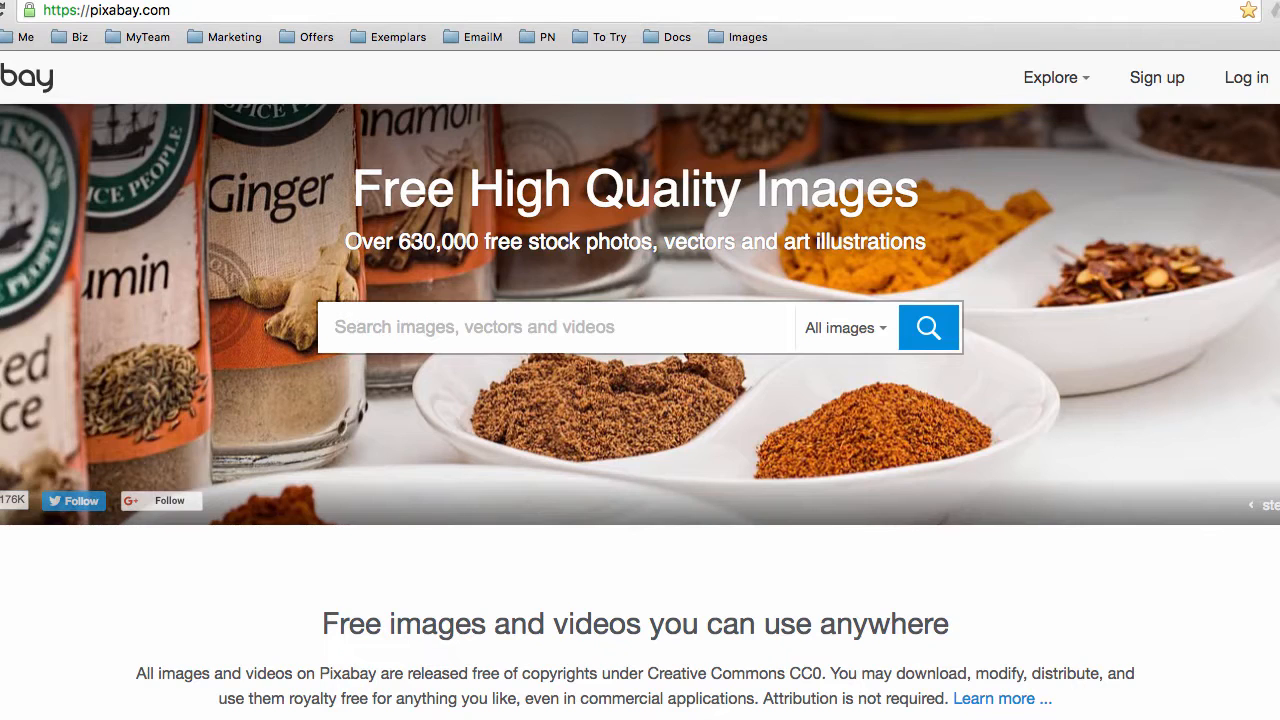
Search Pixabay for 'nature'
{"action": "left_click", "coordinate": [127, 12]}
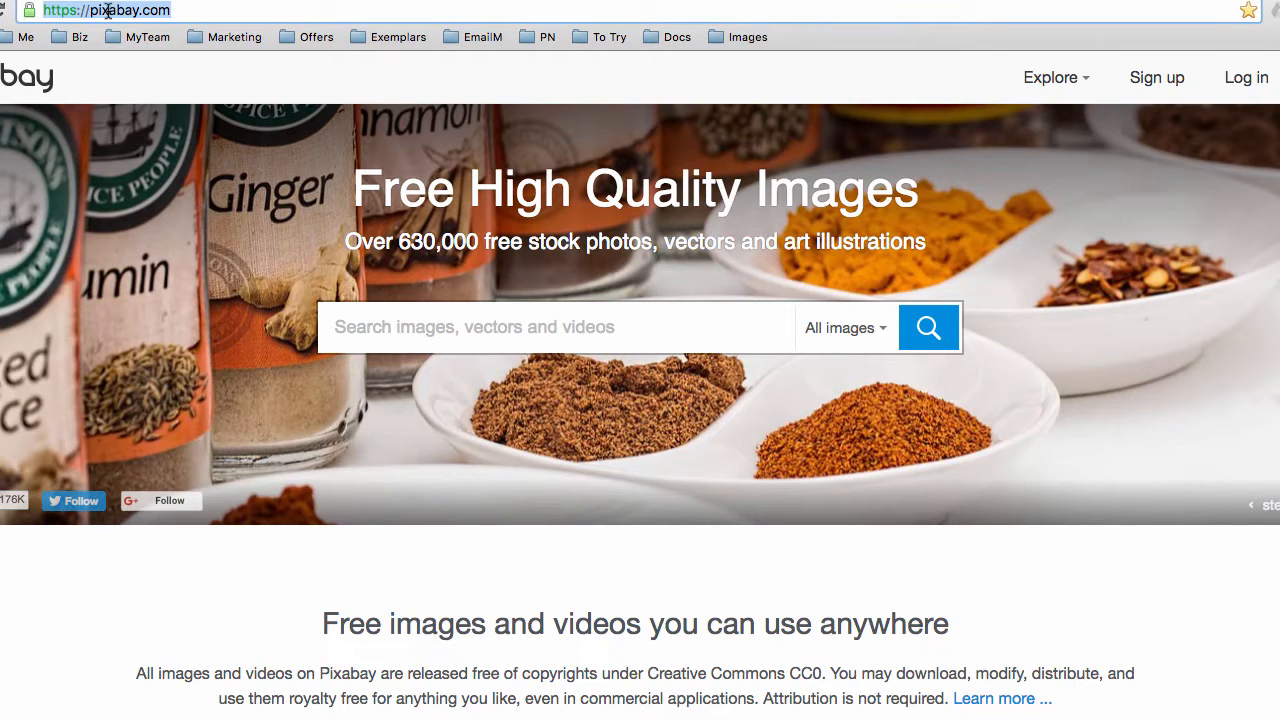
{"action": "left_click", "coordinate": [190, 10]}
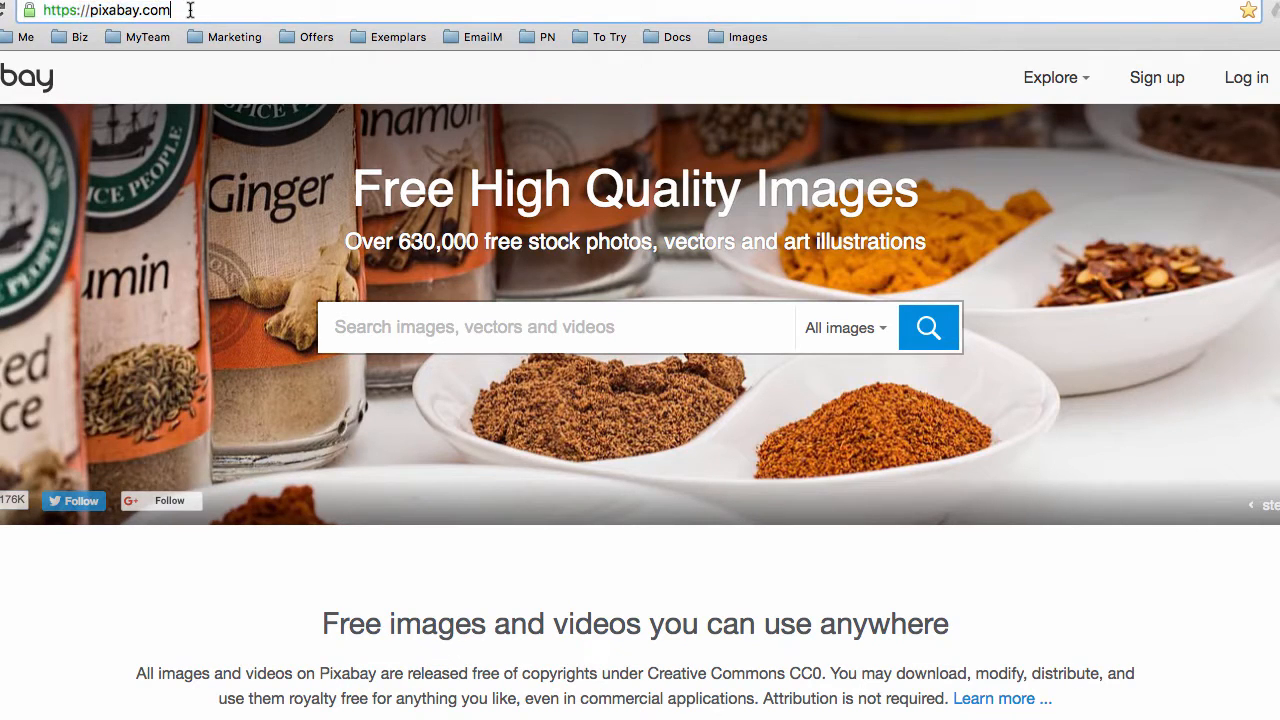
{"action": "left_click", "coordinate": [387, 326]}
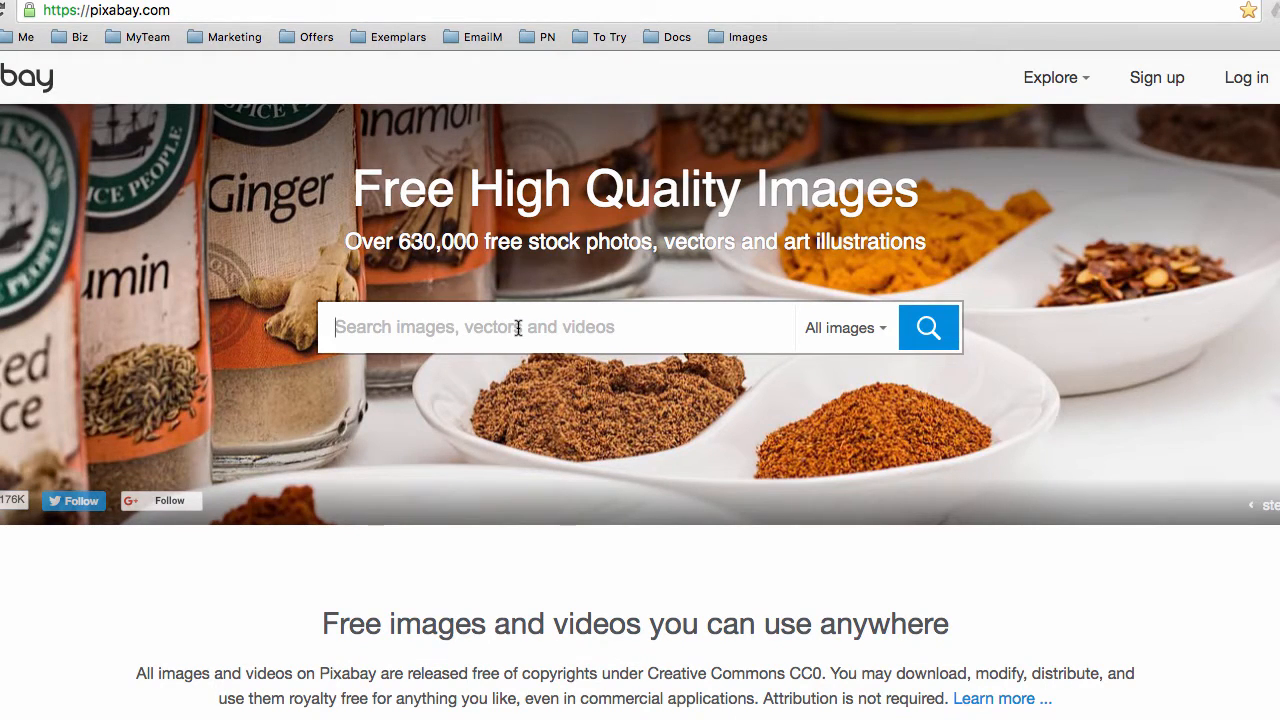
{"action": "type", "text": "nature"}
{"action": "key", "text": "Return"}
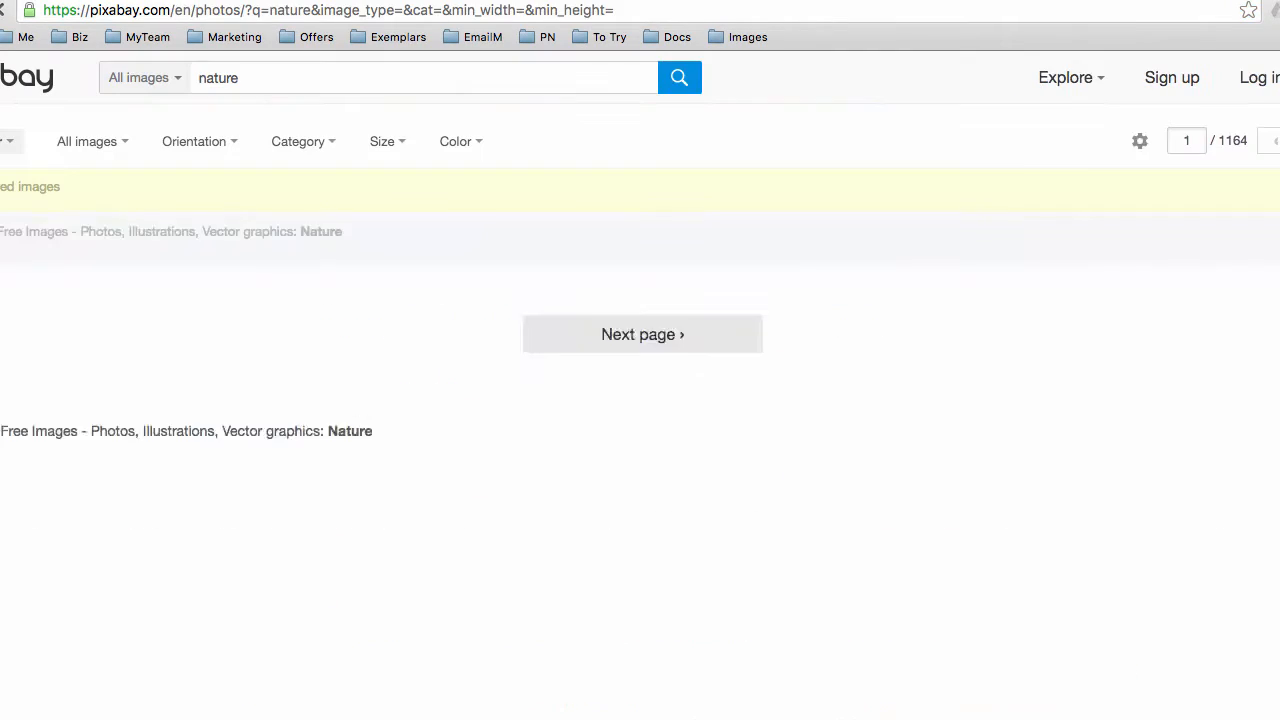
Scroll through the nature results grid past the sponsored Shutterstock images
{"action": "mouse_move", "coordinate": [535, 541]}
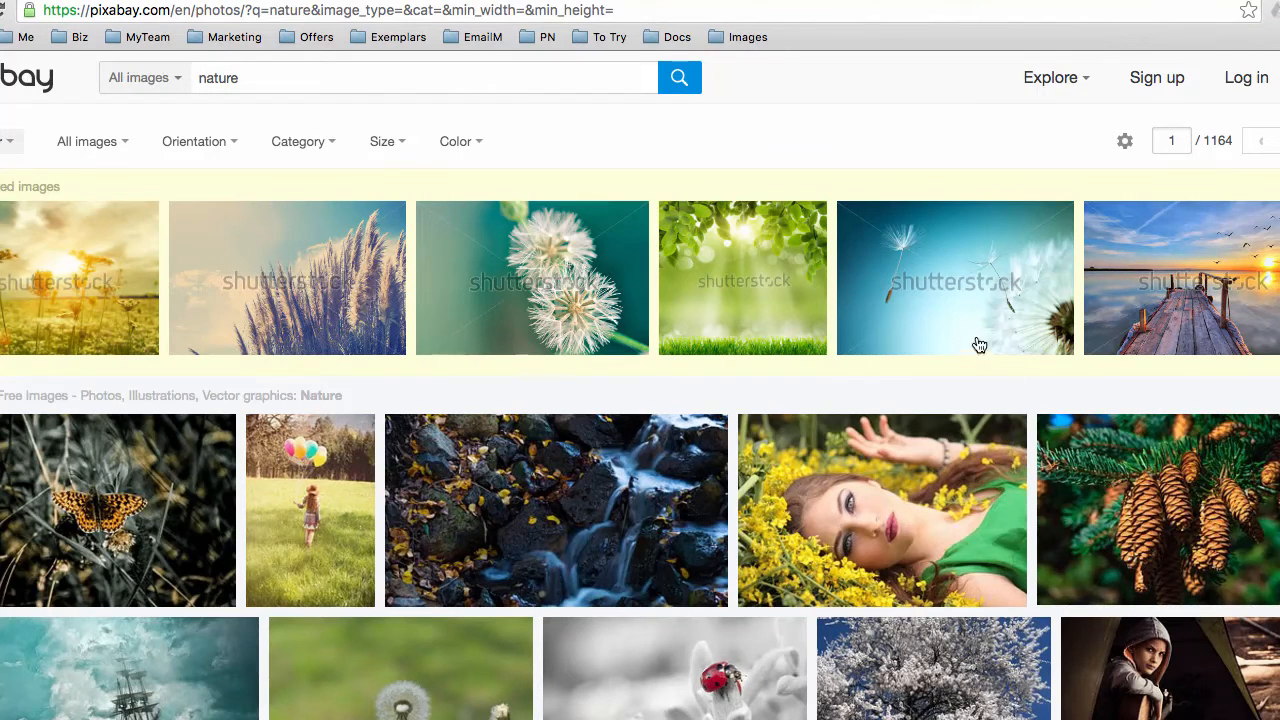
{"action": "mouse_move", "coordinate": [972, 297]}
{"action": "scroll", "coordinate": [735, 390], "scroll_direction": "down", "scroll_amount": 1}
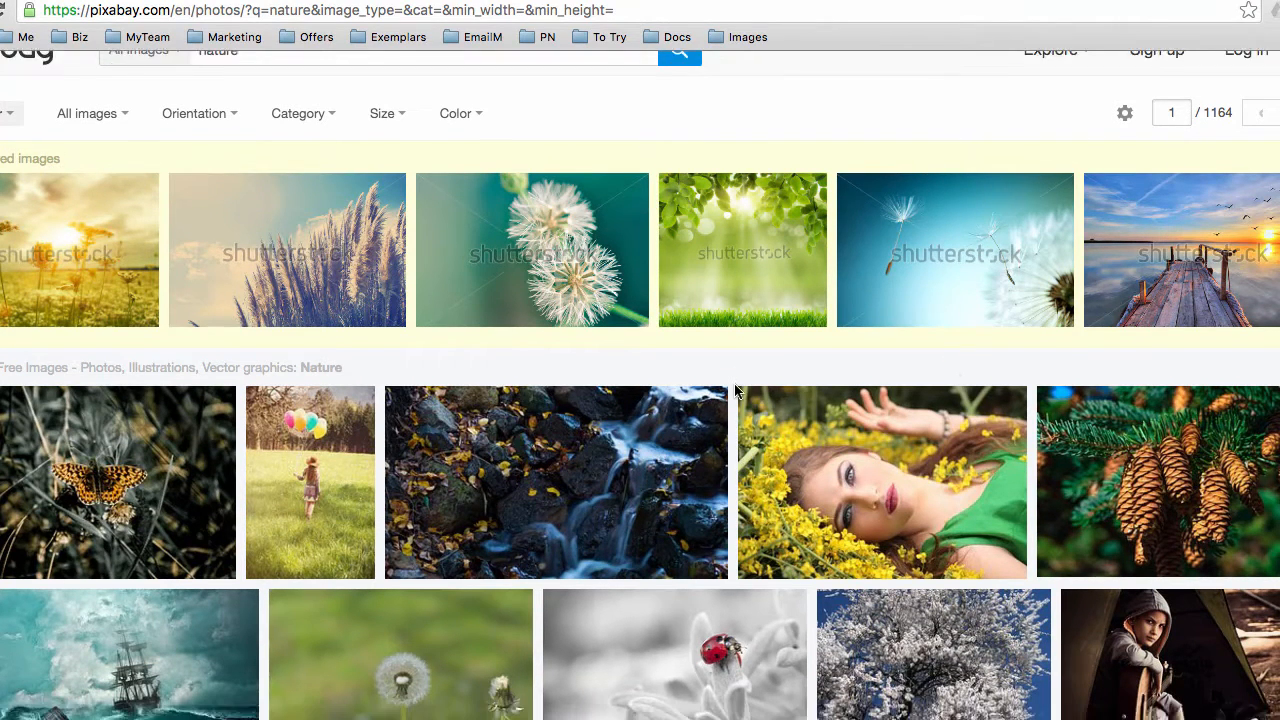
{"action": "scroll", "coordinate": [735, 390], "scroll_direction": "down", "scroll_amount": 1}
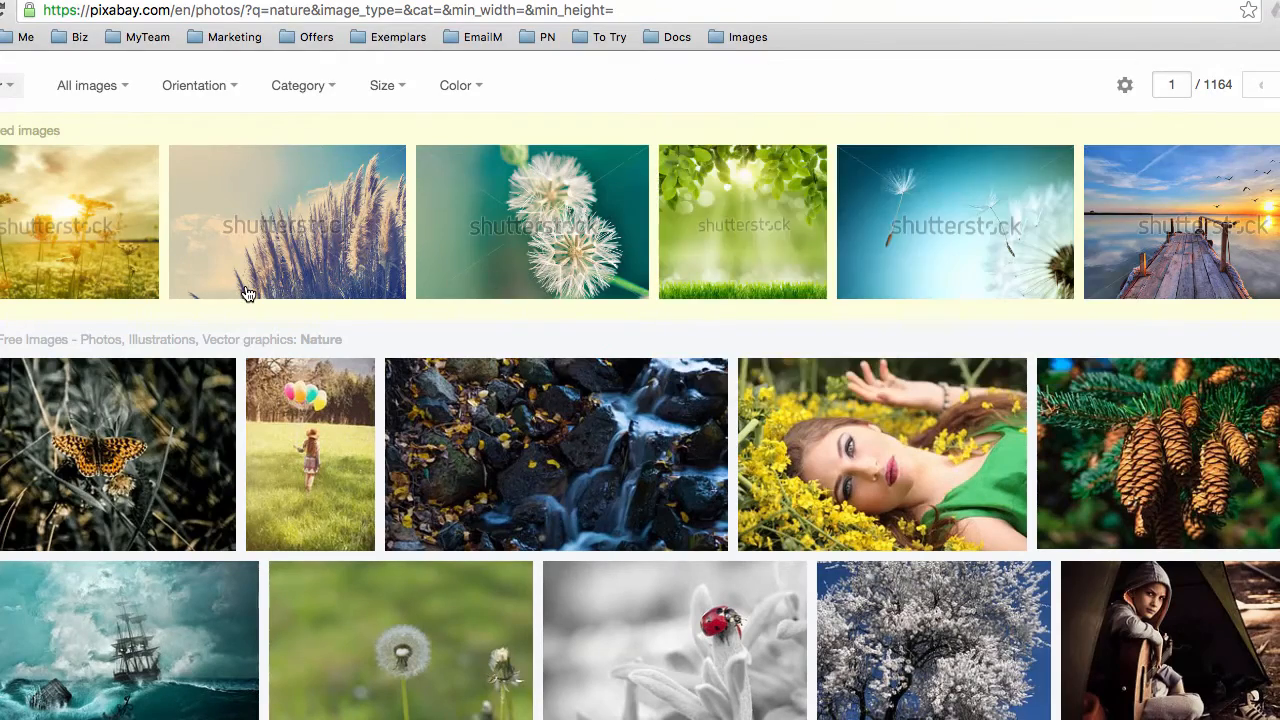
{"action": "mouse_move", "coordinate": [248, 293]}
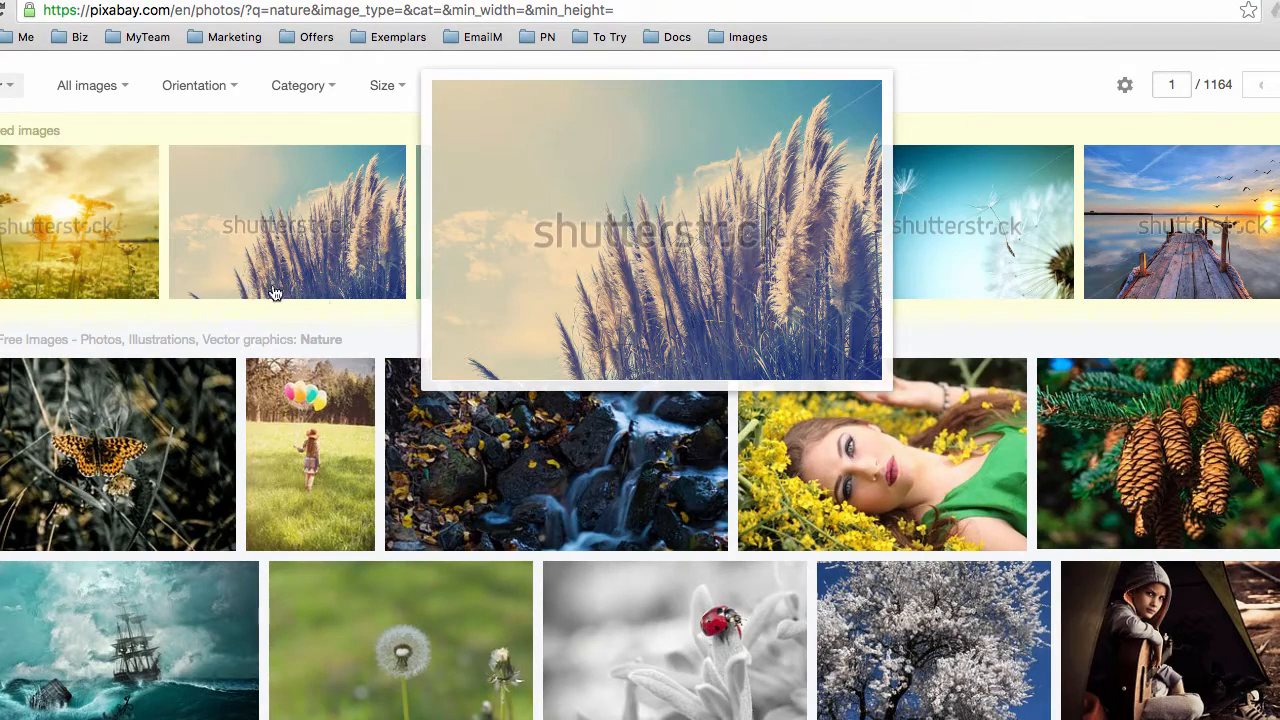
{"action": "scroll", "coordinate": [347, 342], "scroll_direction": "down", "scroll_amount": 3}
{"action": "mouse_move", "coordinate": [350, 356]}
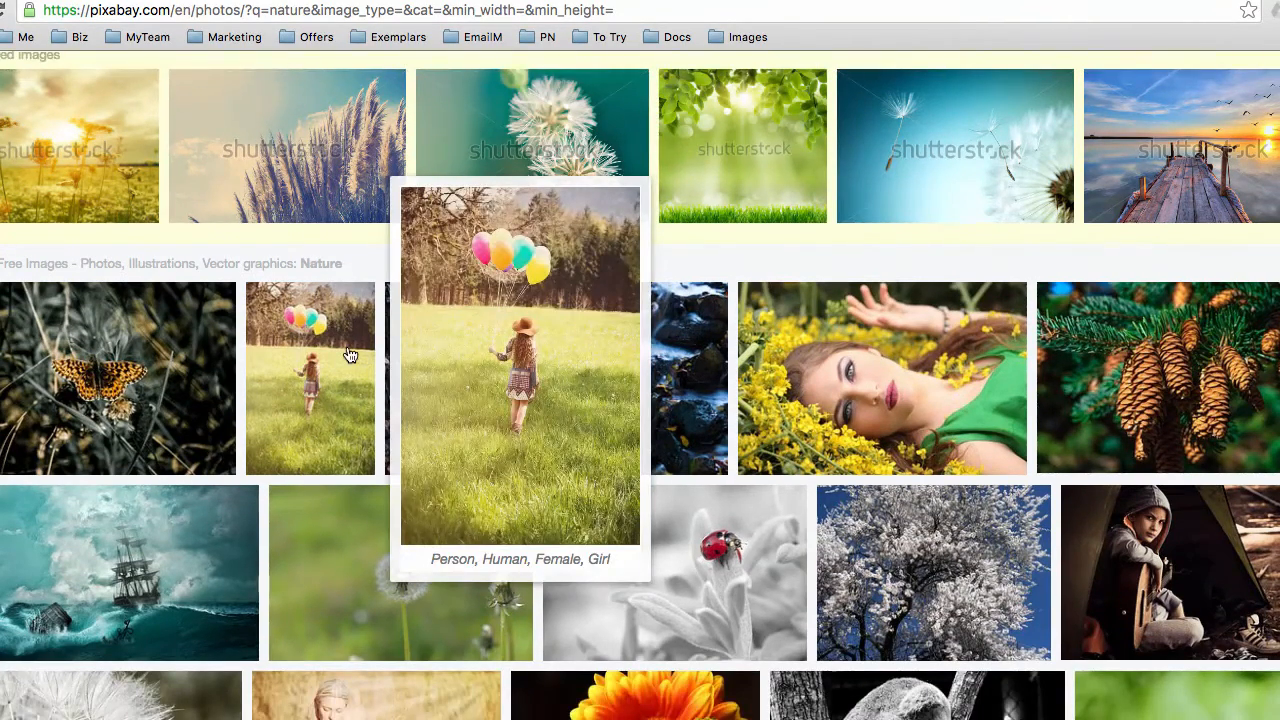
{"action": "scroll", "coordinate": [350, 356], "scroll_direction": "down", "scroll_amount": 2}
{"action": "mouse_move", "coordinate": [155, 362]}
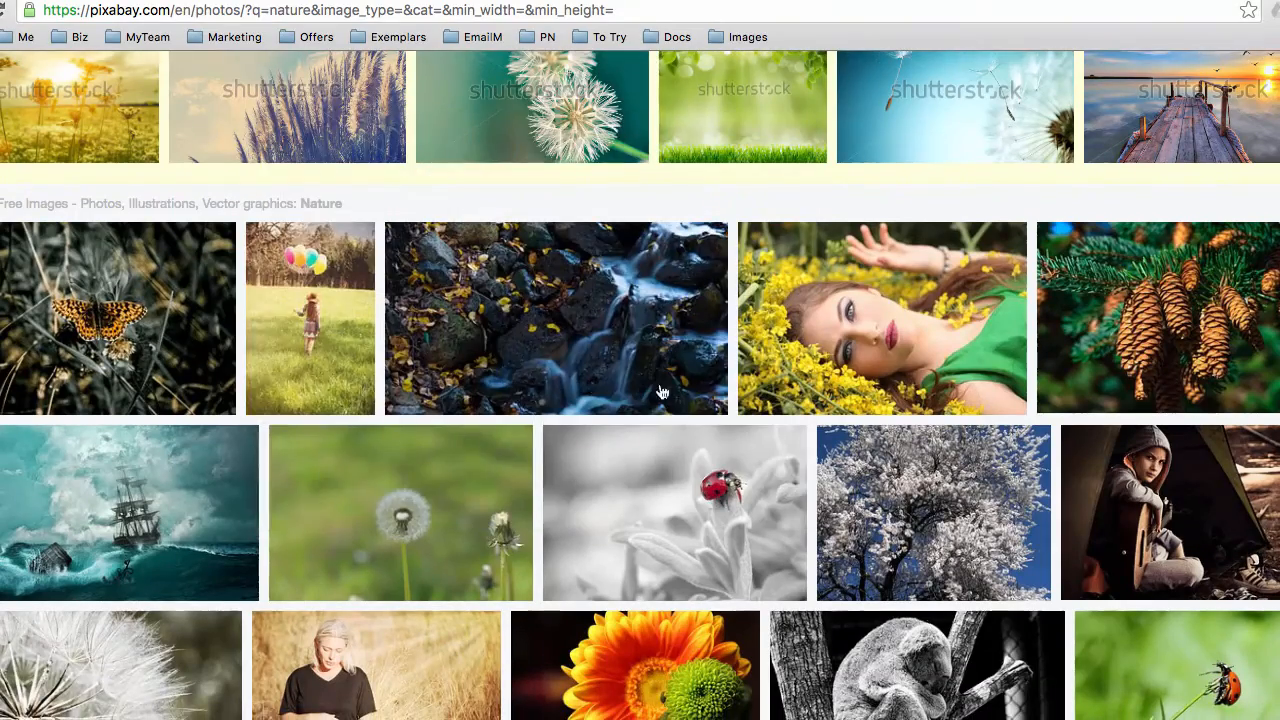
{"action": "scroll", "coordinate": [1133, 490], "scroll_direction": "down", "scroll_amount": 1}
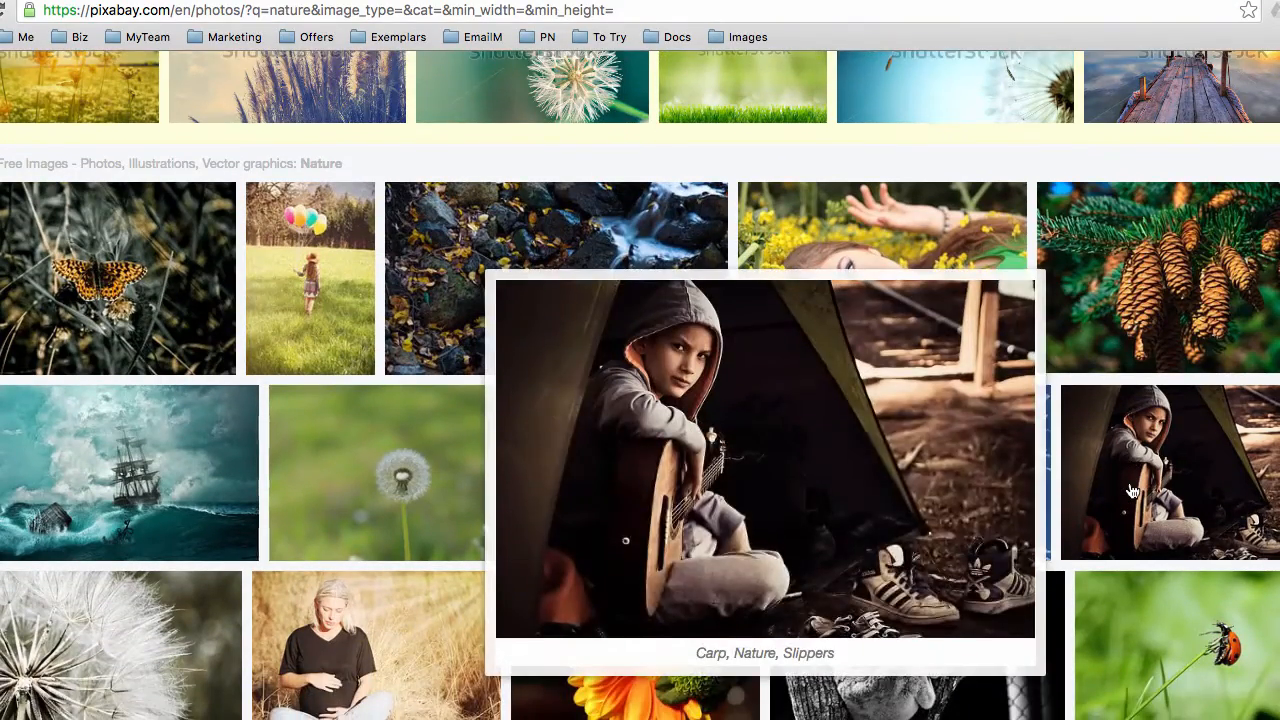
{"action": "mouse_move", "coordinate": [1108, 319]}
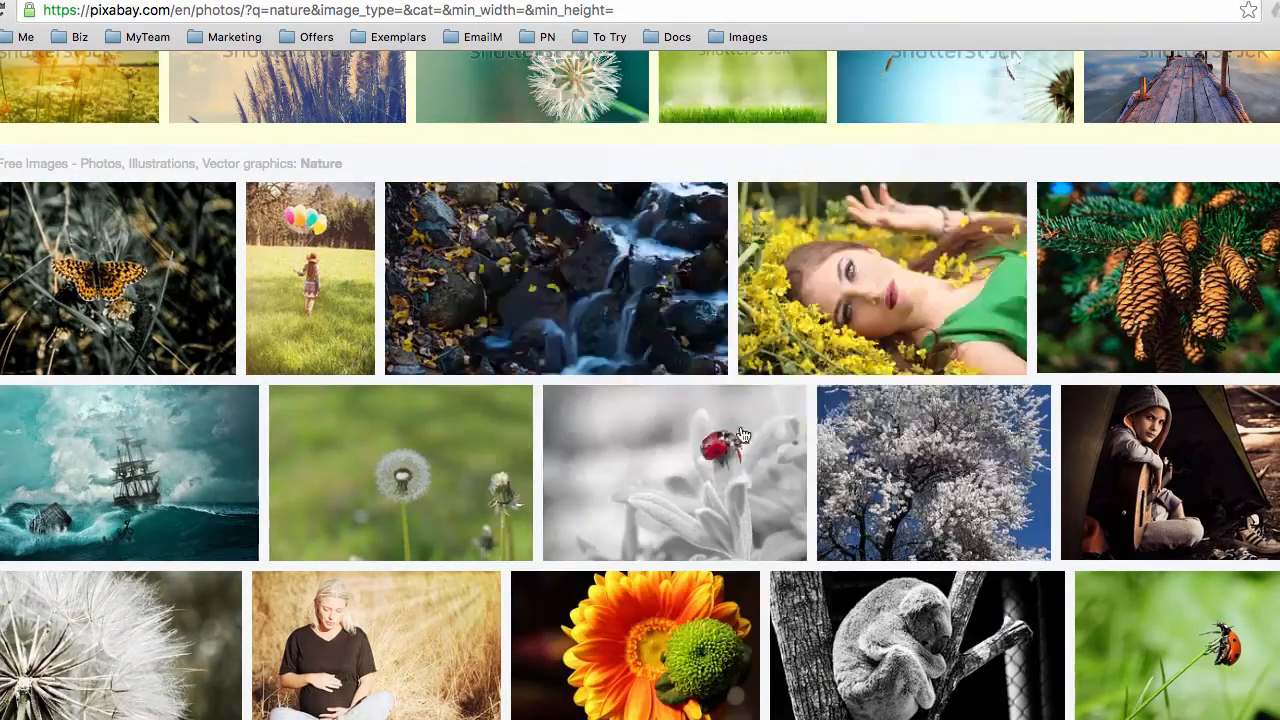
{"action": "mouse_move", "coordinate": [557, 449]}
{"action": "scroll", "coordinate": [557, 450], "scroll_direction": "down", "scroll_amount": 2}
{"action": "scroll", "coordinate": [557, 452], "scroll_direction": "down", "scroll_amount": 1}
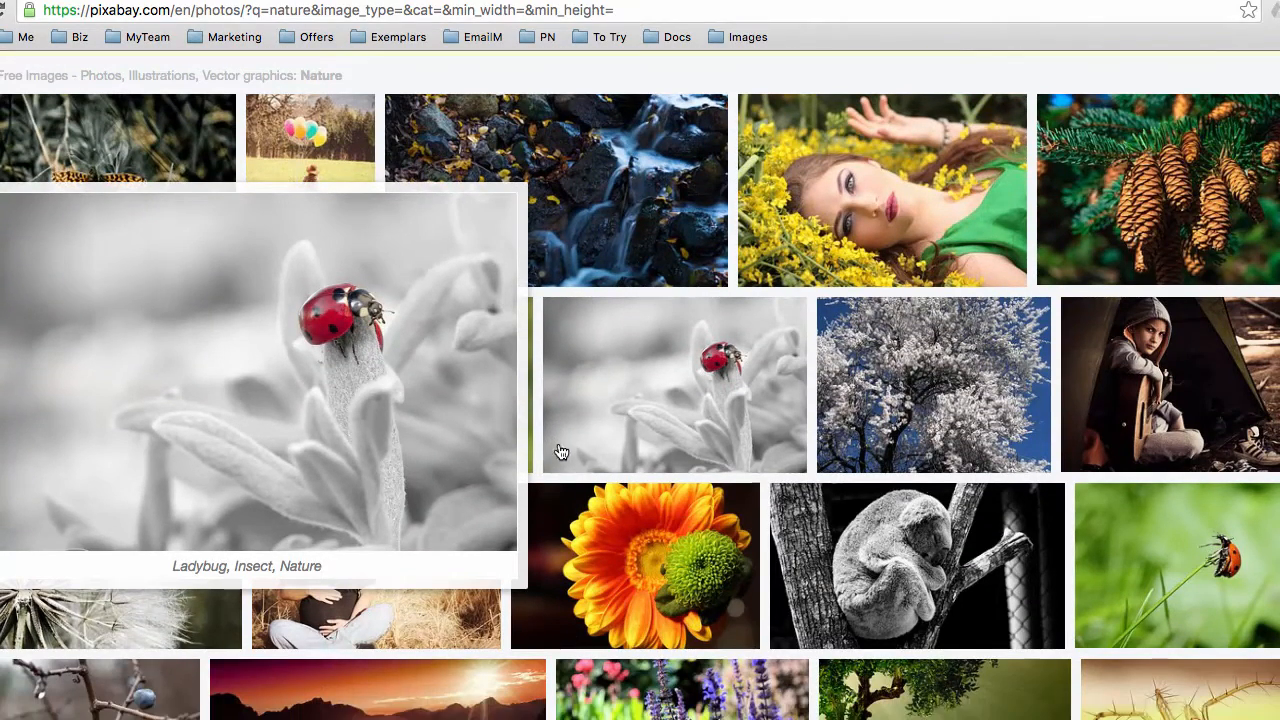
Look over the ladybug photo's page, then search Pixabay for 'herbs'
{"action": "left_click", "coordinate": [637, 402]}
{"action": "scroll", "coordinate": [905, 425], "scroll_direction": "down", "scroll_amount": 1}
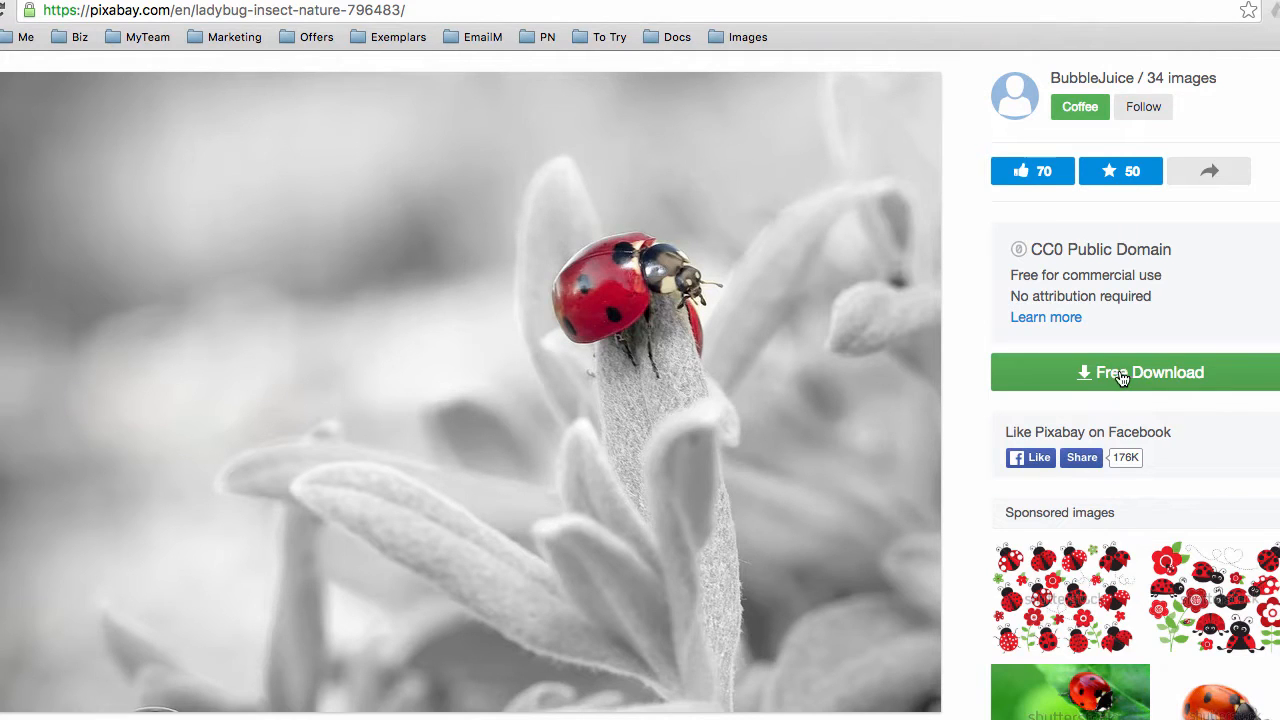
{"action": "scroll", "coordinate": [1070, 368], "scroll_direction": "up", "scroll_amount": 1}
{"action": "left_click", "coordinate": [215, 78]}
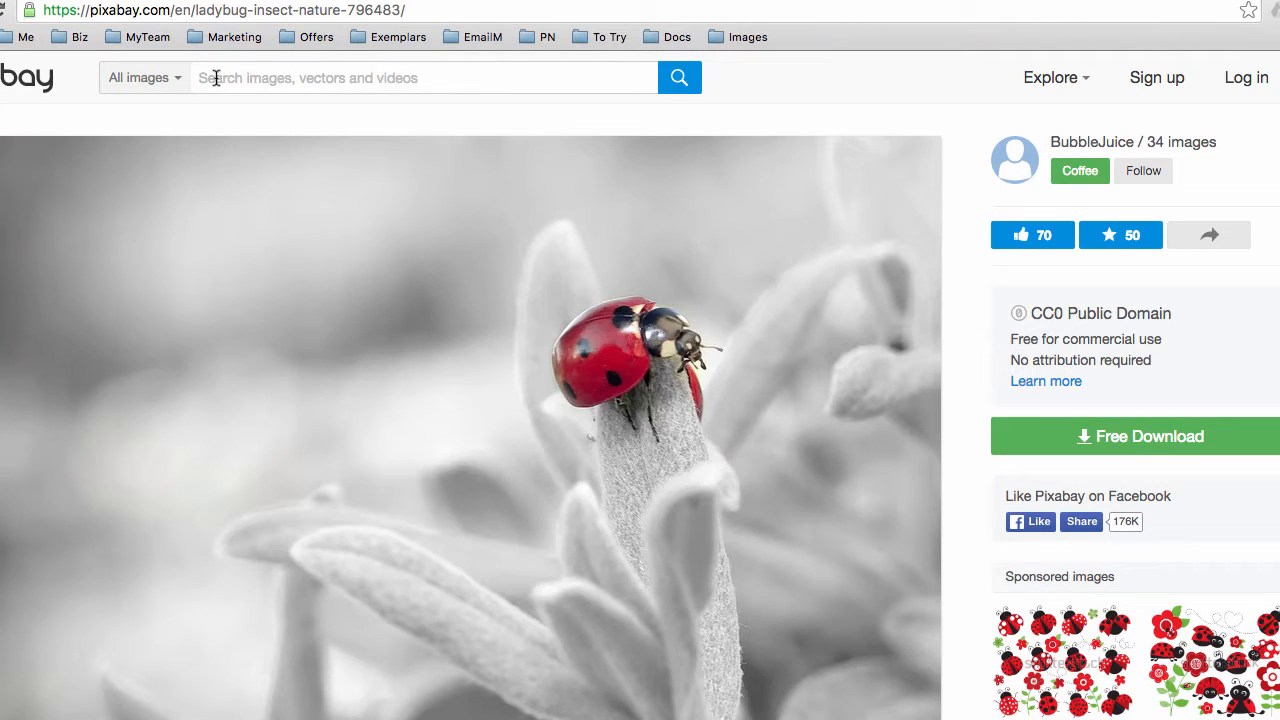
{"action": "type", "text": "herbs"}
{"action": "key", "text": "Return"}
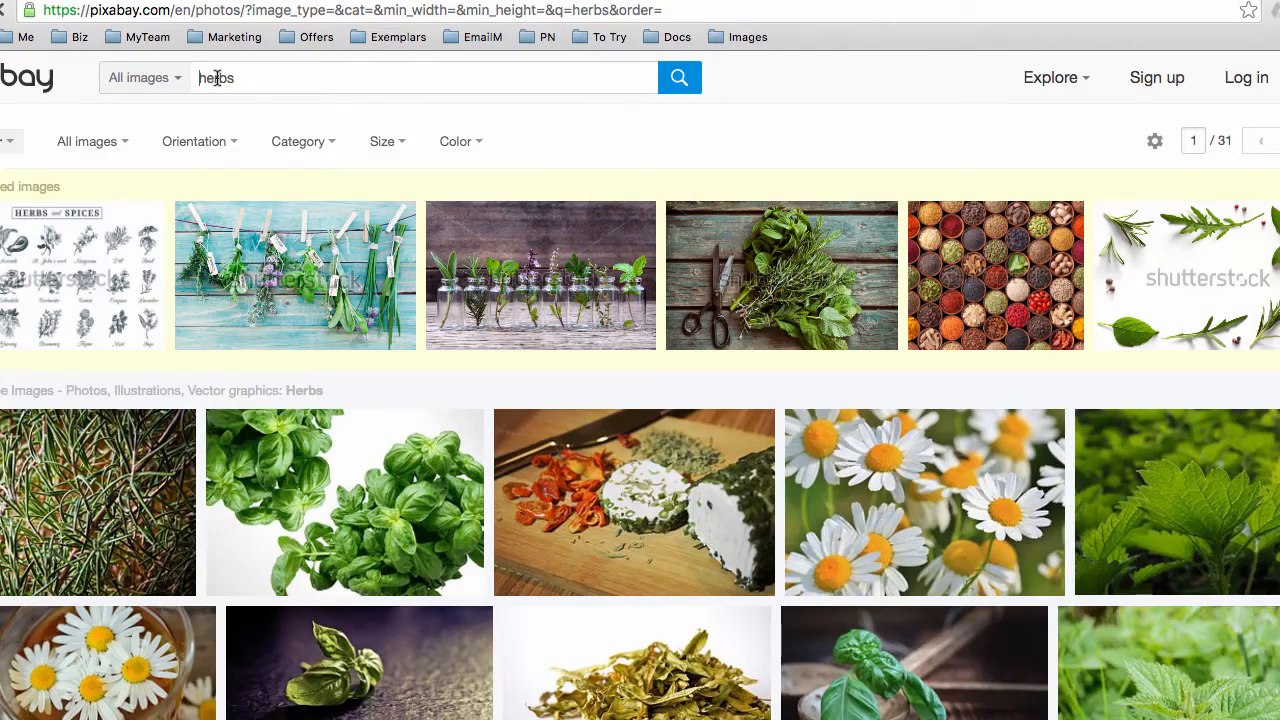
Scroll down the herbs results and open the lavender flowers photo
{"action": "scroll", "coordinate": [446, 517], "scroll_direction": "down", "scroll_amount": 2}
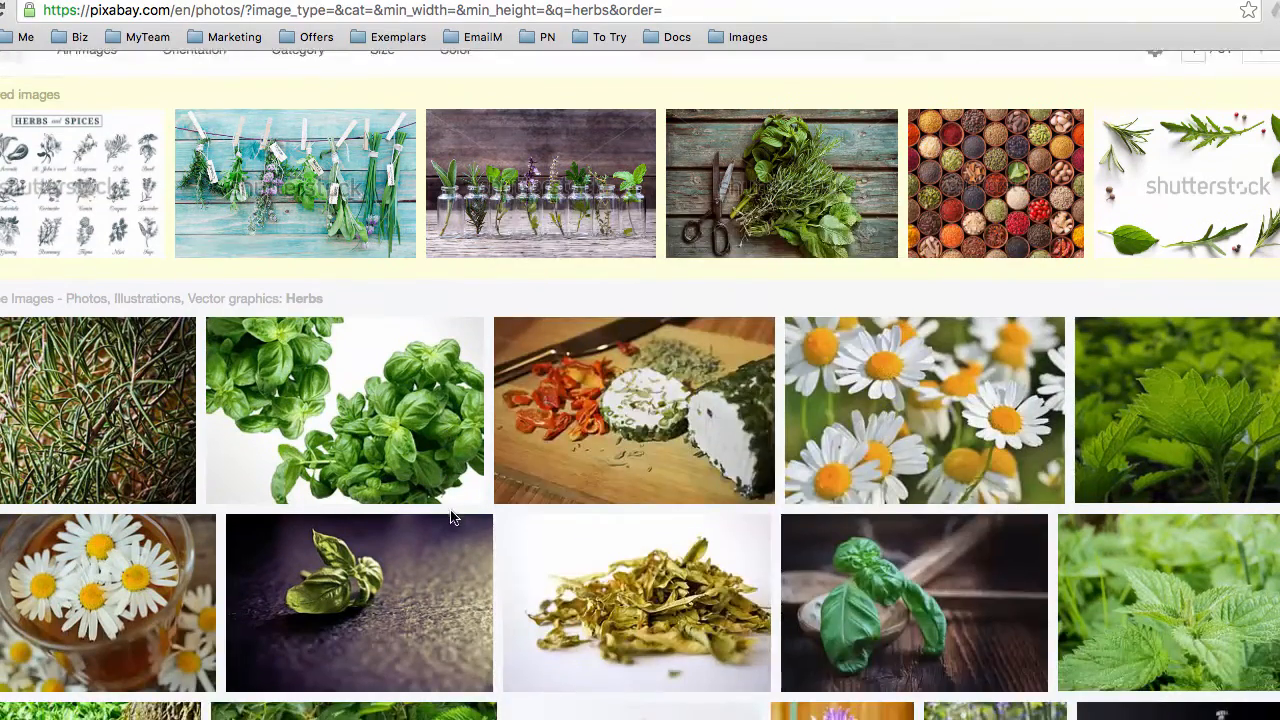
{"action": "scroll", "coordinate": [450, 517], "scroll_direction": "down", "scroll_amount": 3}
{"action": "scroll", "coordinate": [509, 484], "scroll_direction": "down", "scroll_amount": 2}
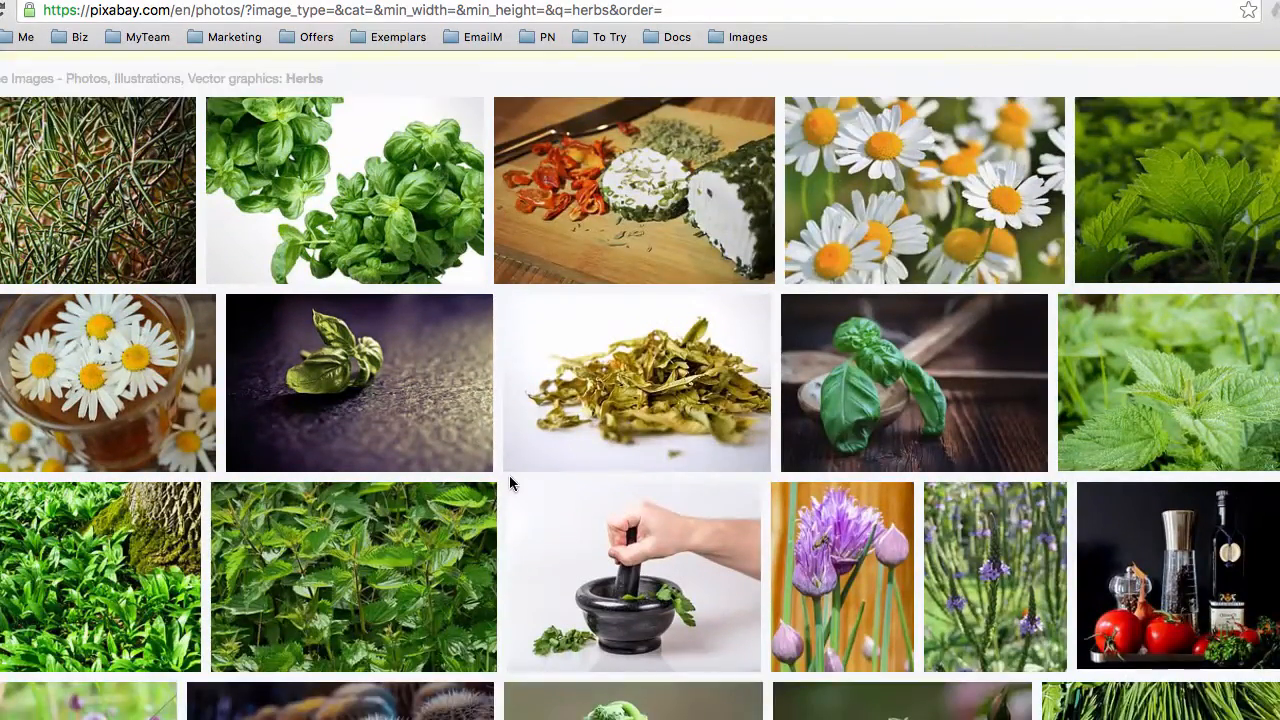
{"action": "scroll", "coordinate": [509, 484], "scroll_direction": "down", "scroll_amount": 2}
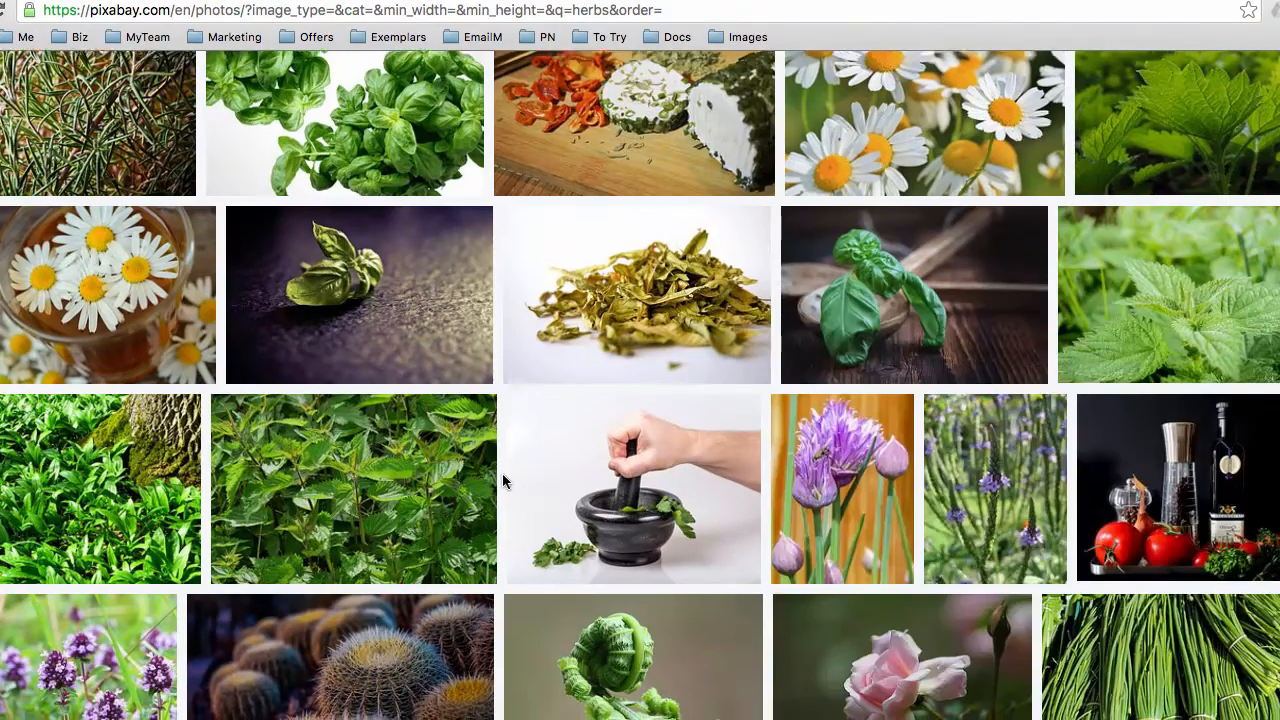
{"action": "scroll", "coordinate": [502, 481], "scroll_direction": "down", "scroll_amount": 2}
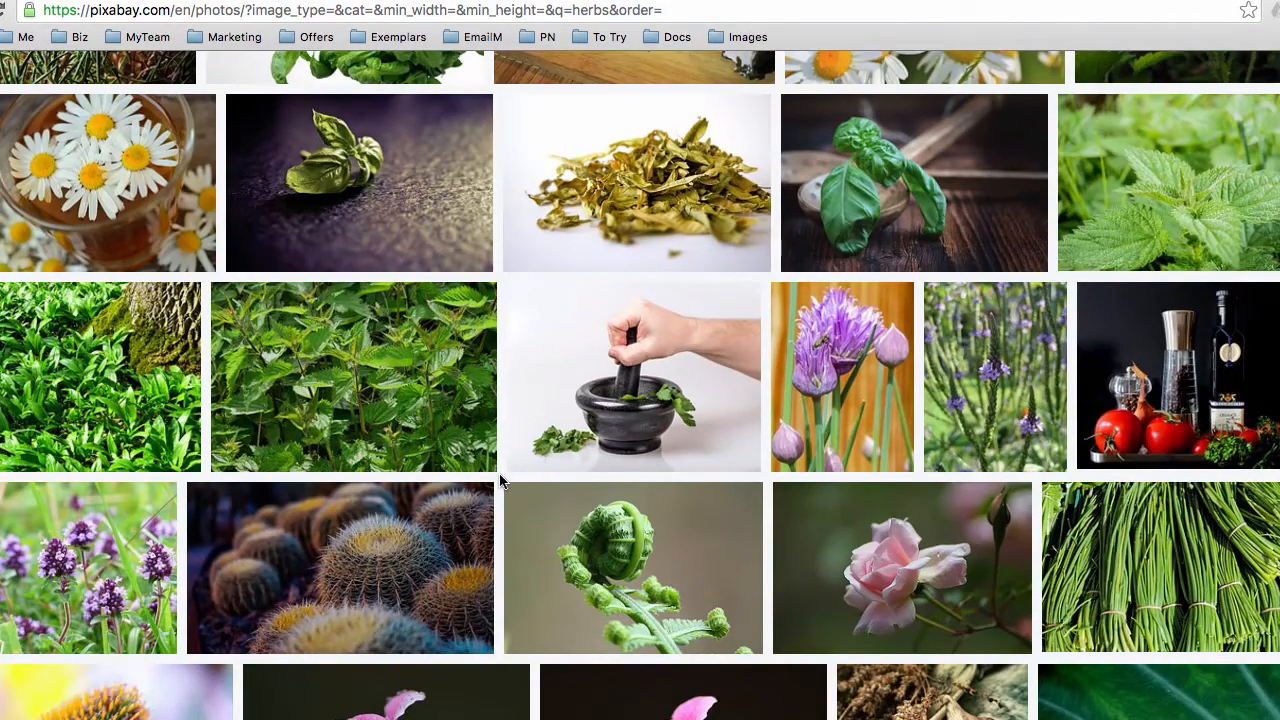
{"action": "scroll", "coordinate": [501, 481], "scroll_direction": "down", "scroll_amount": 3}
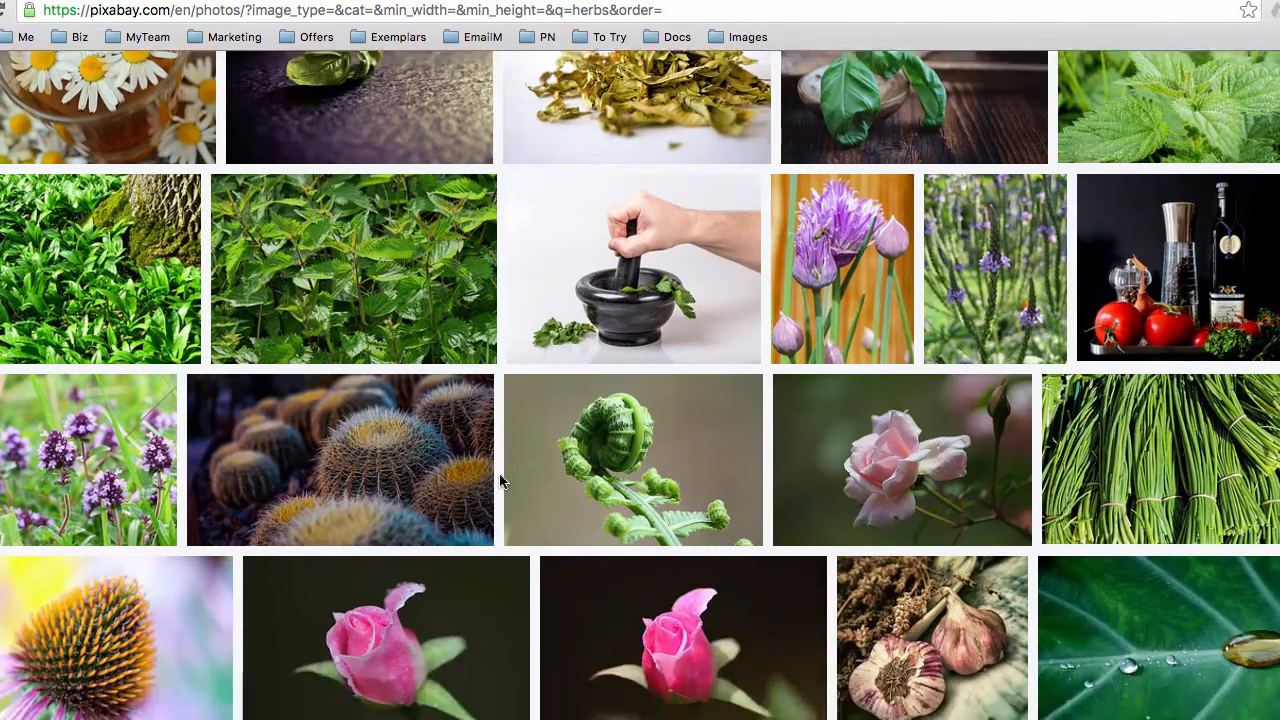
{"action": "scroll", "coordinate": [501, 481], "scroll_direction": "down", "scroll_amount": 6}
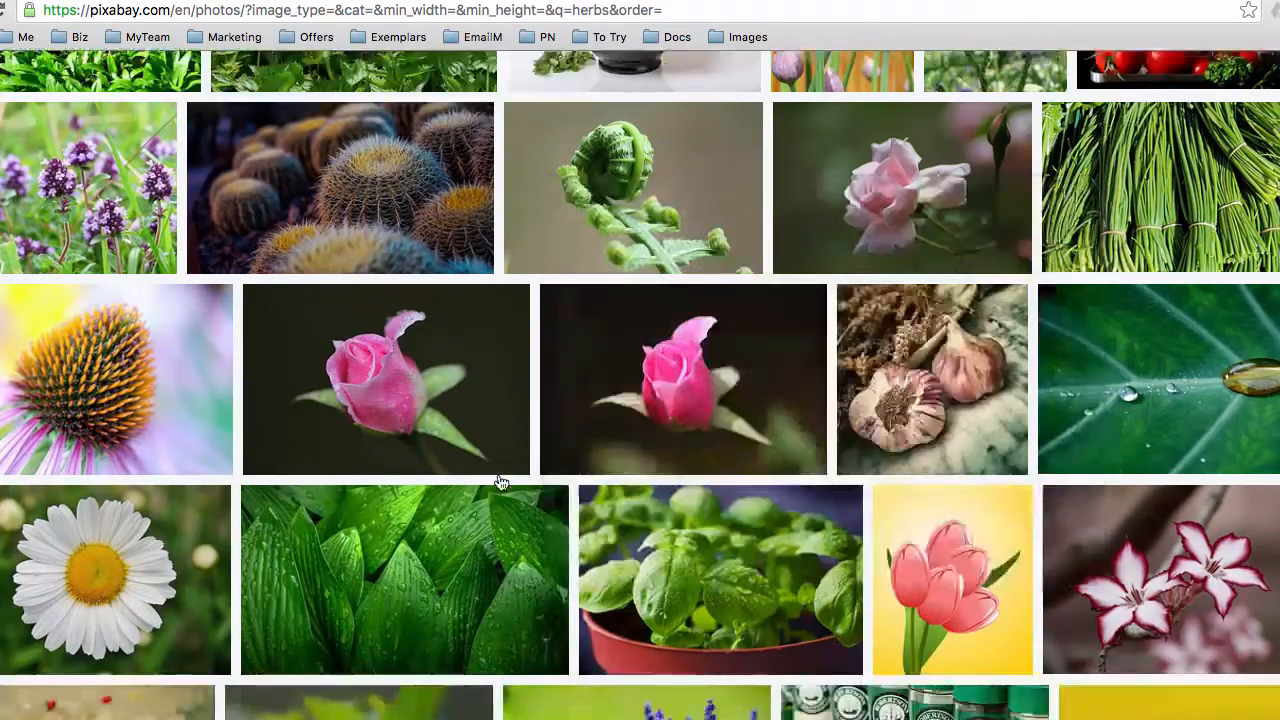
{"action": "scroll", "coordinate": [513, 479], "scroll_direction": "down", "scroll_amount": 5}
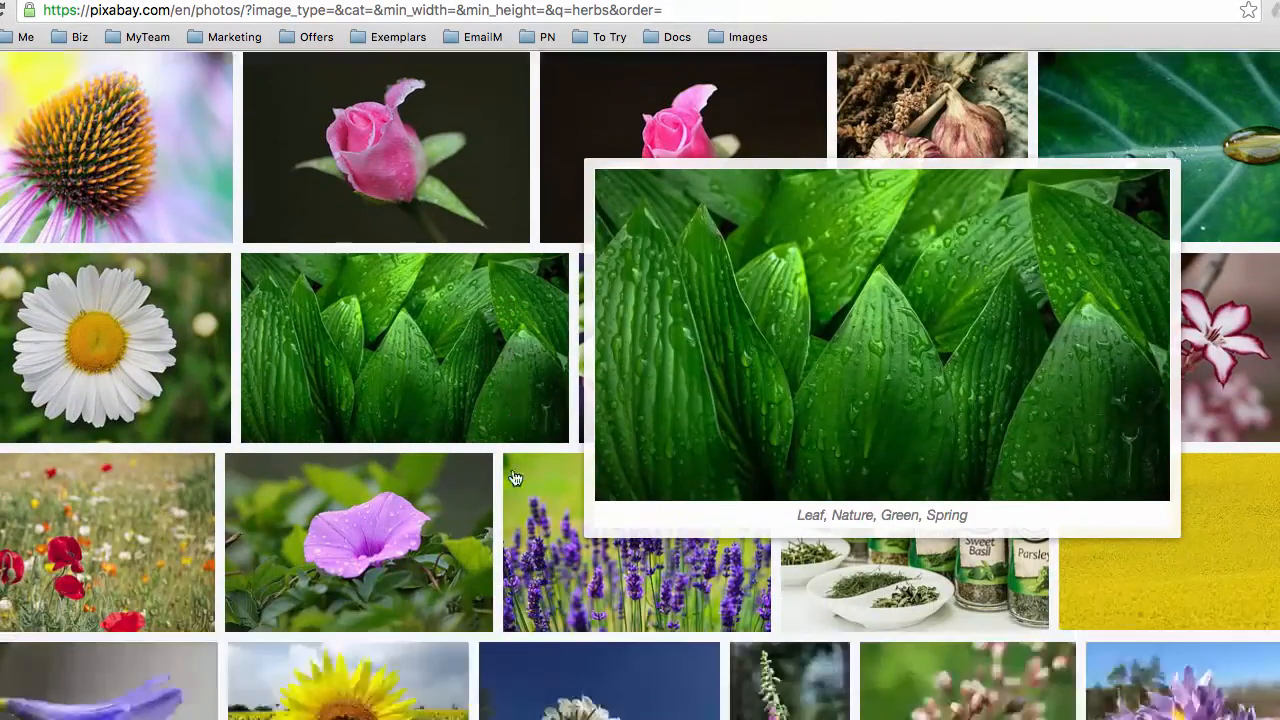
{"action": "scroll", "coordinate": [513, 479], "scroll_direction": "down", "scroll_amount": 4}
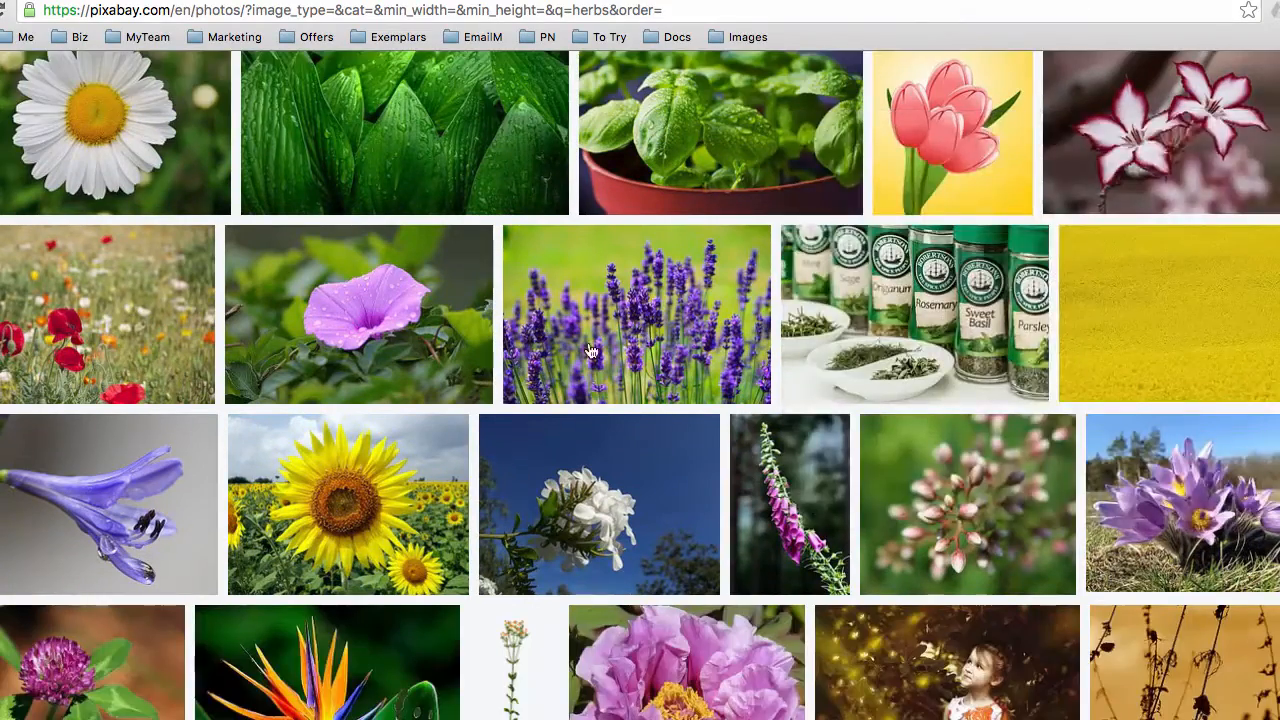
{"action": "left_click", "coordinate": [625, 322]}
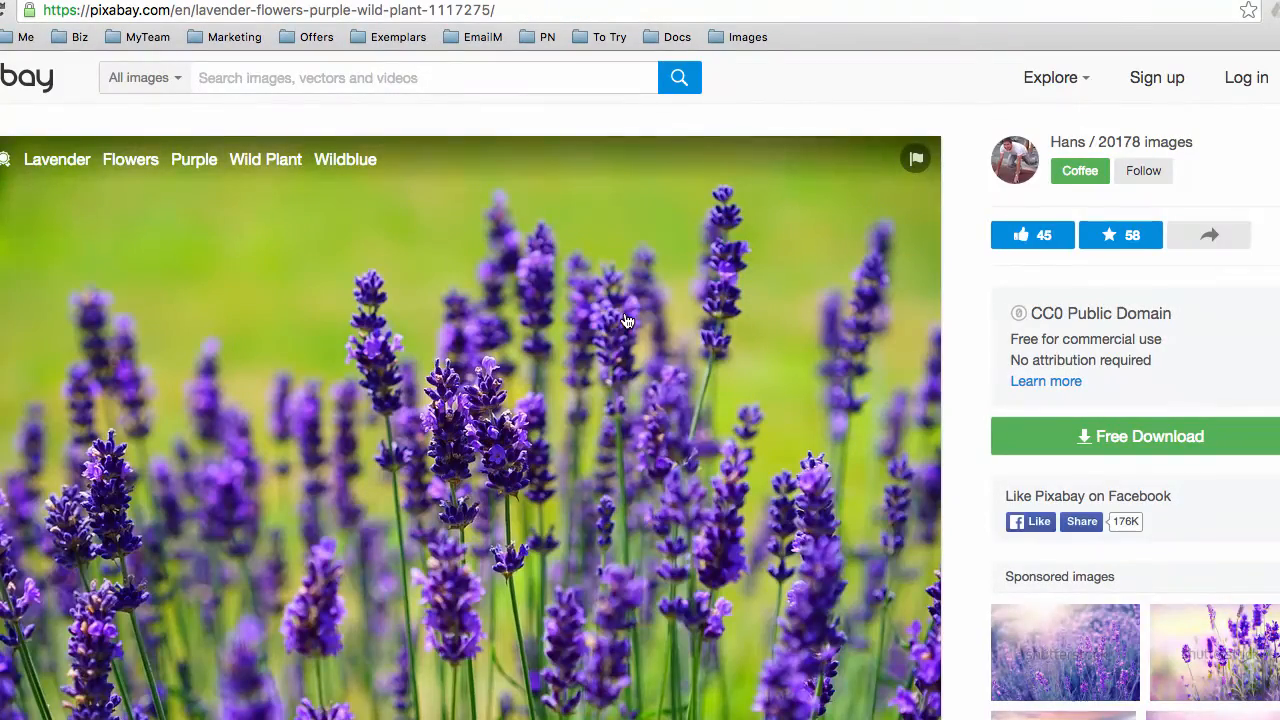
List the lavender photo's Free Download sizes, then switch to the eComXL homepage
{"action": "left_click", "coordinate": [1089, 434]}
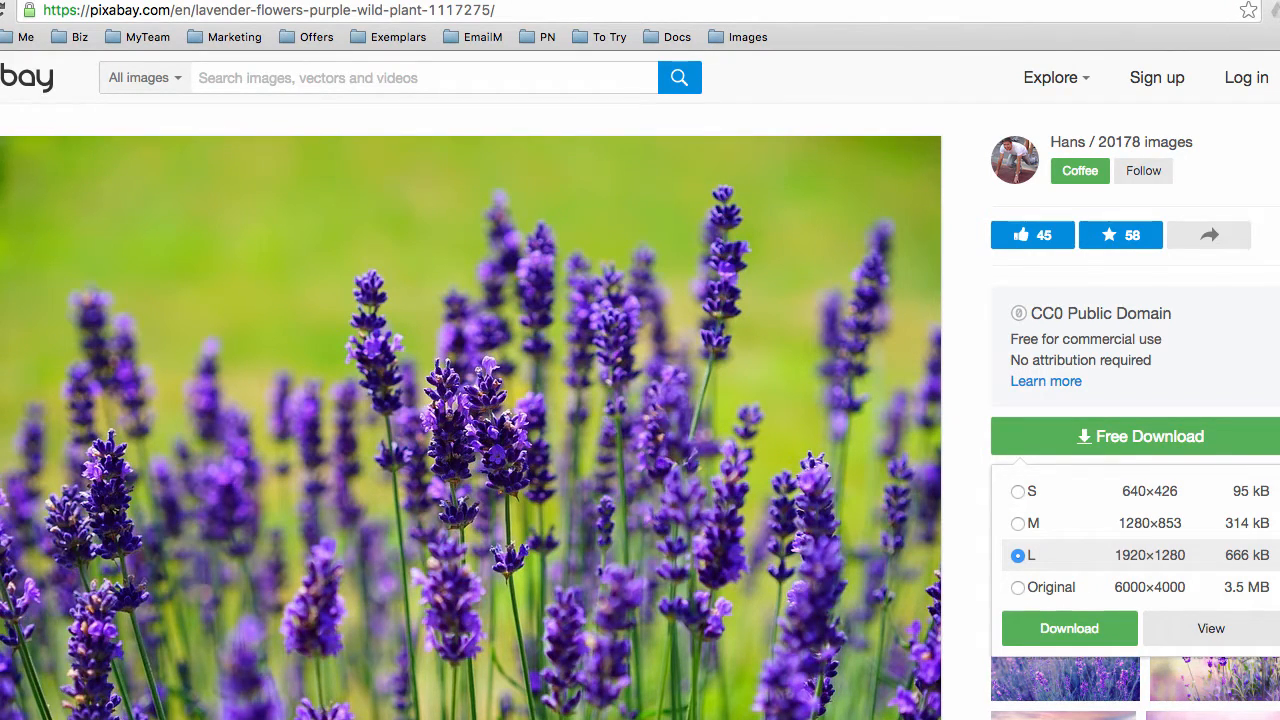
{"action": "left_click", "coordinate": [357, 2]}
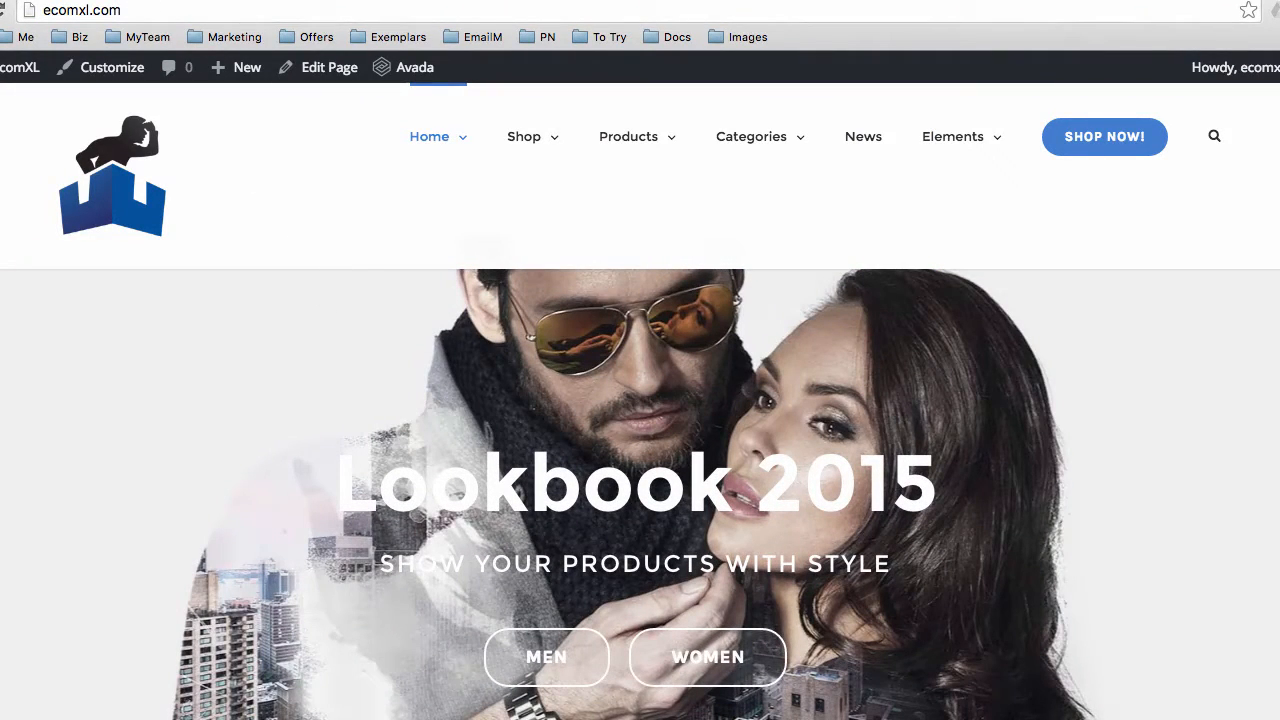
Check the Home 1 - Slide One edit screen, then return to the lavender photo page
{"action": "key", "text": "ctrl+Tab"}
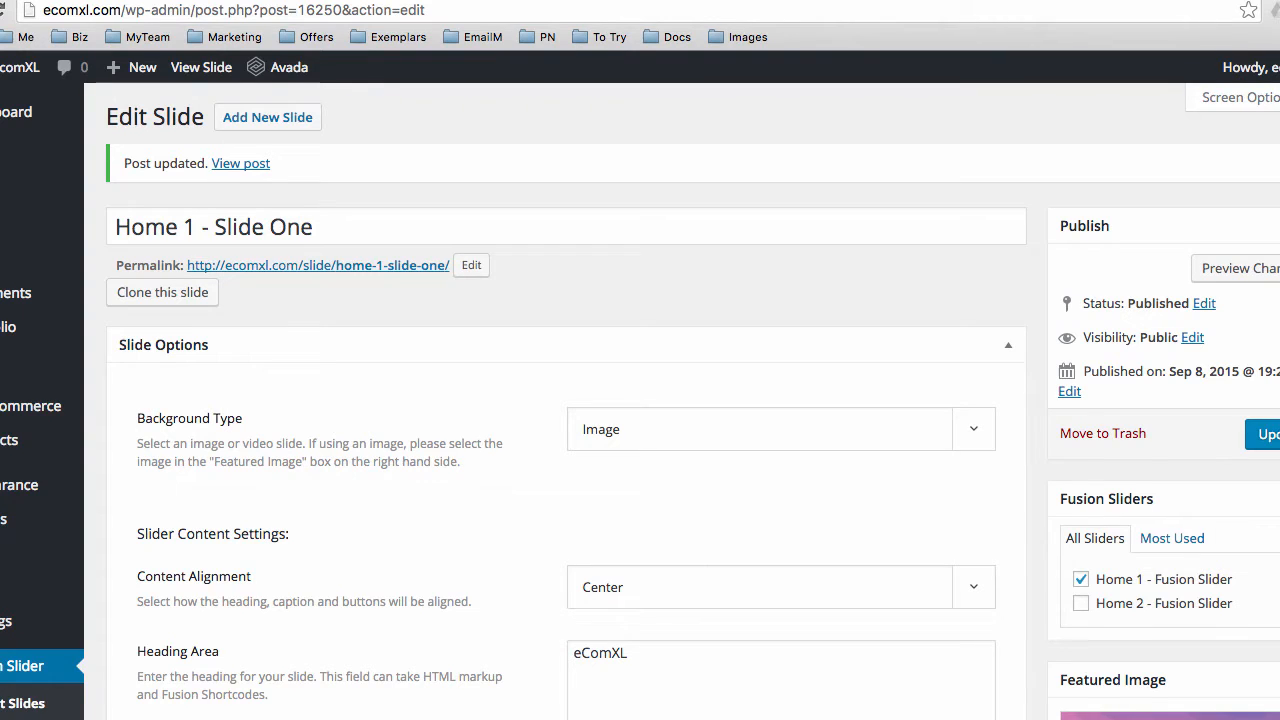
{"action": "key", "text": "ctrl+Tab"}
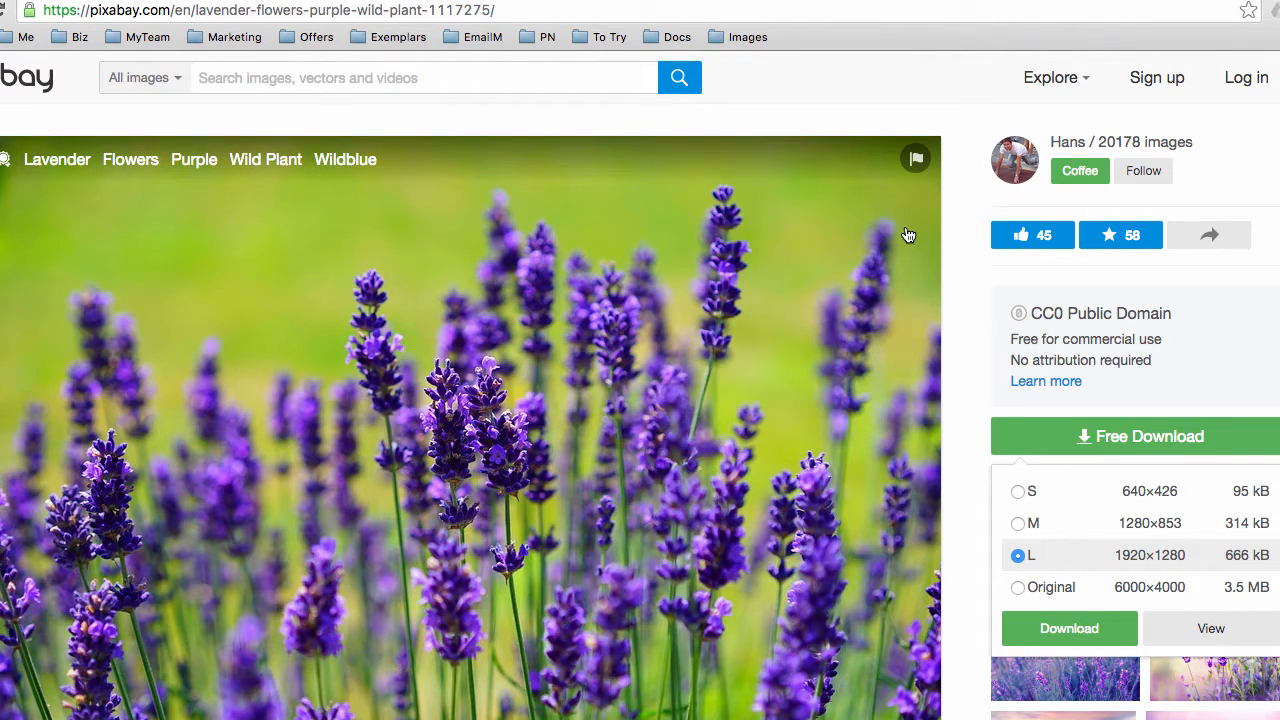
Scroll the lavender download options, then switch to the eComXL homepage's Brand New Arrivals slide
{"action": "scroll", "coordinate": [942, 291], "scroll_direction": "down", "scroll_amount": 1}
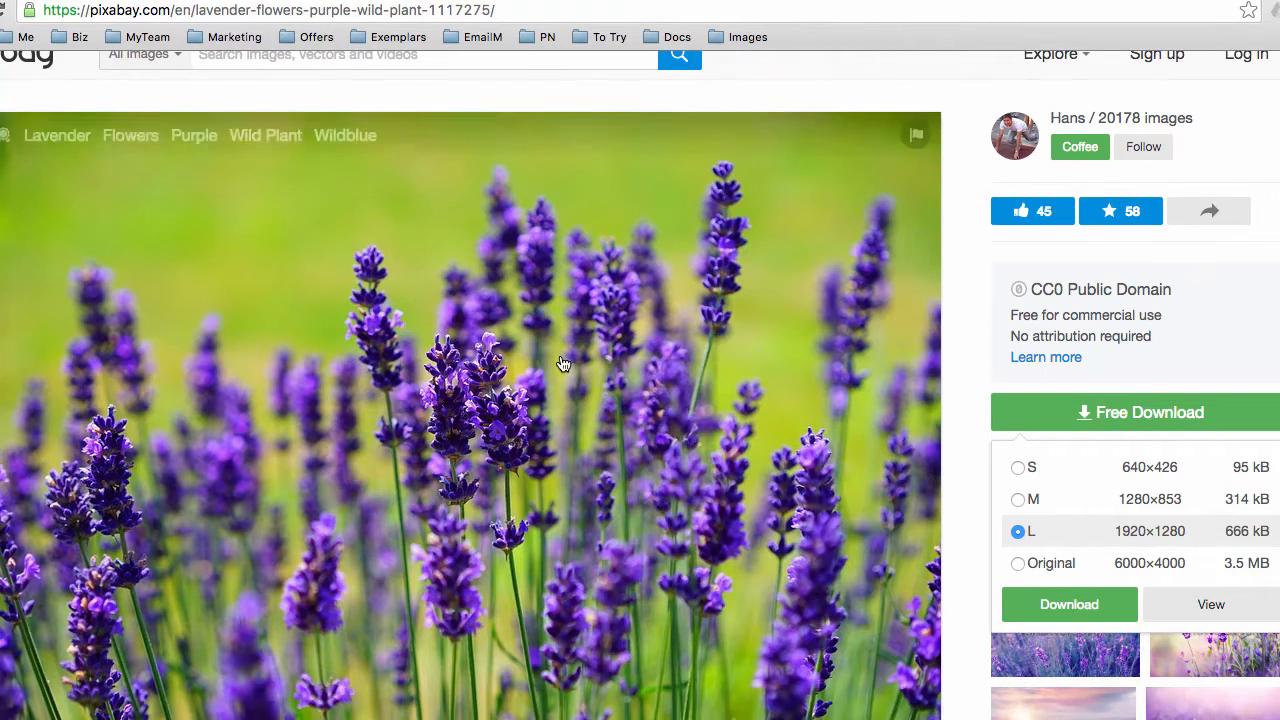
{"action": "scroll", "coordinate": [964, 442], "scroll_direction": "down", "scroll_amount": 1}
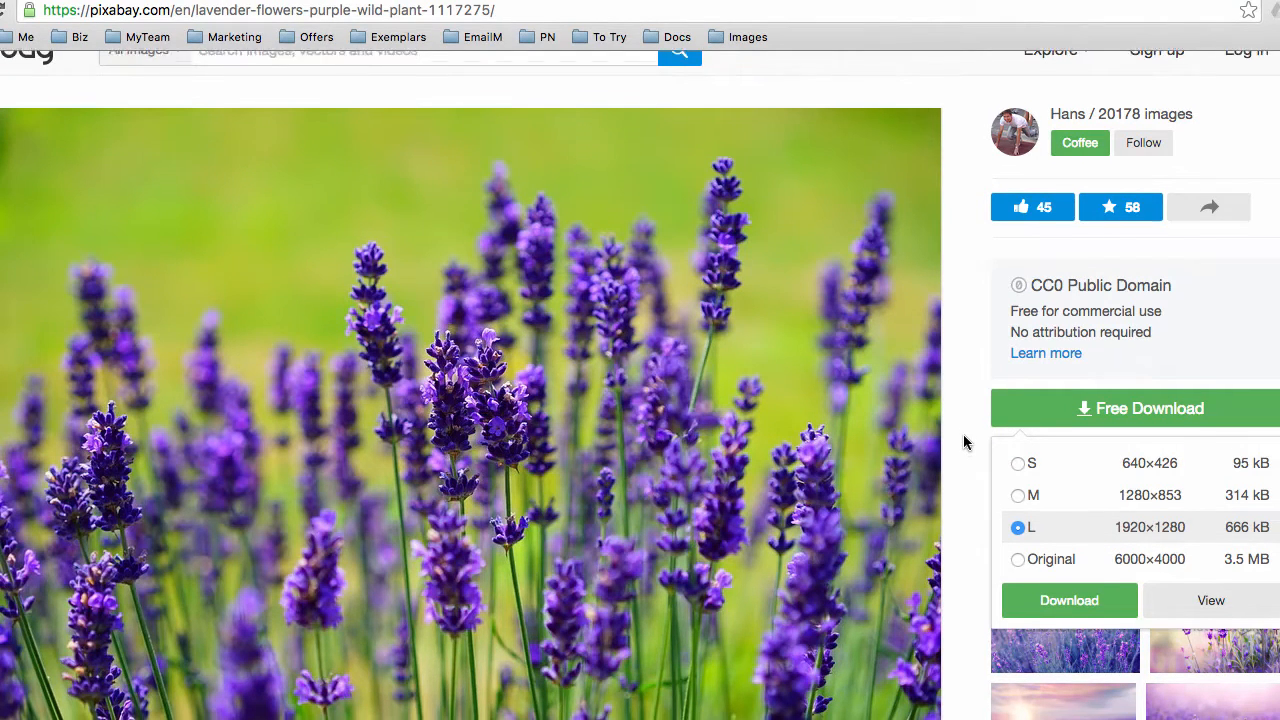
{"action": "scroll", "coordinate": [965, 443], "scroll_direction": "down", "scroll_amount": 3}
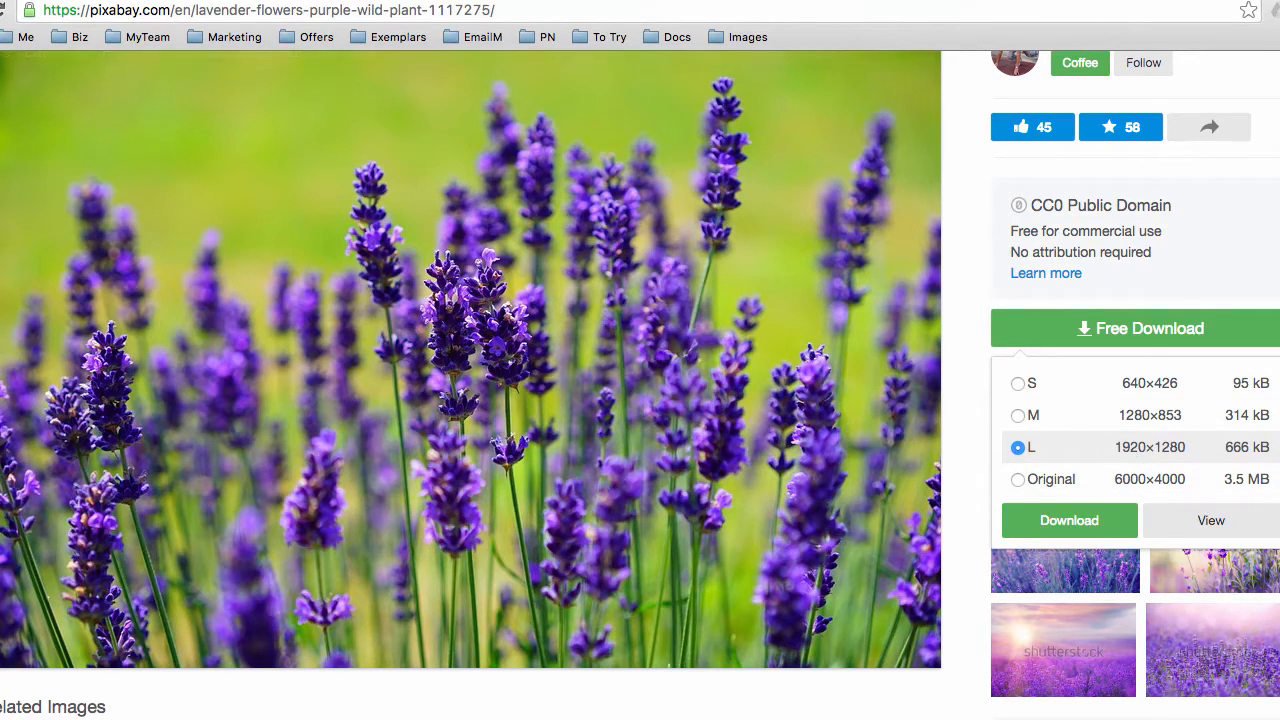
{"action": "left_click", "coordinate": [520, 0]}
{"action": "scroll", "coordinate": [274, 342], "scroll_direction": "down", "scroll_amount": 1}
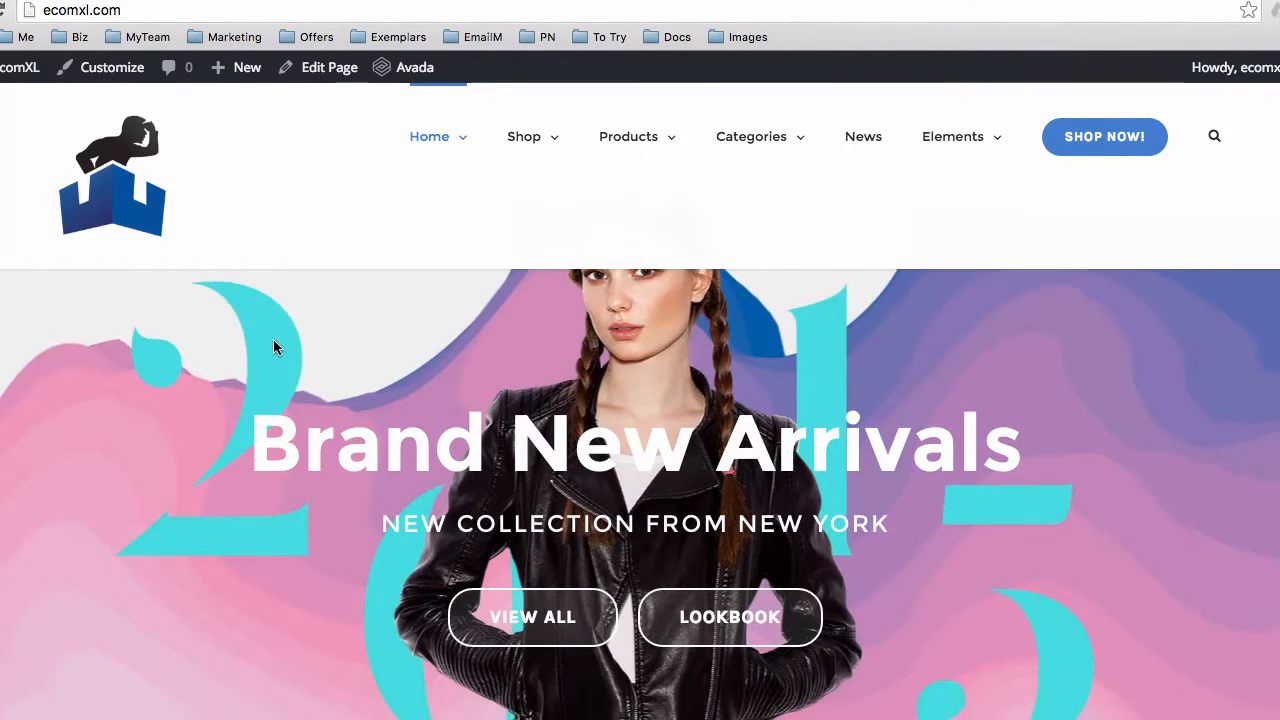
Scroll back up to the eComXL homepage's Brand New Arrivals slide
{"action": "scroll", "coordinate": [274, 342], "scroll_direction": "up", "scroll_amount": 2}
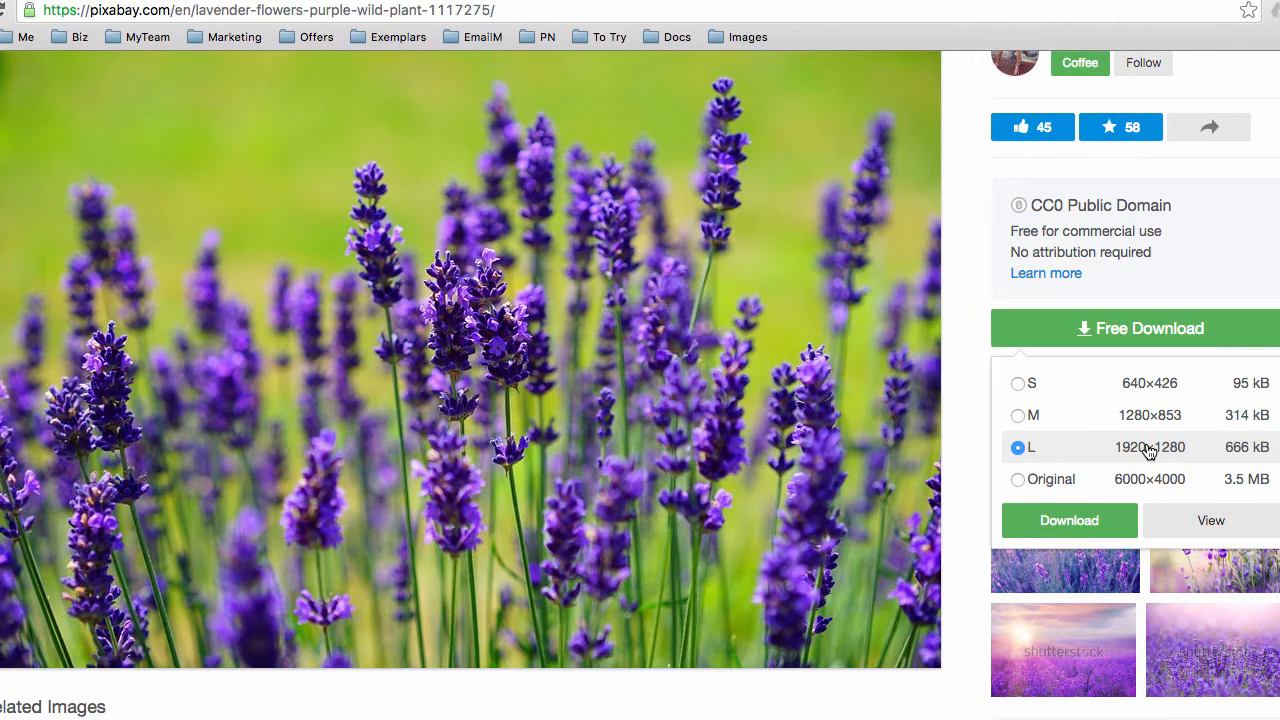
{"action": "left_click", "coordinate": [1022, 386]}
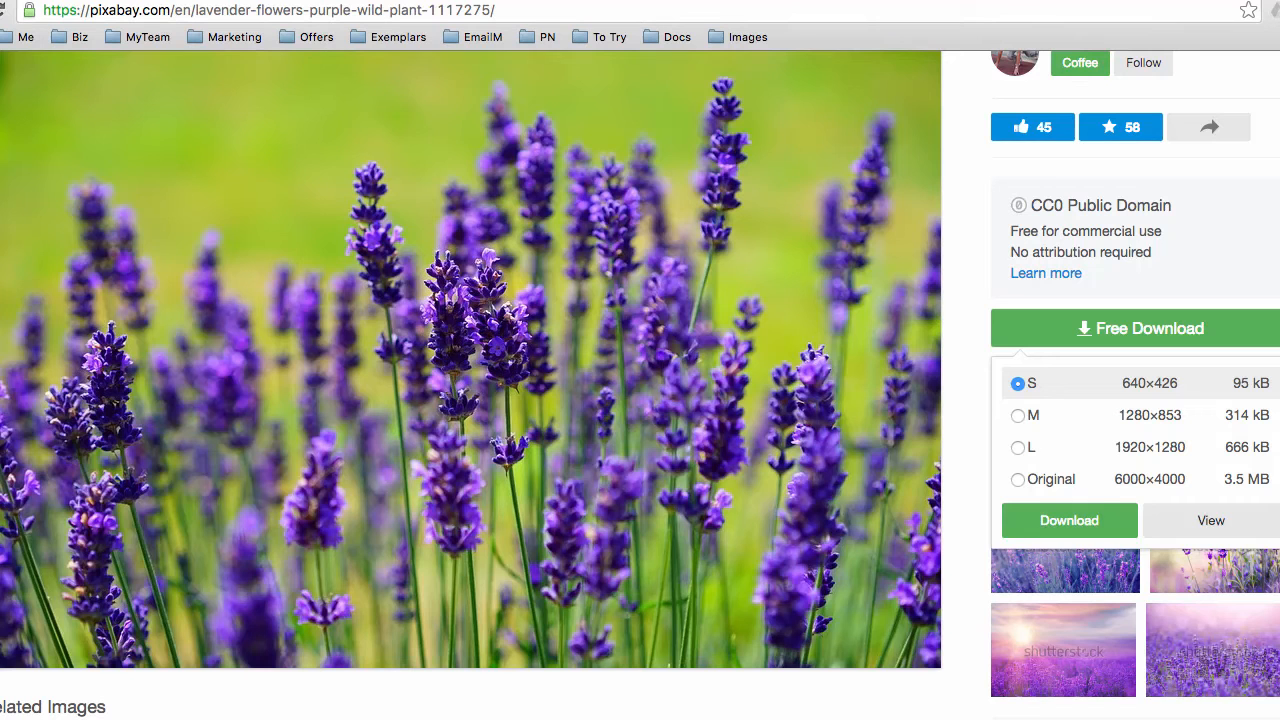
{"action": "left_click", "coordinate": [1017, 448]}
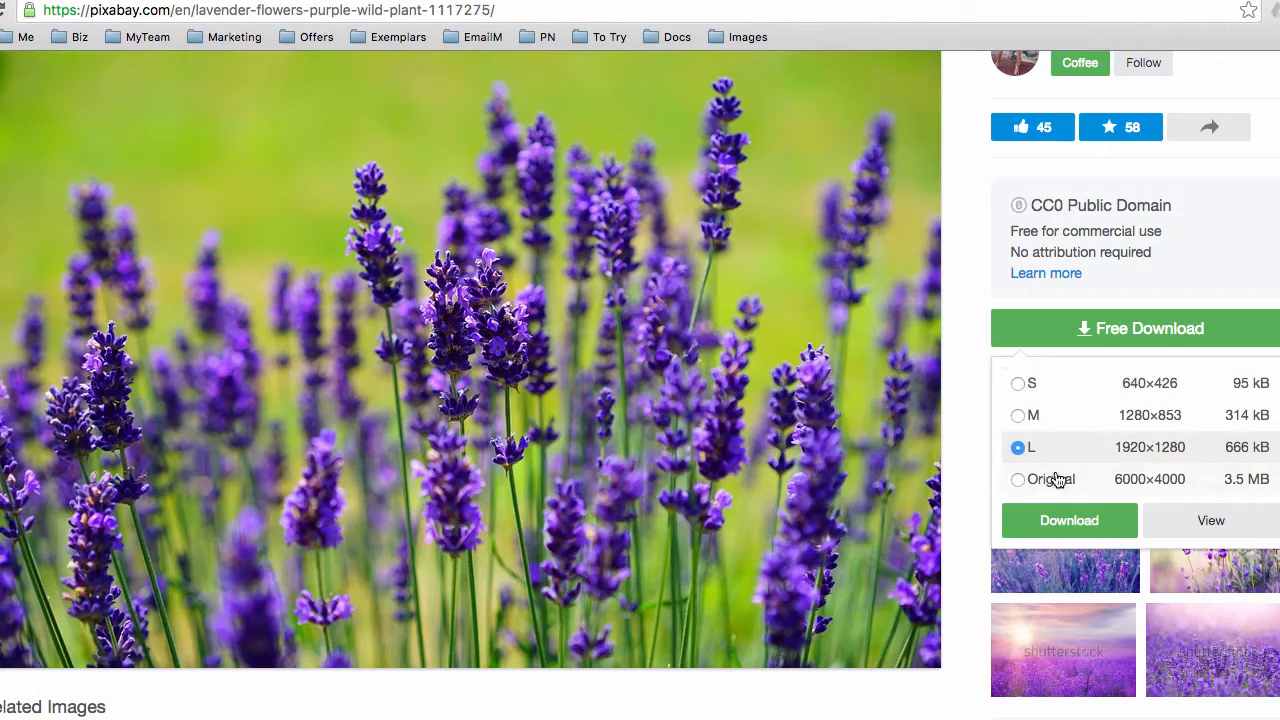
Download the 1920×1280 lavender photo after solving the captcha, then return to the slide editor
{"action": "left_click", "coordinate": [1064, 522]}
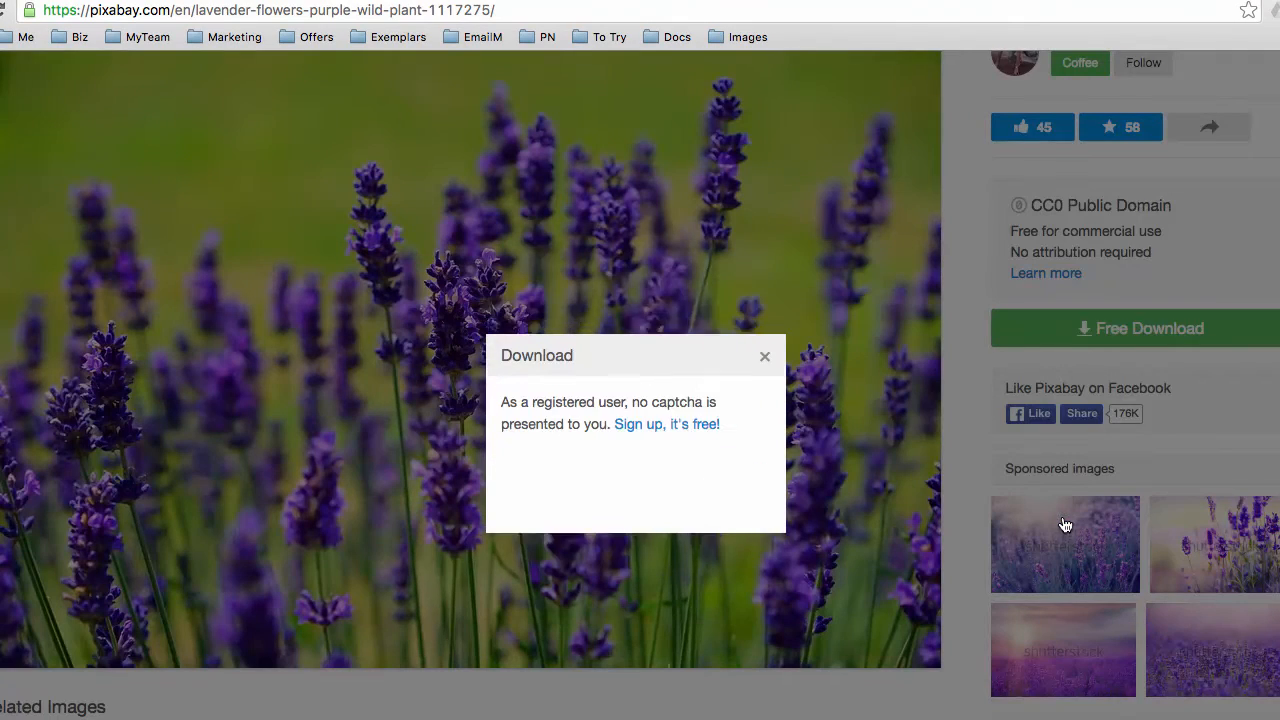
{"action": "left_click", "coordinate": [578, 495]}
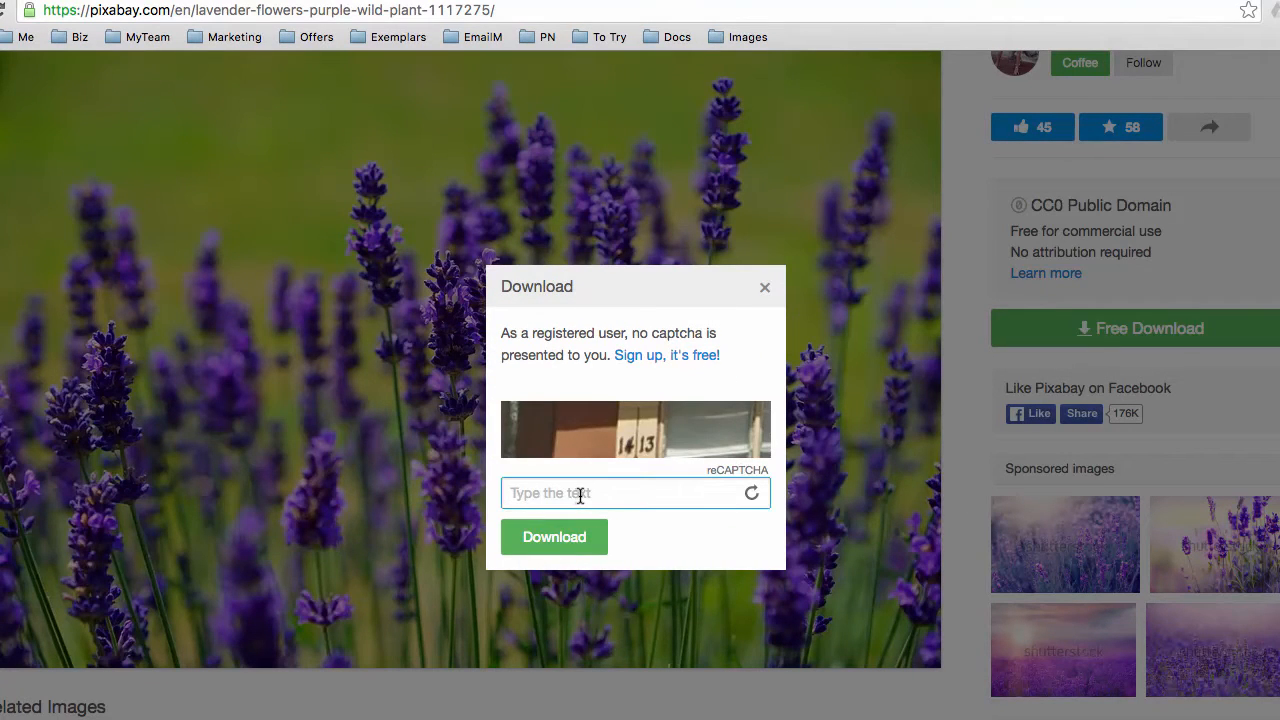
{"action": "type", "text": "1413"}
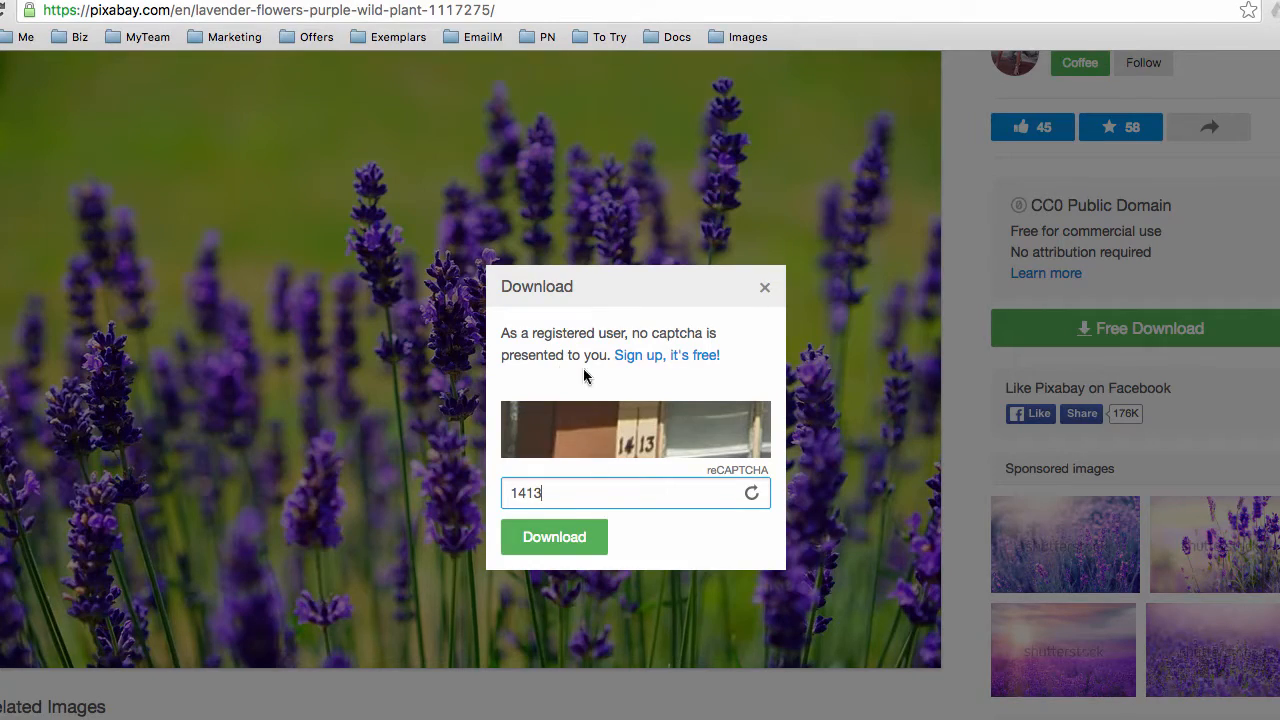
{"action": "left_click", "coordinate": [560, 537]}
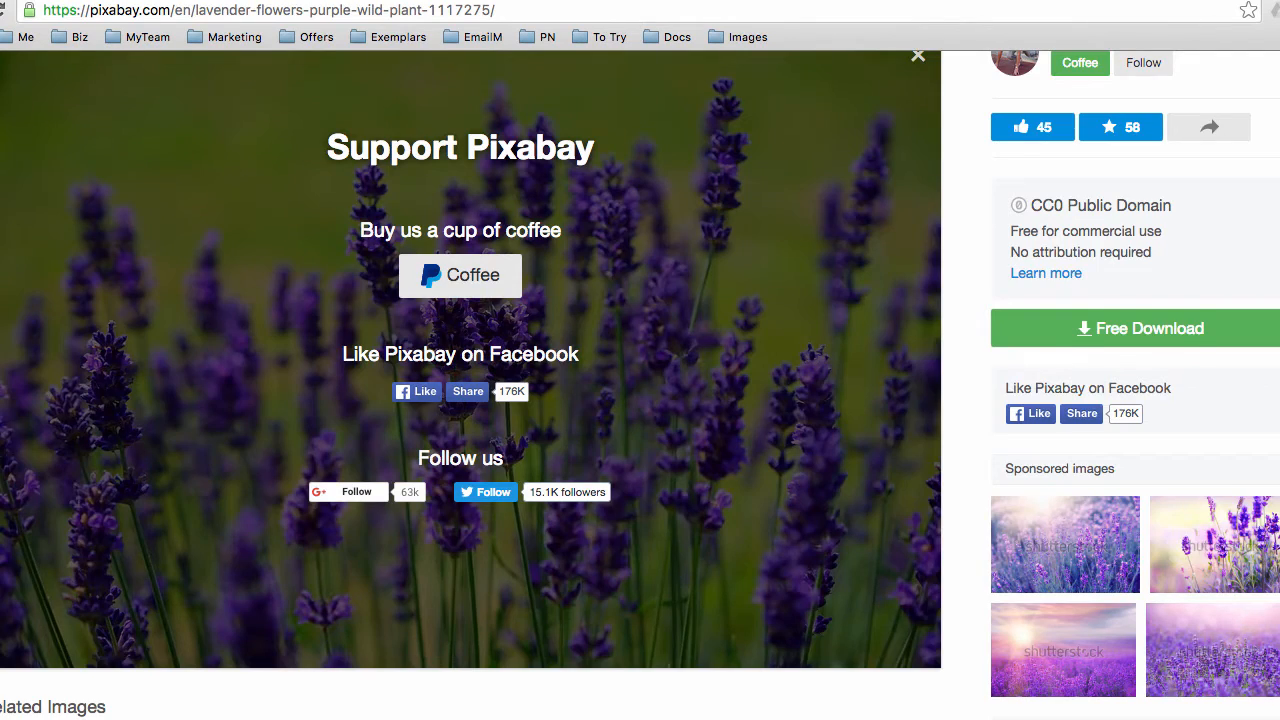
{"action": "key", "text": "ctrl+shift+Tab"}
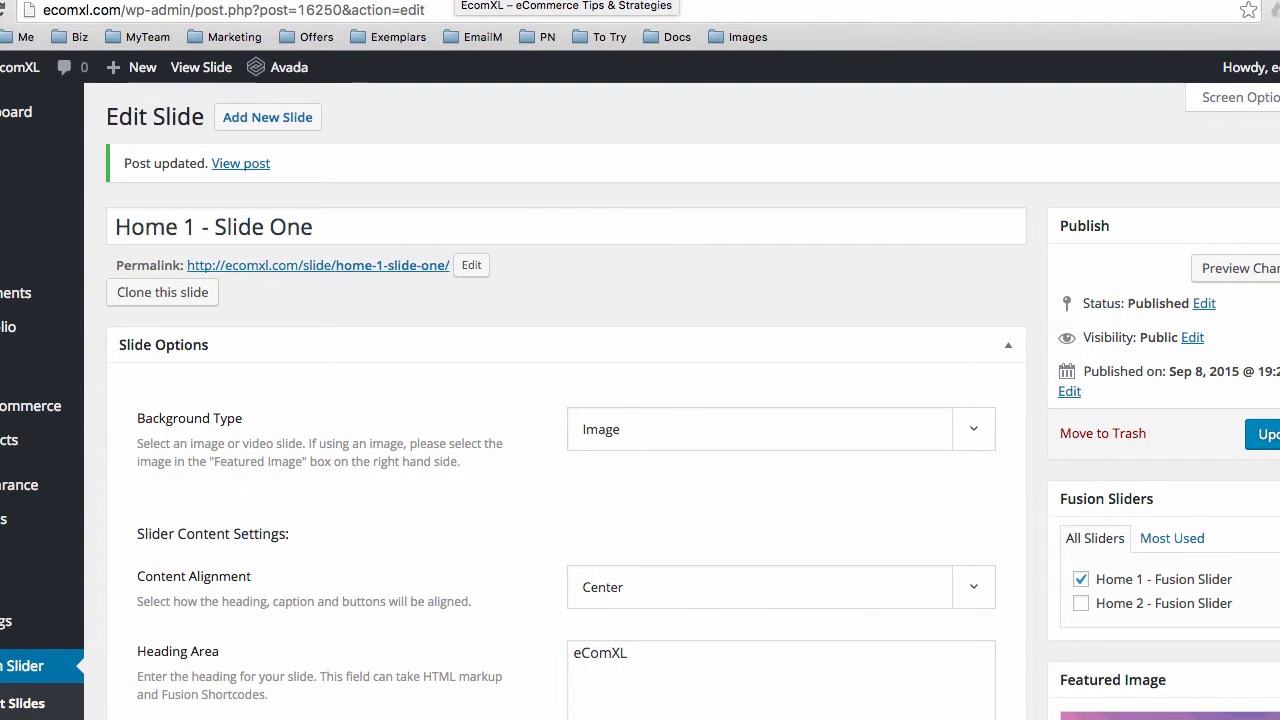
{"action": "left_click", "coordinate": [454, 1]}
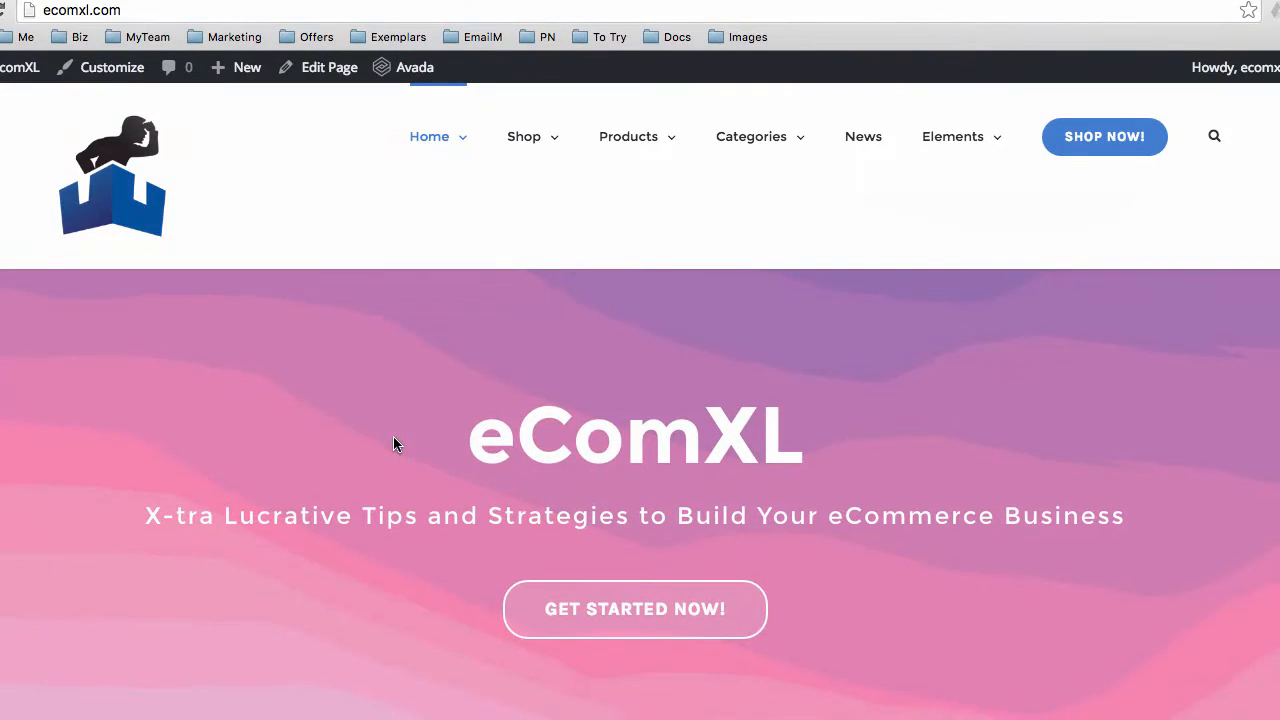
{"action": "scroll", "coordinate": [393, 437], "scroll_direction": "down", "scroll_amount": 3}
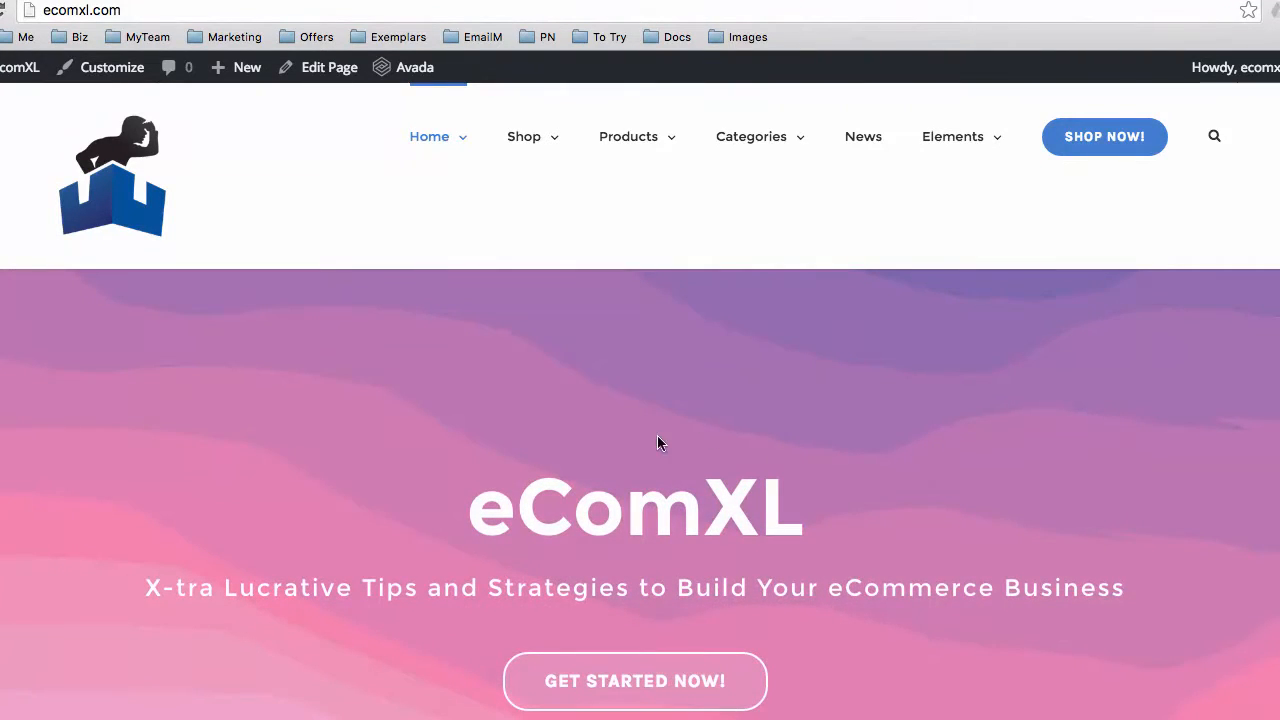
{"action": "left_click", "coordinate": [272, 1]}
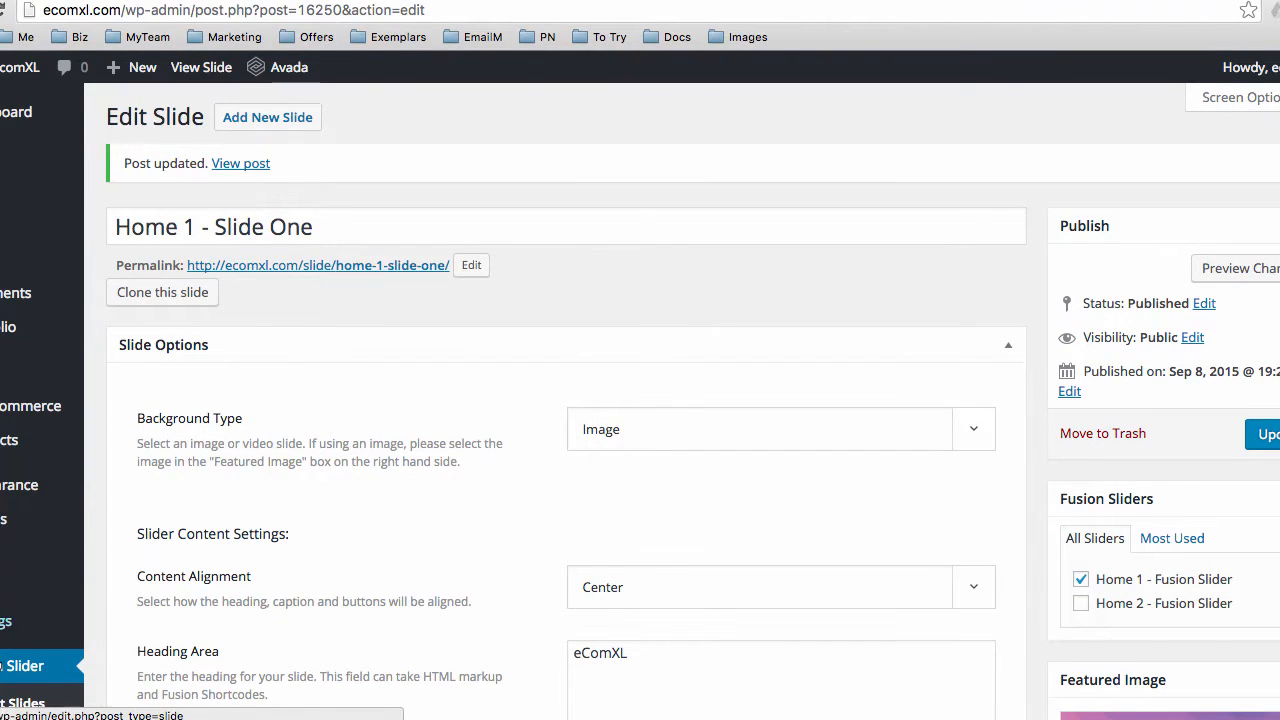
{"action": "scroll", "coordinate": [131, 665], "scroll_direction": "down", "scroll_amount": 3}
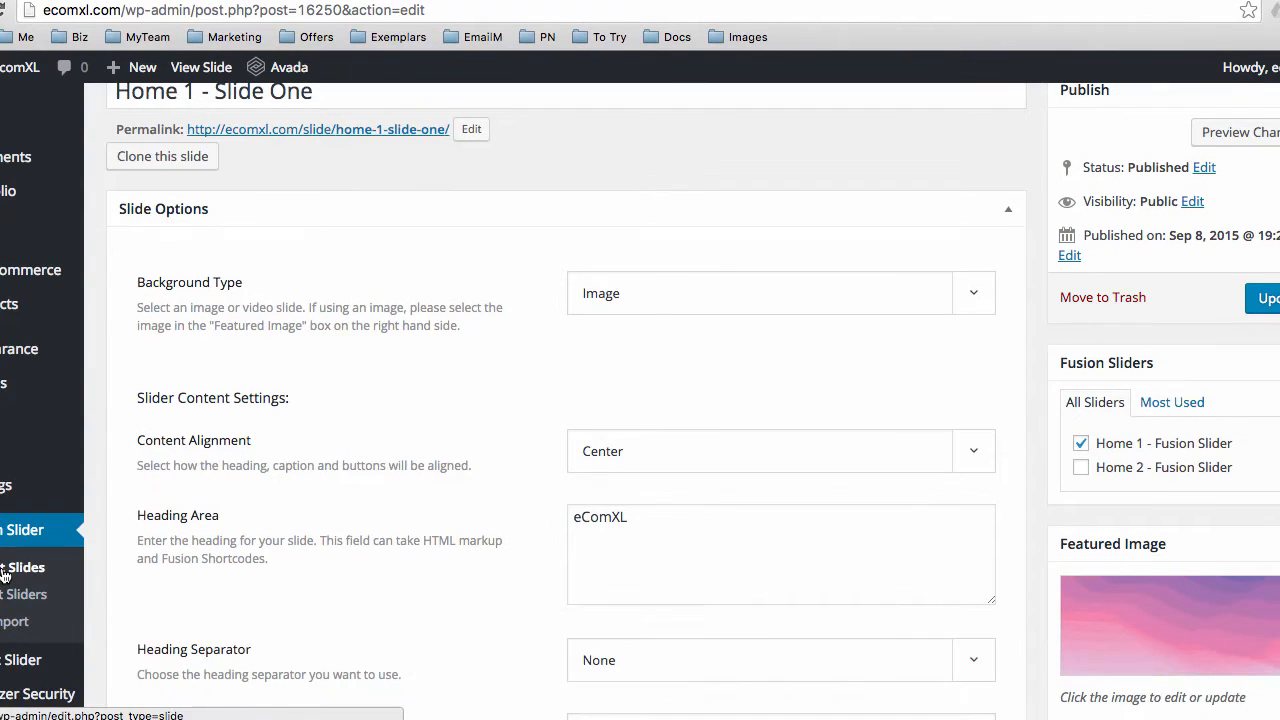
{"action": "left_click", "coordinate": [62, 569]}
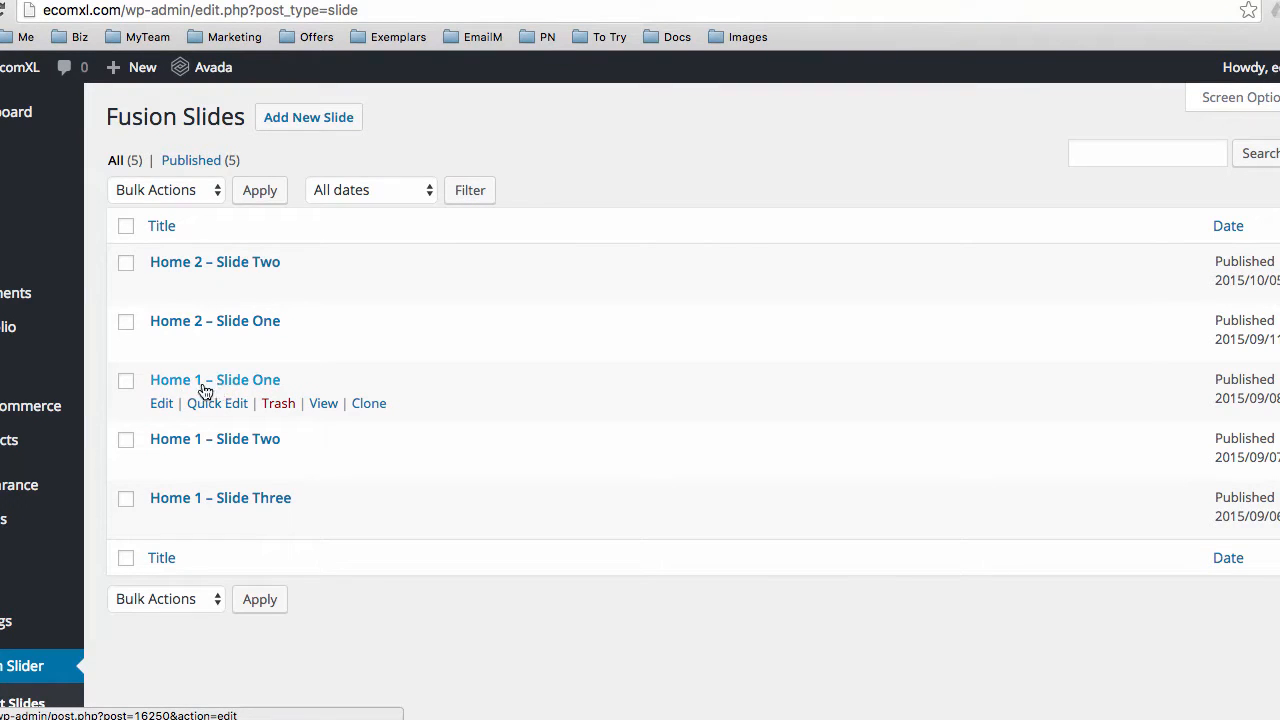
{"action": "left_click", "coordinate": [163, 405]}
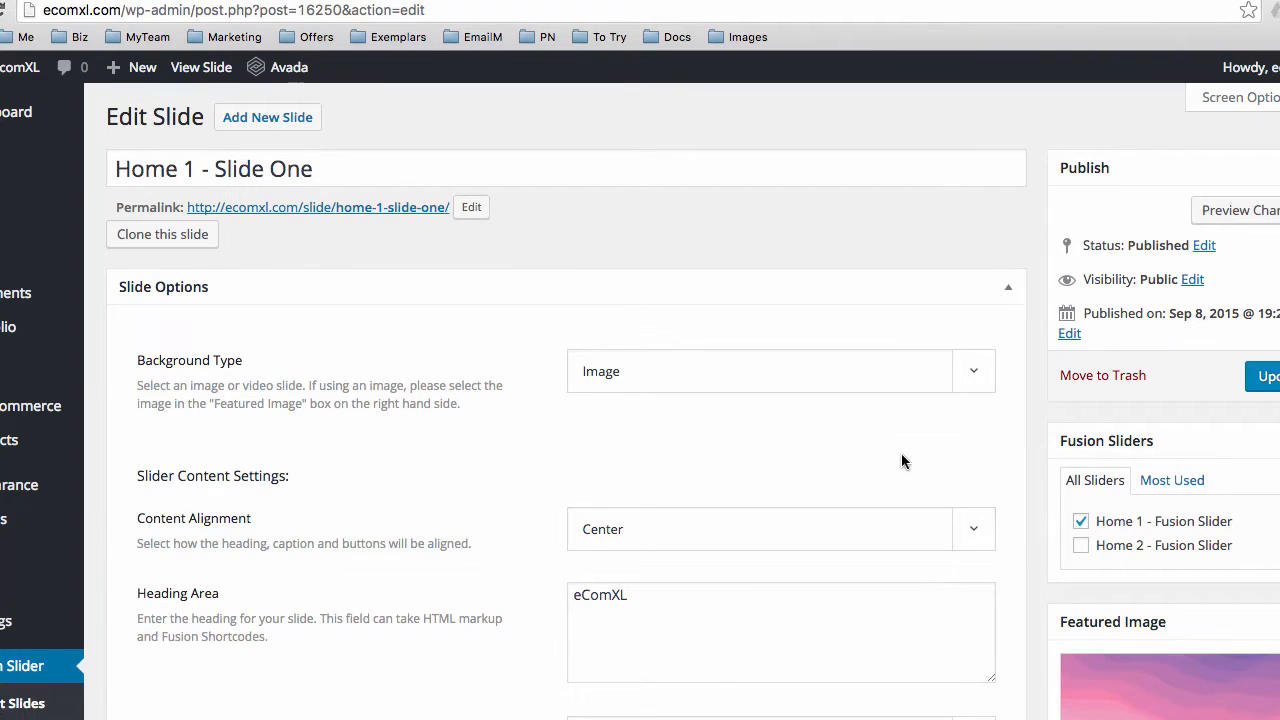
{"action": "scroll", "coordinate": [901, 453], "scroll_direction": "down", "scroll_amount": 1}
{"action": "scroll", "coordinate": [904, 453], "scroll_direction": "down", "scroll_amount": 1}
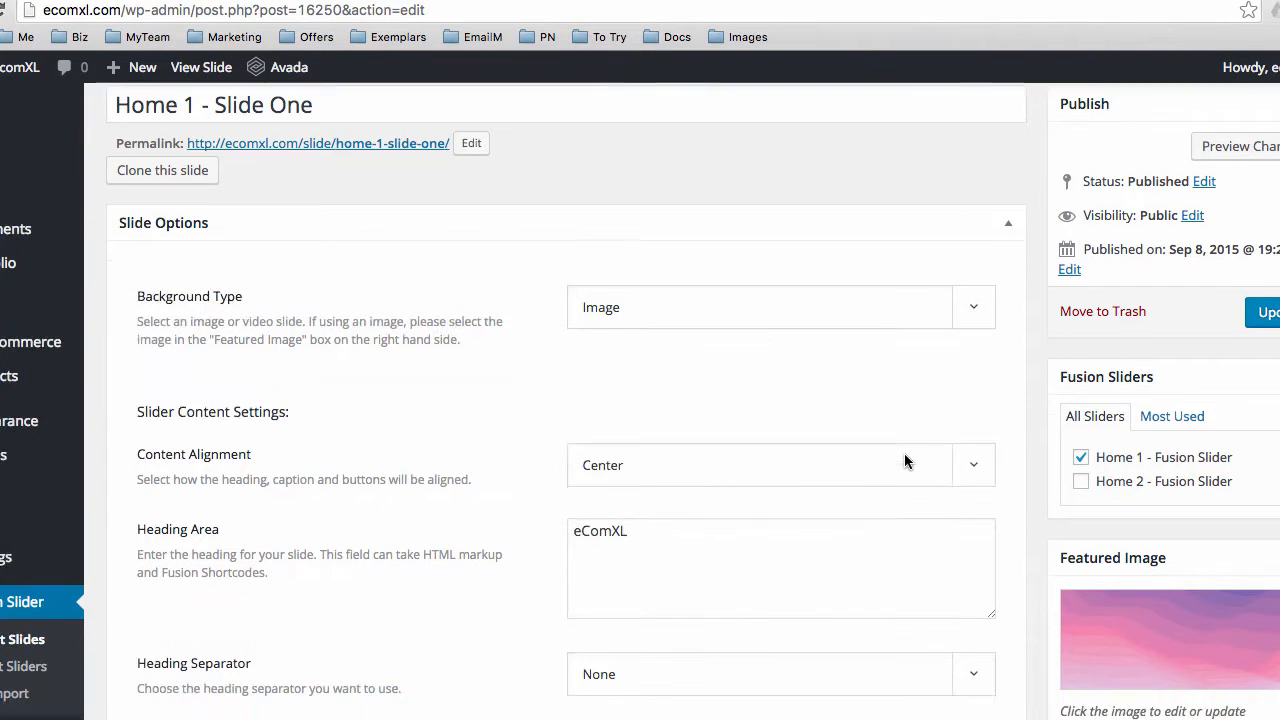
{"action": "scroll", "coordinate": [904, 461], "scroll_direction": "down", "scroll_amount": 1}
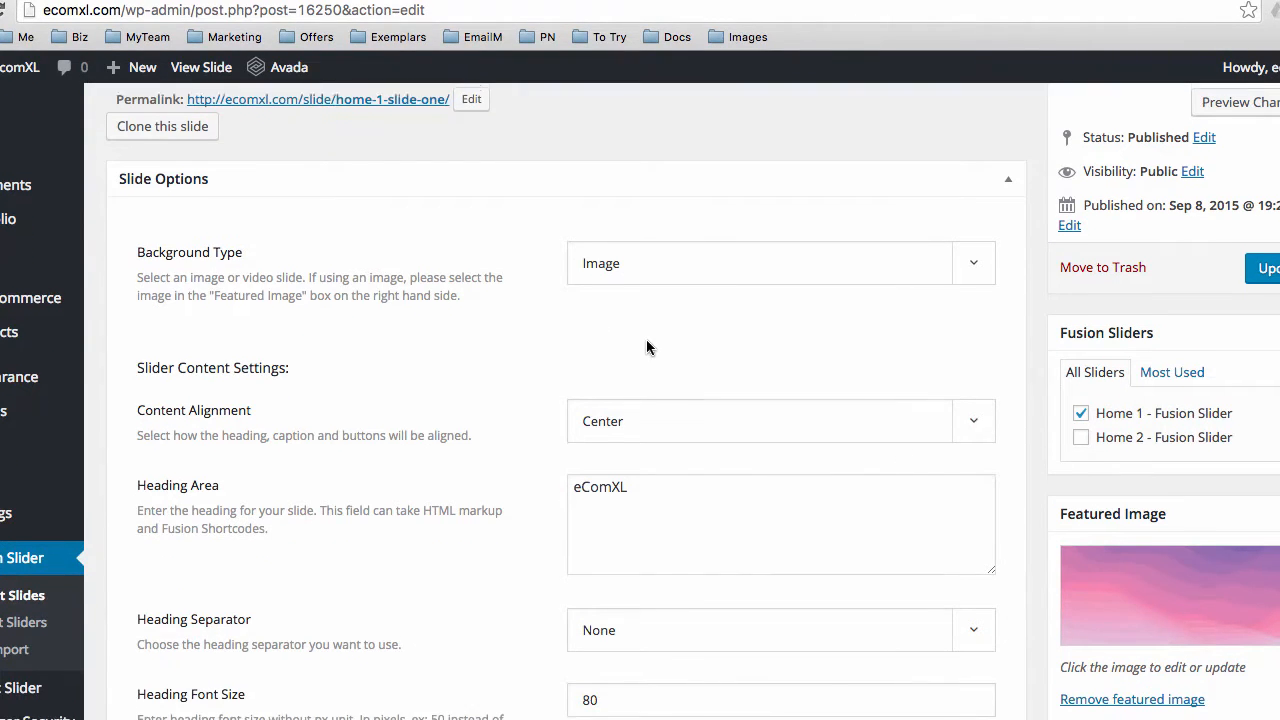
{"action": "scroll", "coordinate": [646, 345], "scroll_direction": "down", "scroll_amount": 1}
{"action": "scroll", "coordinate": [646, 346], "scroll_direction": "down", "scroll_amount": 1}
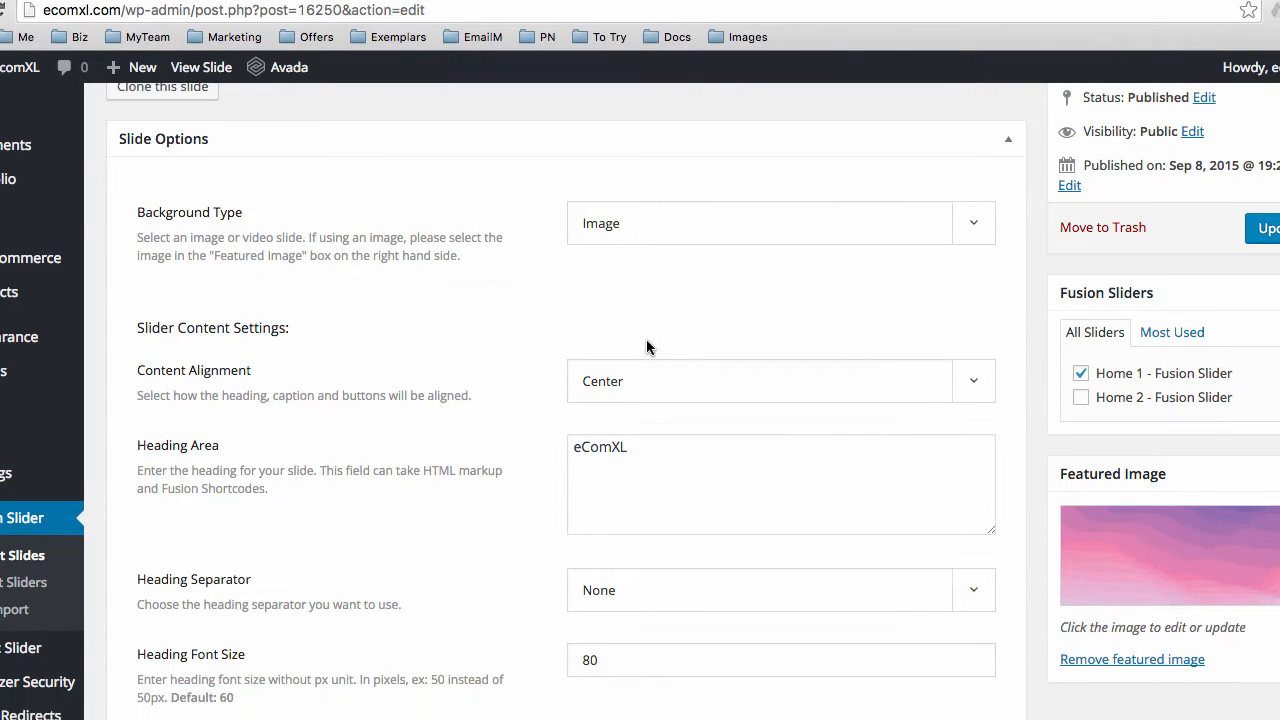
{"action": "scroll", "coordinate": [646, 341], "scroll_direction": "down", "scroll_amount": 1}
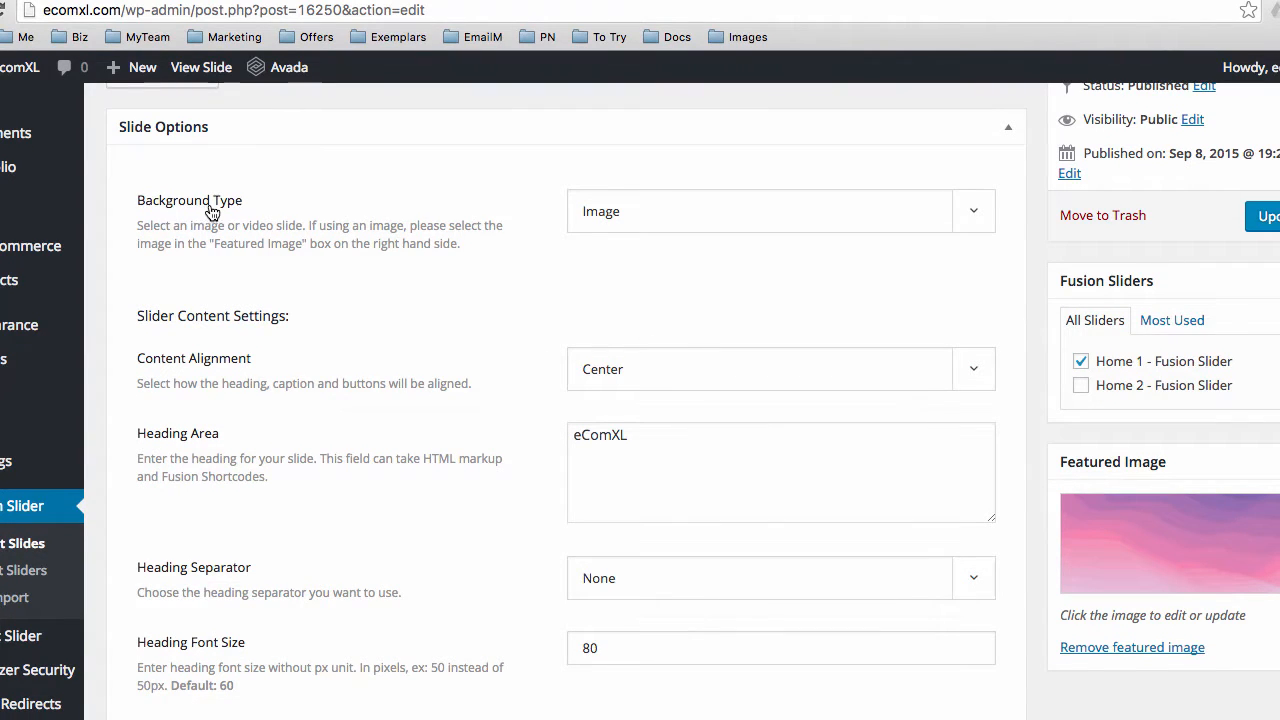
{"action": "left_click", "coordinate": [597, 228]}
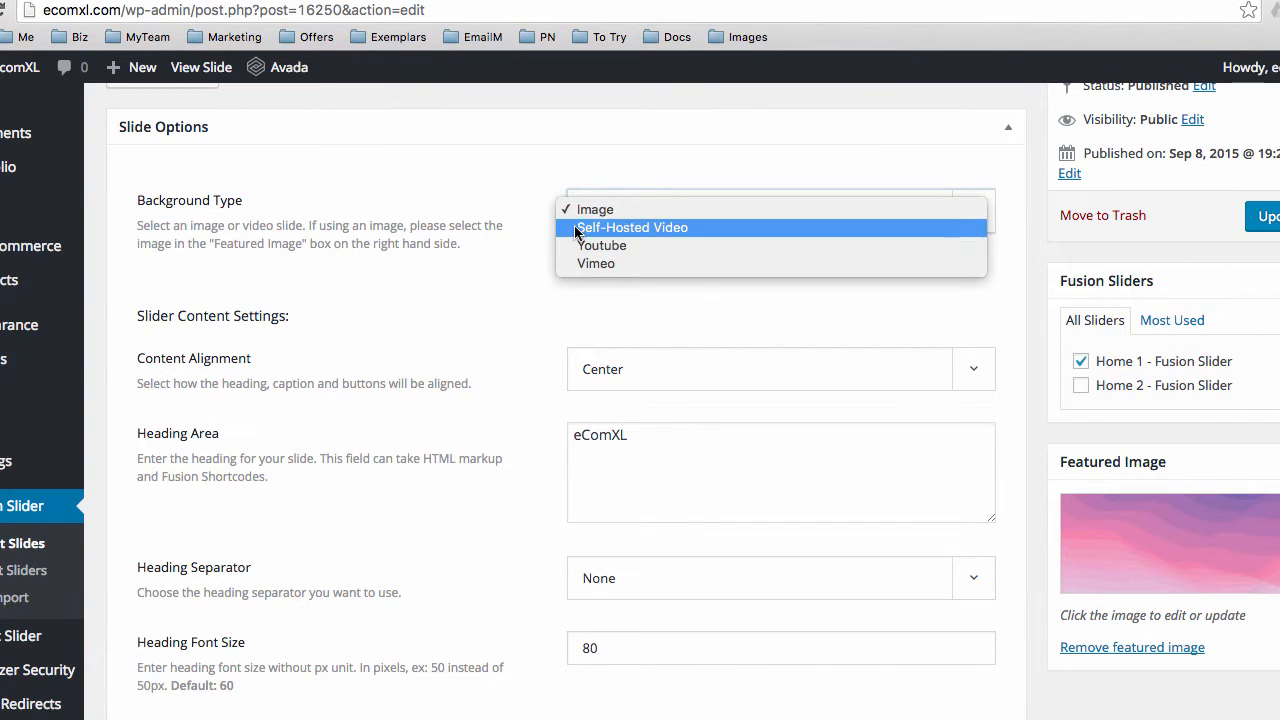
{"action": "left_click", "coordinate": [501, 243]}
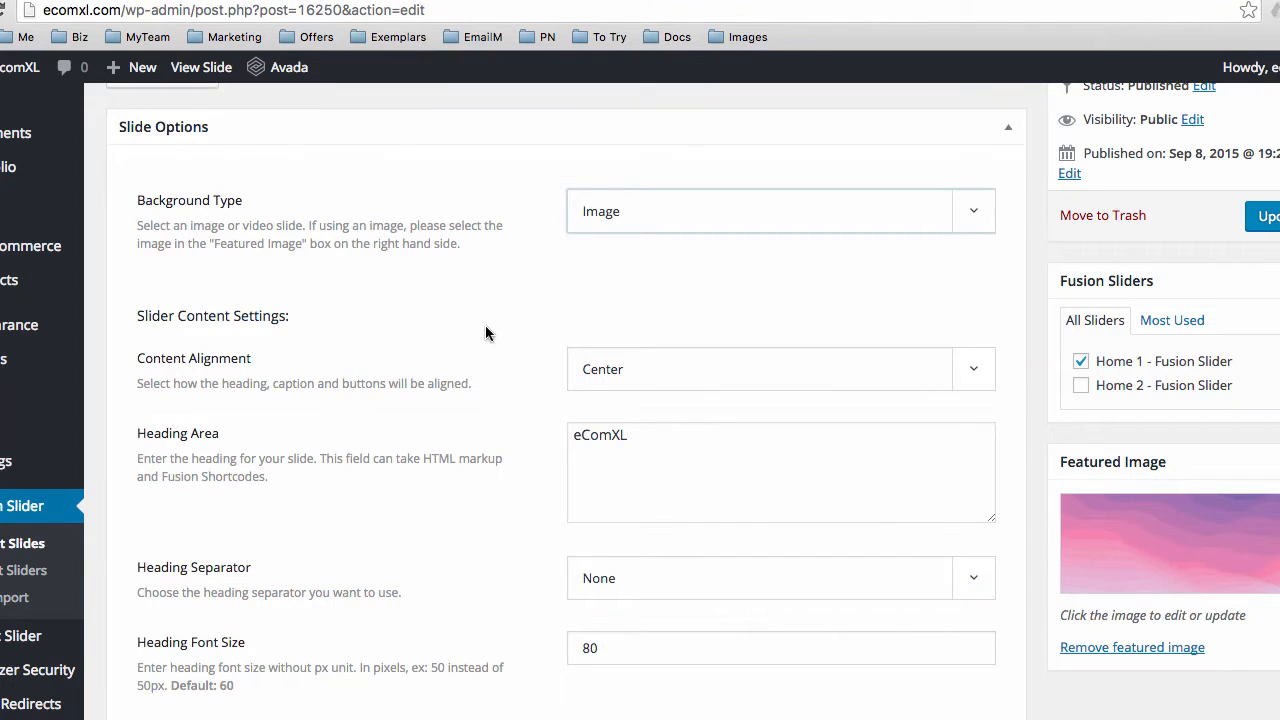
{"action": "scroll", "coordinate": [473, 324], "scroll_direction": "down", "scroll_amount": 2}
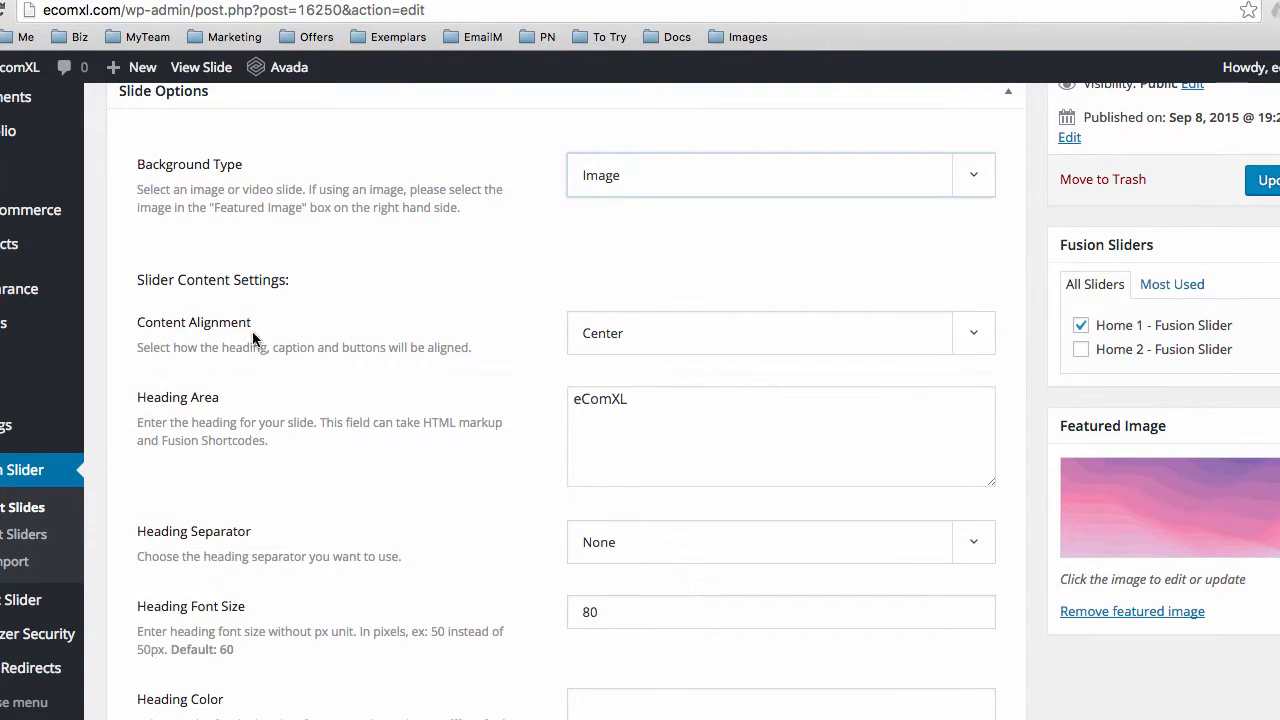
Compare the slide's heading and Font Size setting against the eComXL heading on the live homepage
{"action": "scroll", "coordinate": [240, 325], "scroll_direction": "down", "scroll_amount": 1}
{"action": "scroll", "coordinate": [520, 340], "scroll_direction": "down", "scroll_amount": 2}
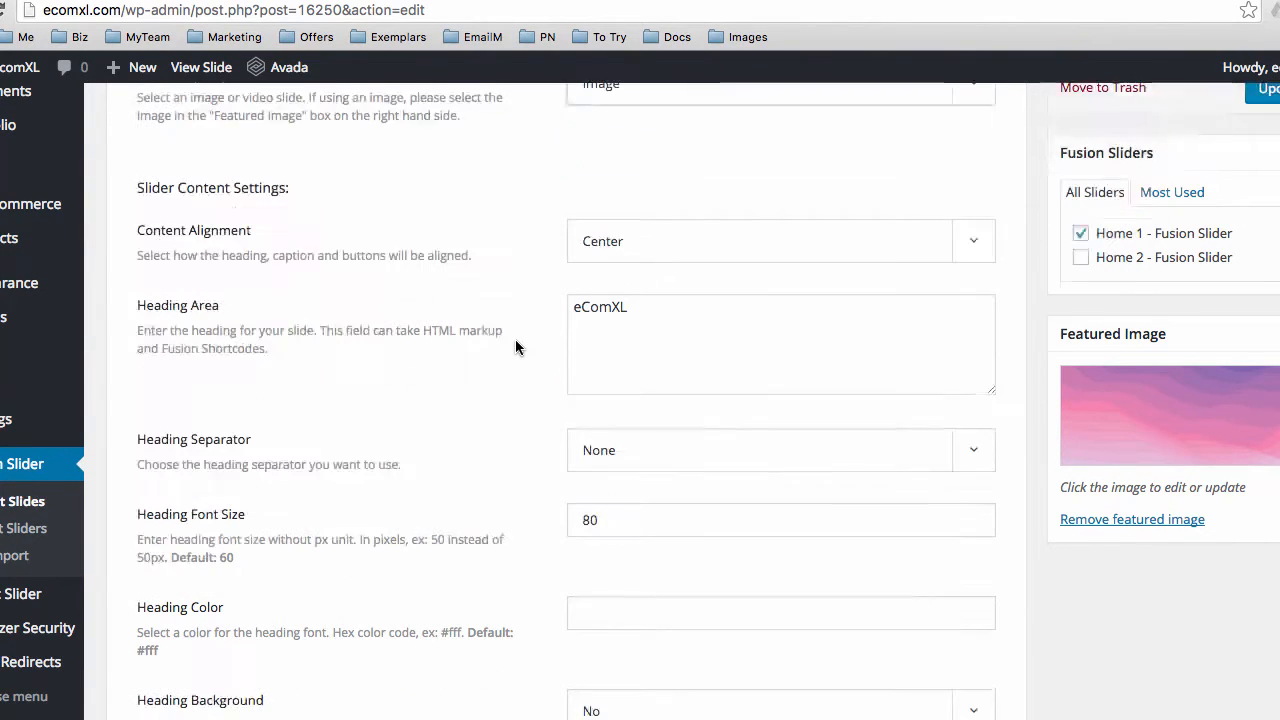
{"action": "scroll", "coordinate": [516, 346], "scroll_direction": "down", "scroll_amount": 2}
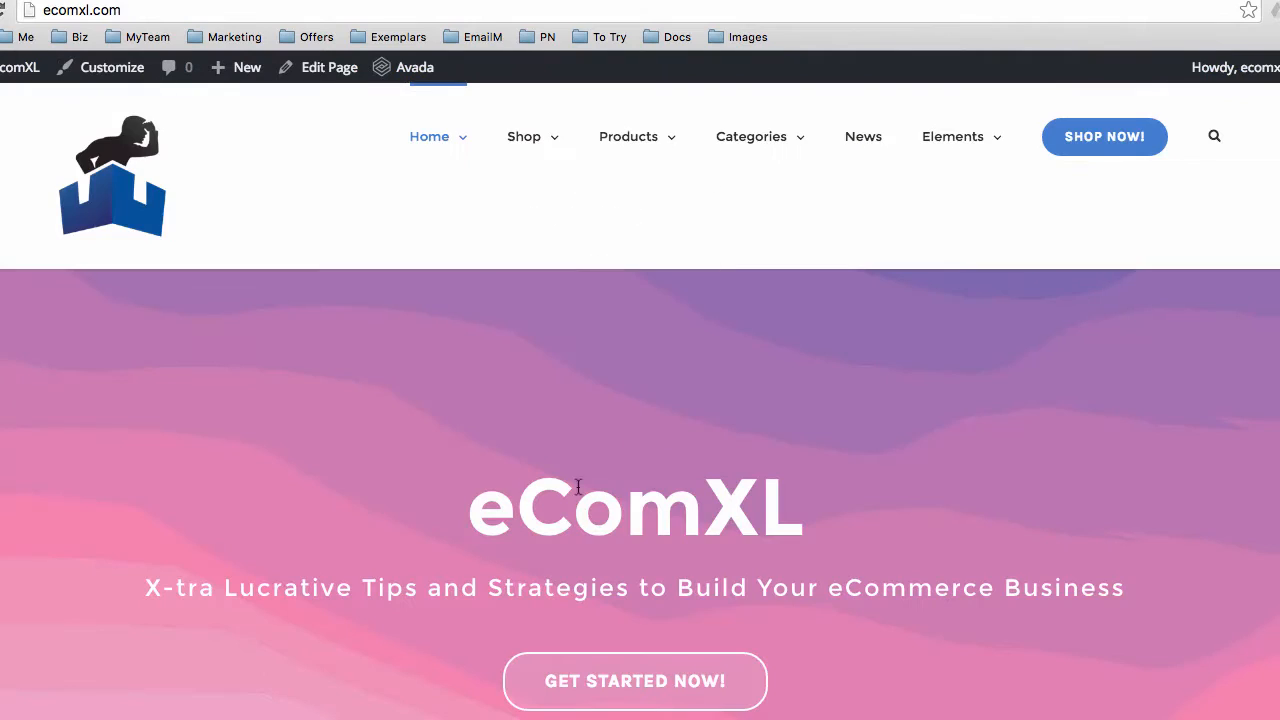
{"action": "left_click_drag", "start_coordinate": [467, 500], "coordinate": [979, 616]}
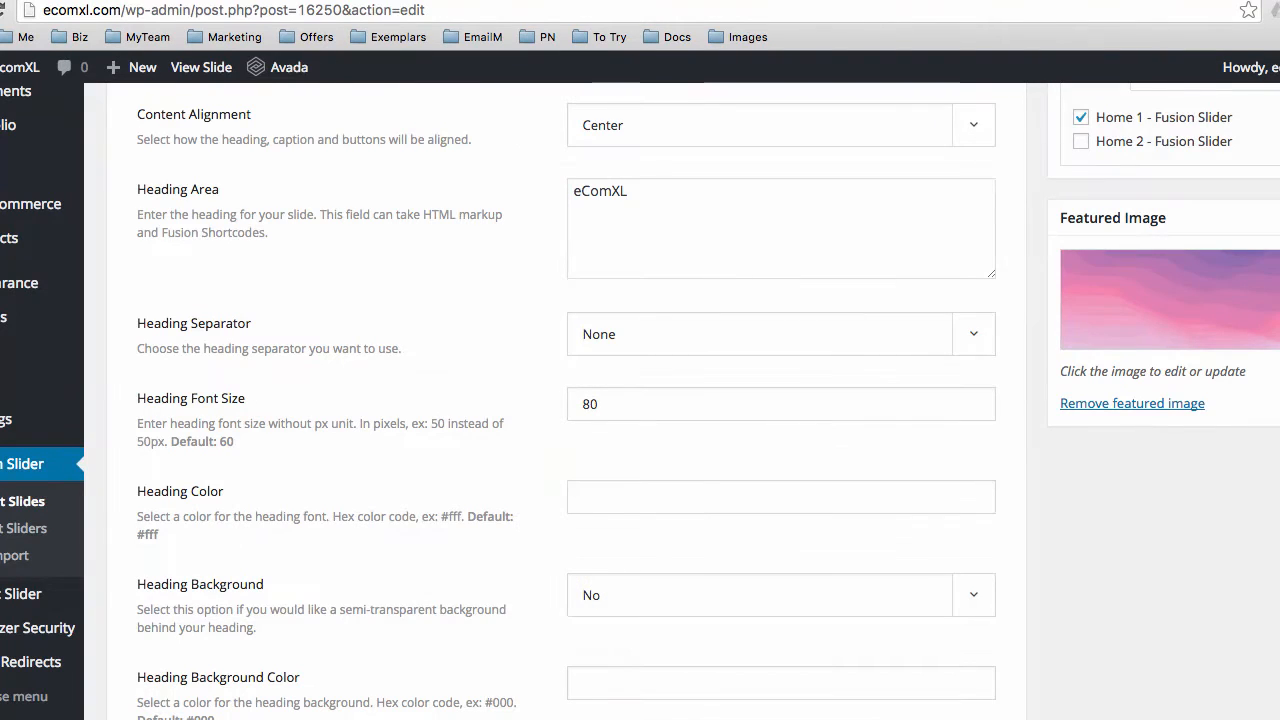
{"action": "scroll", "coordinate": [383, 367], "scroll_direction": "down", "scroll_amount": 1}
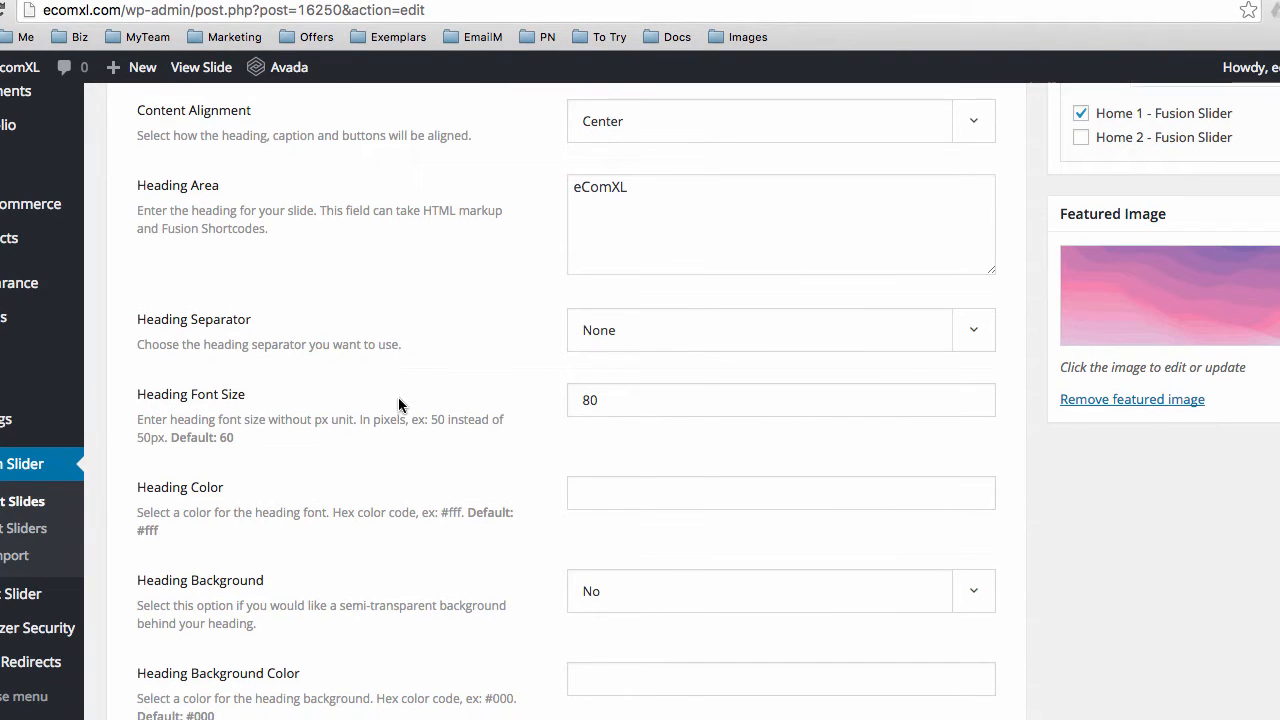
{"action": "scroll", "coordinate": [495, 335], "scroll_direction": "down", "scroll_amount": 1}
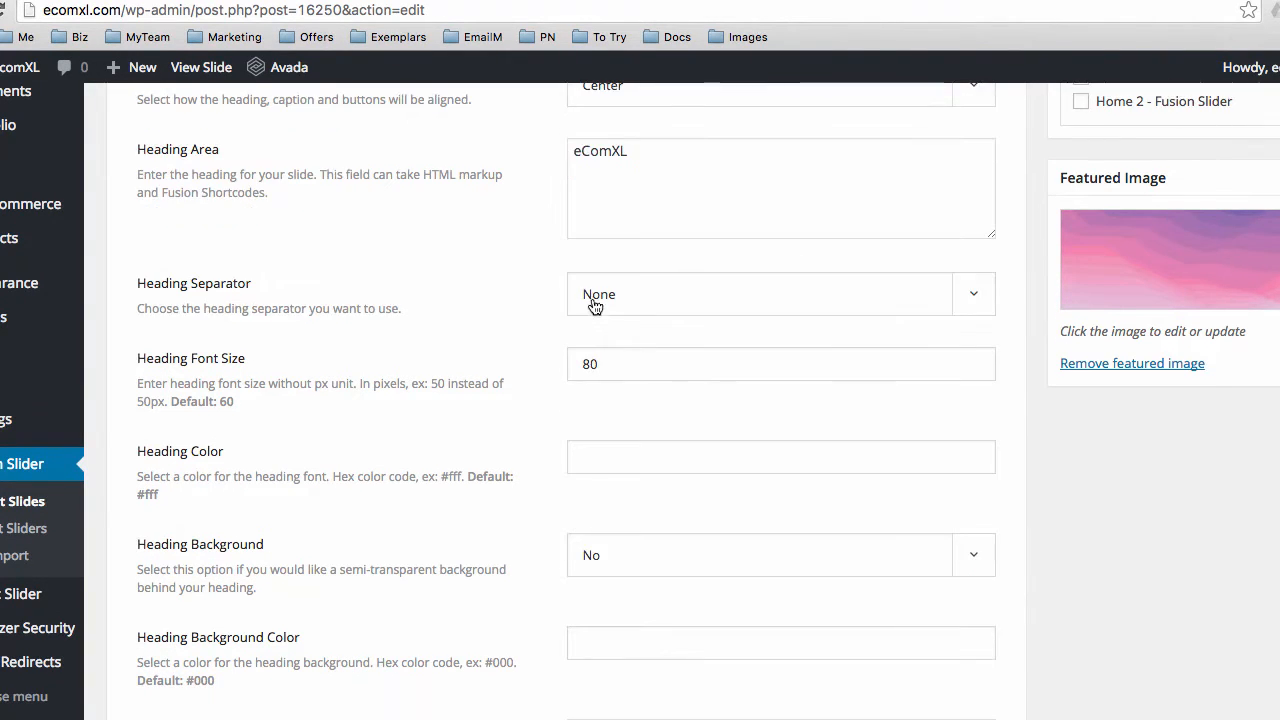
{"action": "scroll", "coordinate": [523, 331], "scroll_direction": "down", "scroll_amount": 1}
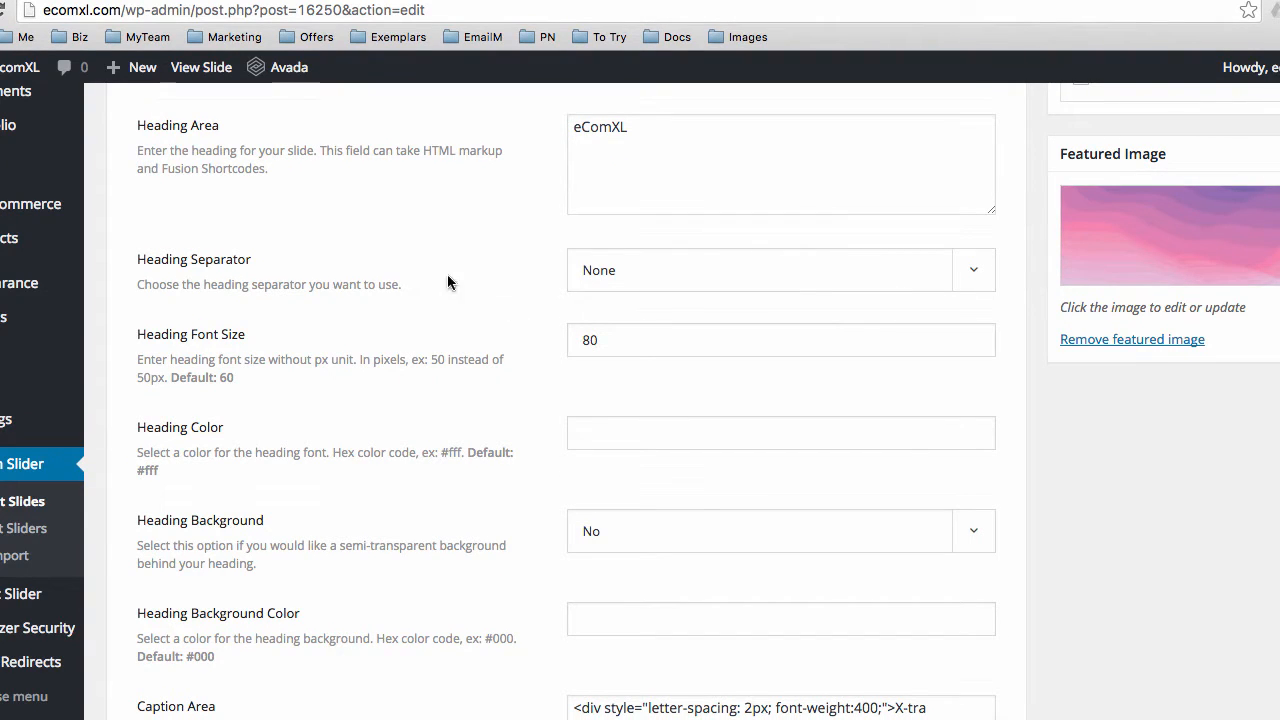
{"action": "scroll", "coordinate": [200, 340], "scroll_direction": "down", "scroll_amount": 1}
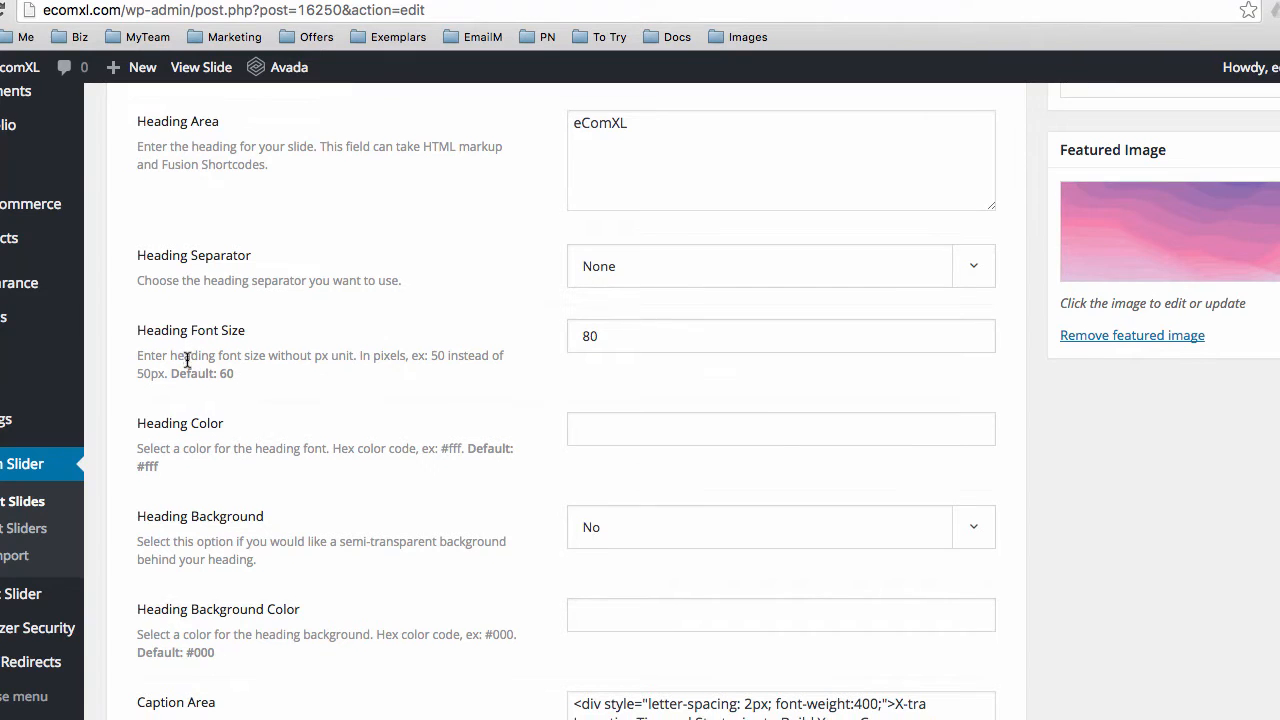
{"action": "left_click_drag", "start_coordinate": [190, 330], "coordinate": [247, 330]}
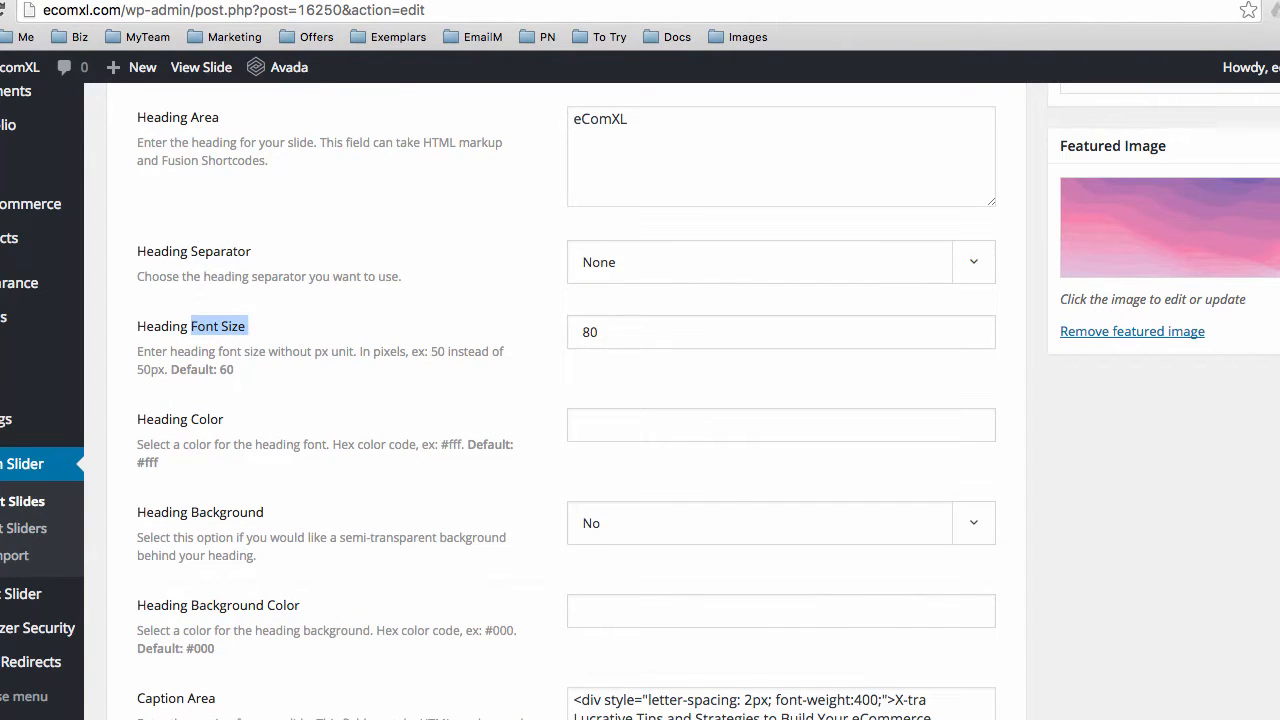
{"action": "left_click", "coordinate": [530, 2]}
{"action": "left_click", "coordinate": [489, 508]}
{"action": "left_click_drag", "start_coordinate": [474, 506], "coordinate": [793, 509]}
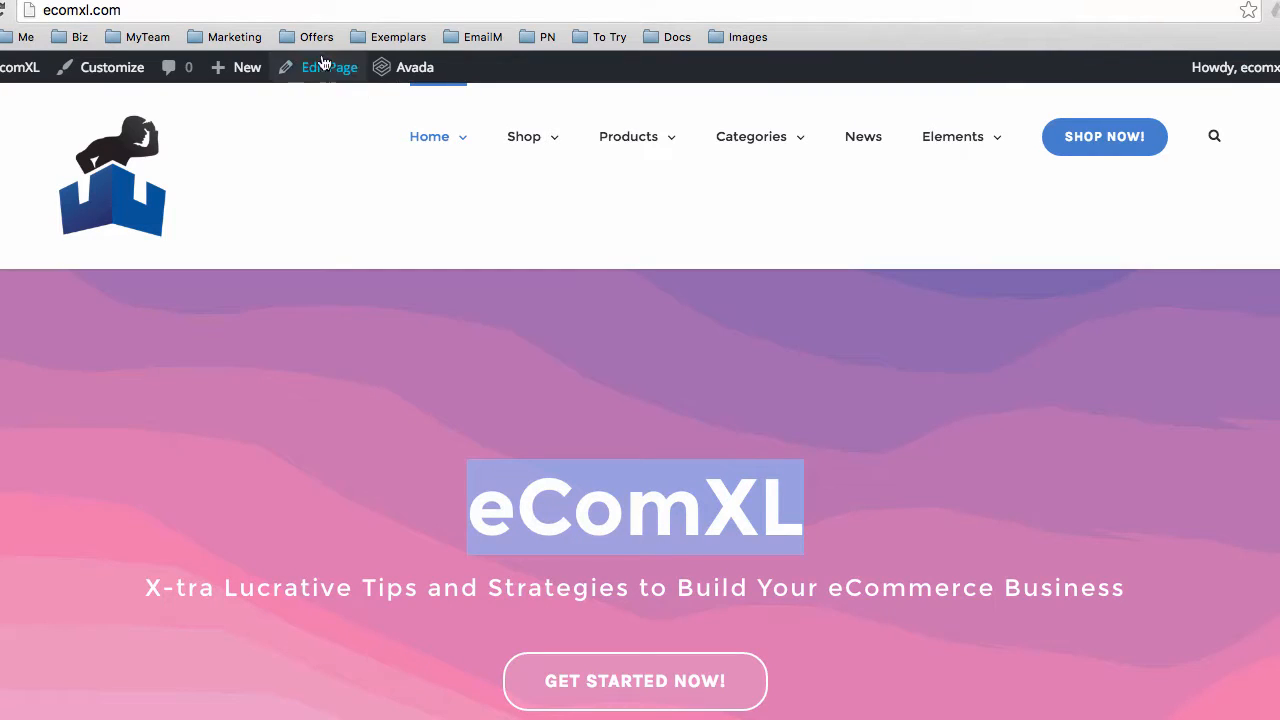
{"action": "left_click", "coordinate": [290, 2]}
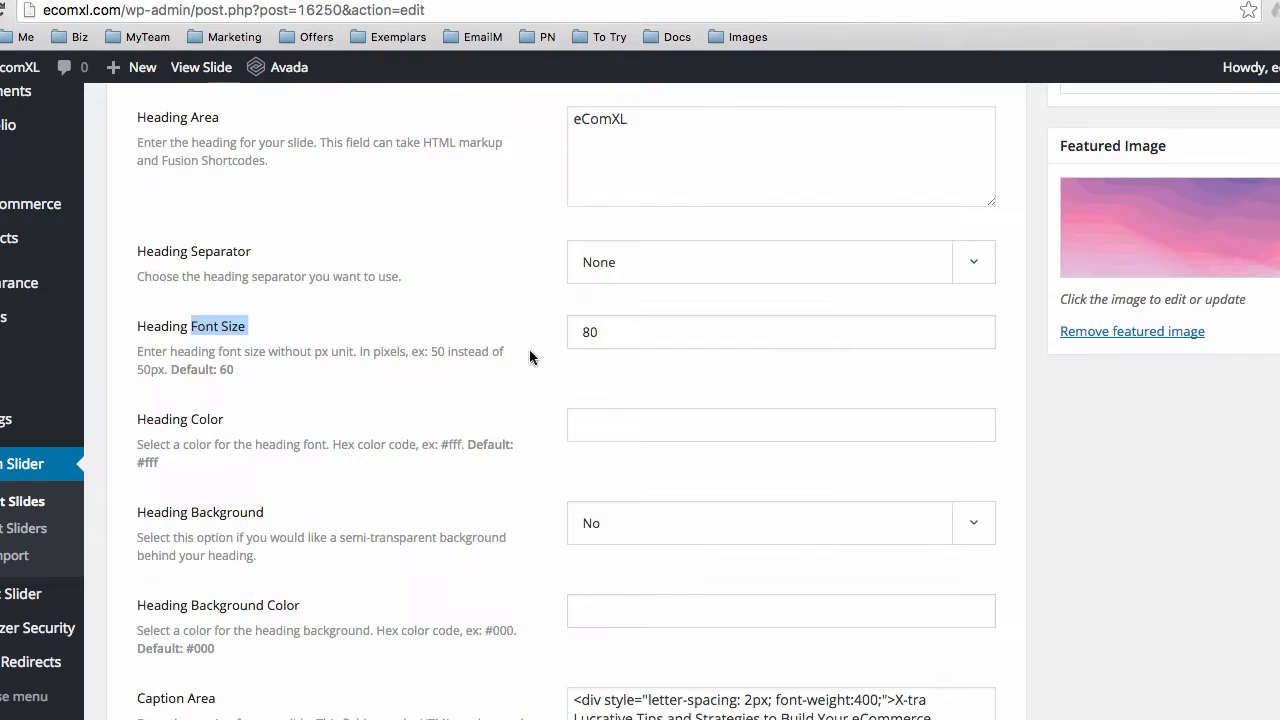
Change the Heading Font Size from 80 to 90
{"action": "double_click", "coordinate": [592, 332]}
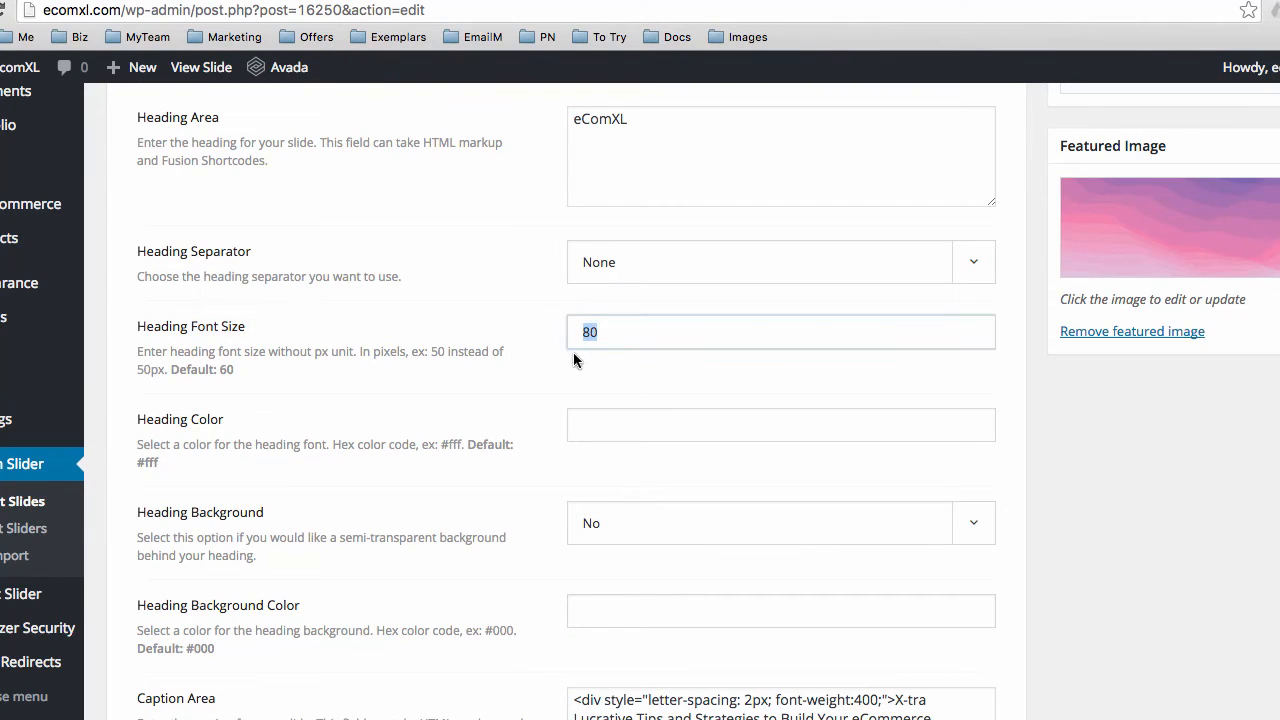
{"action": "type", "text": "90"}
{"action": "scroll", "coordinate": [492, 492], "scroll_direction": "down", "scroll_amount": 2}
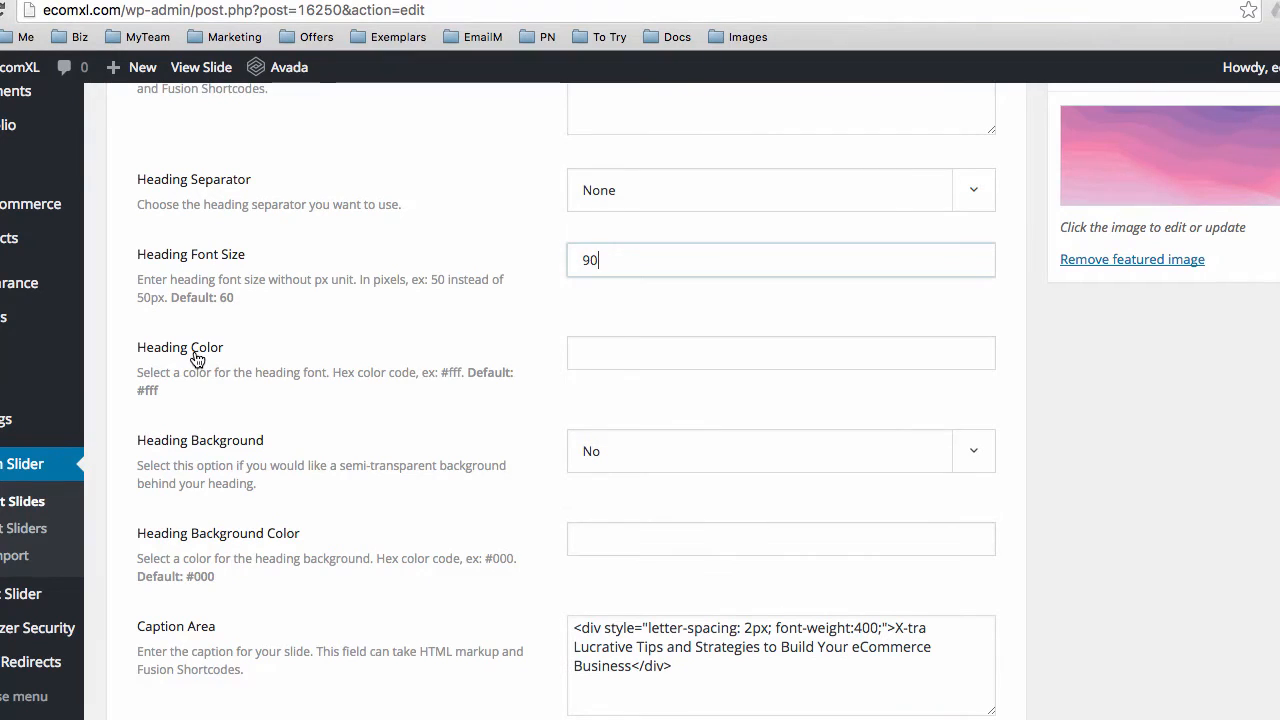
{"action": "scroll", "coordinate": [230, 470], "scroll_direction": "down", "scroll_amount": 1}
{"action": "scroll", "coordinate": [244, 478], "scroll_direction": "down", "scroll_amount": 2}
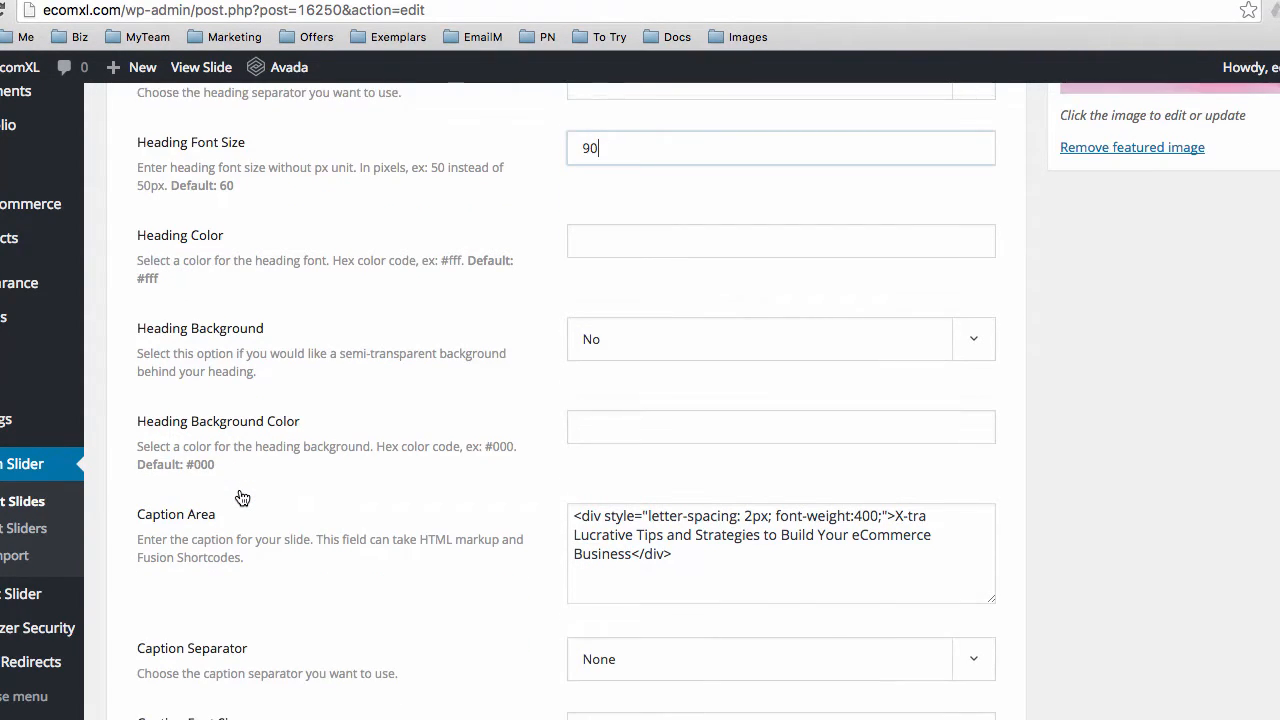
{"action": "scroll", "coordinate": [242, 497], "scroll_direction": "down", "scroll_amount": 4}
{"action": "scroll", "coordinate": [240, 487], "scroll_direction": "down", "scroll_amount": 1}
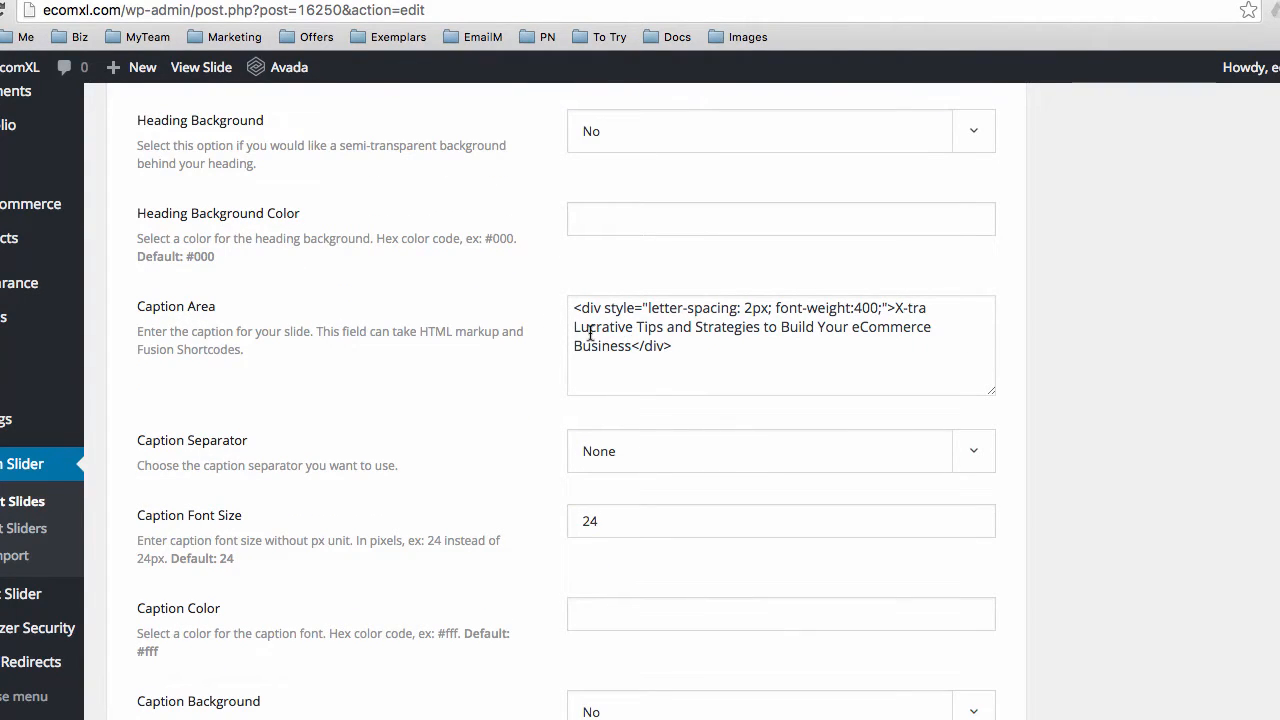
{"action": "left_click_drag", "start_coordinate": [893, 307], "coordinate": [633, 342]}
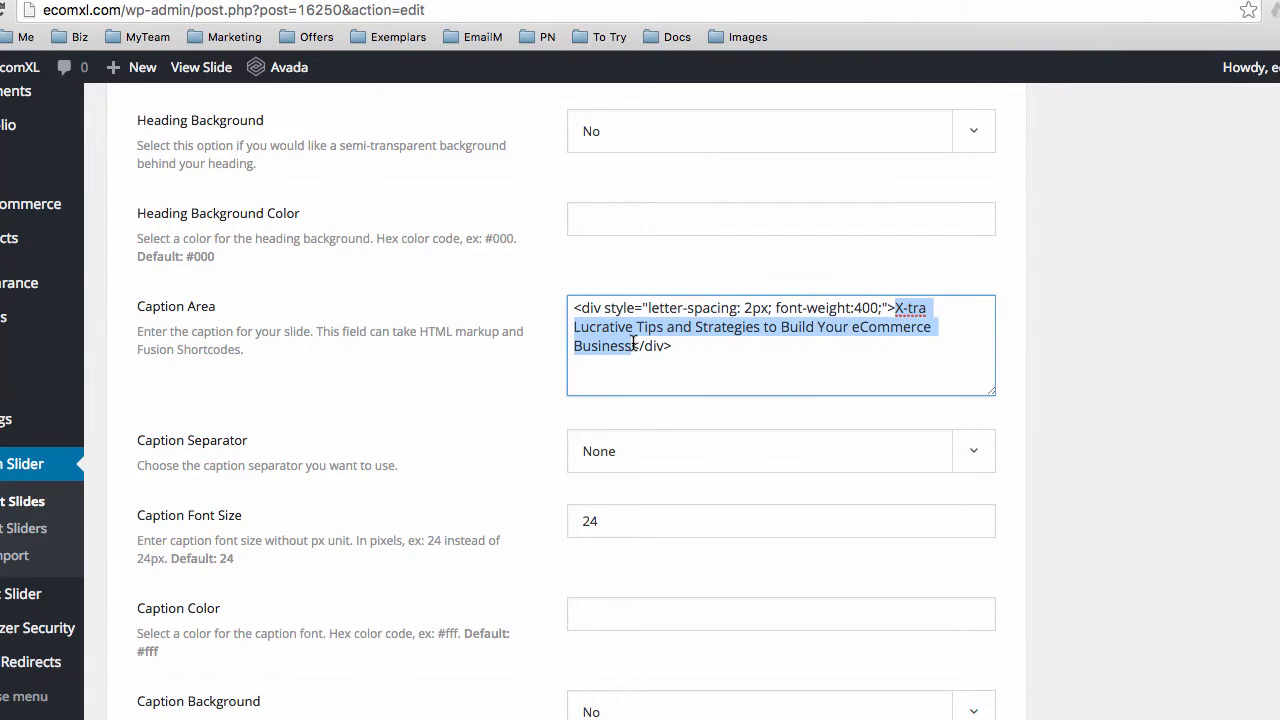
{"action": "left_click", "coordinate": [458, 0]}
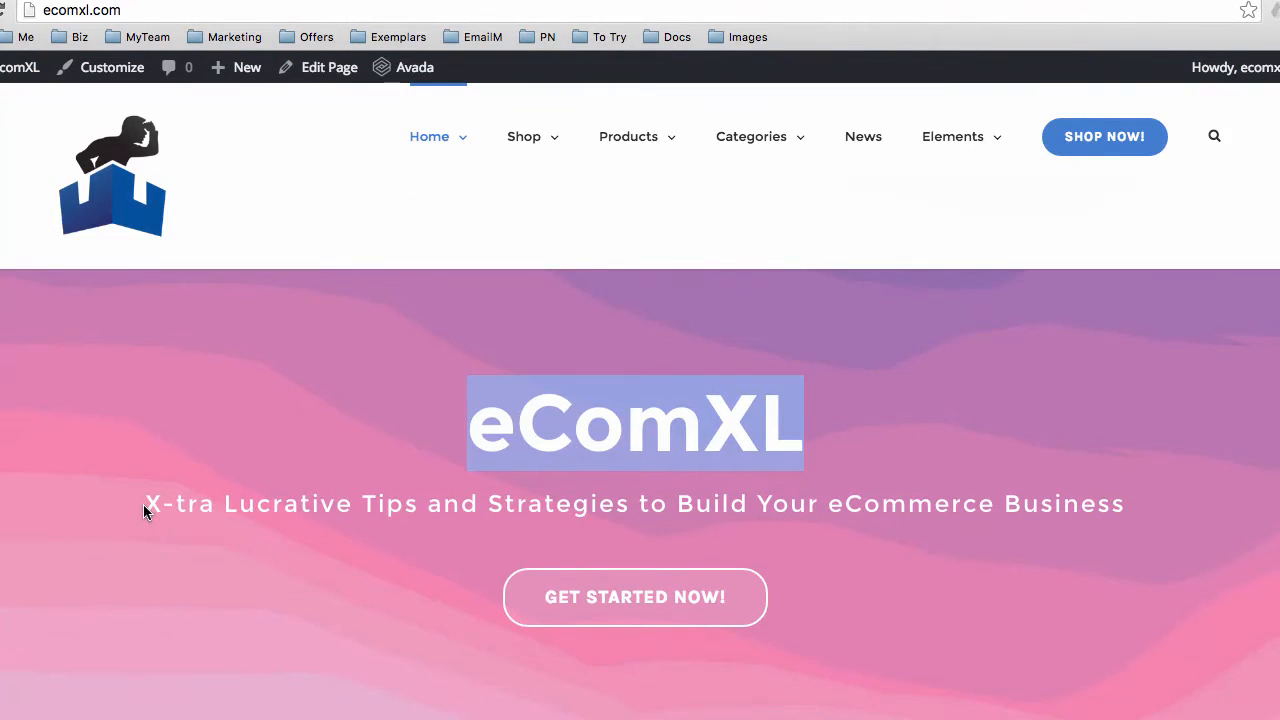
{"action": "left_click_drag", "start_coordinate": [143, 504], "coordinate": [1120, 520]}
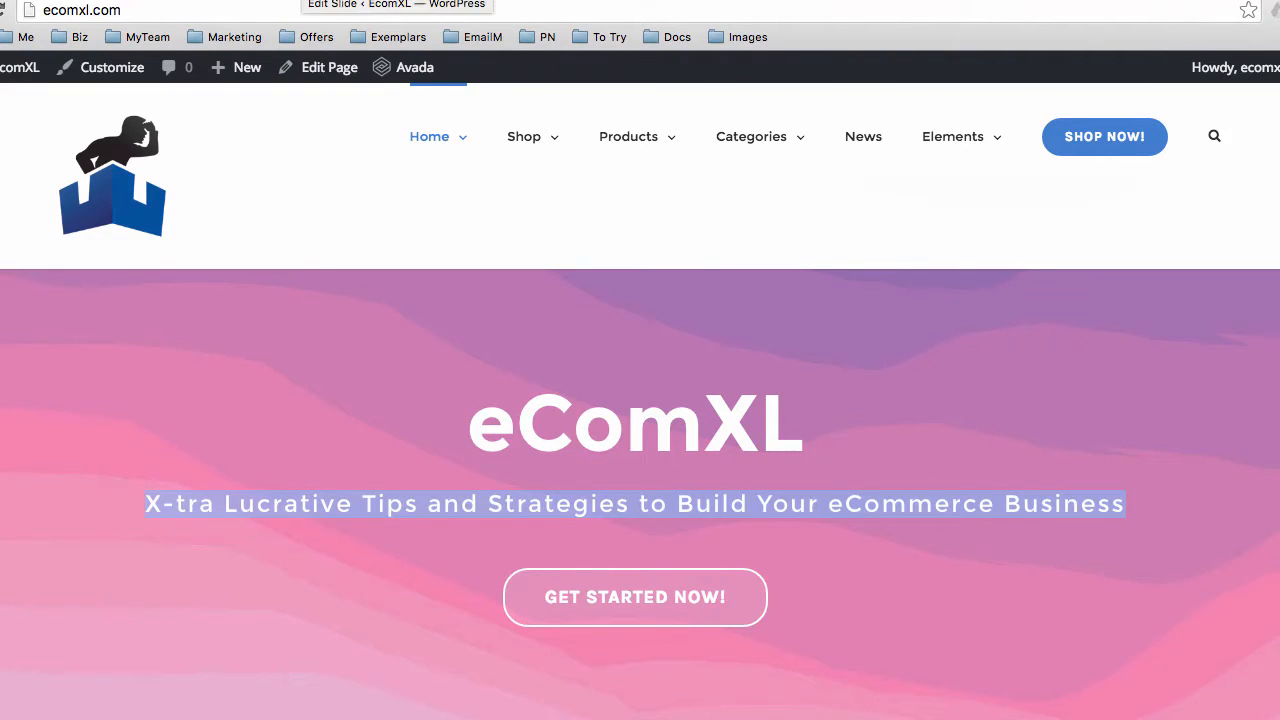
{"action": "left_click", "coordinate": [310, 0]}
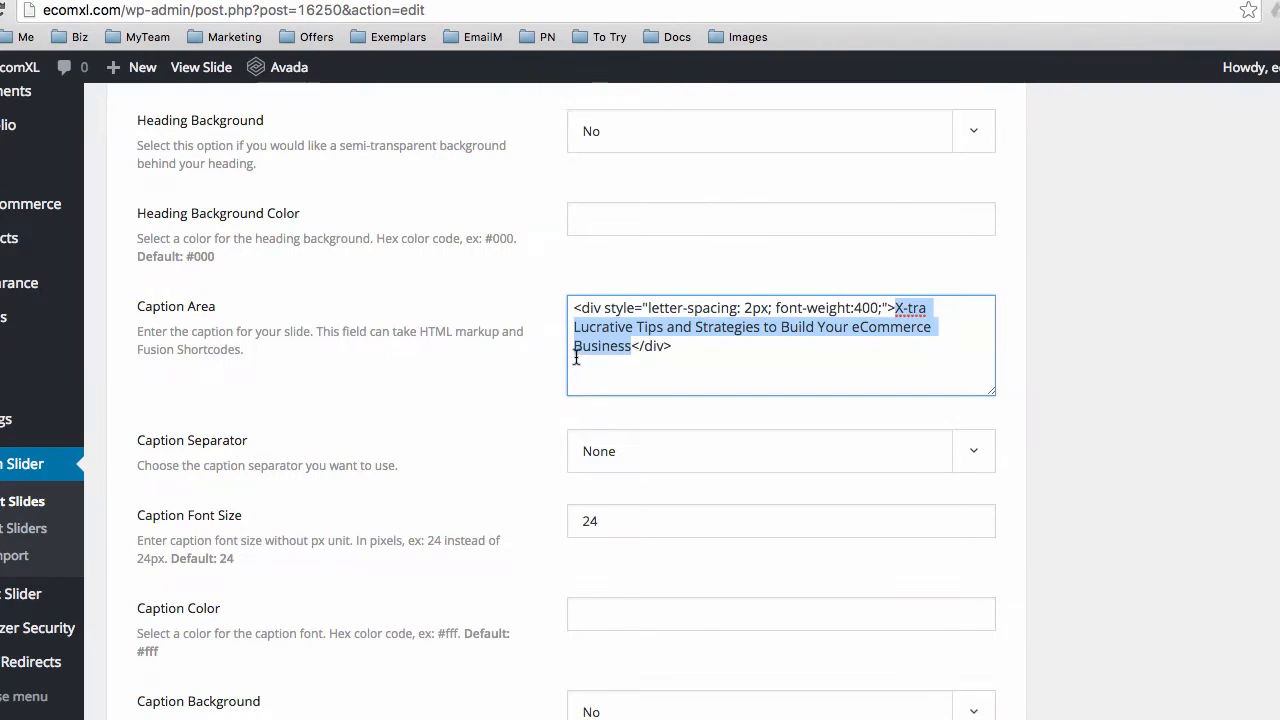
{"action": "left_click", "coordinate": [629, 327]}
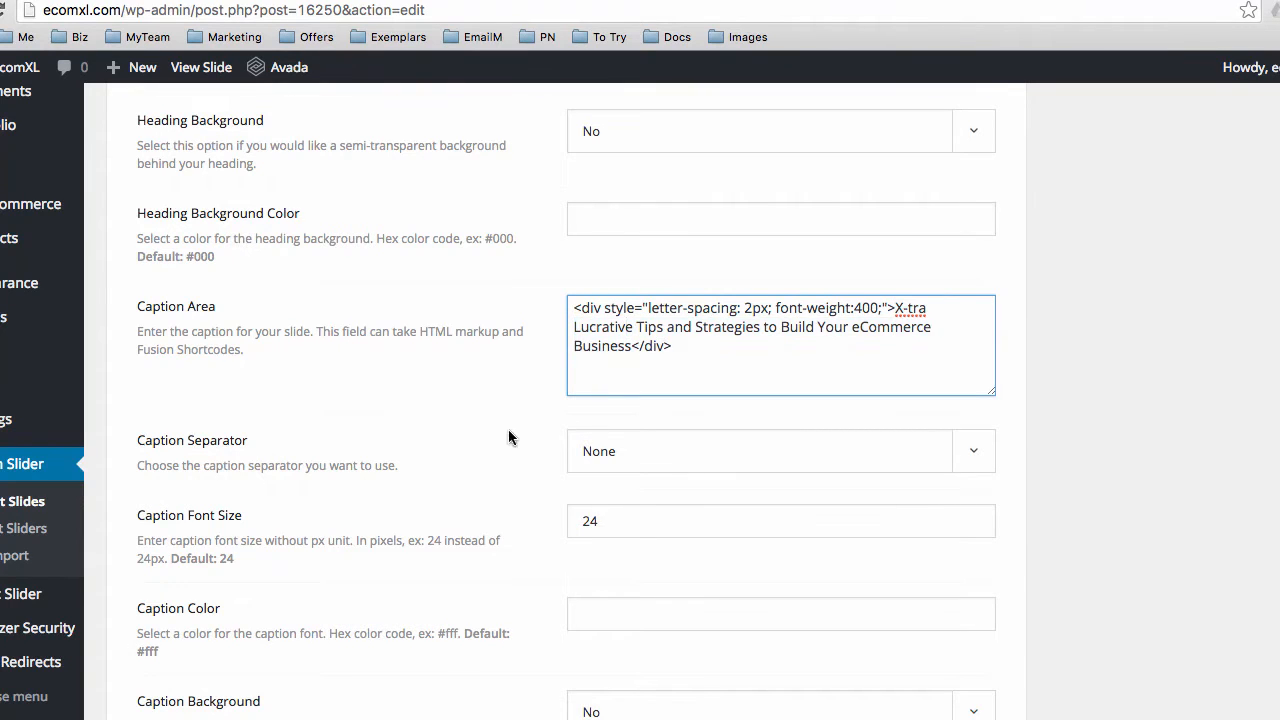
{"action": "scroll", "coordinate": [479, 451], "scroll_direction": "down", "scroll_amount": 1}
{"action": "scroll", "coordinate": [479, 444], "scroll_direction": "down", "scroll_amount": 1}
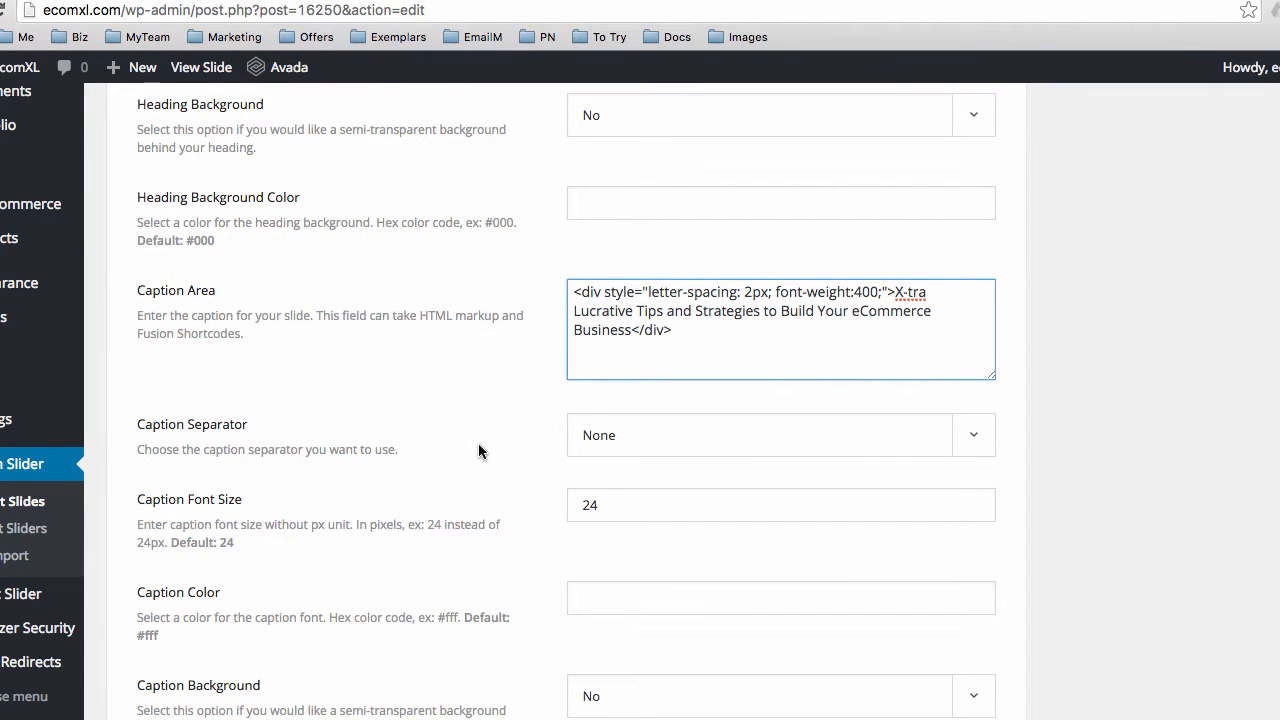
{"action": "scroll", "coordinate": [478, 443], "scroll_direction": "down", "scroll_amount": 5}
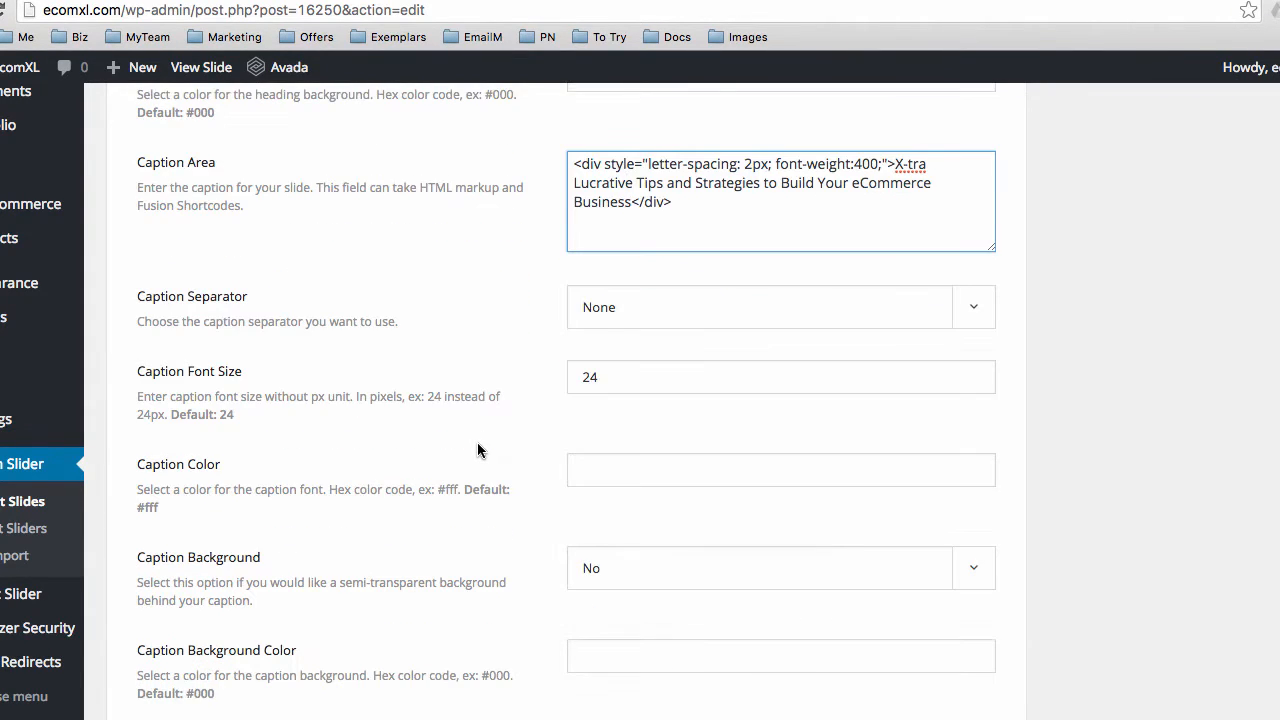
{"action": "scroll", "coordinate": [477, 444], "scroll_direction": "down", "scroll_amount": 1}
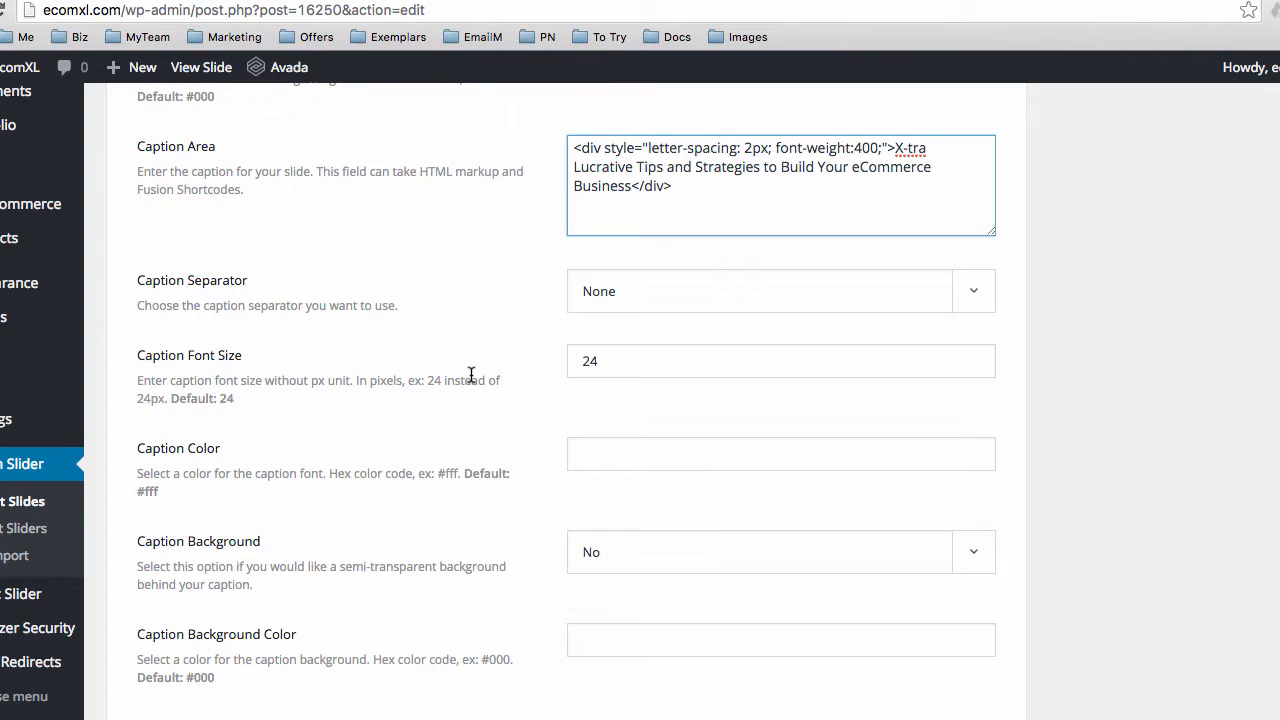
{"action": "scroll", "coordinate": [484, 412], "scroll_direction": "down", "scroll_amount": 5}
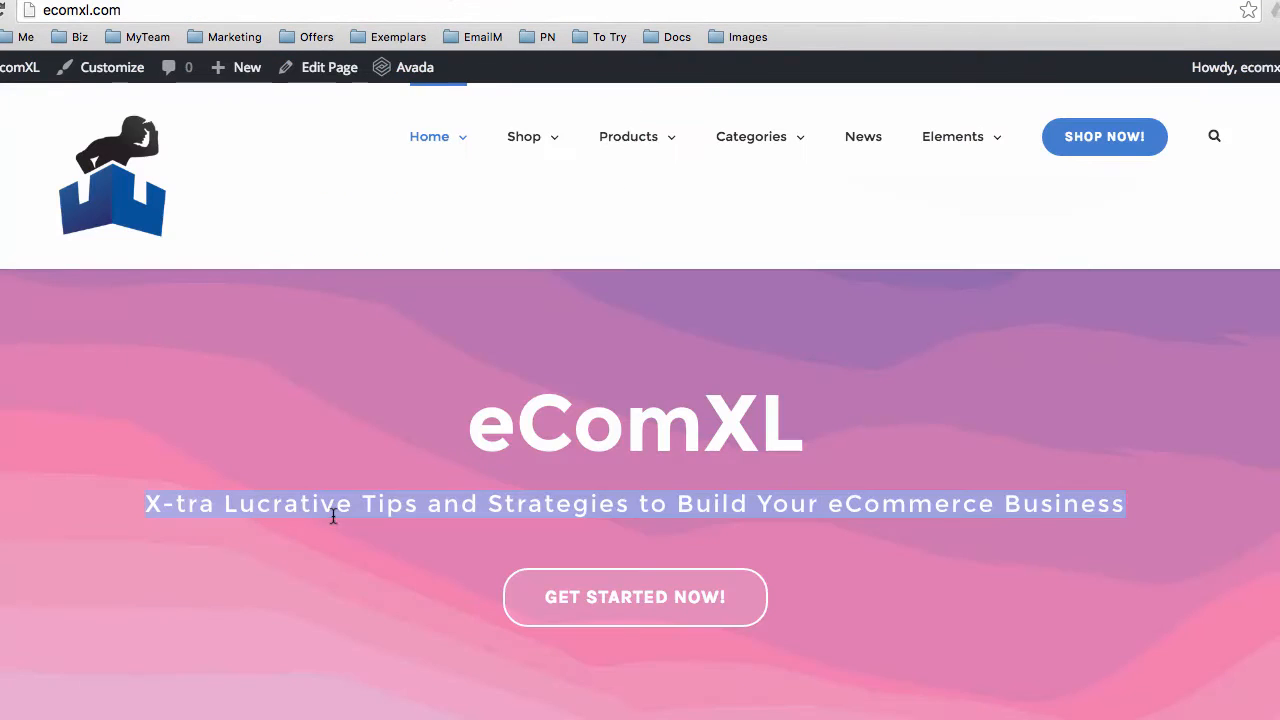
{"action": "left_click", "coordinate": [273, 514]}
{"action": "left_click_drag", "start_coordinate": [259, 513], "coordinate": [847, 508]}
{"action": "left_click", "coordinate": [846, 508]}
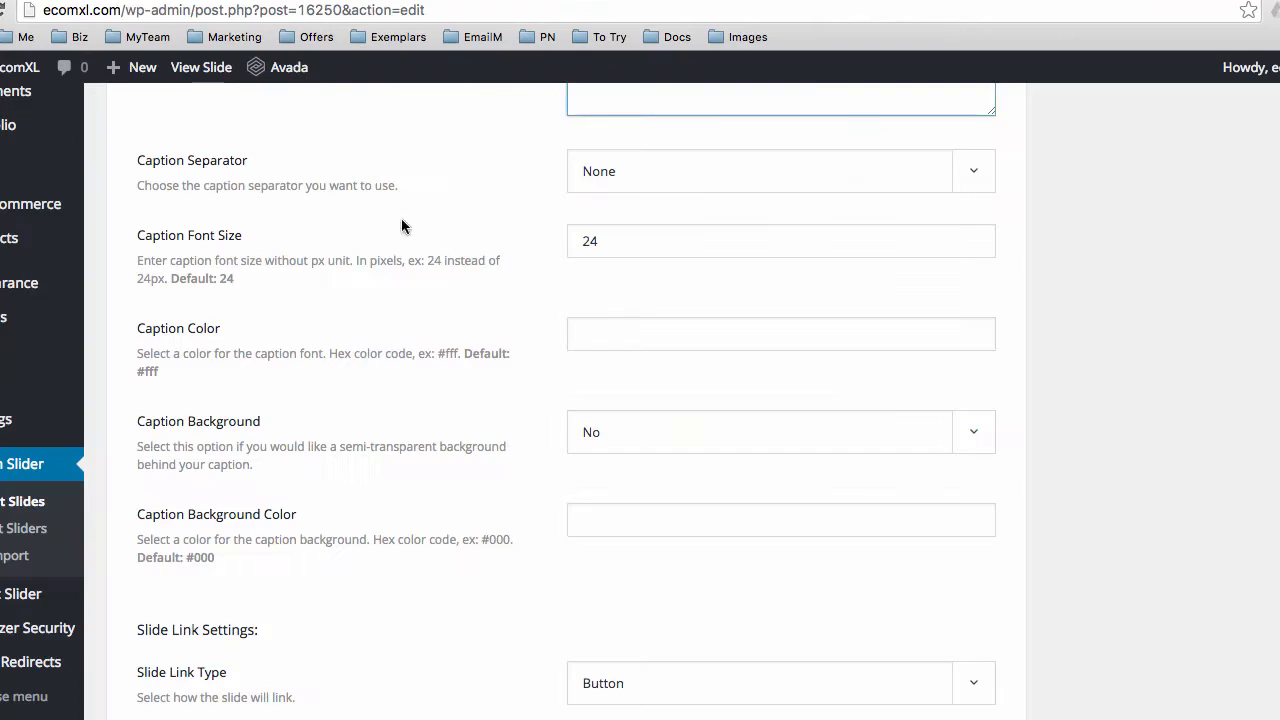
{"action": "double_click", "coordinate": [581, 241]}
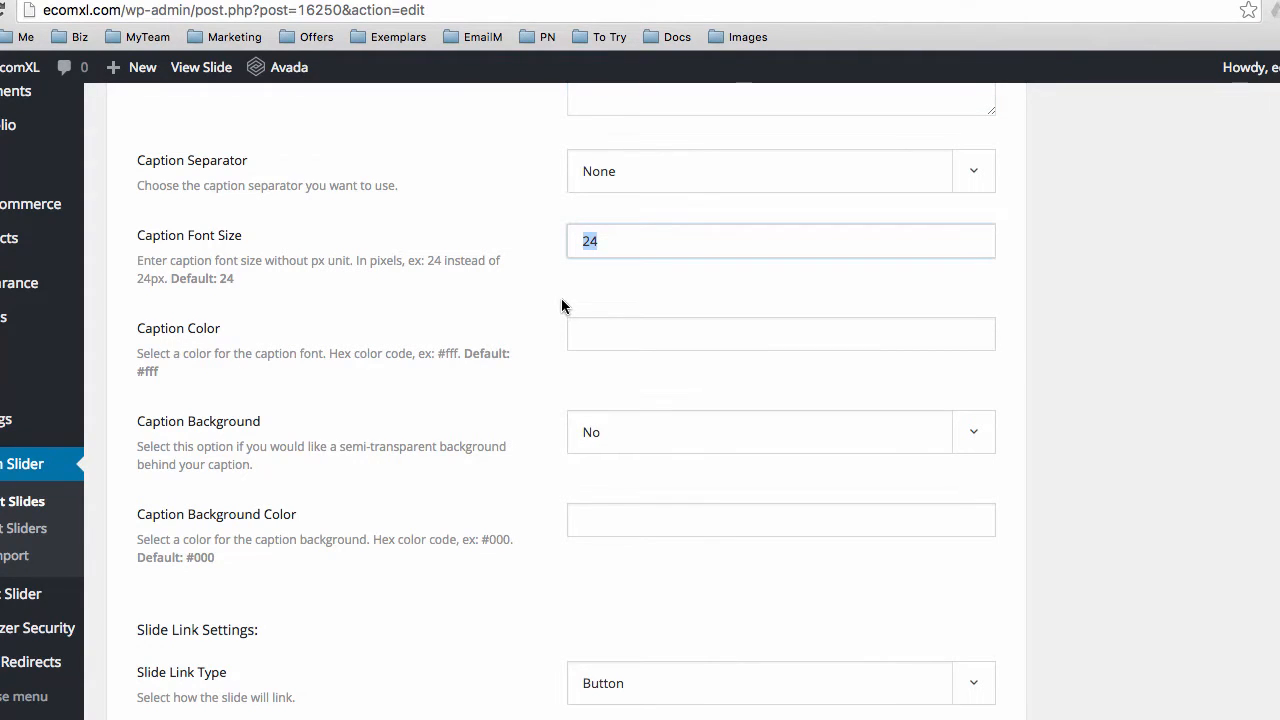
{"action": "scroll", "coordinate": [460, 472], "scroll_direction": "down", "scroll_amount": 3}
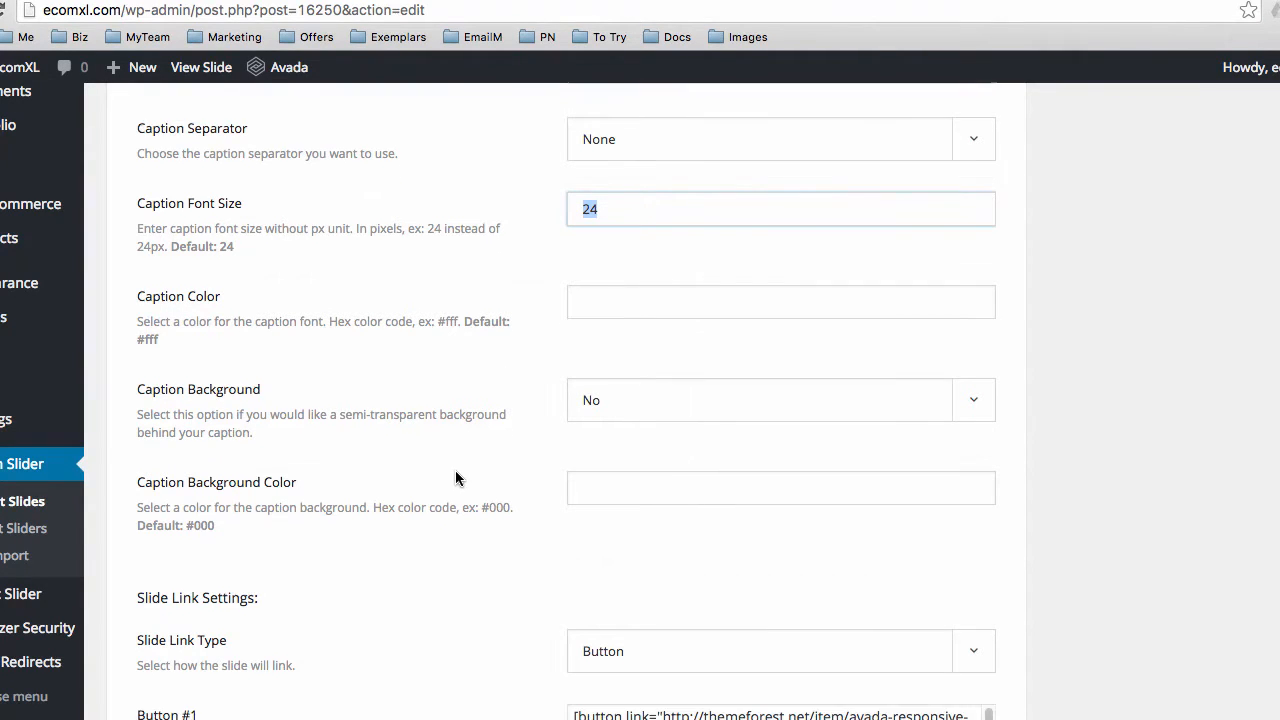
{"action": "scroll", "coordinate": [452, 475], "scroll_direction": "down", "scroll_amount": 3}
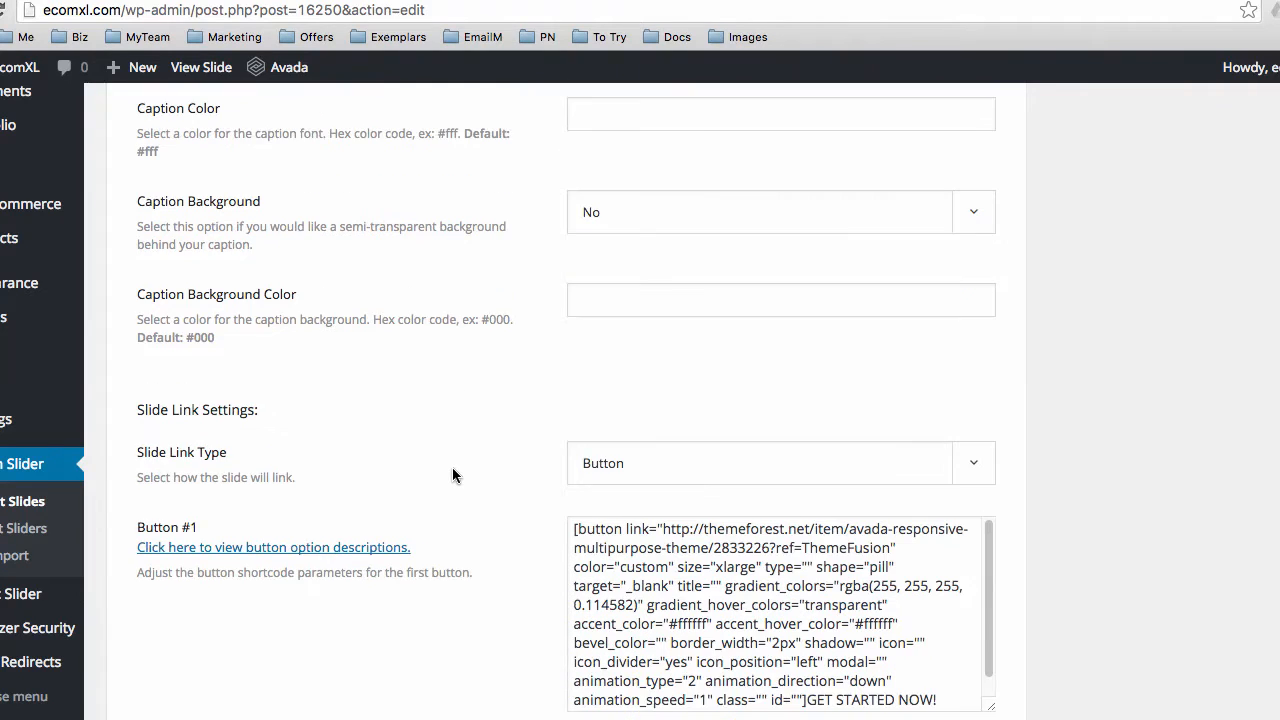
{"action": "scroll", "coordinate": [452, 475], "scroll_direction": "down", "scroll_amount": 2}
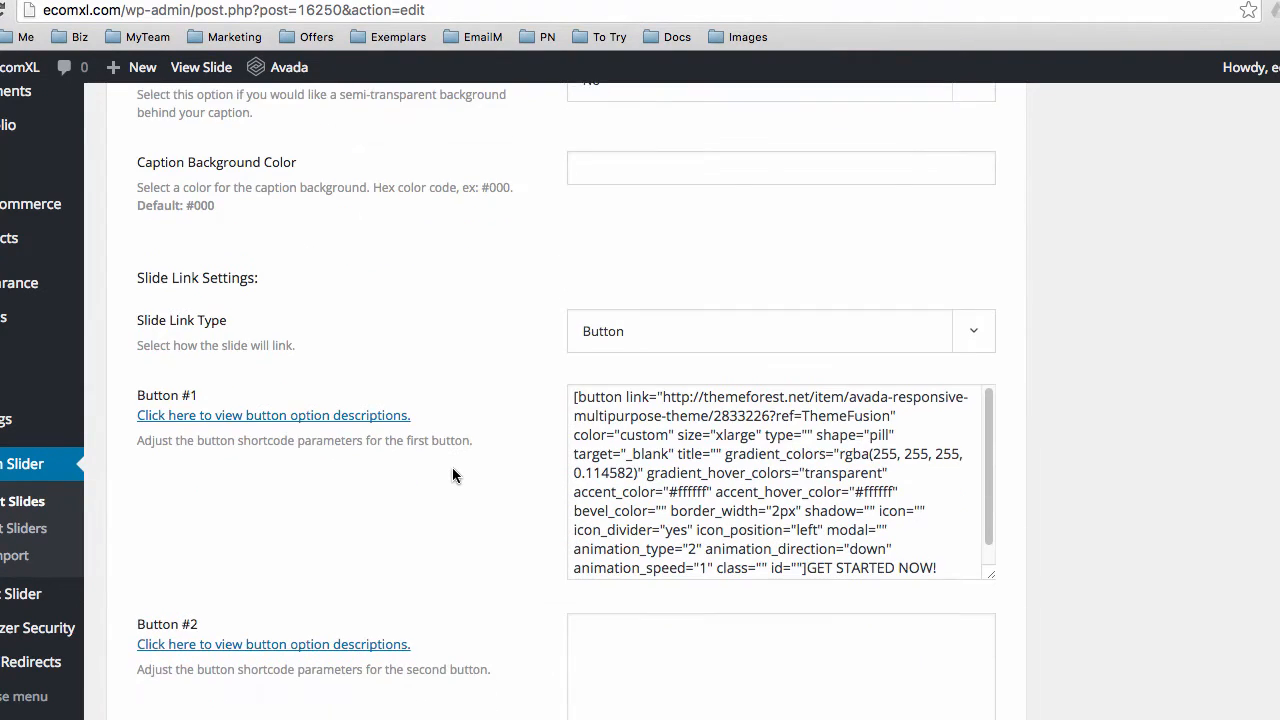
{"action": "scroll", "coordinate": [450, 462], "scroll_direction": "down", "scroll_amount": 1}
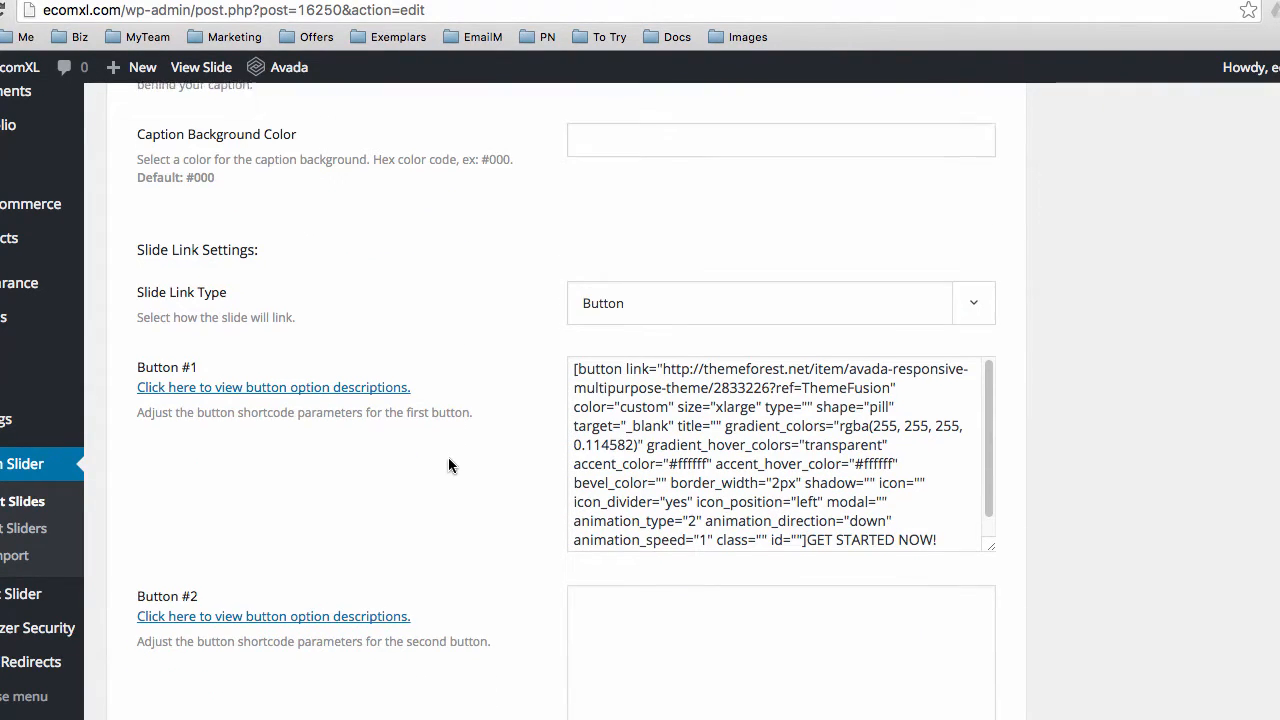
{"action": "scroll", "coordinate": [467, 460], "scroll_direction": "down", "scroll_amount": 3}
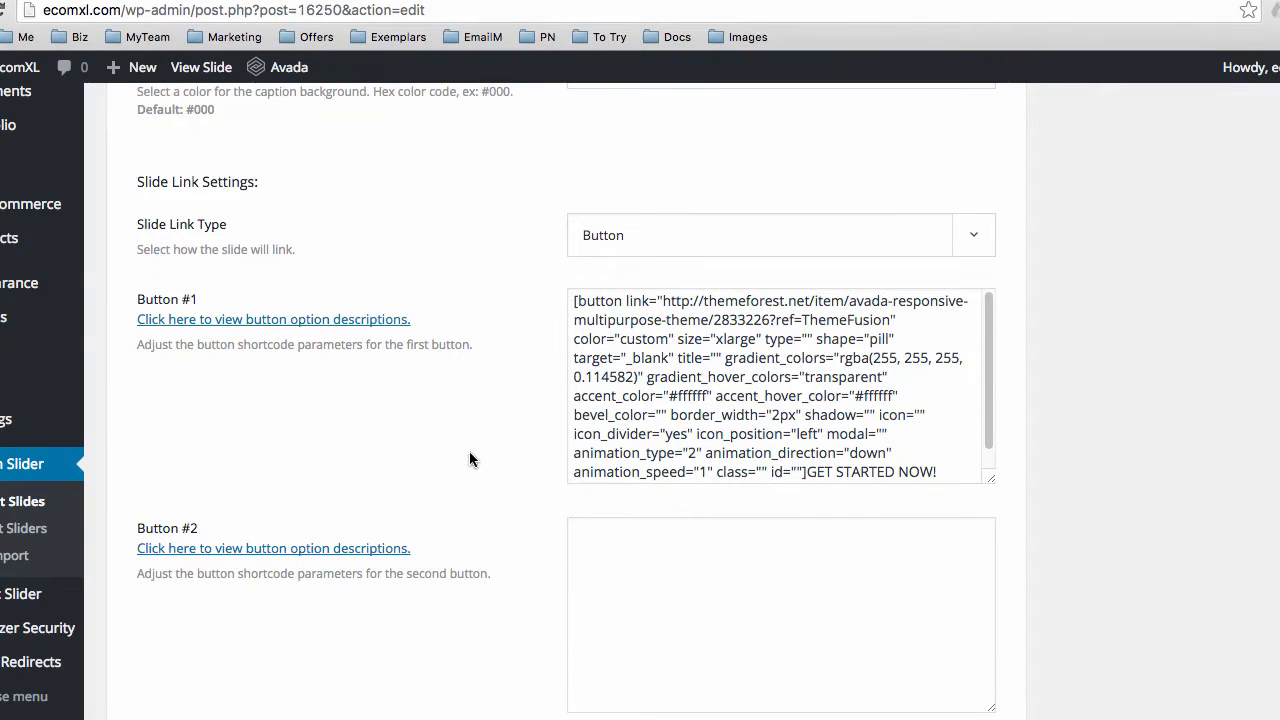
{"action": "left_click", "coordinate": [604, 319]}
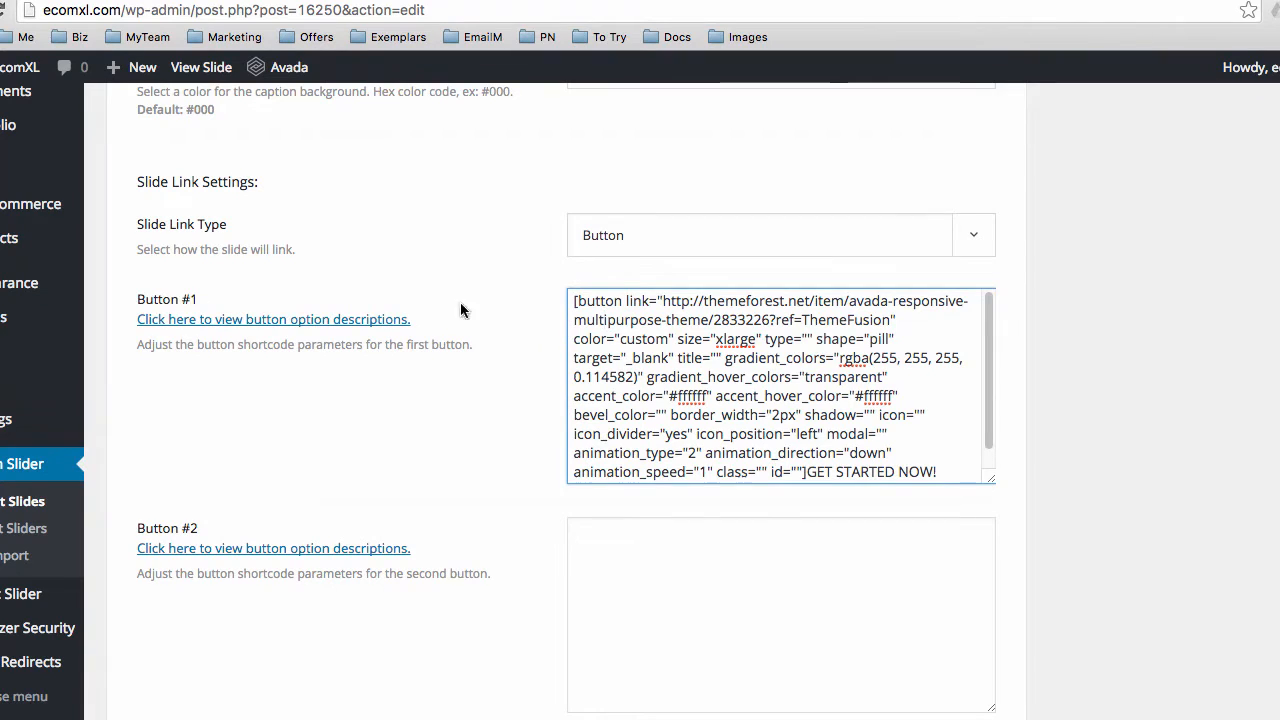
{"action": "left_click_drag", "start_coordinate": [991, 480], "coordinate": [991, 572]}
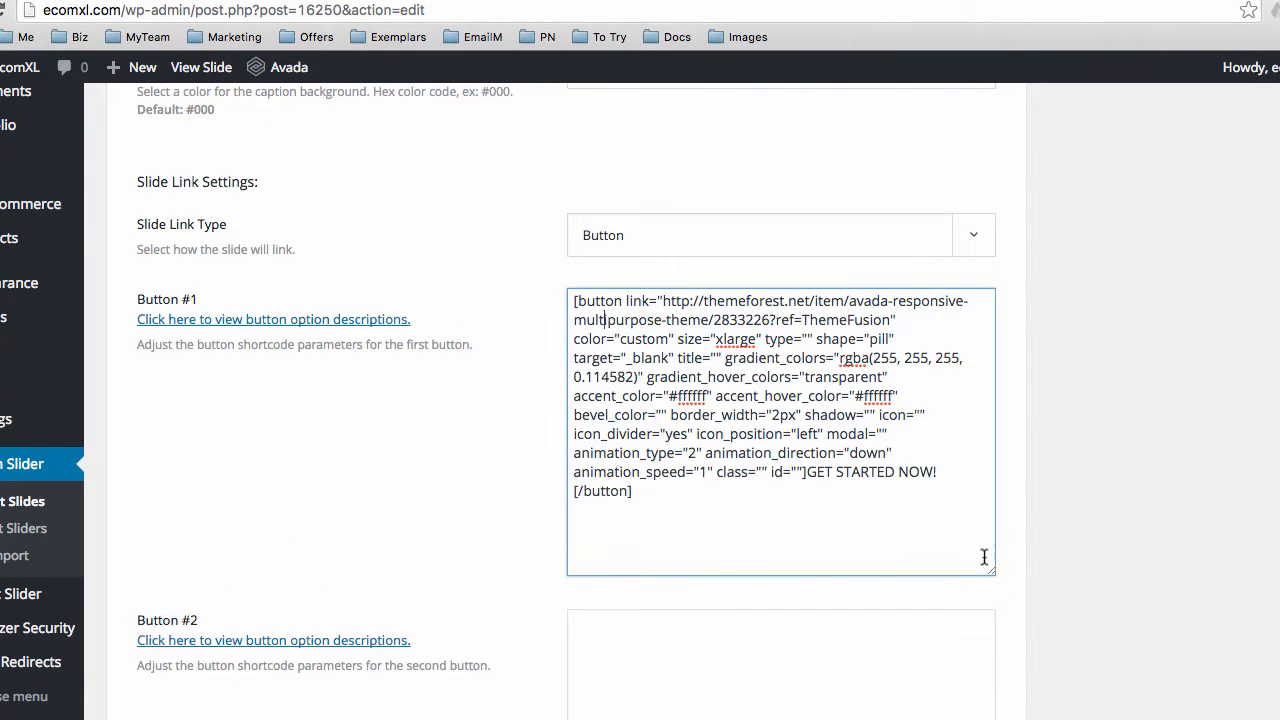
{"action": "left_click_drag", "start_coordinate": [575, 300], "coordinate": [706, 492]}
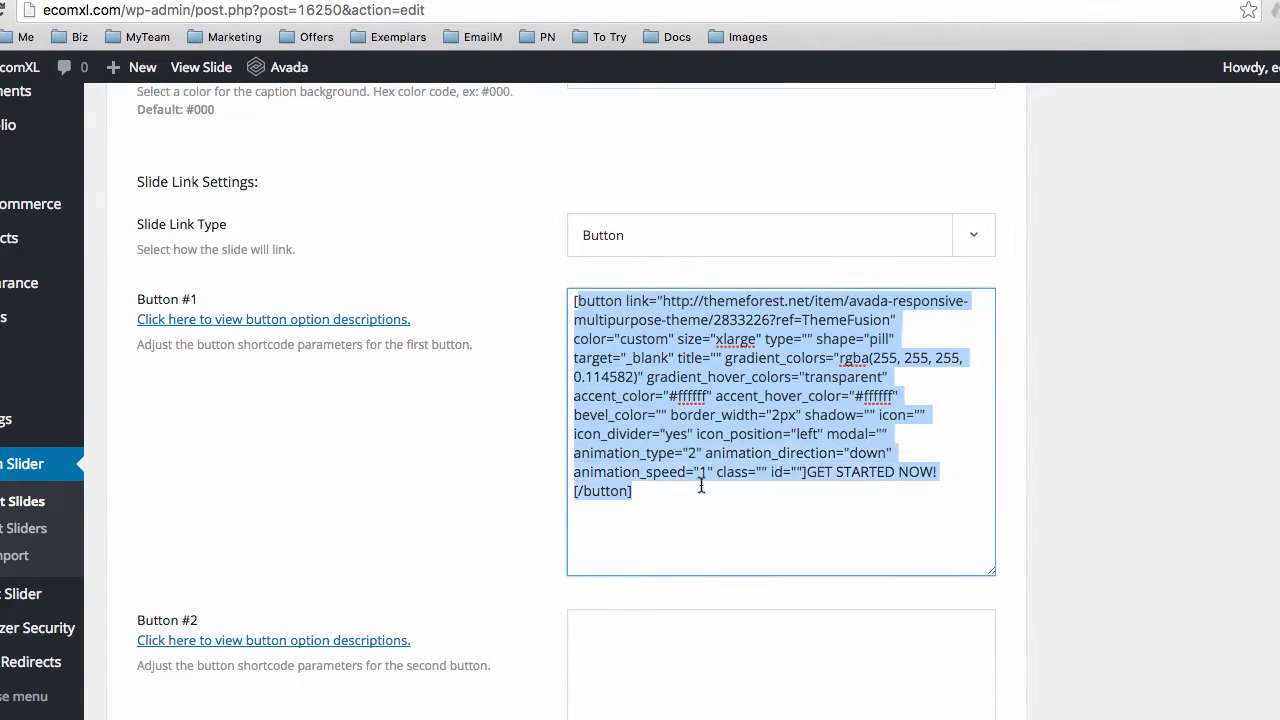
{"action": "left_click", "coordinate": [649, 420]}
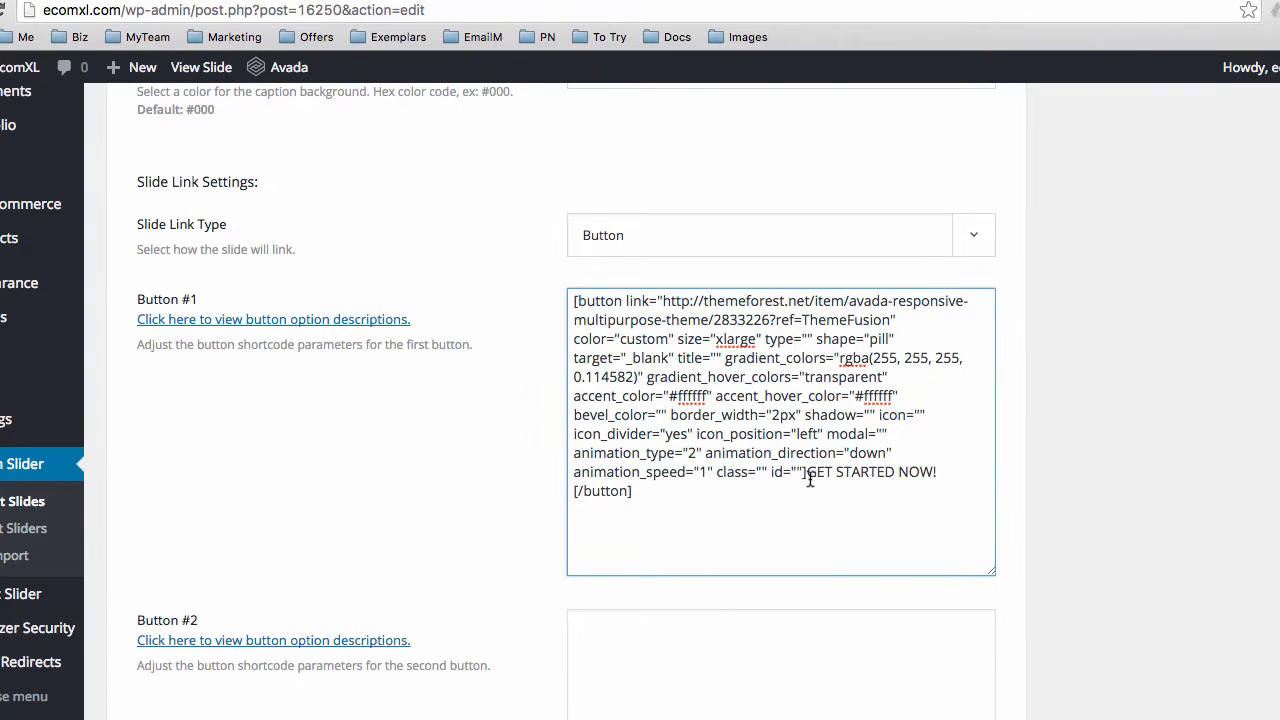
{"action": "left_click_drag", "start_coordinate": [808, 472], "coordinate": [930, 476]}
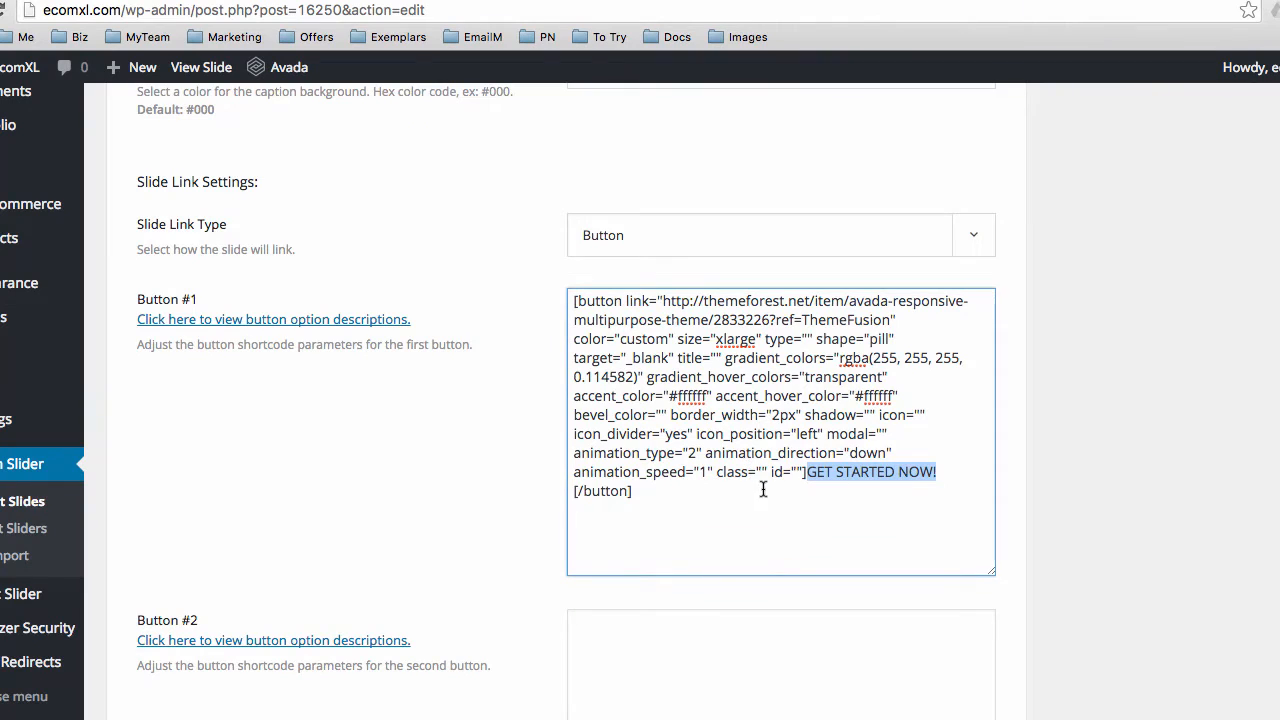
{"action": "left_click", "coordinate": [708, 396]}
{"action": "left_click_drag", "start_coordinate": [570, 300], "coordinate": [670, 471]}
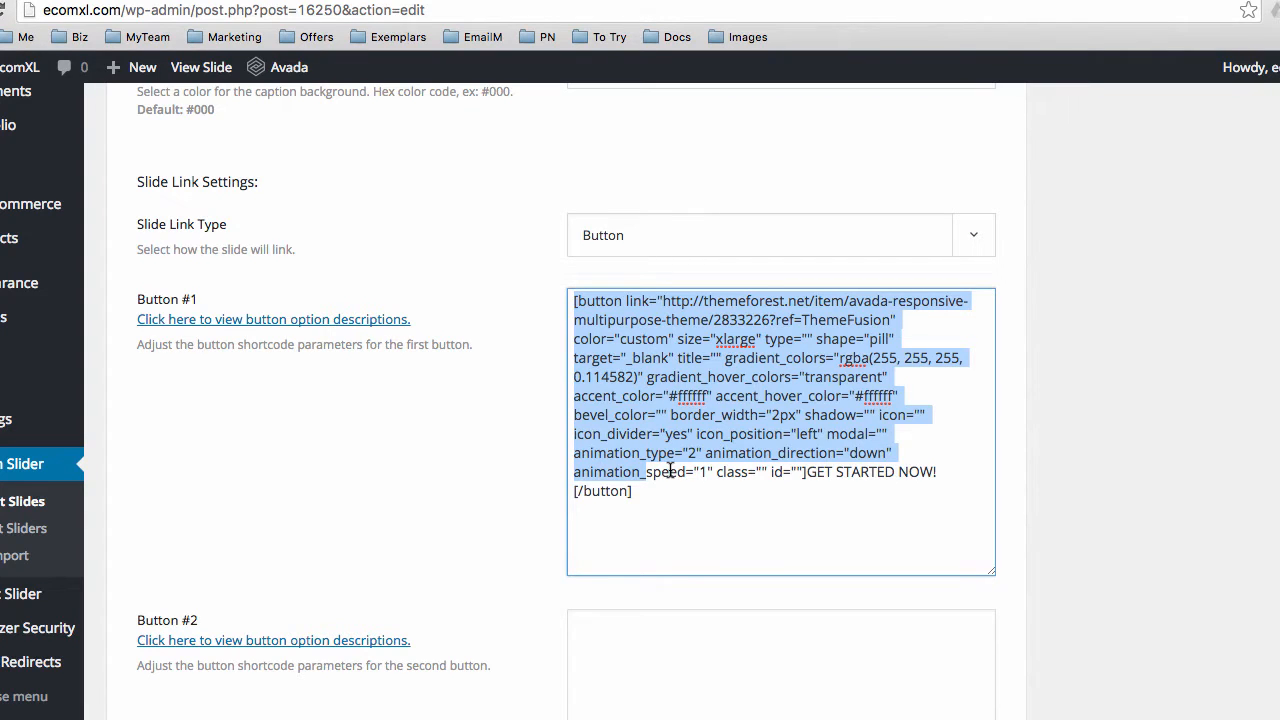
{"action": "left_click", "coordinate": [657, 493]}
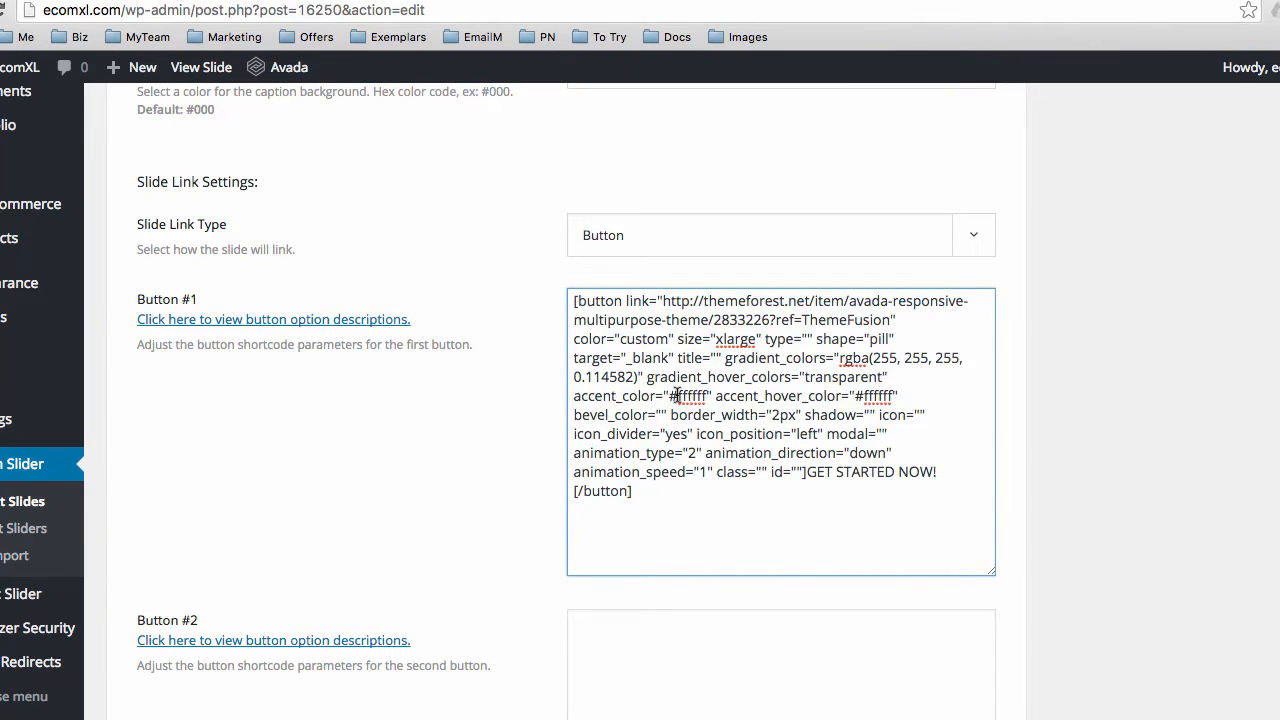
{"action": "left_click_drag", "start_coordinate": [677, 396], "coordinate": [707, 397]}
{"action": "double_click", "coordinate": [866, 397]}
{"action": "left_click", "coordinate": [671, 397]}
{"action": "left_click_drag", "start_coordinate": [678, 396], "coordinate": [706, 396]}
Sample the page's white background as ffffff with the Color Picker, then close it
{"action": "left_click", "coordinate": [552, 718]}
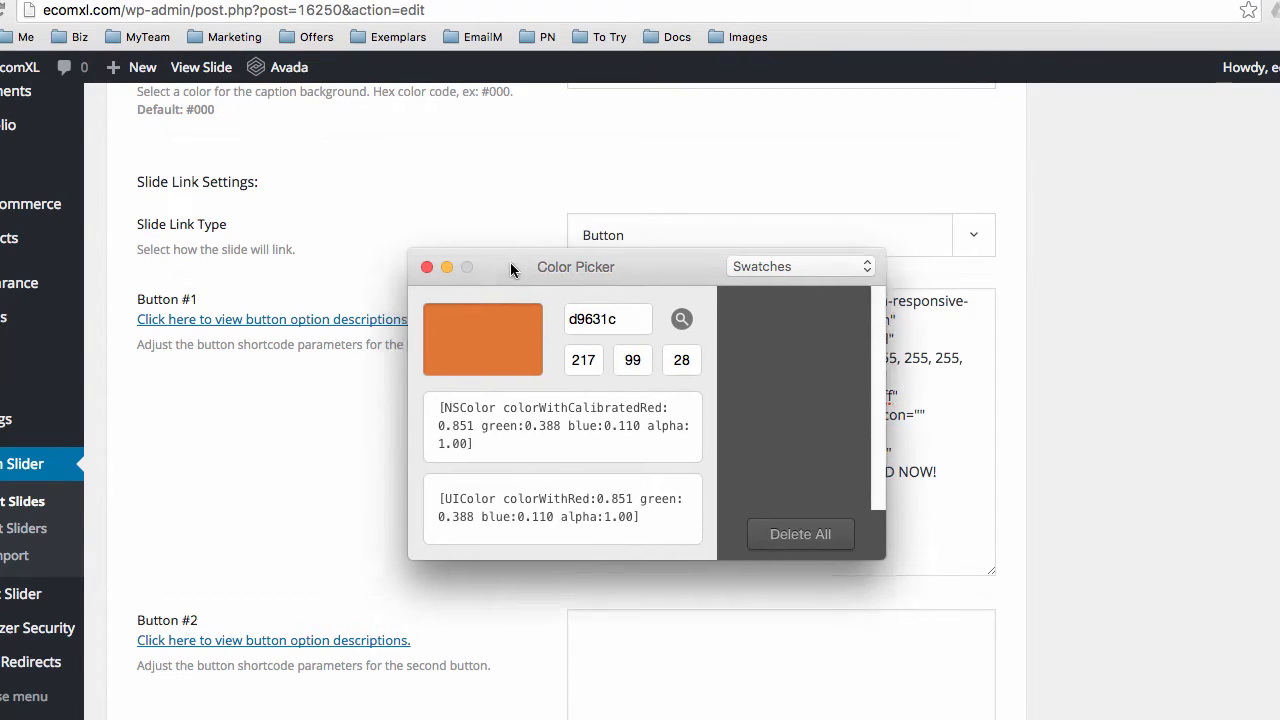
{"action": "left_click_drag", "start_coordinate": [508, 262], "coordinate": [673, 453]}
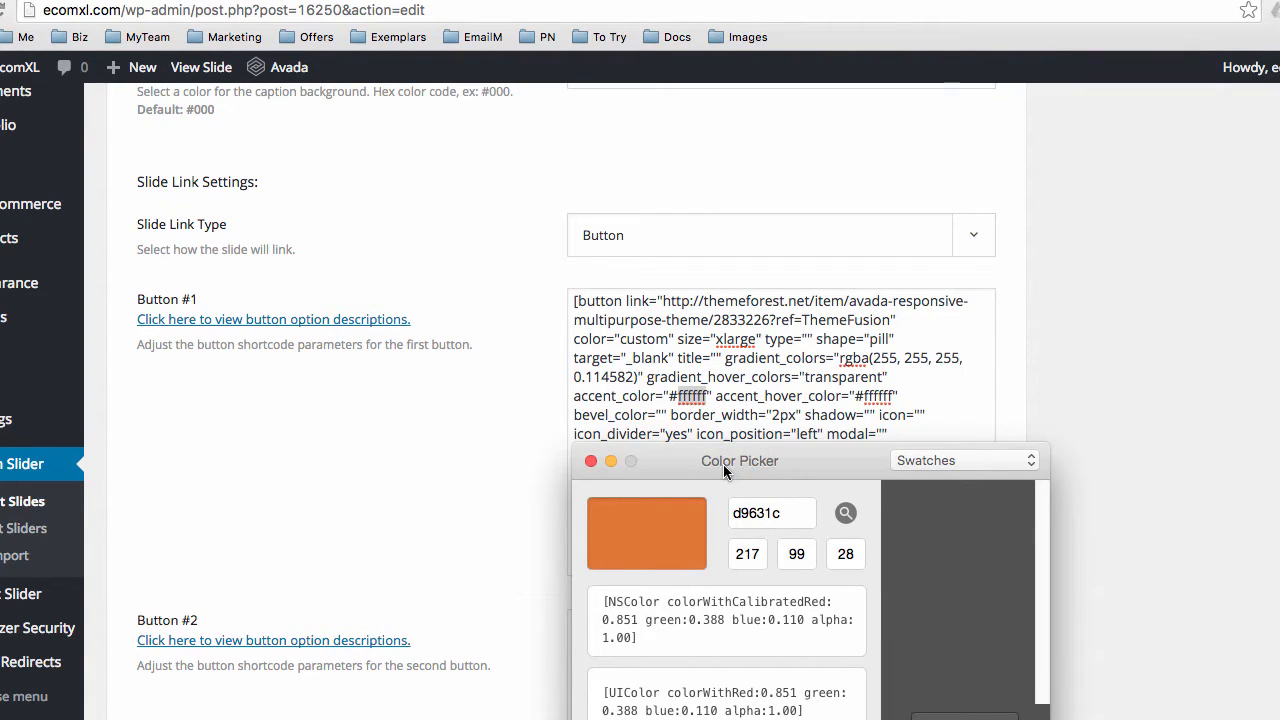
{"action": "left_click", "coordinate": [845, 513]}
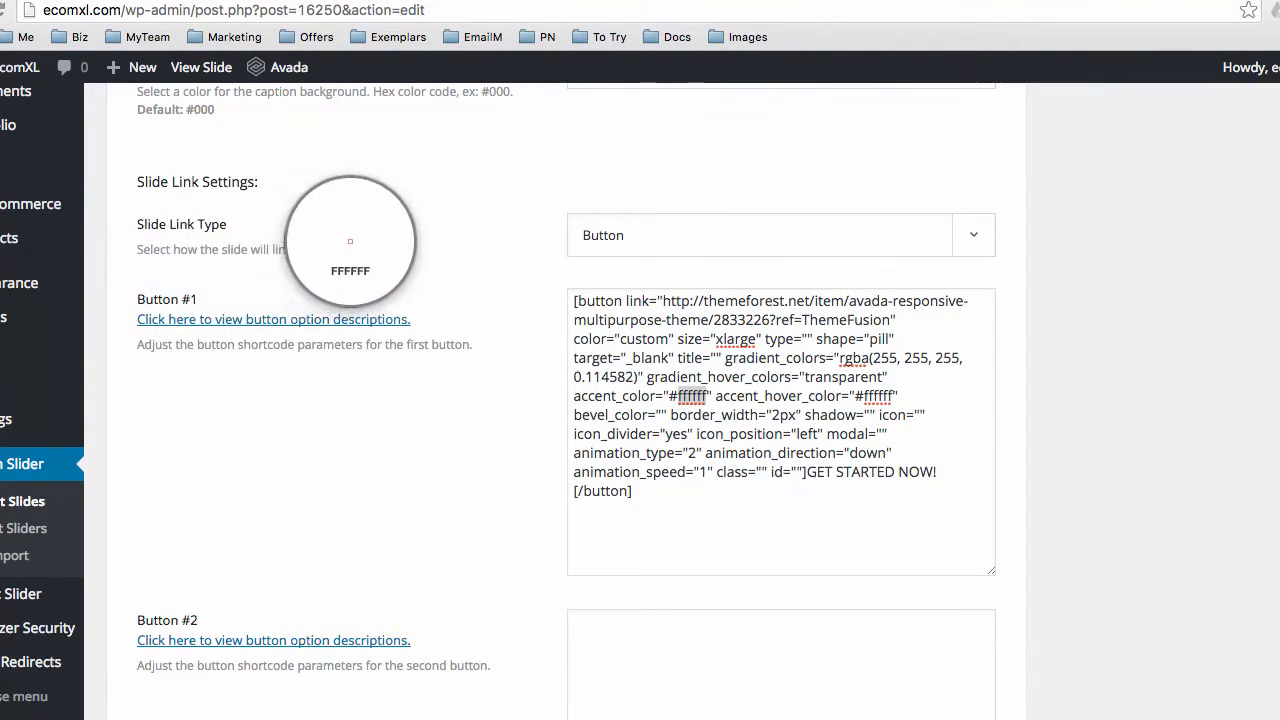
{"action": "left_click", "coordinate": [426, 257]}
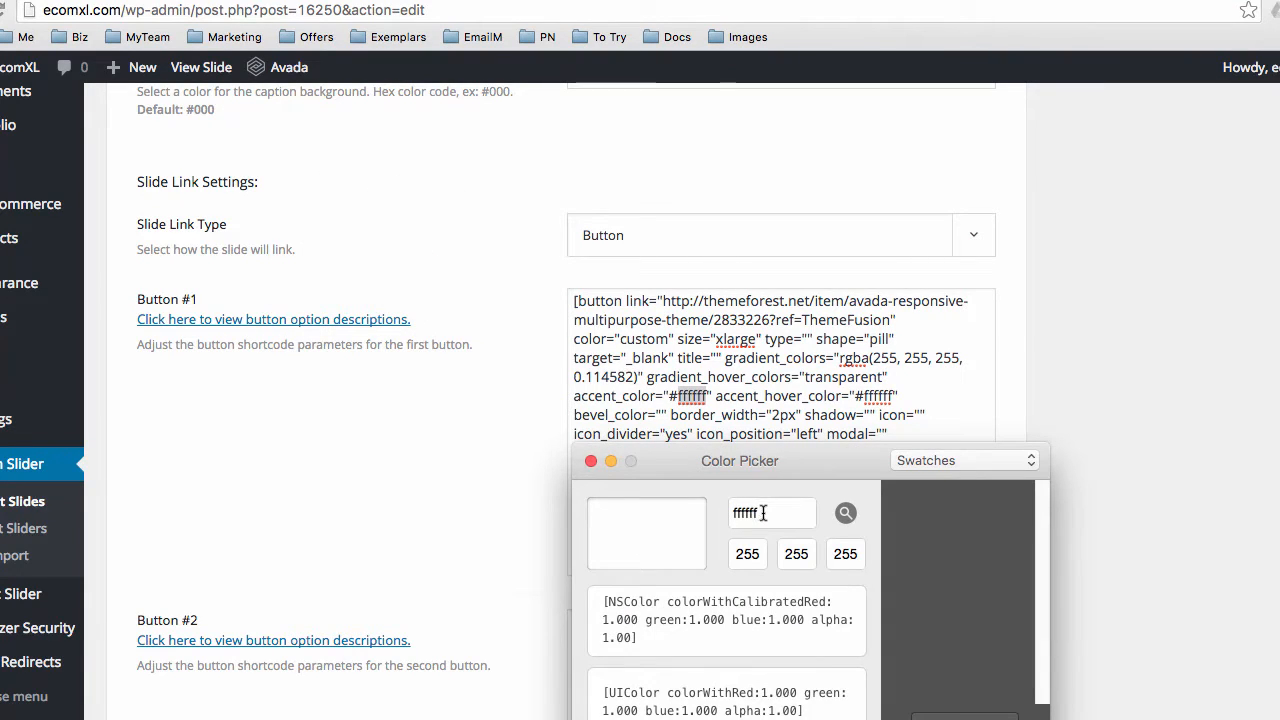
{"action": "left_click_drag", "start_coordinate": [760, 510], "coordinate": [731, 510]}
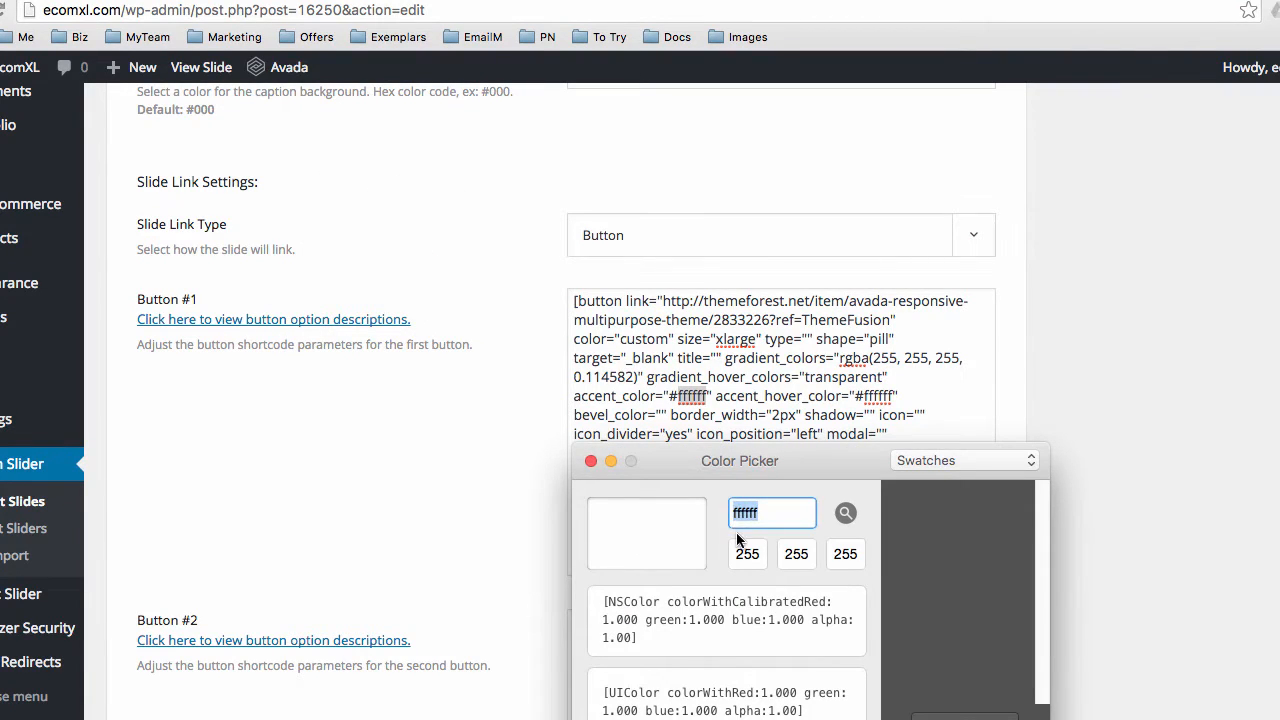
{"action": "left_click", "coordinate": [690, 404]}
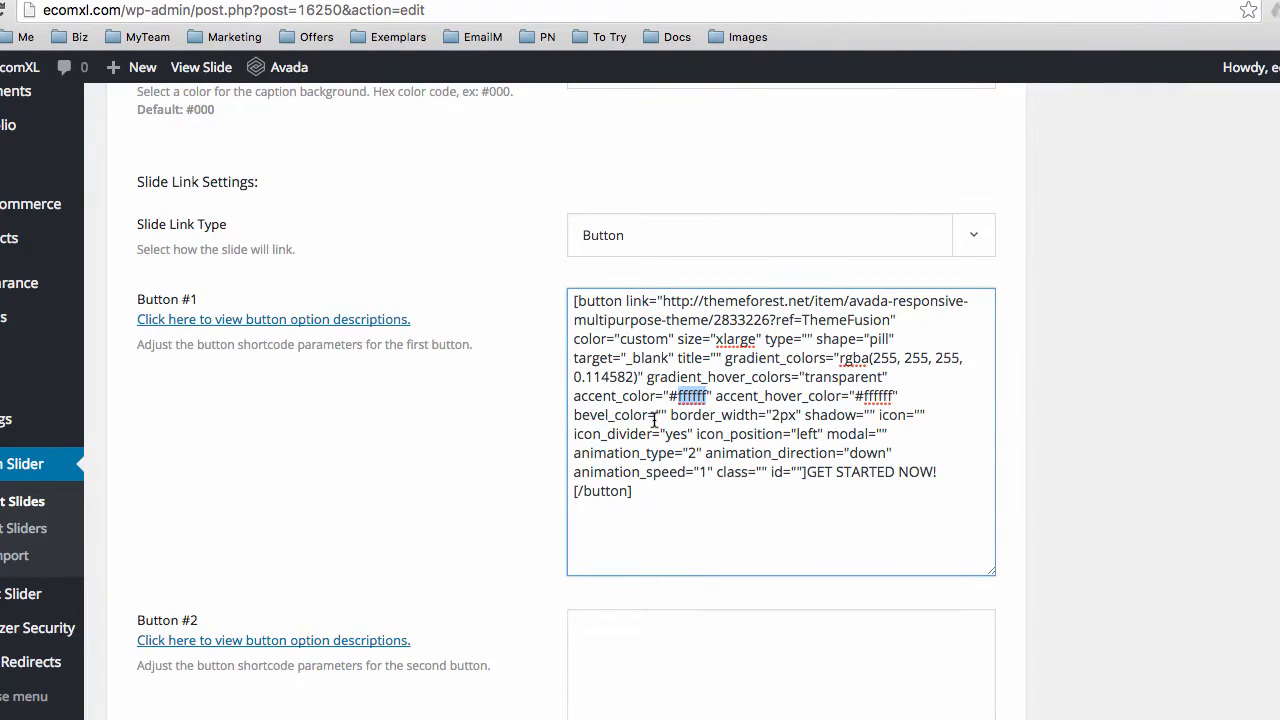
Place the cursor in the empty bevel_color value and scroll back up the page
{"action": "left_click", "coordinate": [659, 415]}
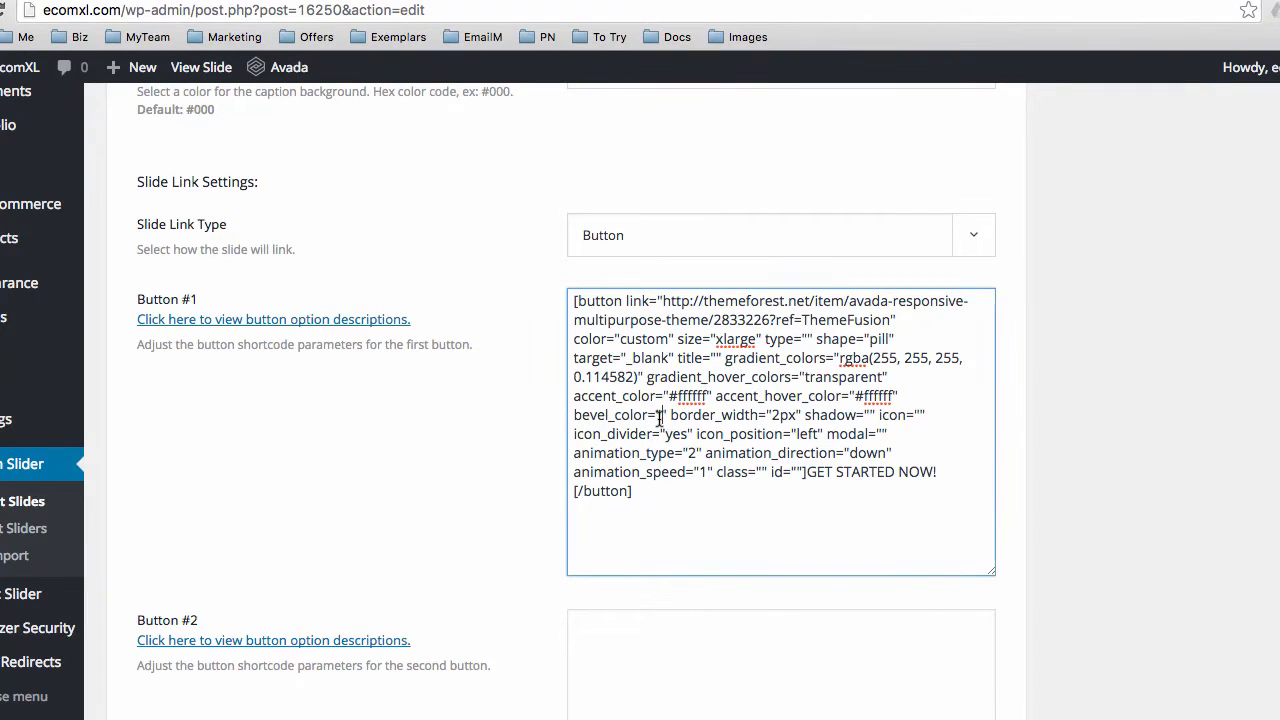
{"action": "scroll", "coordinate": [478, 390], "scroll_direction": "up", "scroll_amount": 3}
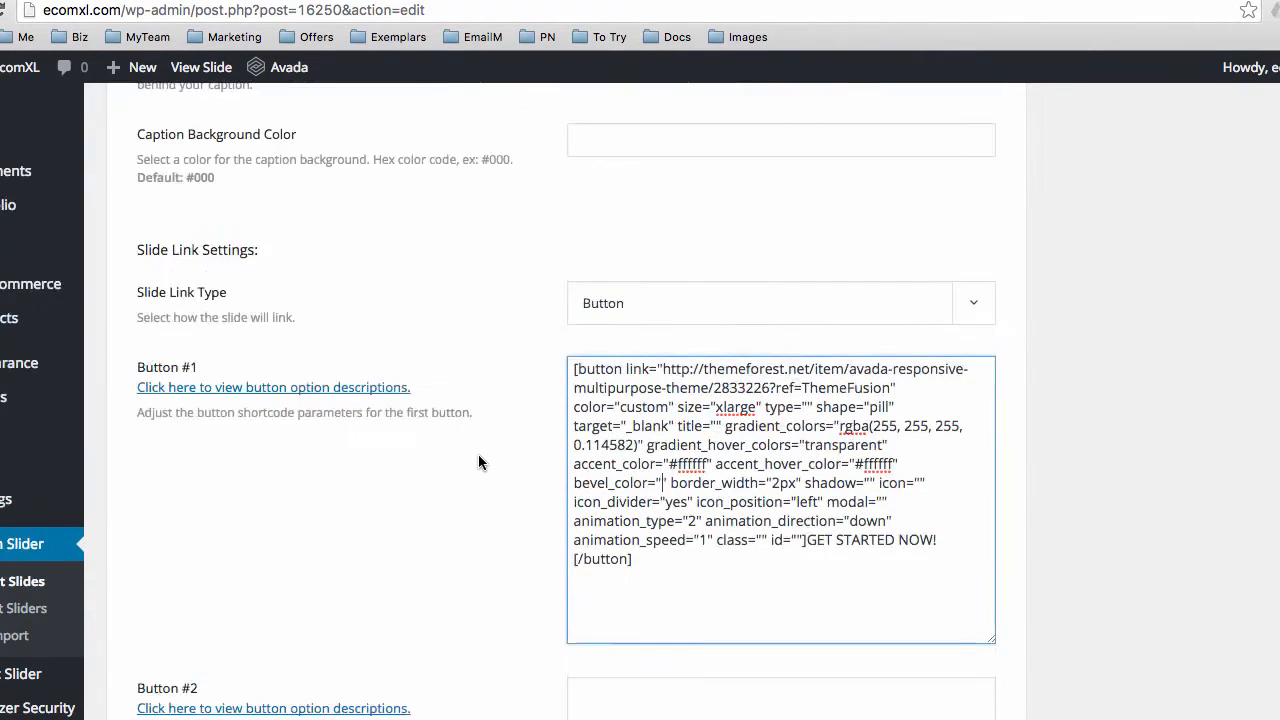
{"action": "scroll", "coordinate": [1091, 490], "scroll_direction": "up", "scroll_amount": 8}
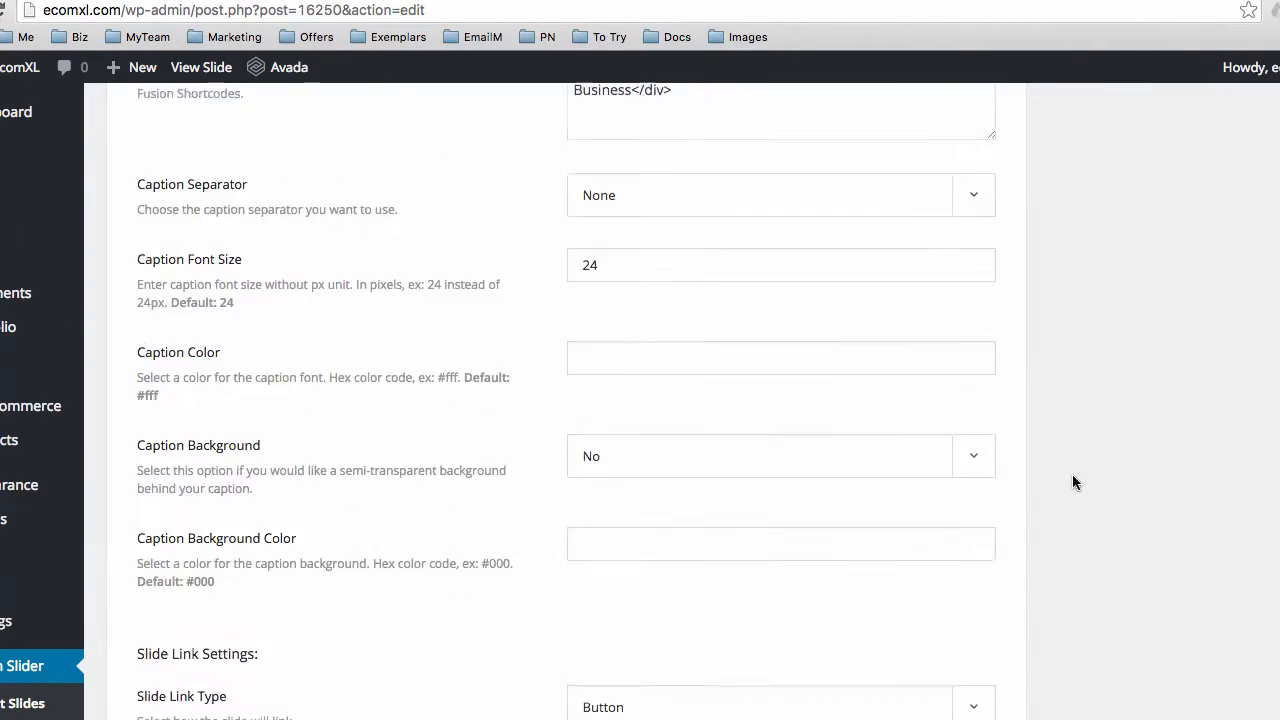
{"action": "scroll", "coordinate": [1072, 475], "scroll_direction": "up", "scroll_amount": 10}
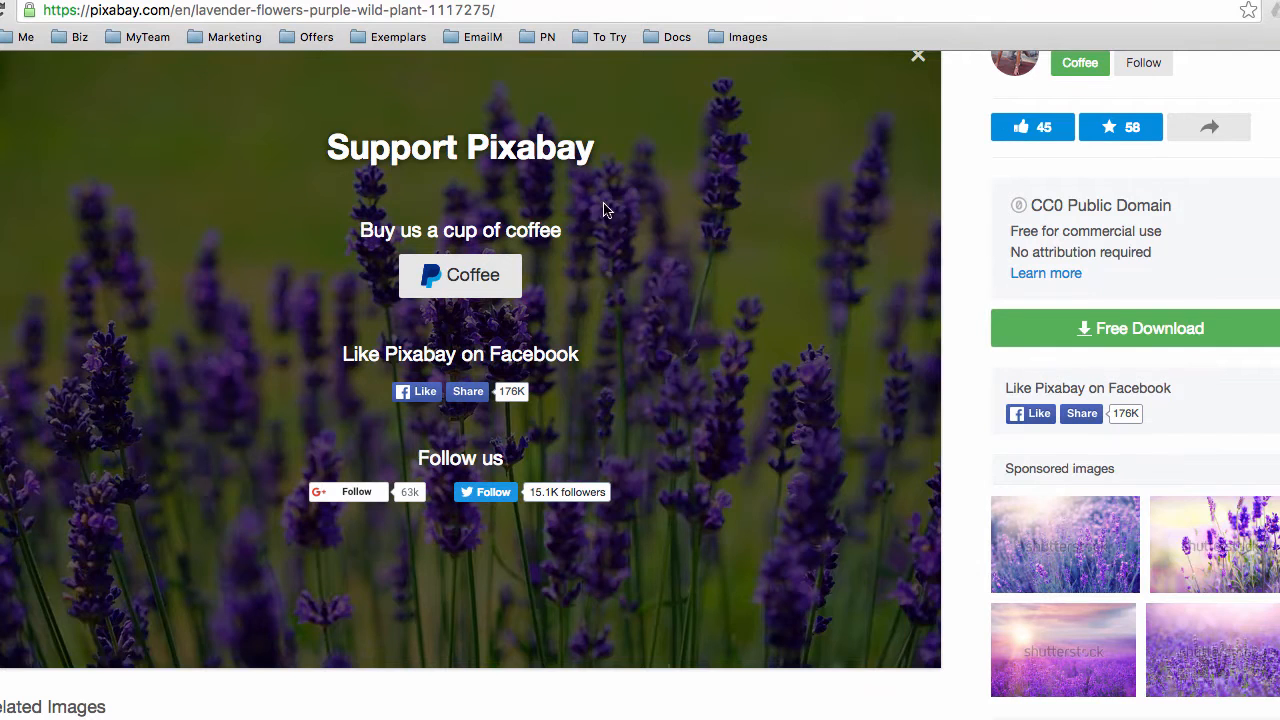
{"action": "scroll", "coordinate": [630, 260], "scroll_direction": "up", "scroll_amount": 3}
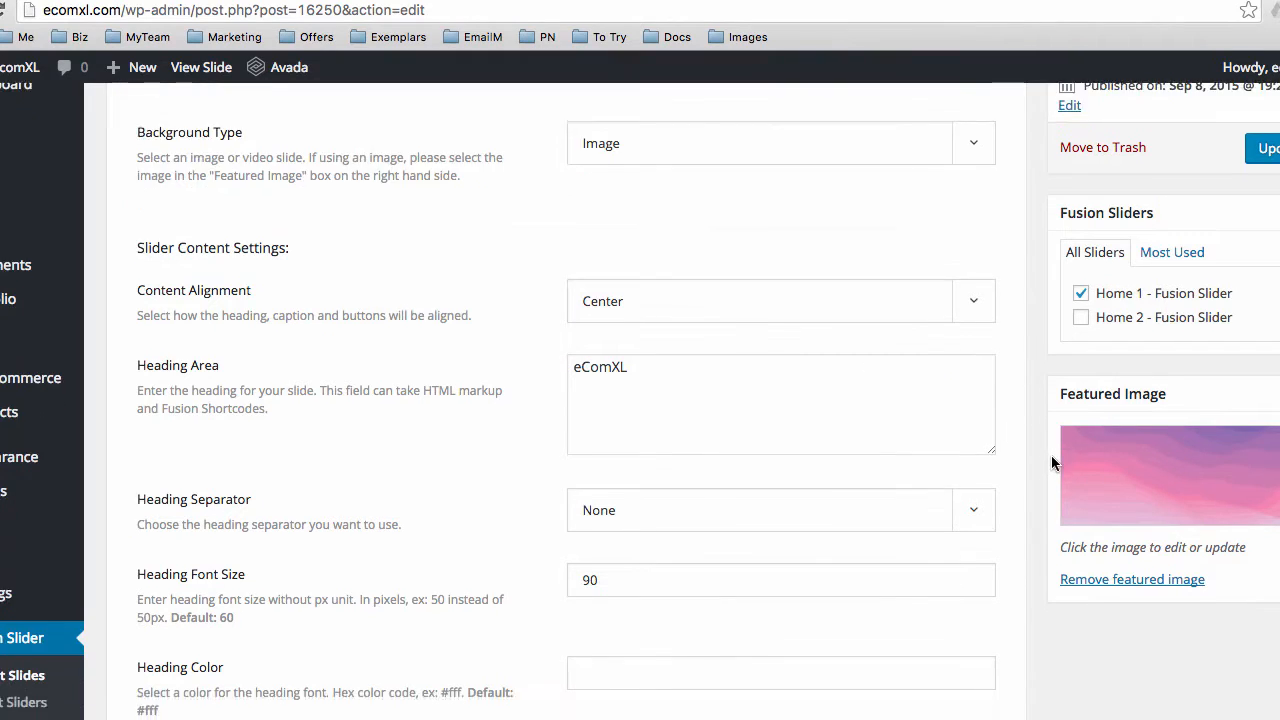
Remove the pink featured image and upload lavender-1117275_1920.jpg from Downloads in its place
{"action": "scroll", "coordinate": [1125, 400], "scroll_direction": "down", "scroll_amount": 2}
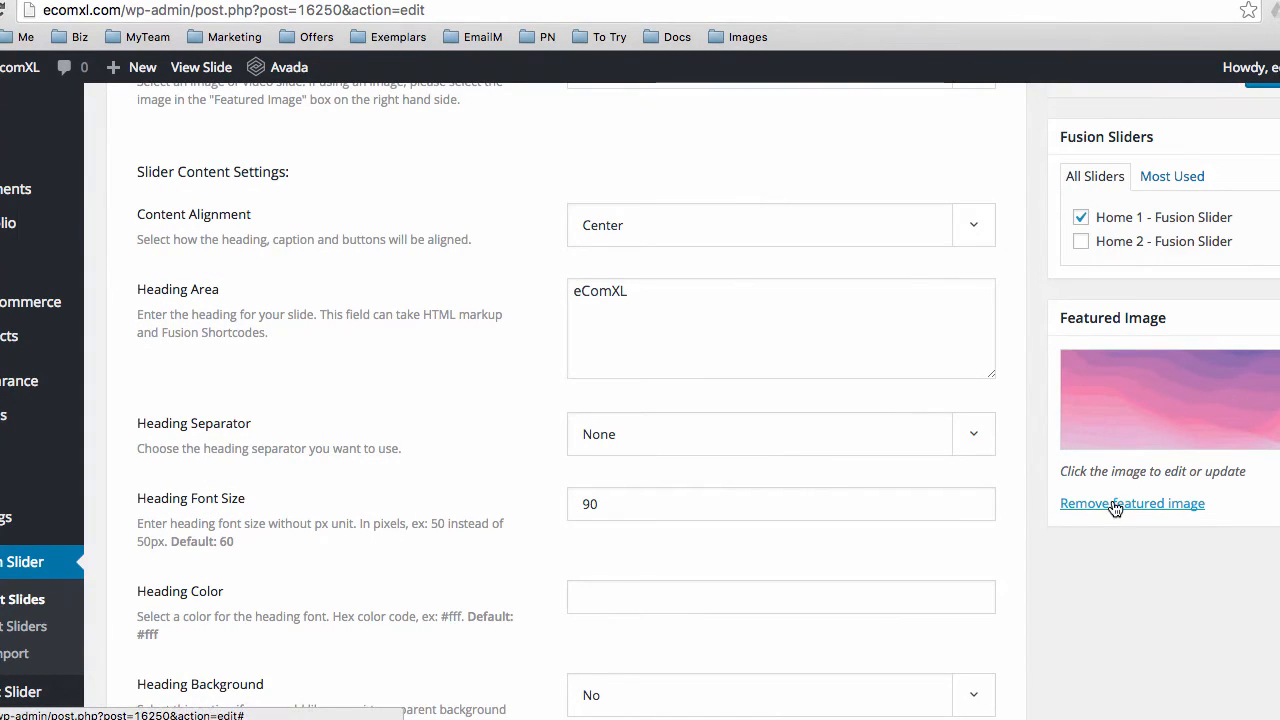
{"action": "left_click", "coordinate": [1128, 428]}
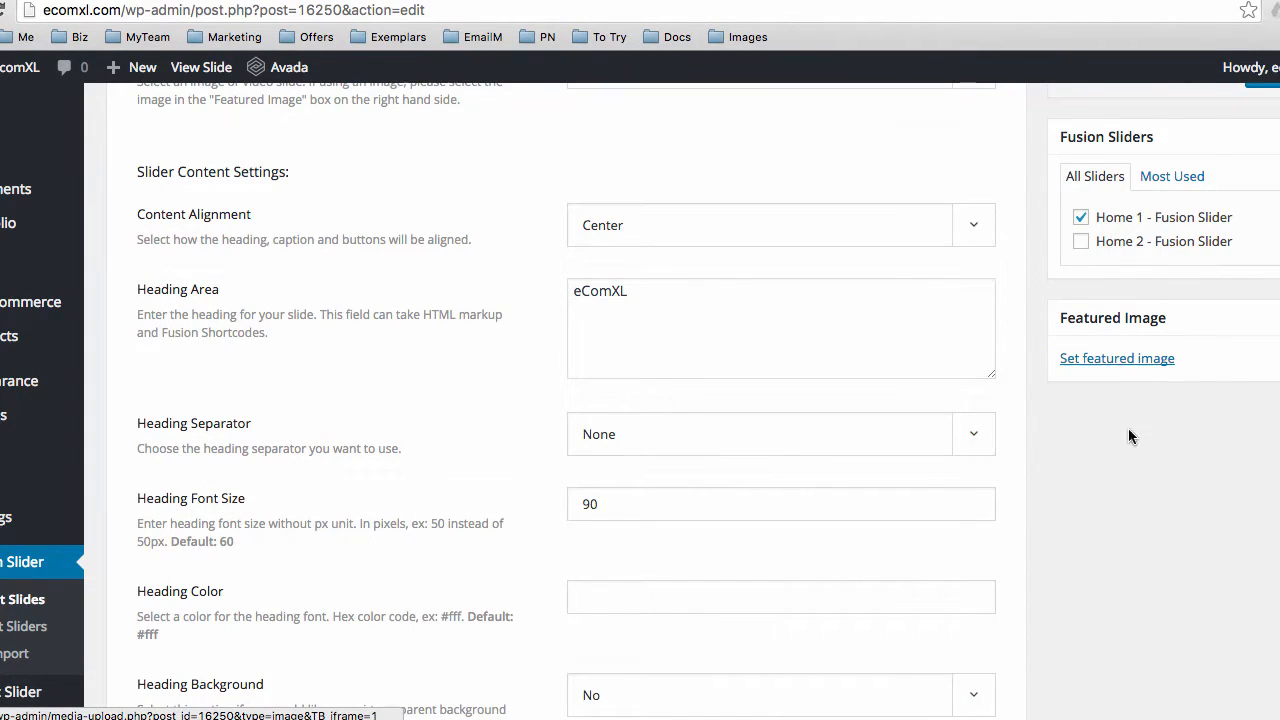
{"action": "left_click", "coordinate": [1104, 362]}
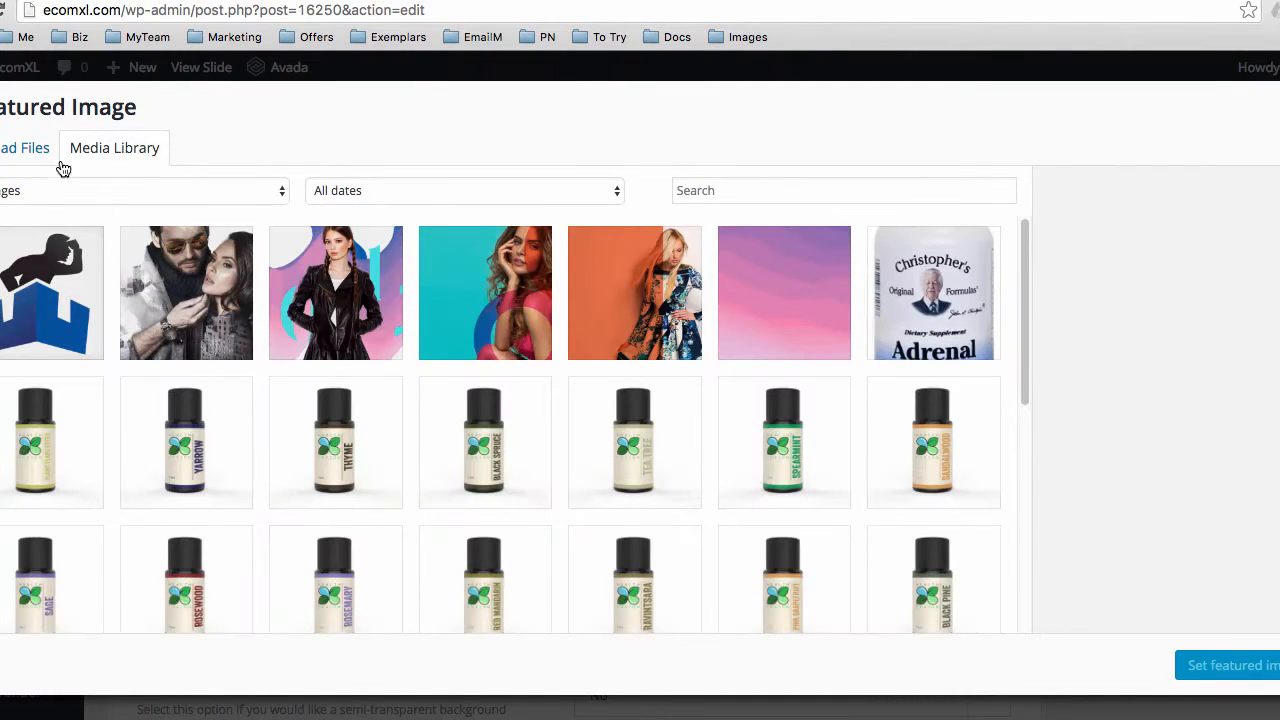
{"action": "left_click", "coordinate": [23, 150]}
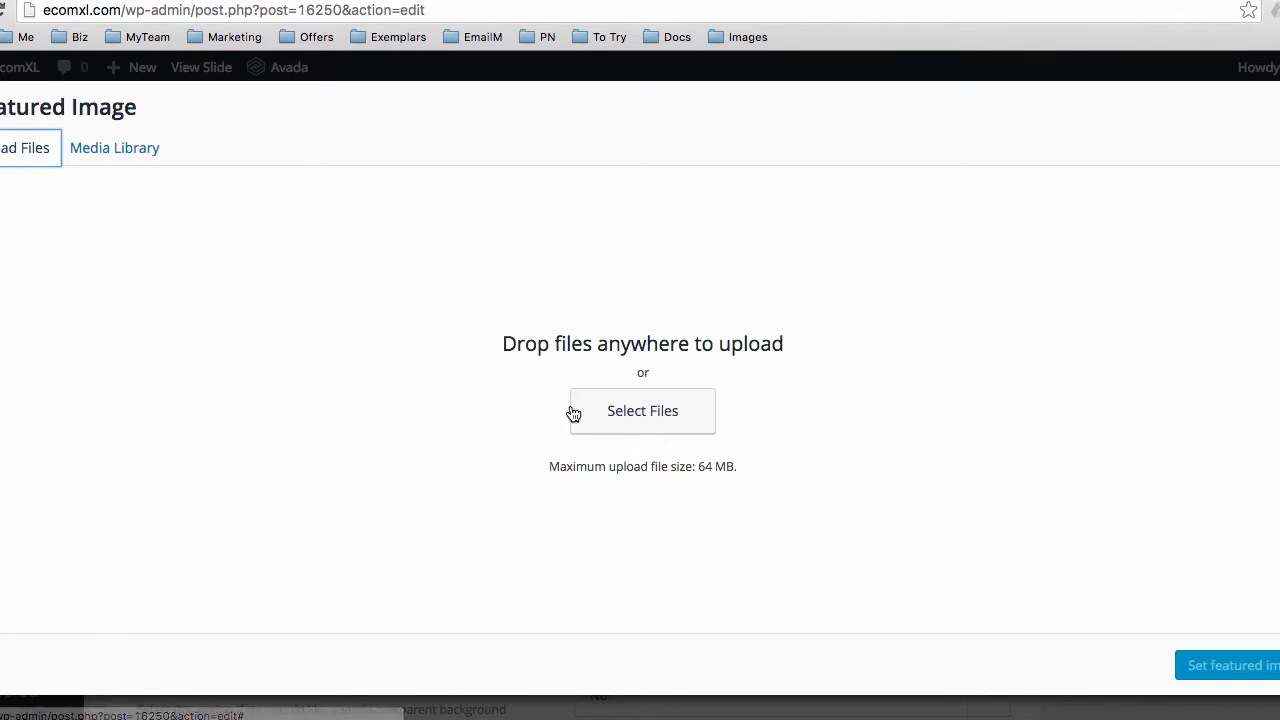
{"action": "left_click", "coordinate": [617, 414]}
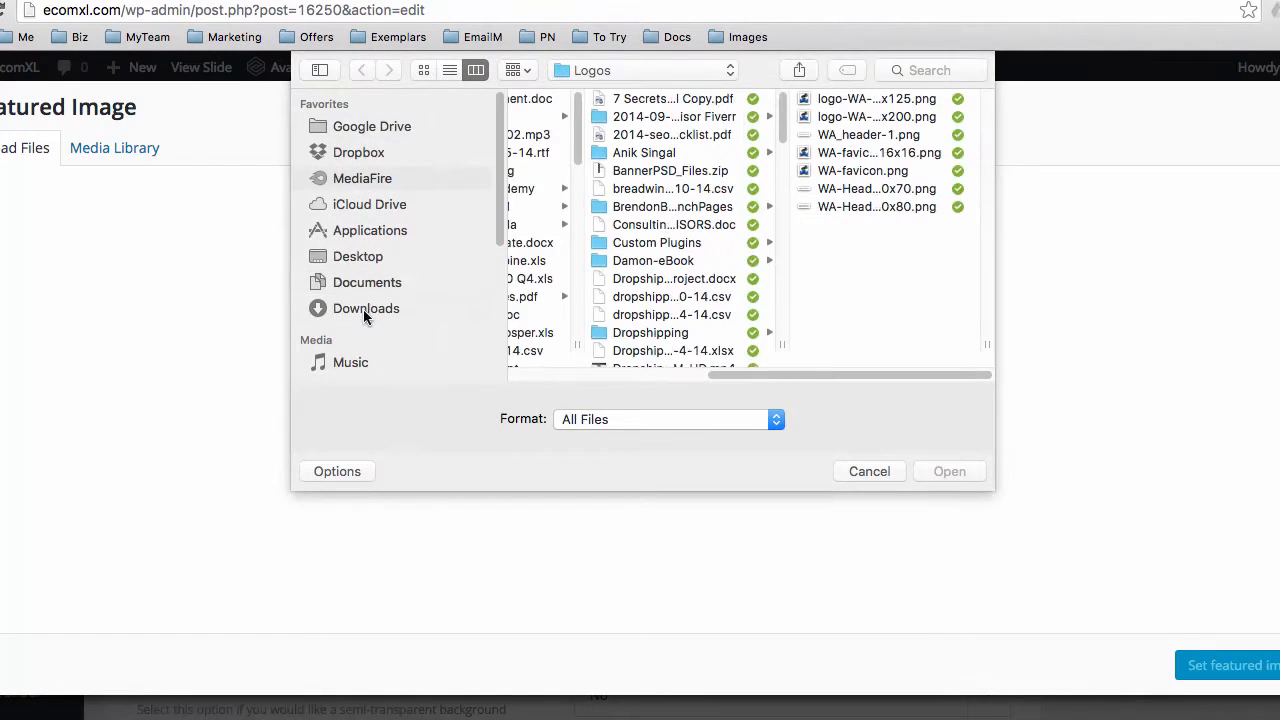
{"action": "left_click", "coordinate": [366, 309]}
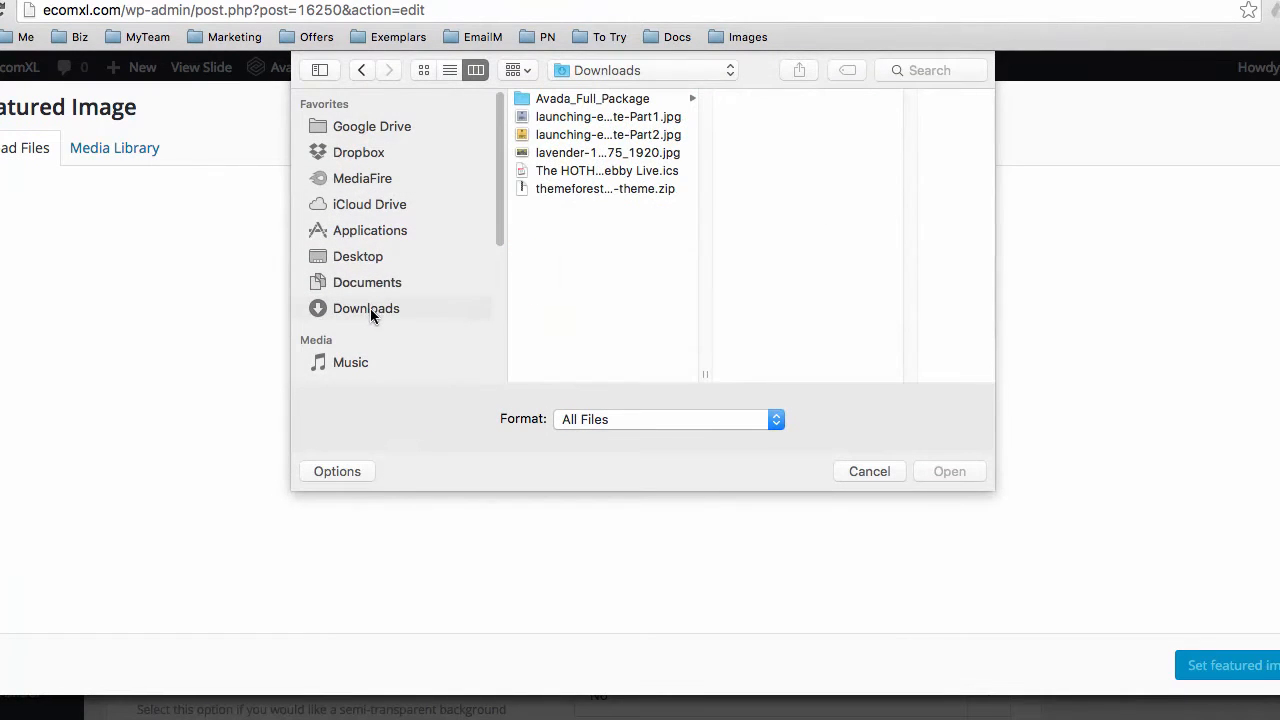
{"action": "left_click", "coordinate": [566, 155]}
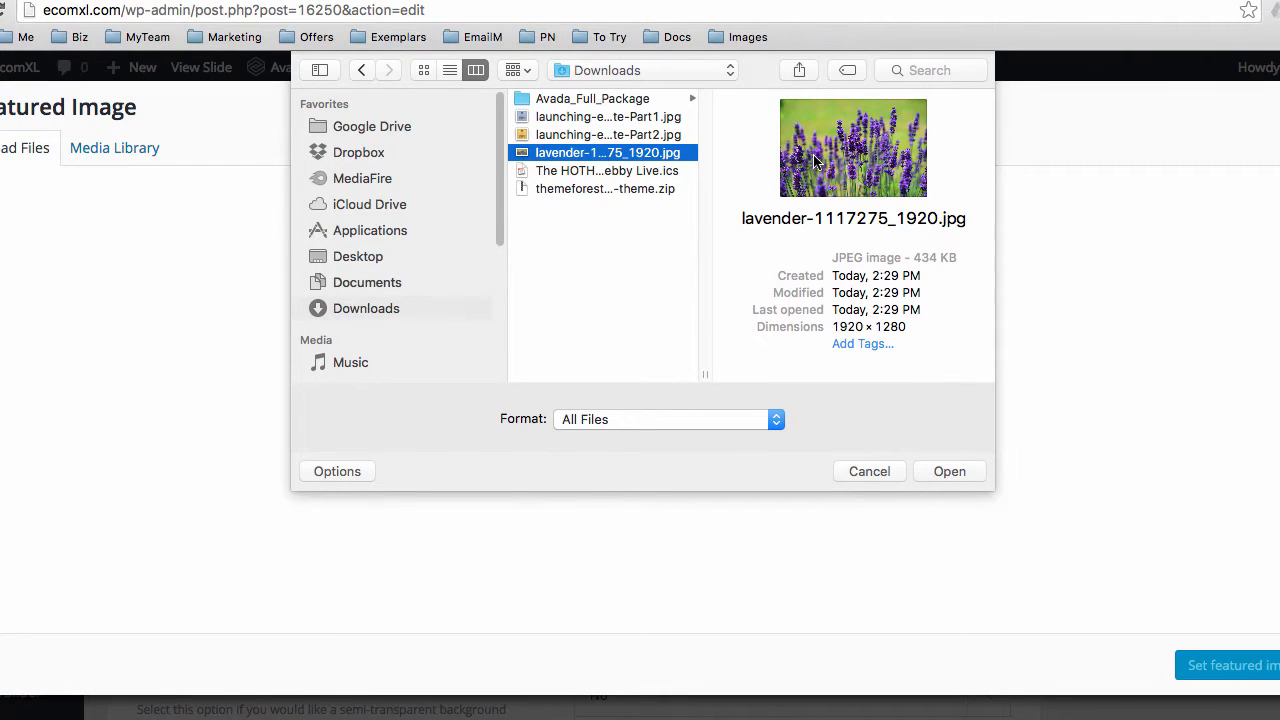
{"action": "left_click", "coordinate": [948, 472]}
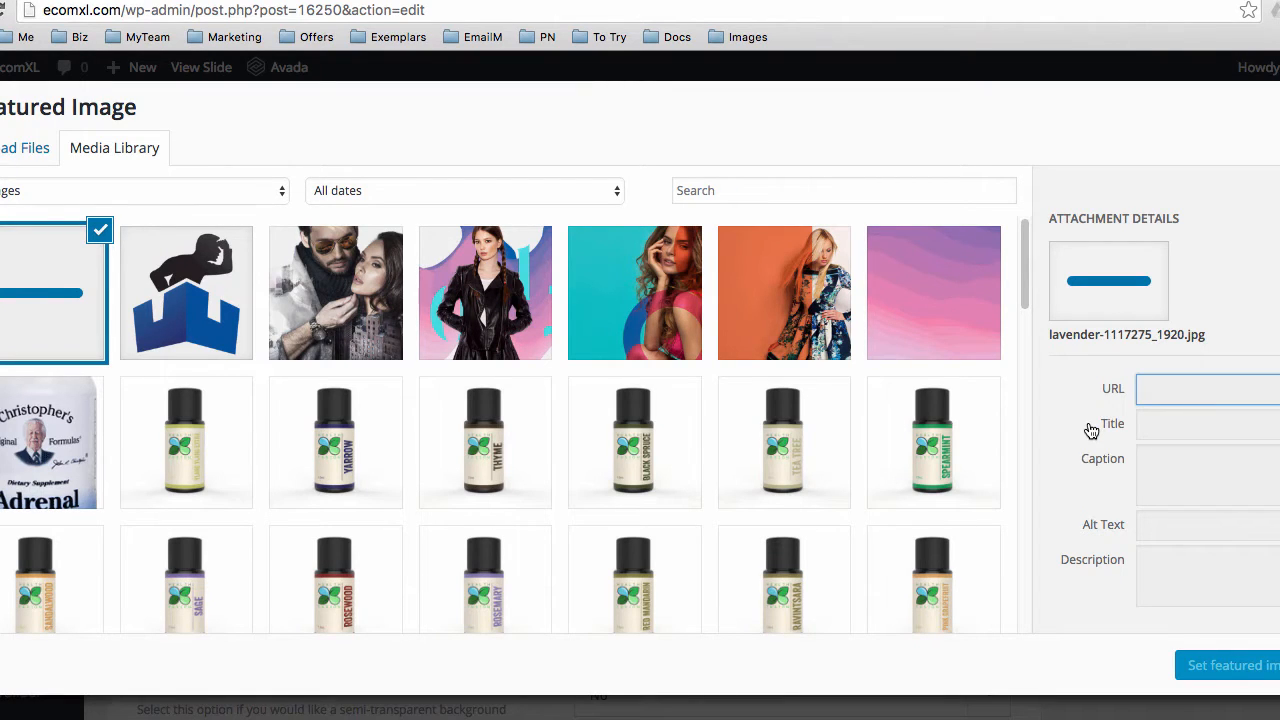
Reveal the downloaded lavender JPEG in Finder and check its 434 KB size
{"action": "left_click", "coordinate": [138, 719]}
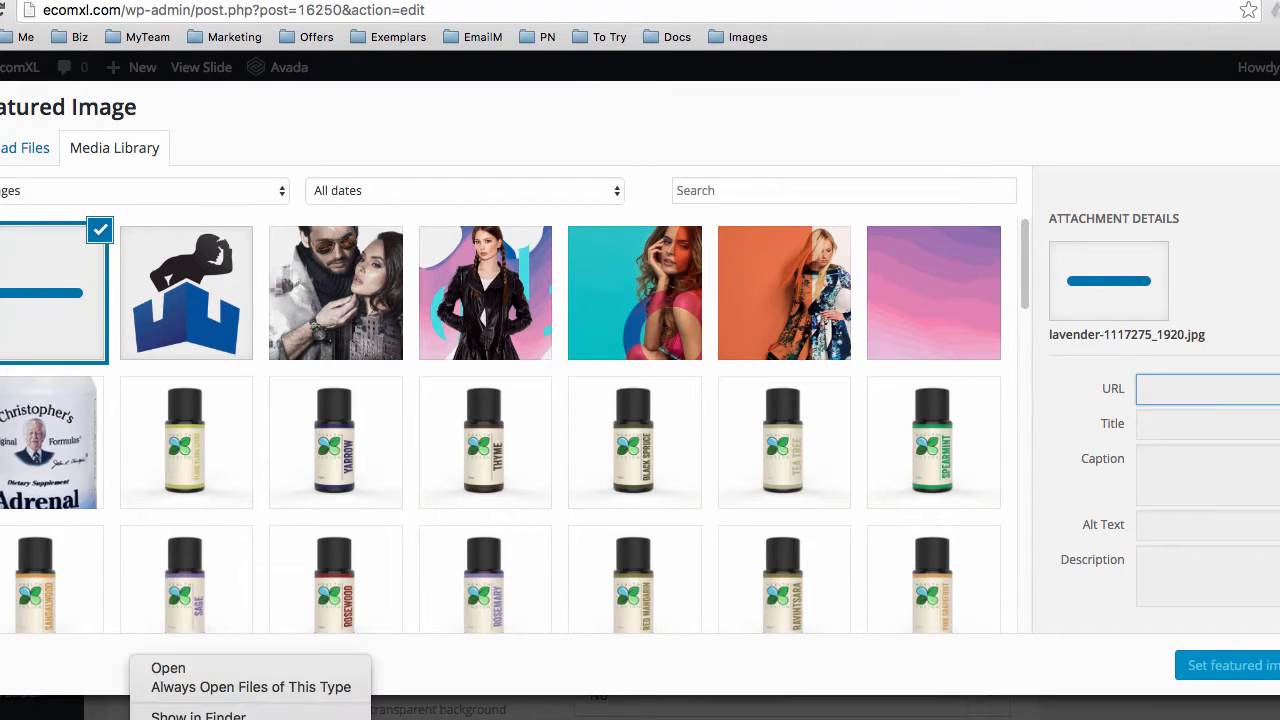
{"action": "left_click", "coordinate": [190, 716]}
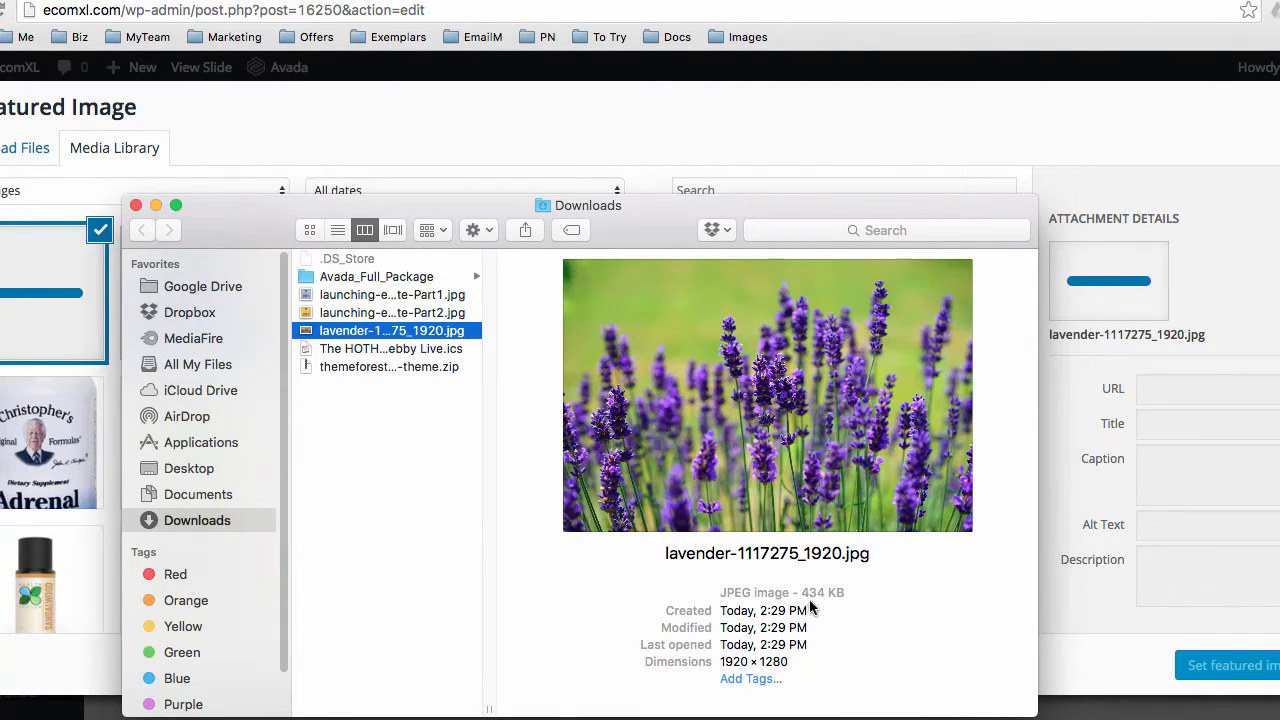
{"action": "mouse_move", "coordinate": [801, 593]}
{"action": "left_mouse_down"}
{"action": "mouse_move", "coordinate": [840, 595]}
{"action": "mouse_move", "coordinate": [802, 594]}
{"action": "left_mouse_up"}
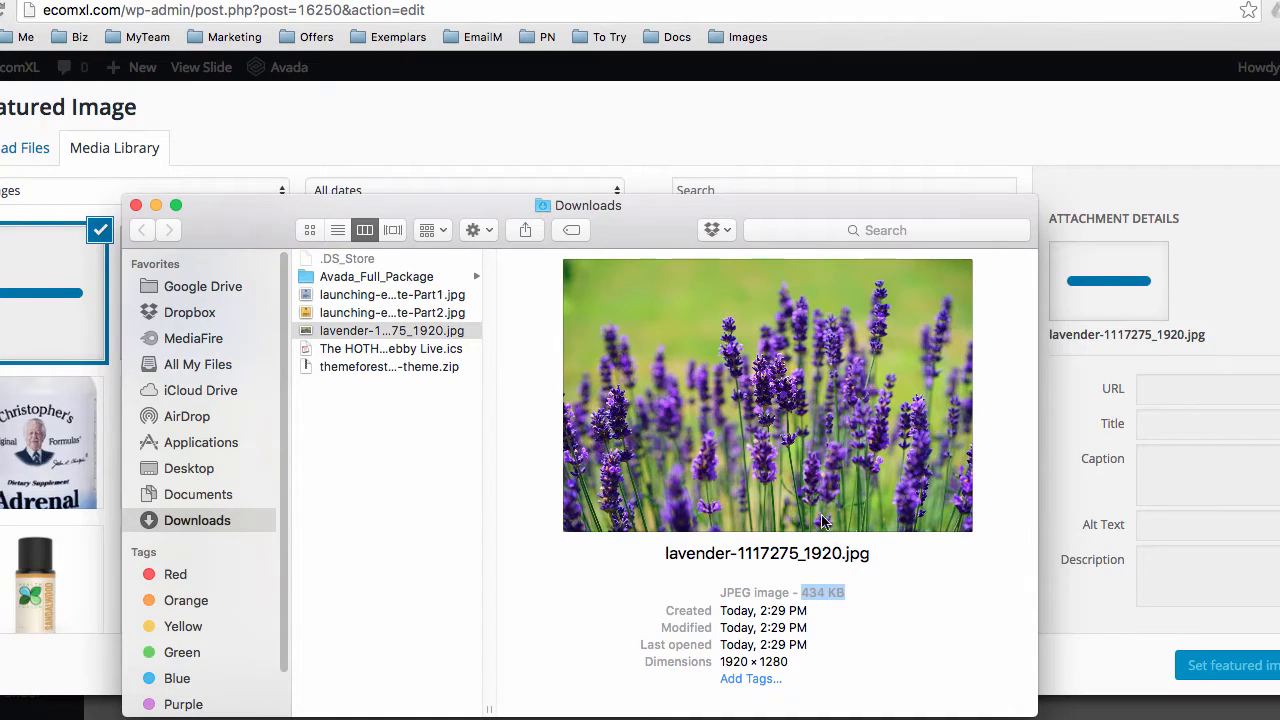
{"action": "left_click", "coordinate": [808, 594]}
Move Finder aside, return to Chrome and close the media window without a featured image
{"action": "left_click_drag", "start_coordinate": [244, 231], "coordinate": [695, 645]}
{"action": "left_click", "coordinate": [77, 291]}
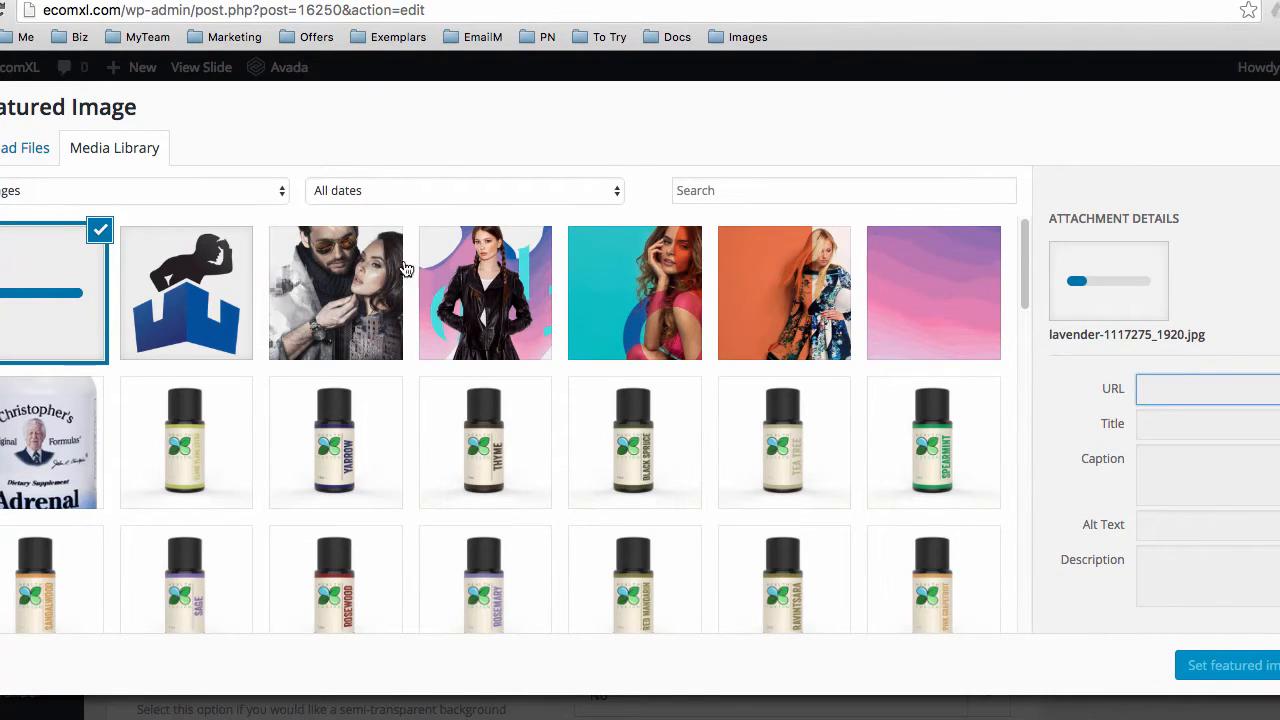
{"action": "left_click", "coordinate": [149, 303]}
{"action": "left_click", "coordinate": [75, 296]}
{"action": "left_click", "coordinate": [1279, 108]}
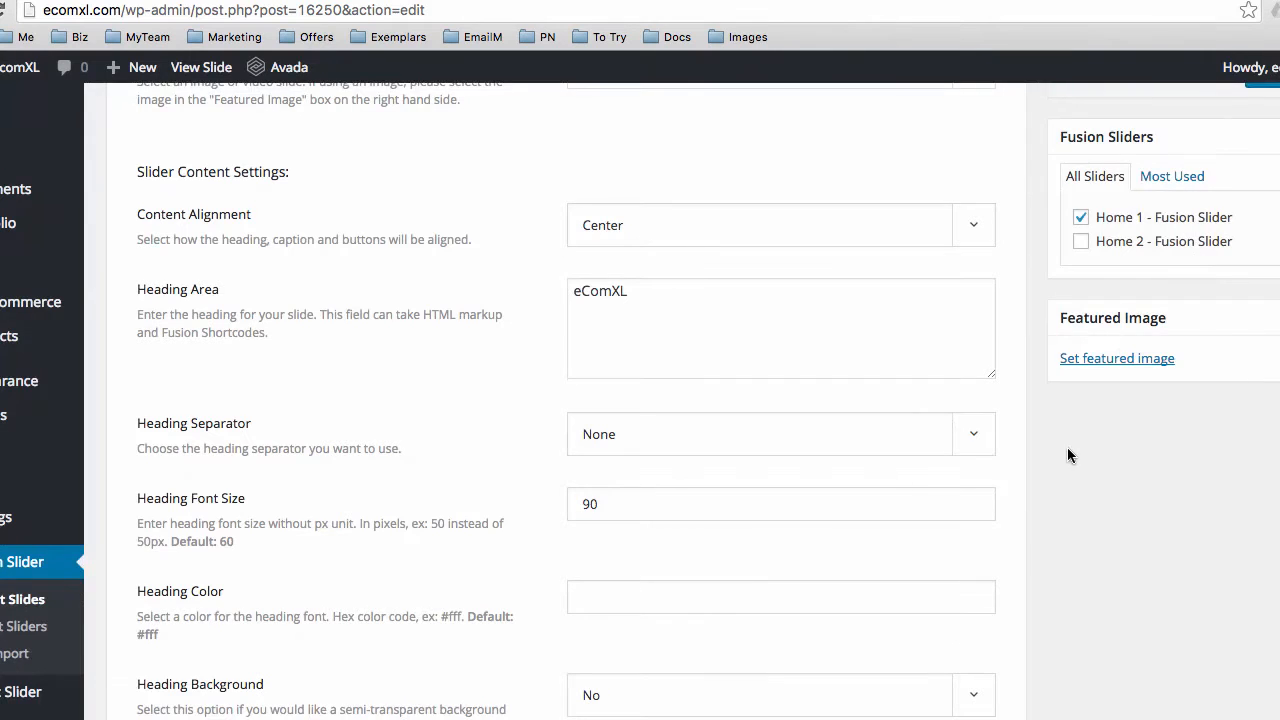
Set the pink gradient 16252.jpg as the slide's featured image and update the slide
{"action": "scroll", "coordinate": [1068, 450], "scroll_direction": "up", "scroll_amount": 3}
{"action": "left_click", "coordinate": [1095, 528]}
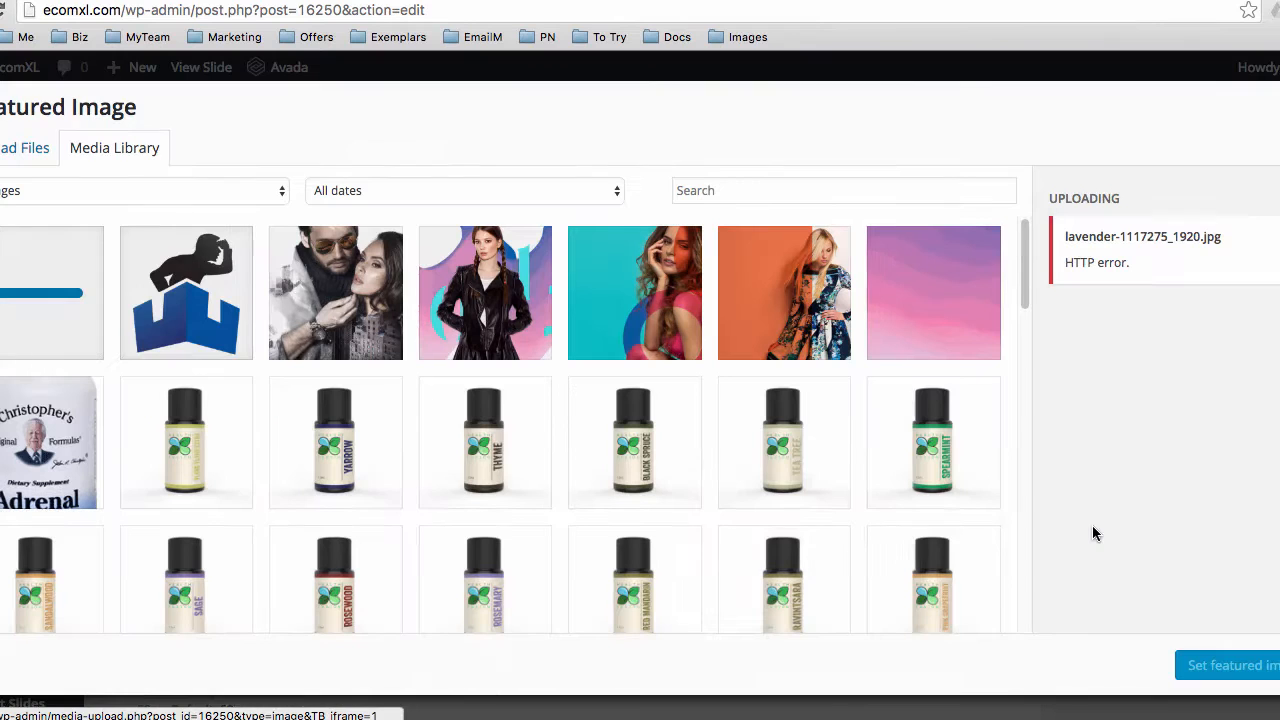
{"action": "left_click", "coordinate": [934, 310]}
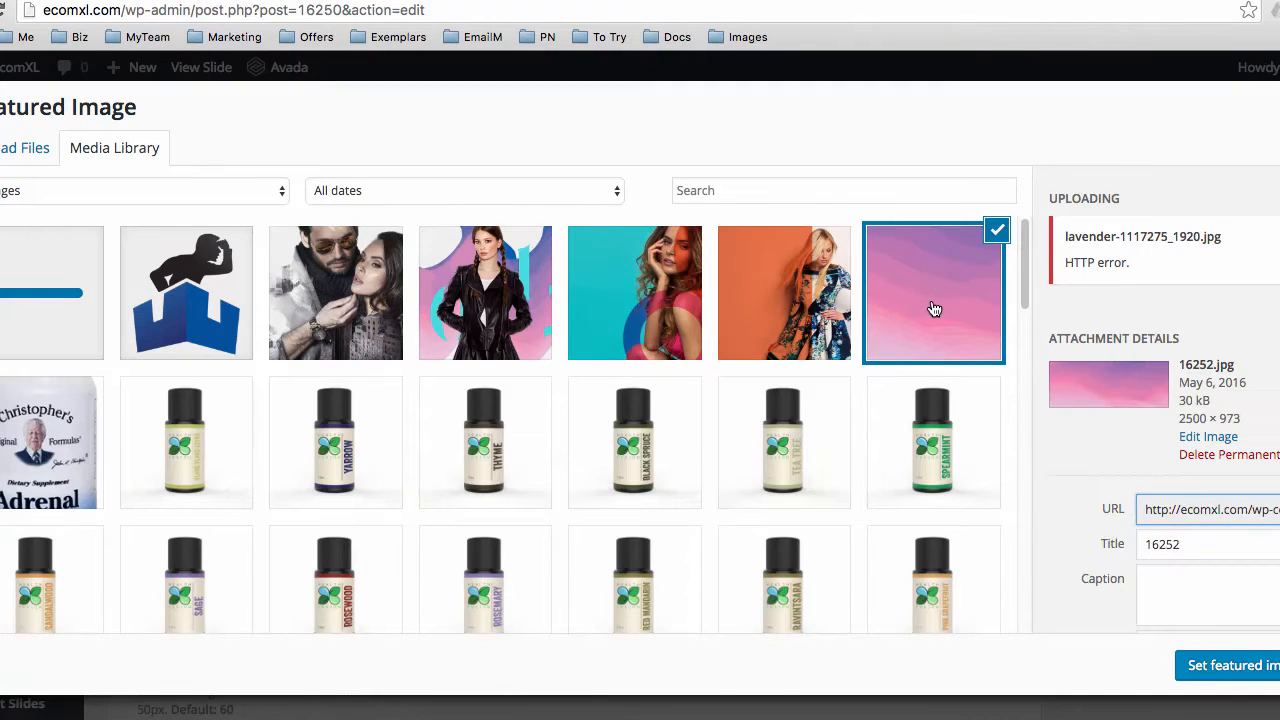
{"action": "left_click", "coordinate": [1238, 668]}
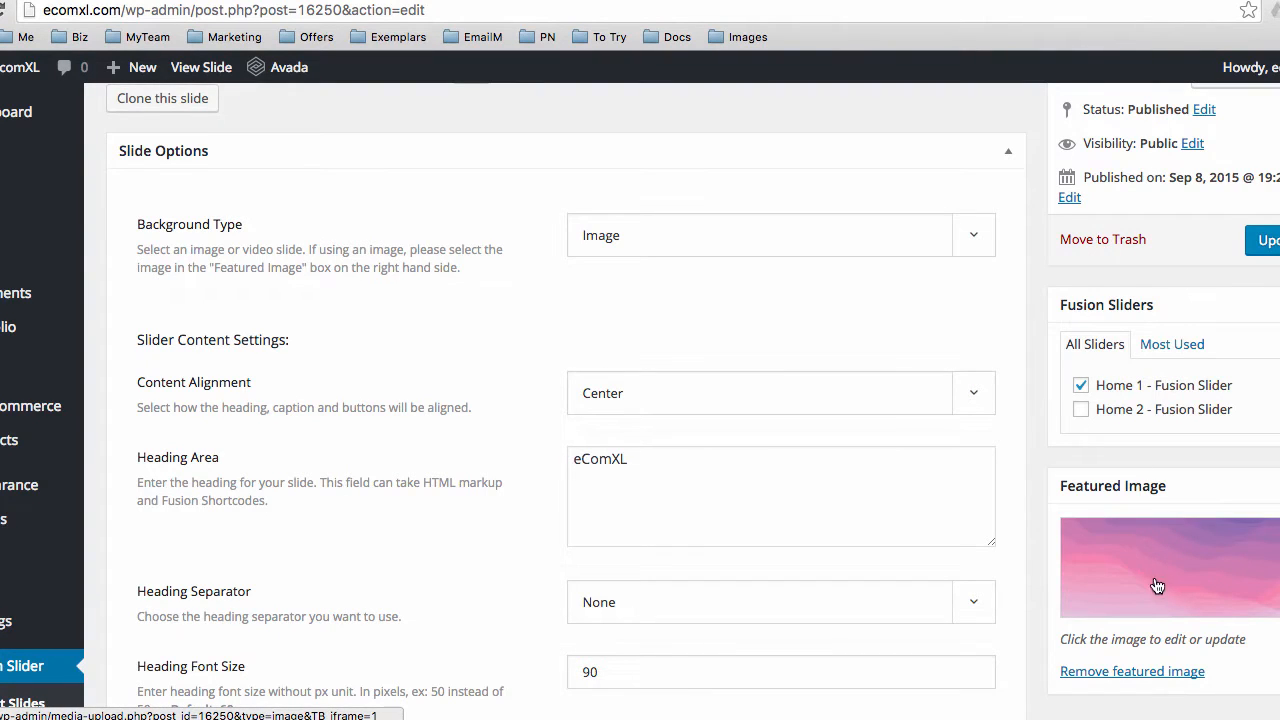
{"action": "scroll", "coordinate": [1050, 562], "scroll_direction": "up", "scroll_amount": 3}
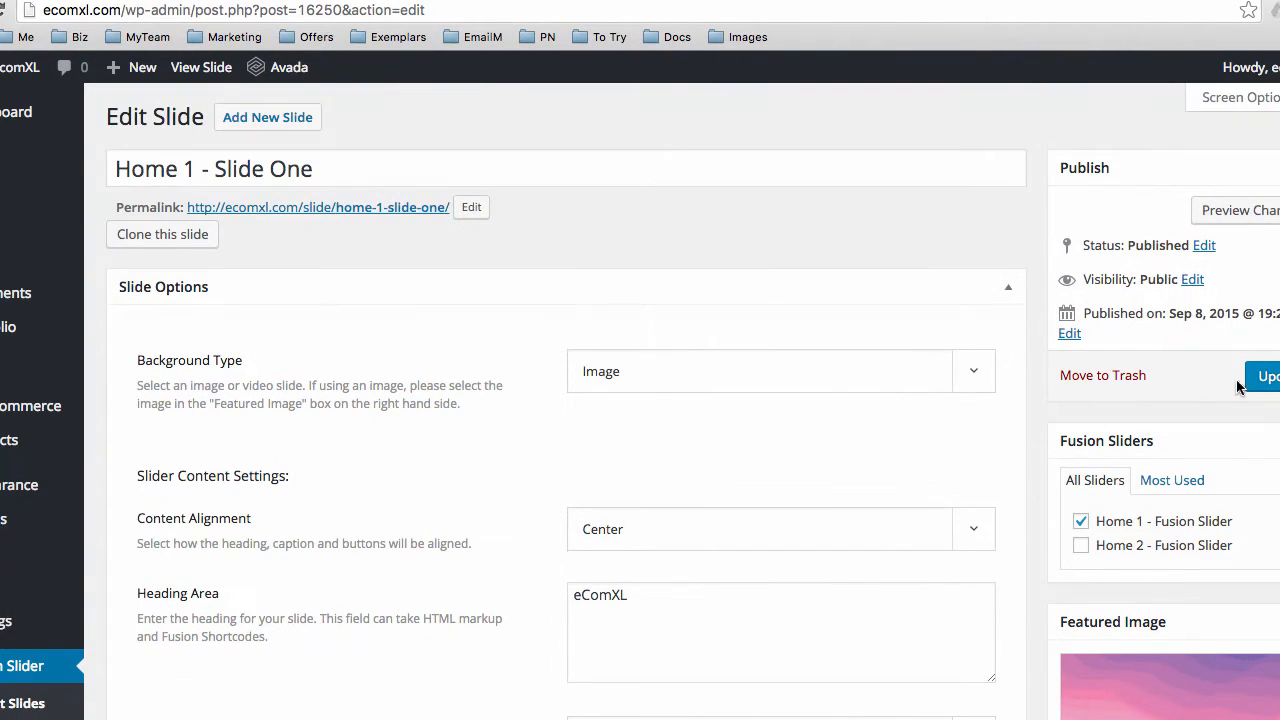
{"action": "left_click", "coordinate": [1266, 378]}
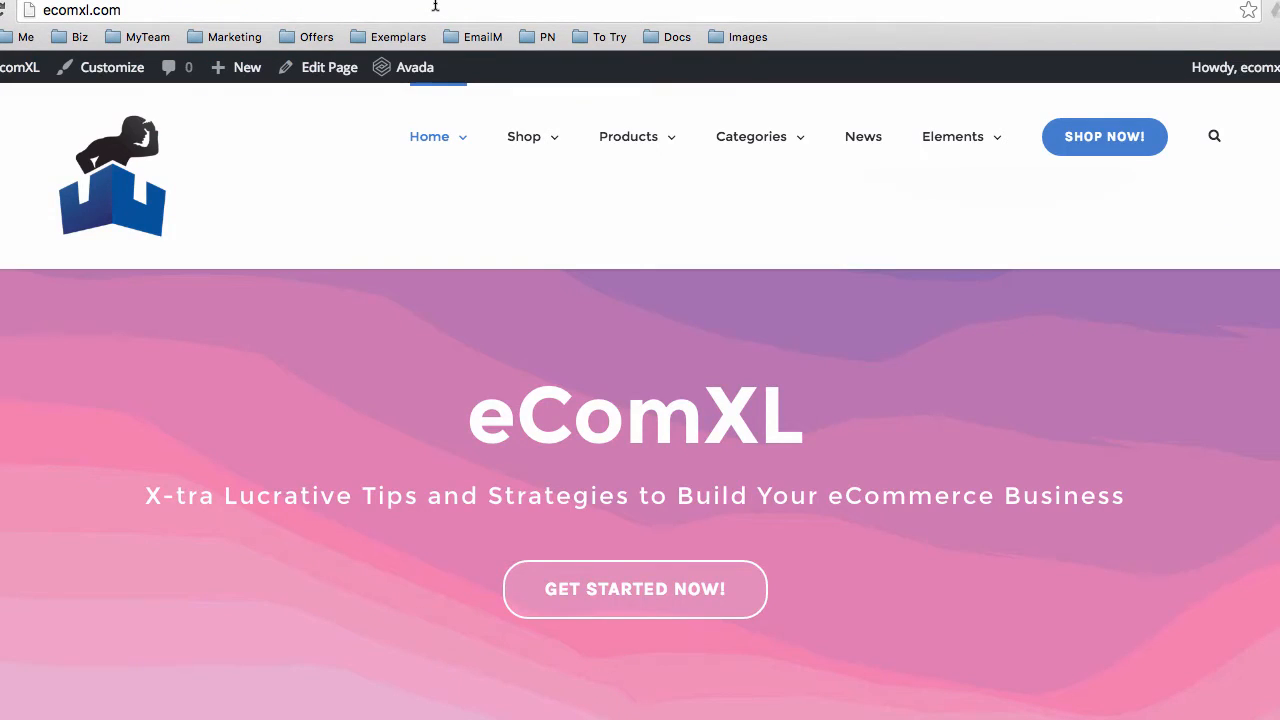
Reload the ecomxl.com homepage and check the eComXL heading on the hero slide
{"action": "left_click", "coordinate": [435, 7]}
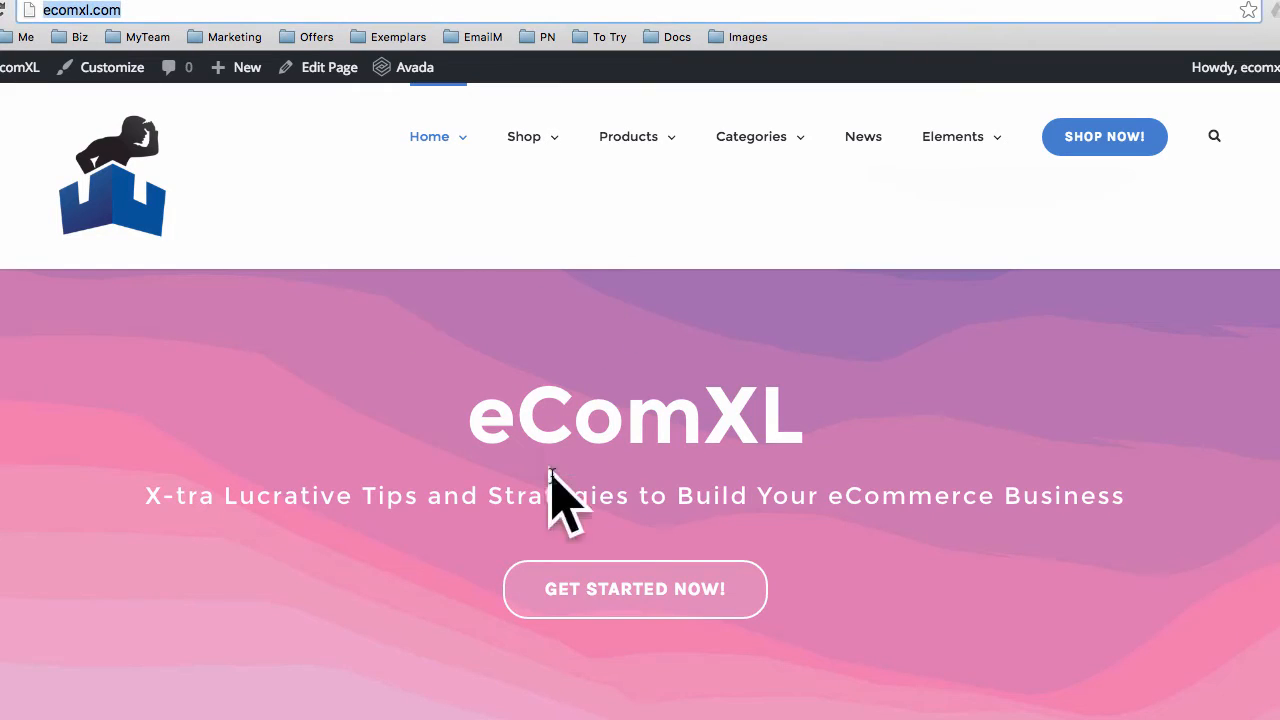
{"action": "left_click", "coordinate": [422, 9]}
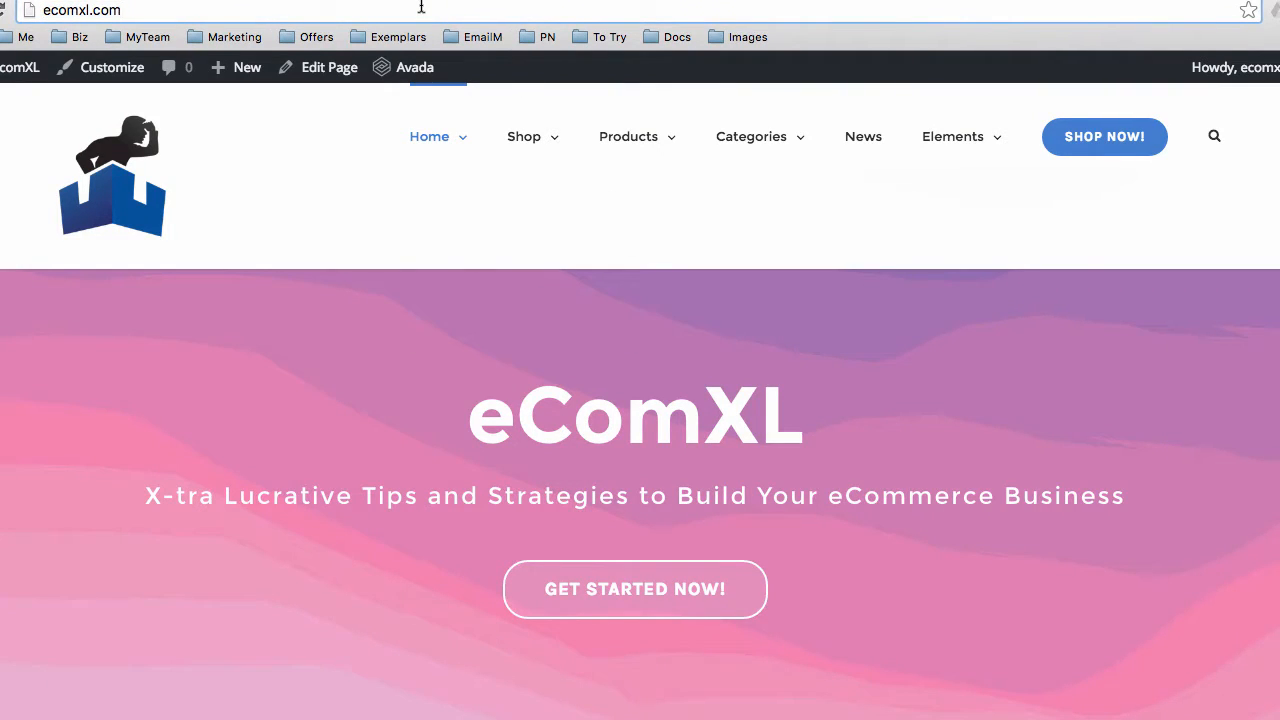
{"action": "key", "text": "Return"}
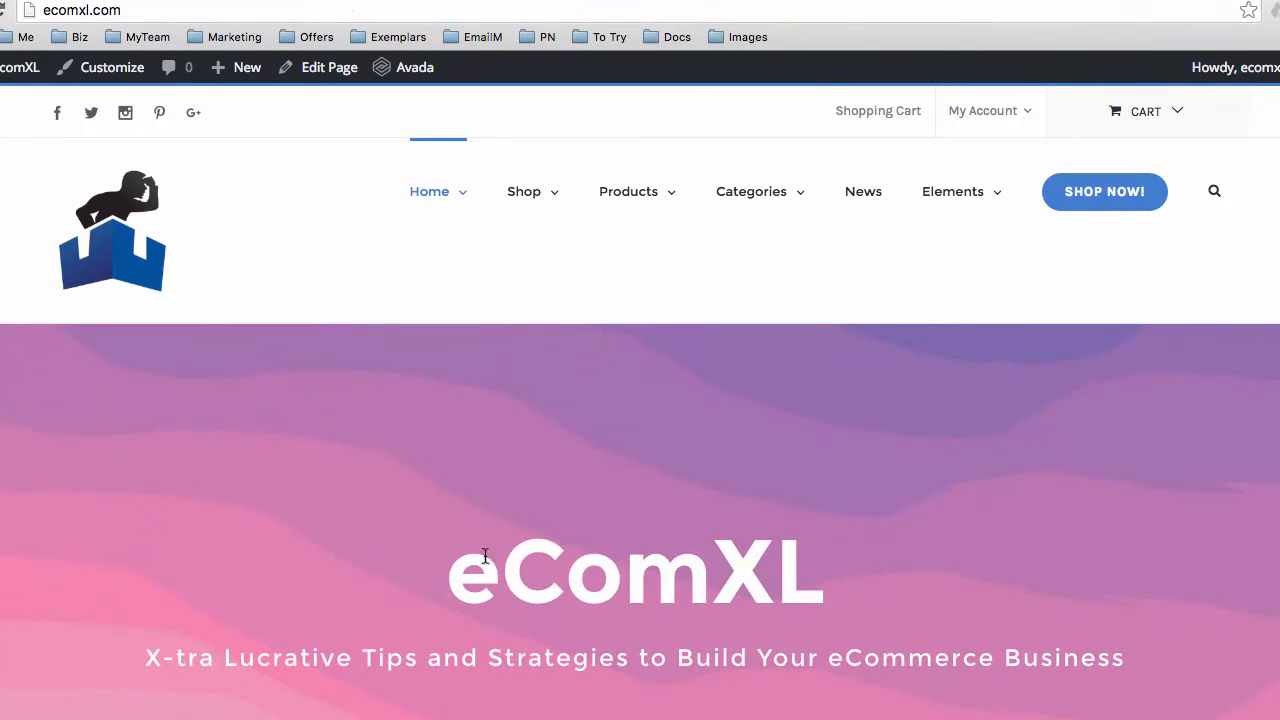
{"action": "left_click_drag", "start_coordinate": [447, 566], "coordinate": [784, 572]}
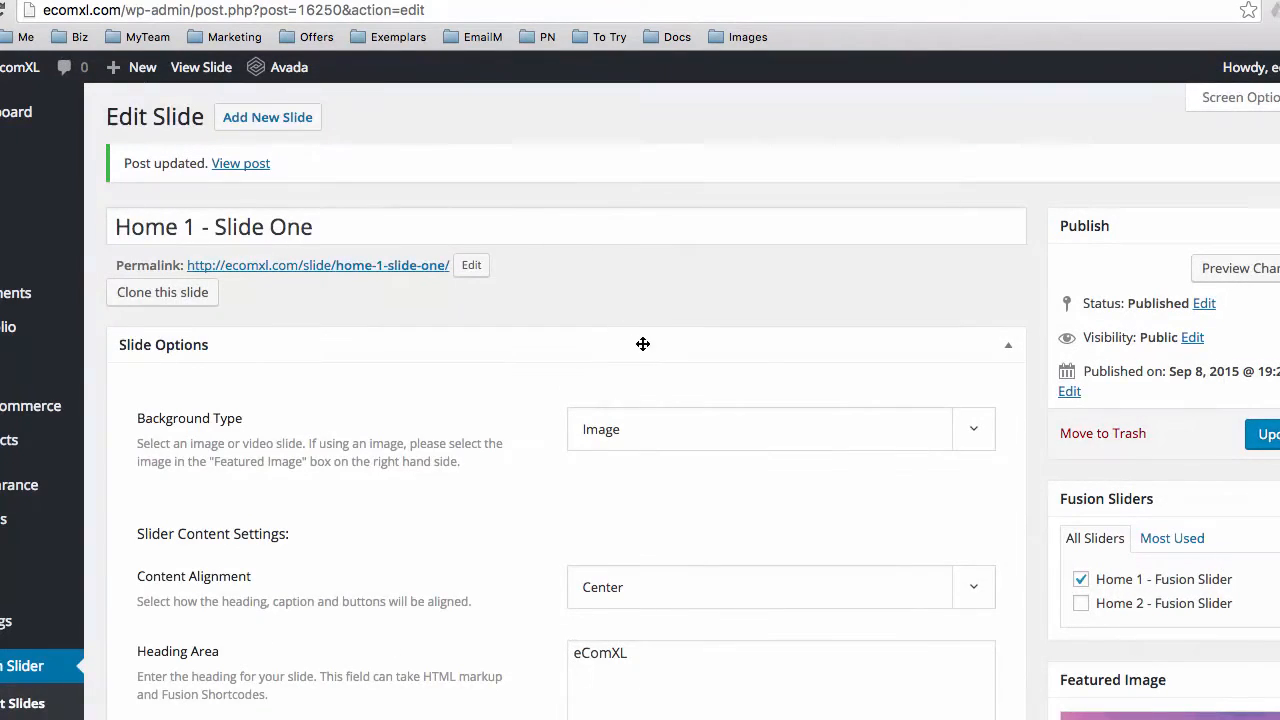
{"action": "scroll", "coordinate": [1145, 483], "scroll_direction": "down", "scroll_amount": 4}
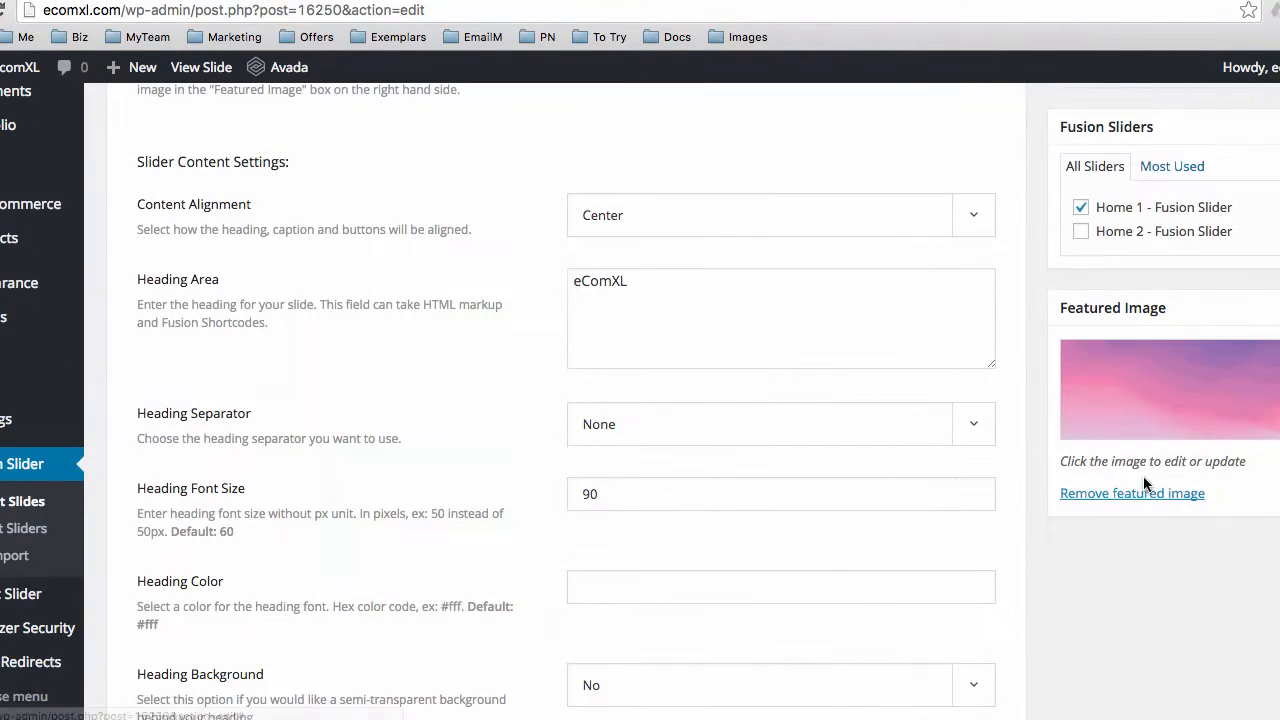
Permanently delete lavender-1117275_1920.jpg from the media library, then open a new browser tab
{"action": "left_click", "coordinate": [1126, 408]}
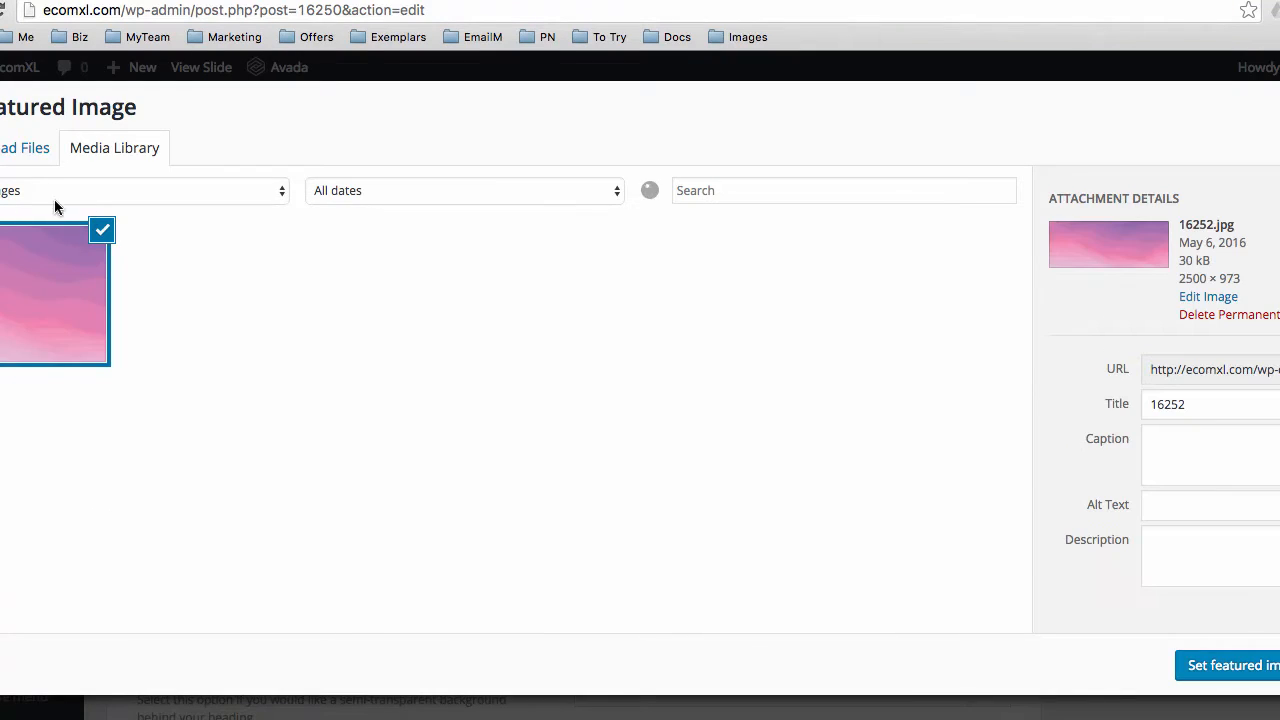
{"action": "left_click", "coordinate": [14, 149]}
{"action": "left_click", "coordinate": [86, 152]}
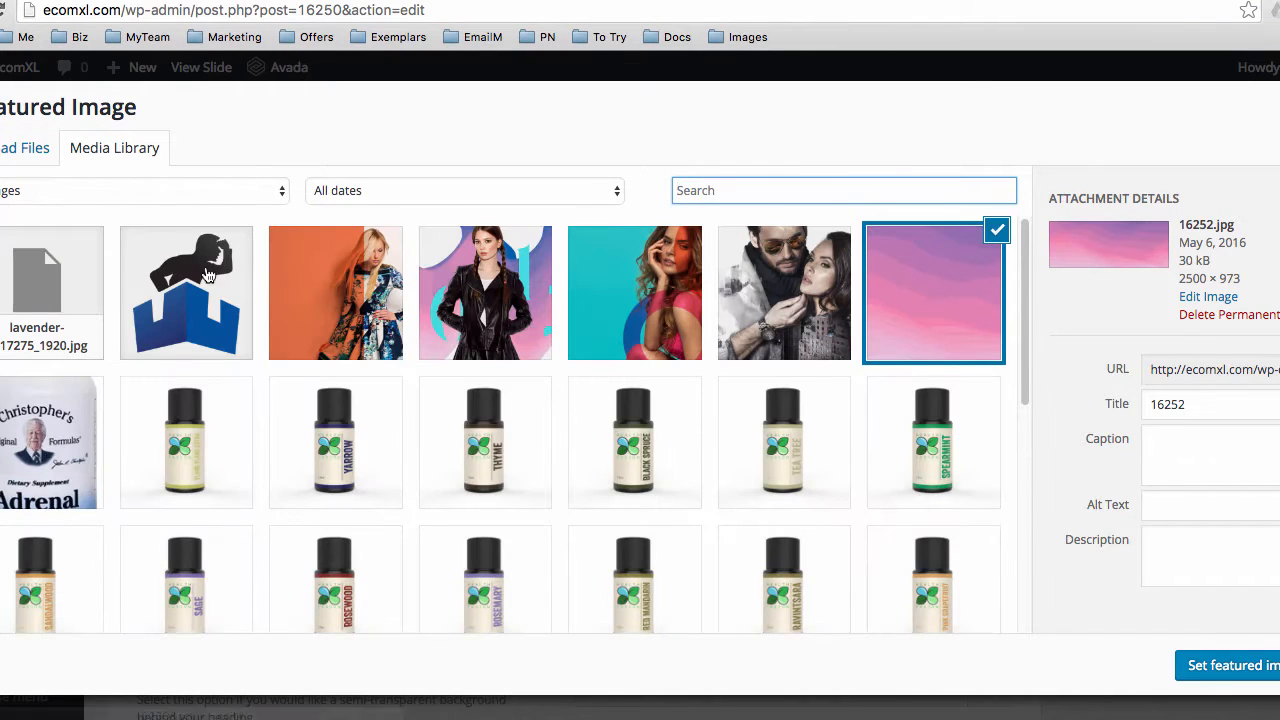
{"action": "left_click", "coordinate": [88, 286]}
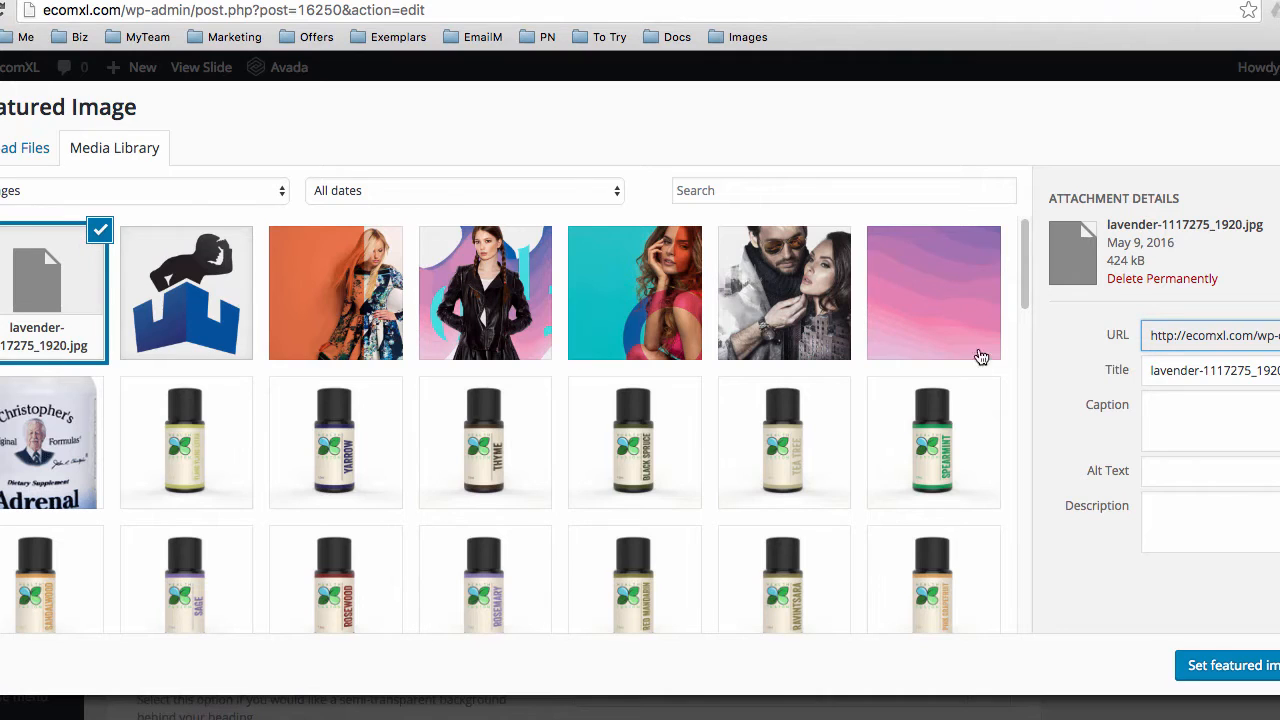
{"action": "left_click", "coordinate": [1133, 280]}
{"action": "left_click", "coordinate": [792, 245]}
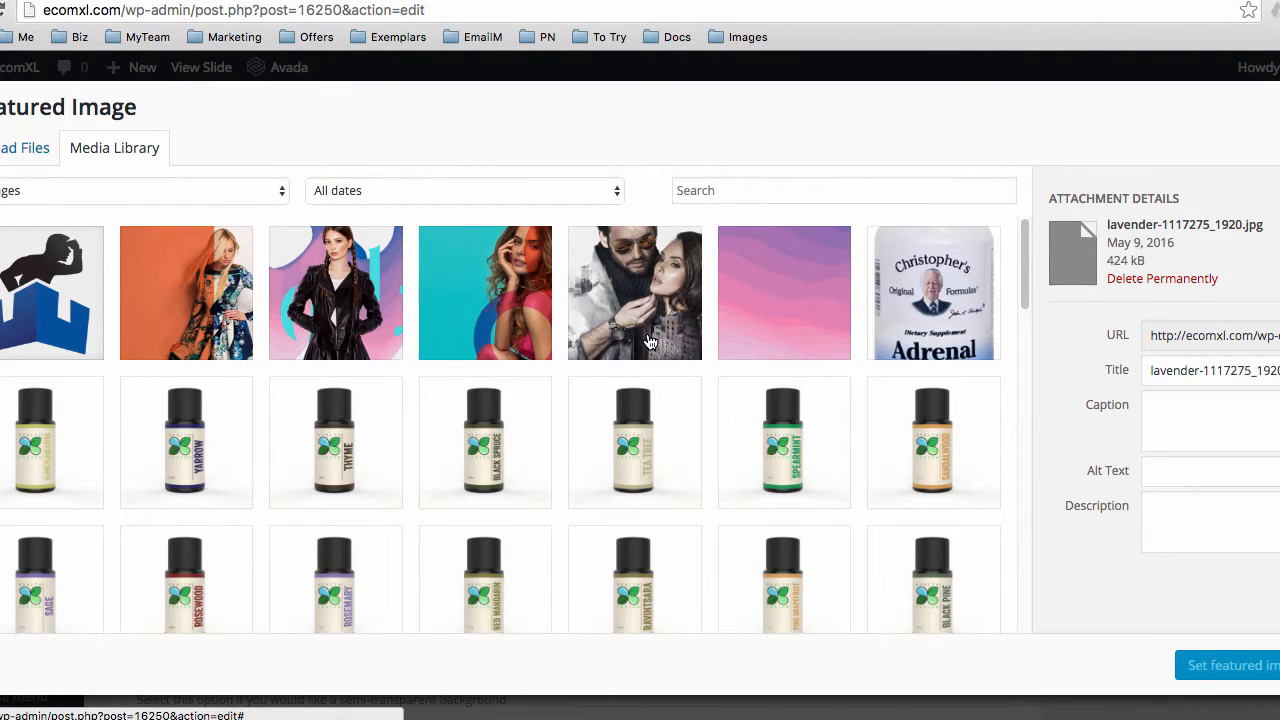
{"action": "left_click", "coordinate": [990, 0]}
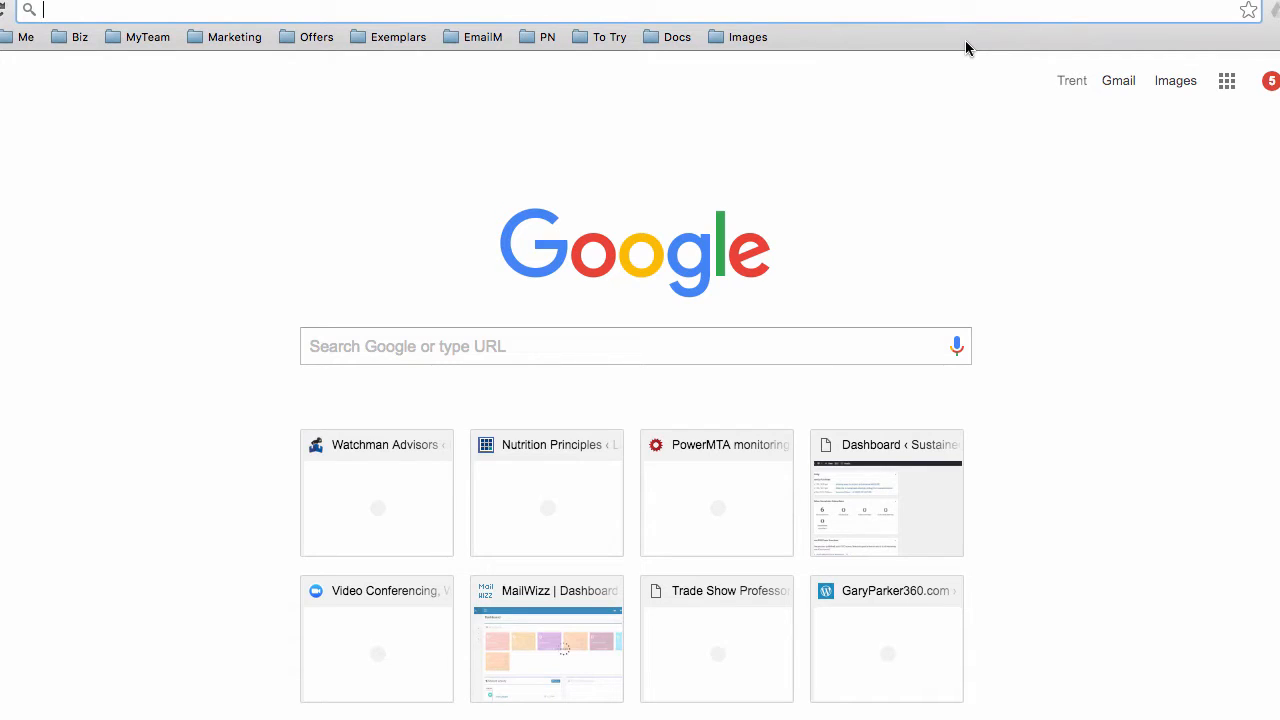
Go to pixlr.com/editor in the new tab
{"action": "type", "text": "pix"}
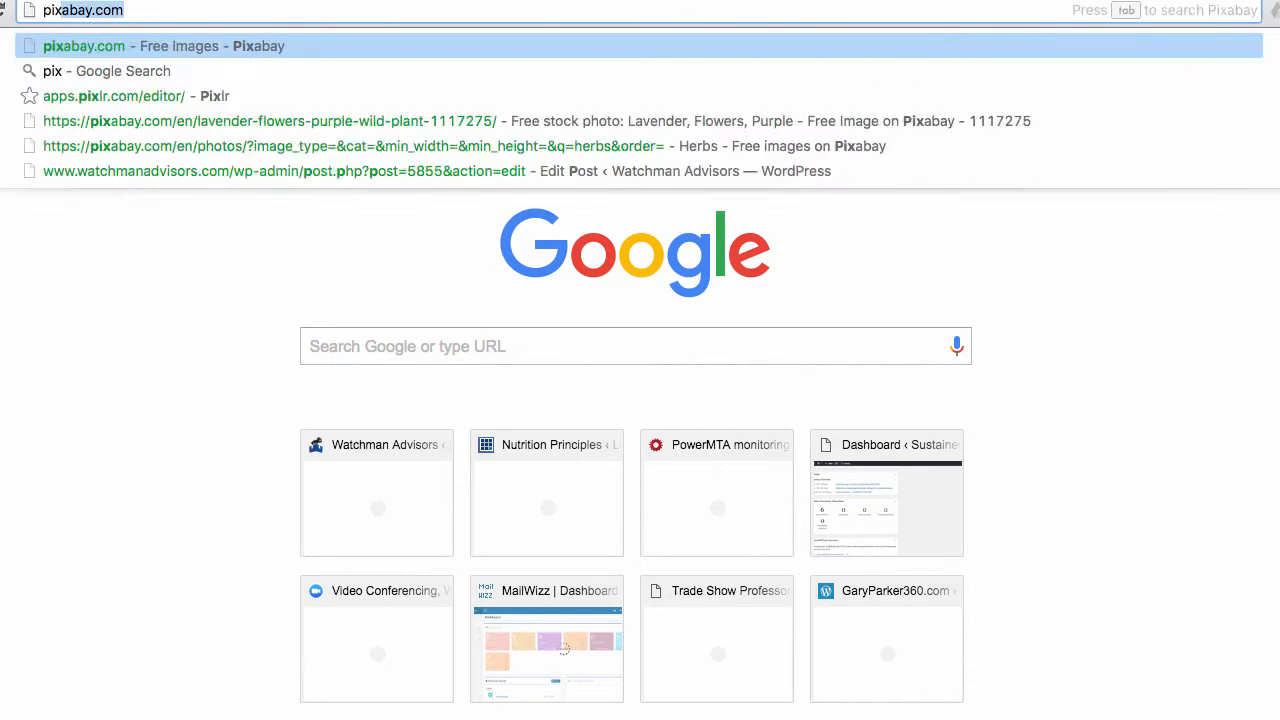
{"action": "type", "text": "lr"}
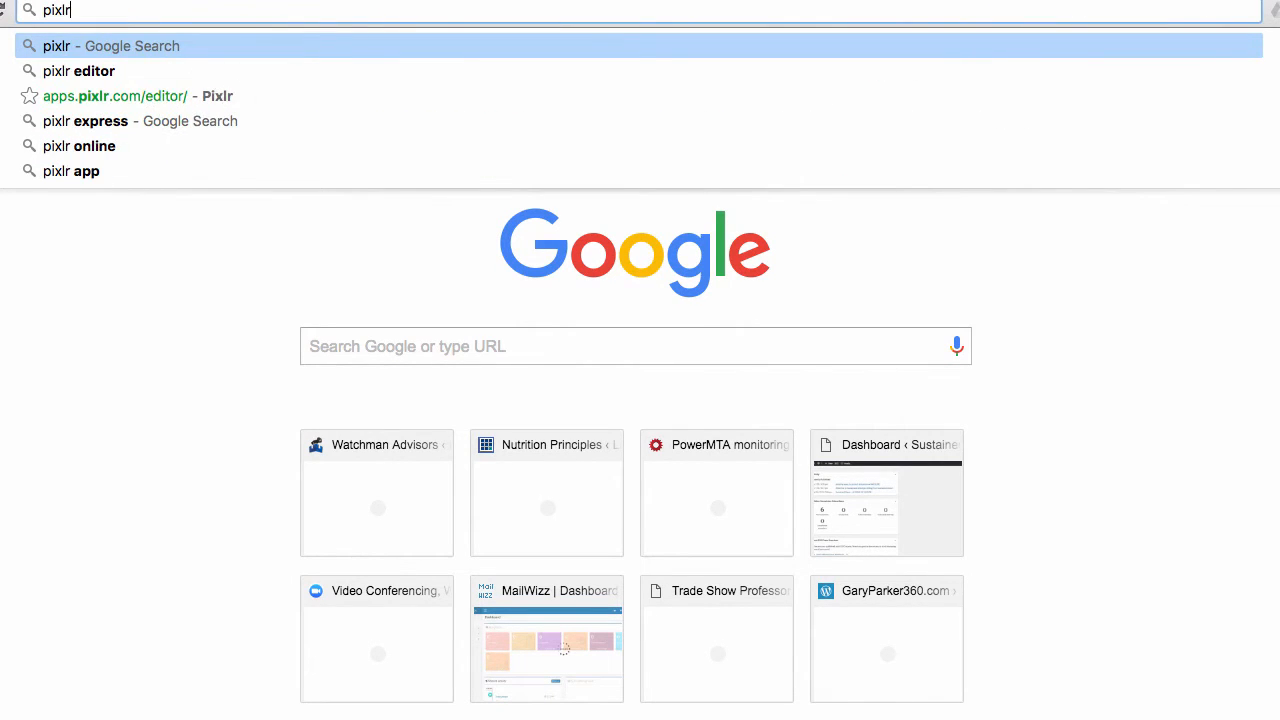
{"action": "type", "text": ".com/editor"}
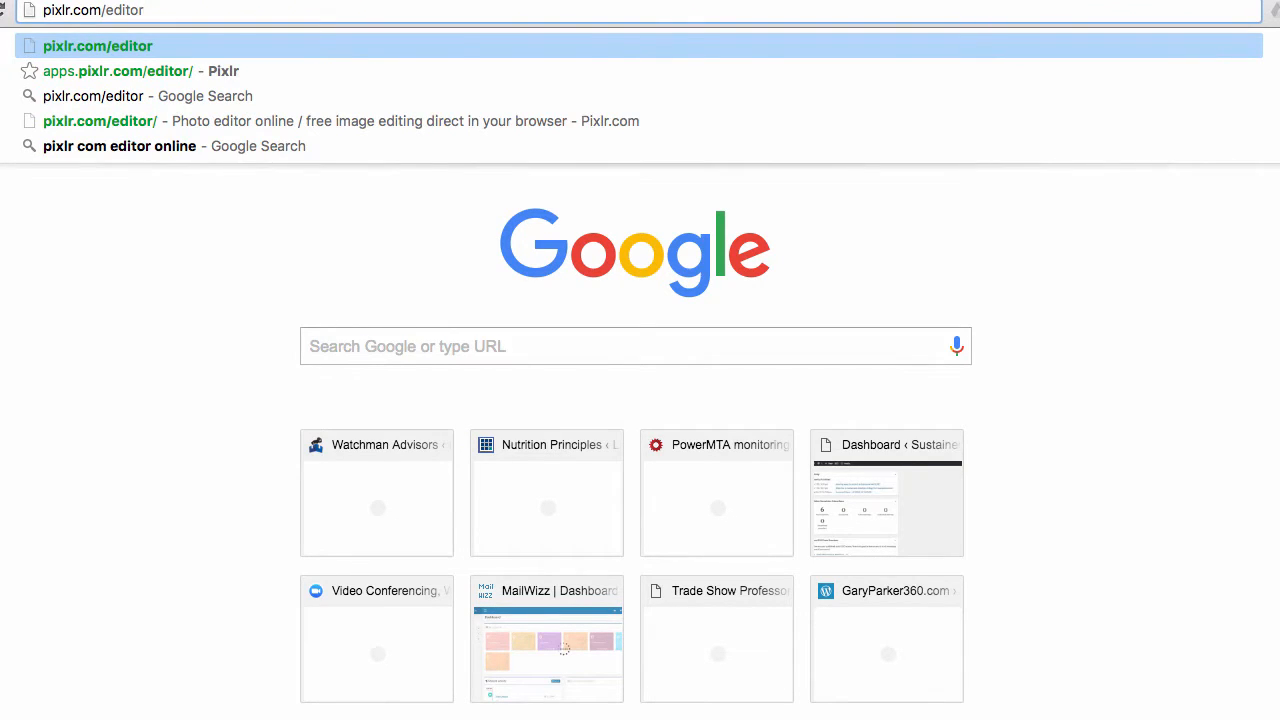
{"action": "key", "text": "Return"}
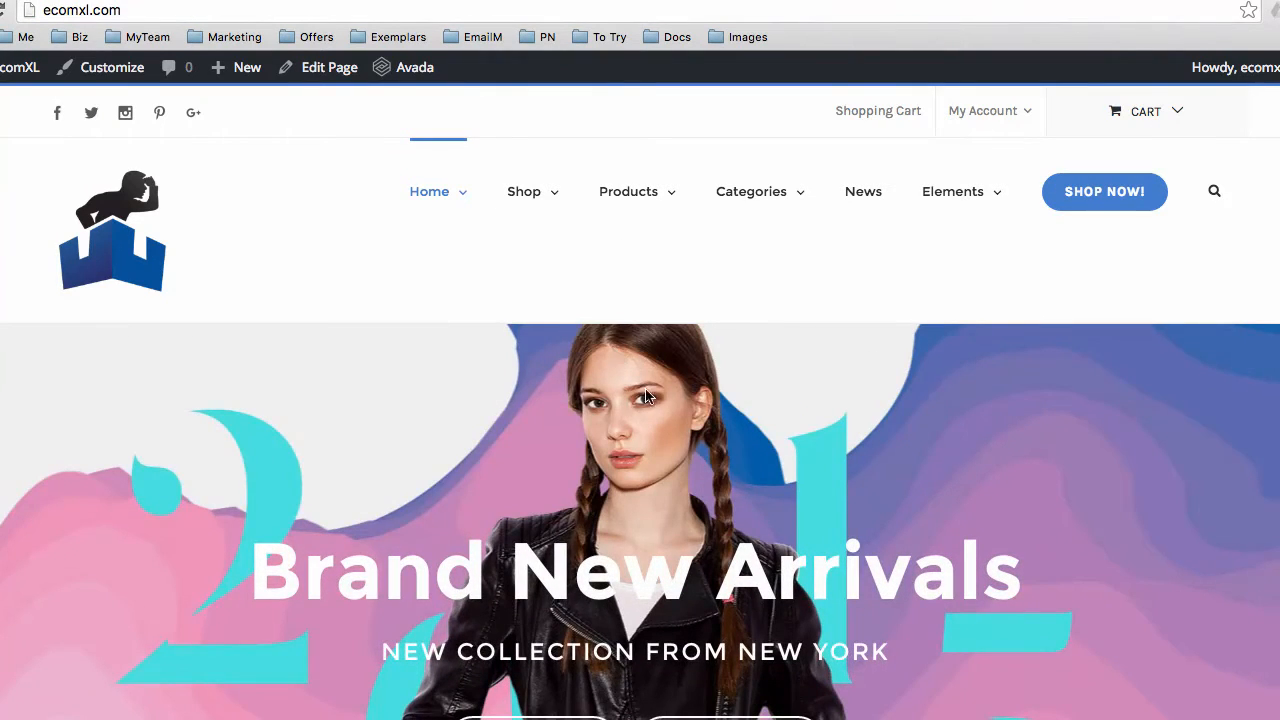
Show lavender-1117275_1920.jpg in Finder's Downloads and highlight its 434 KB file size
{"action": "scroll", "coordinate": [1043, 483], "scroll_direction": "down", "scroll_amount": 1}
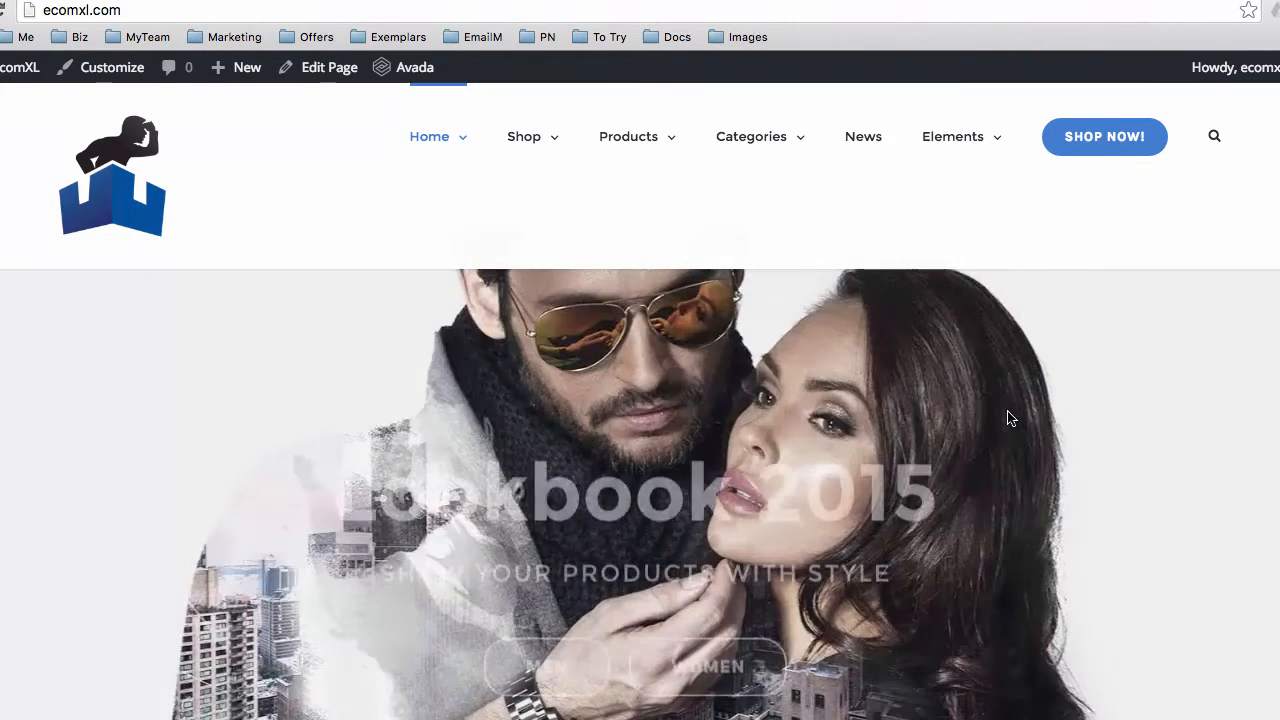
{"action": "left_click", "coordinate": [135, 718]}
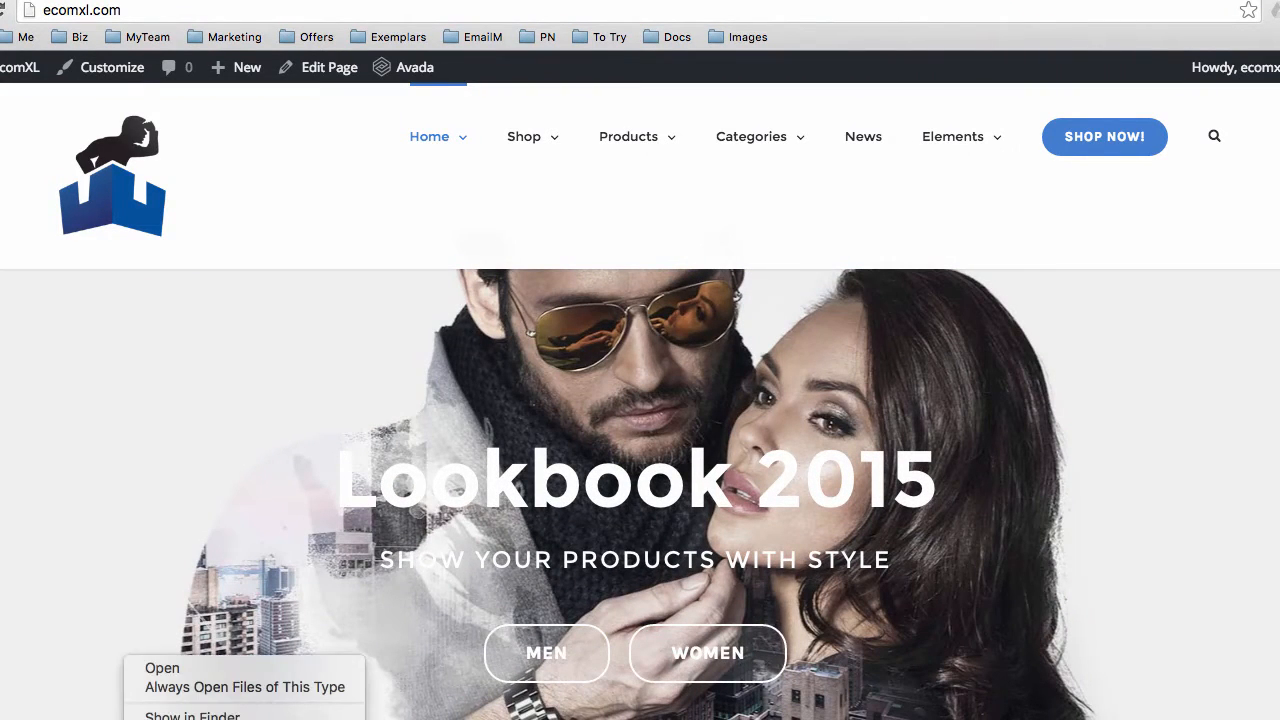
{"action": "left_click", "coordinate": [192, 716]}
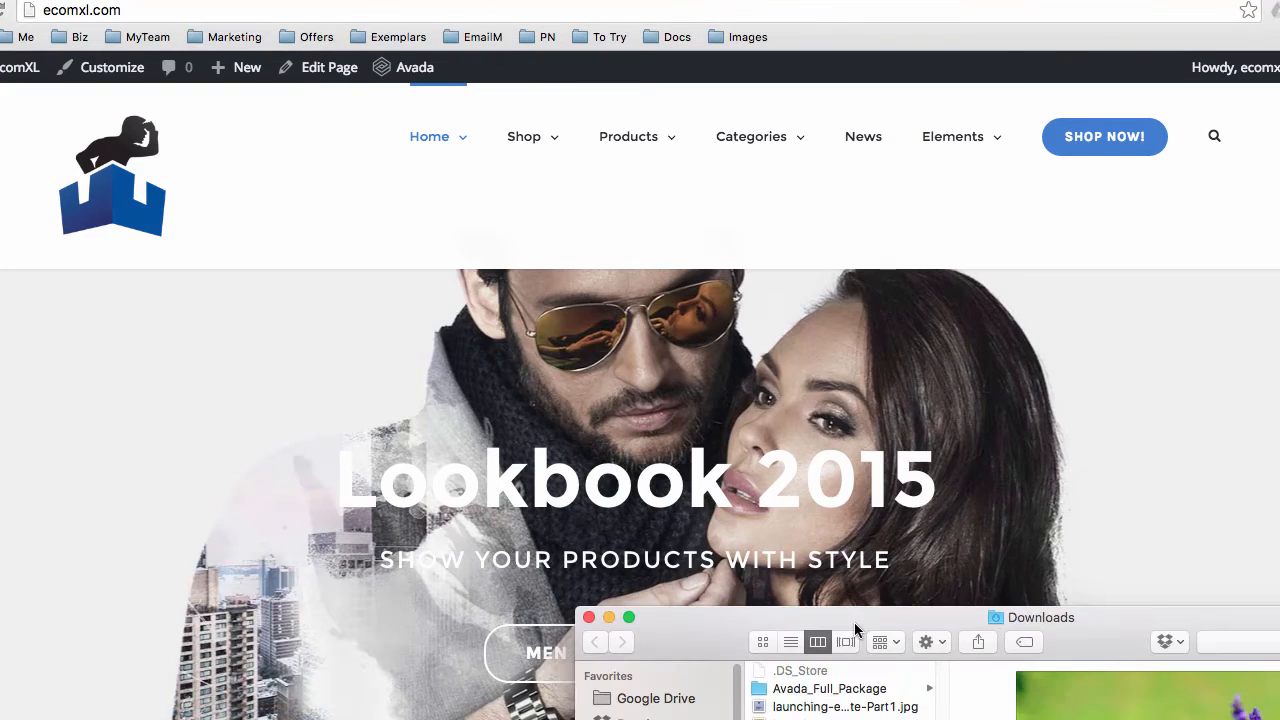
{"action": "left_click_drag", "start_coordinate": [857, 624], "coordinate": [430, 160]}
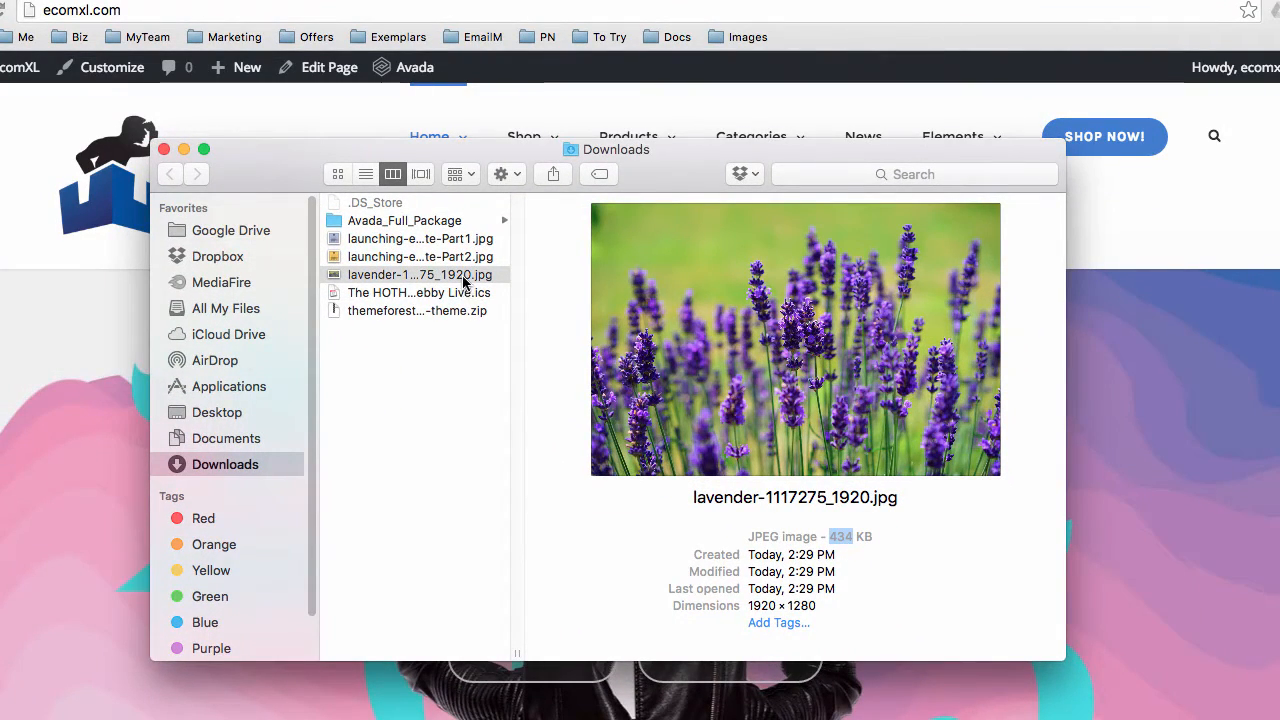
{"action": "left_click_drag", "start_coordinate": [831, 536], "coordinate": [874, 538]}
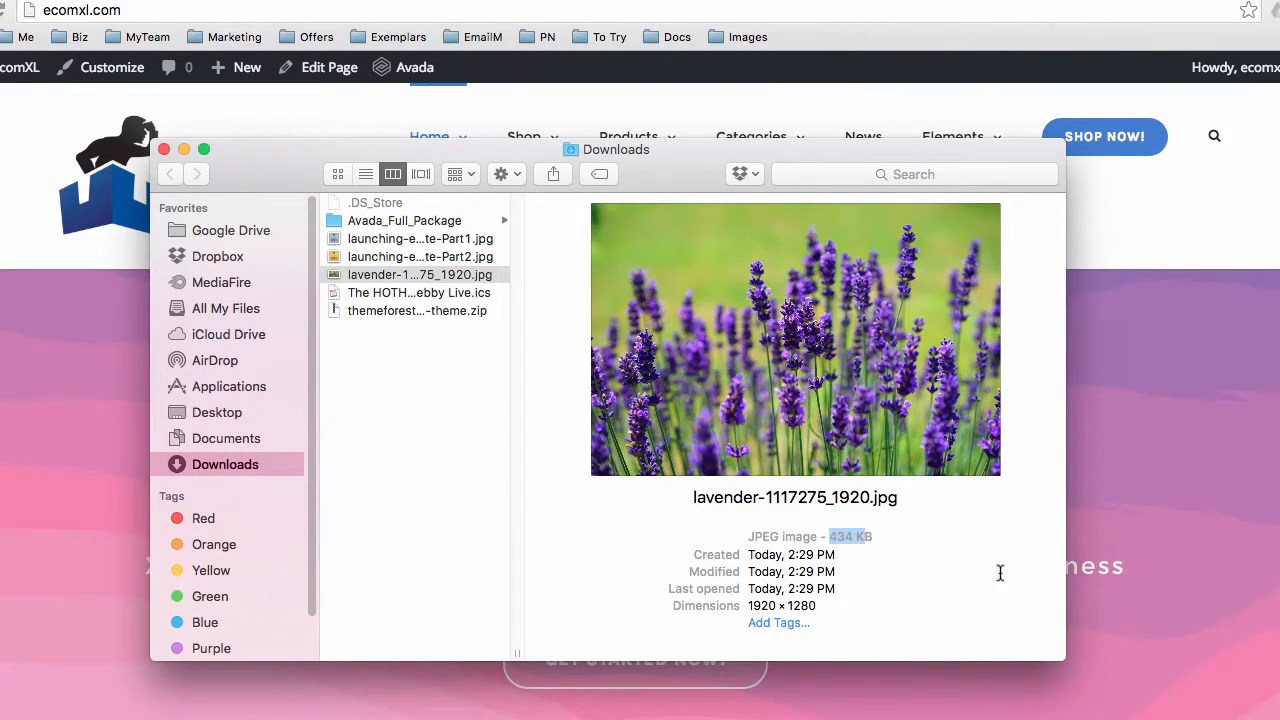
{"action": "left_click_drag", "start_coordinate": [505, 154], "coordinate": [327, 12]}
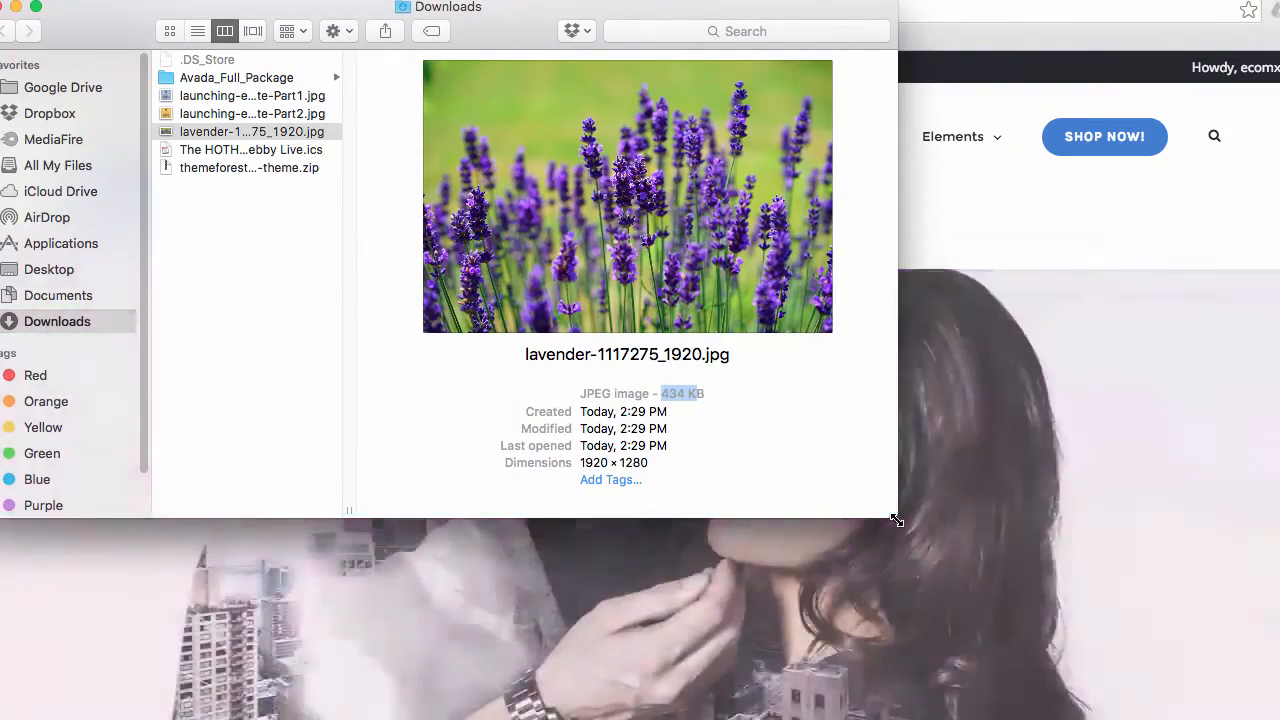
{"action": "left_click_drag", "start_coordinate": [894, 520], "coordinate": [1180, 606]}
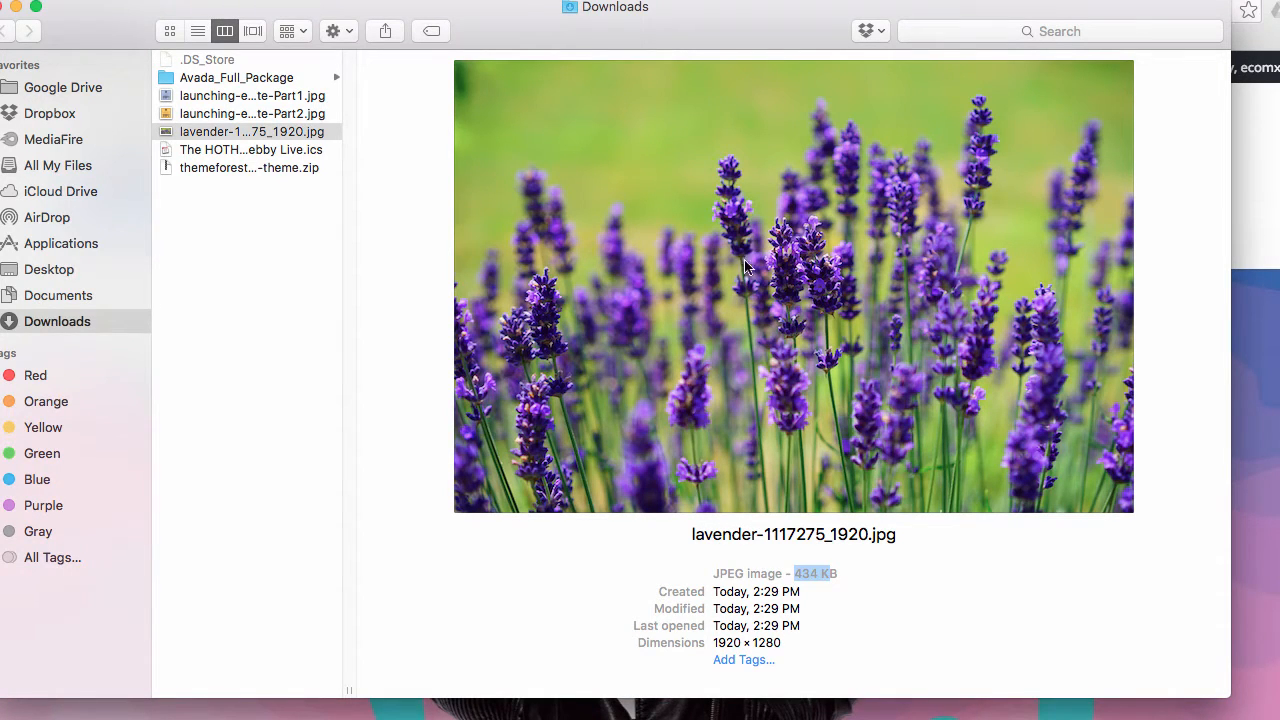
{"action": "left_click", "coordinate": [836, 571]}
{"action": "left_click_drag", "start_coordinate": [796, 572], "coordinate": [820, 580]}
{"action": "left_click_drag", "start_coordinate": [577, 31], "coordinate": [996, 595]}
Open lavender-1117275_1920.jpg from Downloads in Pixlr Editor as a 1920×1280 image
{"action": "left_click", "coordinate": [994, 283]}
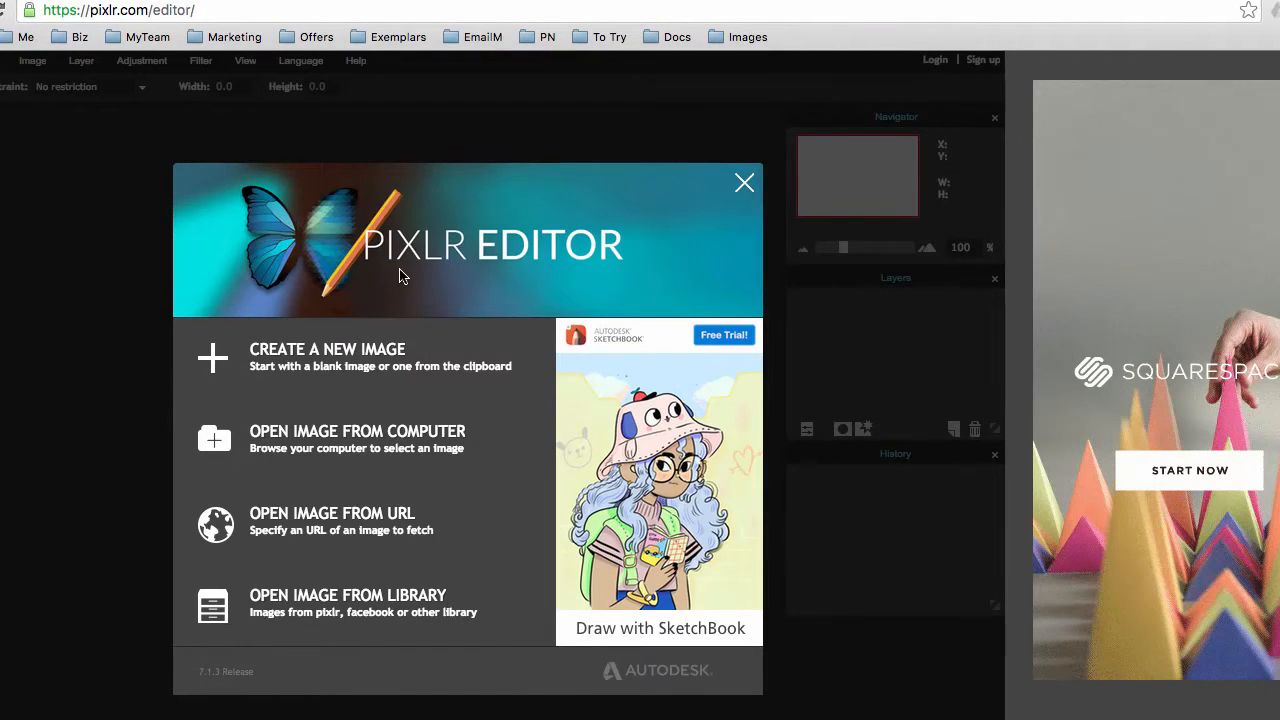
{"action": "left_click", "coordinate": [335, 436]}
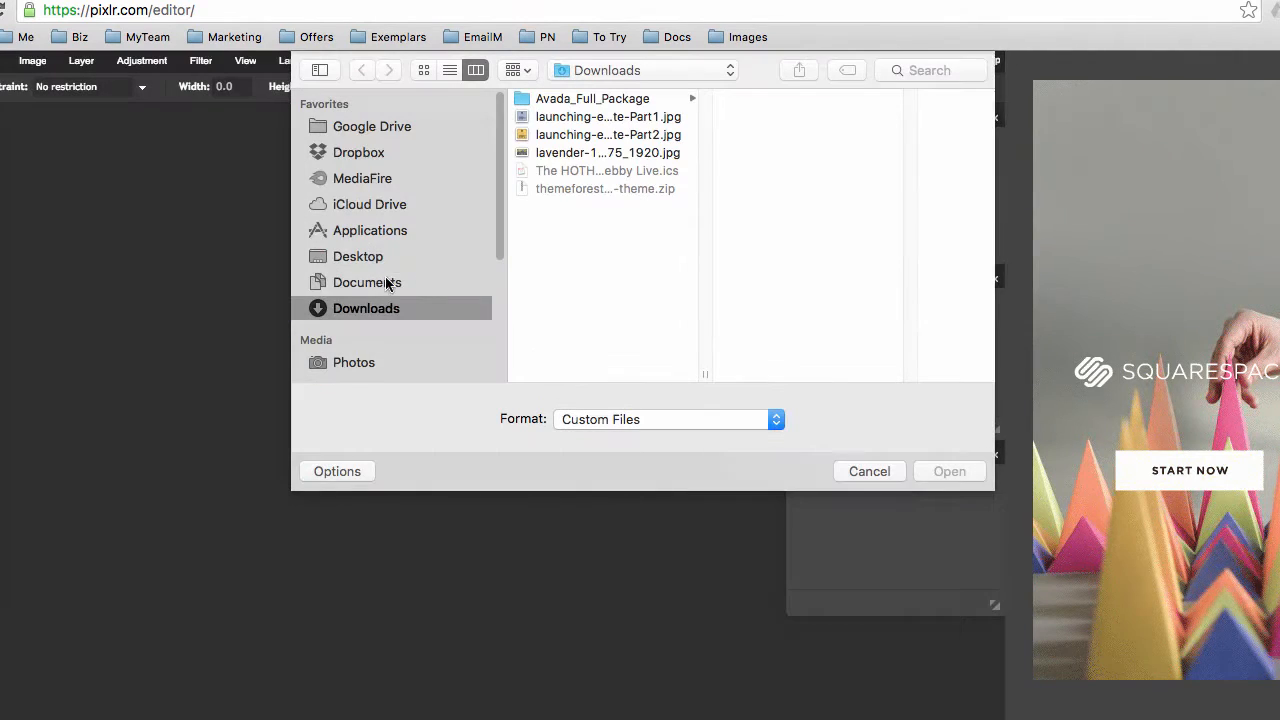
{"action": "left_click", "coordinate": [574, 154]}
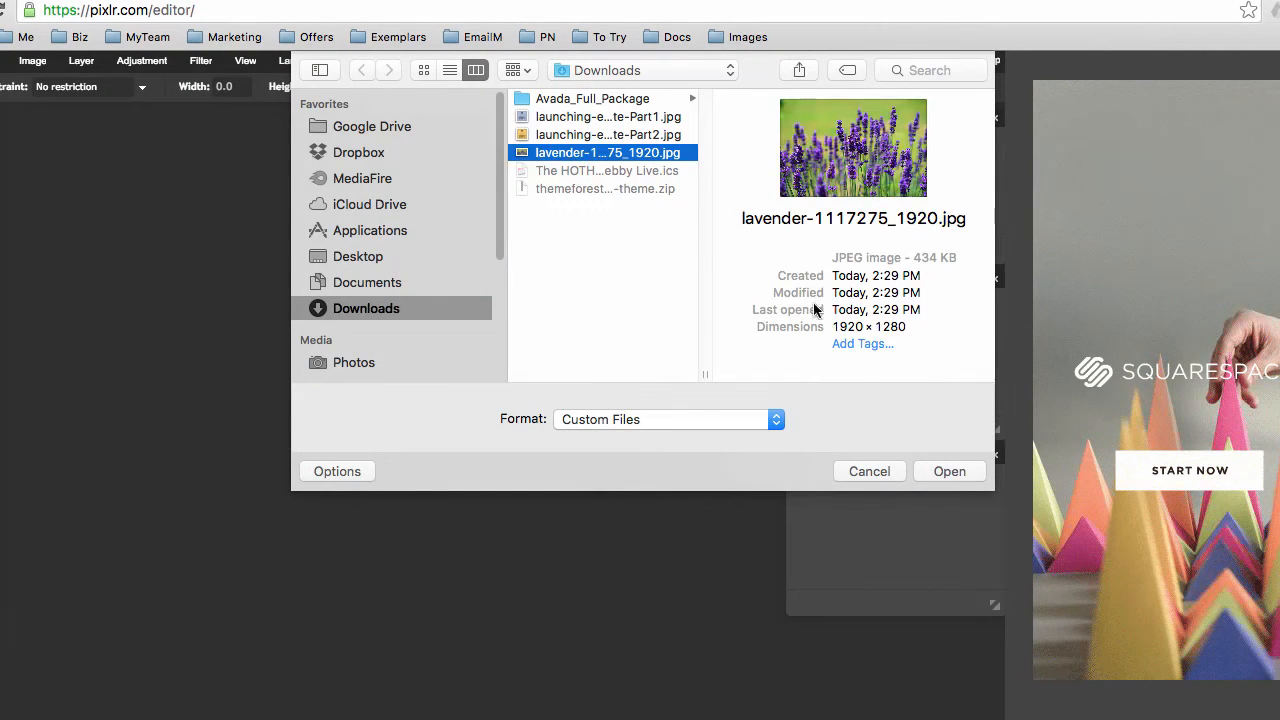
{"action": "left_click", "coordinate": [929, 468]}
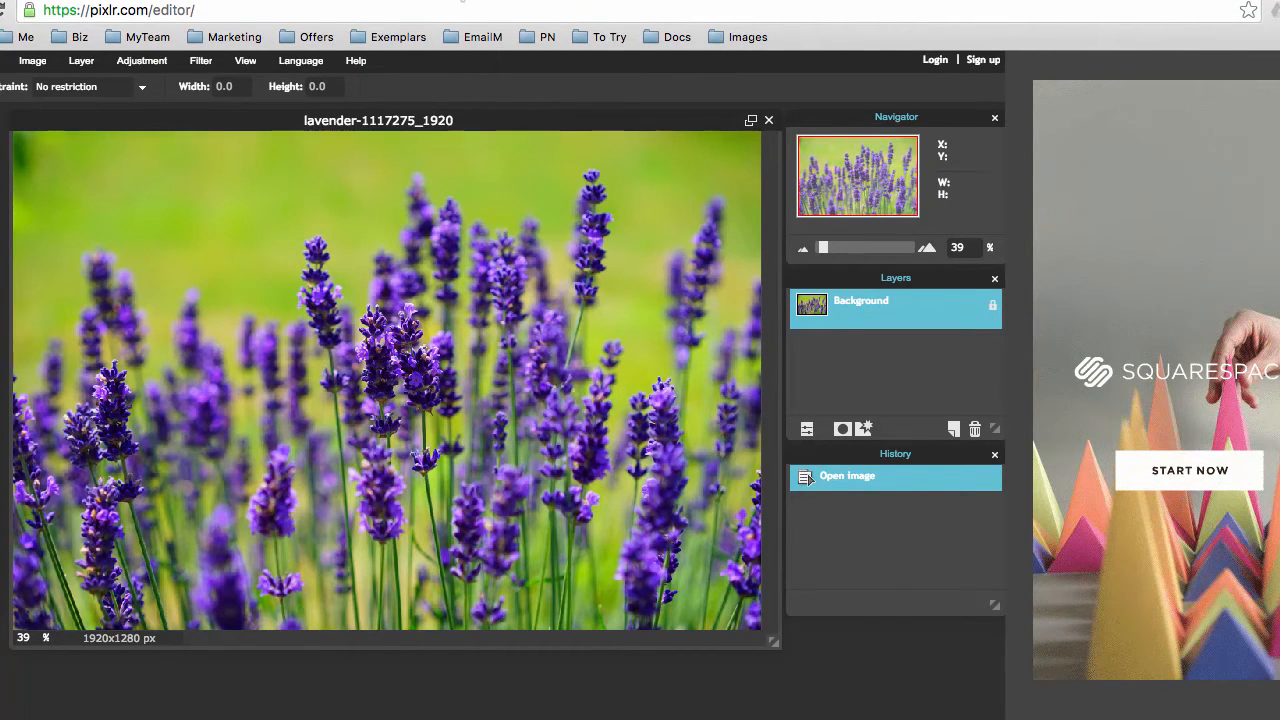
{"action": "left_click", "coordinate": [470, 1]}
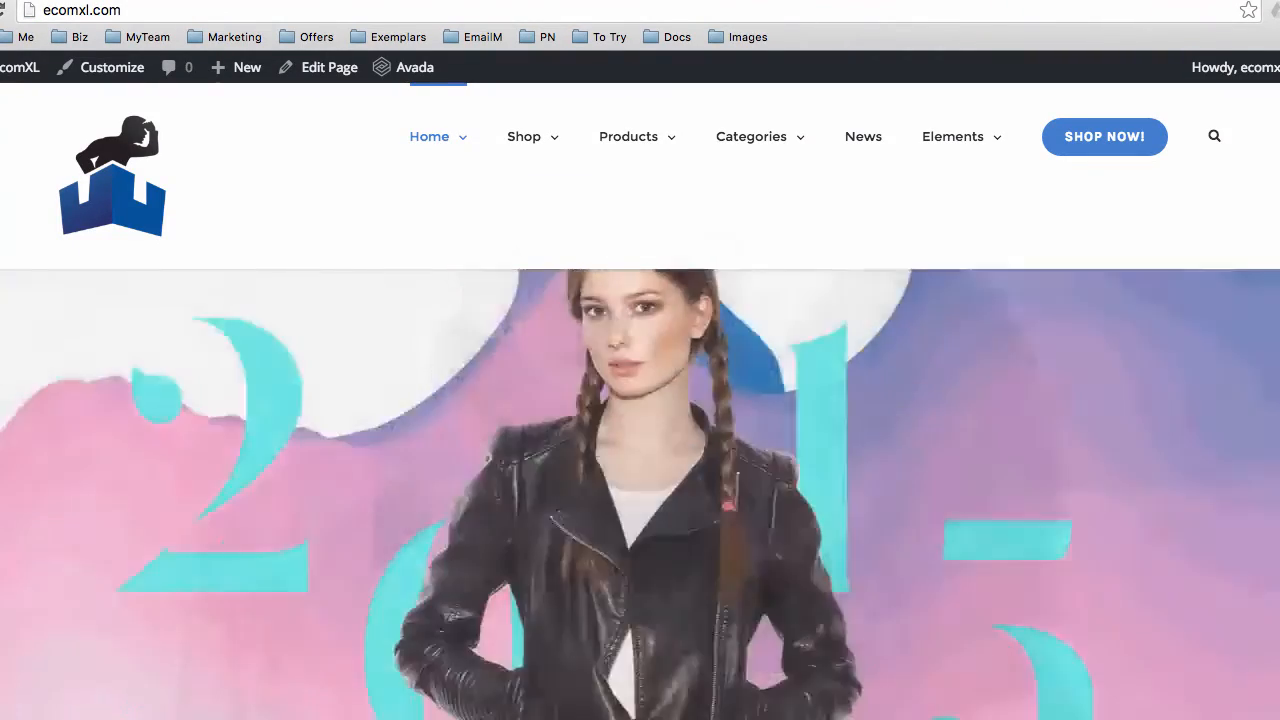
Start saving the lavender image in Pixlr and drag the JPEG quality down from 80
{"action": "left_click", "coordinate": [600, 1]}
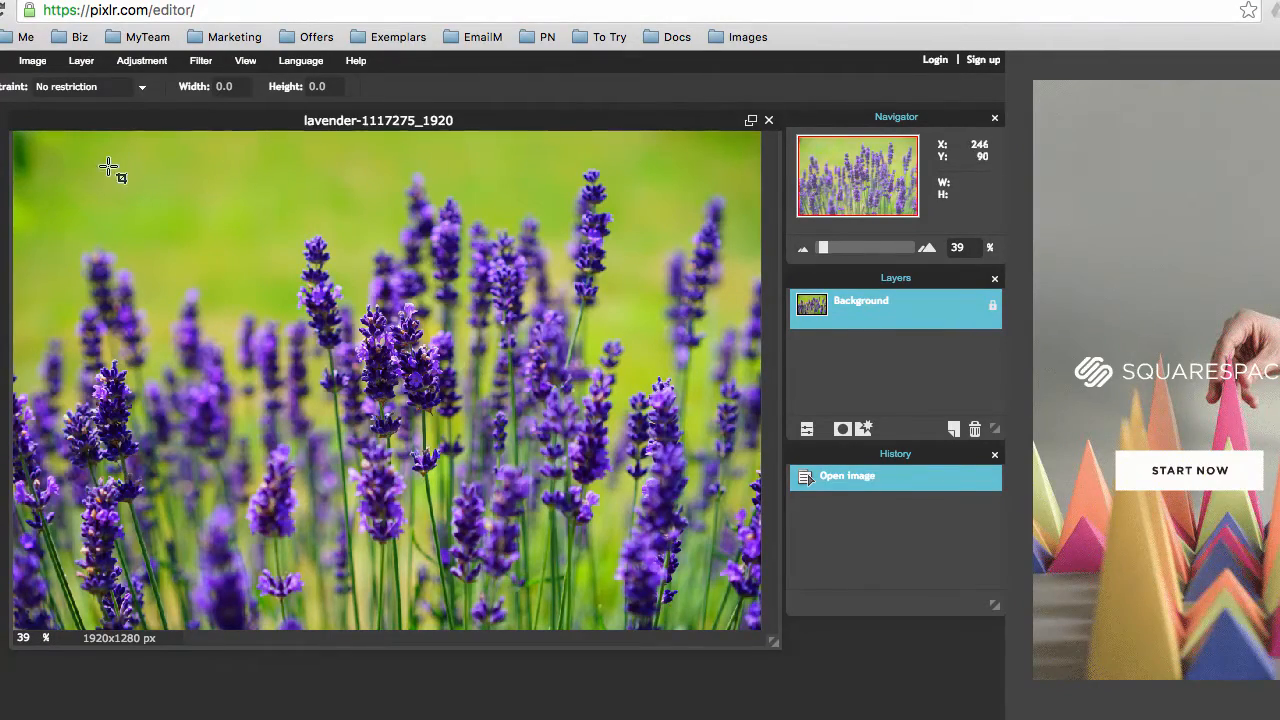
{"action": "left_click", "coordinate": [0, 61]}
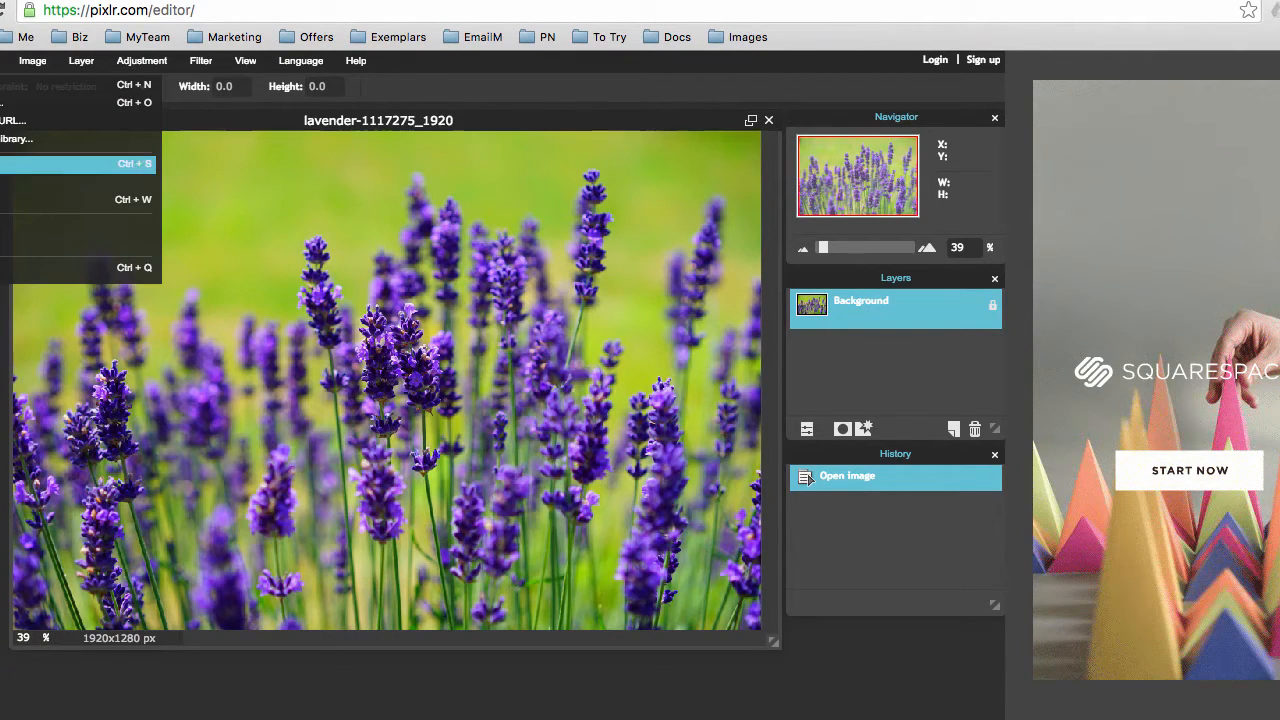
{"action": "left_click", "coordinate": [5, 163]}
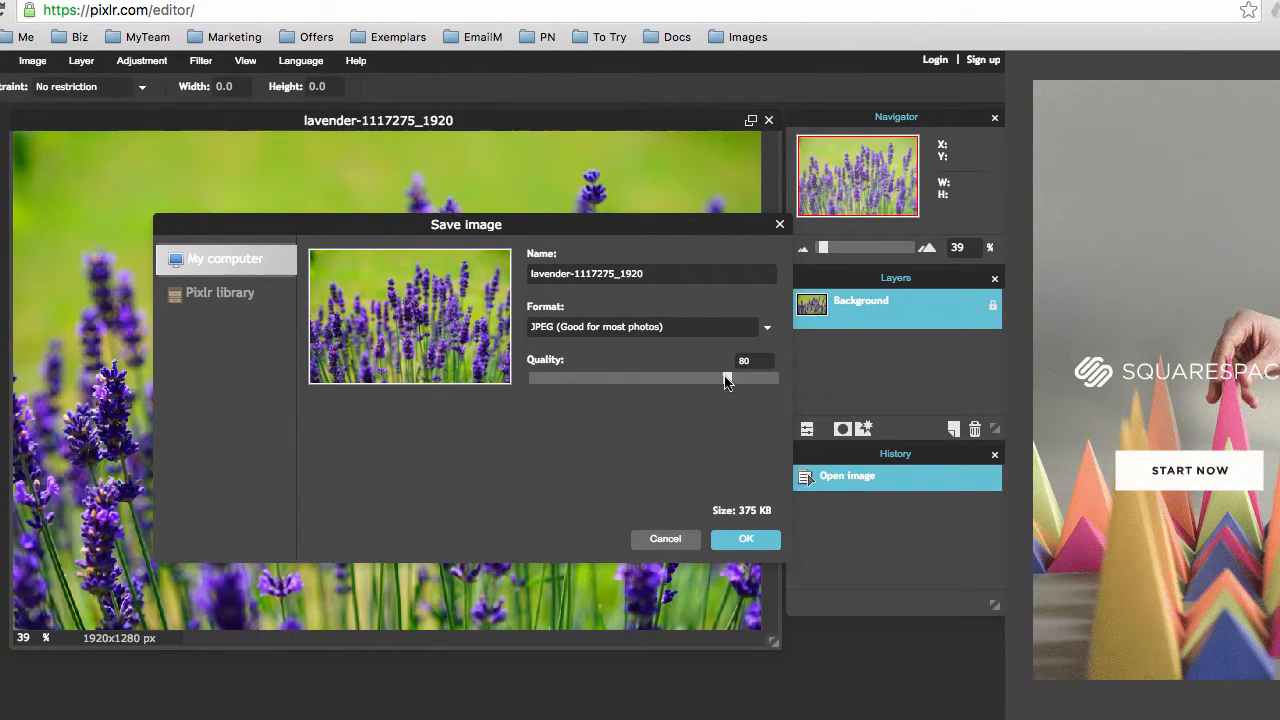
{"action": "left_click_drag", "start_coordinate": [726, 385], "coordinate": [637, 378]}
{"action": "left_click_drag", "start_coordinate": [639, 384], "coordinate": [596, 388]}
{"action": "mouse_move", "coordinate": [597, 382]}
{"action": "left_mouse_down"}
{"action": "mouse_move", "coordinate": [570, 388]}
{"action": "mouse_move", "coordinate": [582, 384]}
{"action": "left_mouse_up"}
Name the file lavender-resized-optimized and save the compressed JPEG to Downloads
{"action": "left_click_drag", "start_coordinate": [579, 275], "coordinate": [691, 281]}
{"action": "key", "text": "BackSpace"}
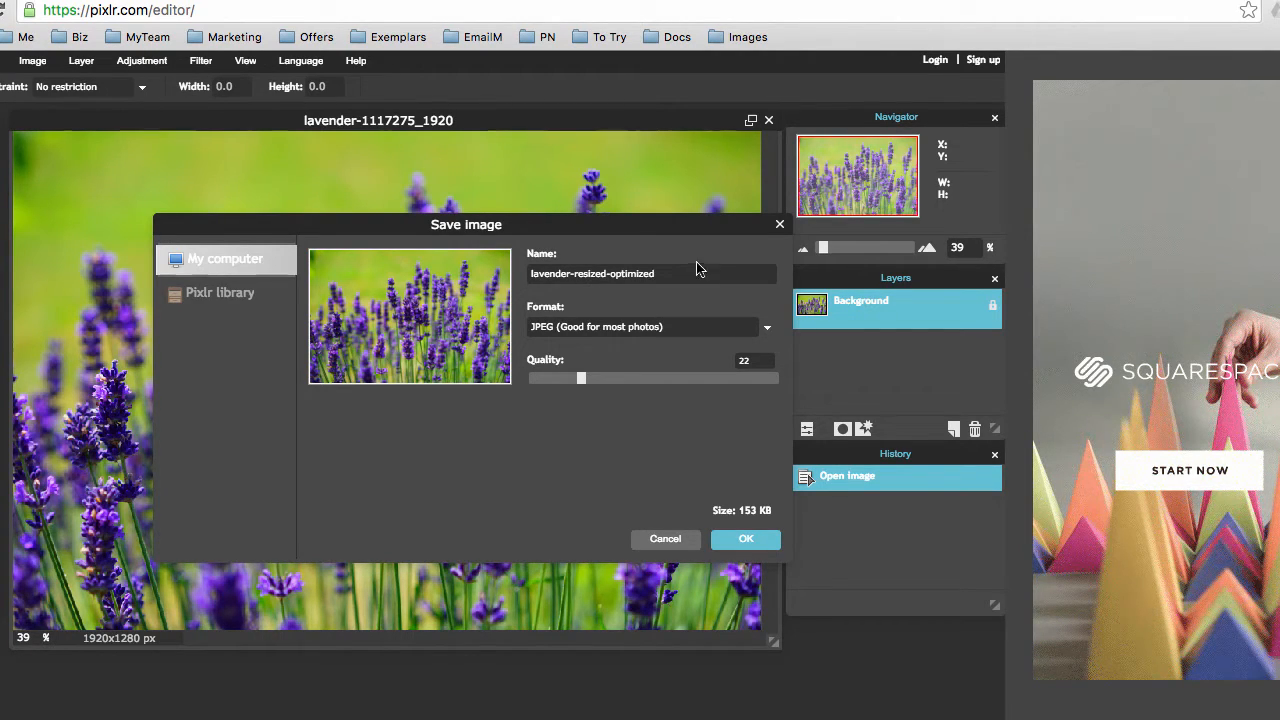
{"action": "left_click", "coordinate": [746, 540]}
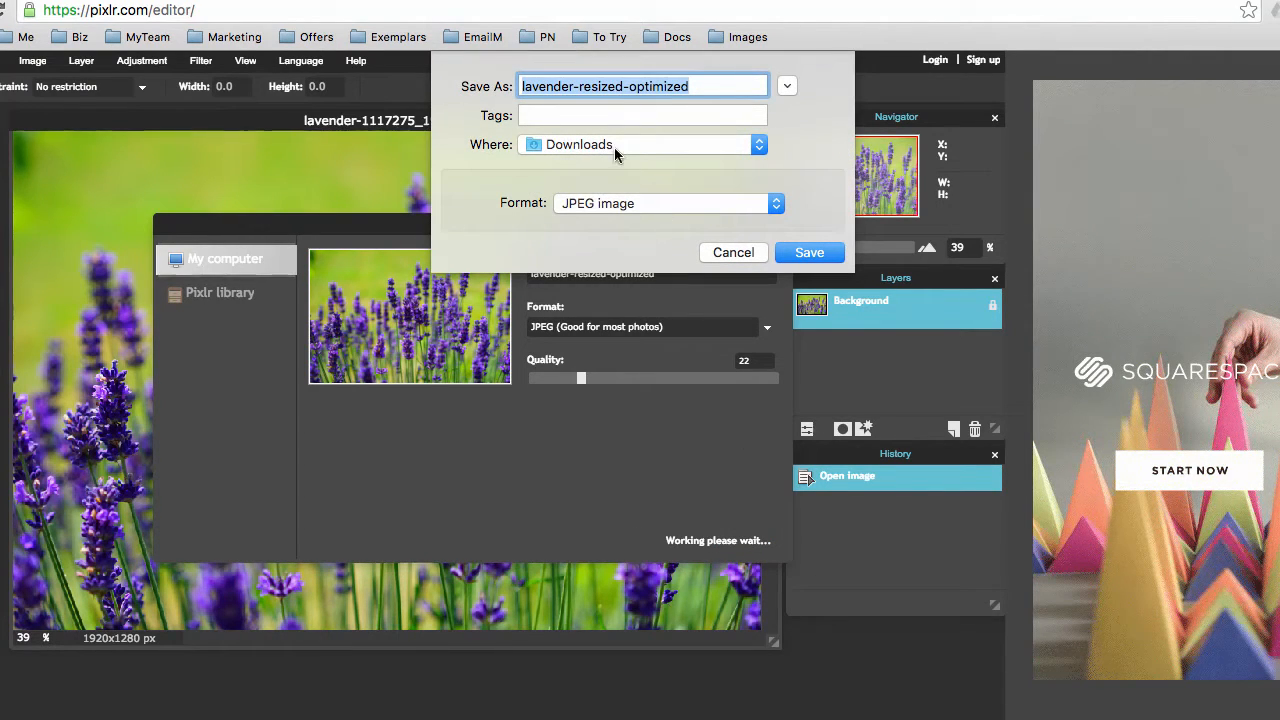
{"action": "left_click", "coordinate": [813, 252]}
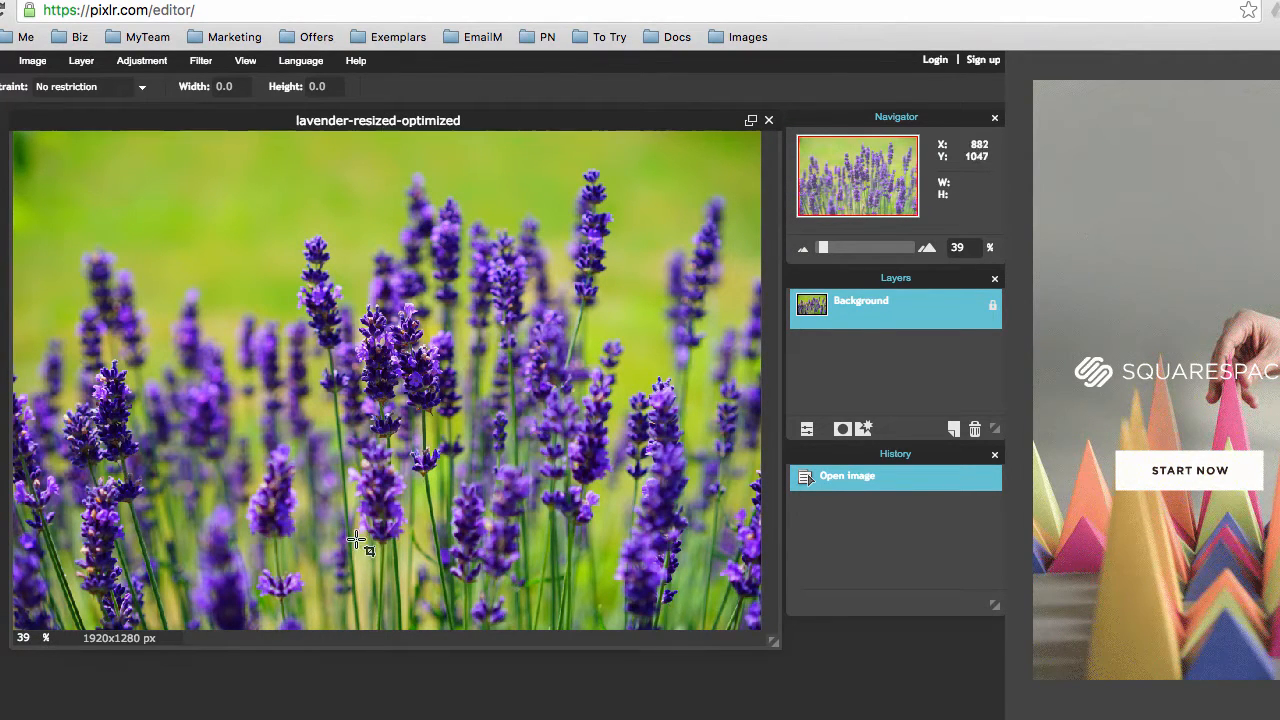
{"action": "left_click", "coordinate": [142, 718]}
{"action": "left_click", "coordinate": [150, 716]}
{"action": "left_click_drag", "start_coordinate": [546, 502], "coordinate": [63, 20]}
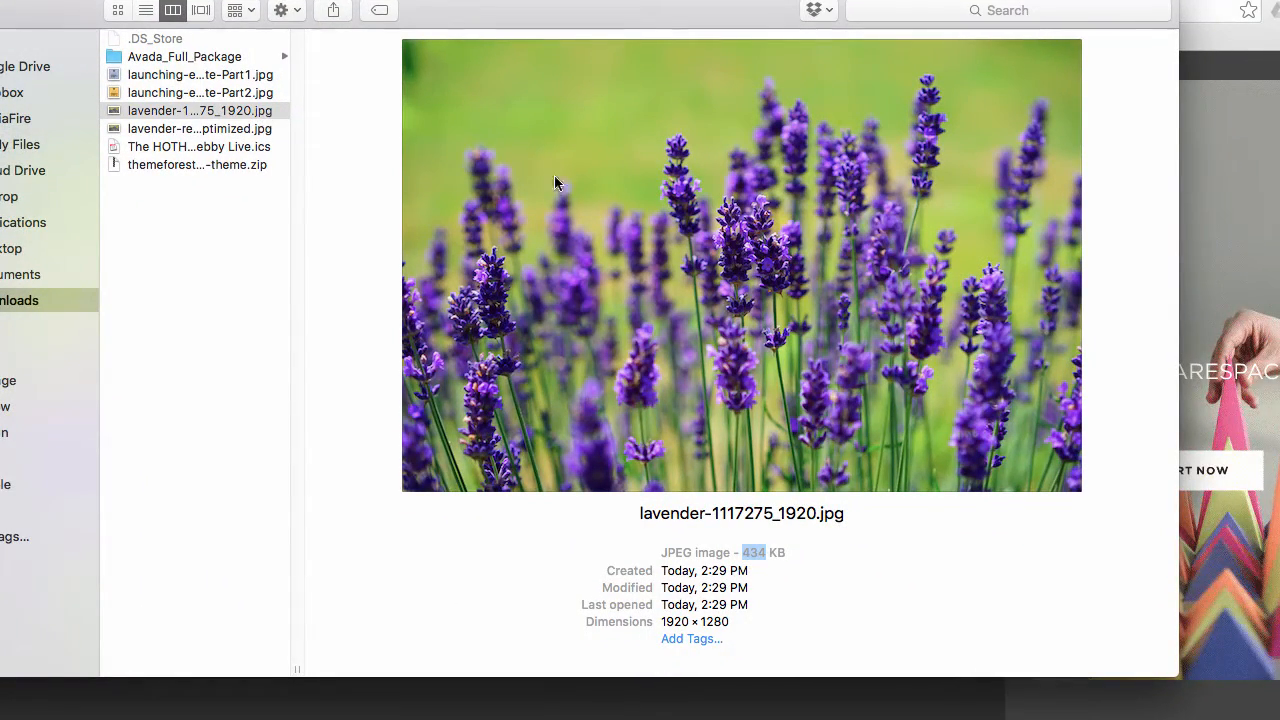
{"action": "left_click", "coordinate": [238, 133]}
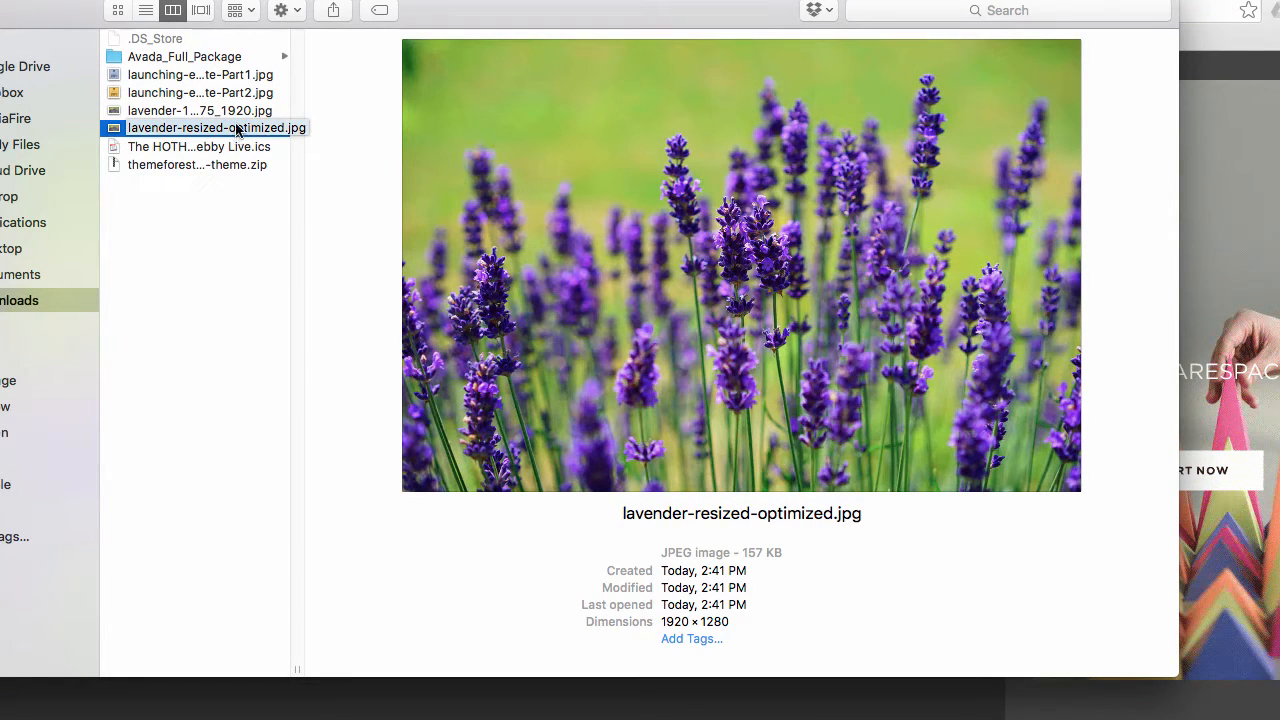
{"action": "left_click", "coordinate": [229, 111]}
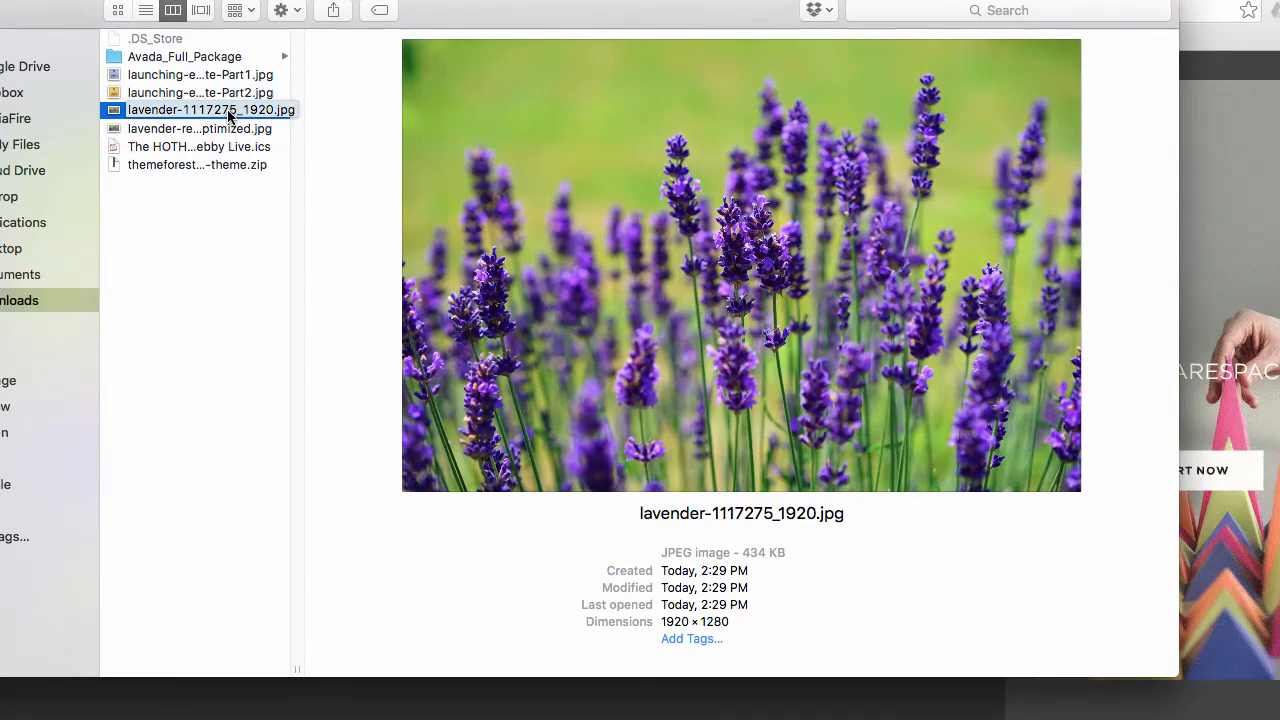
{"action": "left_click", "coordinate": [233, 128]}
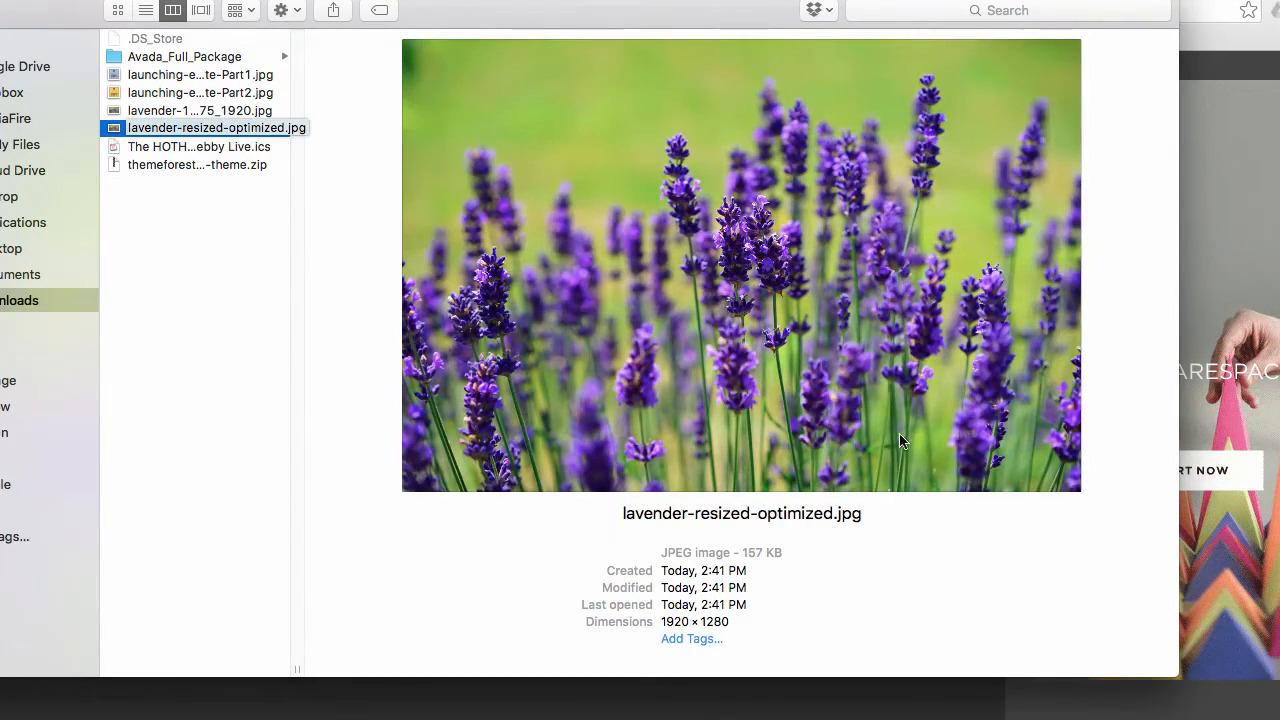
{"action": "left_click_drag", "start_coordinate": [1168, 666], "coordinate": [1279, 719]}
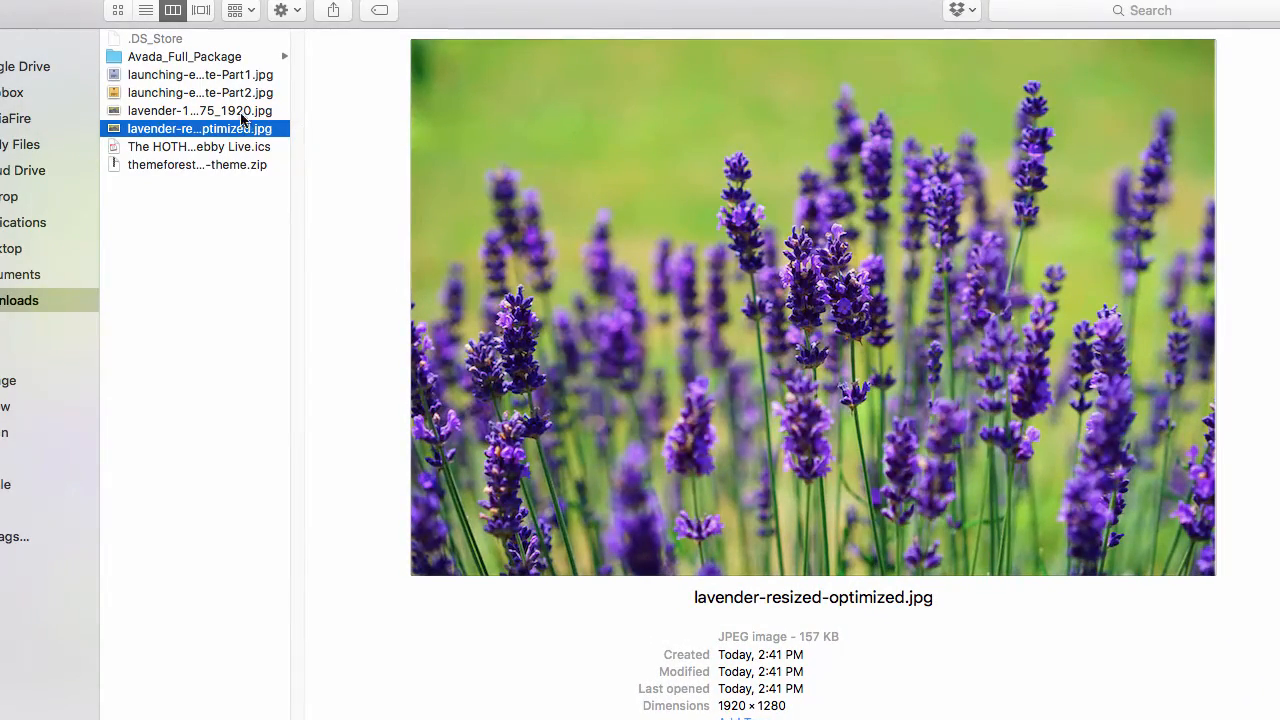
{"action": "left_click_drag", "start_coordinate": [77, 3], "coordinate": [836, 374]}
{"action": "left_click", "coordinate": [504, 235]}
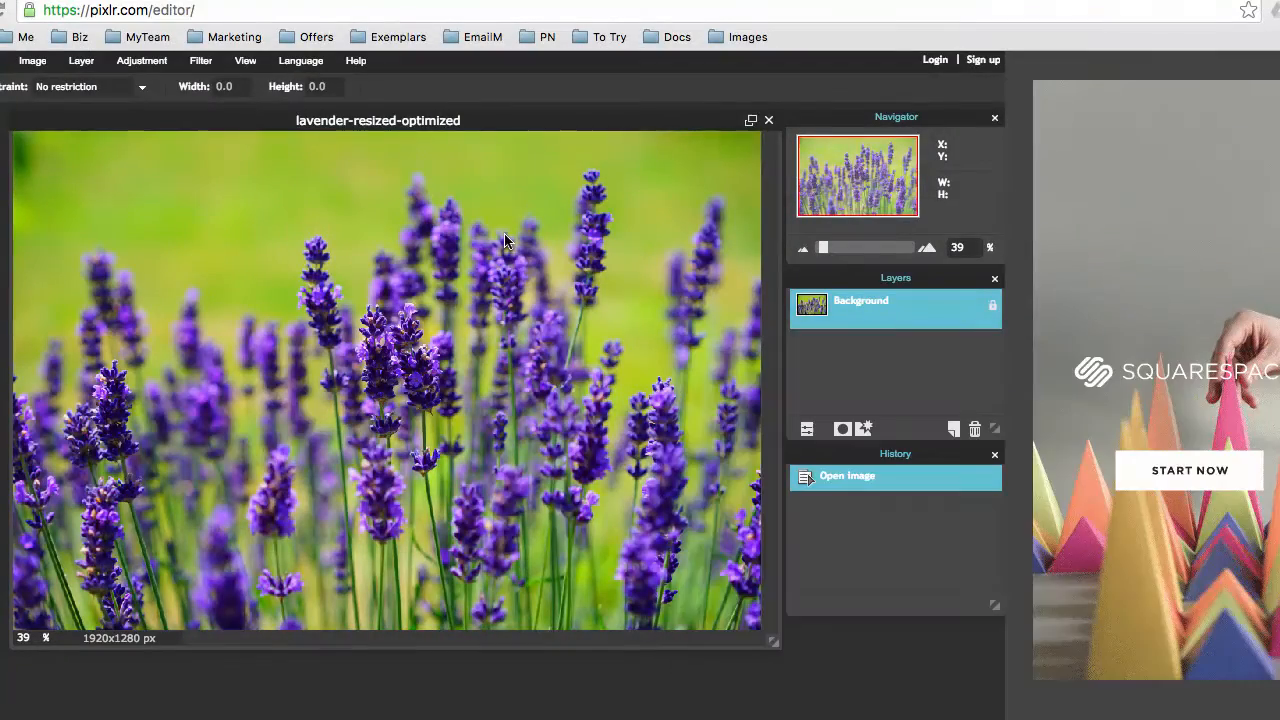
Save another copy as lavender-resized-optimized-2 at JPEG quality 9 to Downloads
{"action": "left_click_drag", "start_coordinate": [281, 118], "coordinate": [280, 120]}
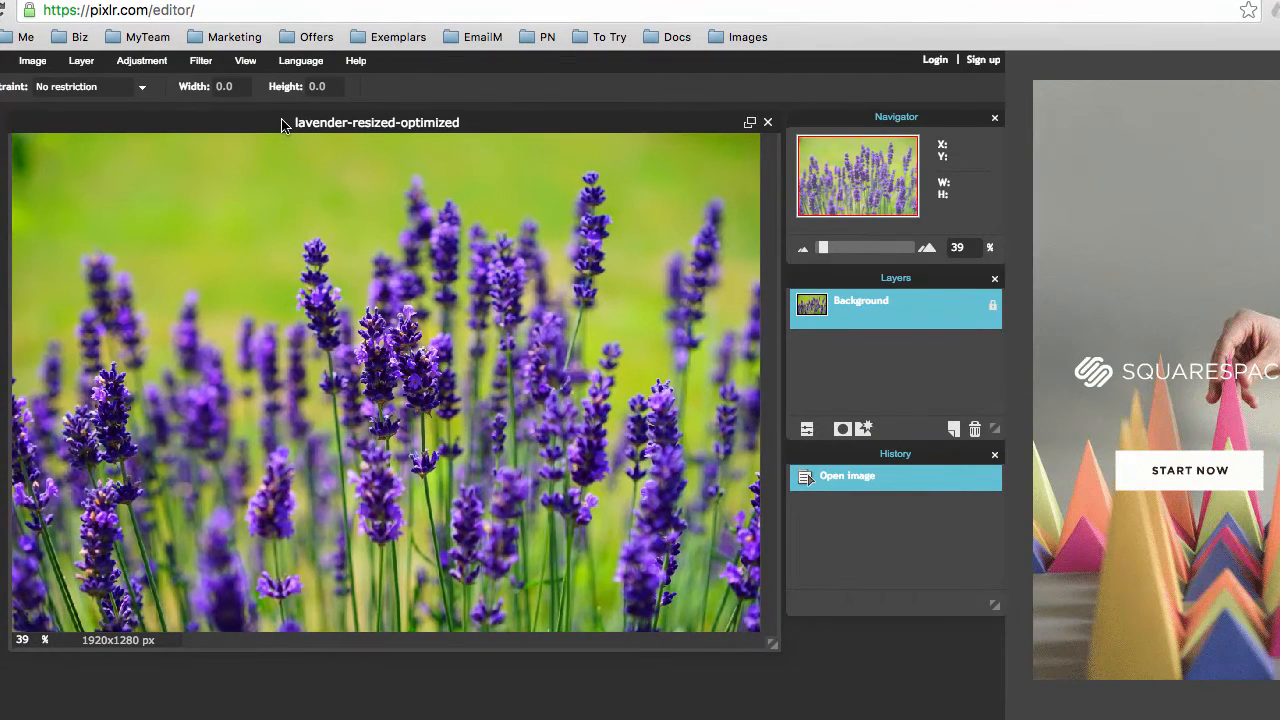
{"action": "left_click", "coordinate": [1, 61]}
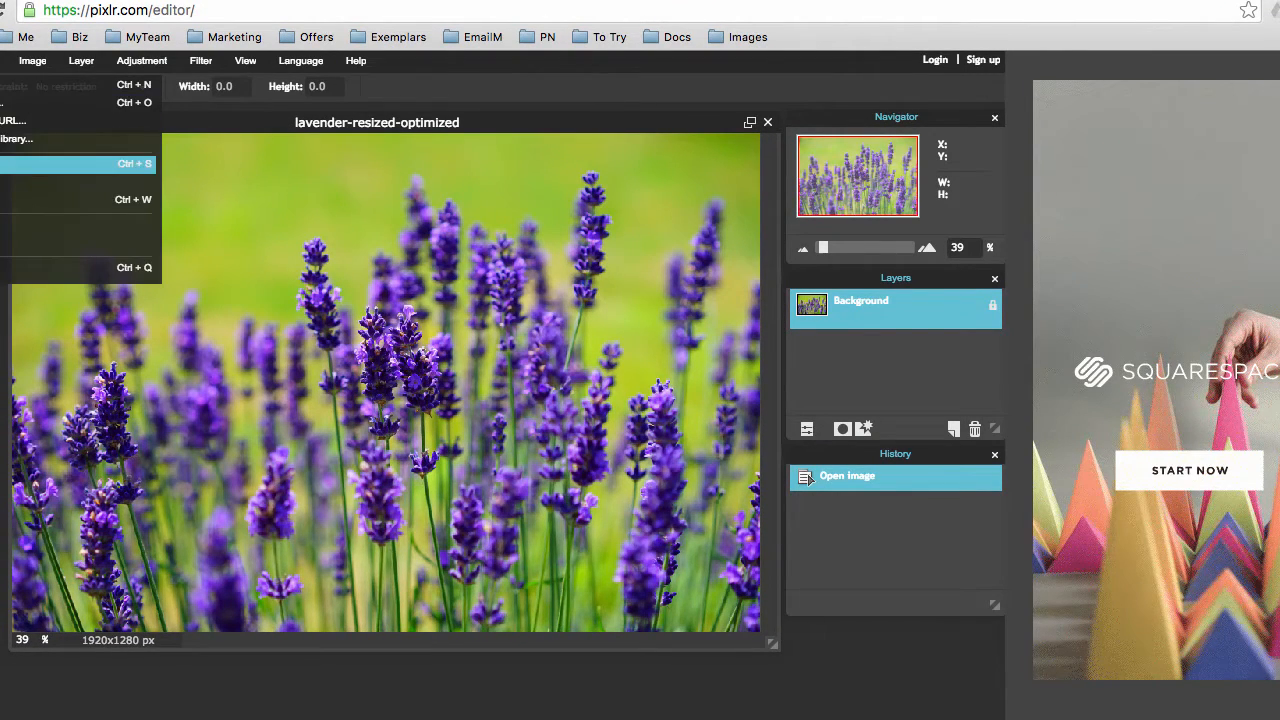
{"action": "left_click", "coordinate": [5, 165]}
{"action": "left_click_drag", "start_coordinate": [726, 378], "coordinate": [548, 378]}
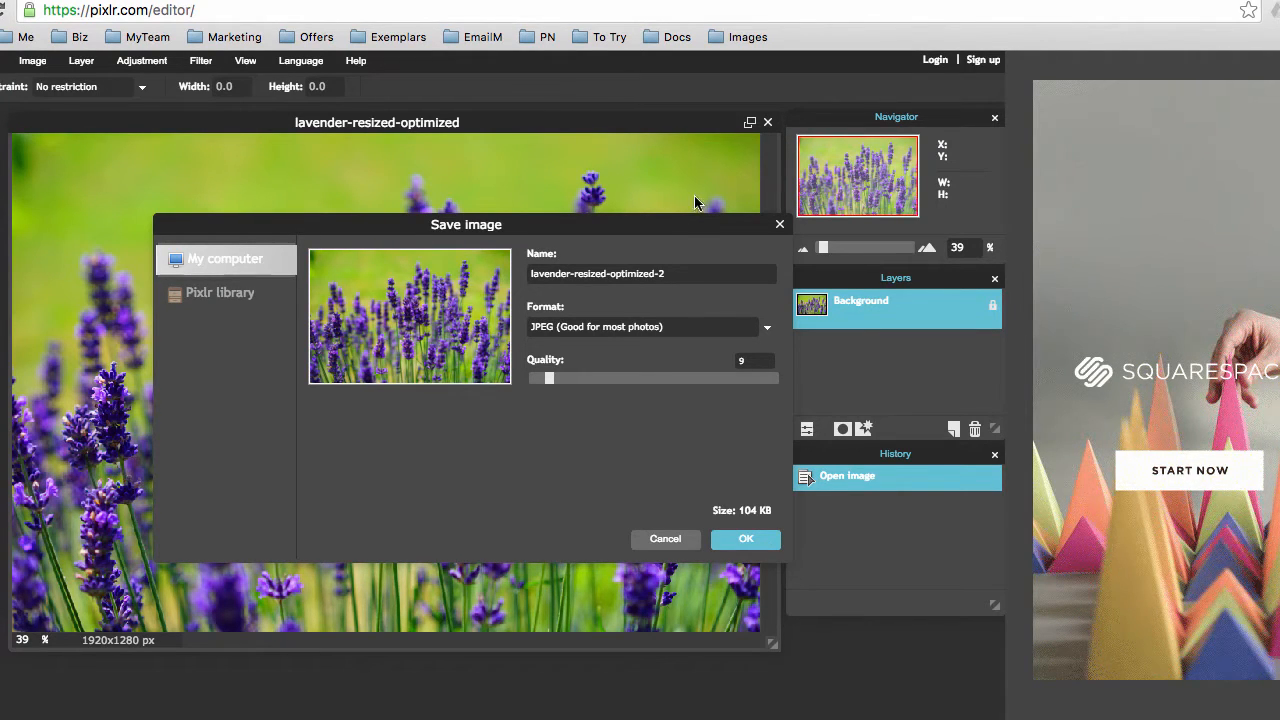
{"action": "left_click", "coordinate": [749, 541]}
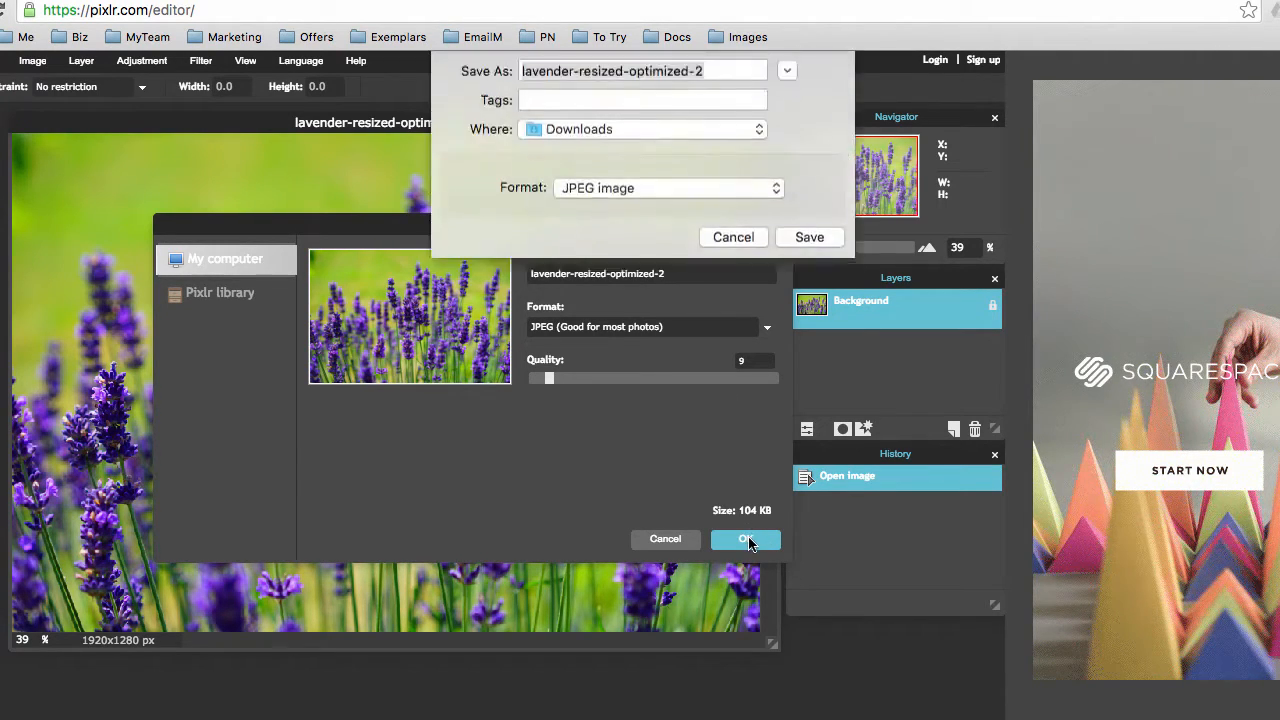
{"action": "left_click", "coordinate": [800, 252]}
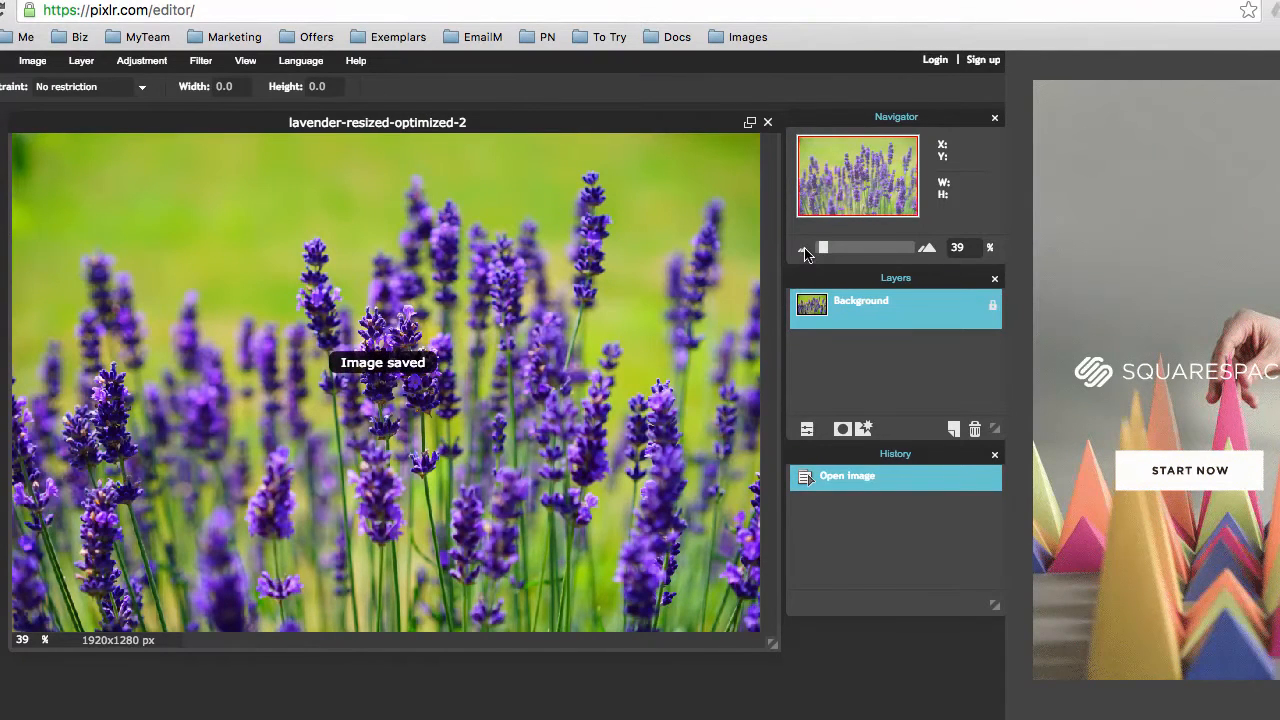
{"action": "left_click", "coordinate": [145, 719]}
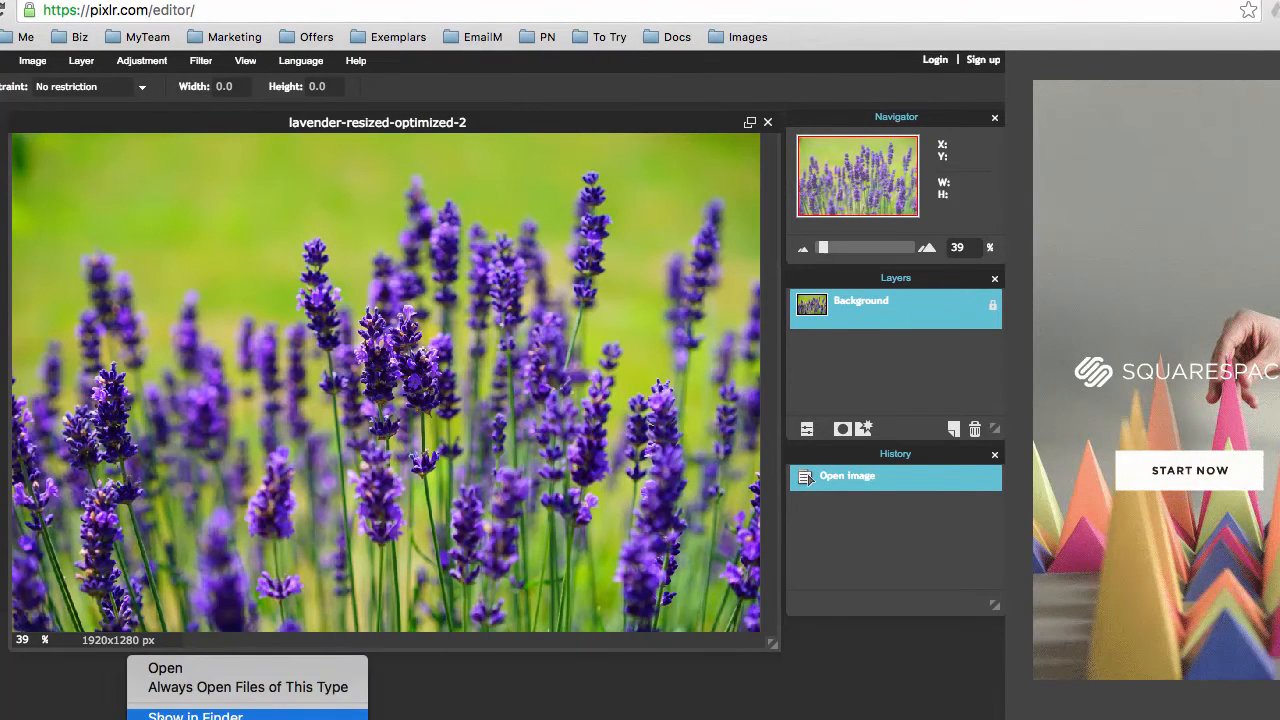
Compare the three lavender JPEGs in Finder: 434 KB original, 157 KB and 107 KB copies
{"action": "left_click", "coordinate": [195, 716]}
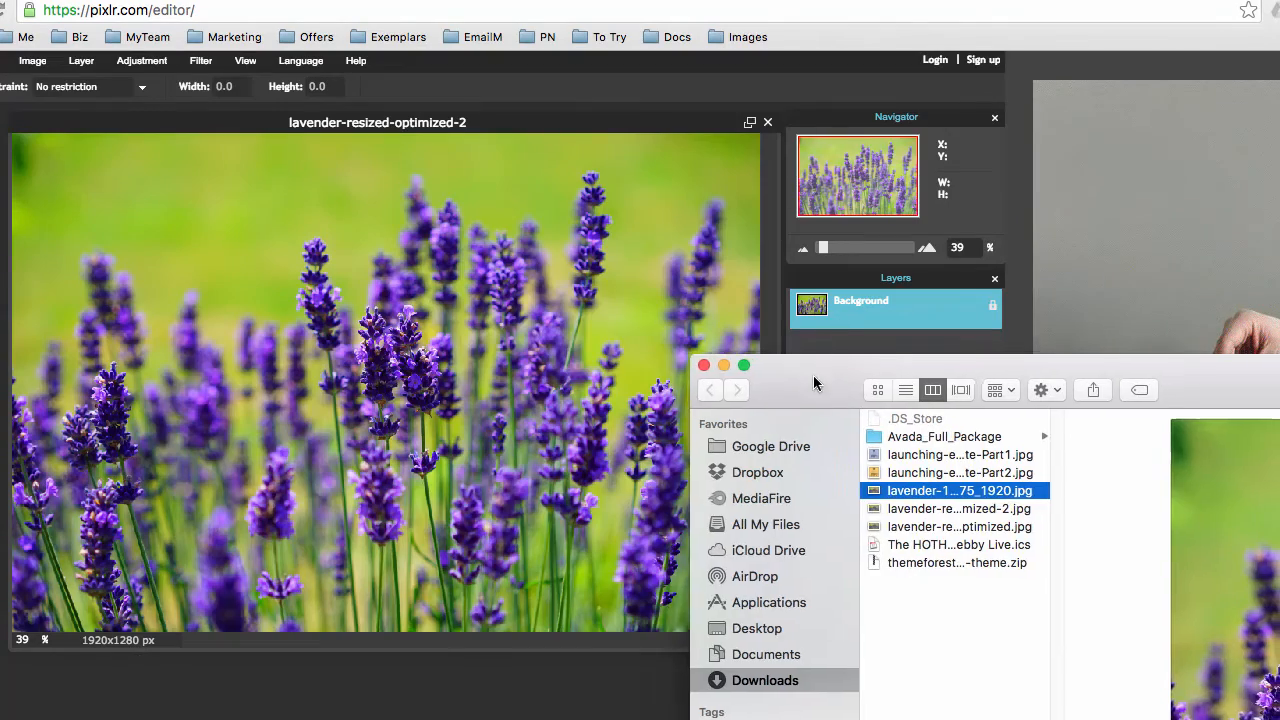
{"action": "double_click", "coordinate": [813, 375]}
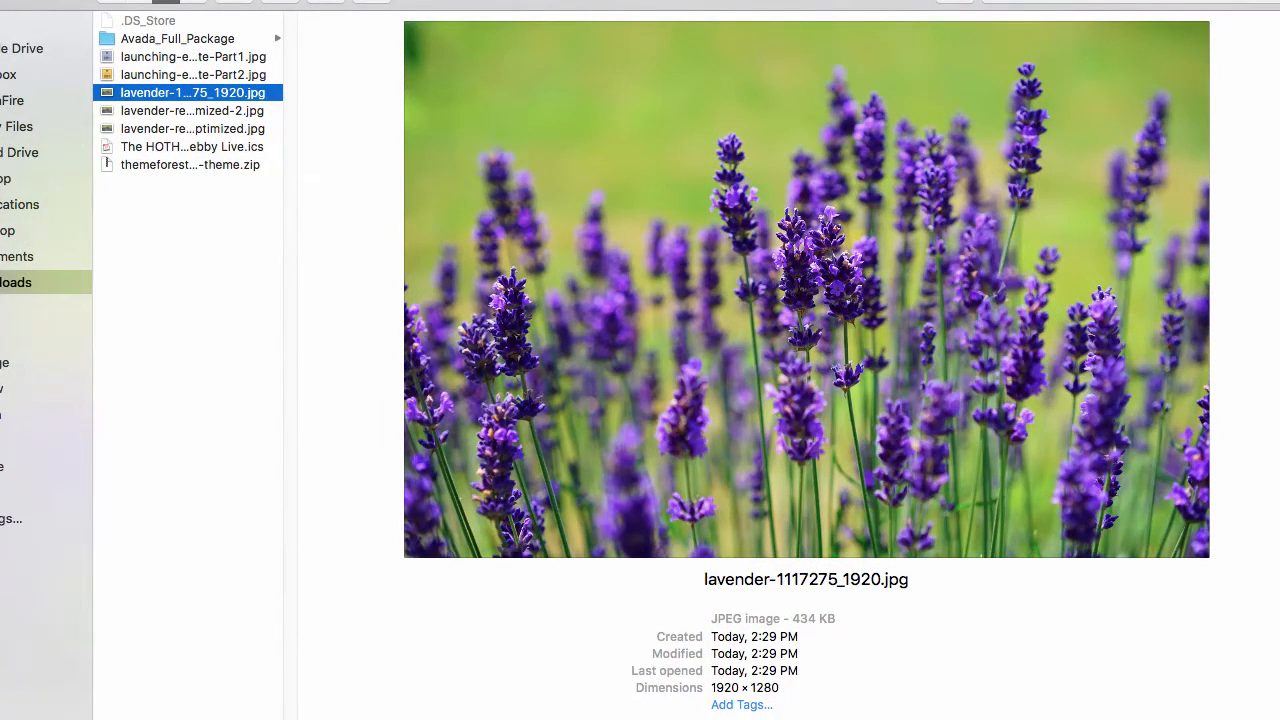
{"action": "left_click_drag", "start_coordinate": [290, 718], "coordinate": [431, 718]}
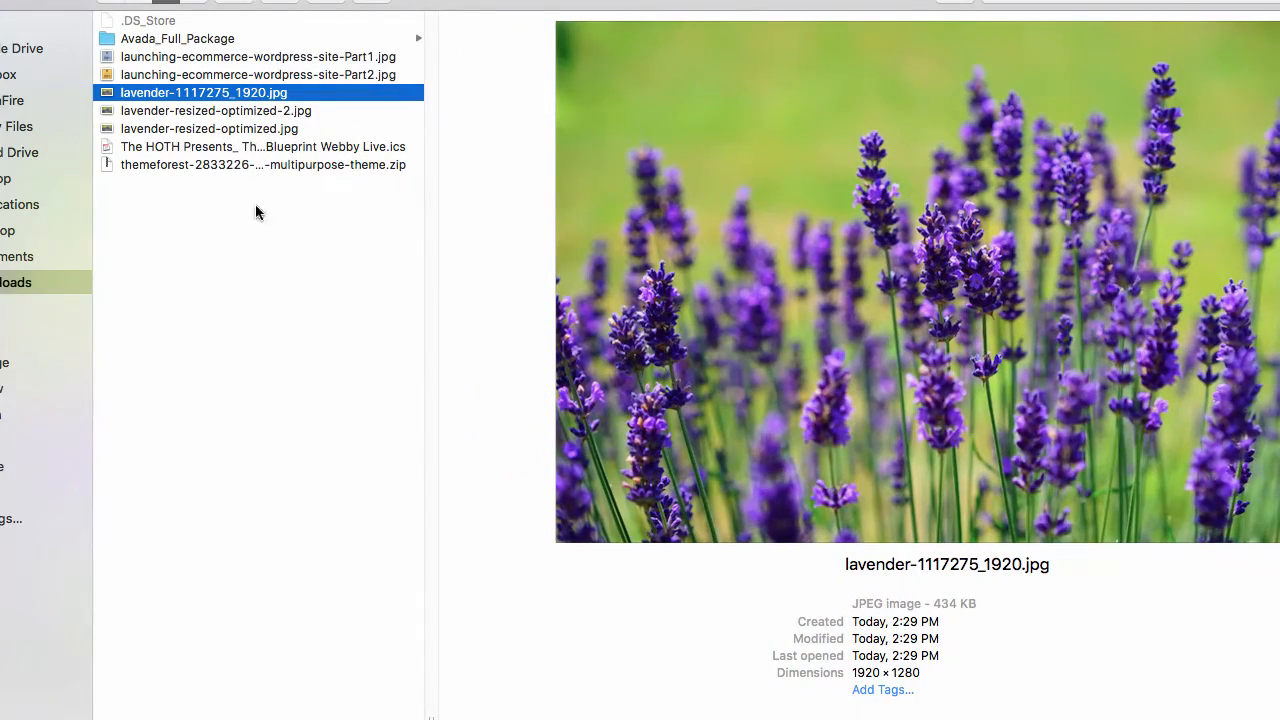
{"action": "left_click", "coordinate": [253, 112]}
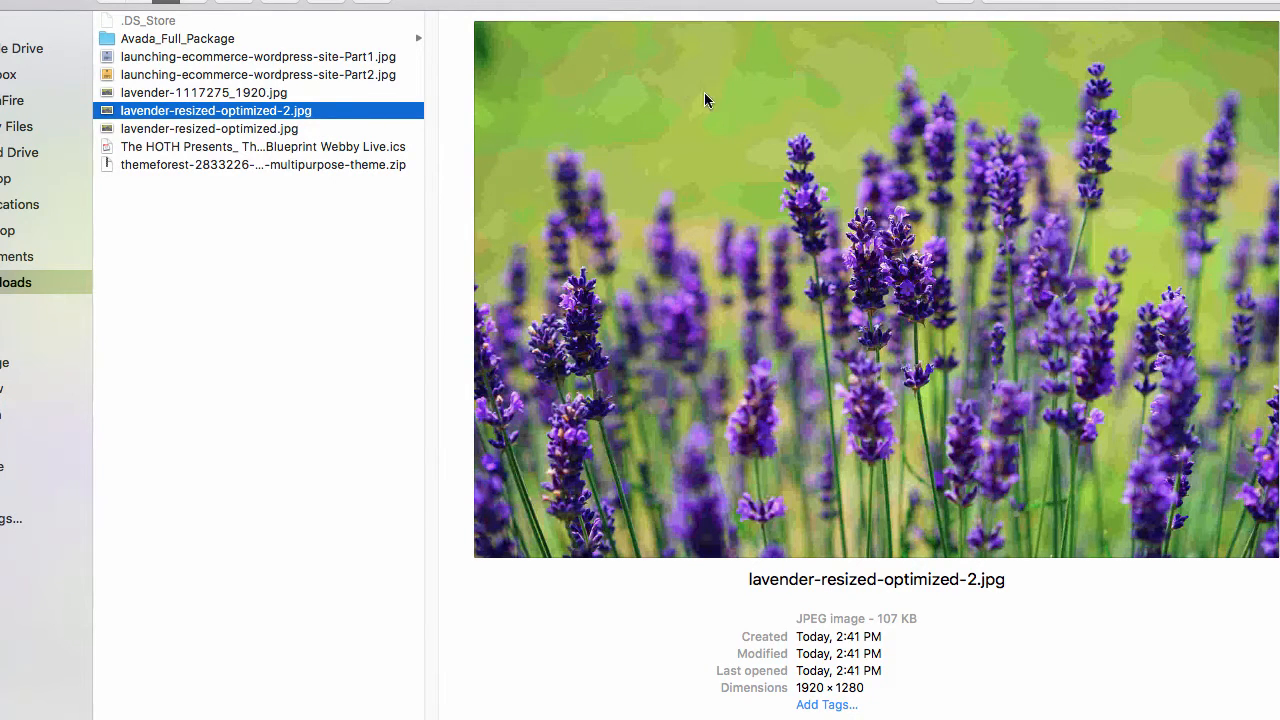
{"action": "left_click", "coordinate": [262, 94]}
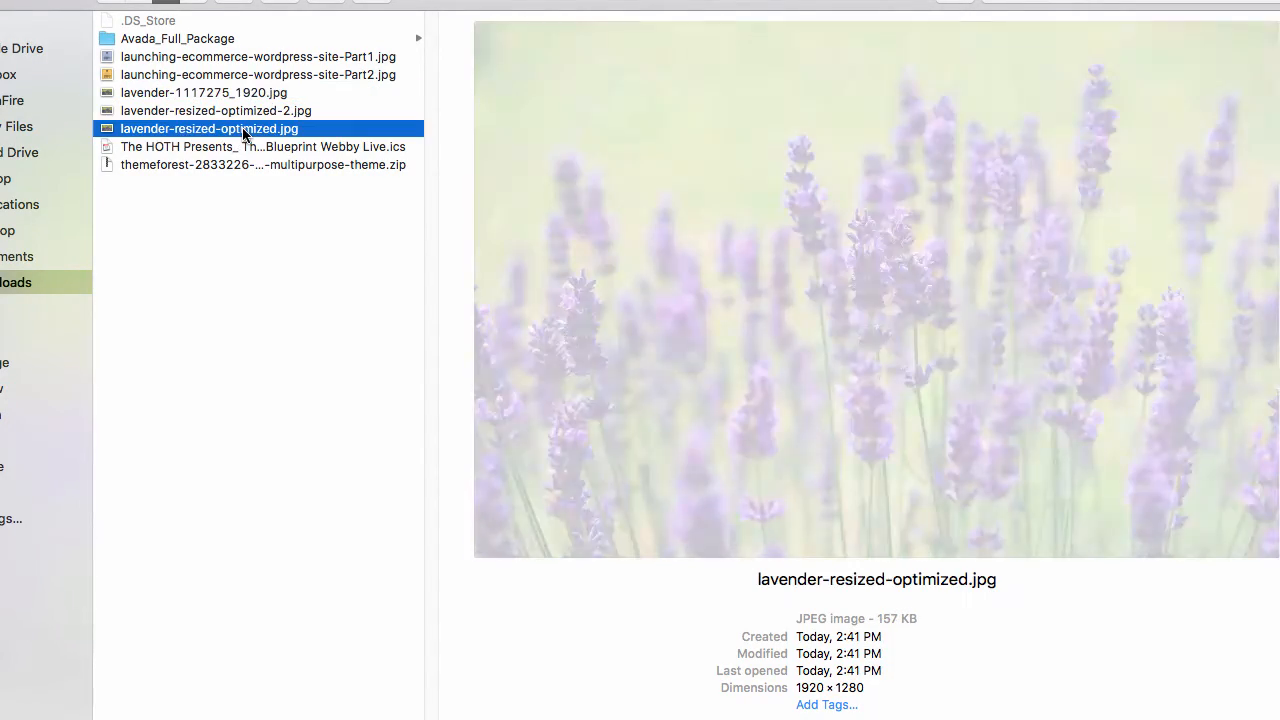
{"action": "left_click", "coordinate": [243, 131]}
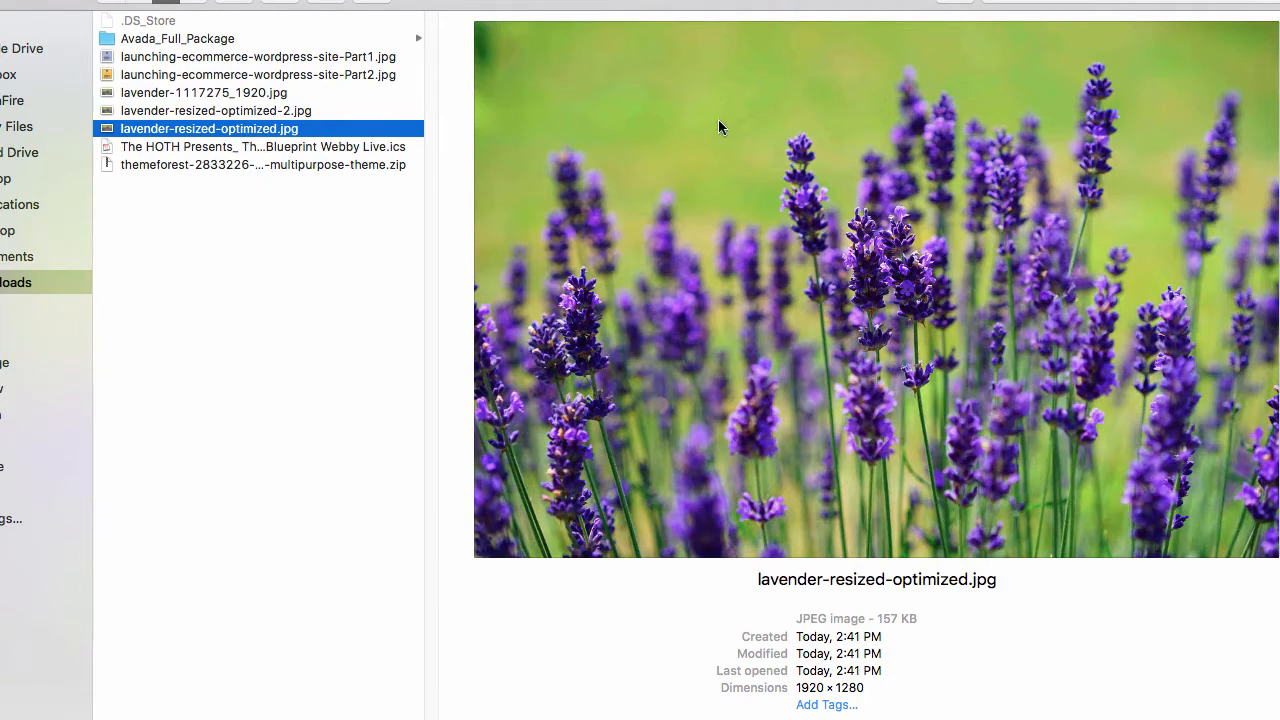
{"action": "left_click", "coordinate": [280, 113]}
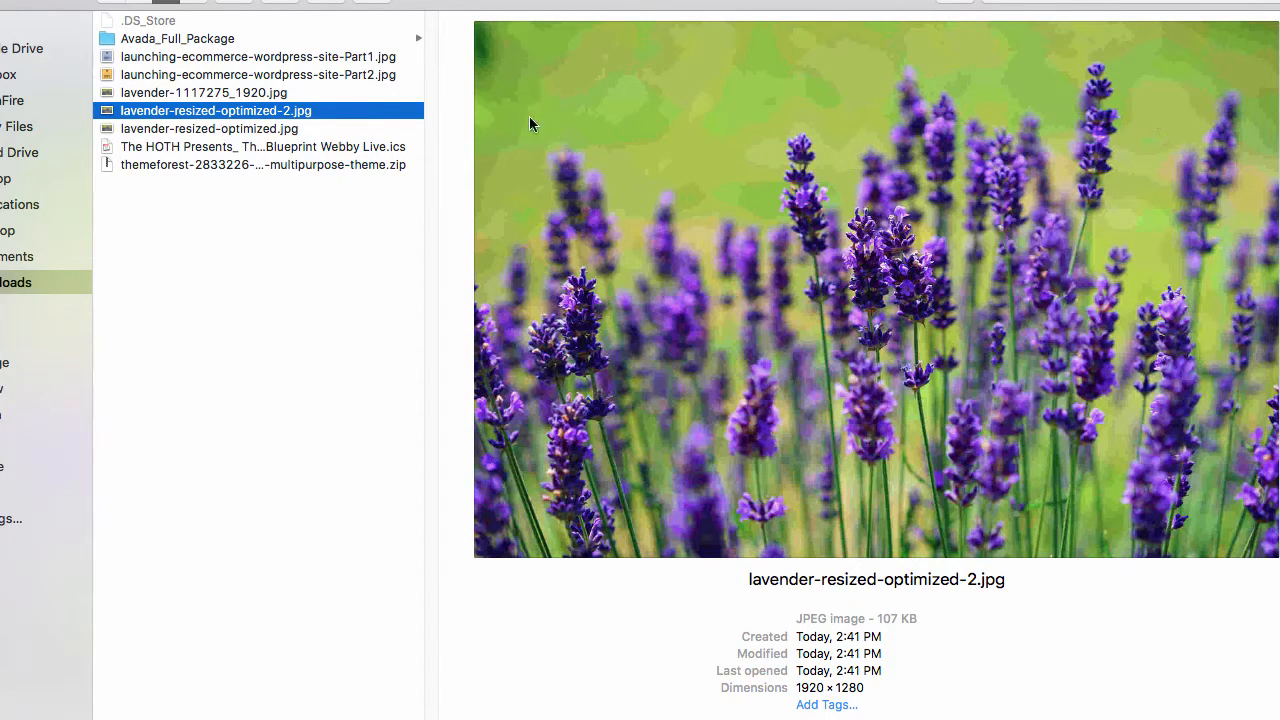
{"action": "left_click", "coordinate": [259, 137]}
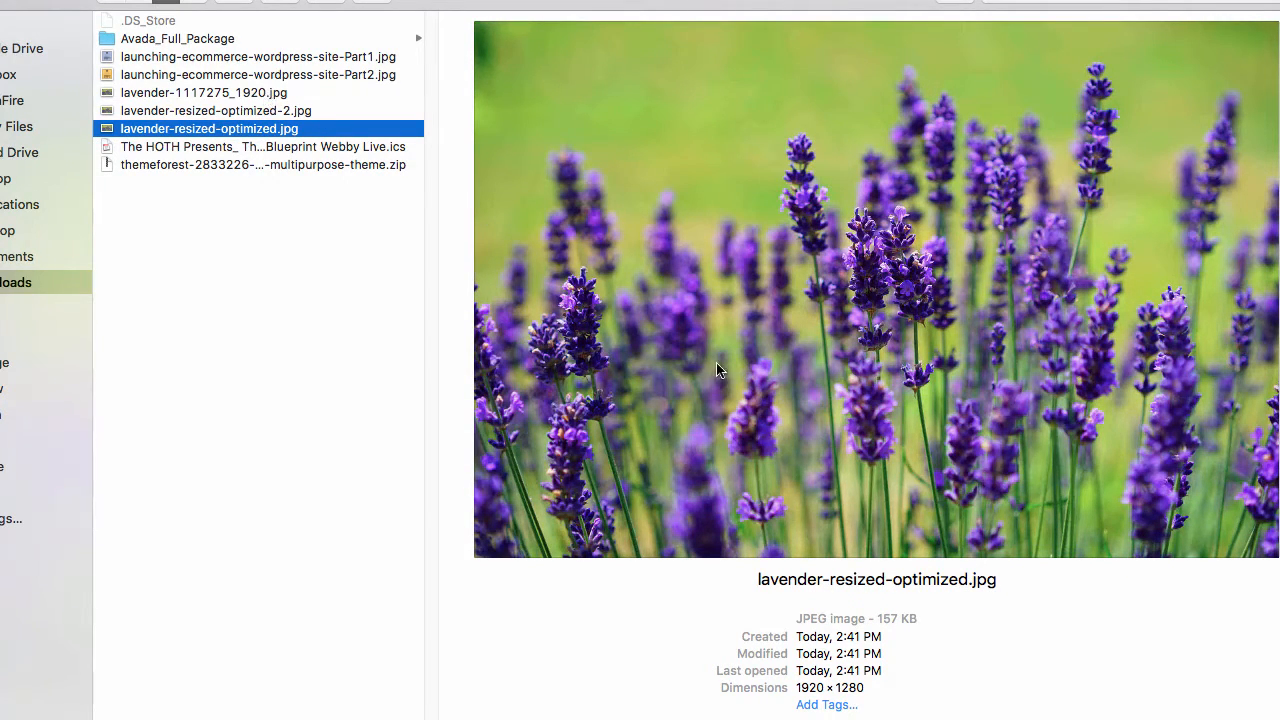
{"action": "left_click_drag", "start_coordinate": [881, 620], "coordinate": [903, 619]}
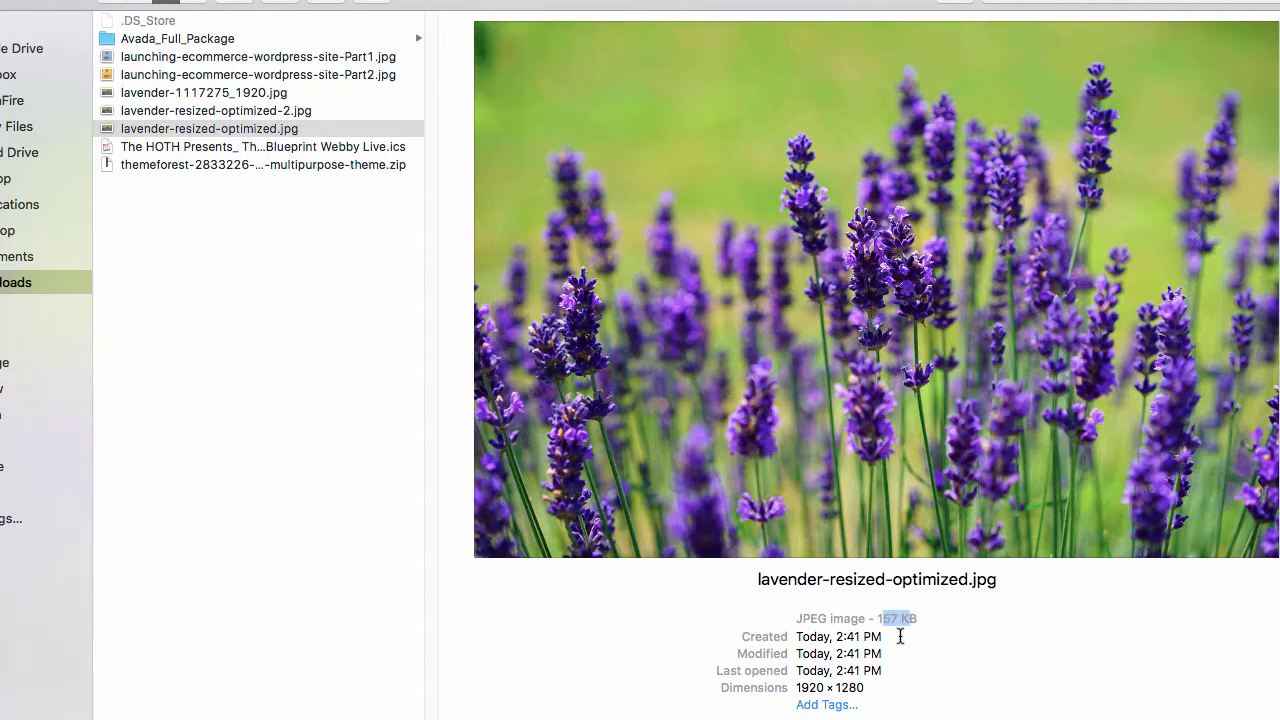
{"action": "left_click", "coordinate": [259, 95]}
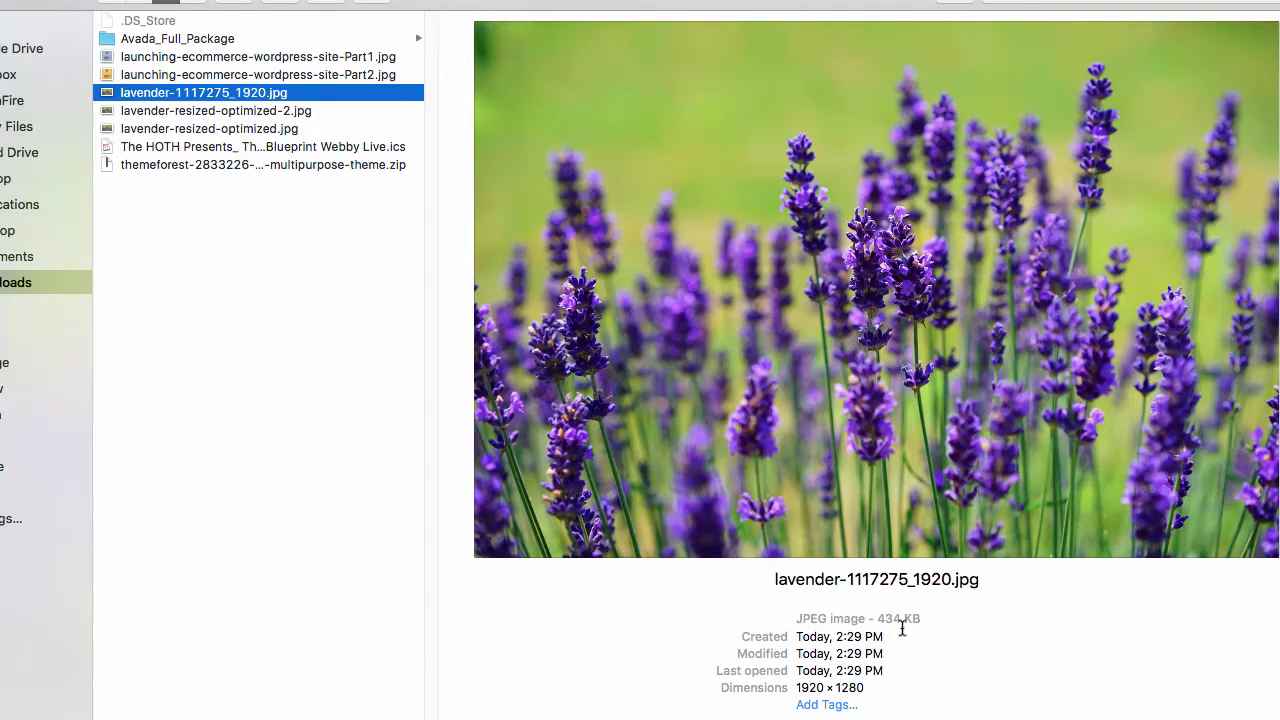
{"action": "left_click", "coordinate": [268, 130]}
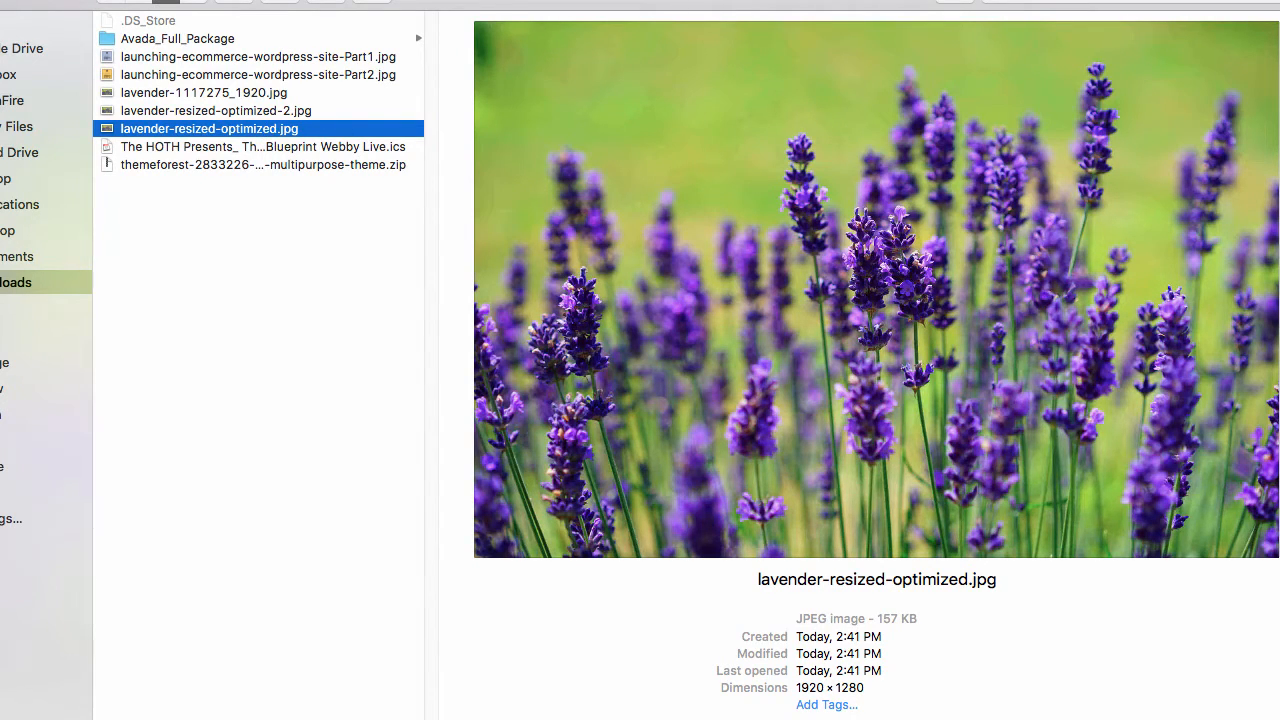
{"action": "left_click_drag", "start_coordinate": [548, 5], "coordinate": [1192, 380]}
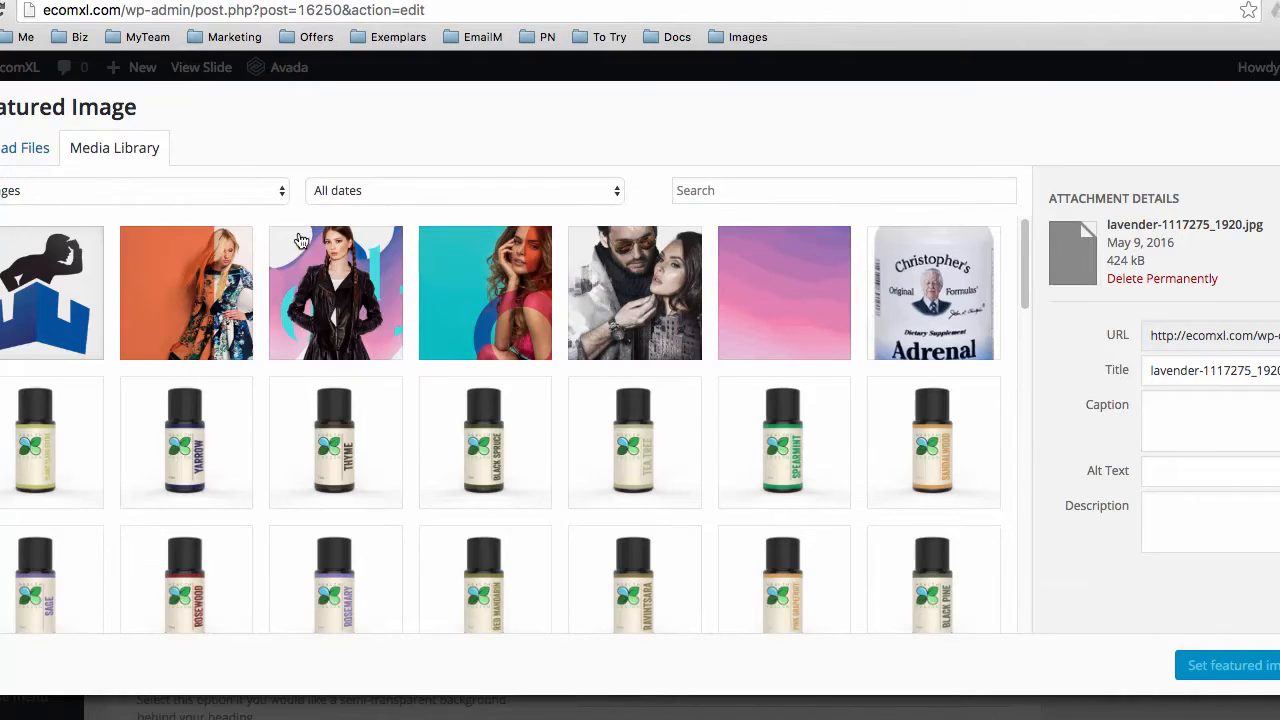
Upload lavender-resized-optimized.jpg (about 157 KB) to the Media Library
{"action": "left_click", "coordinate": [15, 158]}
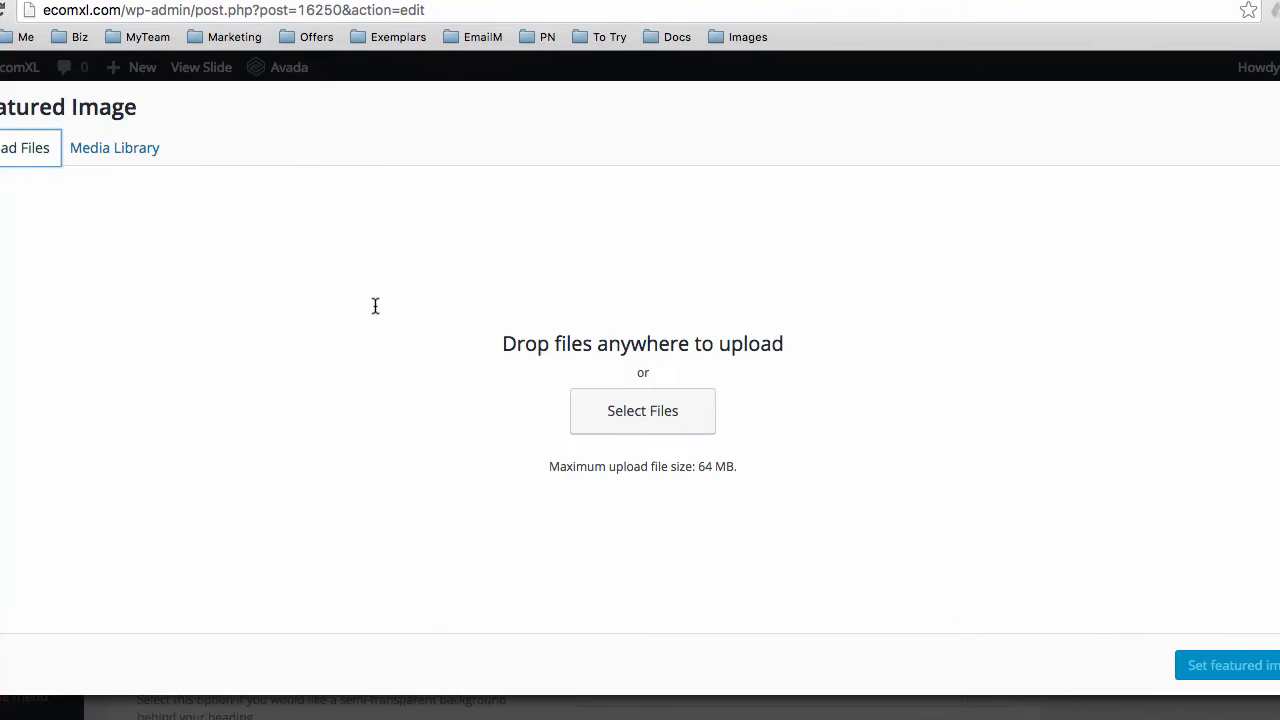
{"action": "left_click", "coordinate": [645, 409]}
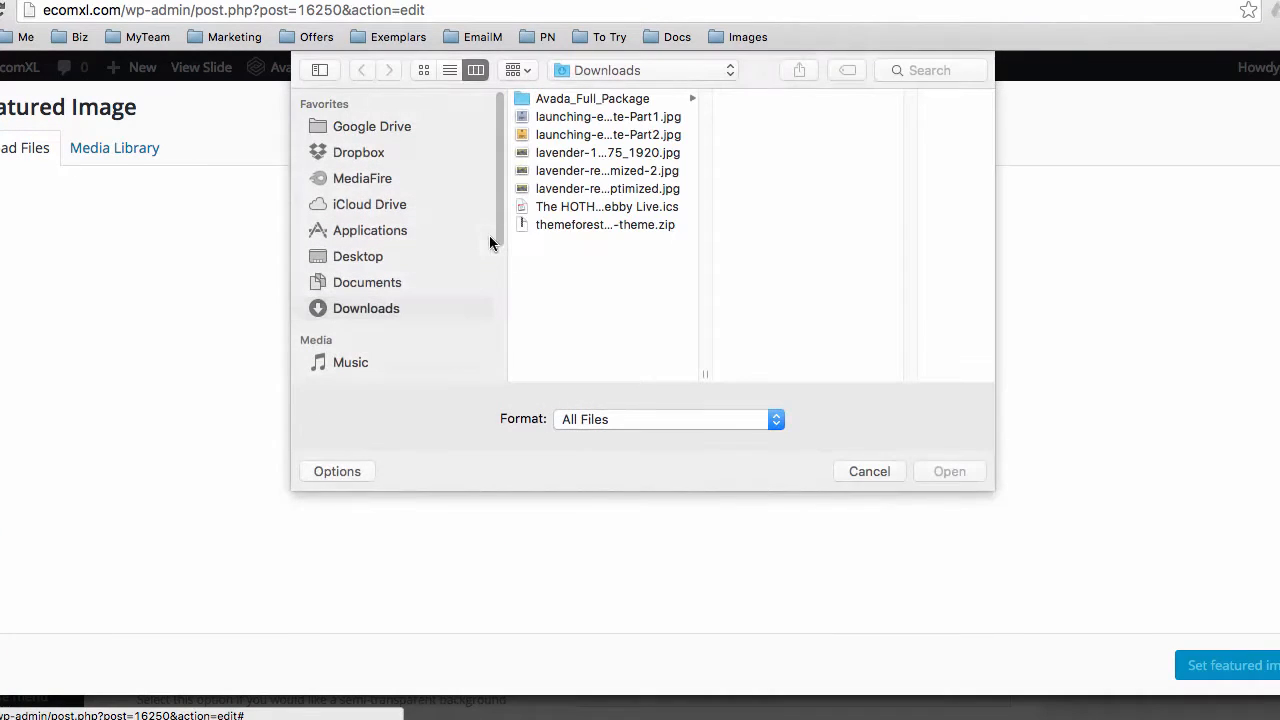
{"action": "left_click", "coordinate": [572, 189]}
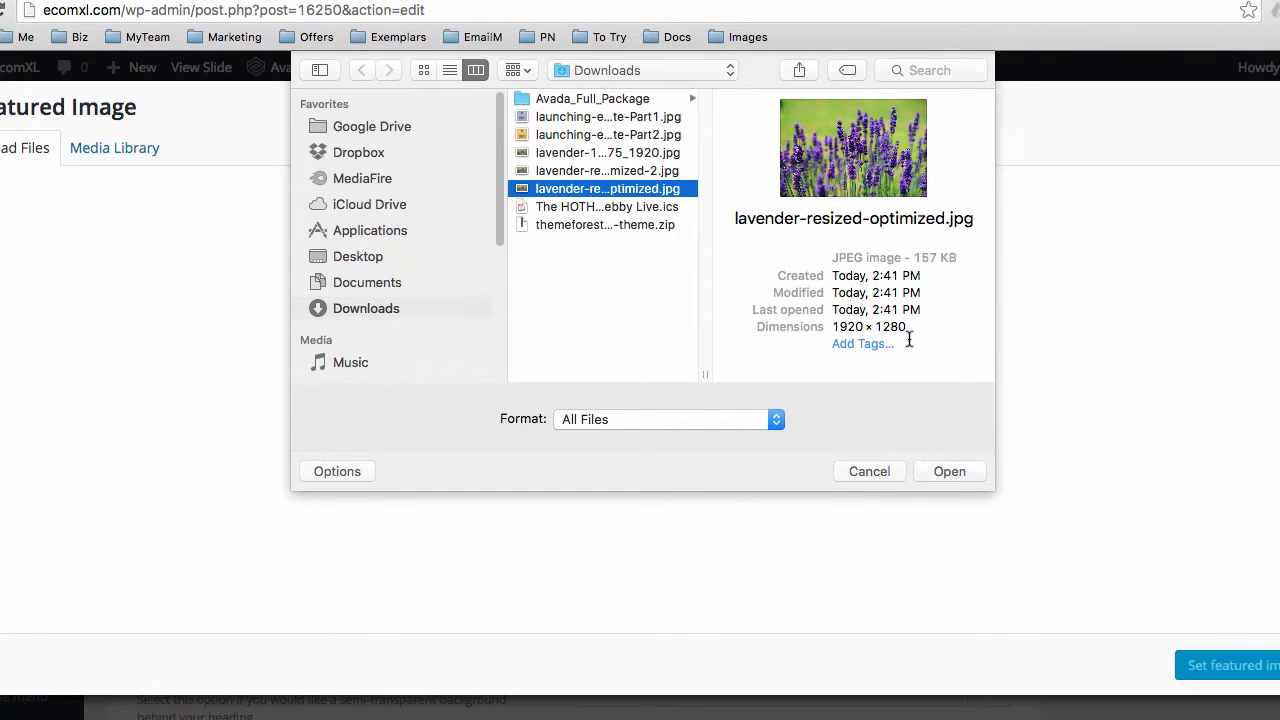
{"action": "left_click_drag", "start_coordinate": [918, 259], "coordinate": [940, 260]}
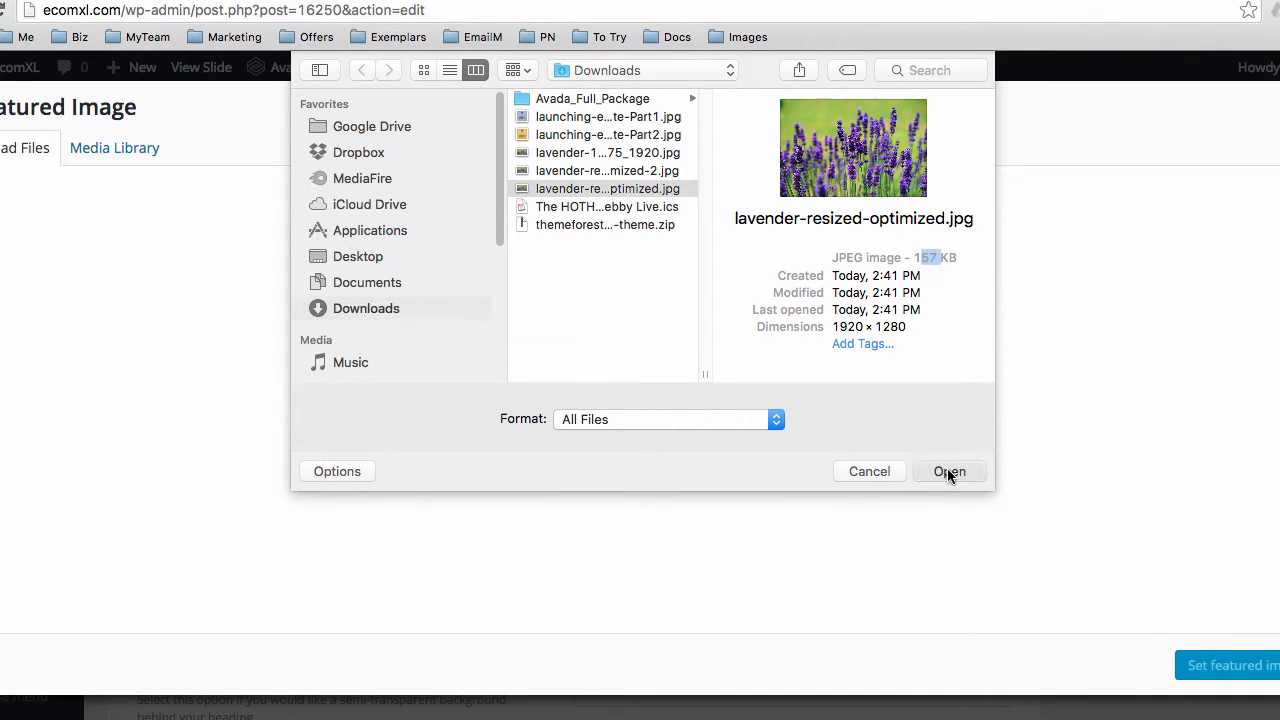
{"action": "left_click", "coordinate": [949, 471]}
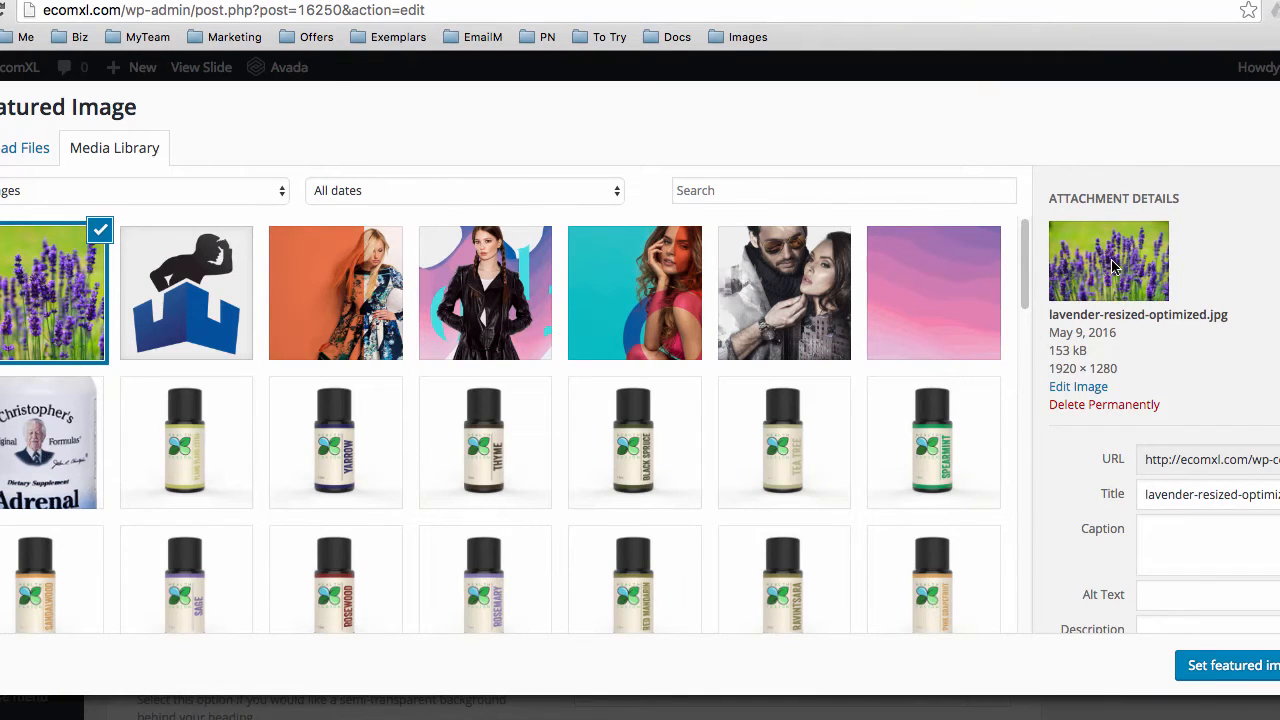
Set the lavender photo as the Home 1 - Slide One featured image and update the slide
{"action": "scroll", "coordinate": [1176, 557], "scroll_direction": "down", "scroll_amount": 2}
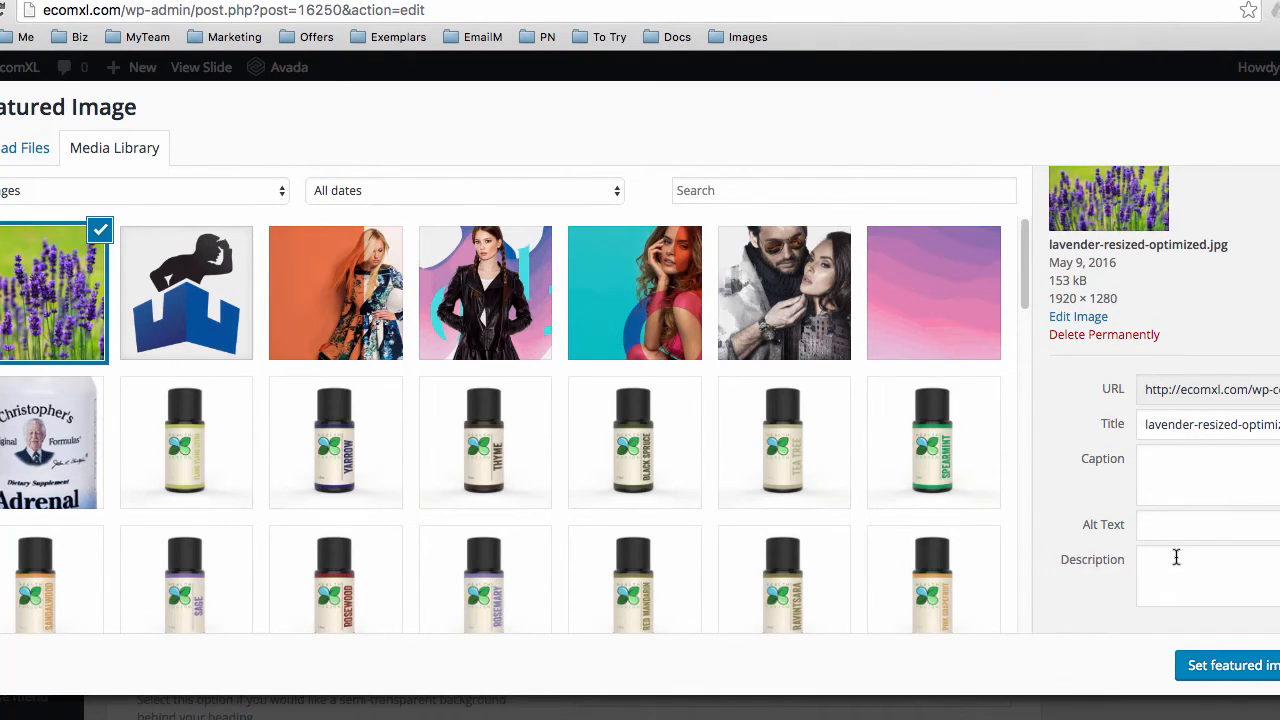
{"action": "left_click", "coordinate": [1237, 666]}
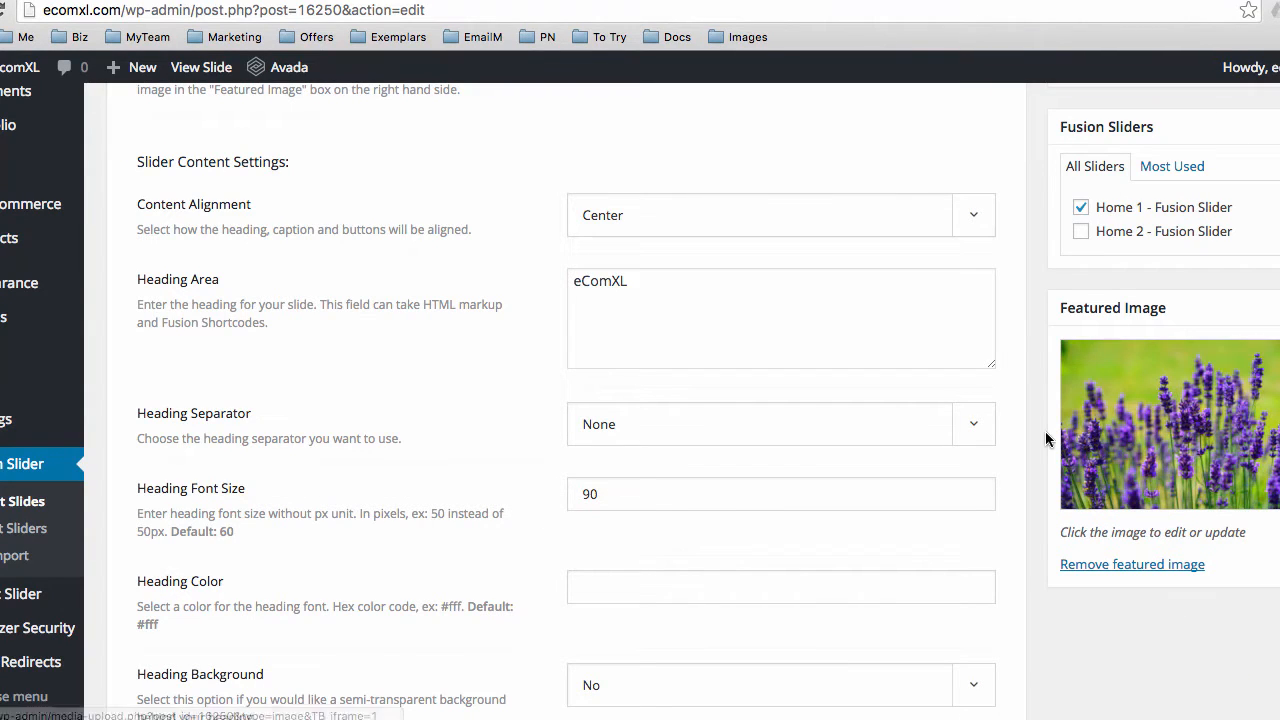
{"action": "scroll", "coordinate": [1005, 325], "scroll_direction": "up", "scroll_amount": 5}
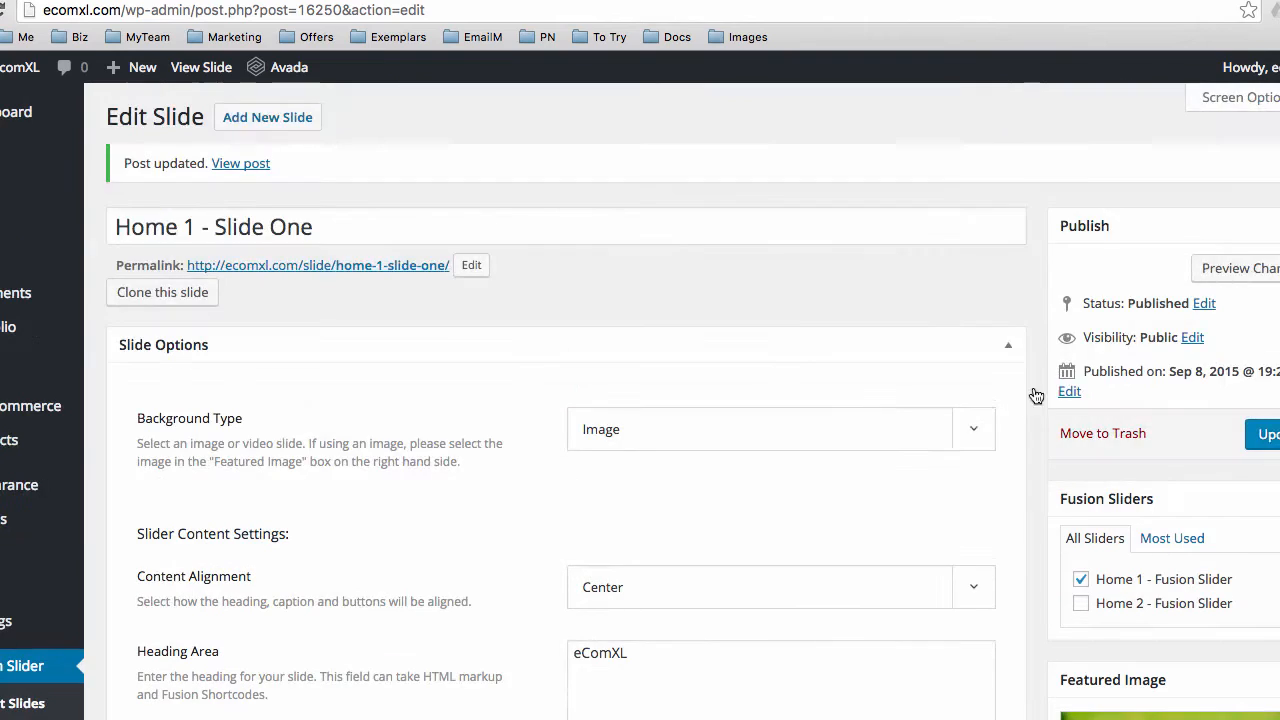
{"action": "left_click", "coordinate": [1268, 437]}
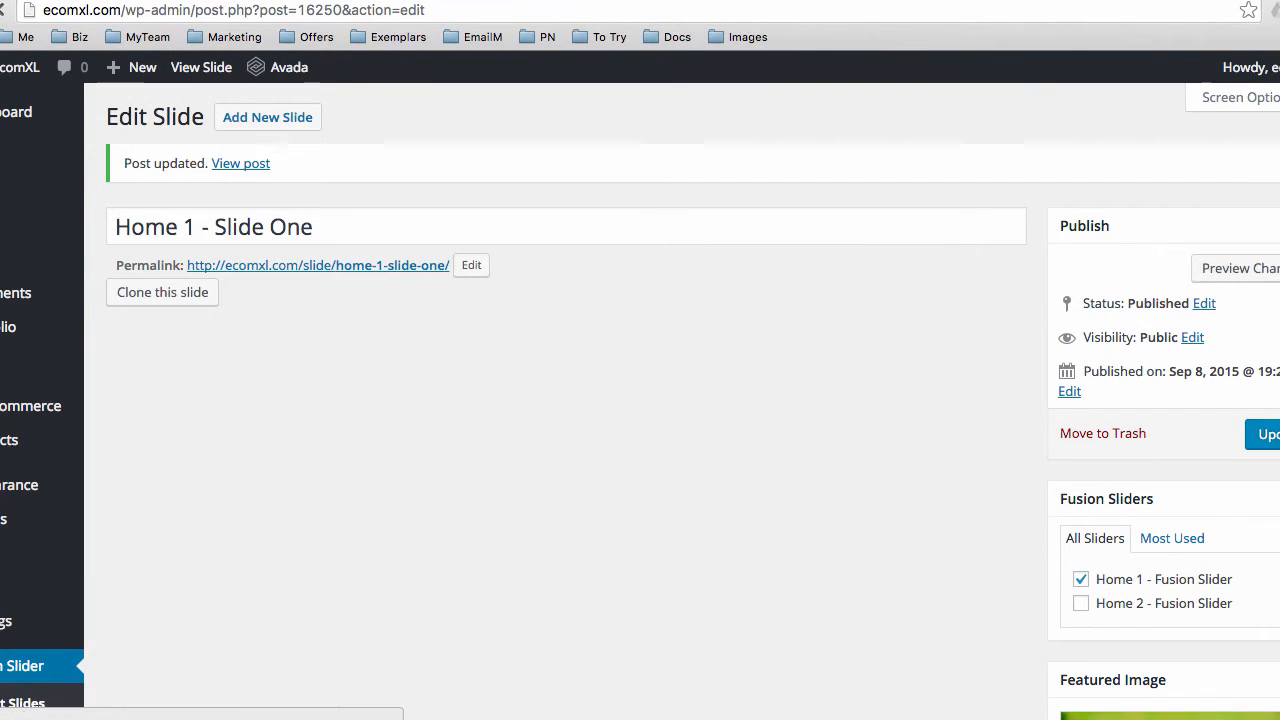
Check the lavender slide's eComXL heading and tagline on the live homepage, then return to Pixlr Editor
{"action": "left_click", "coordinate": [385, 0]}
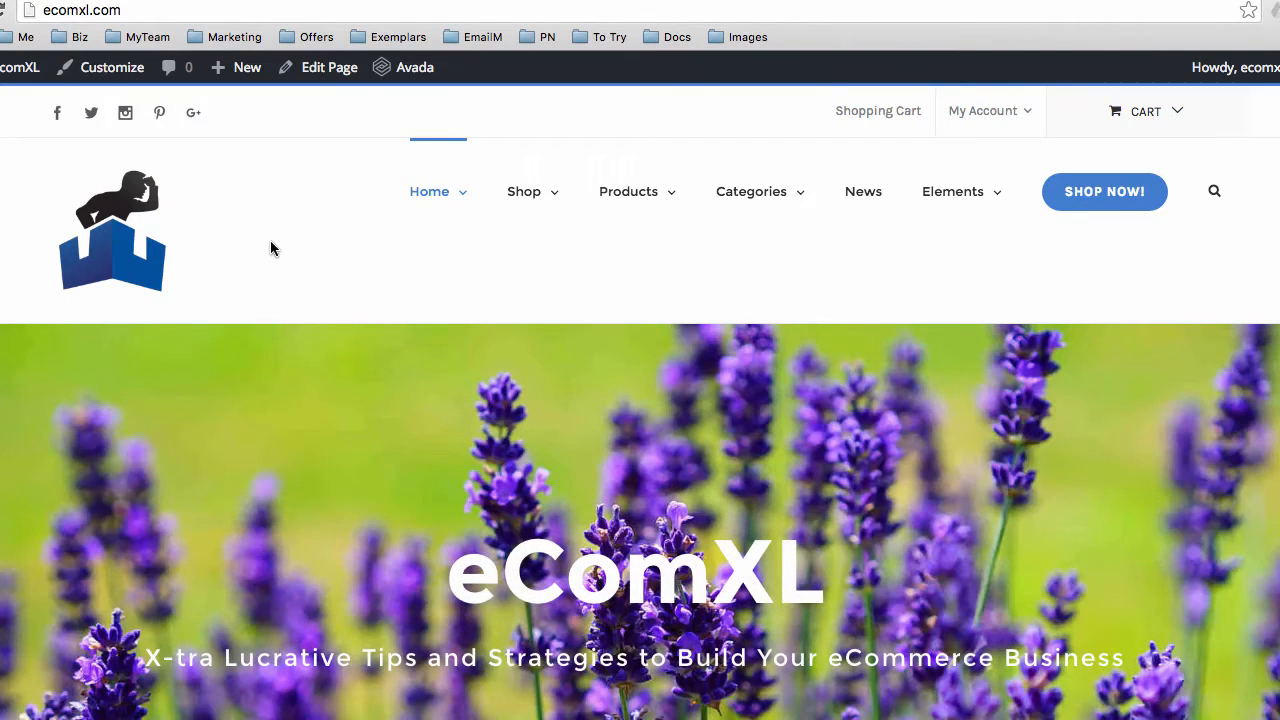
{"action": "scroll", "coordinate": [329, 298], "scroll_direction": "down", "scroll_amount": 1}
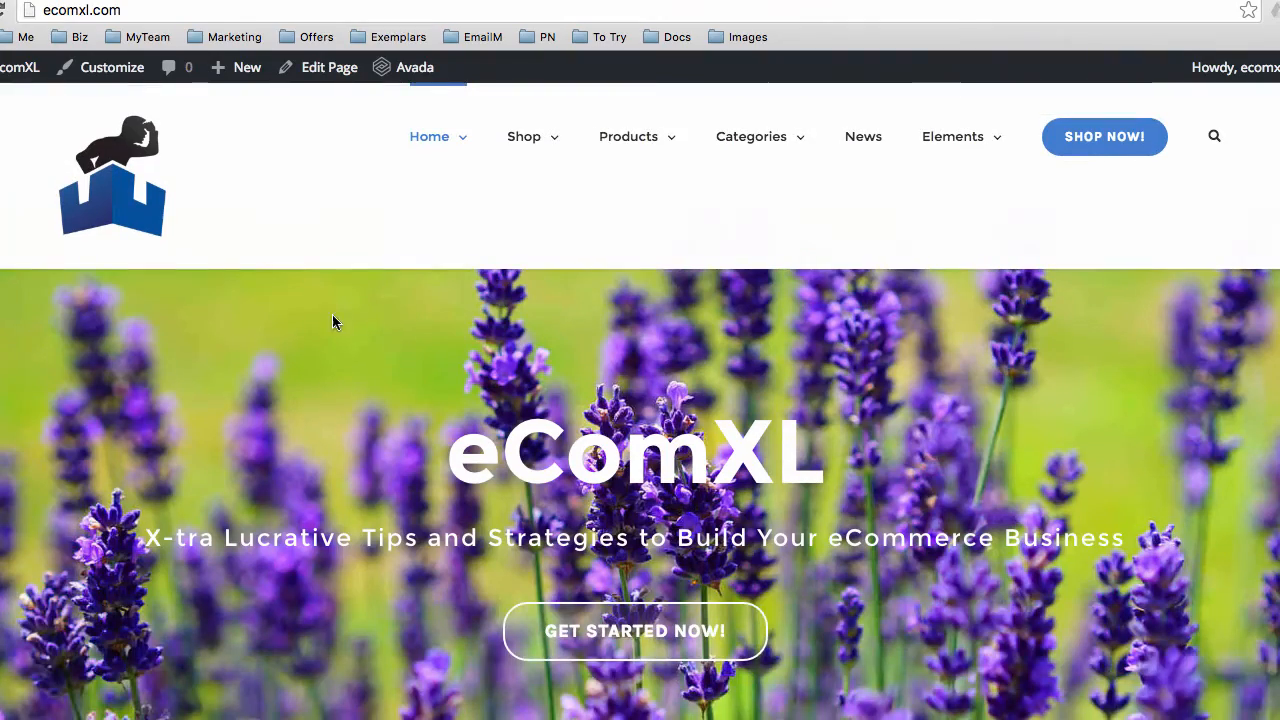
{"action": "scroll", "coordinate": [1096, 436], "scroll_direction": "up", "scroll_amount": 1}
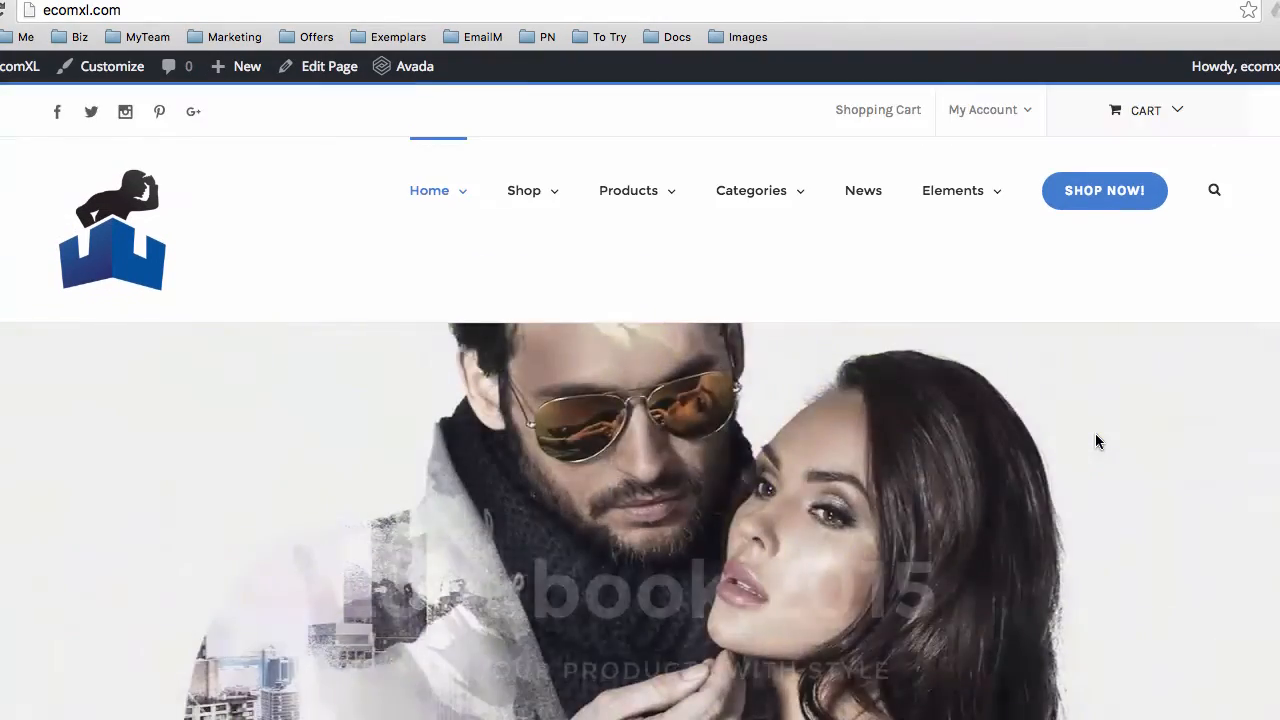
{"action": "scroll", "coordinate": [1095, 440], "scroll_direction": "down", "scroll_amount": 1}
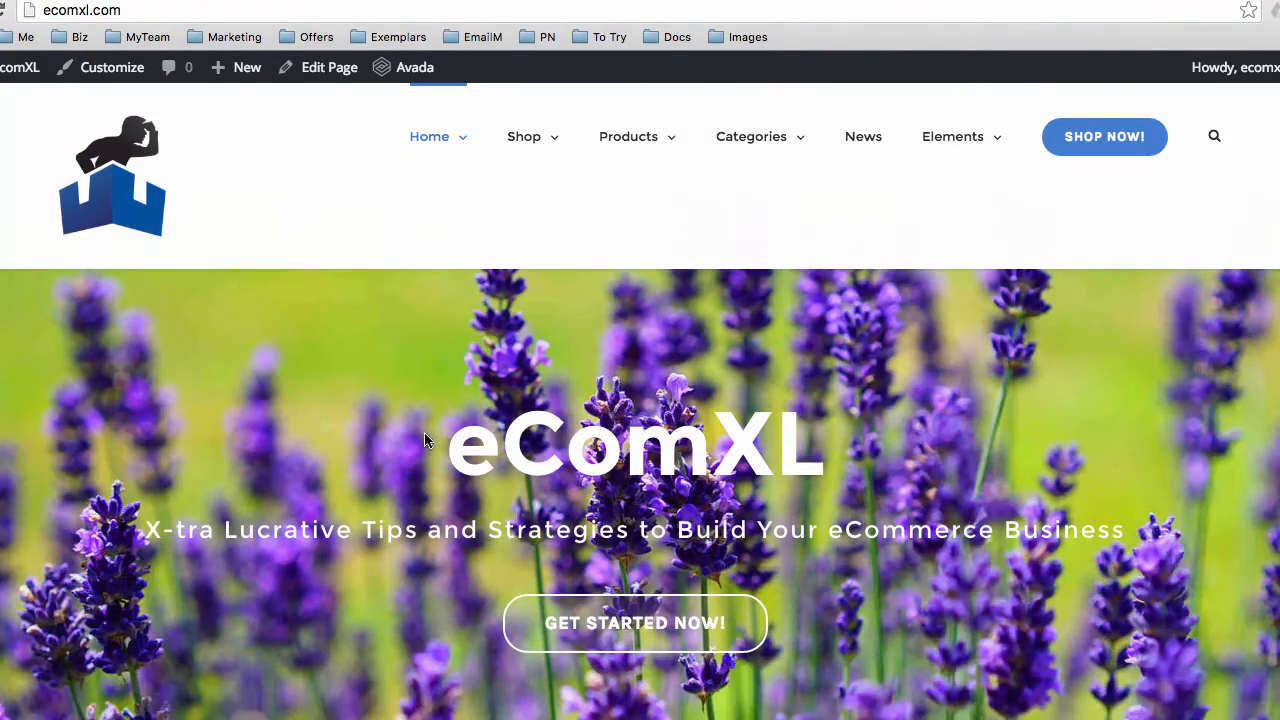
{"action": "left_click_drag", "start_coordinate": [456, 438], "coordinate": [826, 450]}
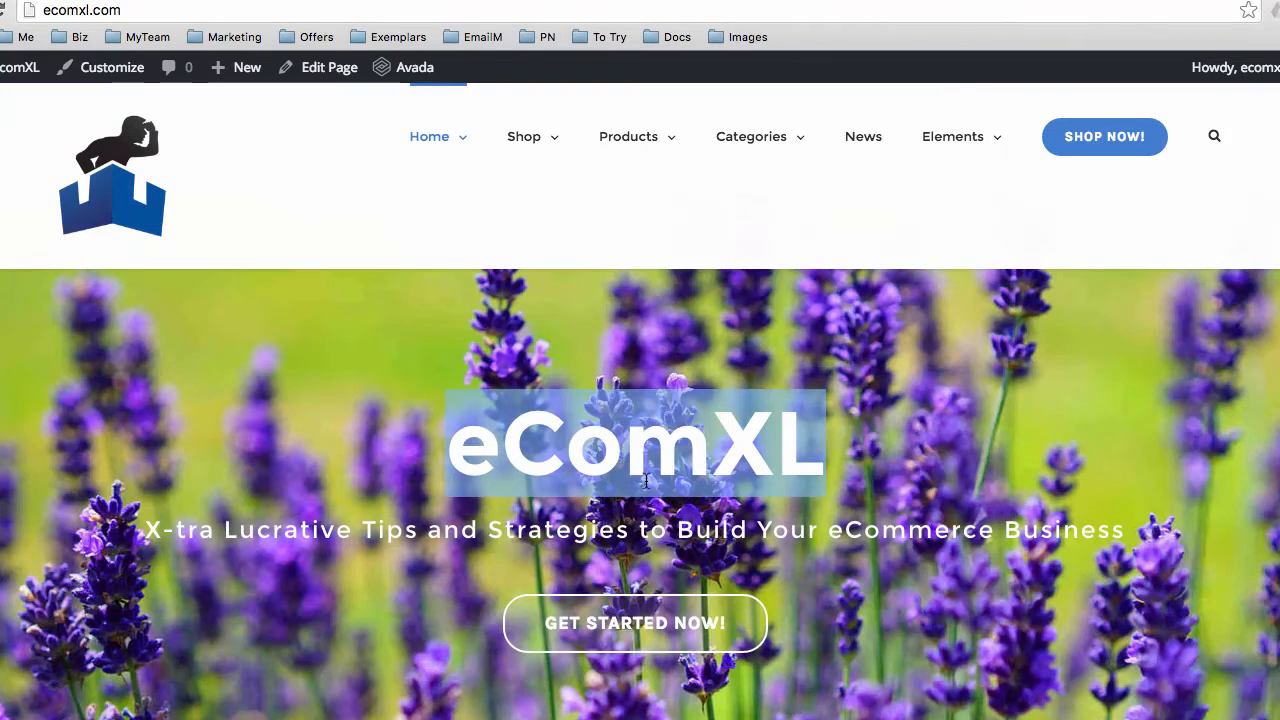
{"action": "left_click", "coordinate": [598, 511]}
{"action": "left_click_drag", "start_coordinate": [382, 528], "coordinate": [741, 529]}
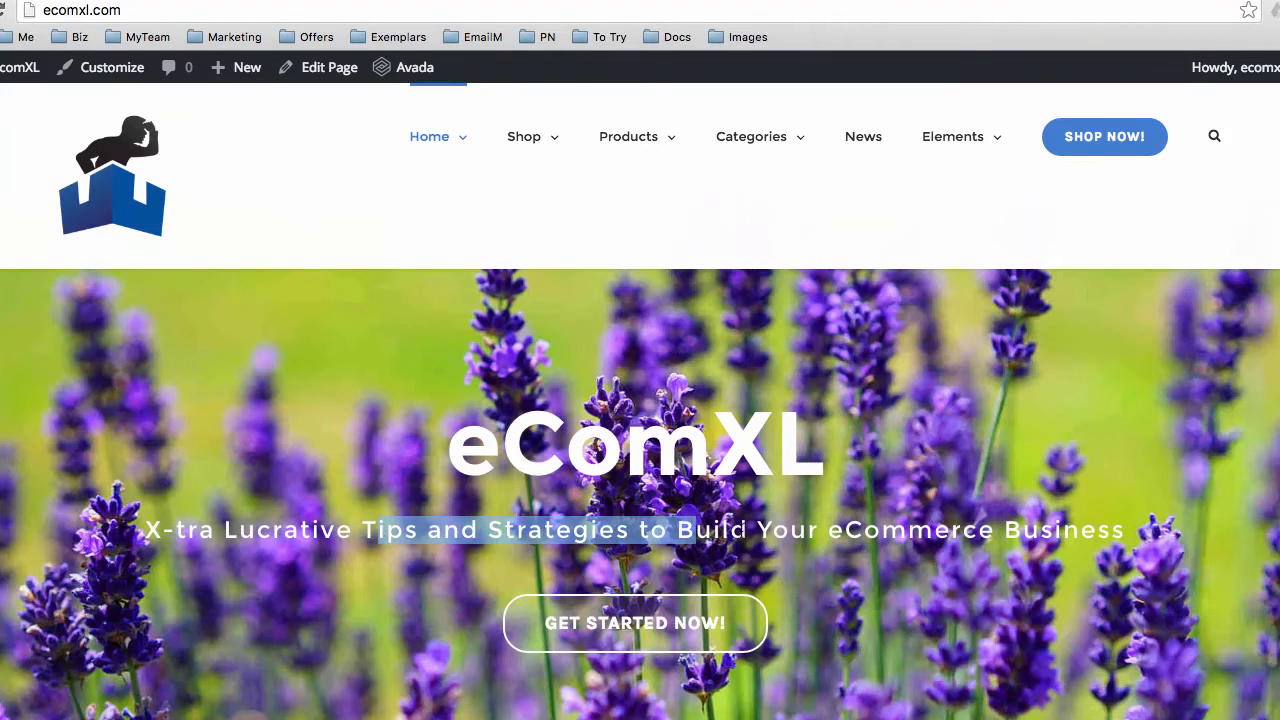
{"action": "scroll", "coordinate": [741, 529], "scroll_direction": "down", "scroll_amount": 1}
{"action": "left_click", "coordinate": [917, 529]}
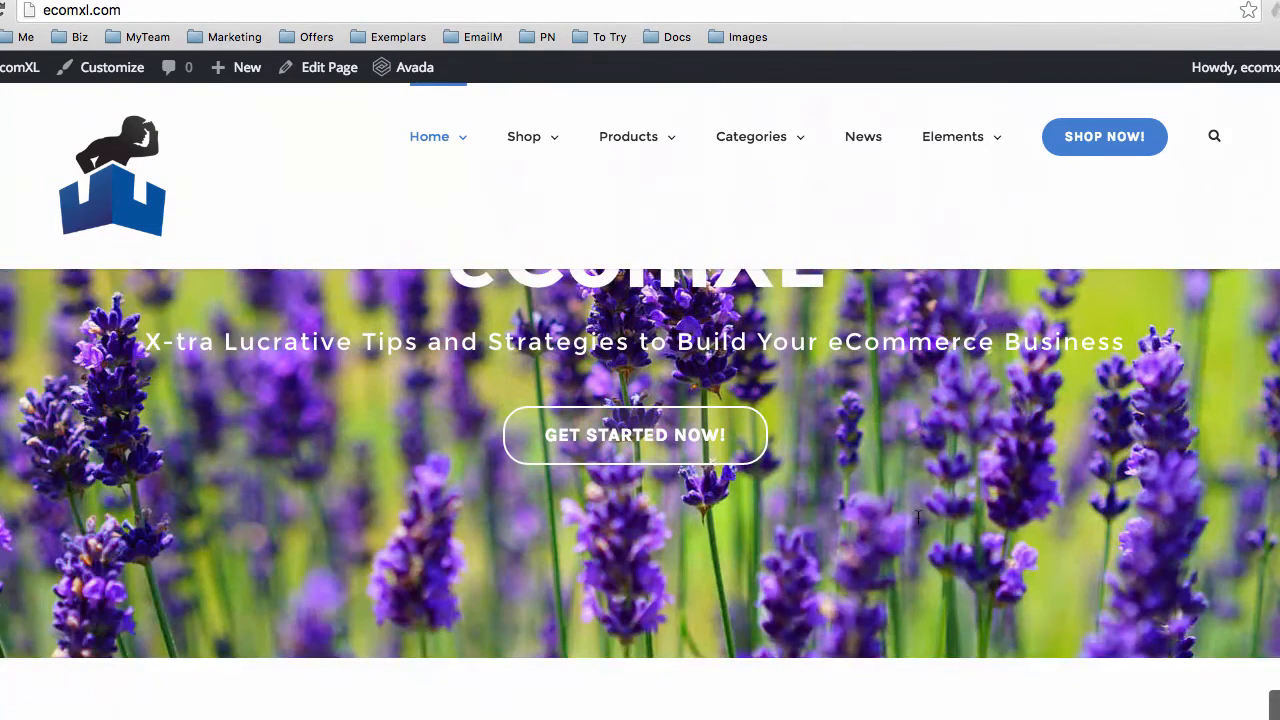
{"action": "scroll", "coordinate": [917, 518], "scroll_direction": "up", "scroll_amount": 1}
{"action": "scroll", "coordinate": [918, 518], "scroll_direction": "down", "scroll_amount": 1}
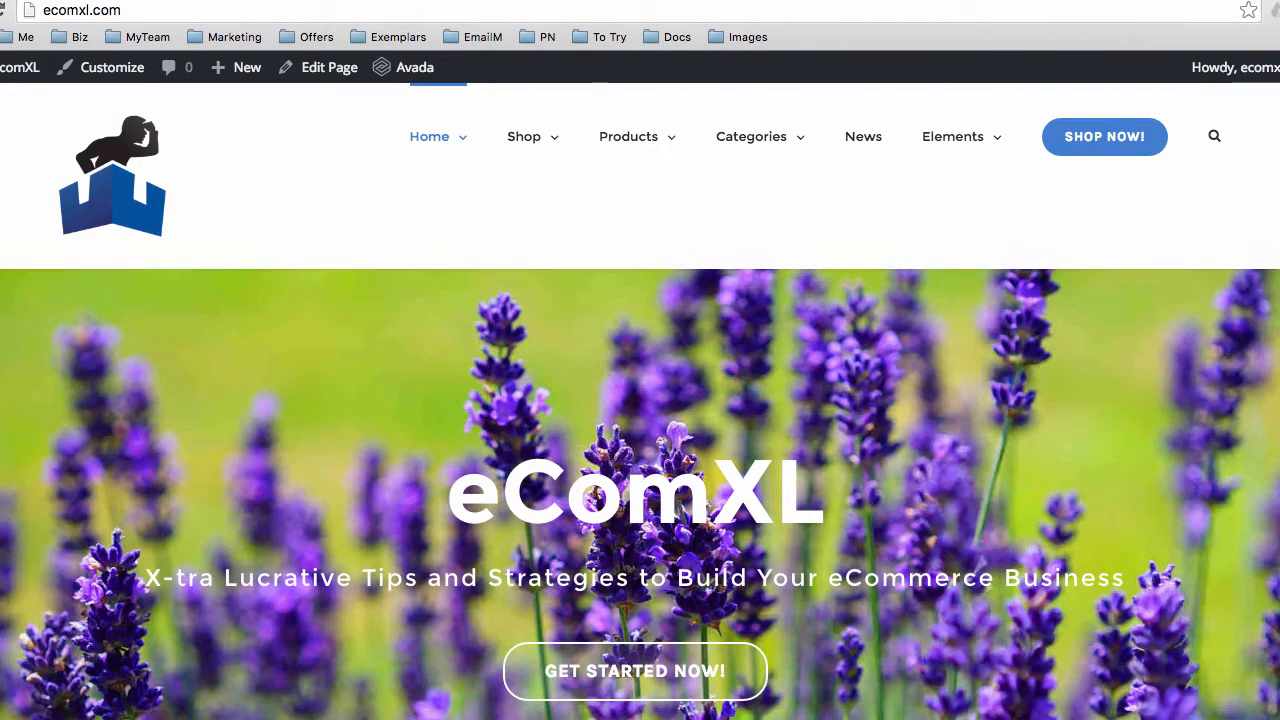
{"action": "left_click", "coordinate": [1213, 6]}
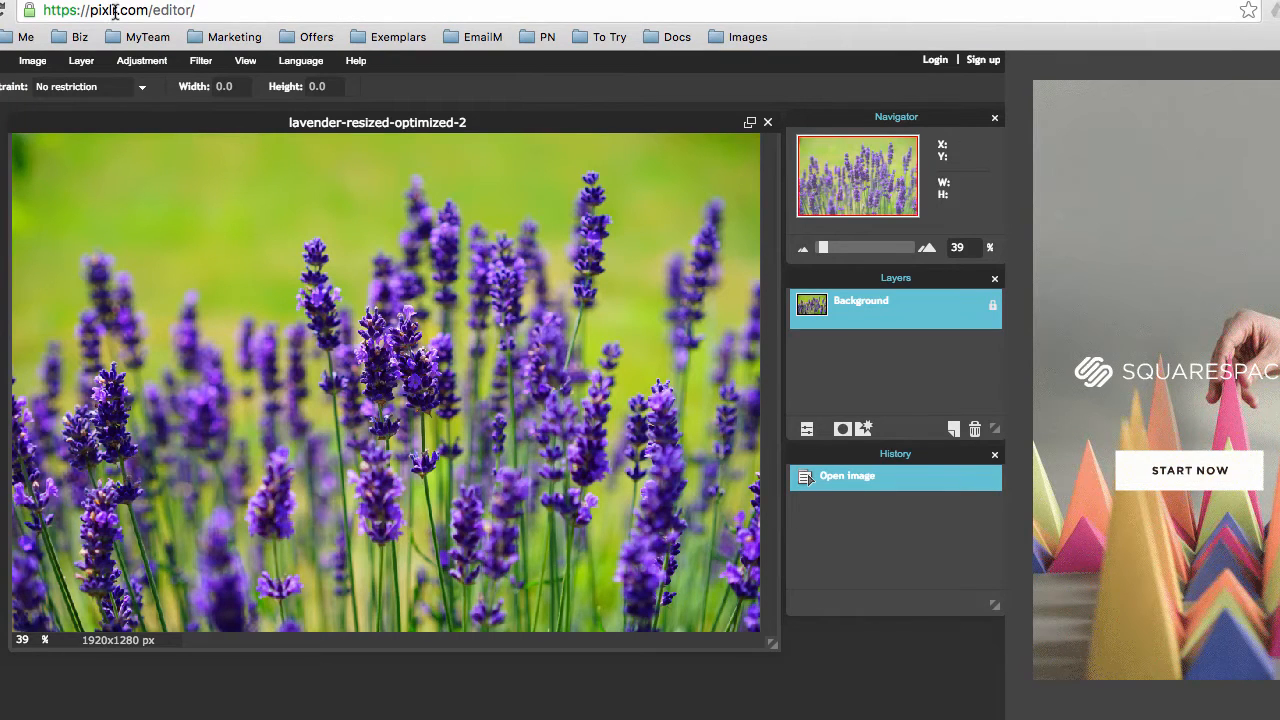
Highlight the Pixlr Editor web address, leaving the lavender image unedited
{"action": "left_click_drag", "start_coordinate": [147, 10], "coordinate": [225, 9]}
{"action": "left_click", "coordinate": [225, 9]}
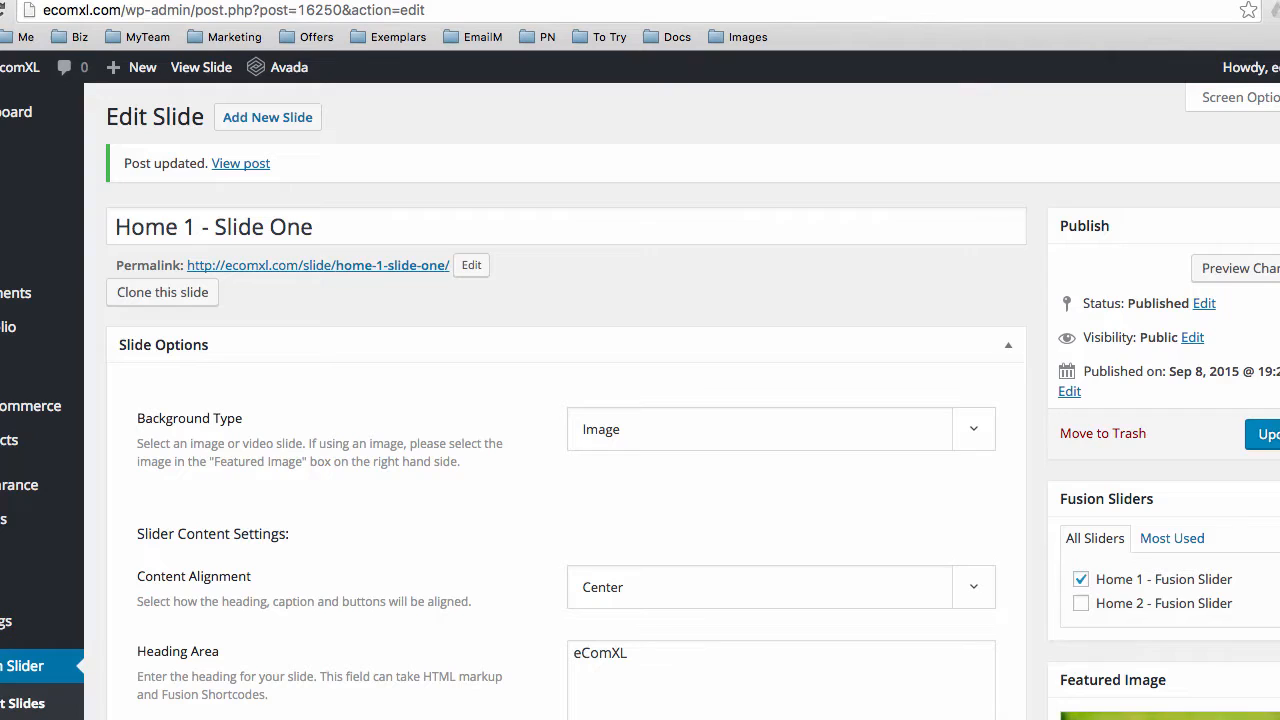
Open Fusion Slider > Edit Slides to list all five published slides
{"action": "scroll", "coordinate": [14, 538], "scroll_direction": "down", "scroll_amount": 3}
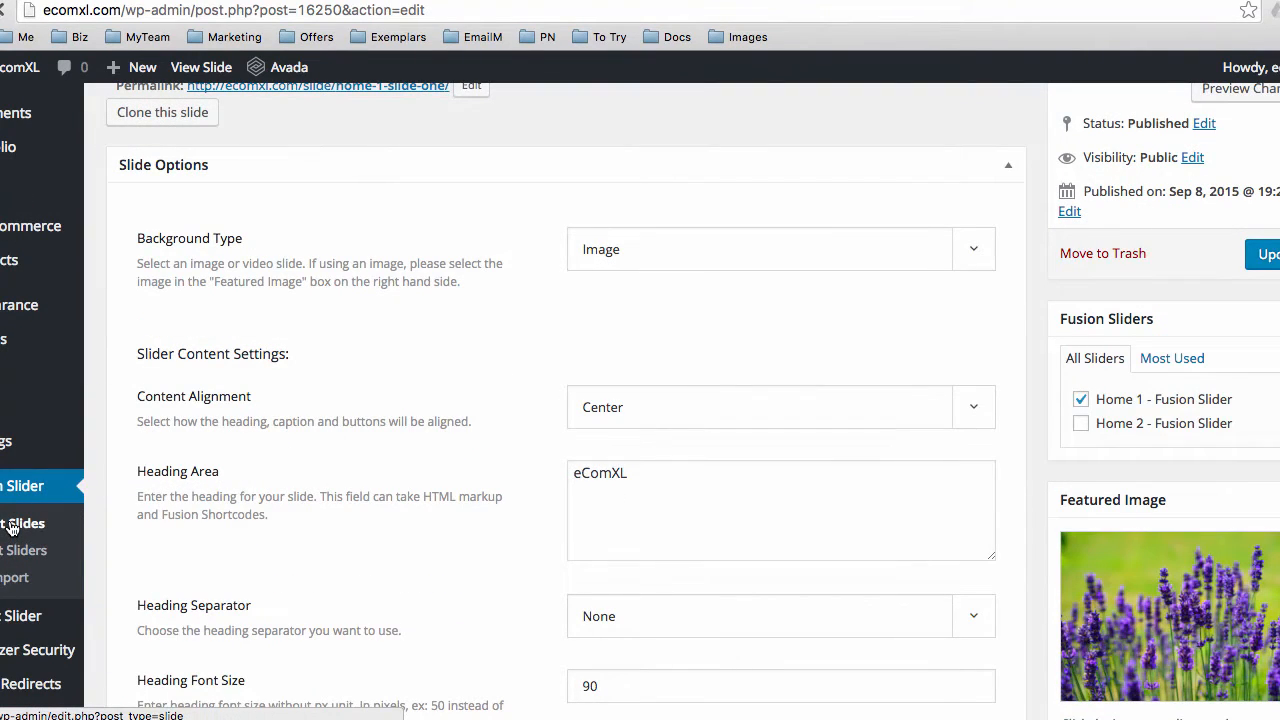
{"action": "left_click", "coordinate": [12, 527]}
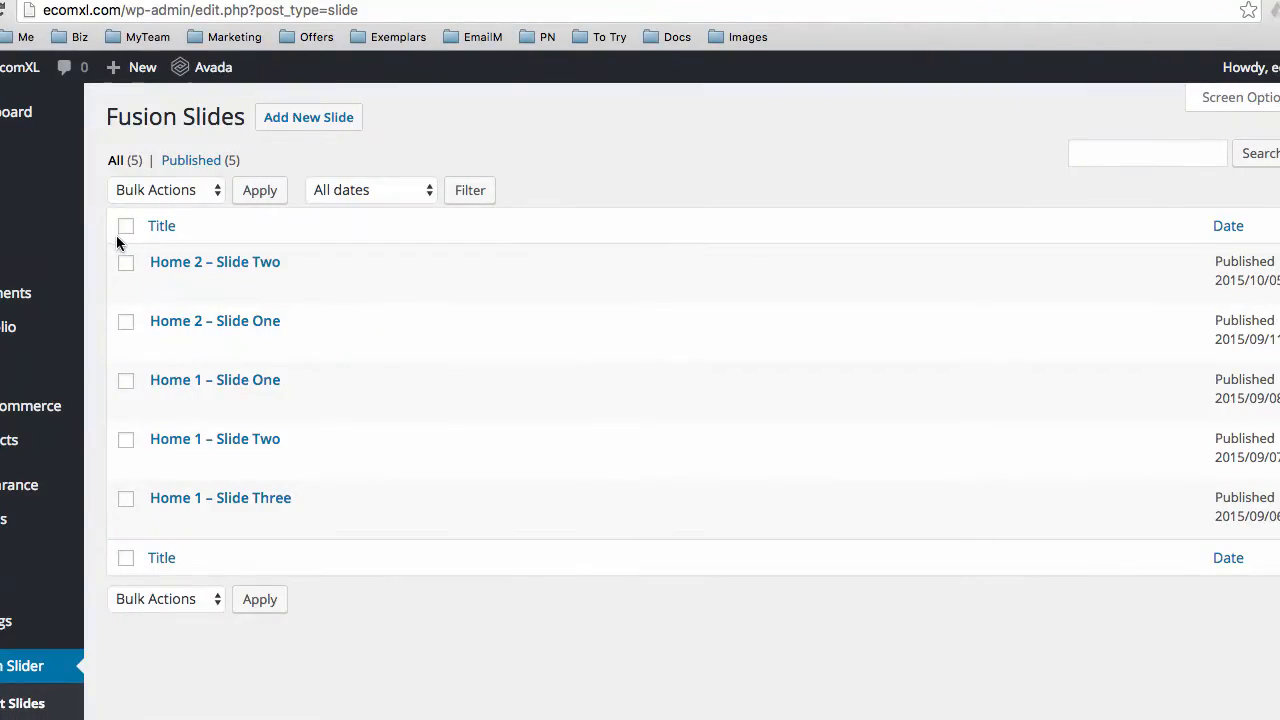
Load Avada Theme Options at the Layout section, then view the live eComXL homepage
{"action": "mouse_move", "coordinate": [40, 150]}
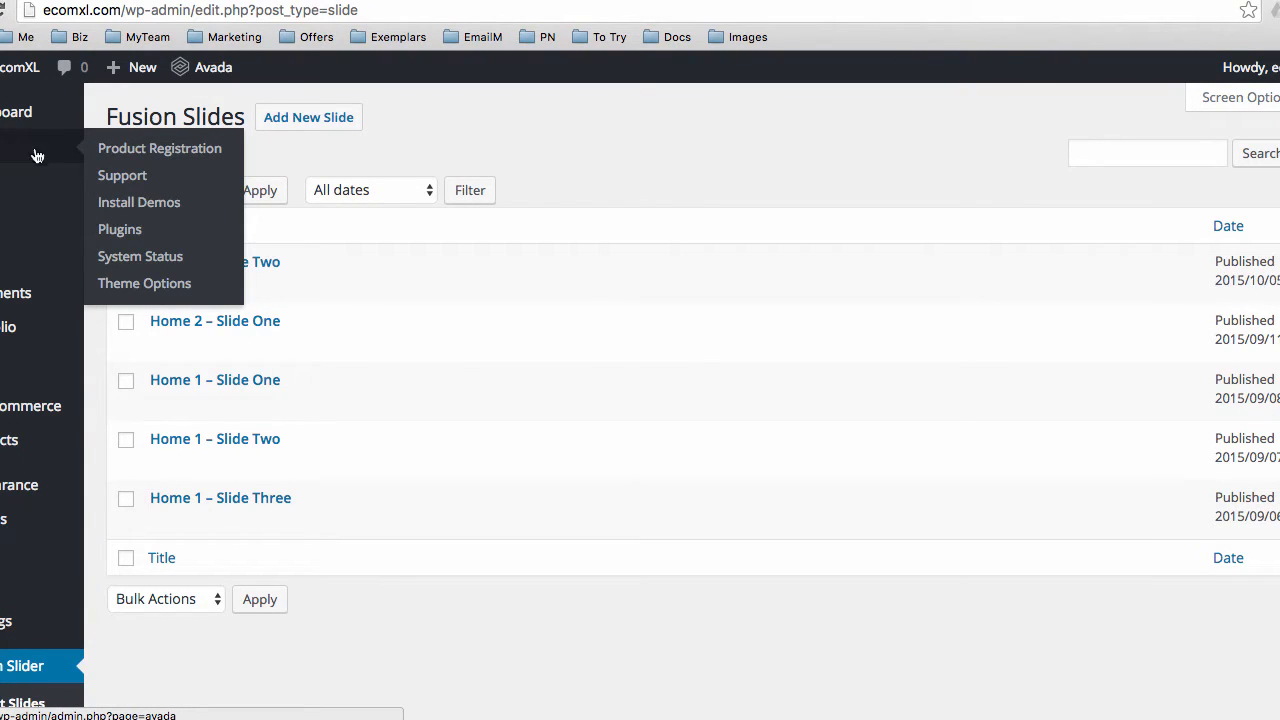
{"action": "left_click", "coordinate": [129, 285]}
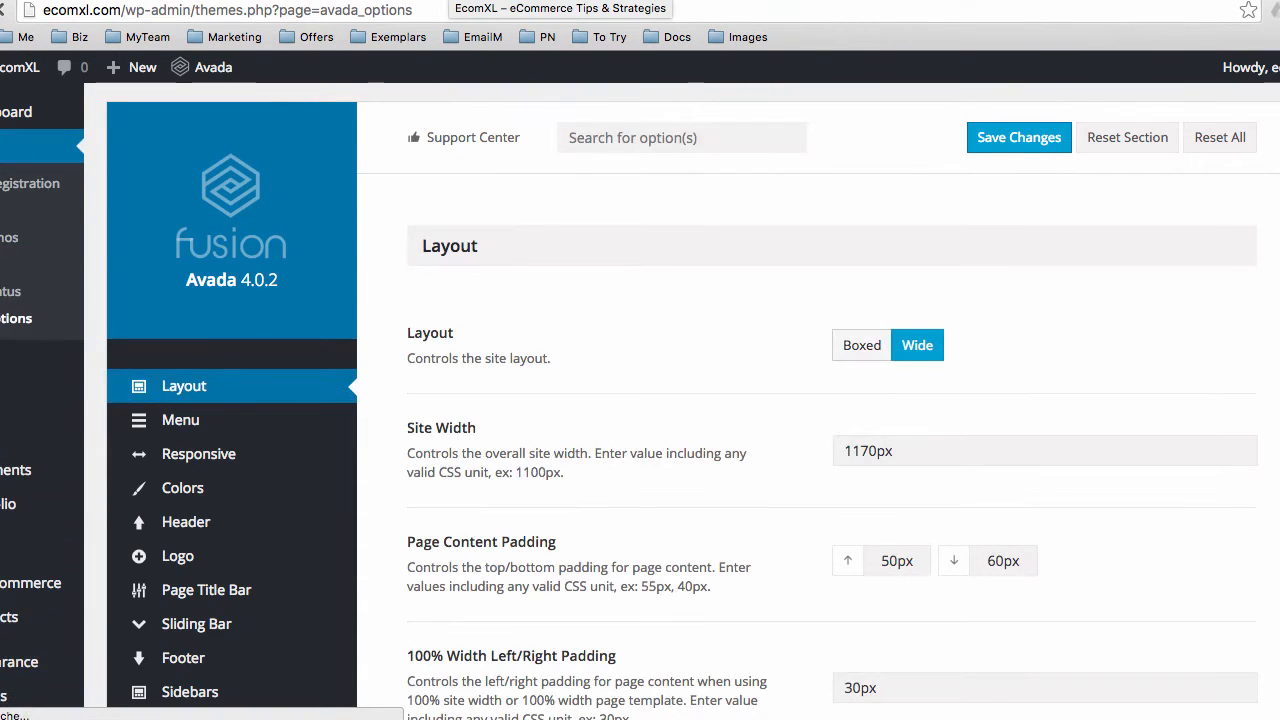
{"action": "left_click", "coordinate": [448, 1]}
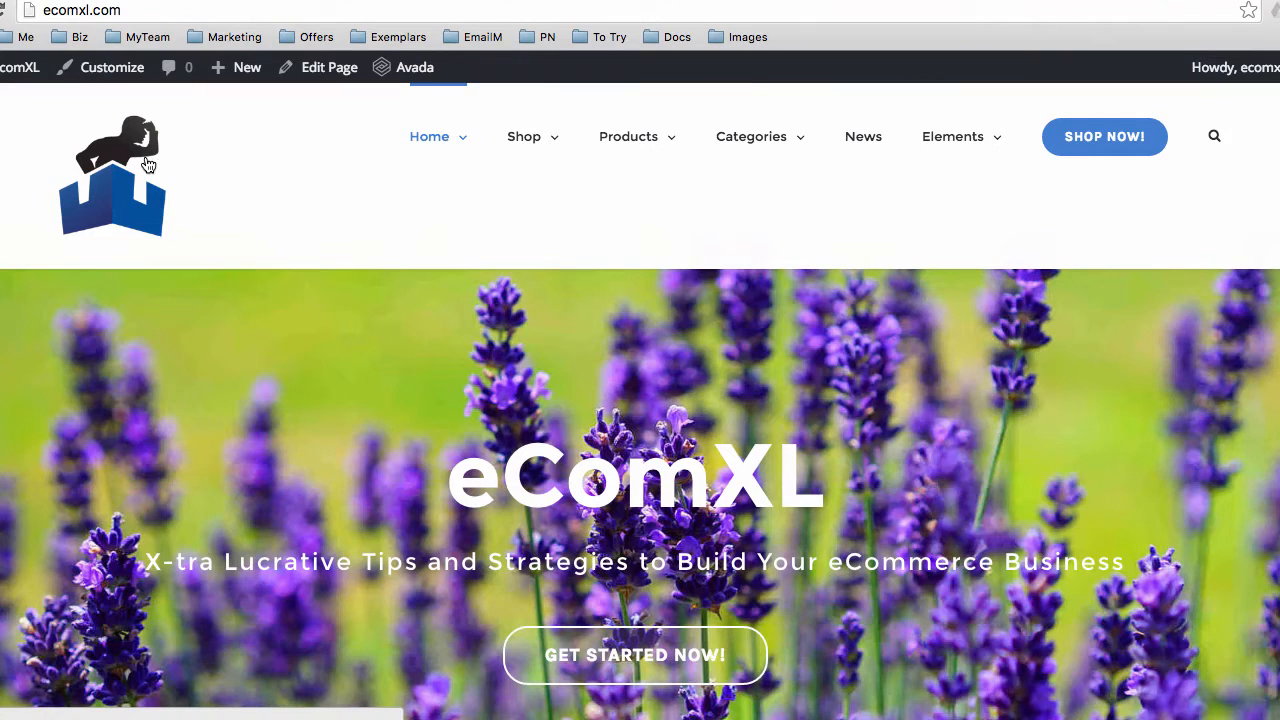
Browse the live homepage's menus and Featured Products section, then scroll back up
{"action": "mouse_move", "coordinate": [644, 157]}
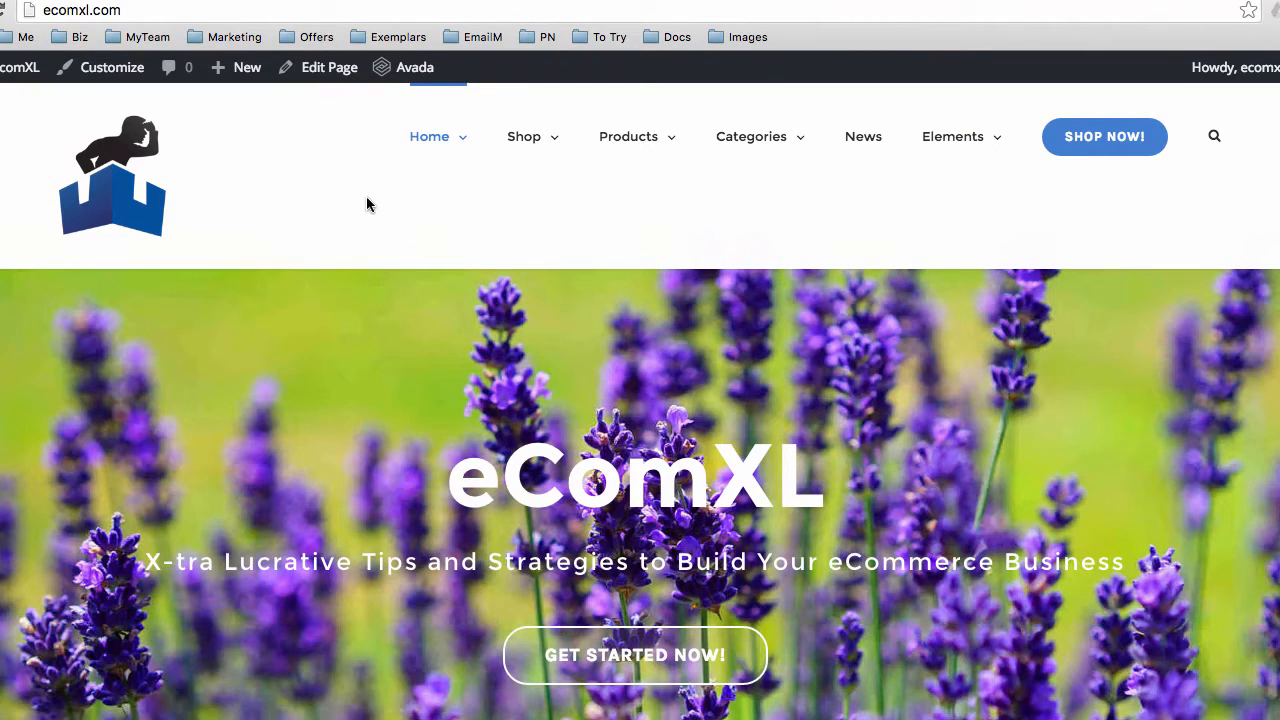
{"action": "mouse_move", "coordinate": [426, 158]}
{"action": "scroll", "coordinate": [1040, 272], "scroll_direction": "down", "scroll_amount": 3}
{"action": "scroll", "coordinate": [722, 352], "scroll_direction": "down", "scroll_amount": 5}
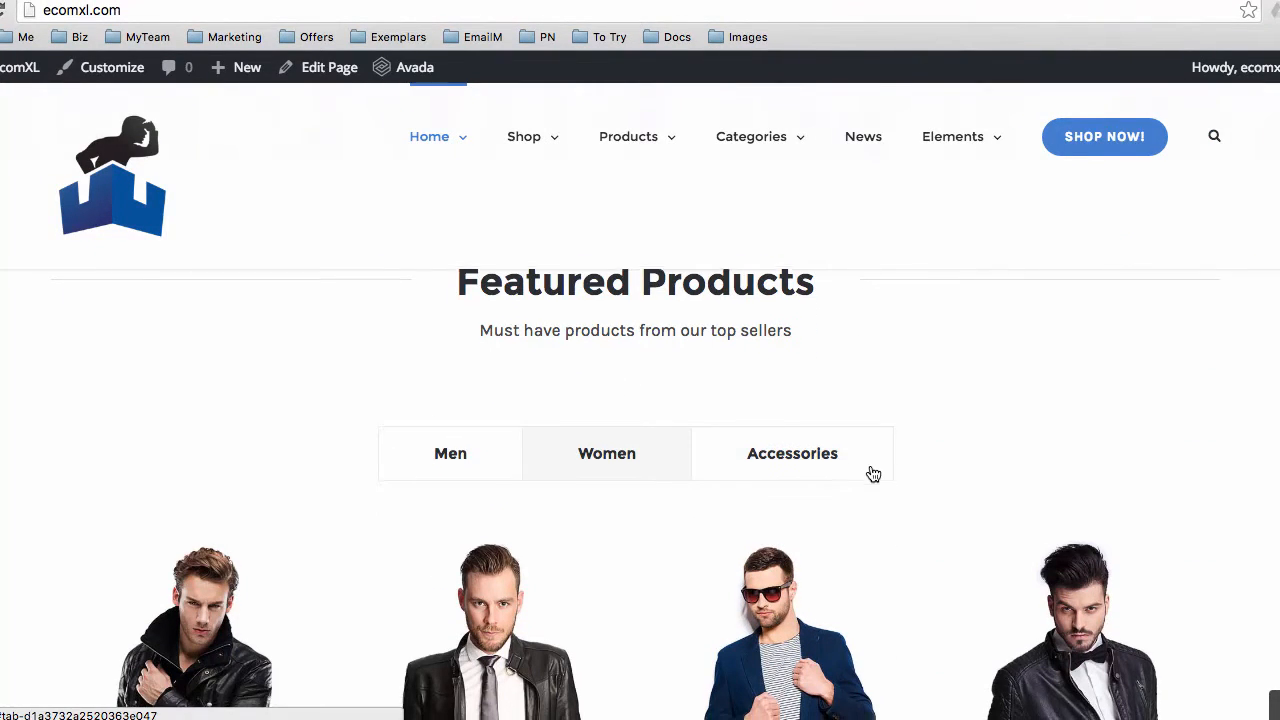
{"action": "scroll", "coordinate": [873, 474], "scroll_direction": "down", "scroll_amount": 2}
{"action": "scroll", "coordinate": [629, 434], "scroll_direction": "down", "scroll_amount": 3}
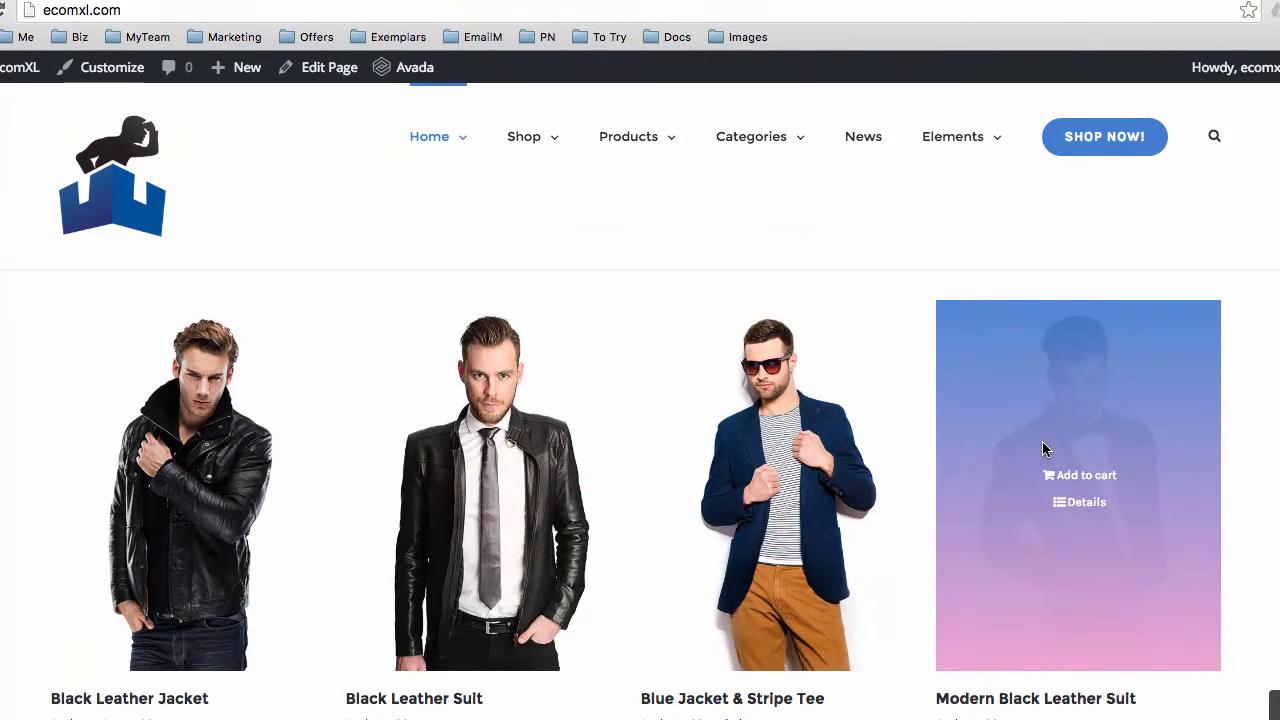
{"action": "mouse_move", "coordinate": [851, 430]}
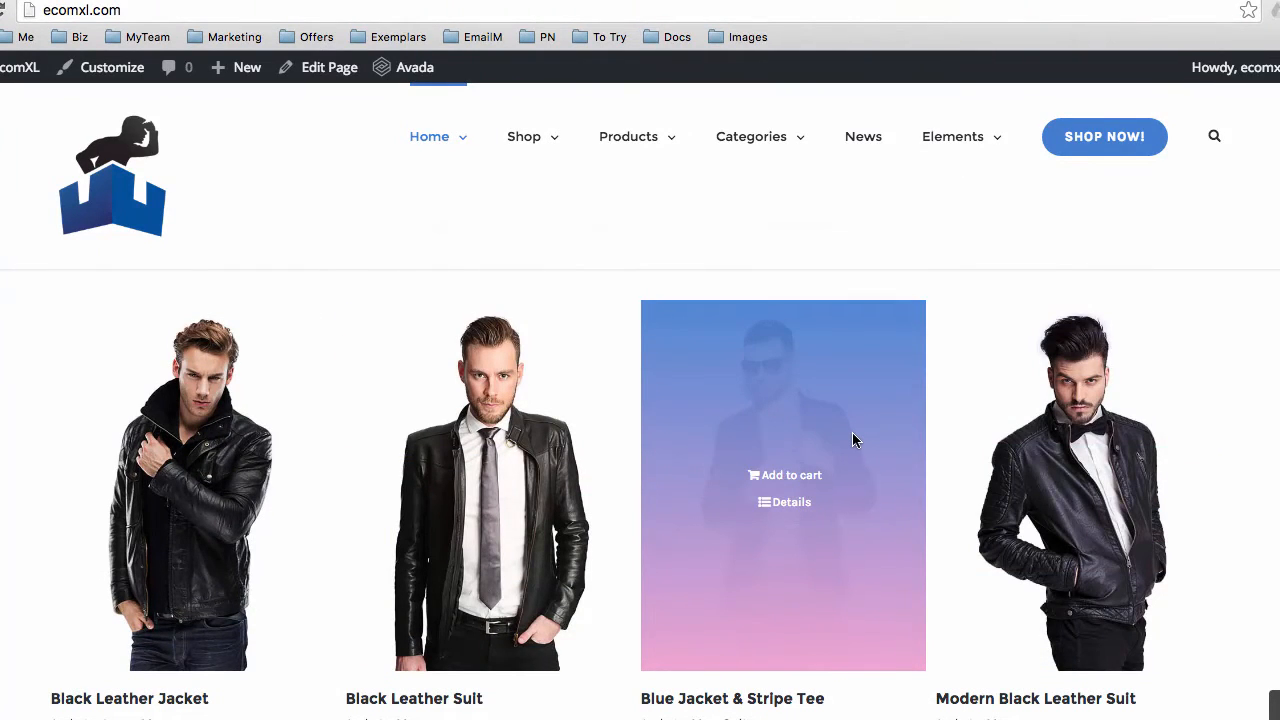
{"action": "scroll", "coordinate": [805, 490], "scroll_direction": "up", "scroll_amount": 10}
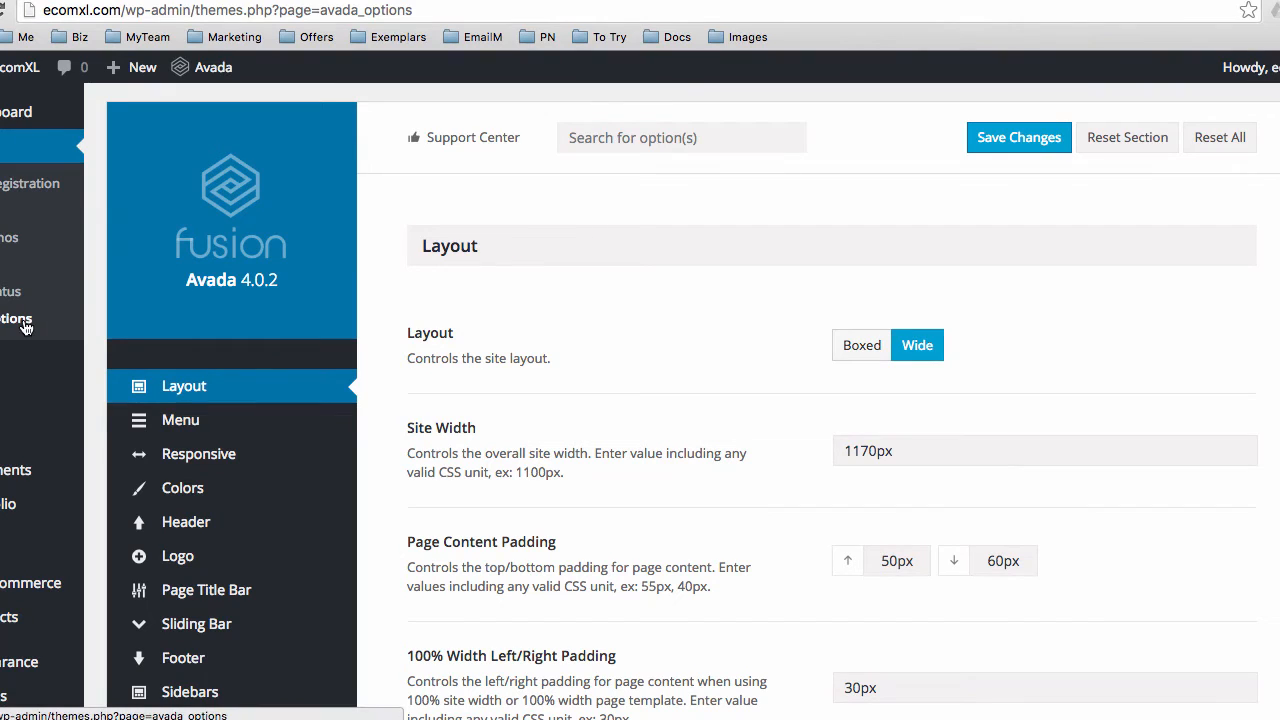
Review the Layout options: Wide layout, 1170px site width, padding and column margins
{"action": "scroll", "coordinate": [405, 360], "scroll_direction": "down", "scroll_amount": 2}
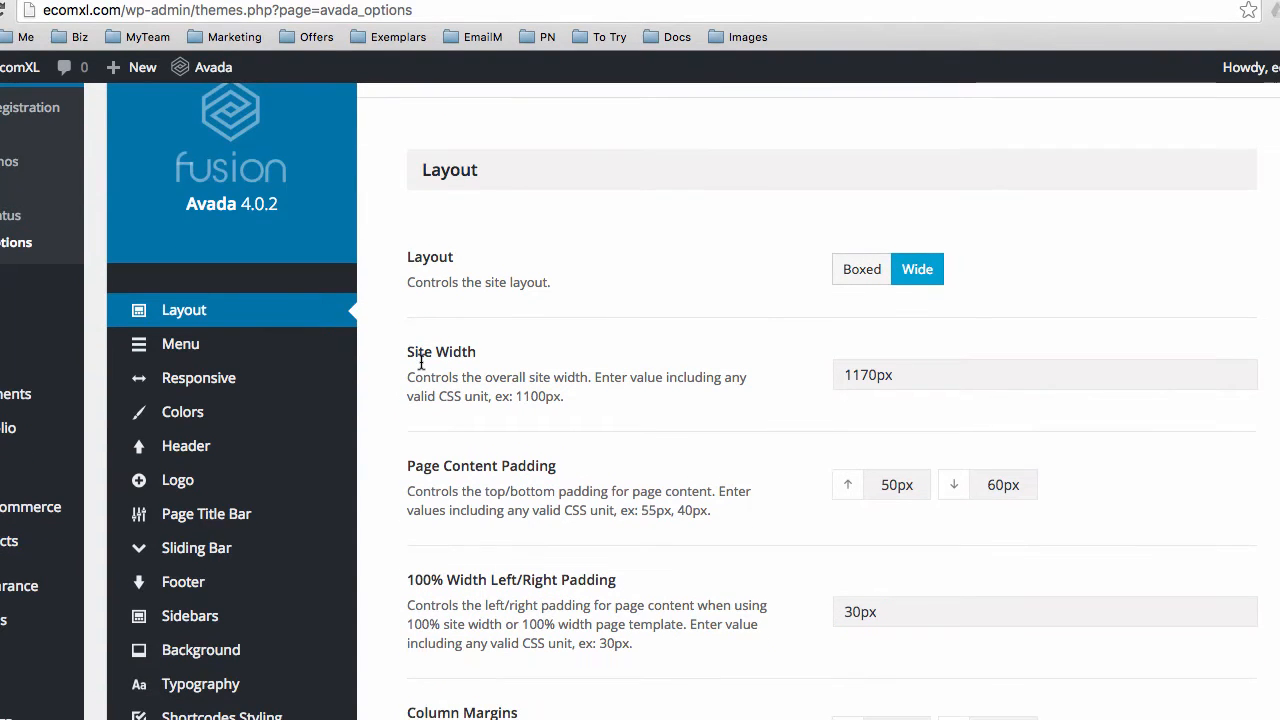
{"action": "scroll", "coordinate": [436, 343], "scroll_direction": "down", "scroll_amount": 1}
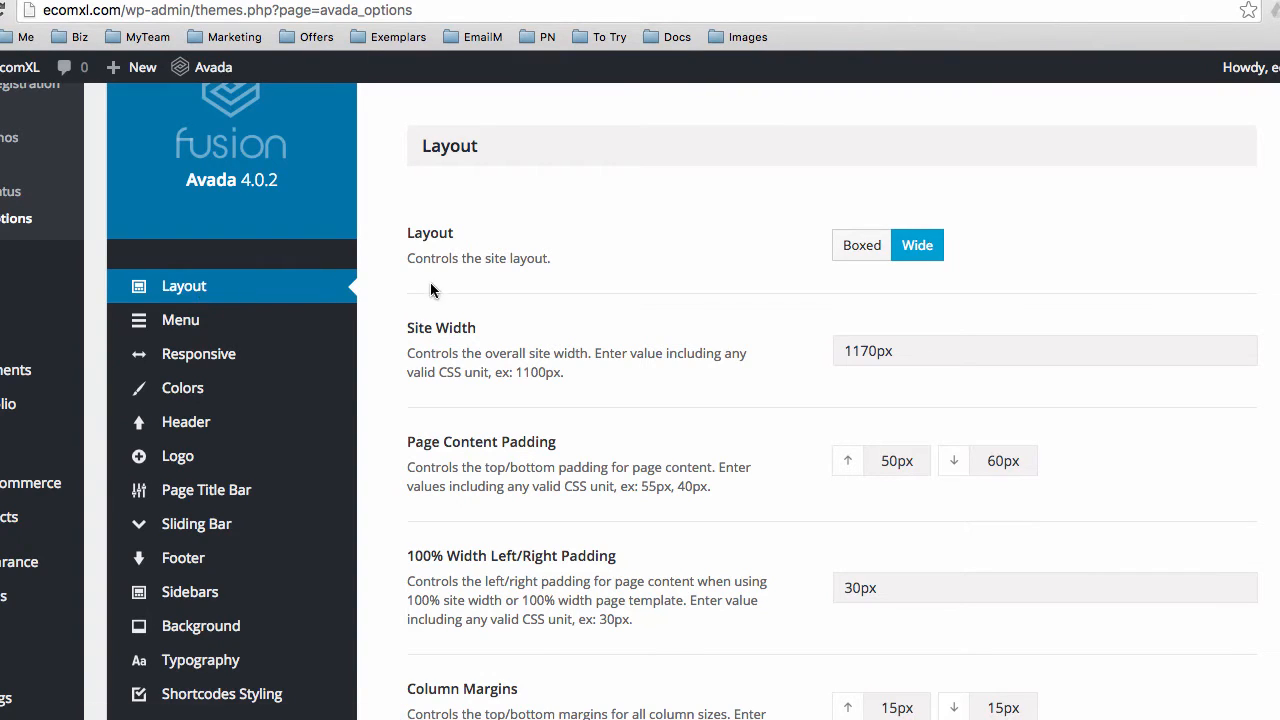
{"action": "scroll", "coordinate": [393, 285], "scroll_direction": "up", "scroll_amount": 1}
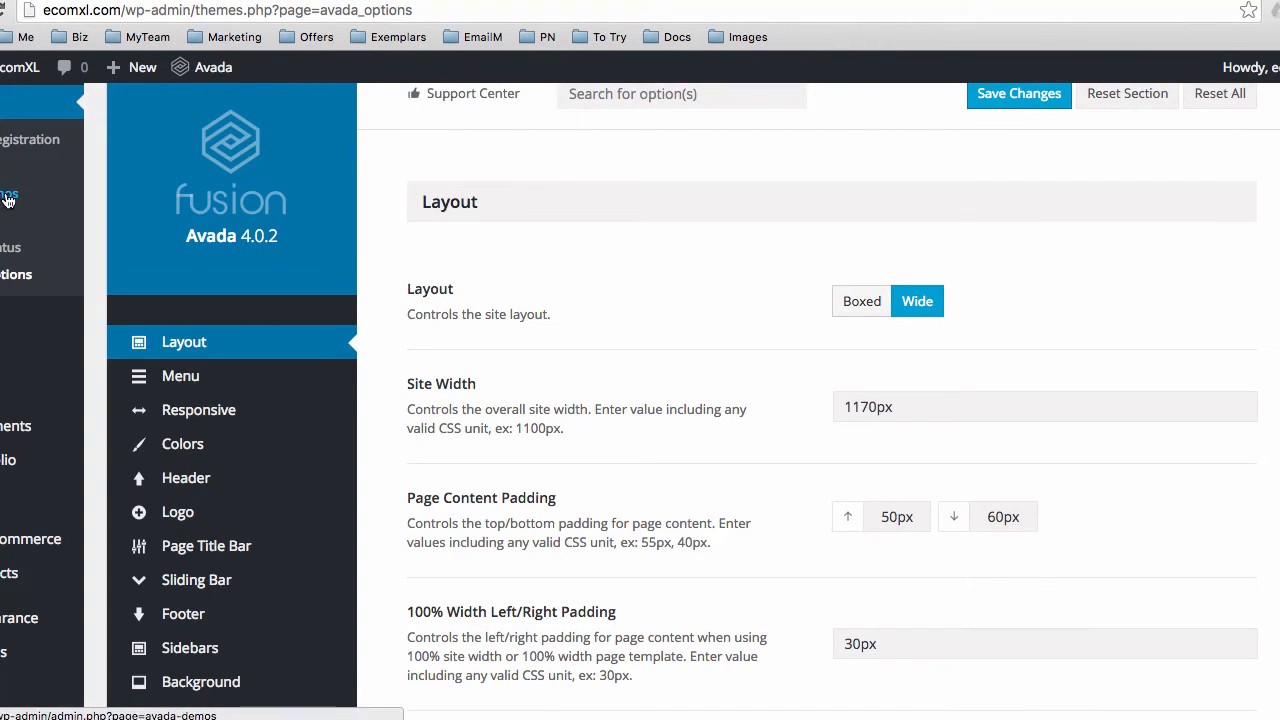
{"action": "scroll", "coordinate": [448, 362], "scroll_direction": "down", "scroll_amount": 1}
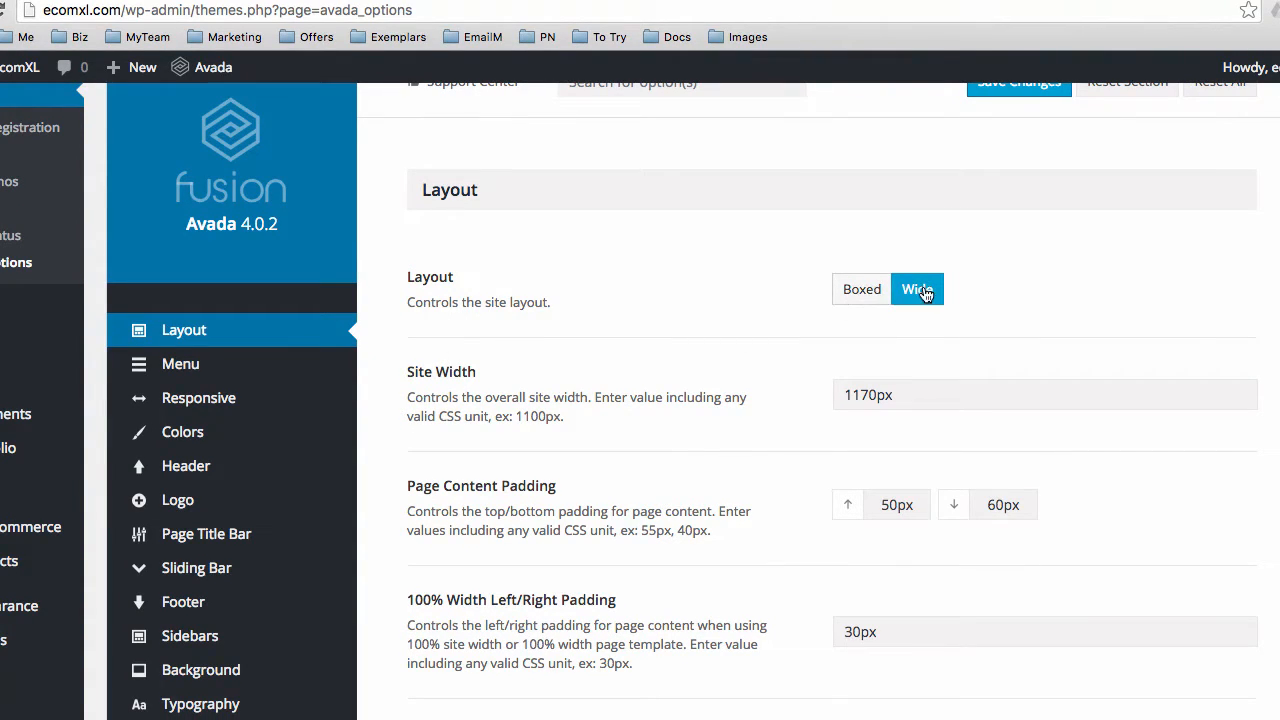
{"action": "scroll", "coordinate": [688, 410], "scroll_direction": "down", "scroll_amount": 3}
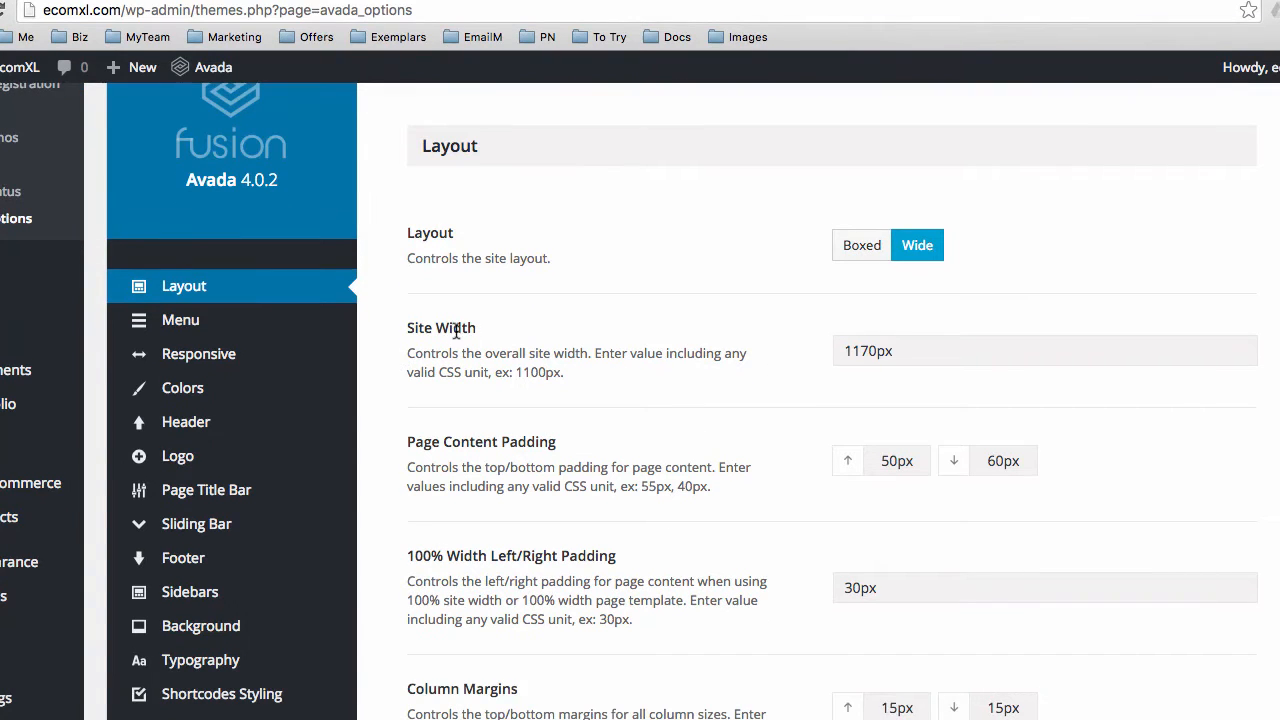
{"action": "left_click_drag", "start_coordinate": [901, 356], "coordinate": [835, 356]}
{"action": "left_click", "coordinate": [754, 393]}
{"action": "scroll", "coordinate": [723, 397], "scroll_direction": "down", "scroll_amount": 5}
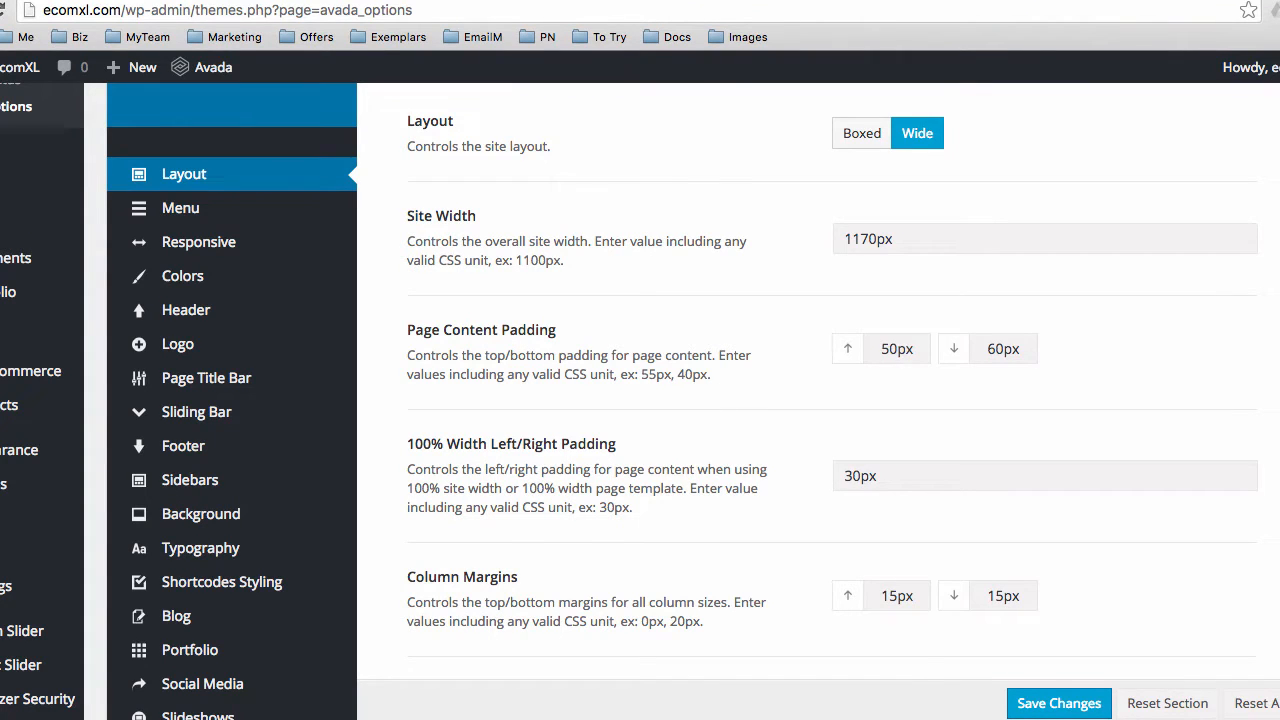
Compare with the live homepage, then highlight the Site Width description in Layout options
{"action": "left_click", "coordinate": [430, 1]}
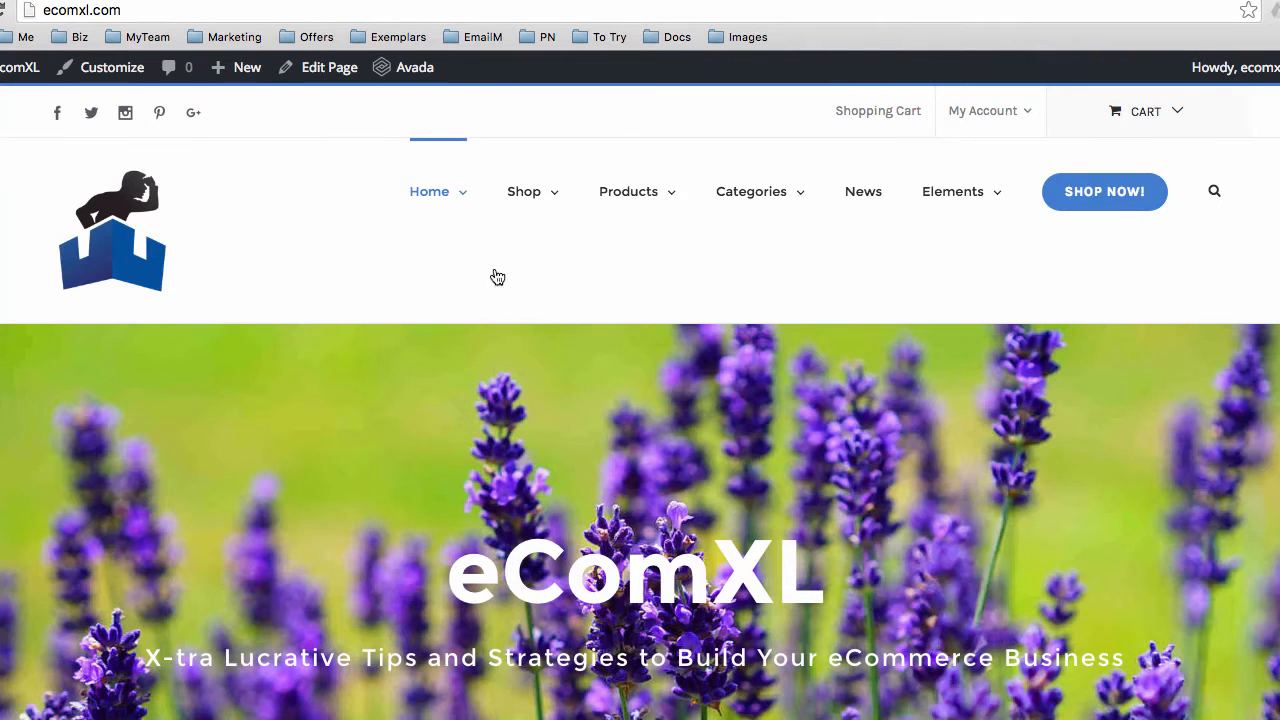
{"action": "left_click", "coordinate": [385, 1]}
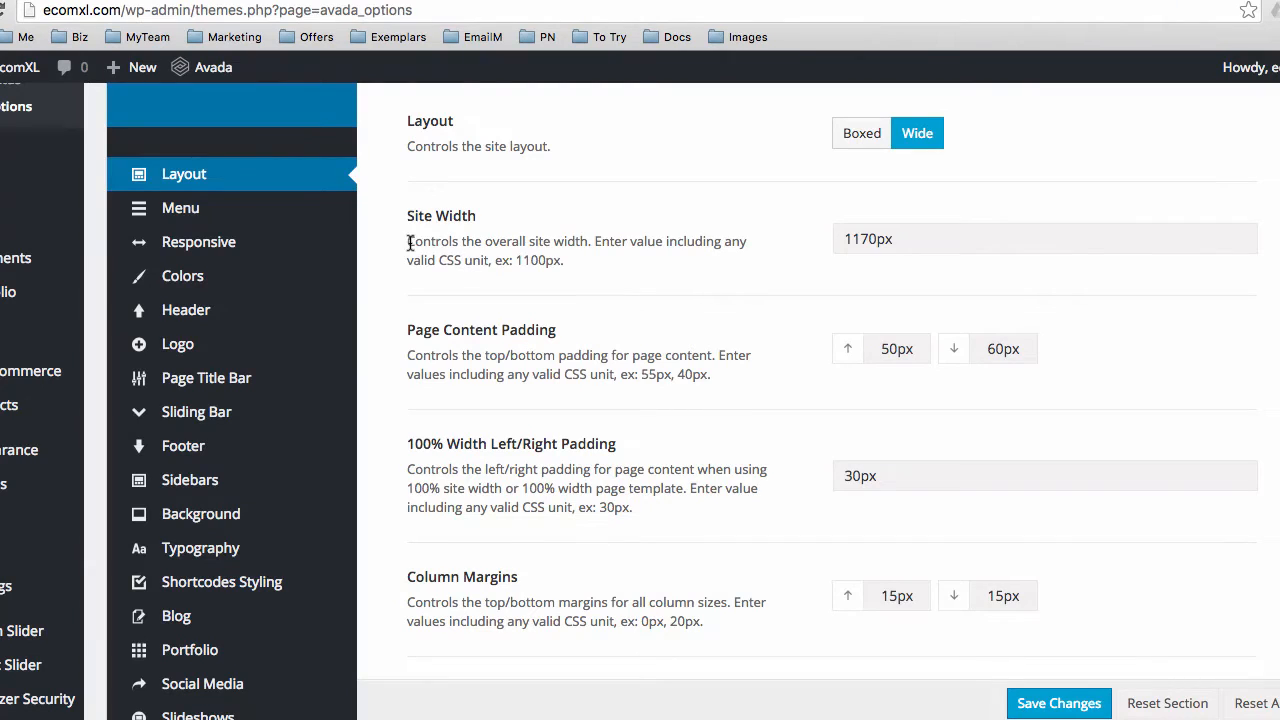
{"action": "left_click_drag", "start_coordinate": [407, 241], "coordinate": [559, 263]}
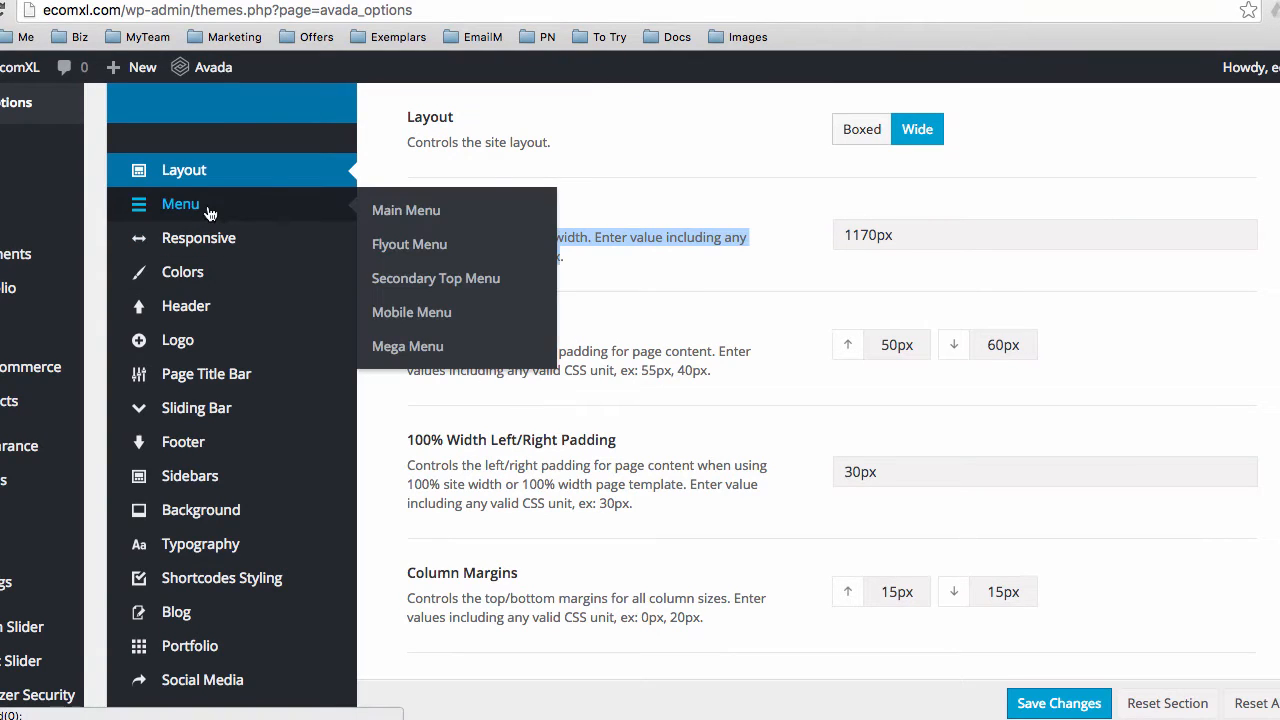
Open Avada's Main Menu settings (height 100), then inspect the live site's menus and cart page
{"action": "left_click", "coordinate": [204, 207]}
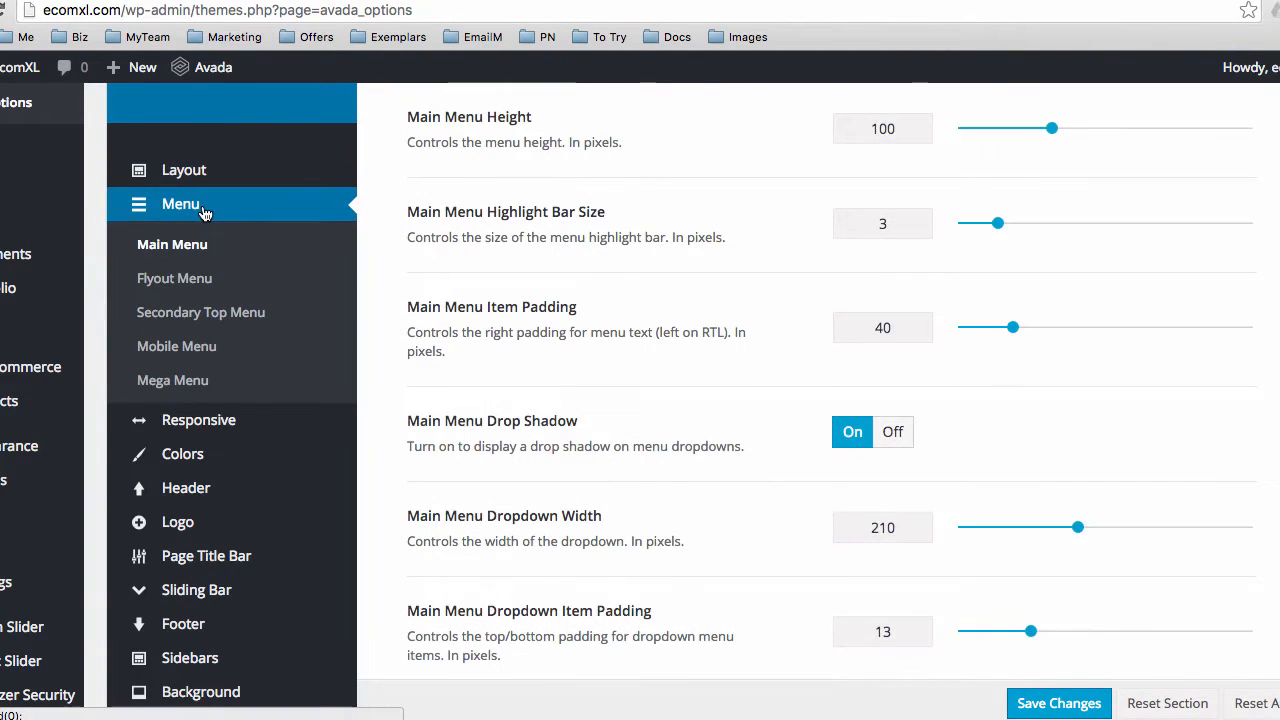
{"action": "scroll", "coordinate": [525, 342], "scroll_direction": "up", "scroll_amount": 5}
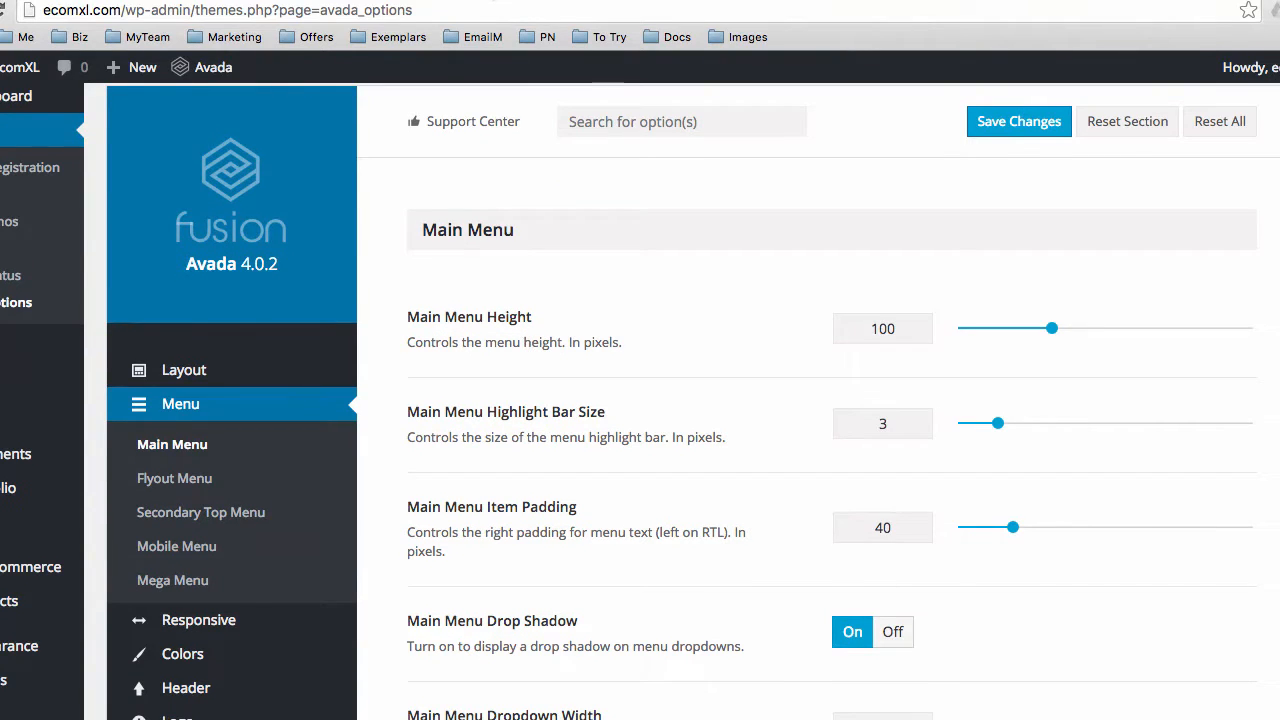
{"action": "left_click", "coordinate": [496, 1]}
{"action": "mouse_move", "coordinate": [805, 198]}
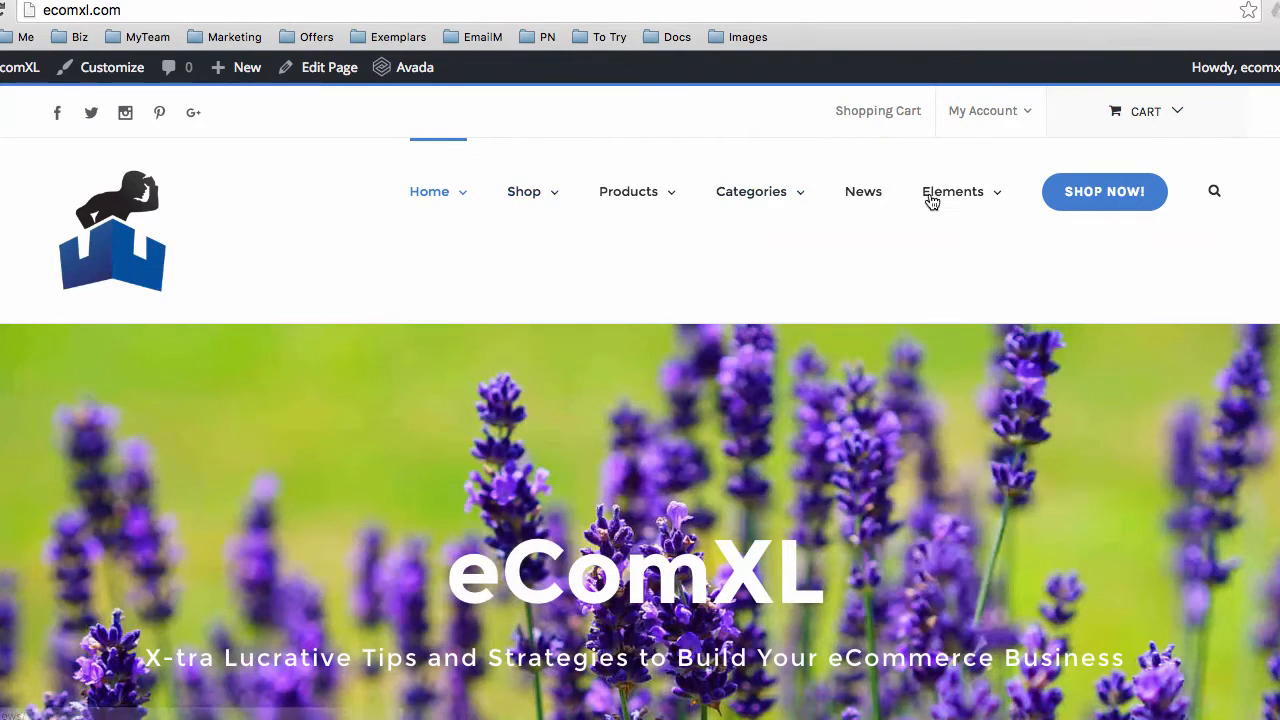
{"action": "mouse_move", "coordinate": [941, 203]}
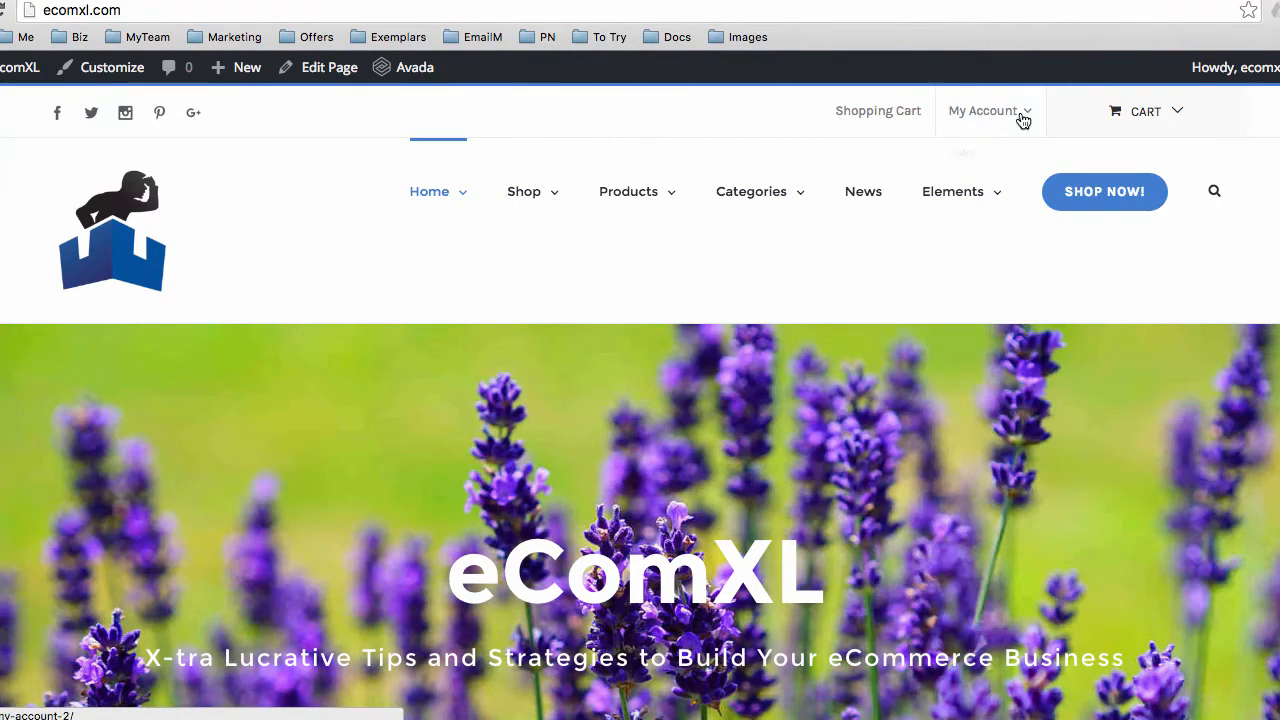
{"action": "mouse_move", "coordinate": [967, 120]}
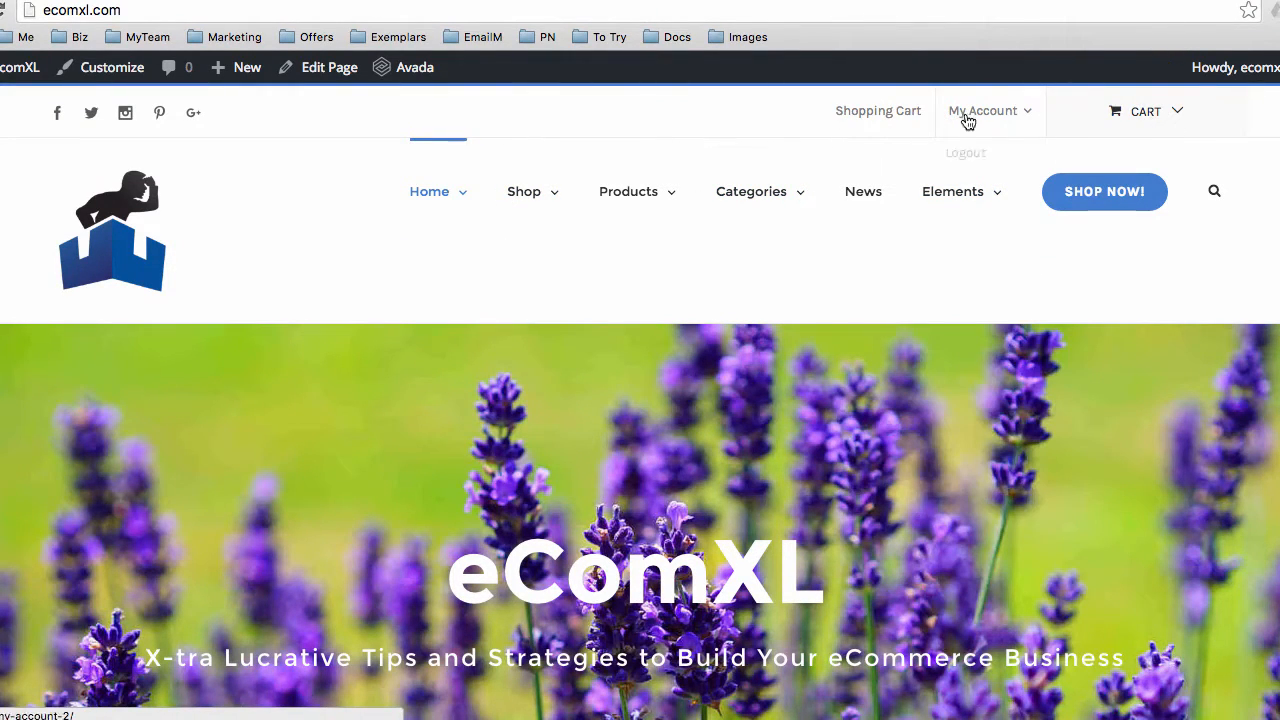
{"action": "left_click", "coordinate": [1176, 118]}
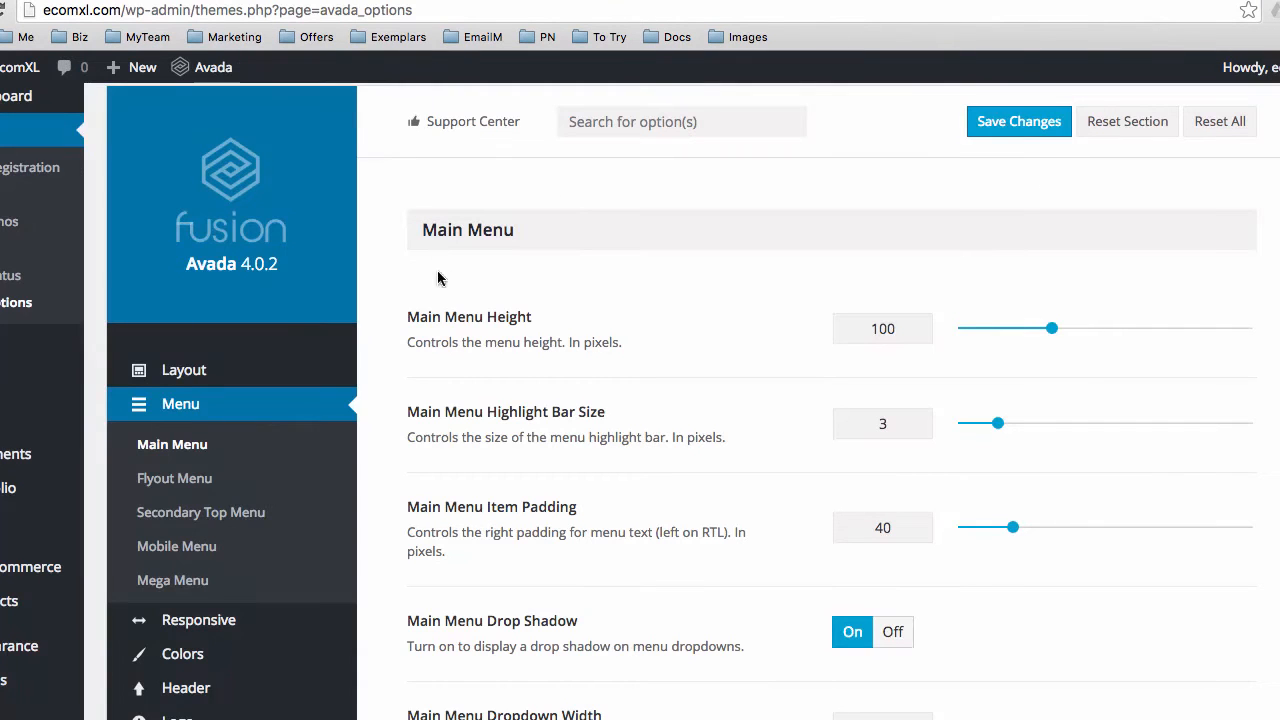
{"action": "scroll", "coordinate": [404, 374], "scroll_direction": "down", "scroll_amount": 1}
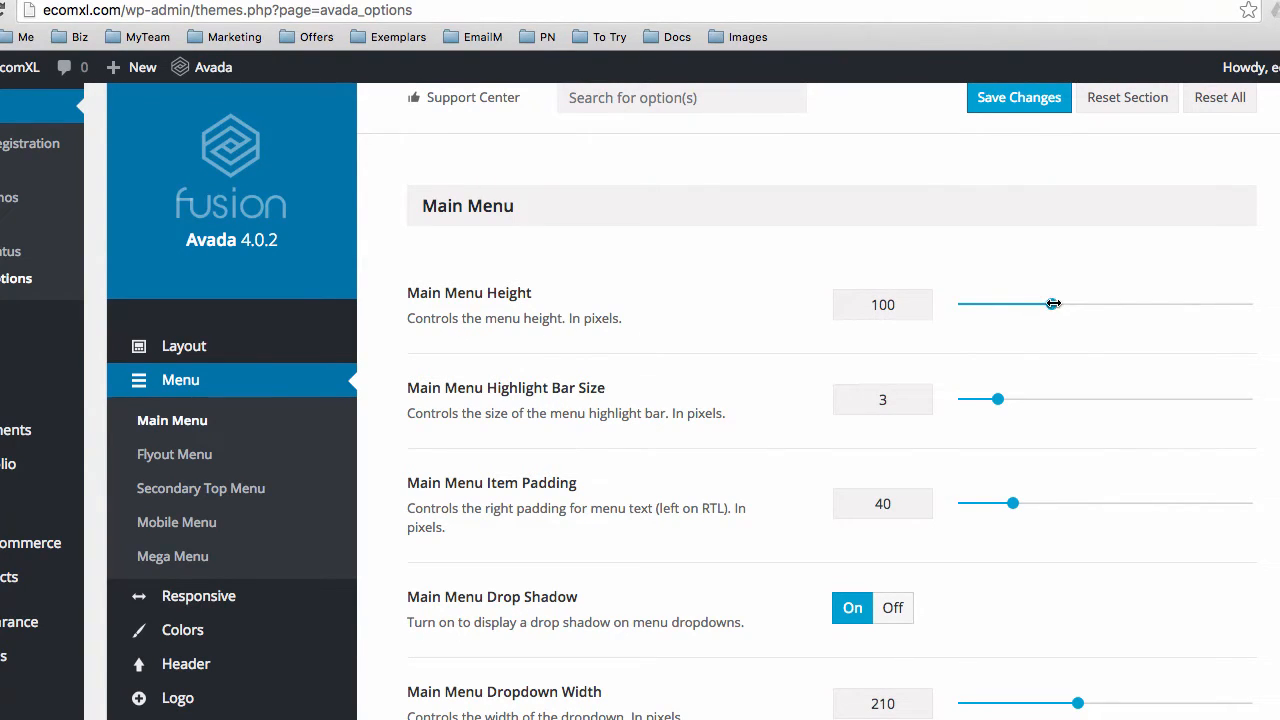
Lower Main Menu Height from 100 to 75 and save the theme options
{"action": "left_click_drag", "start_coordinate": [1052, 303], "coordinate": [1027, 314]}
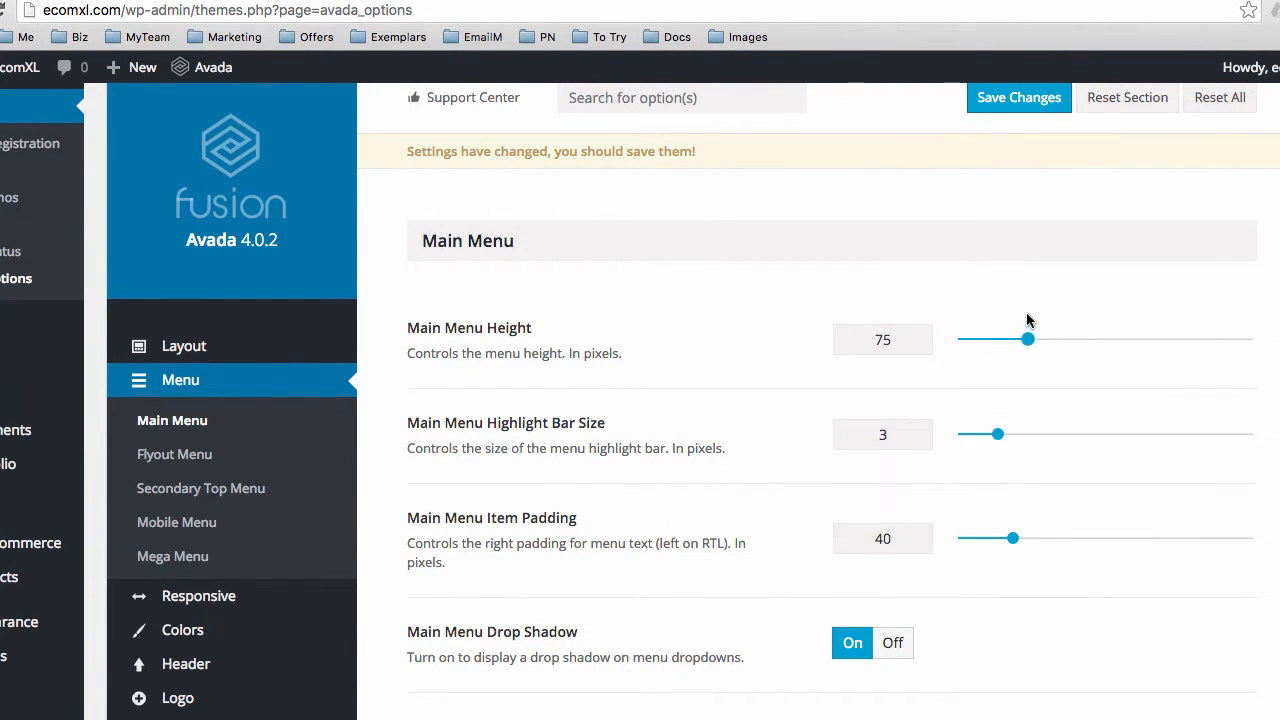
{"action": "left_click", "coordinate": [440, 1]}
{"action": "mouse_move", "coordinate": [480, 217]}
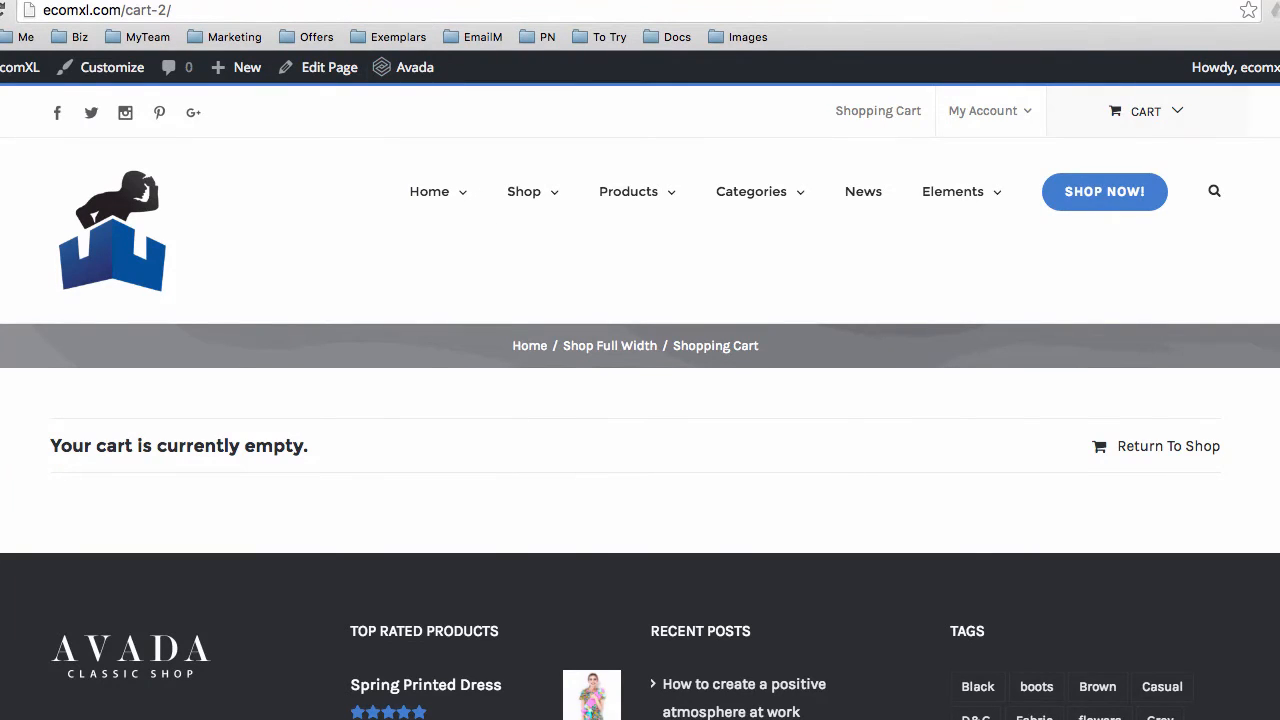
{"action": "left_click", "coordinate": [620, 1]}
{"action": "left_click", "coordinate": [1002, 104]}
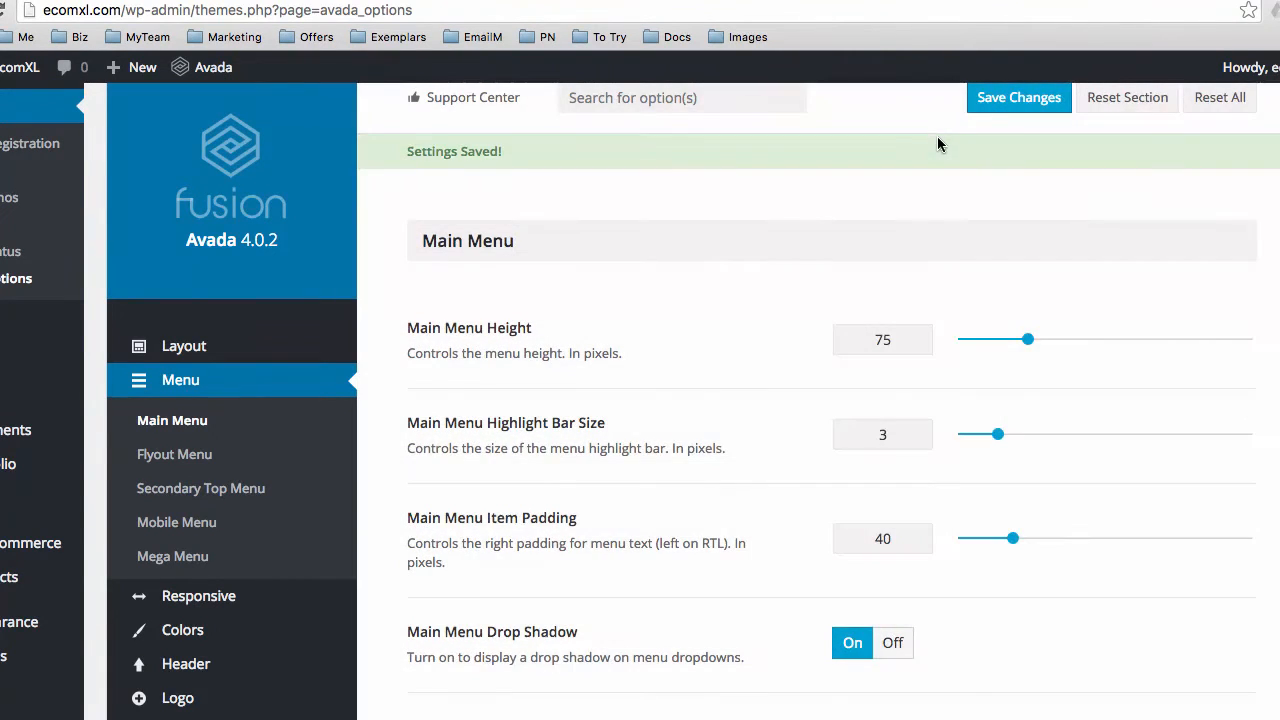
Reload the live cart page to see the shorter 75 main menu
{"action": "left_click", "coordinate": [510, 2]}
{"action": "left_click", "coordinate": [486, 5]}
{"action": "key", "text": "Return"}
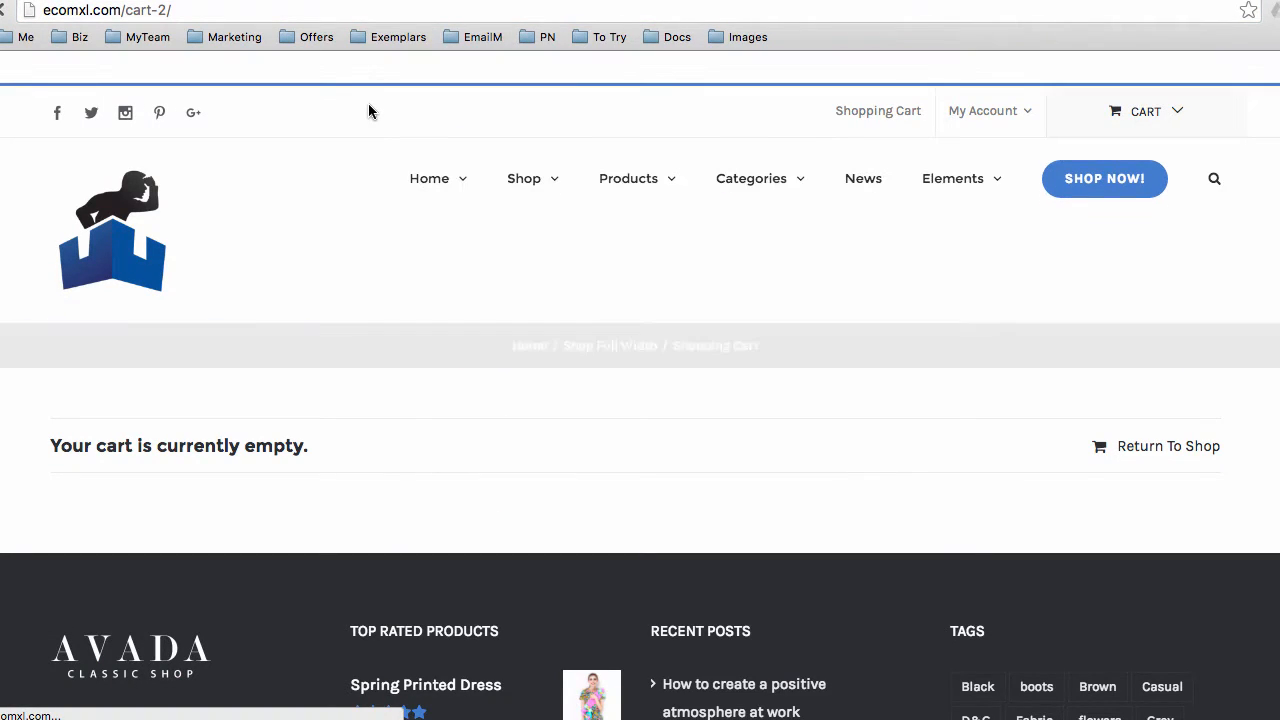
{"action": "mouse_move", "coordinate": [424, 184]}
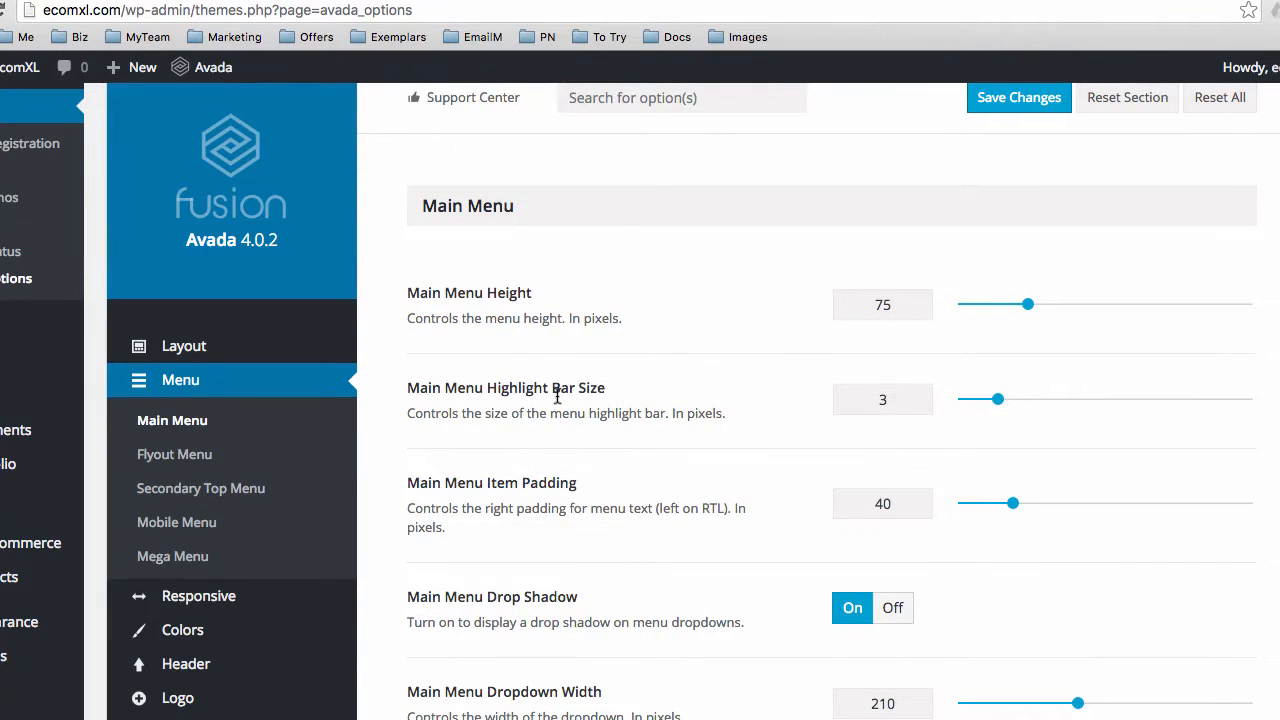
{"action": "scroll", "coordinate": [535, 395], "scroll_direction": "down", "scroll_amount": 1}
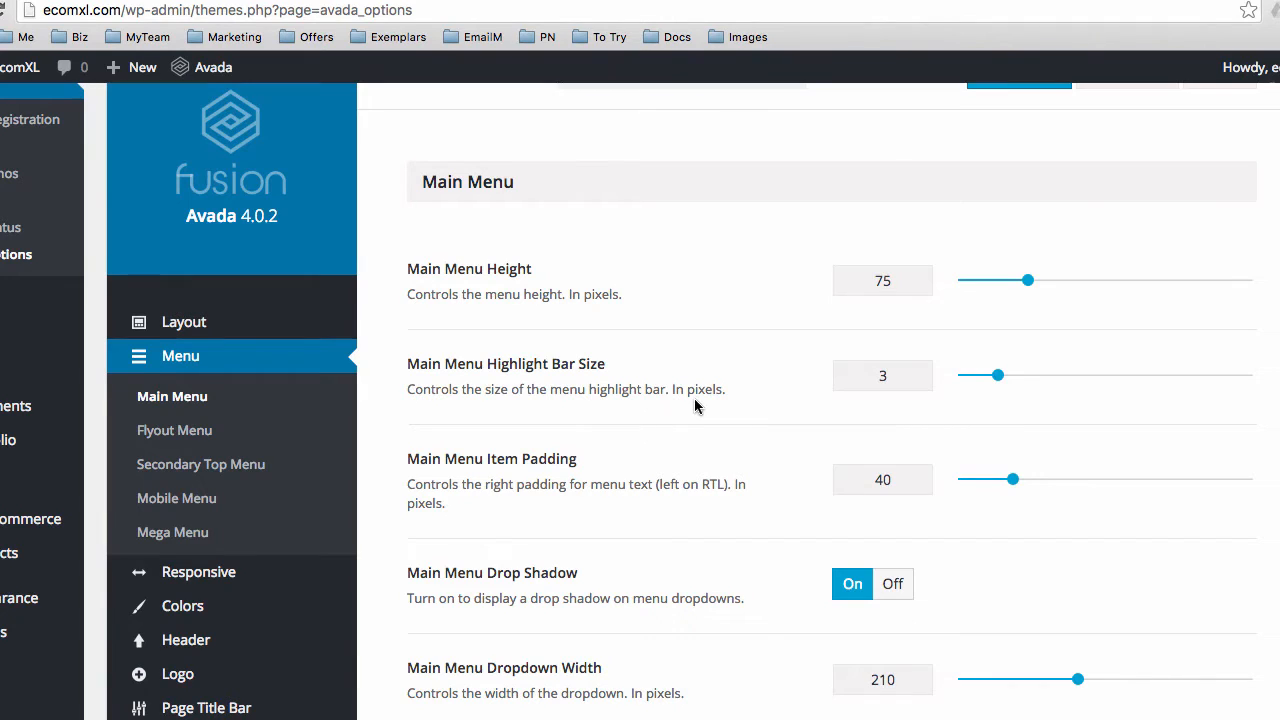
{"action": "scroll", "coordinate": [690, 400], "scroll_direction": "down", "scroll_amount": 1}
{"action": "scroll", "coordinate": [687, 409], "scroll_direction": "down", "scroll_amount": 1}
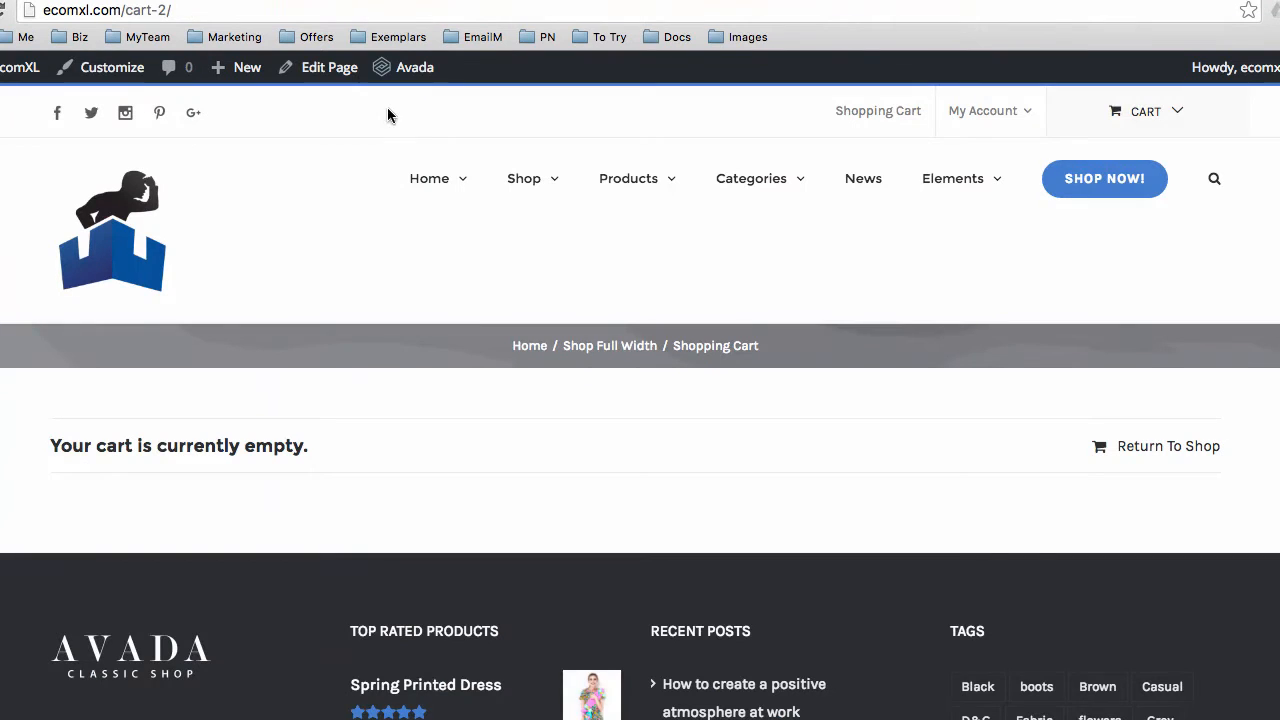
{"action": "mouse_move", "coordinate": [429, 166]}
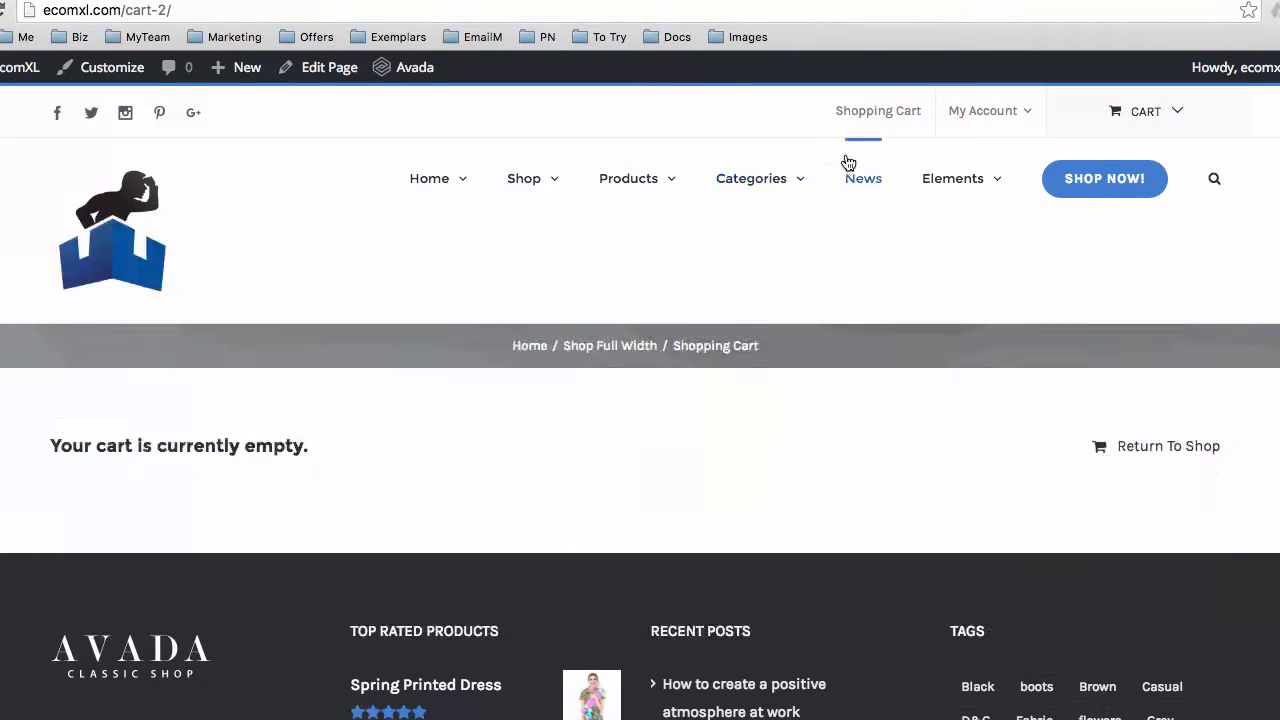
{"action": "mouse_move", "coordinate": [949, 163]}
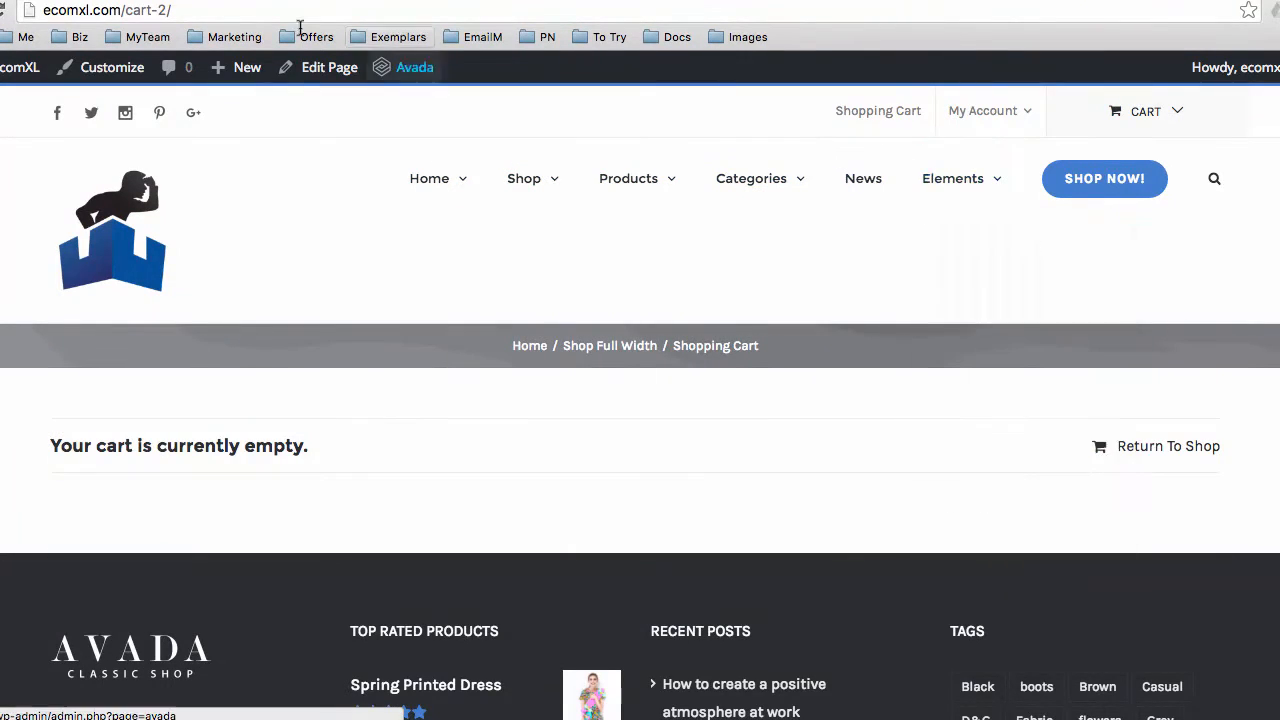
{"action": "left_click", "coordinate": [405, 67]}
{"action": "scroll", "coordinate": [619, 442], "scroll_direction": "down", "scroll_amount": 2}
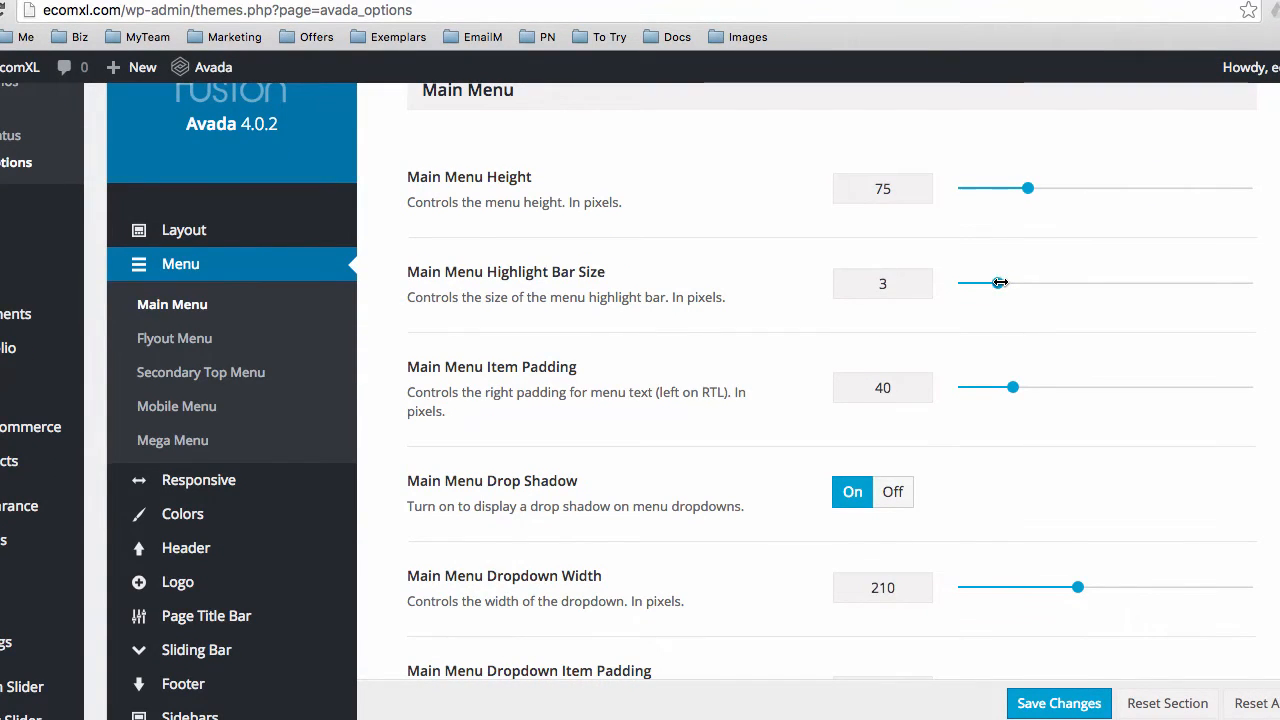
{"action": "scroll", "coordinate": [552, 398], "scroll_direction": "down", "scroll_amount": 1}
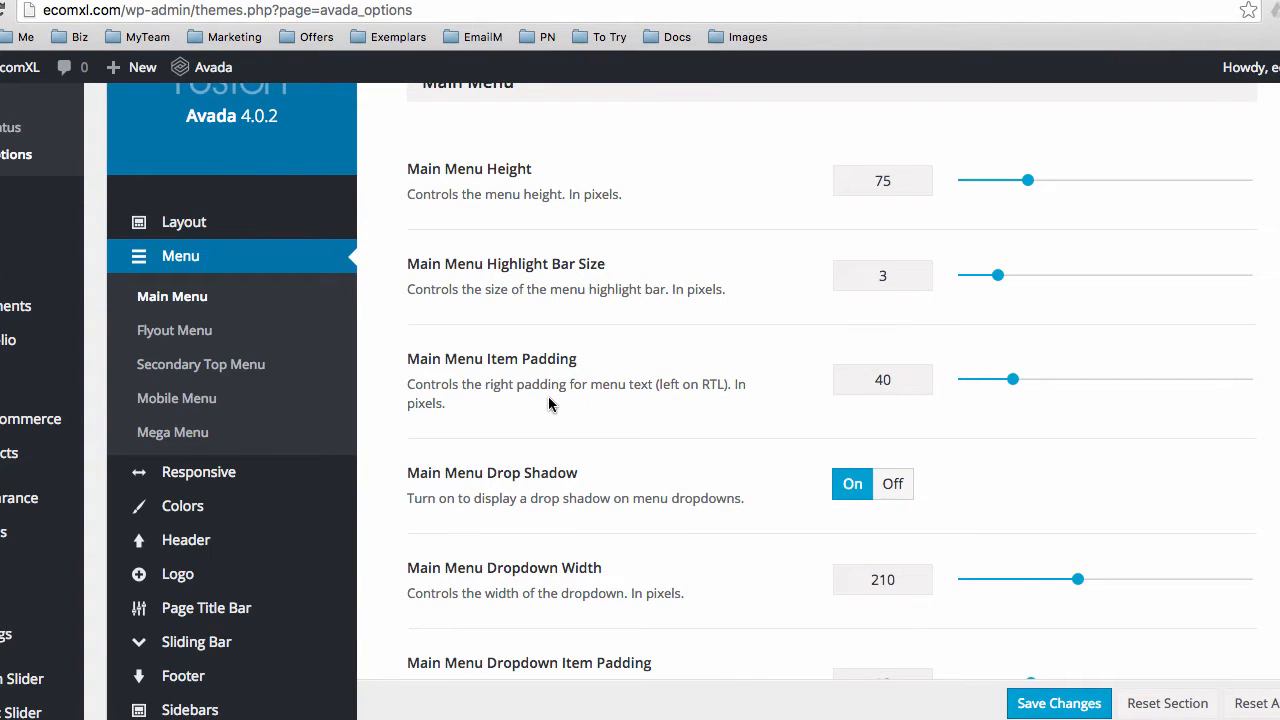
{"action": "scroll", "coordinate": [548, 398], "scroll_direction": "down", "scroll_amount": 2}
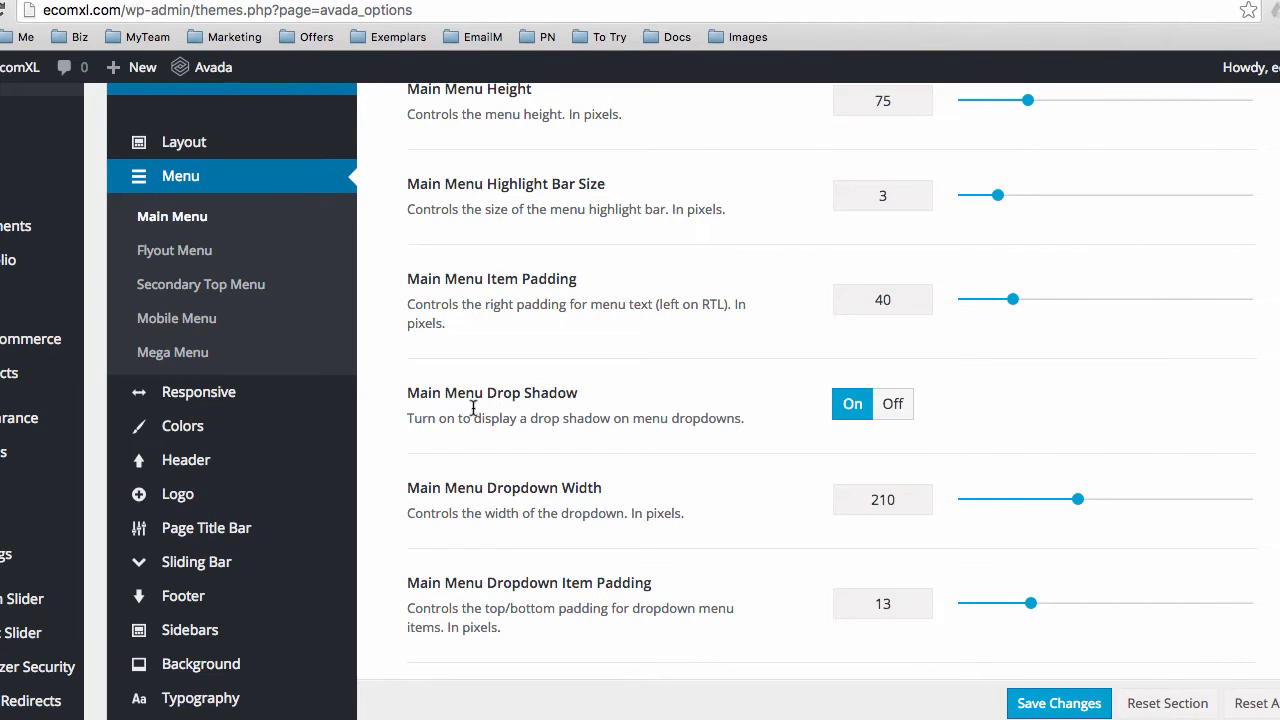
{"action": "scroll", "coordinate": [478, 420], "scroll_direction": "down", "scroll_amount": 1}
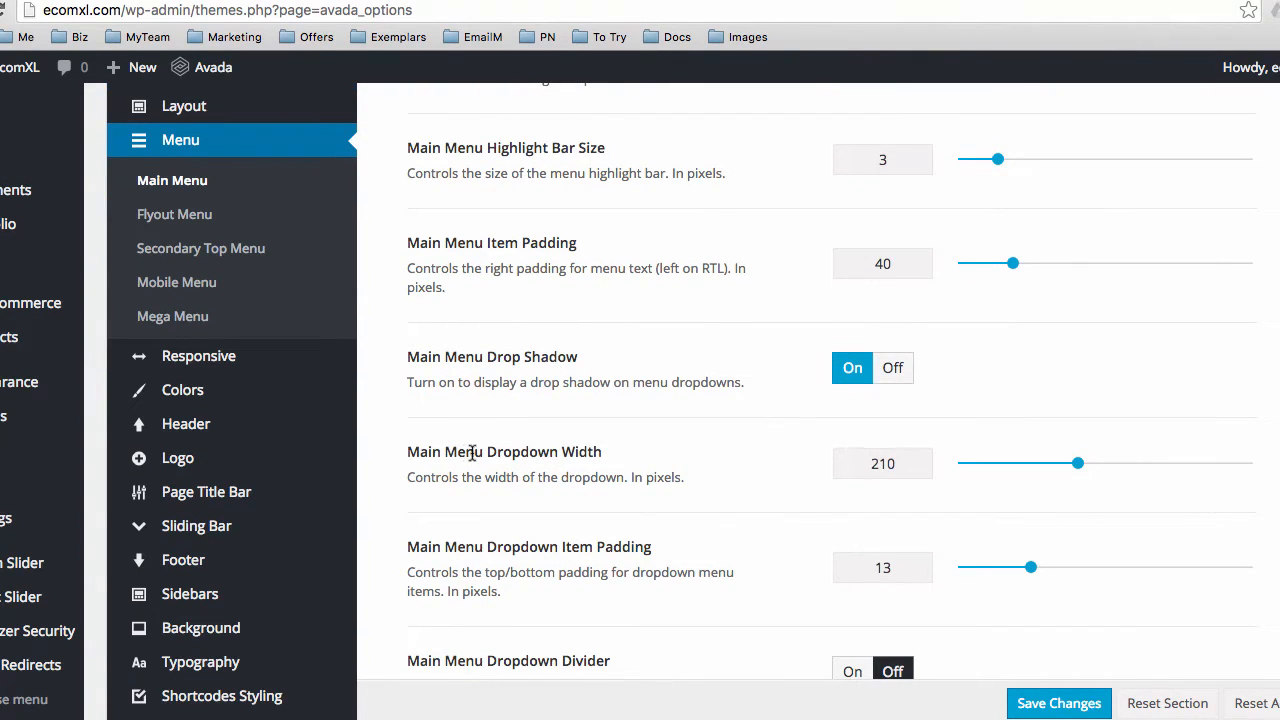
{"action": "scroll", "coordinate": [472, 452], "scroll_direction": "down", "scroll_amount": 8}
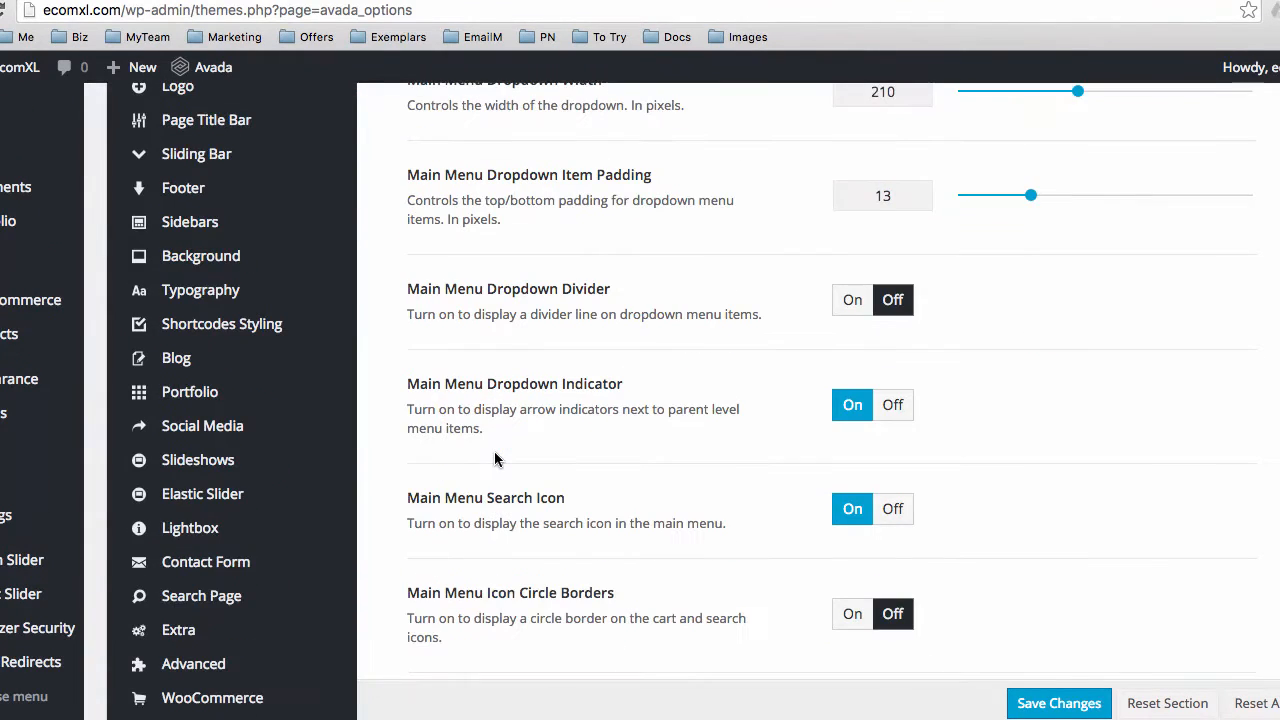
{"action": "scroll", "coordinate": [523, 445], "scroll_direction": "down", "scroll_amount": 5}
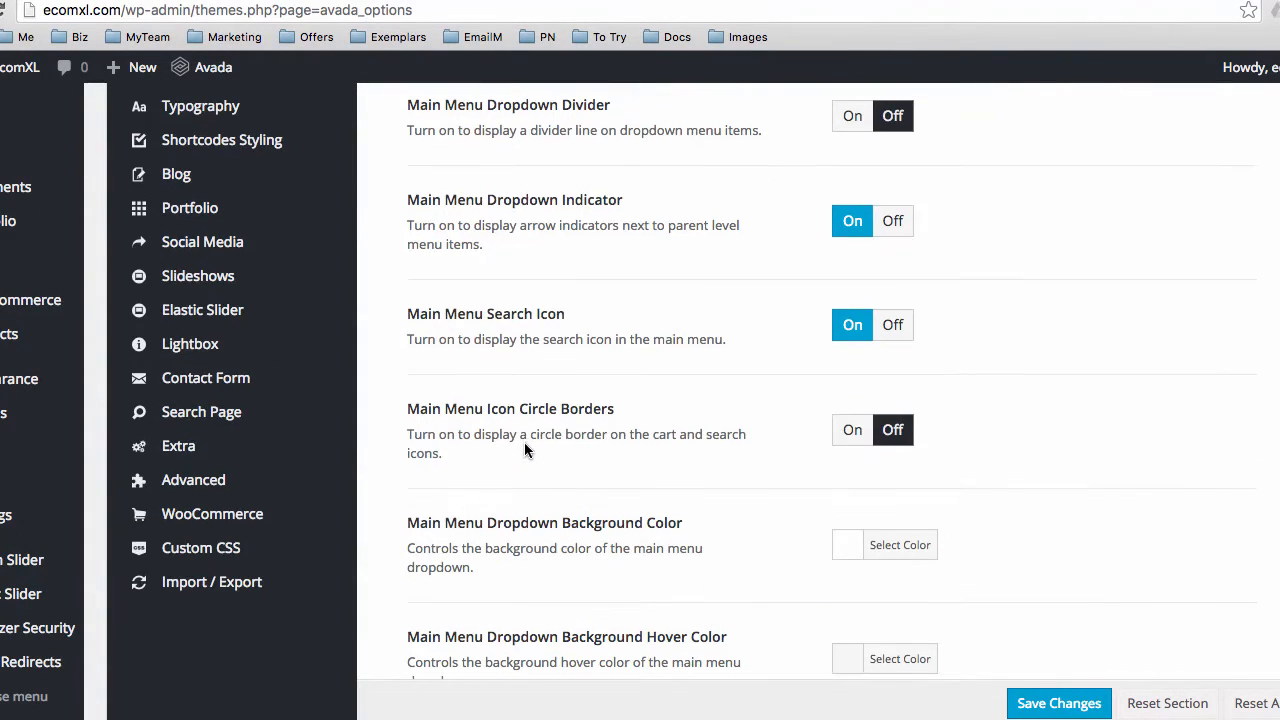
{"action": "scroll", "coordinate": [524, 443], "scroll_direction": "down", "scroll_amount": 11}
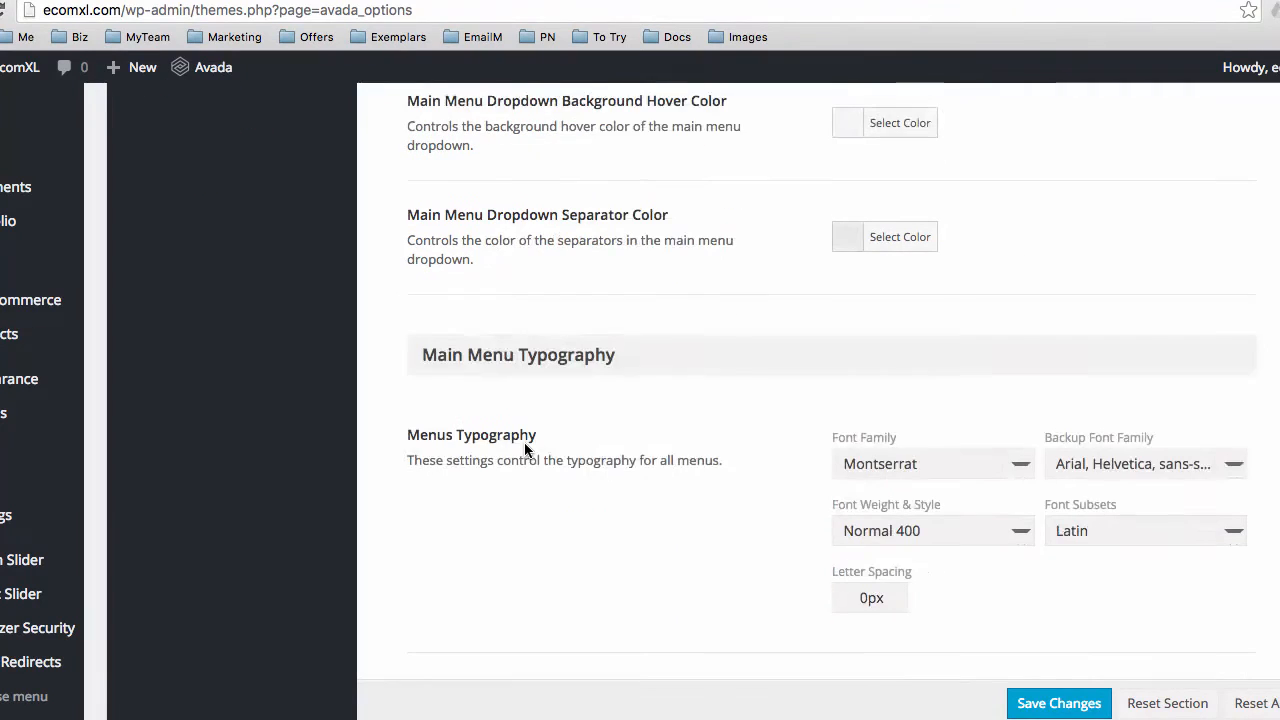
{"action": "scroll", "coordinate": [524, 442], "scroll_direction": "down", "scroll_amount": 2}
{"action": "scroll", "coordinate": [524, 442], "scroll_direction": "down", "scroll_amount": 2}
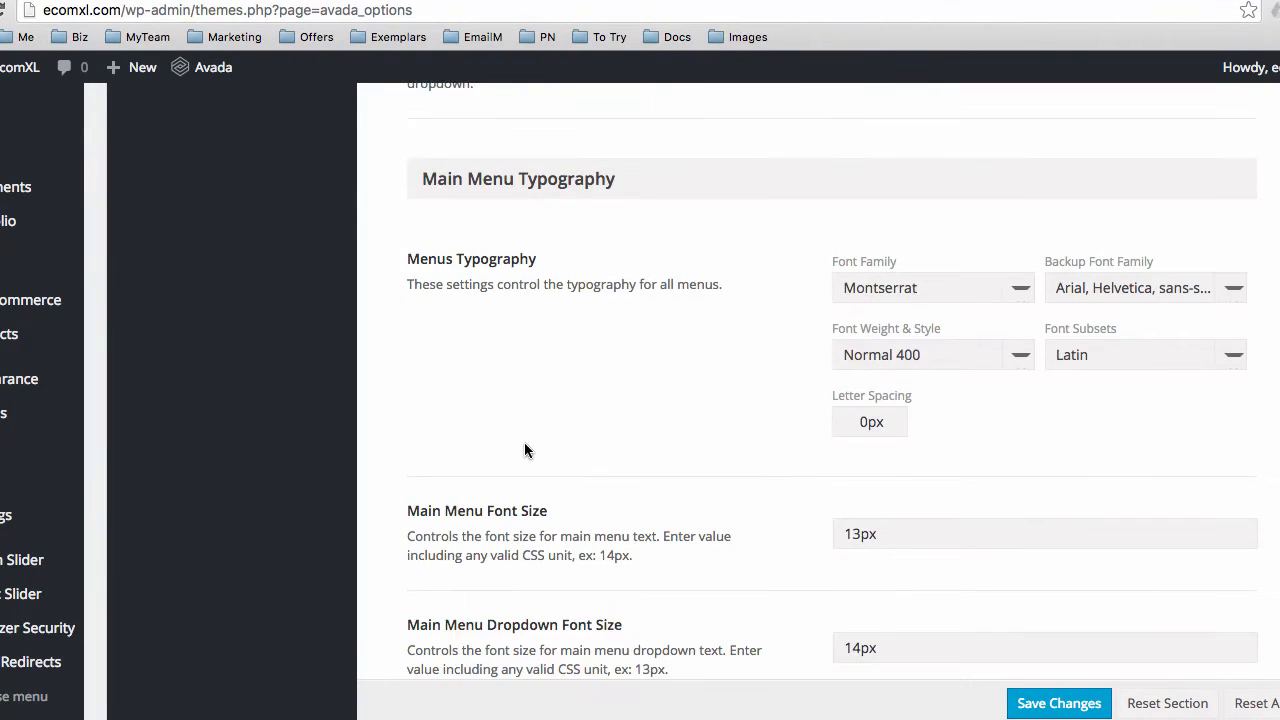
{"action": "scroll", "coordinate": [525, 447], "scroll_direction": "down", "scroll_amount": 9}
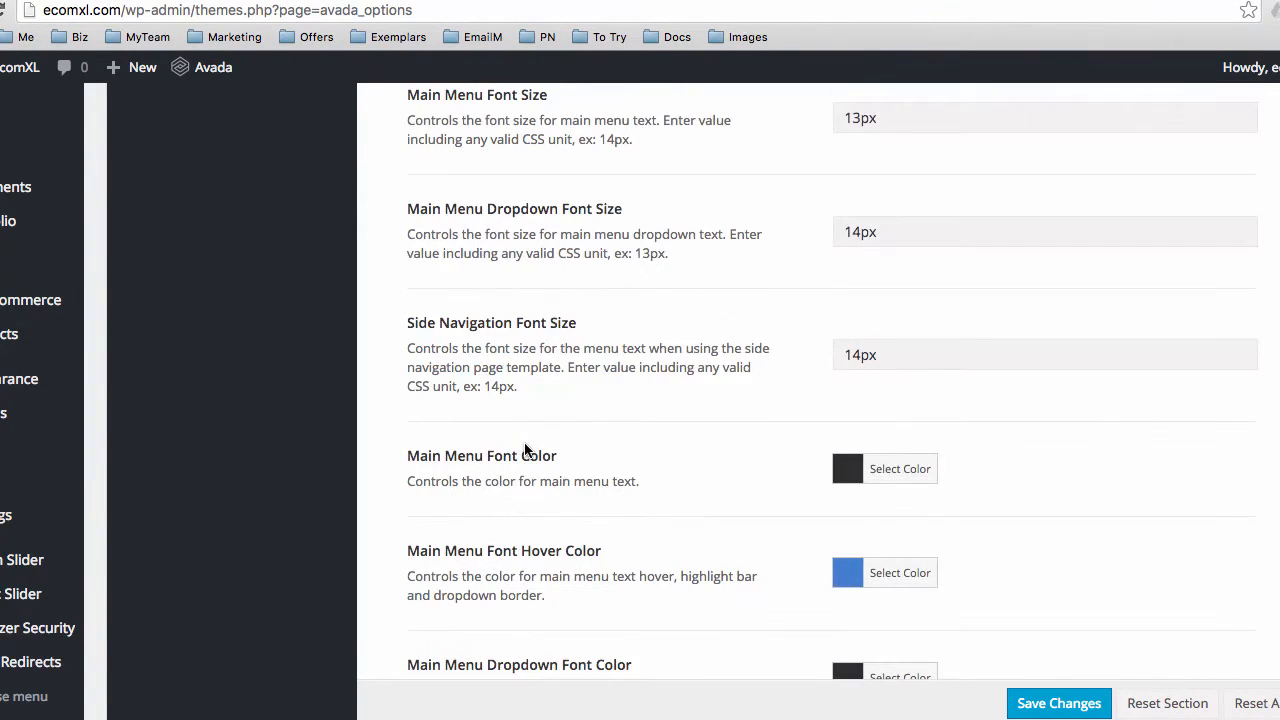
{"action": "scroll", "coordinate": [525, 448], "scroll_direction": "down", "scroll_amount": 3}
{"action": "scroll", "coordinate": [532, 478], "scroll_direction": "up", "scroll_amount": 15}
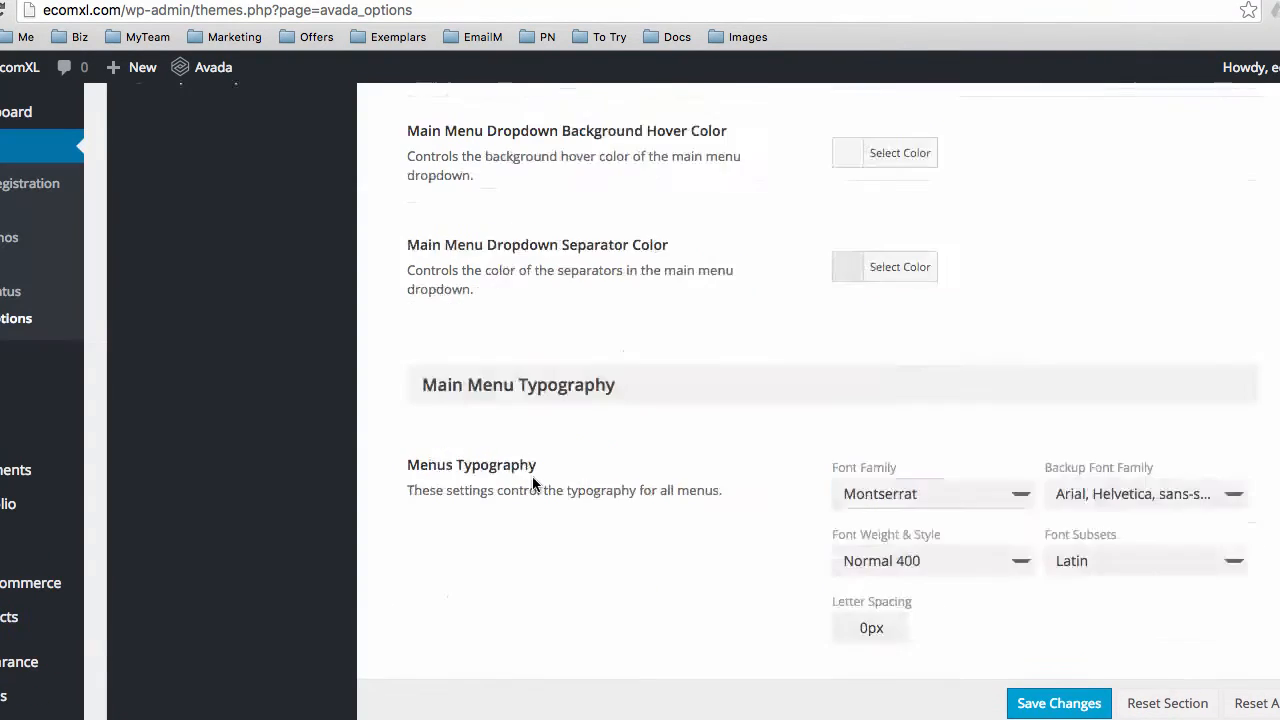
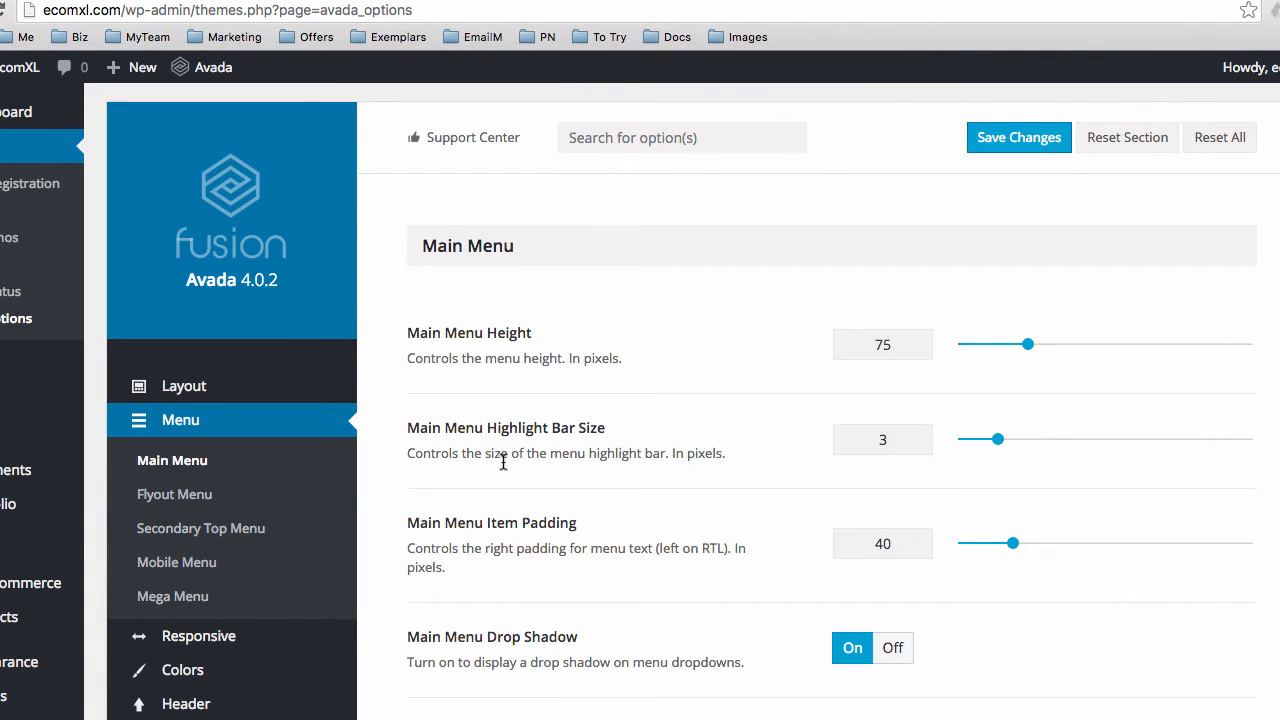
Open Avada's Mobile Menu settings, with the Modern design style and item padding 24
{"action": "scroll", "coordinate": [503, 420], "scroll_direction": "down", "scroll_amount": 1}
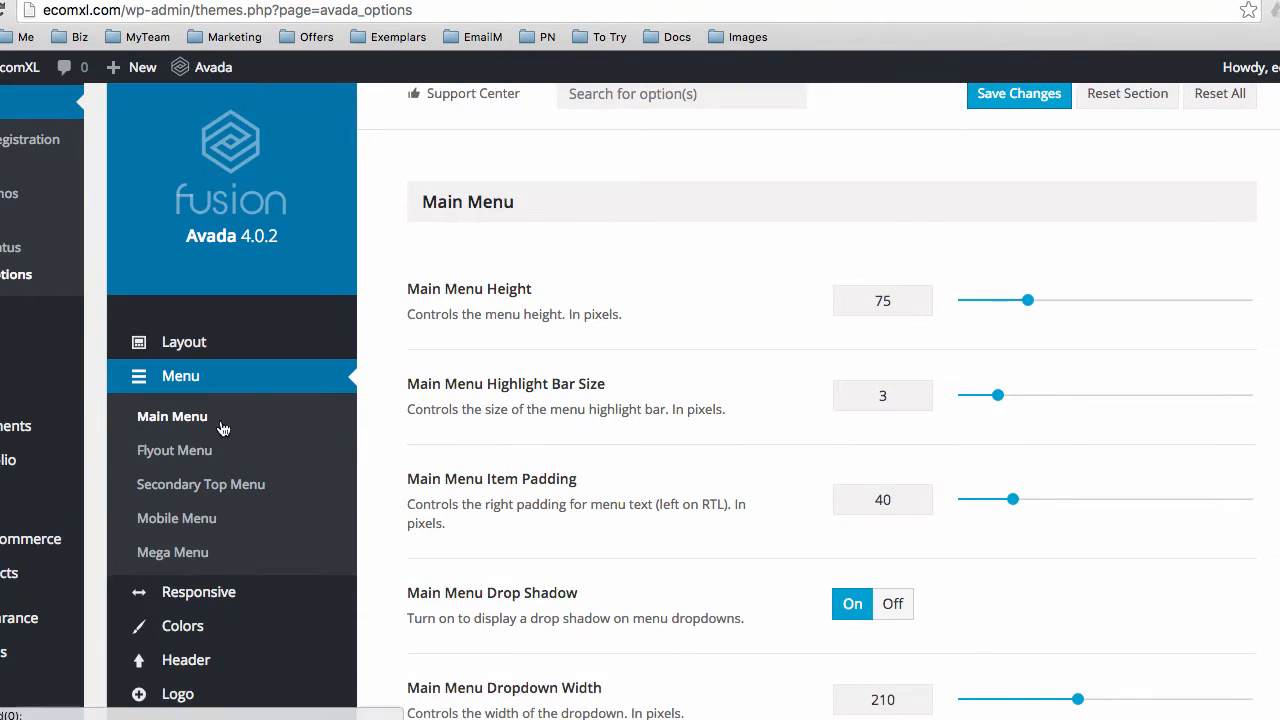
{"action": "scroll", "coordinate": [222, 428], "scroll_direction": "down", "scroll_amount": 3}
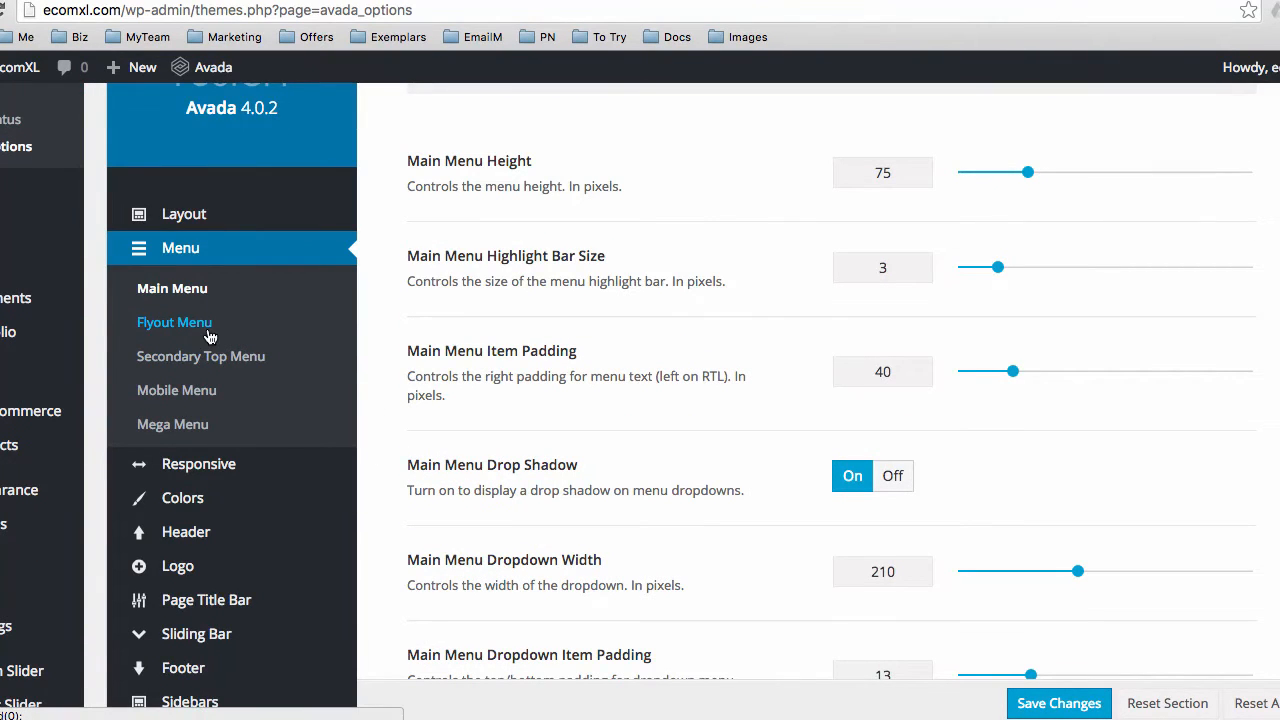
{"action": "left_click", "coordinate": [171, 392]}
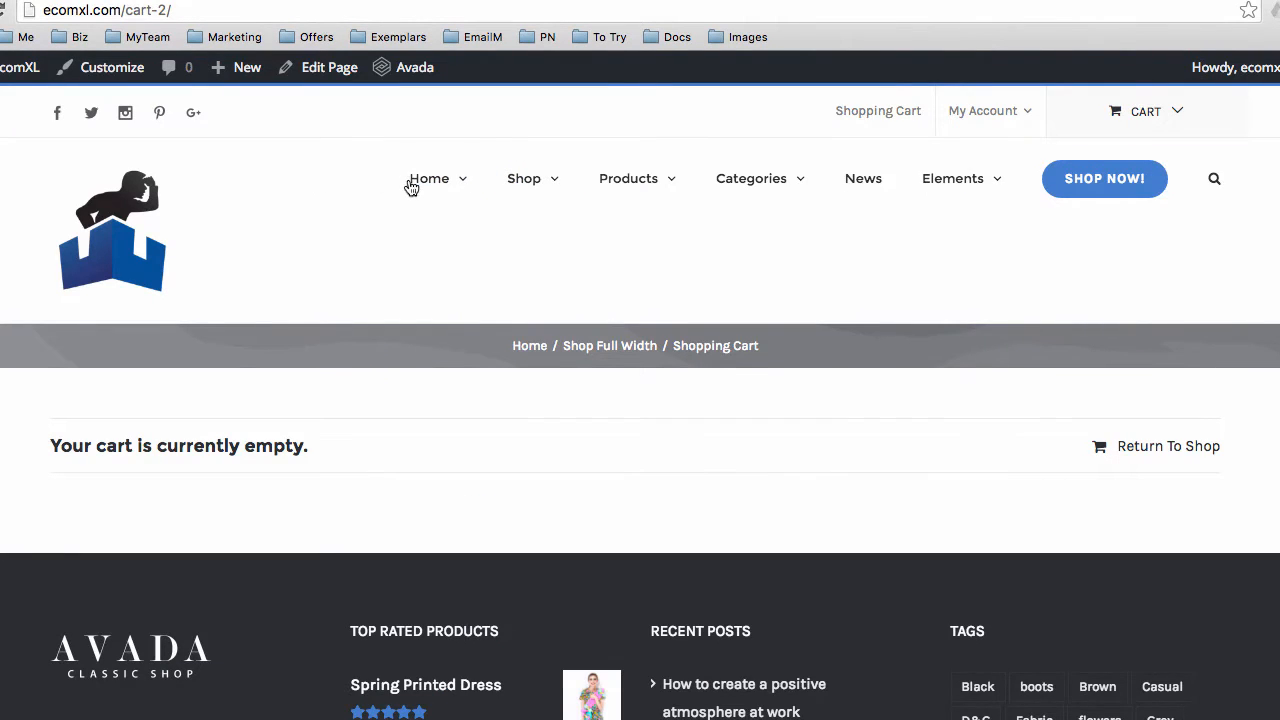
Preview the live home page at a narrow, mobile-sized browser width, then restore full width
{"action": "left_click", "coordinate": [417, 186]}
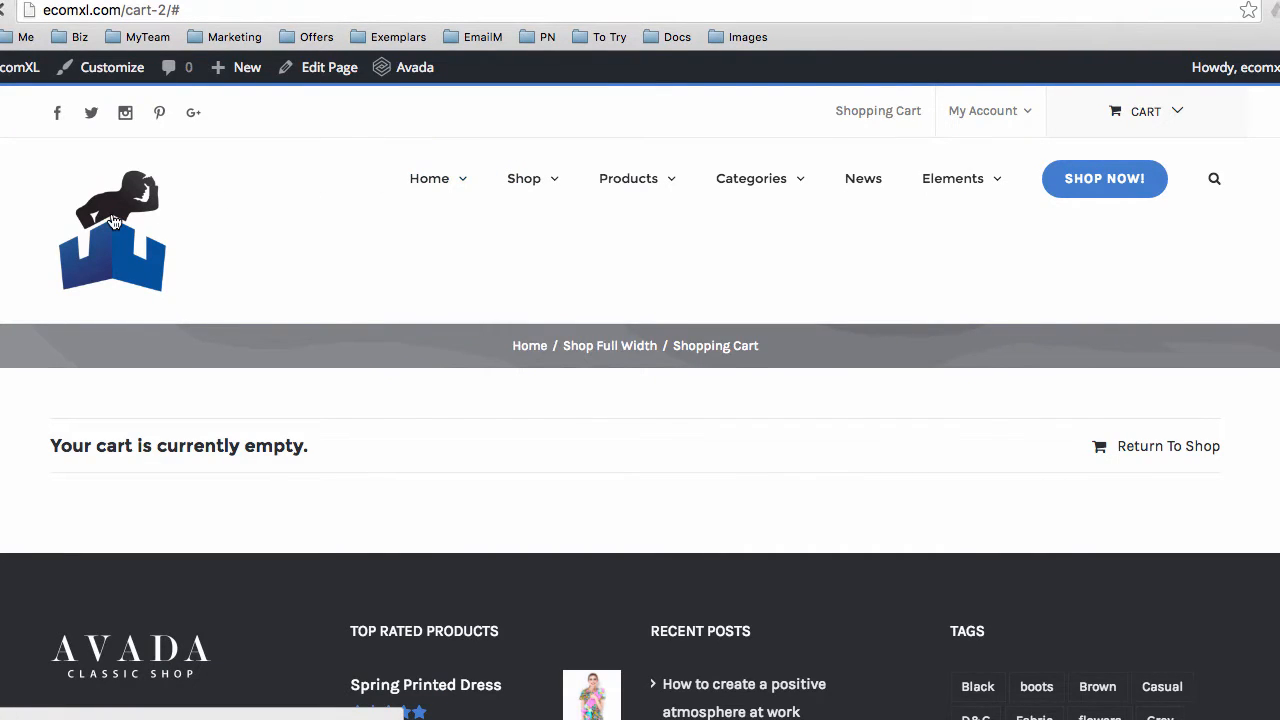
{"action": "left_click", "coordinate": [391, 216]}
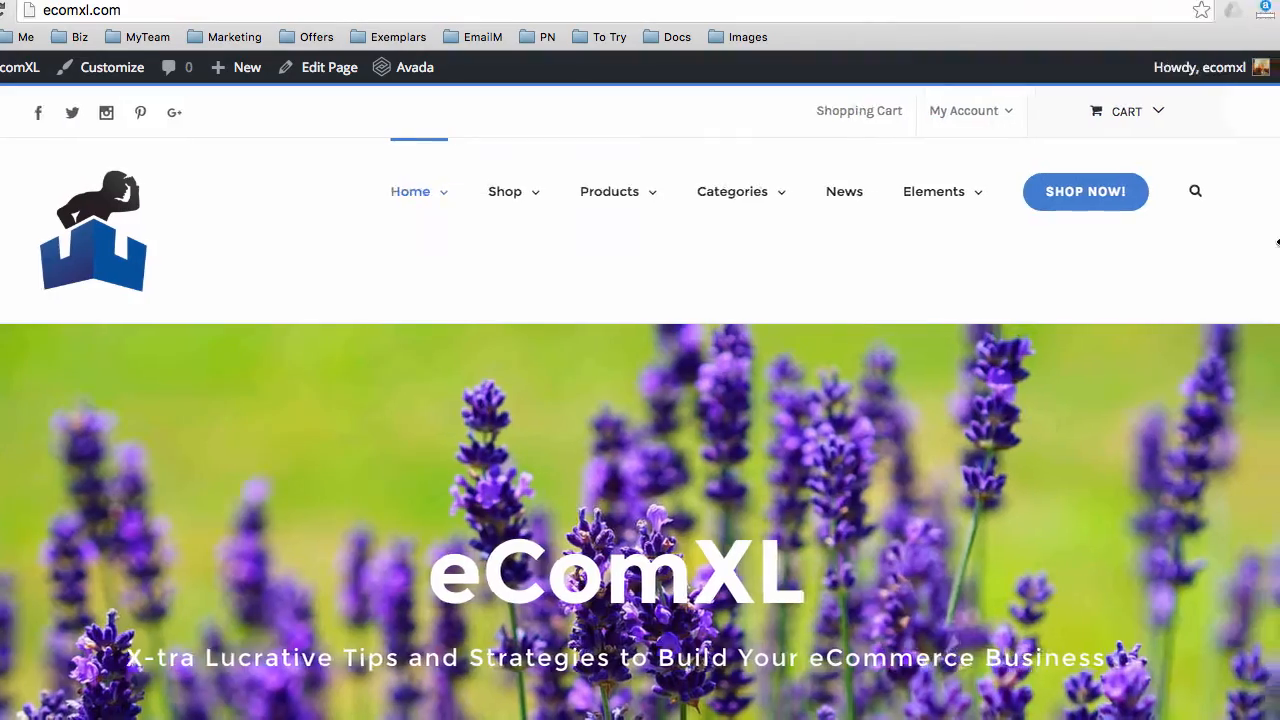
{"action": "left_click_drag", "start_coordinate": [1230, 250], "coordinate": [300, 279]}
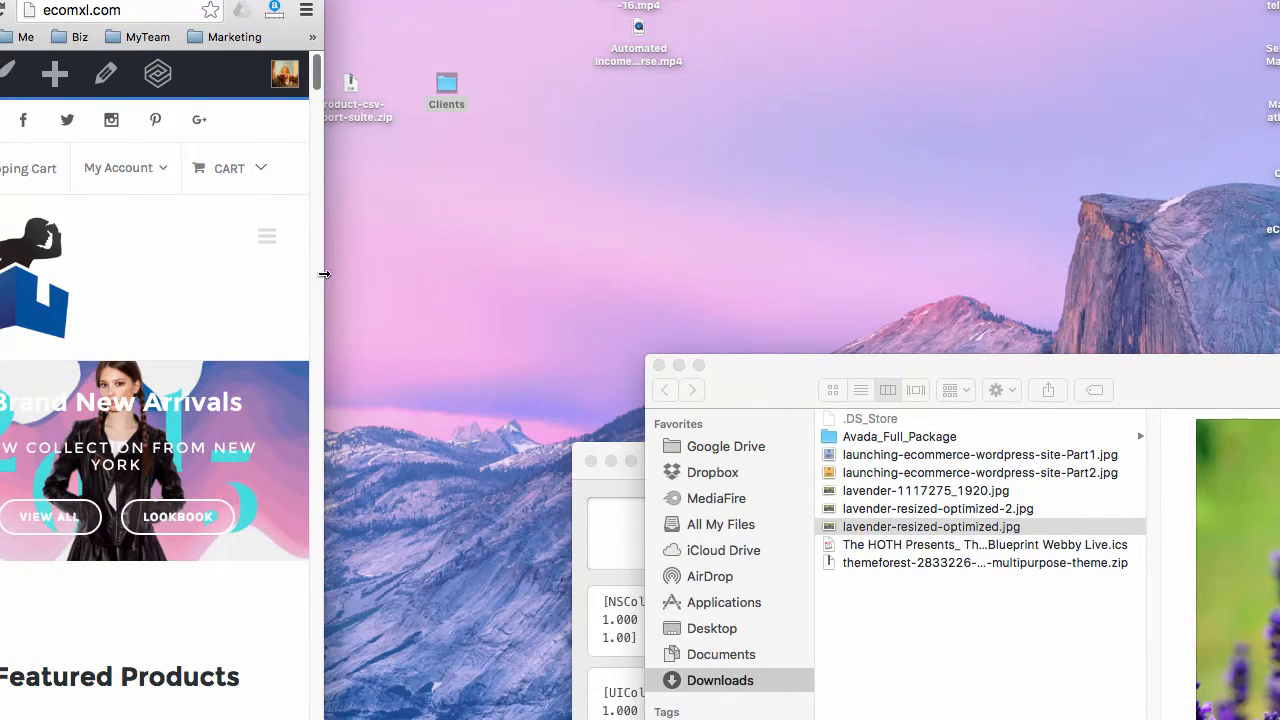
{"action": "left_click_drag", "start_coordinate": [330, 276], "coordinate": [1278, 280]}
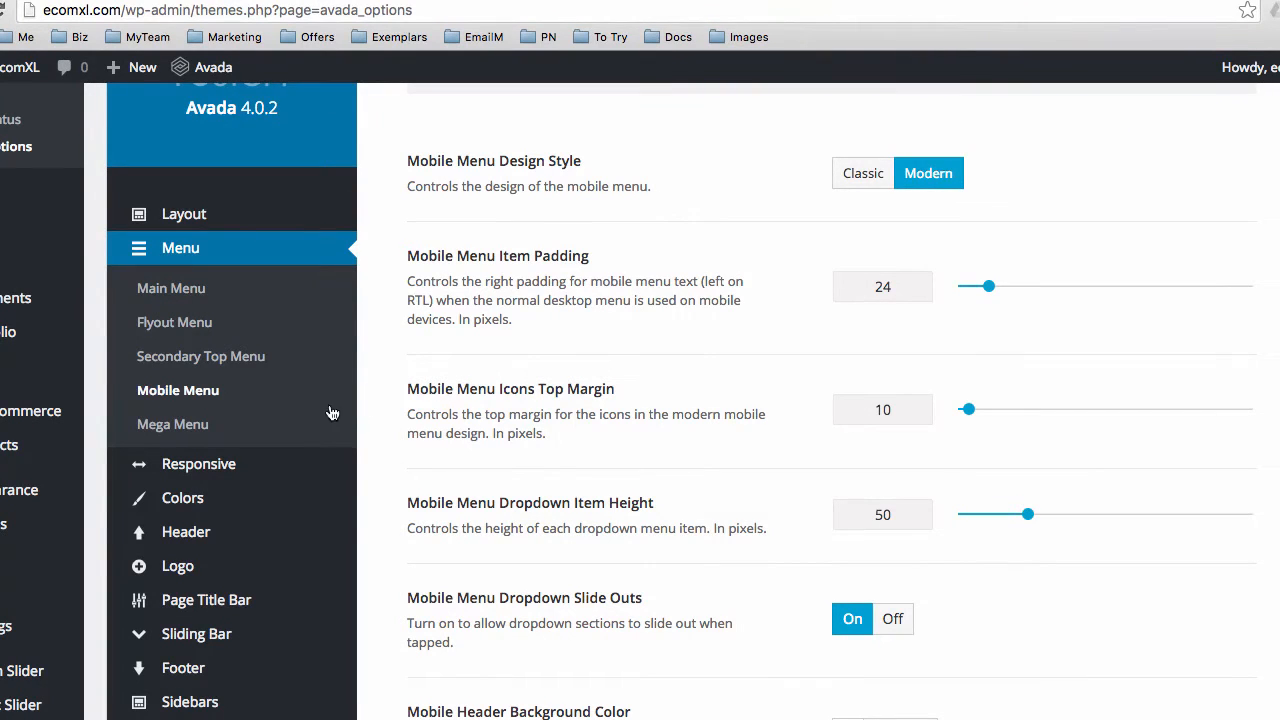
Open the Colors section and review its predefined theme skin, colour scheme and primary colour options
{"action": "scroll", "coordinate": [410, 392], "scroll_direction": "up", "scroll_amount": 1}
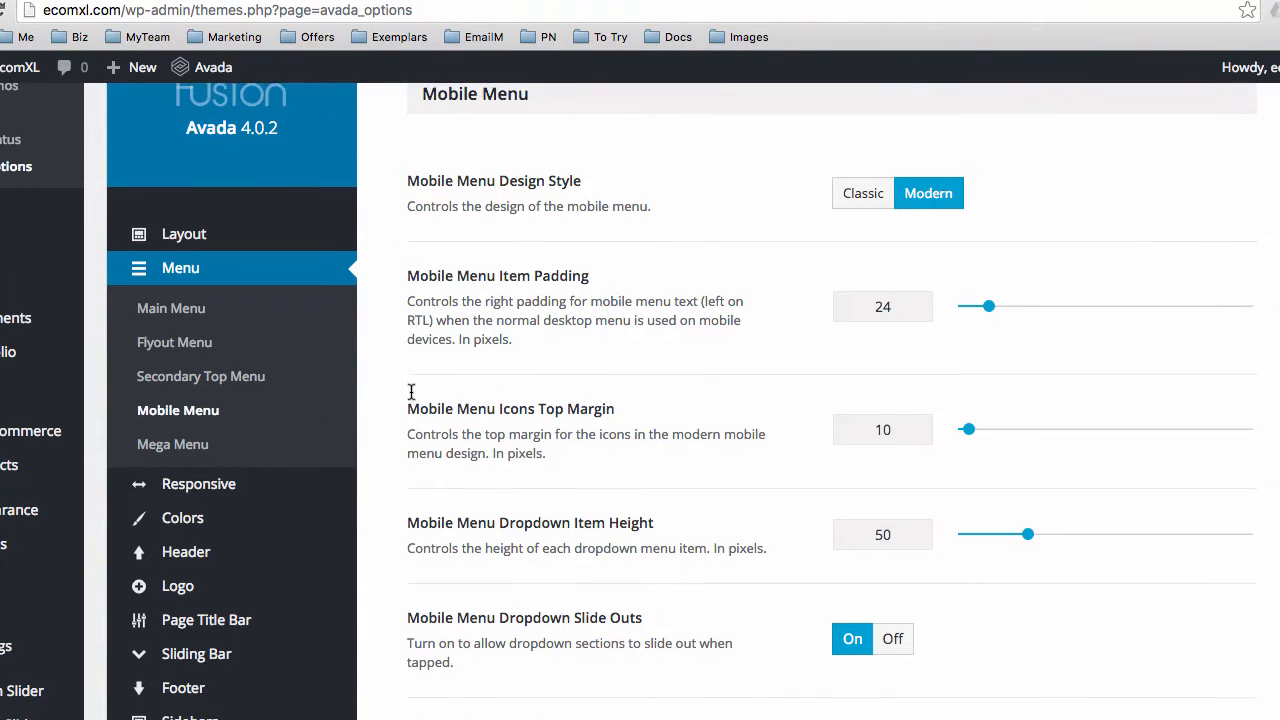
{"action": "scroll", "coordinate": [470, 384], "scroll_direction": "up", "scroll_amount": 1}
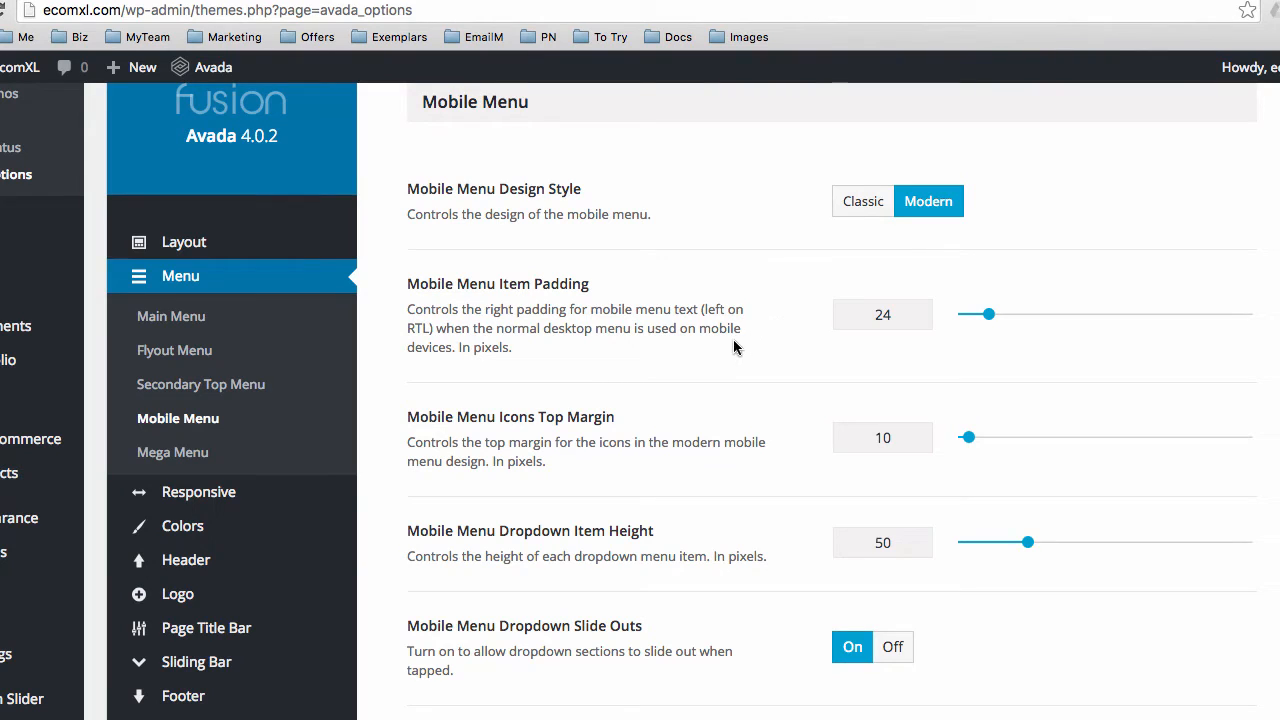
{"action": "scroll", "coordinate": [734, 347], "scroll_direction": "down", "scroll_amount": 4}
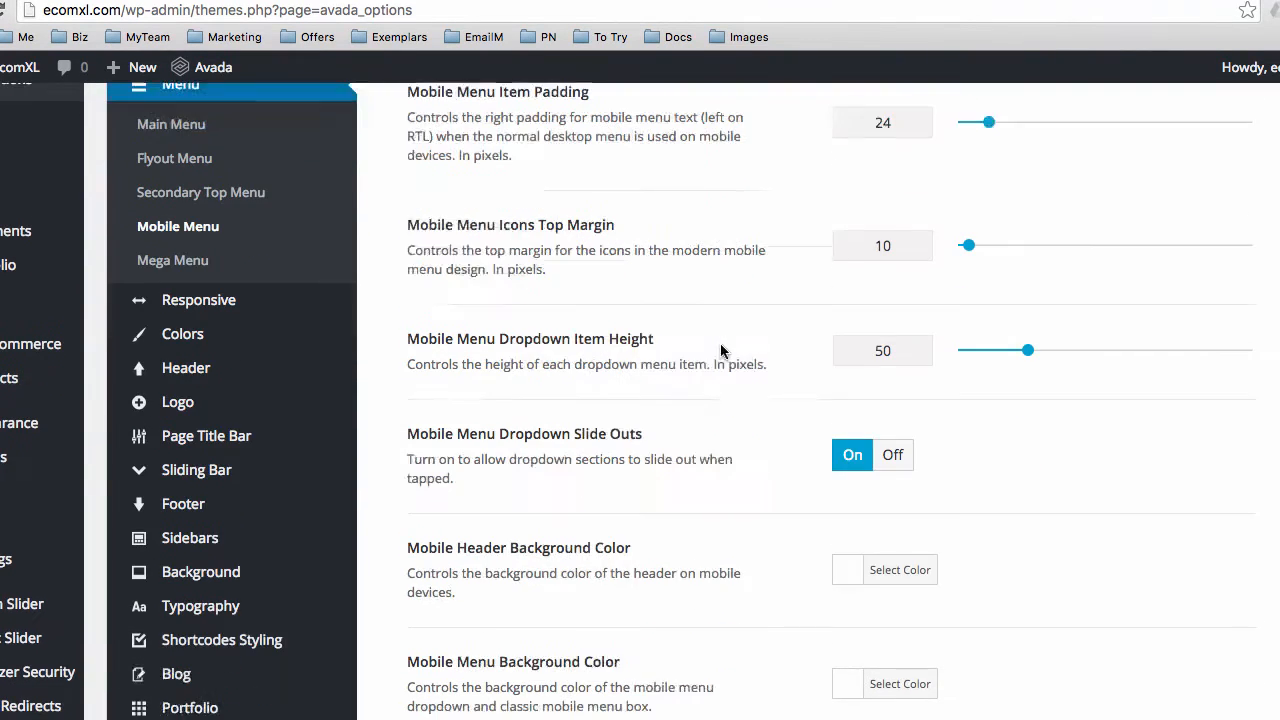
{"action": "scroll", "coordinate": [724, 352], "scroll_direction": "up", "scroll_amount": 1}
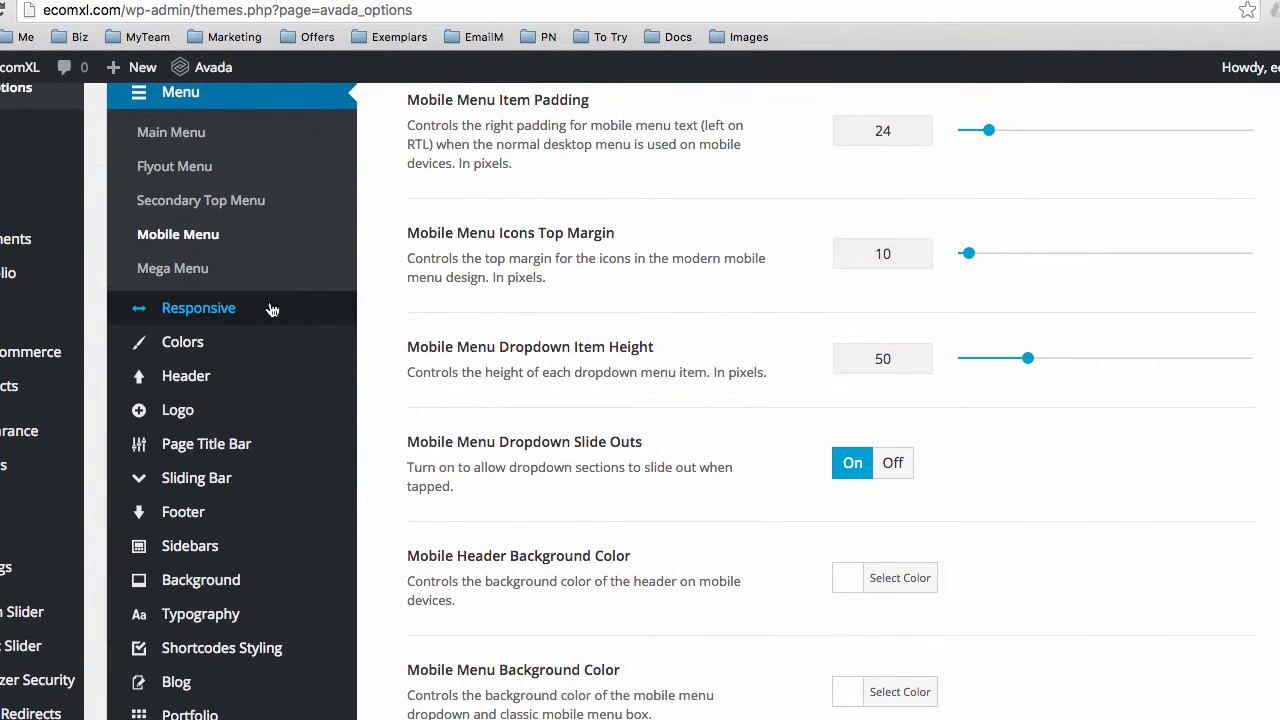
{"action": "left_click", "coordinate": [185, 342]}
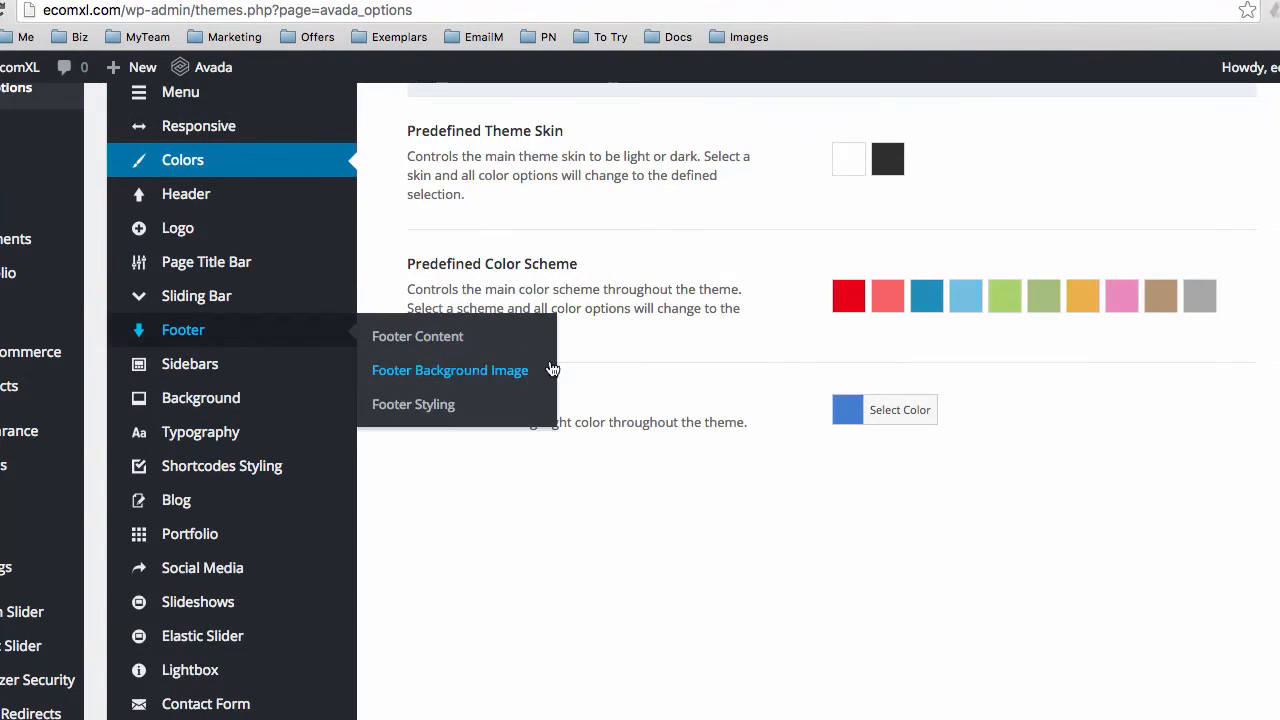
{"action": "scroll", "coordinate": [583, 366], "scroll_direction": "up", "scroll_amount": 4}
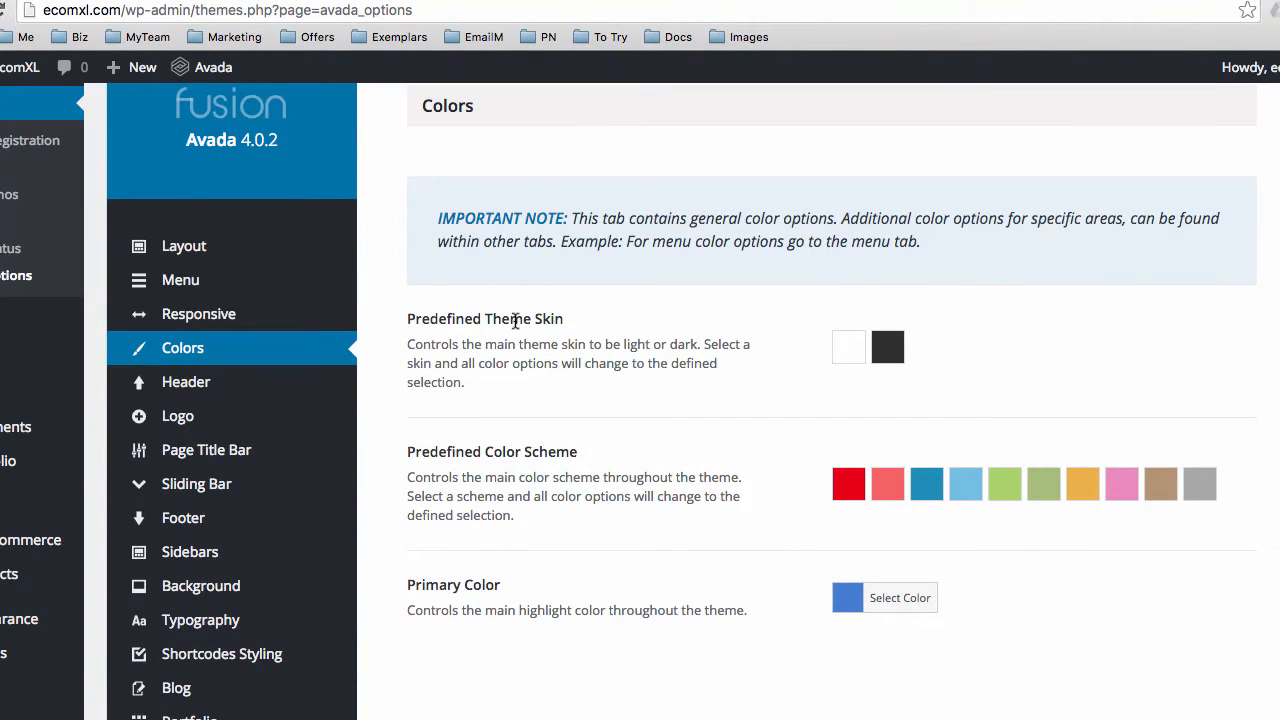
{"action": "left_click_drag", "start_coordinate": [443, 342], "coordinate": [536, 396]}
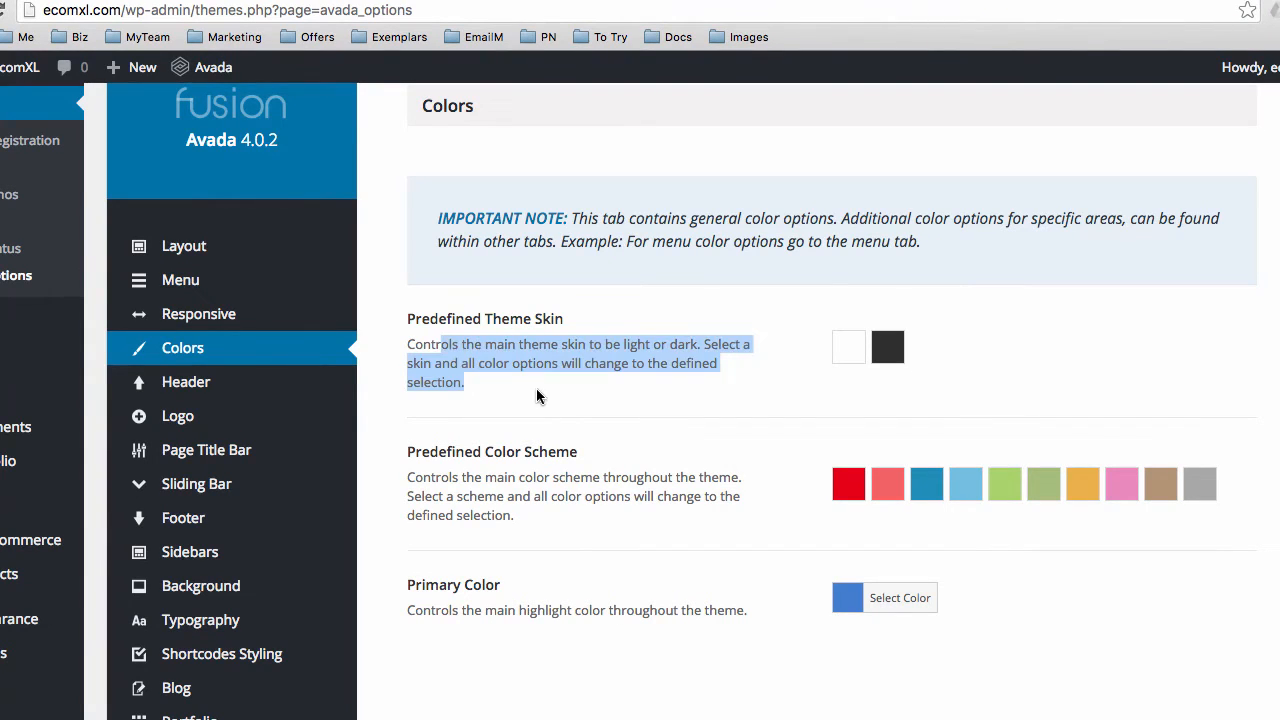
{"action": "left_click", "coordinate": [527, 393]}
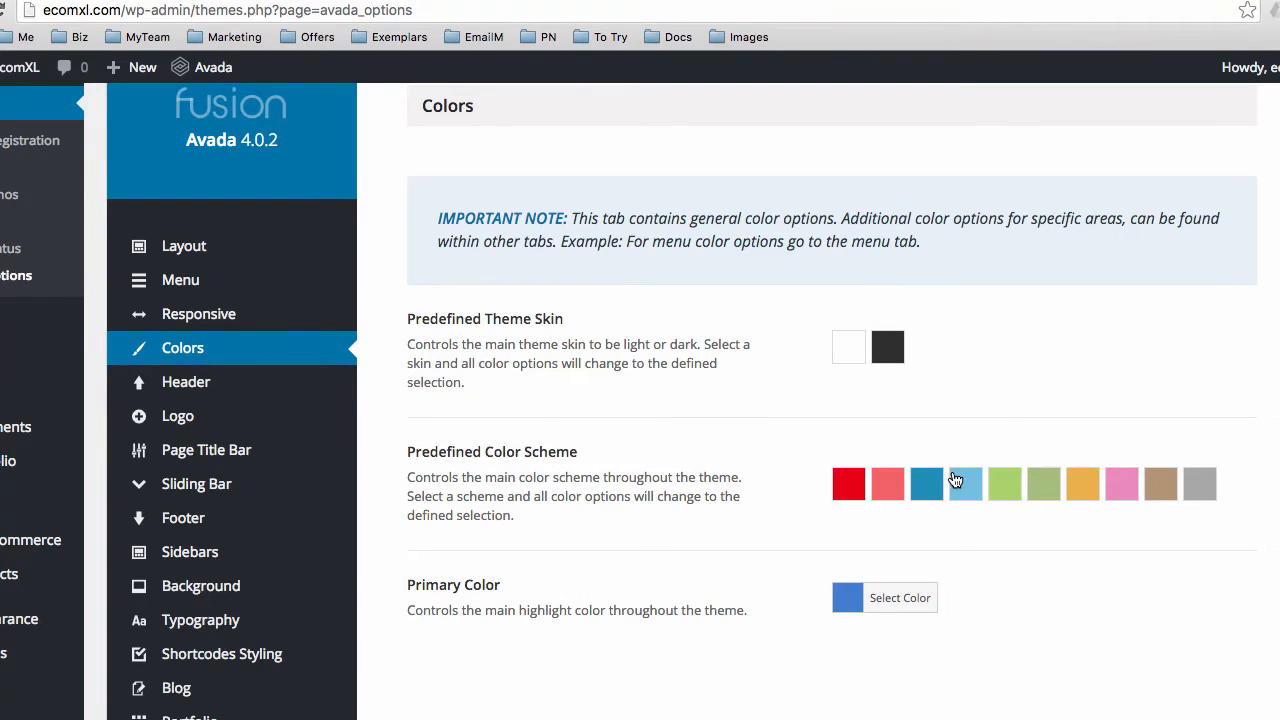
{"action": "scroll", "coordinate": [609, 505], "scroll_direction": "down", "scroll_amount": 1}
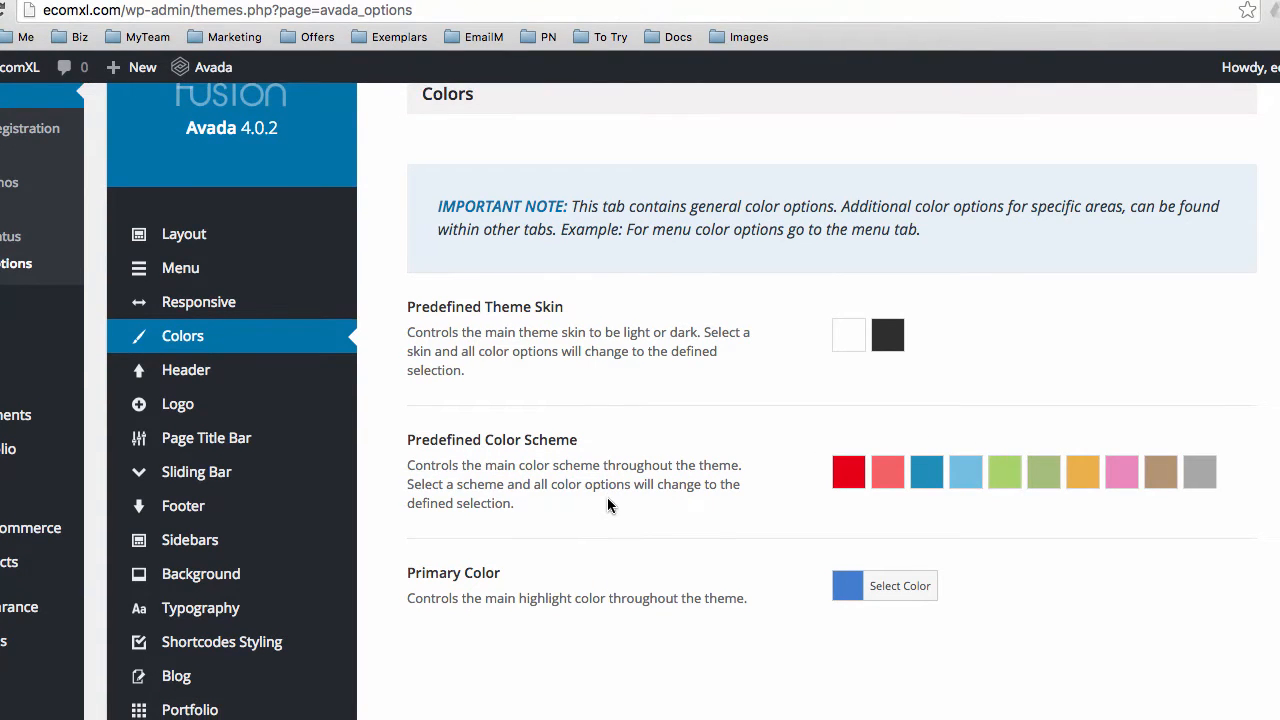
{"action": "scroll", "coordinate": [606, 496], "scroll_direction": "down", "scroll_amount": 1}
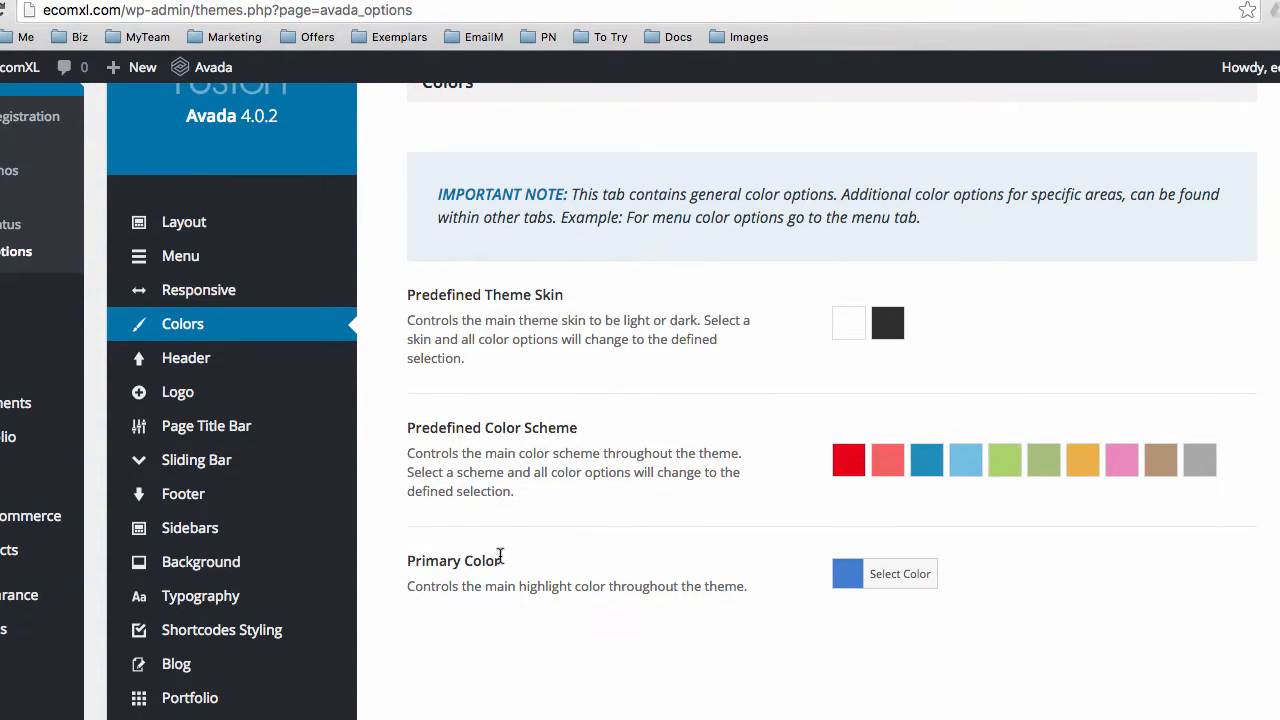
In Header Content options, choose the fifth header layout with green top bar and centred logo
{"action": "mouse_move", "coordinate": [135, 346]}
{"action": "left_click", "coordinate": [174, 361]}
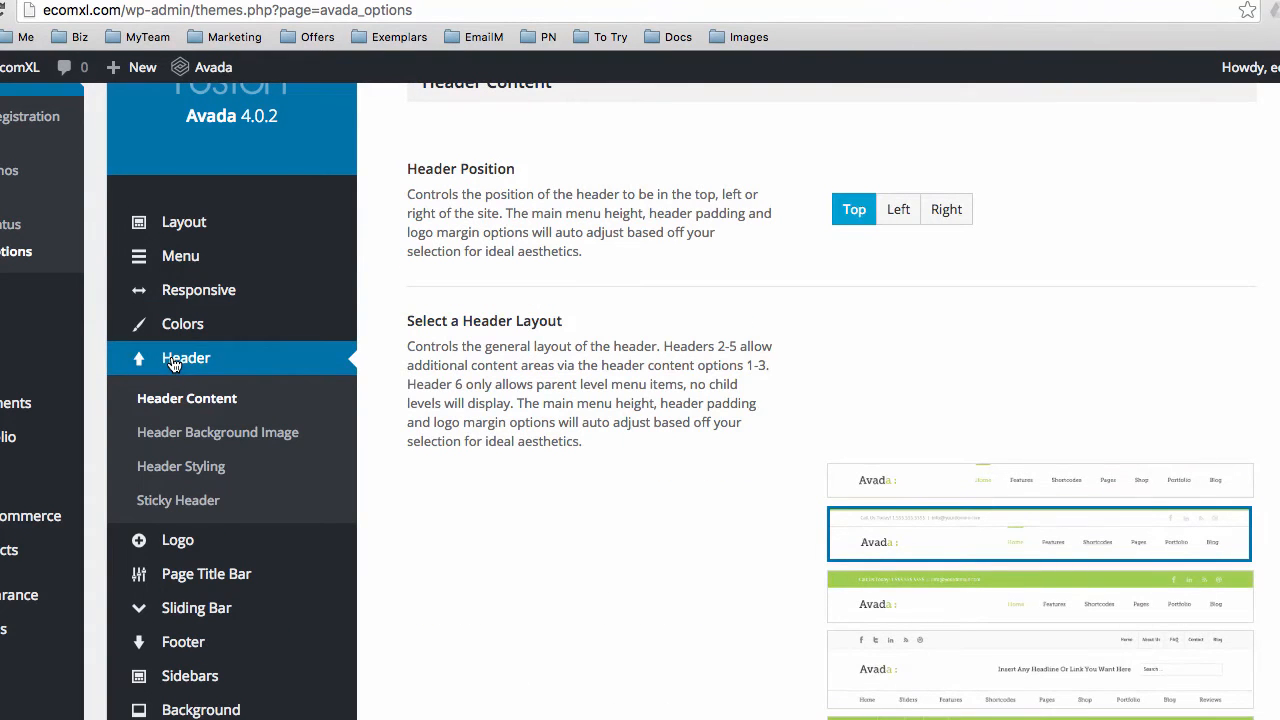
{"action": "scroll", "coordinate": [463, 369], "scroll_direction": "up", "scroll_amount": 3}
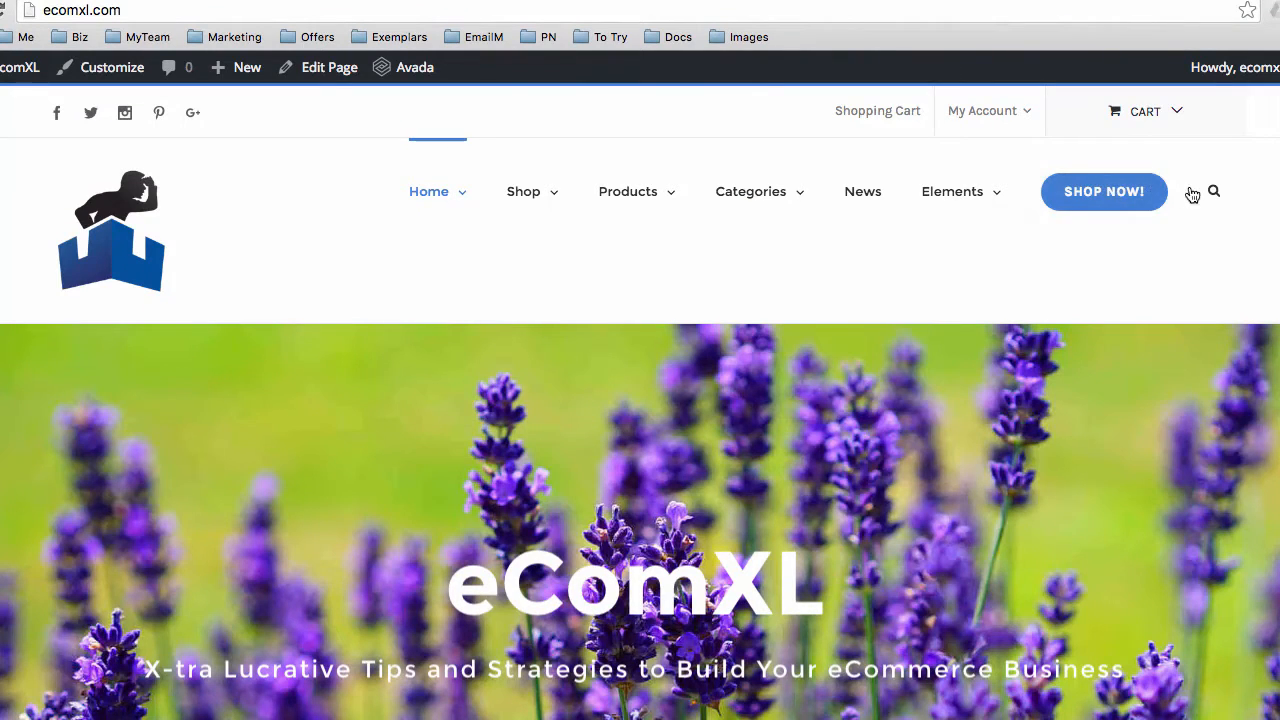
{"action": "left_click", "coordinate": [334, 2]}
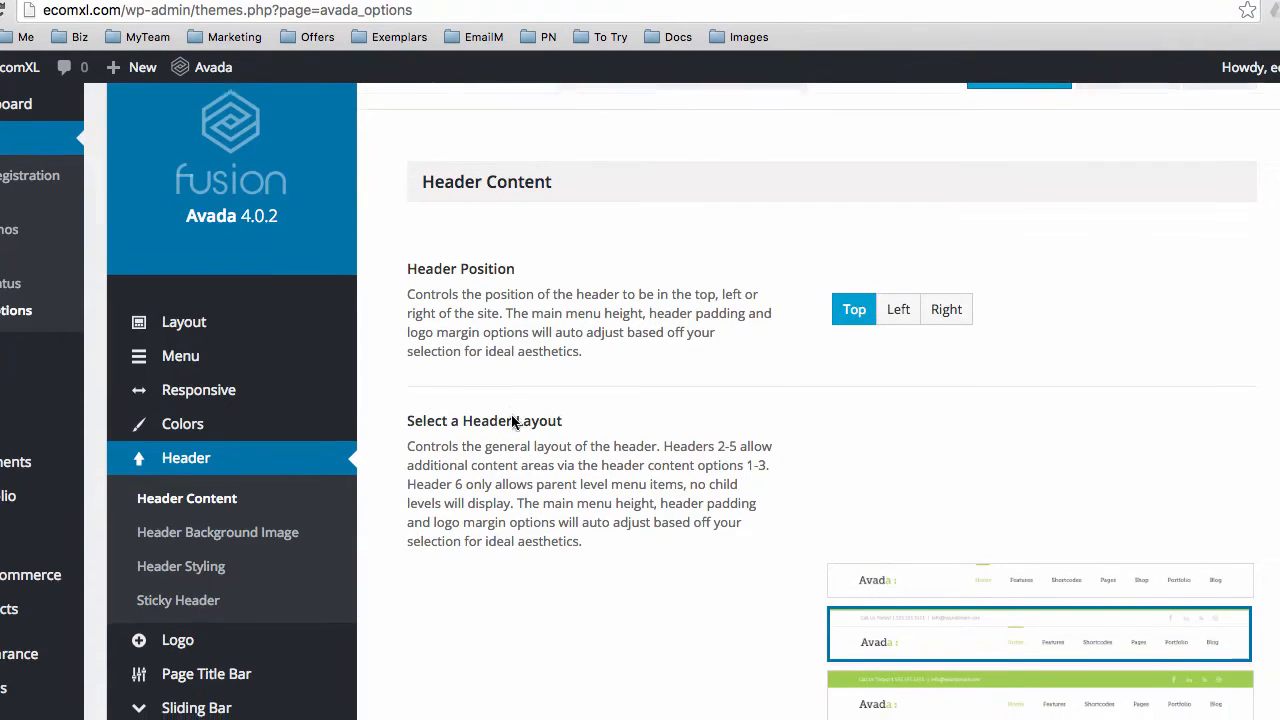
{"action": "scroll", "coordinate": [515, 420], "scroll_direction": "down", "scroll_amount": 2}
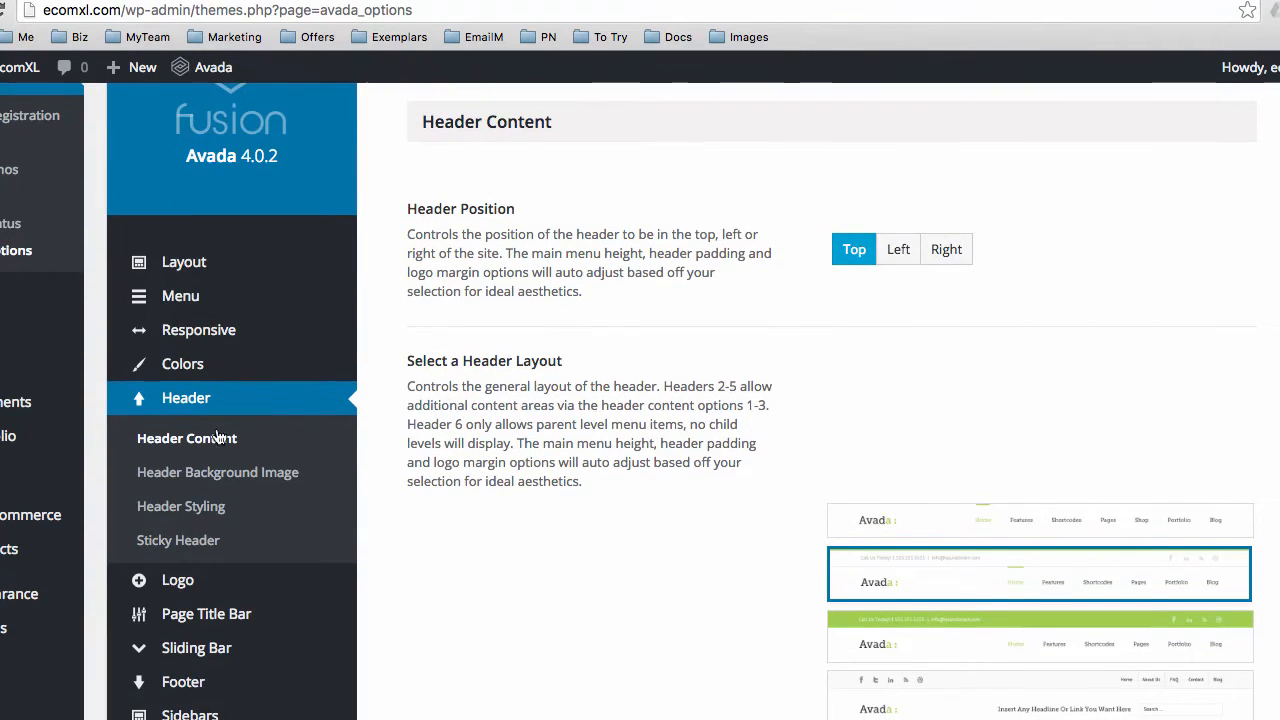
{"action": "scroll", "coordinate": [577, 371], "scroll_direction": "down", "scroll_amount": 1}
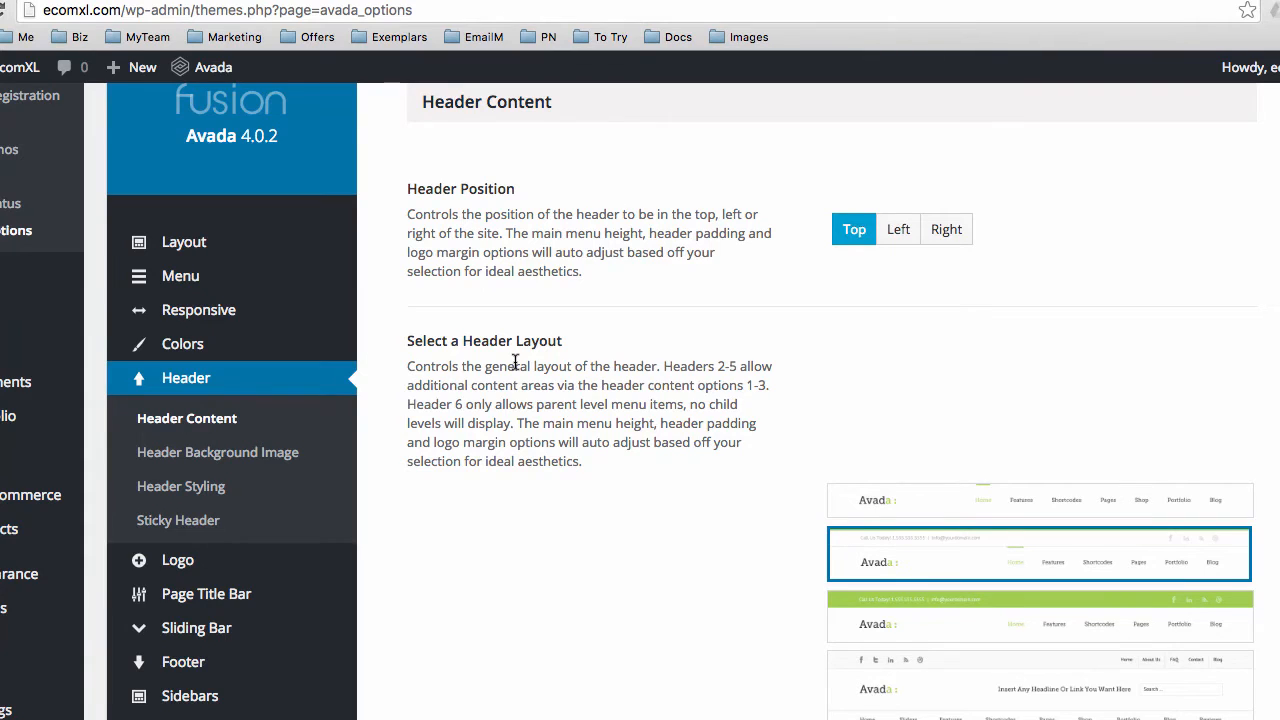
{"action": "scroll", "coordinate": [564, 365], "scroll_direction": "down", "scroll_amount": 5}
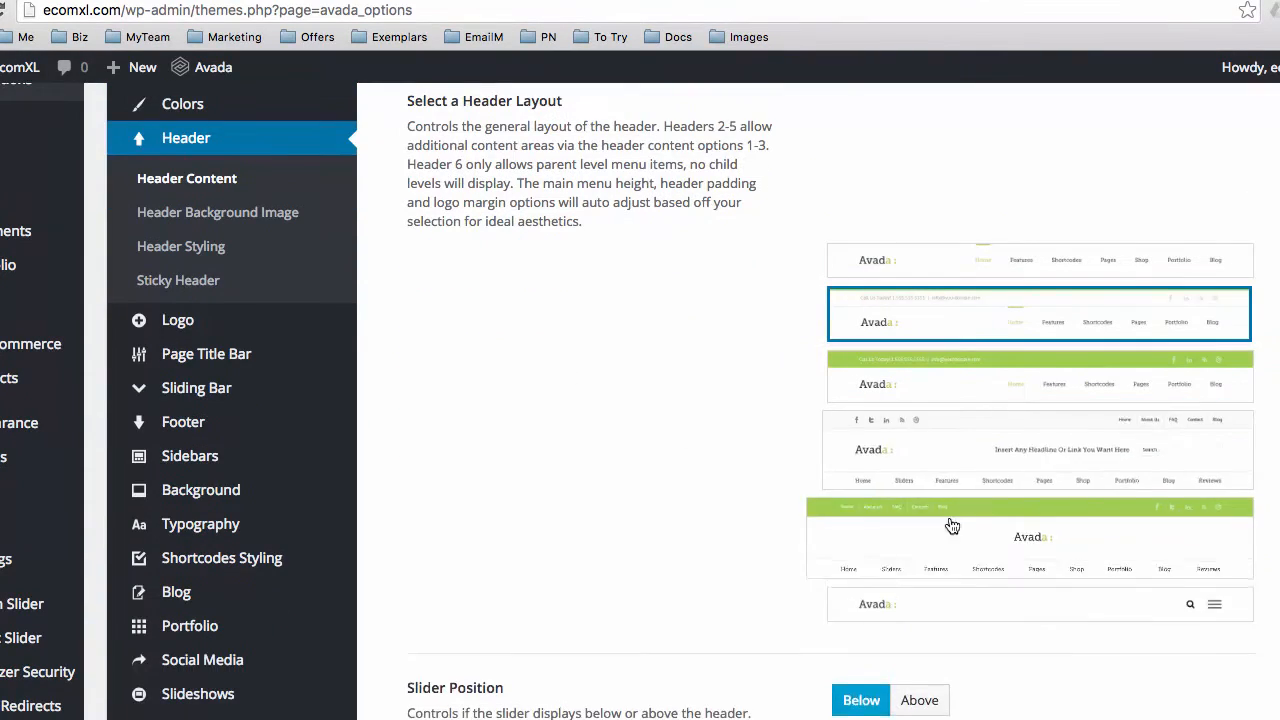
{"action": "left_click", "coordinate": [820, 567]}
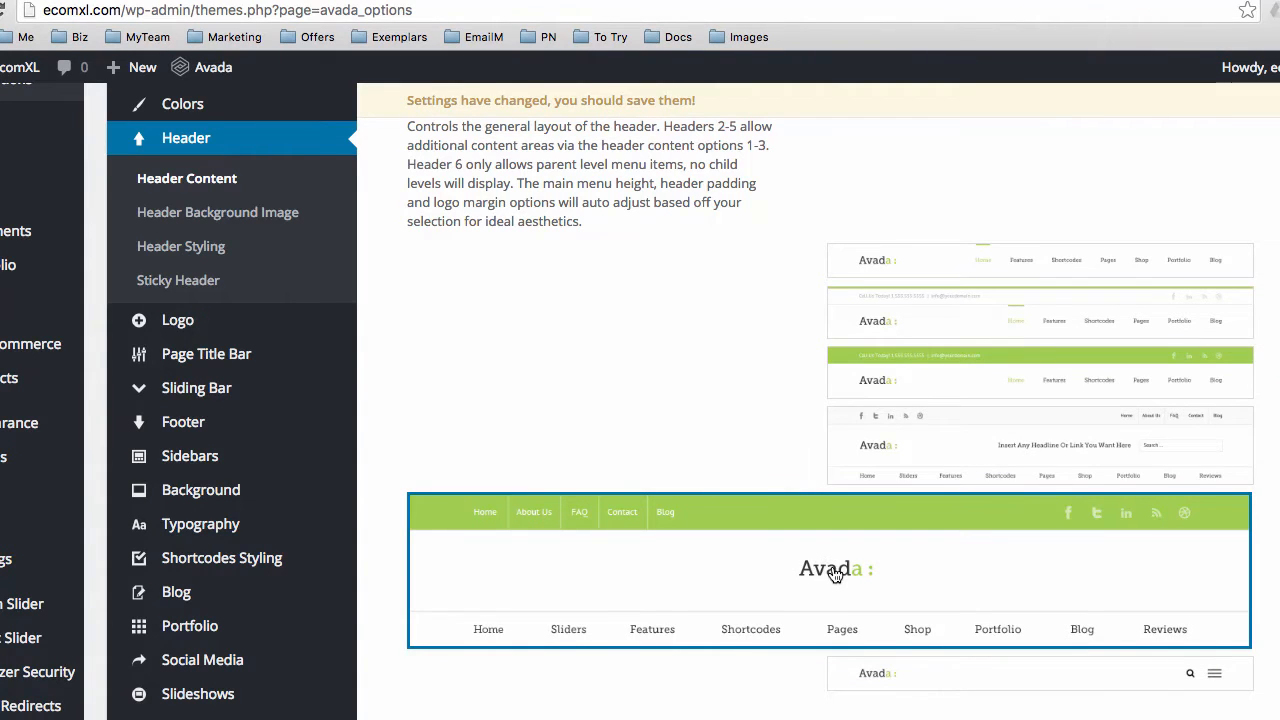
Scroll to review slider position Below, Header Content 1 Social Links and Header Content 2 Navigation
{"action": "scroll", "coordinate": [719, 400], "scroll_direction": "down", "scroll_amount": 2}
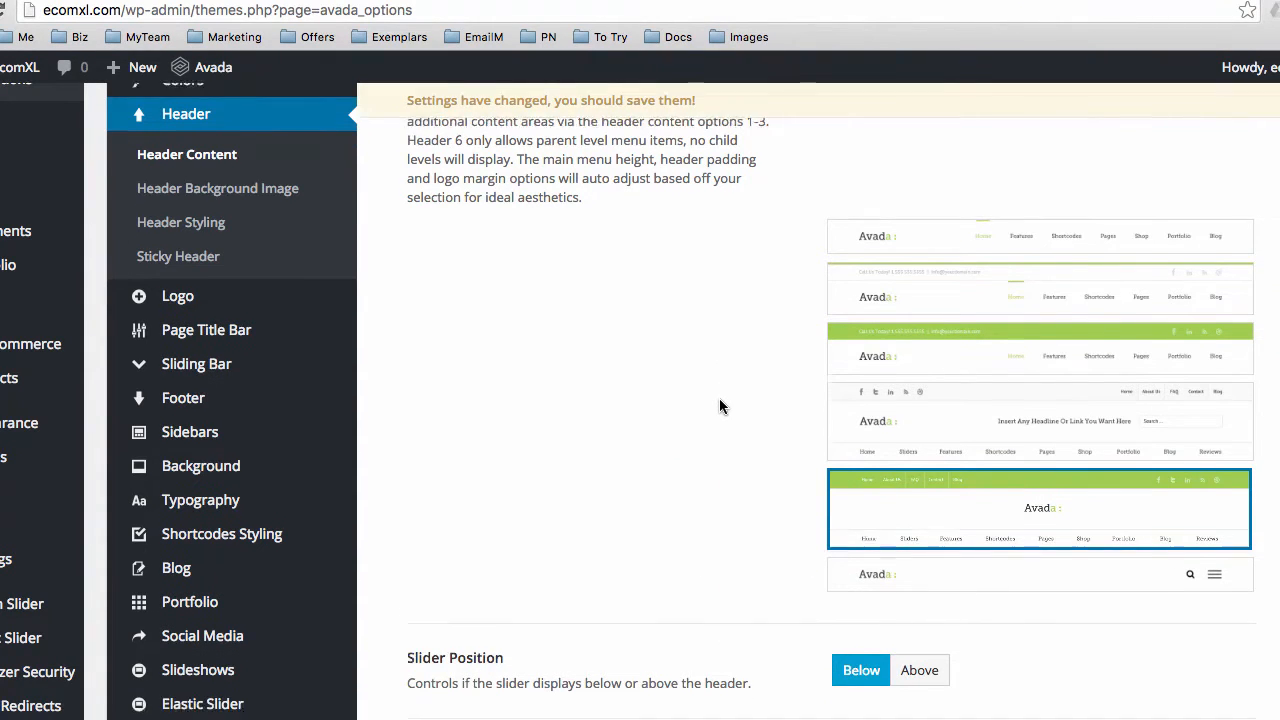
{"action": "scroll", "coordinate": [720, 405], "scroll_direction": "down", "scroll_amount": 5}
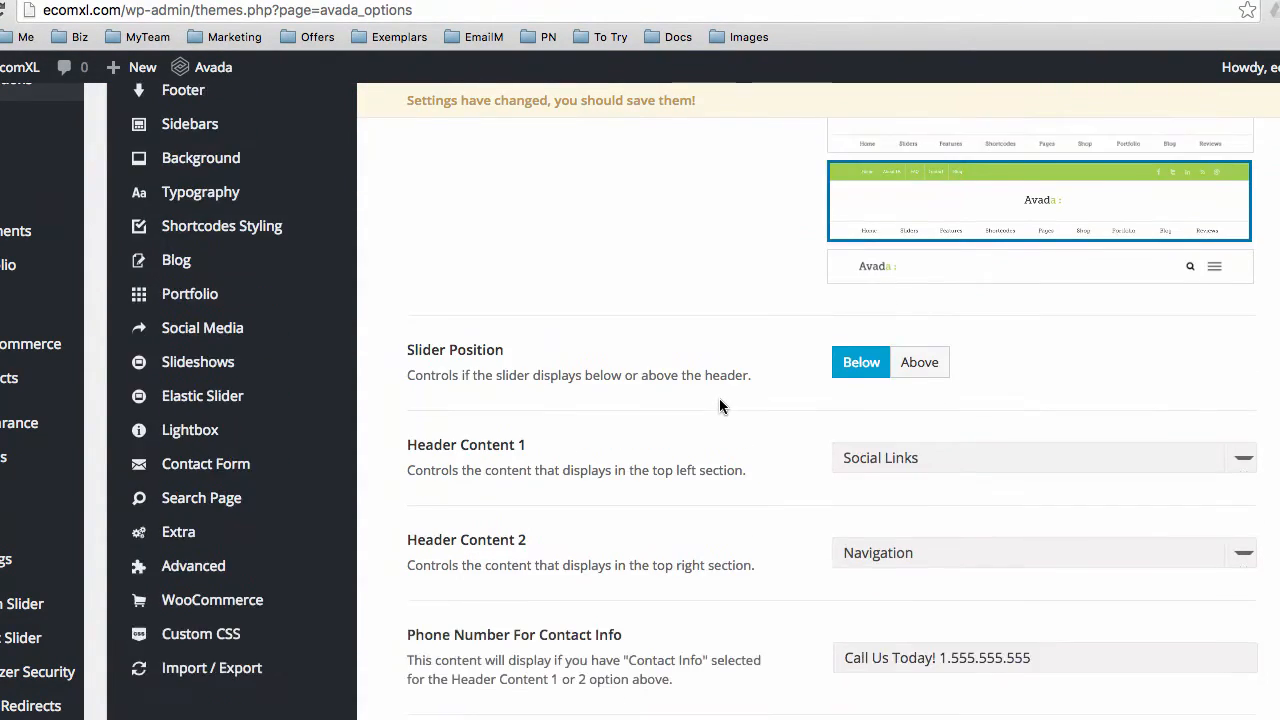
{"action": "scroll", "coordinate": [554, 390], "scroll_direction": "down", "scroll_amount": 2}
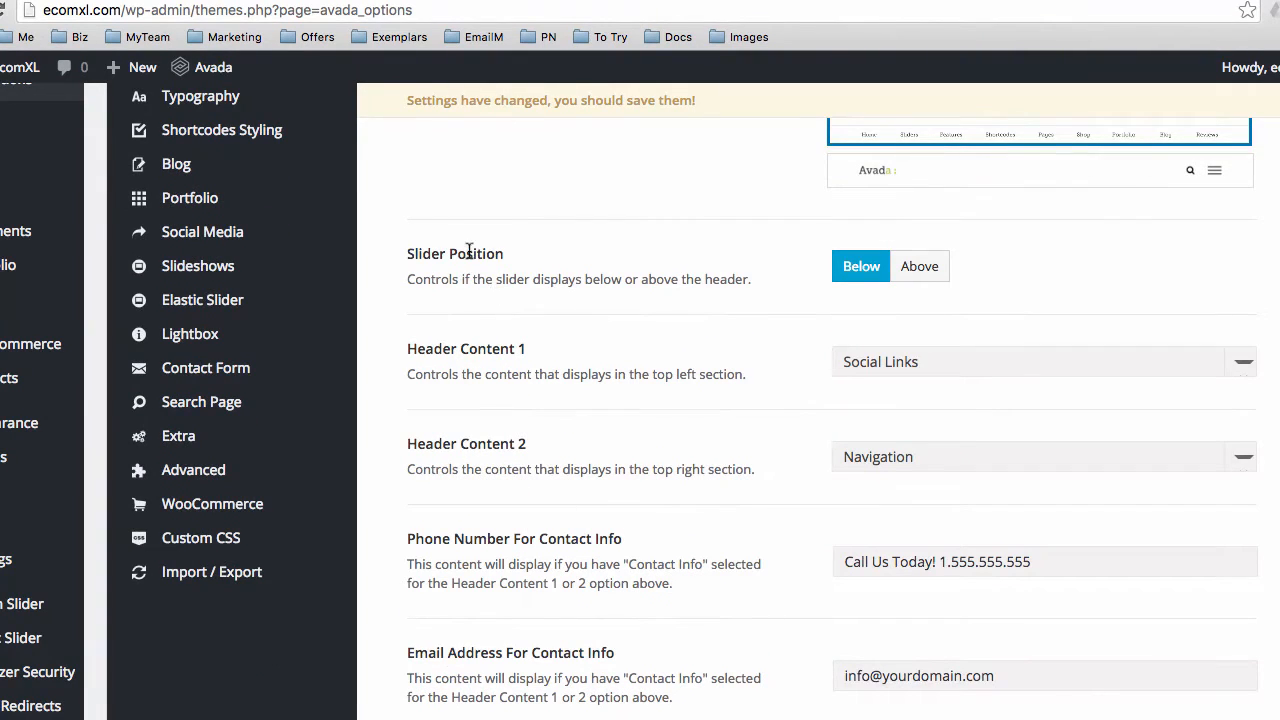
{"action": "scroll", "coordinate": [563, 346], "scroll_direction": "down", "scroll_amount": 1}
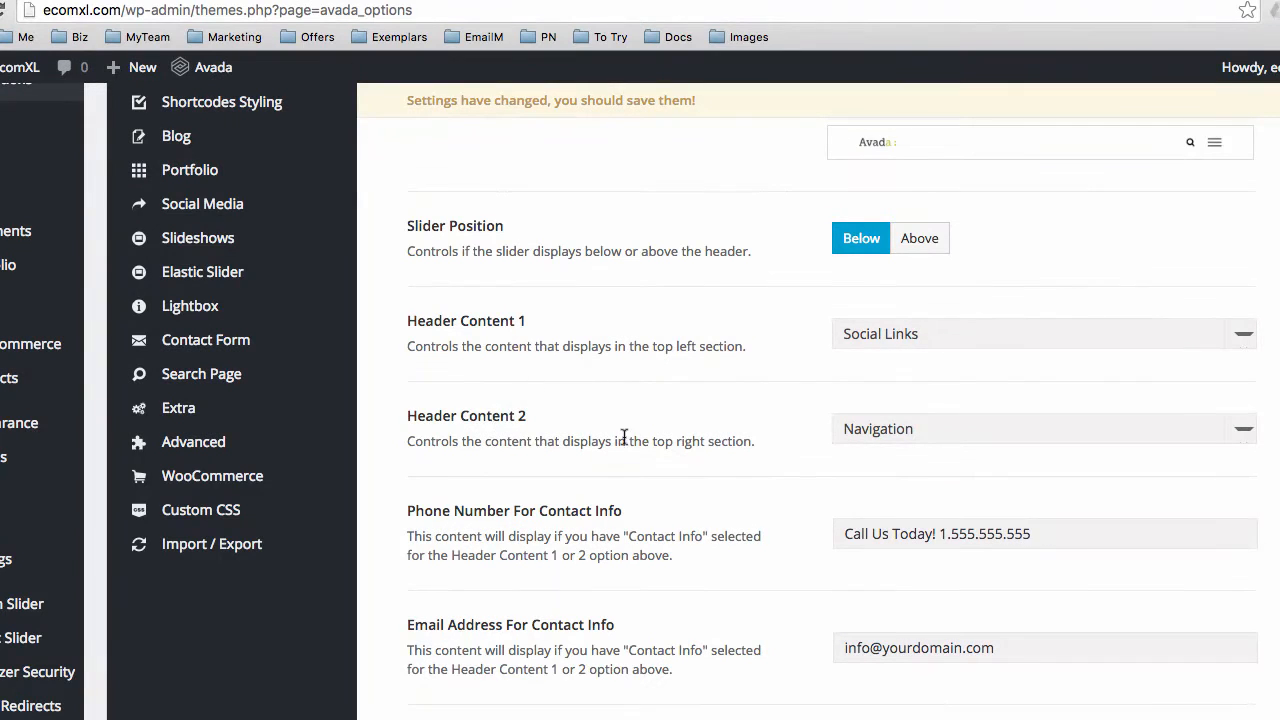
{"action": "scroll", "coordinate": [740, 460], "scroll_direction": "down", "scroll_amount": 2}
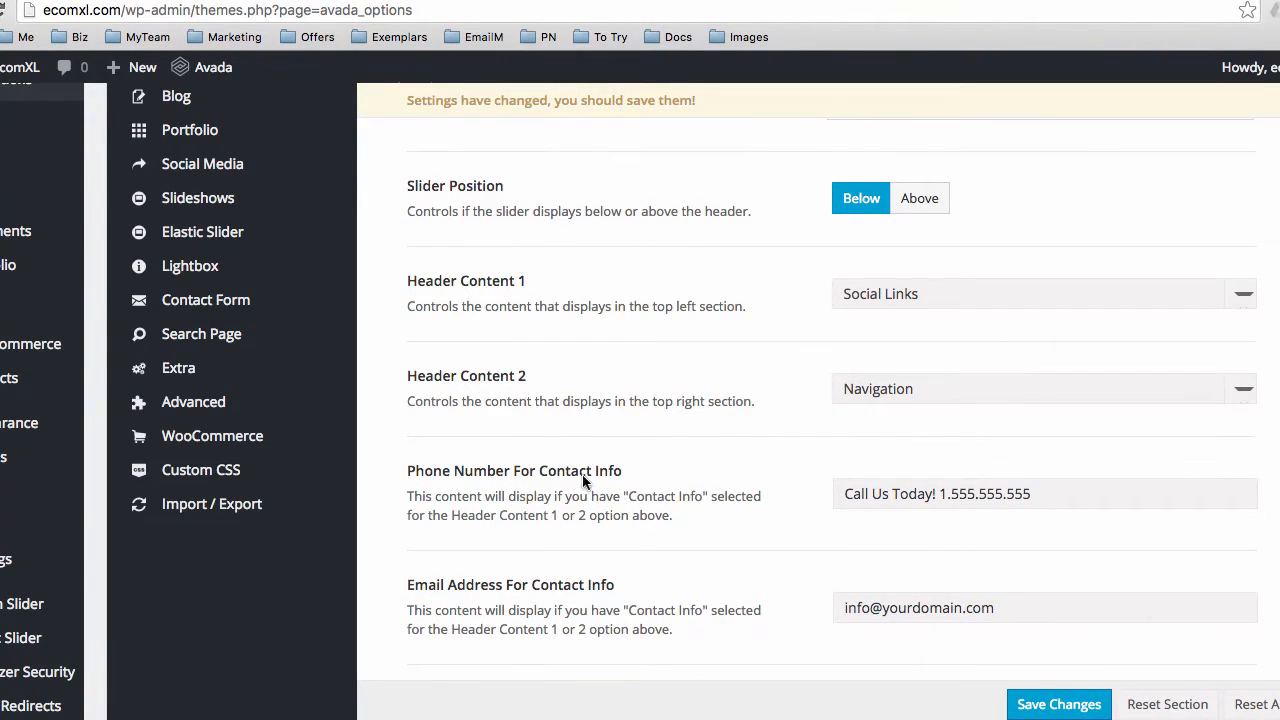
{"action": "scroll", "coordinate": [470, 458], "scroll_direction": "down", "scroll_amount": 1}
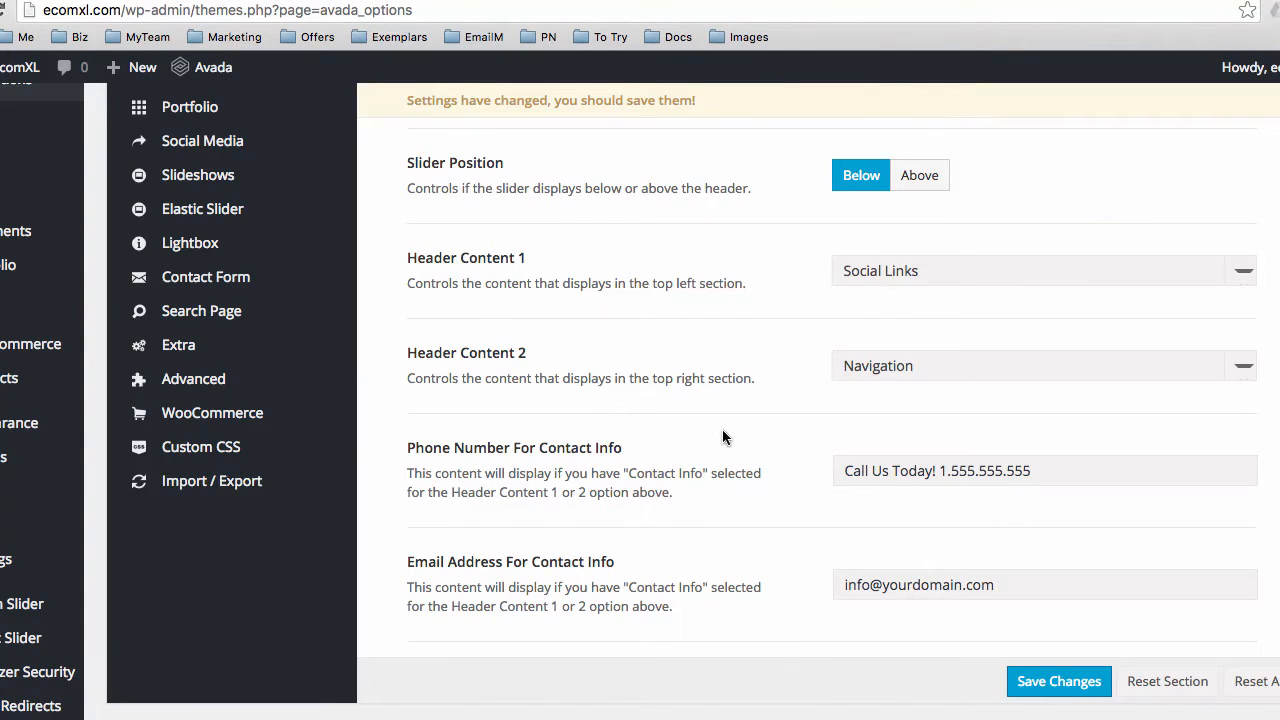
{"action": "scroll", "coordinate": [724, 437], "scroll_direction": "up", "scroll_amount": 1}
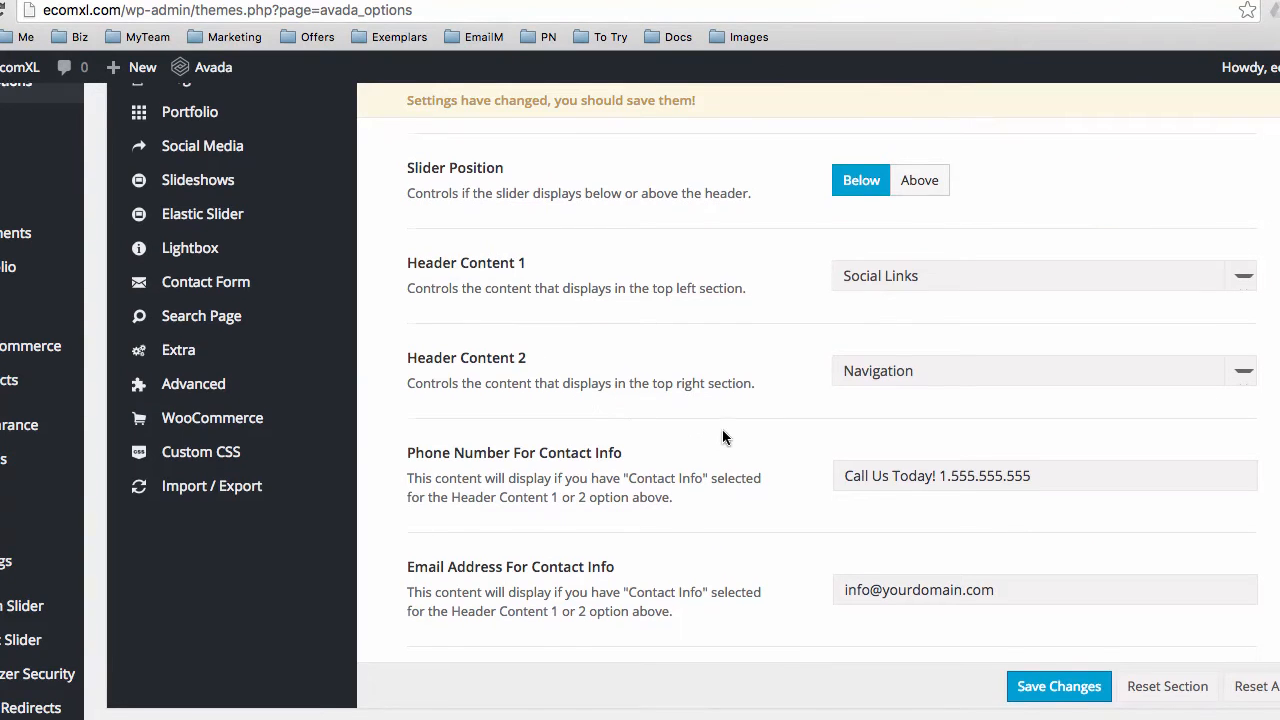
Set Header Content 1 to Contact Info and keep Header Content 2 as Navigation
{"action": "left_click_drag", "start_coordinate": [434, 262], "coordinate": [488, 268]}
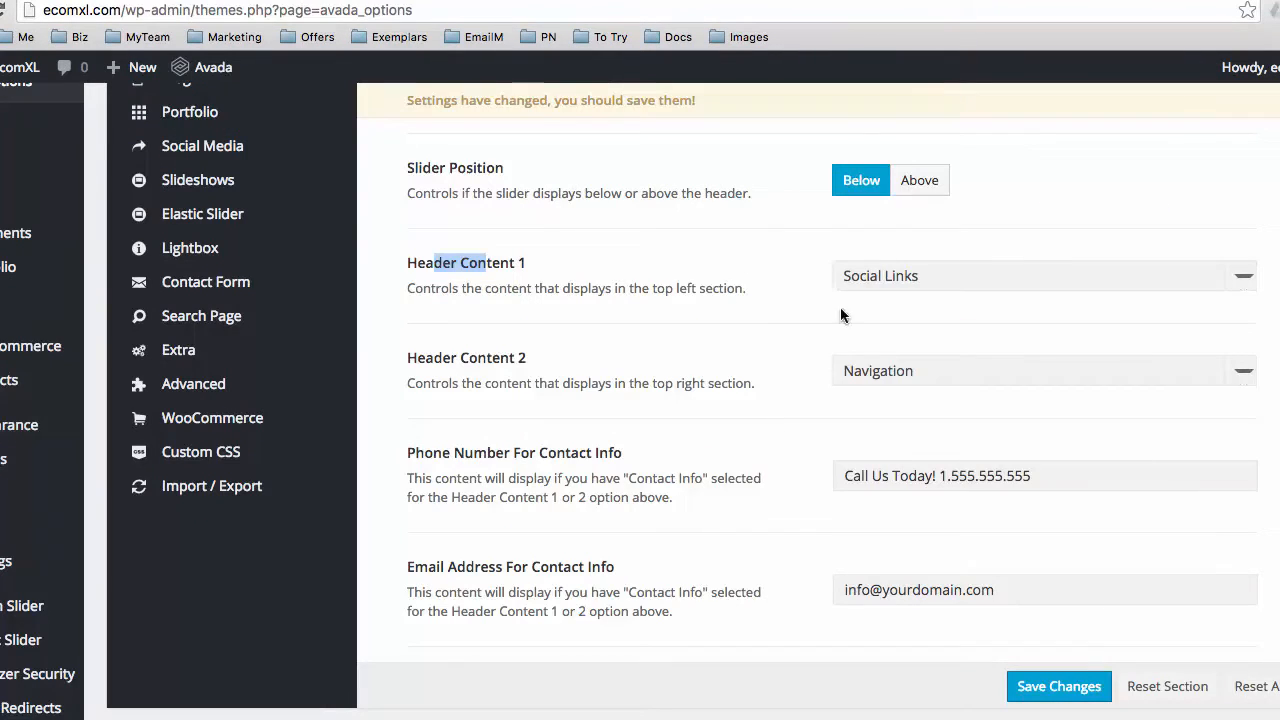
{"action": "left_click", "coordinate": [866, 275]}
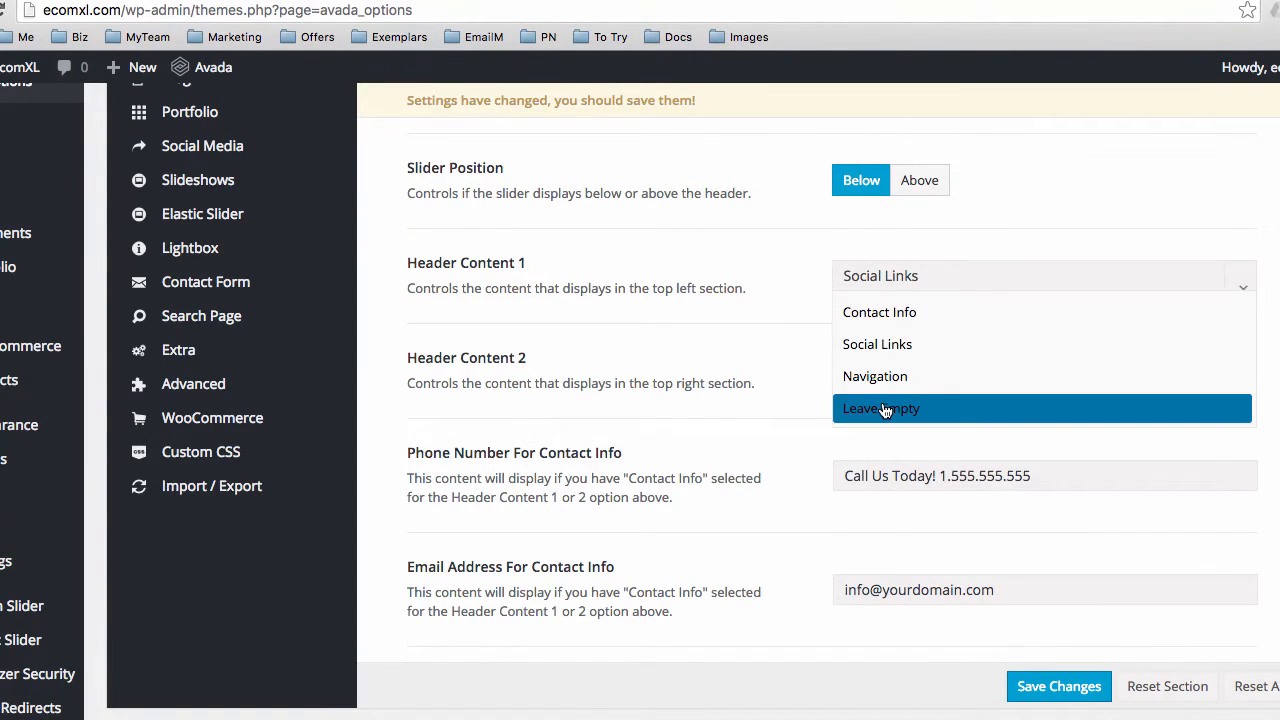
{"action": "left_click", "coordinate": [886, 313]}
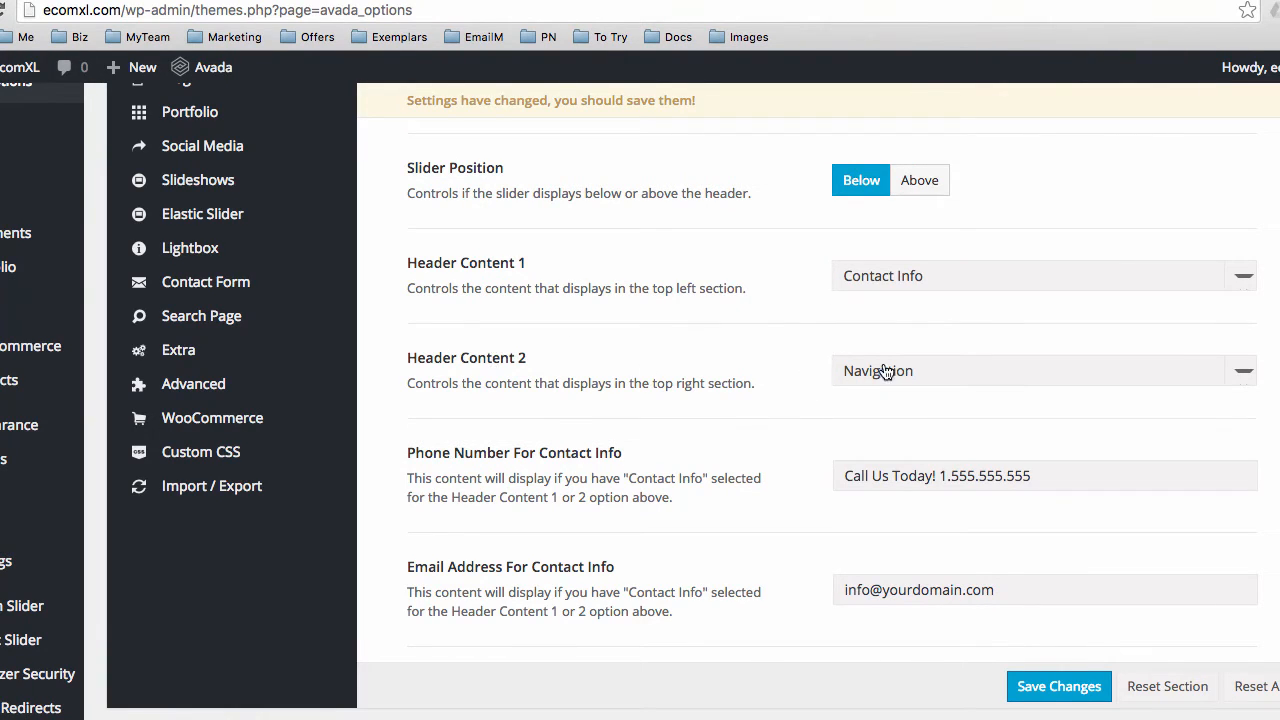
{"action": "left_click", "coordinate": [885, 371]}
{"action": "left_click", "coordinate": [856, 371]}
Replace the placeholder phone number and e-mail domain with the business's details and save
{"action": "left_click_drag", "start_coordinate": [940, 476], "coordinate": [1110, 492]}
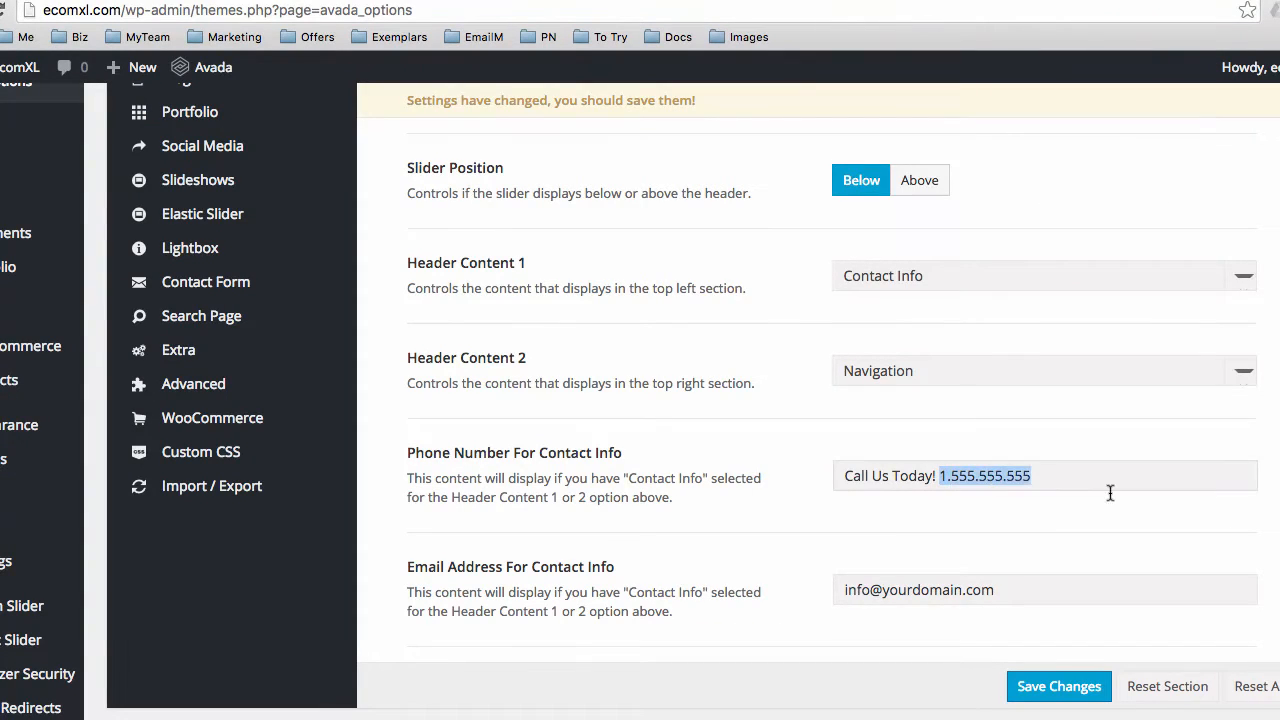
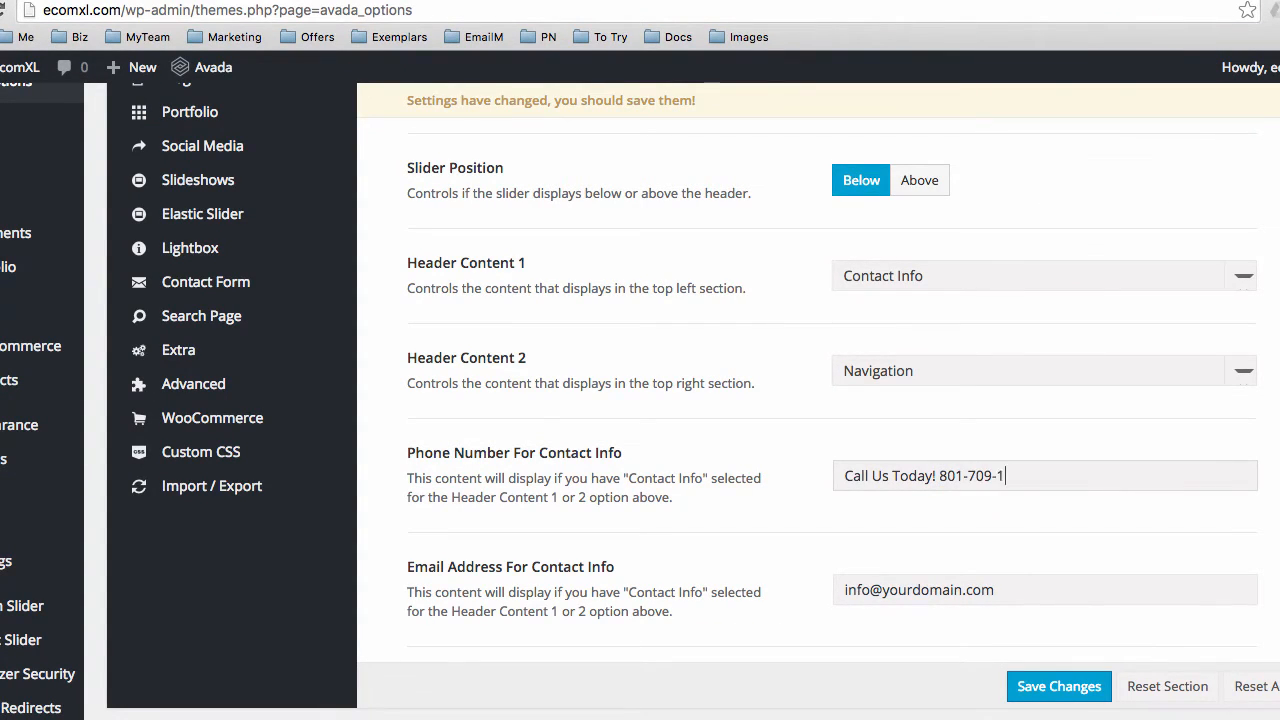
{"action": "left_click_drag", "start_coordinate": [883, 590], "coordinate": [1141, 591]}
{"action": "type", "text": "e"}
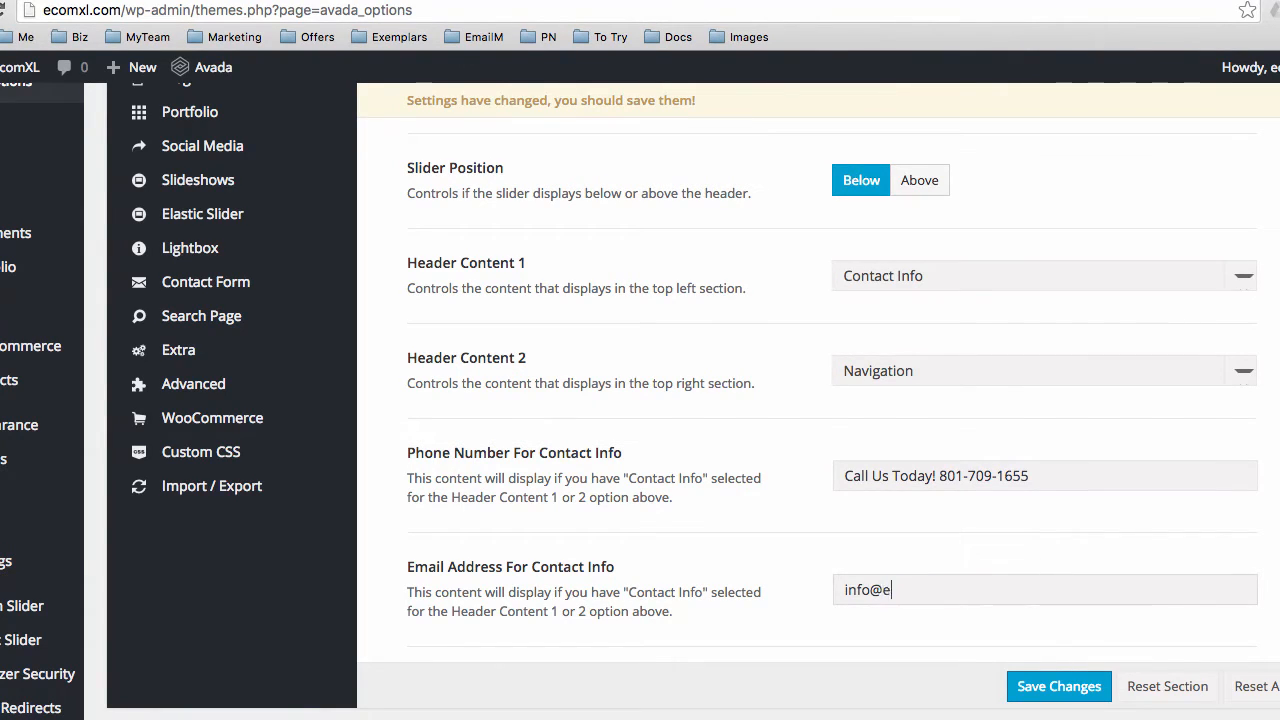
{"action": "type", "text": "x"}
{"action": "key", "text": "BackSpace"}
{"action": "type", "text": "comxl.com"}
{"action": "left_click", "coordinate": [1059, 690]}
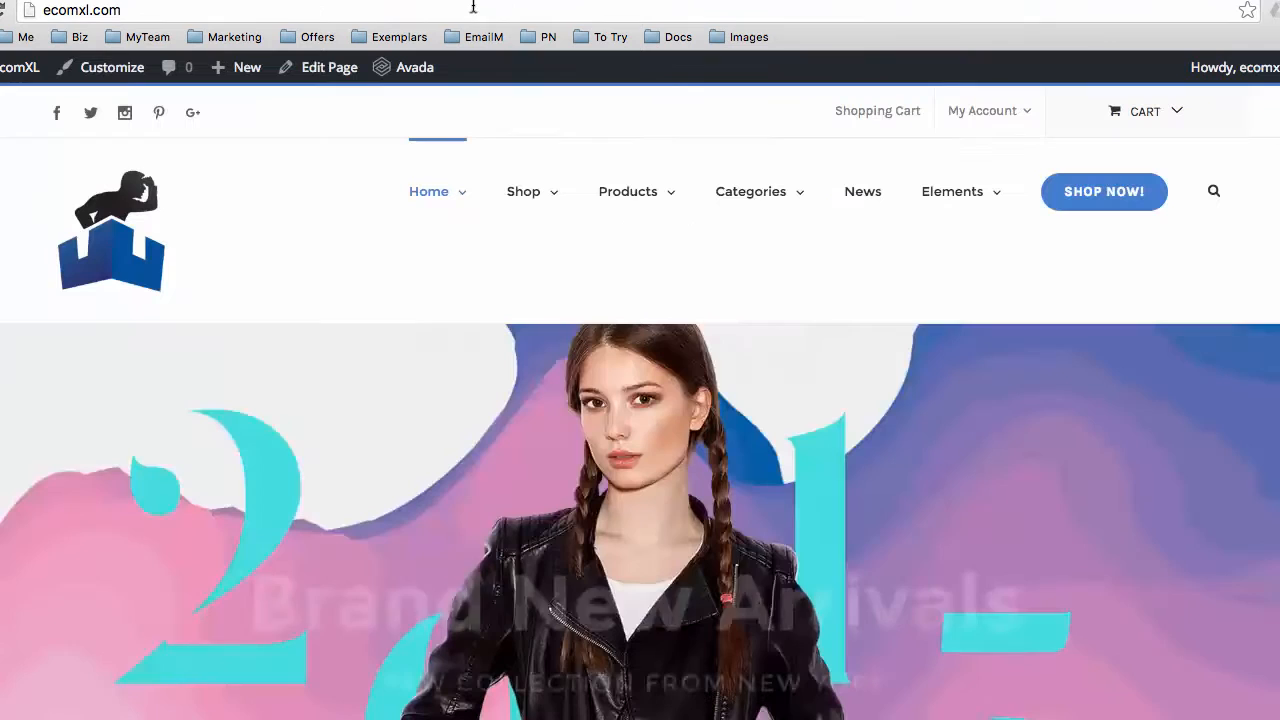
{"action": "left_click", "coordinate": [473, 7]}
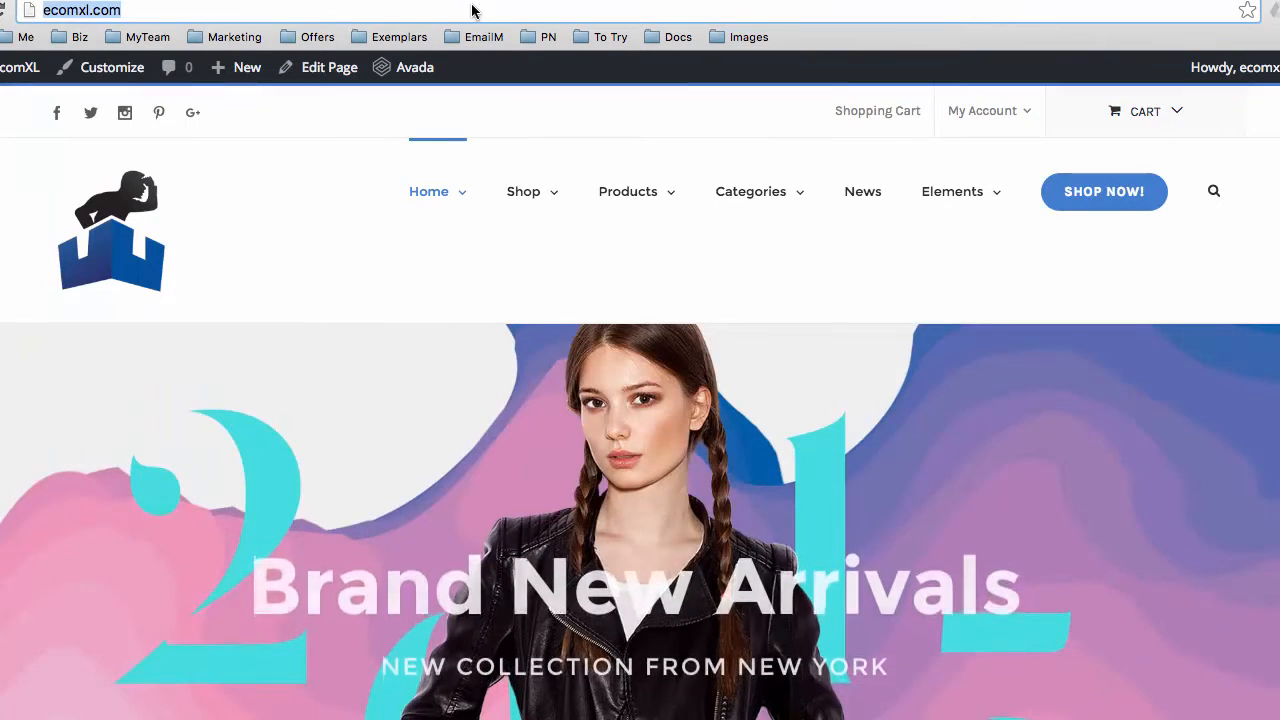
Reload the homepage to check the new contact-info top bar, then return to the header options
{"action": "key", "text": "Return"}
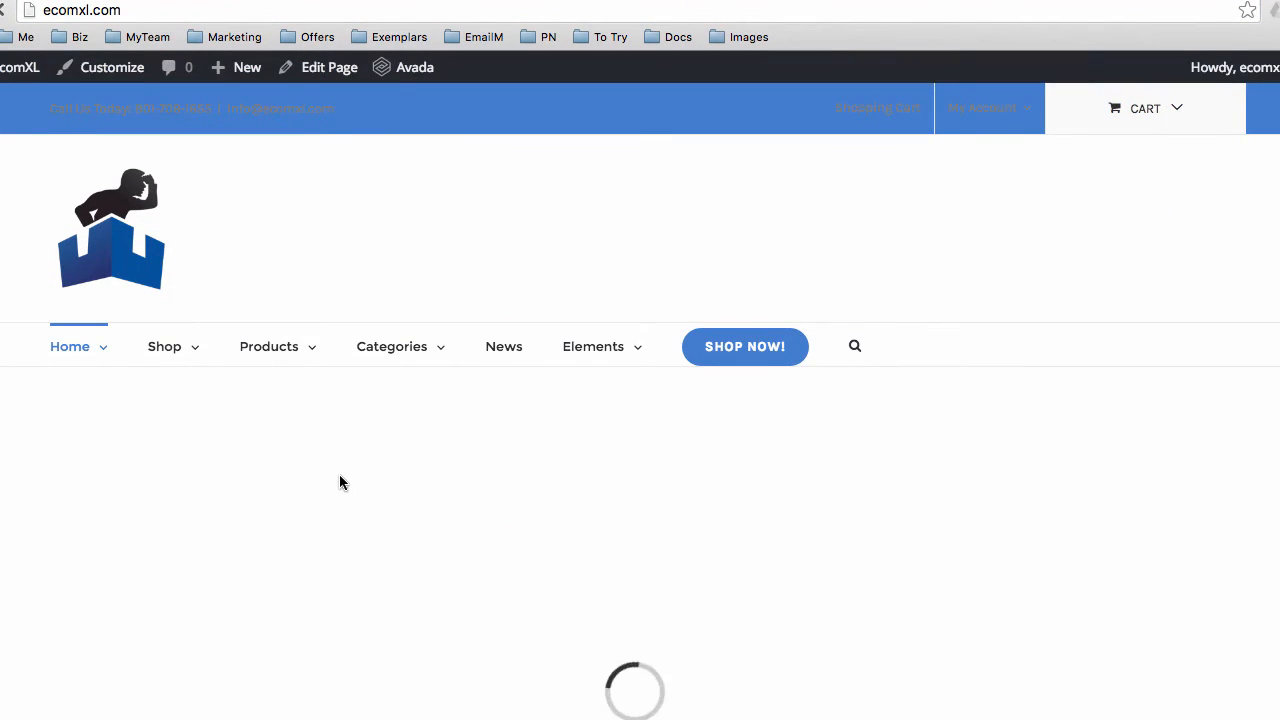
{"action": "scroll", "coordinate": [336, 475], "scroll_direction": "down", "scroll_amount": 1}
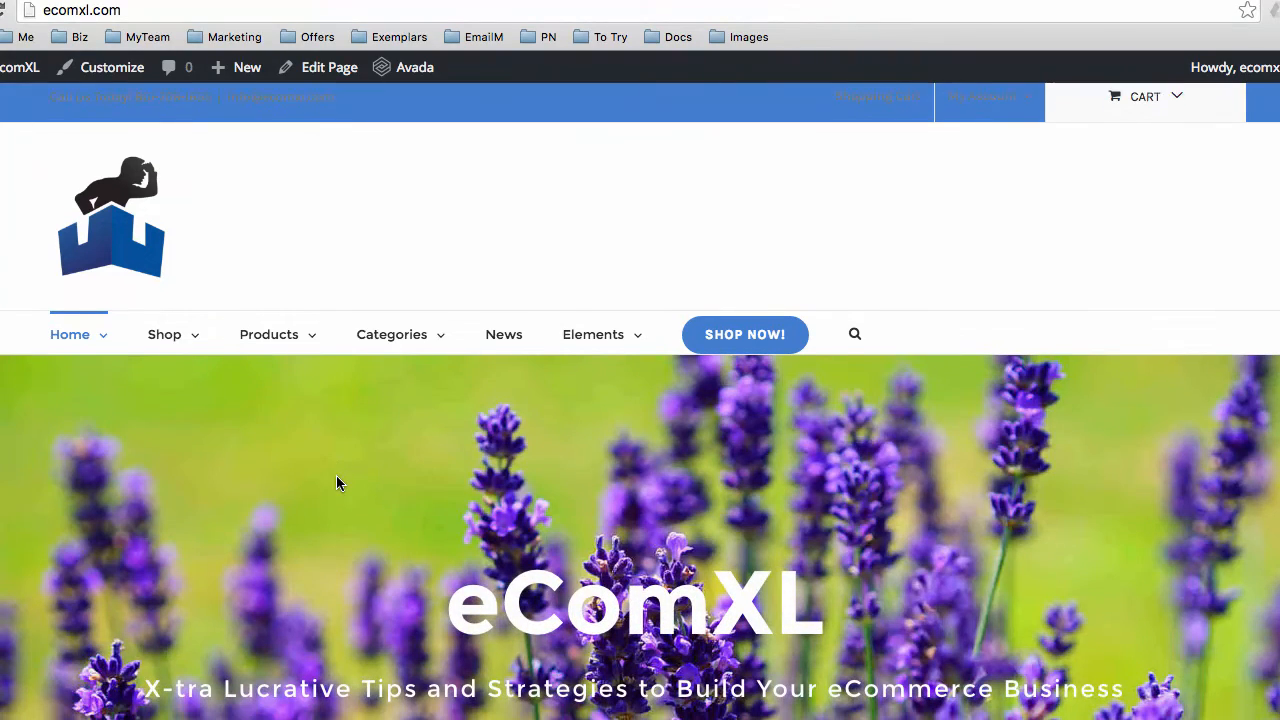
{"action": "scroll", "coordinate": [336, 481], "scroll_direction": "down", "scroll_amount": 3}
{"action": "scroll", "coordinate": [336, 481], "scroll_direction": "up", "scroll_amount": 4}
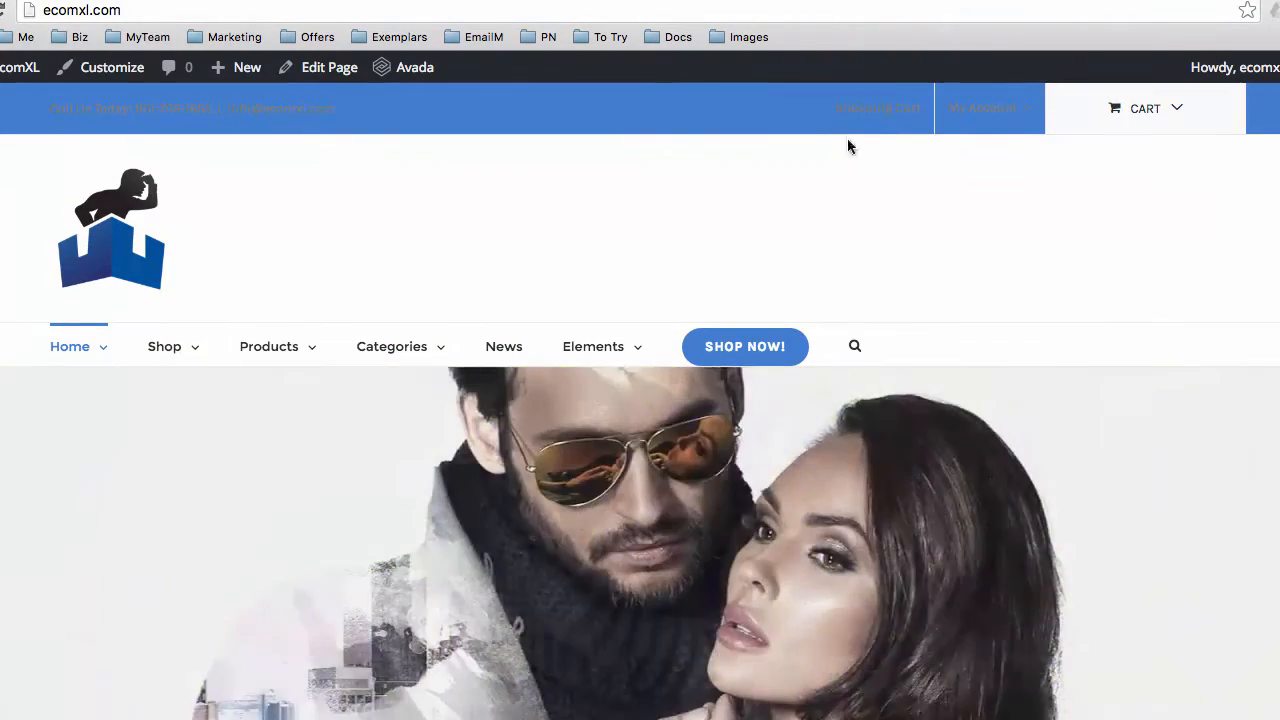
{"action": "left_click_drag", "start_coordinate": [846, 143], "coordinate": [55, 106]}
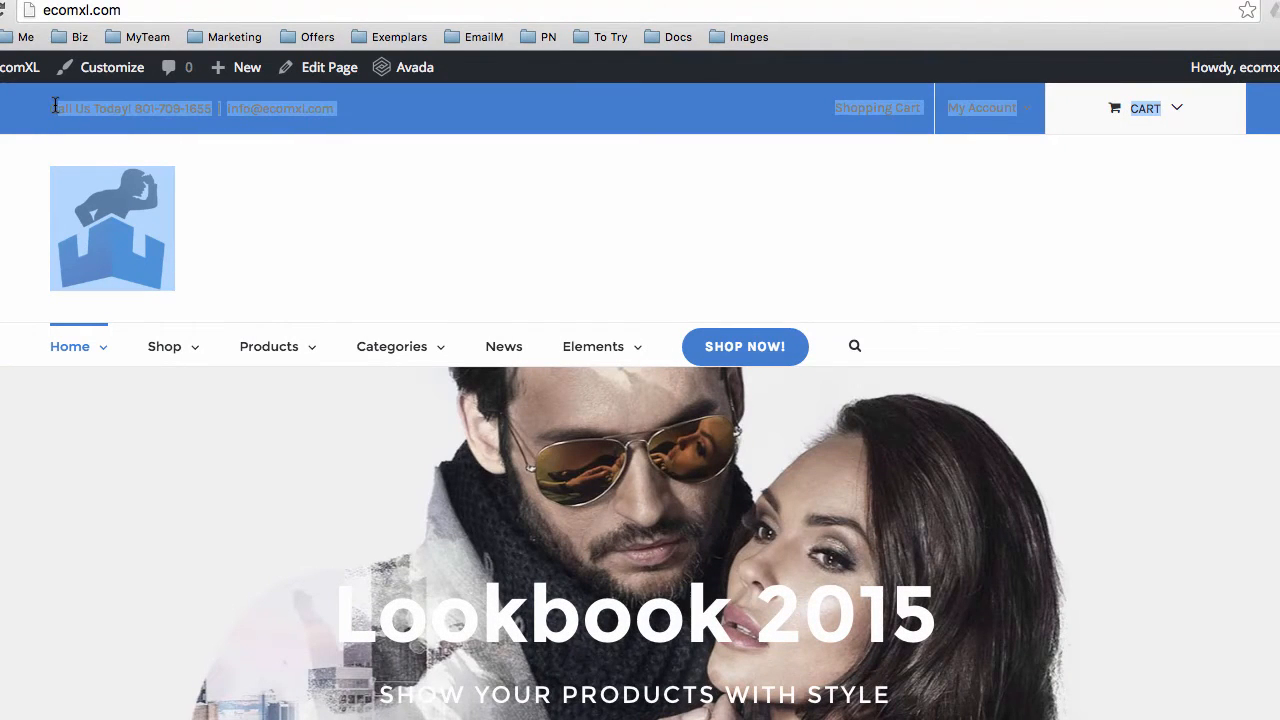
{"action": "left_click", "coordinate": [455, 112]}
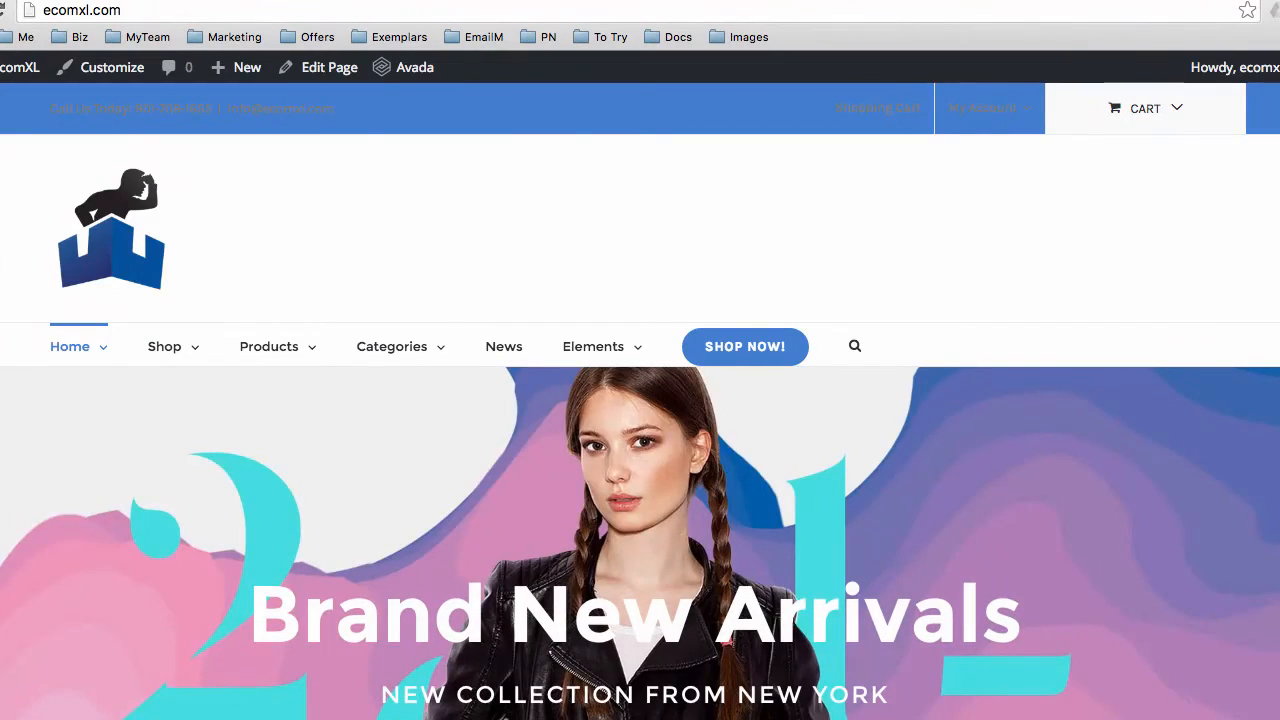
{"action": "left_click", "coordinate": [430, 2]}
{"action": "scroll", "coordinate": [661, 322], "scroll_direction": "up", "scroll_amount": 2}
{"action": "scroll", "coordinate": [663, 323], "scroll_direction": "up", "scroll_amount": 4}
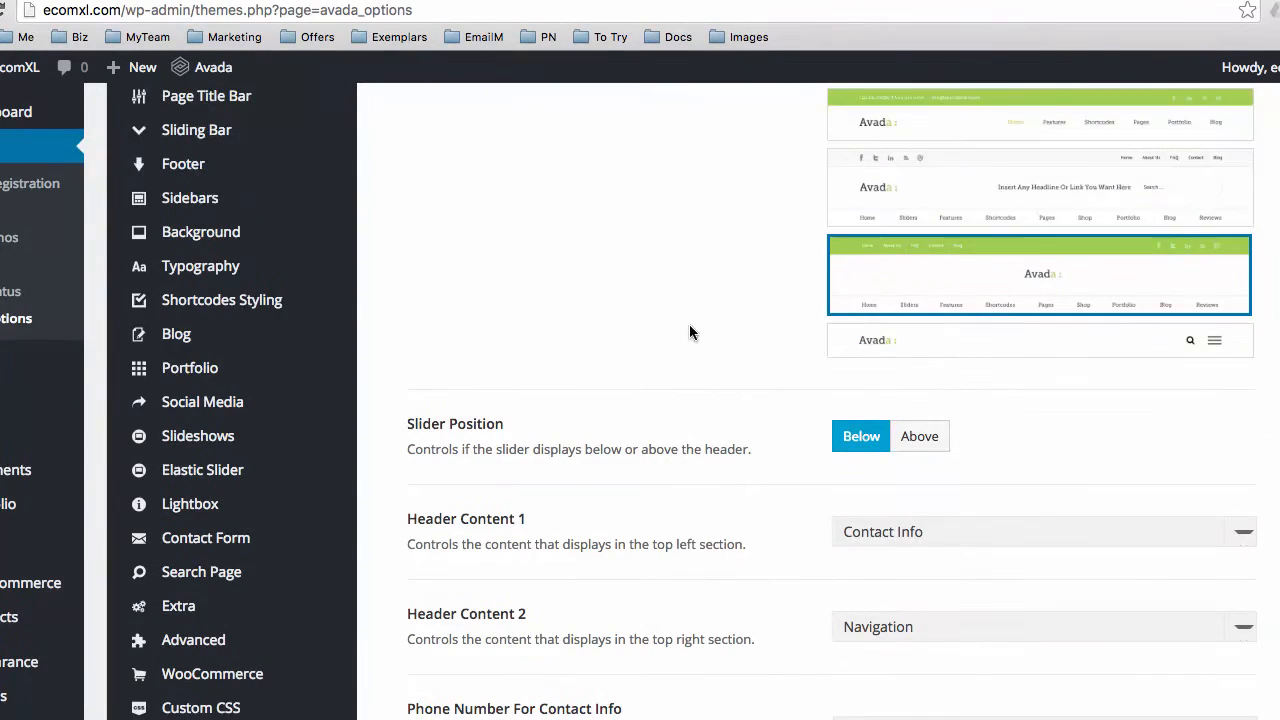
Set Avada's Primary Color to a near-black shade and save the change
{"action": "scroll", "coordinate": [724, 341], "scroll_direction": "up", "scroll_amount": 8}
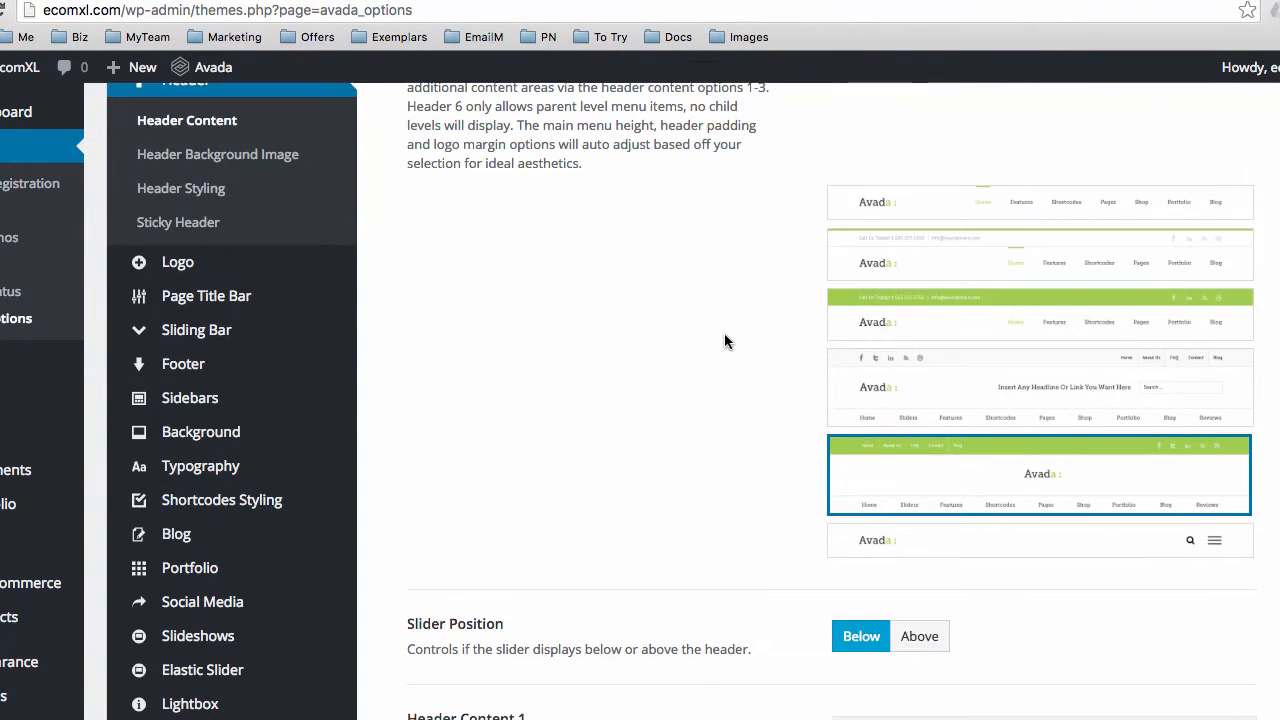
{"action": "scroll", "coordinate": [725, 340], "scroll_direction": "up", "scroll_amount": 2}
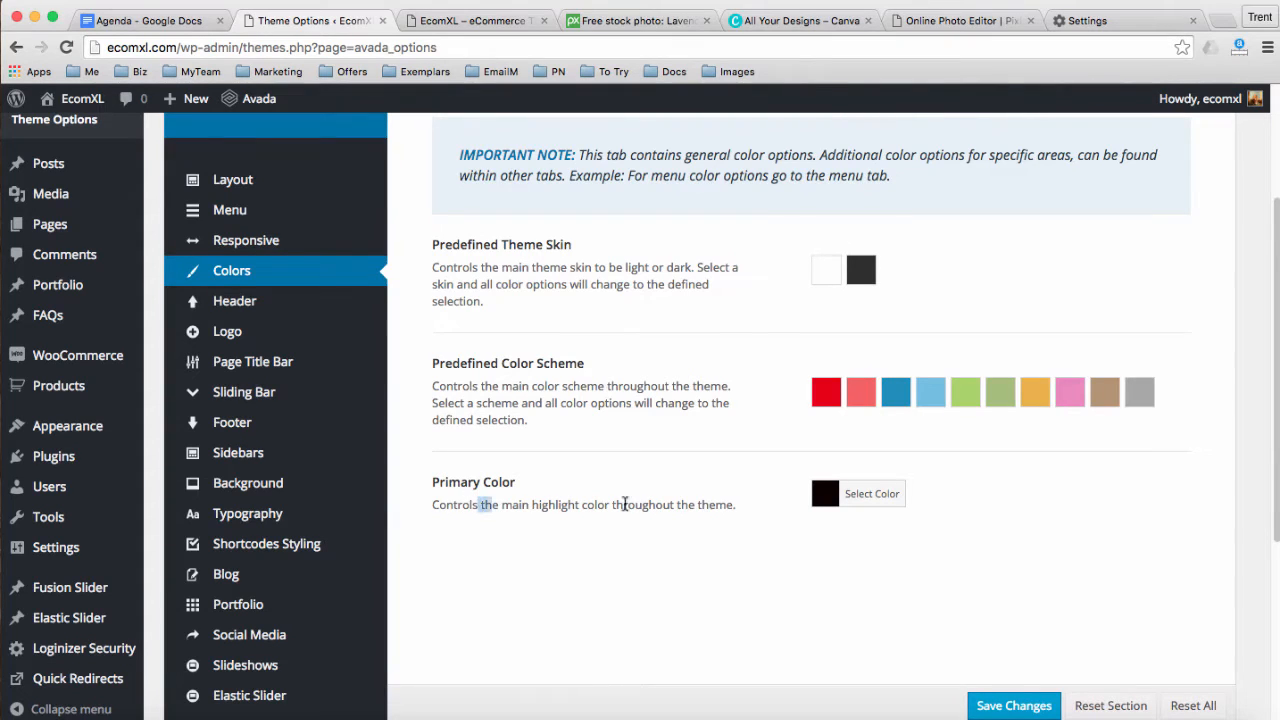
{"action": "left_click_drag", "start_coordinate": [625, 504], "coordinate": [731, 497]}
{"action": "left_click", "coordinate": [731, 497]}
{"action": "left_click", "coordinate": [829, 494]}
{"action": "left_click_drag", "start_coordinate": [1024, 652], "coordinate": [983, 652]}
{"action": "left_click", "coordinate": [751, 580]}
{"action": "scroll", "coordinate": [749, 548], "scroll_direction": "down", "scroll_amount": 2}
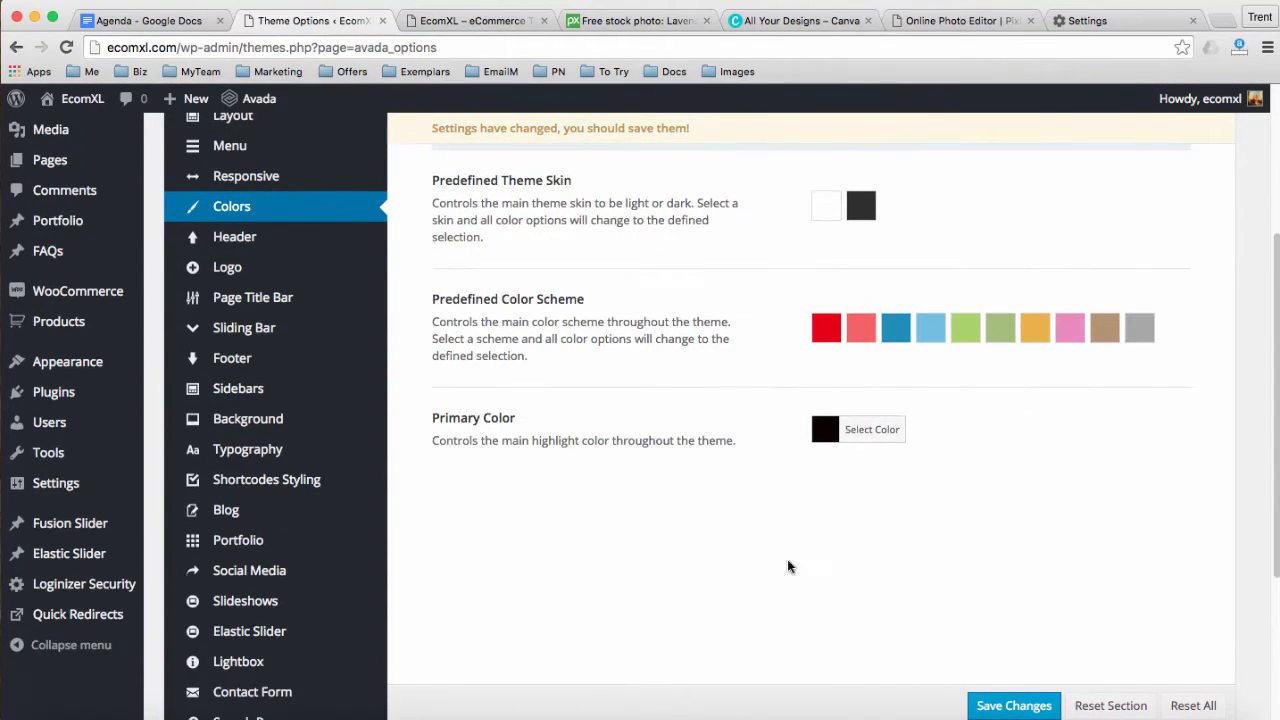
{"action": "left_click", "coordinate": [995, 710]}
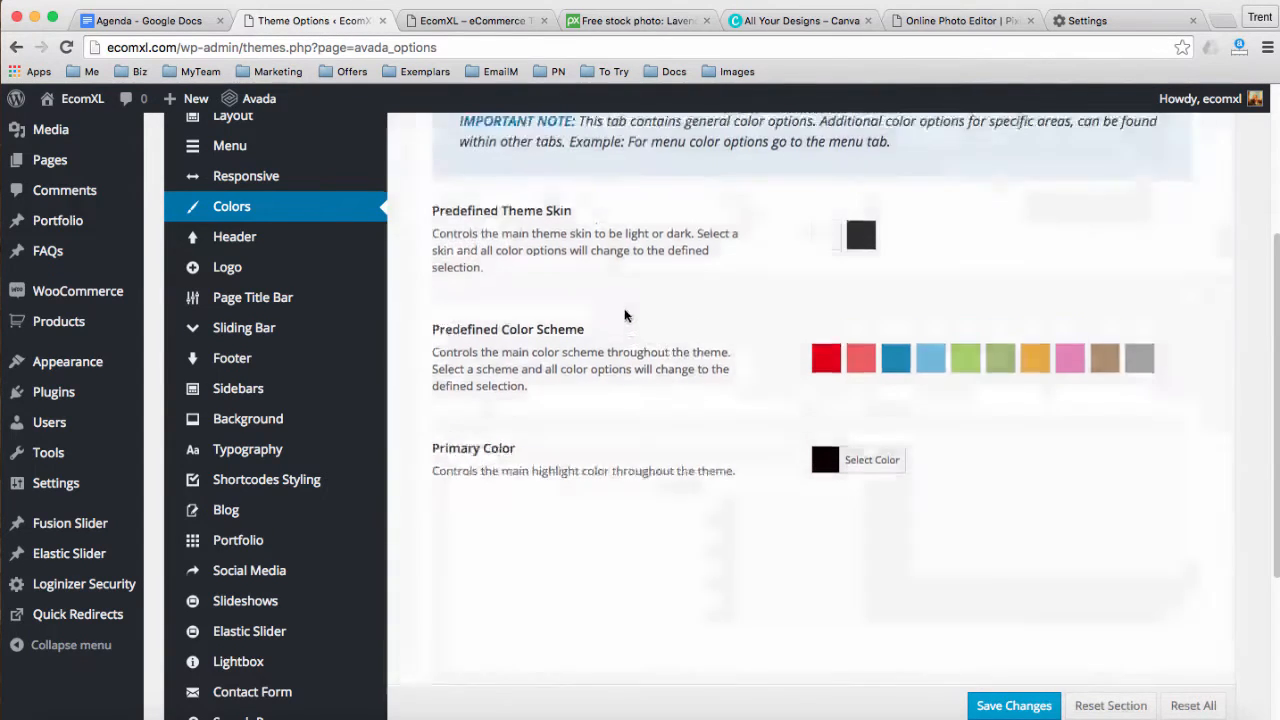
{"action": "left_click", "coordinate": [446, 22]}
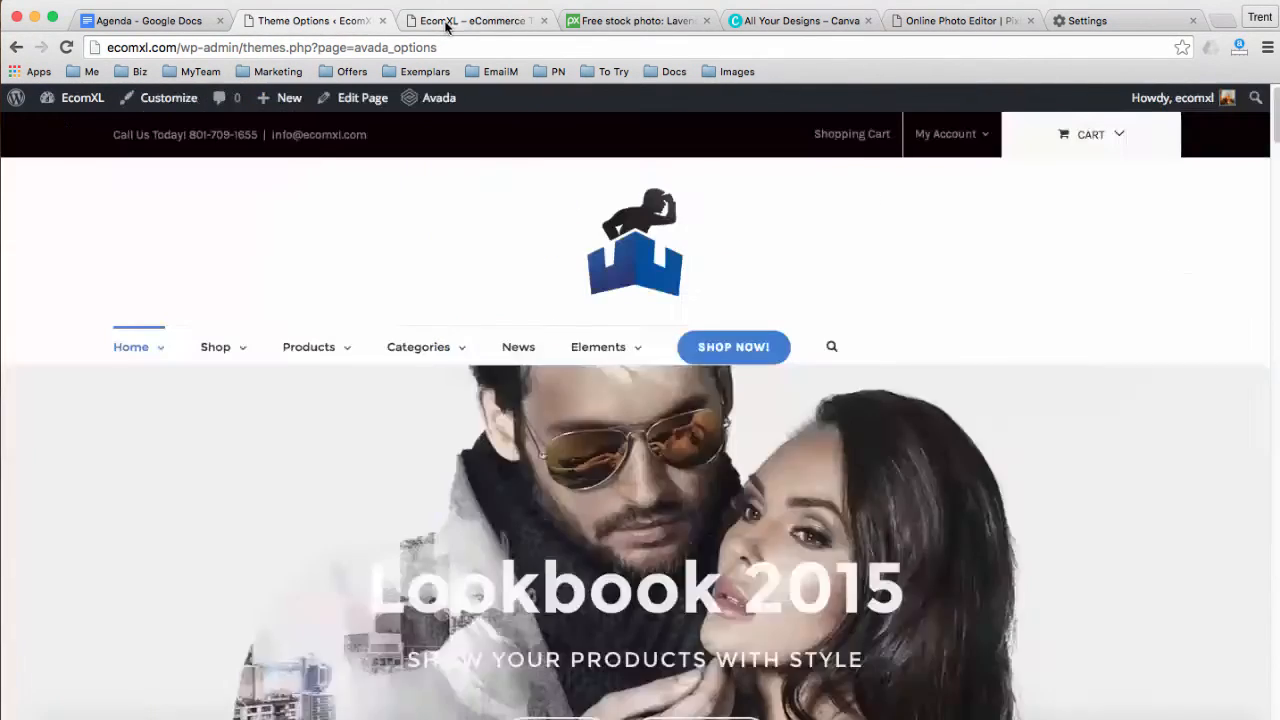
Reload the storefront to check the near-black primary colour, then return to the Colors options
{"action": "left_click", "coordinate": [424, 46]}
{"action": "key", "text": "Return"}
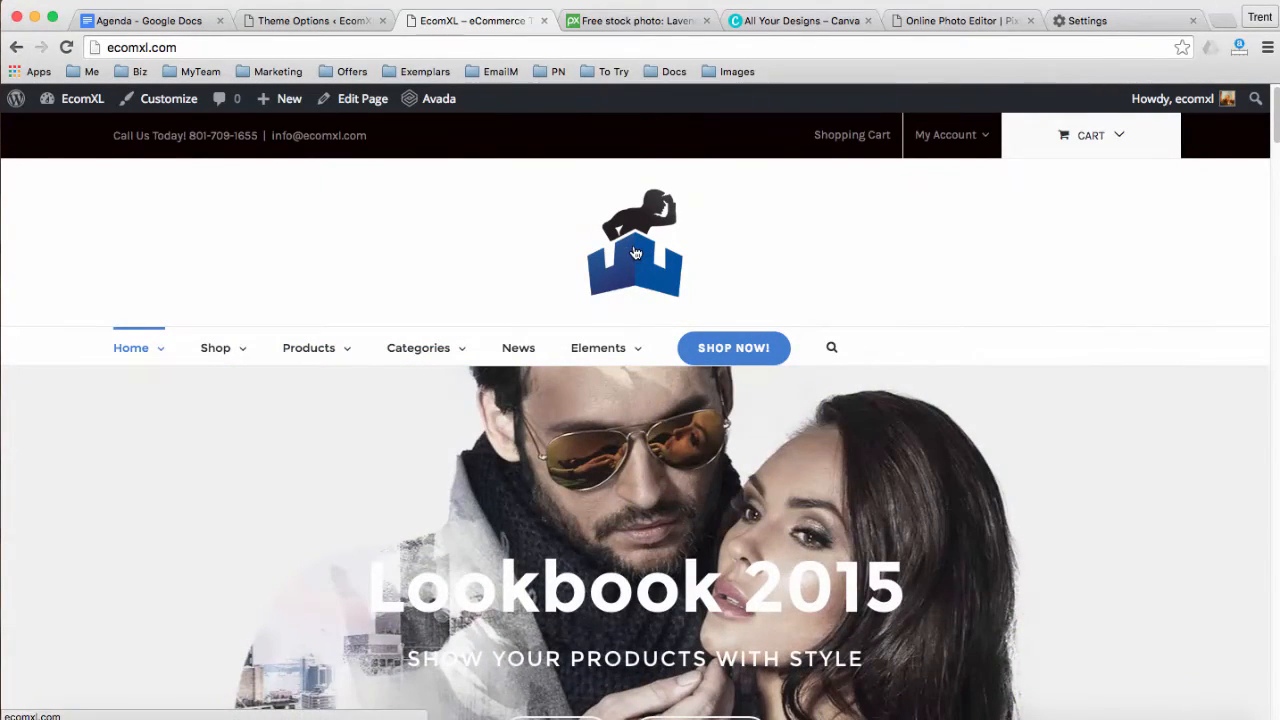
{"action": "left_click", "coordinate": [305, 22]}
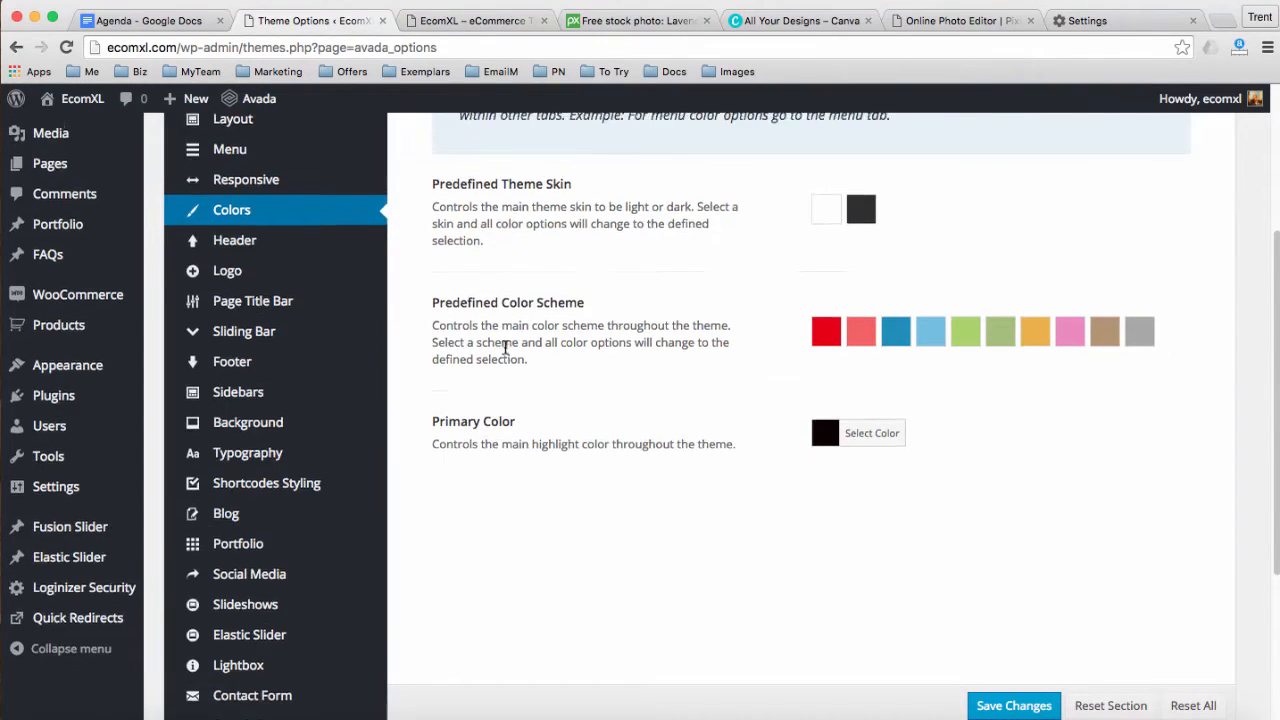
Browse Avada's Logo settings in Theme Options
{"action": "scroll", "coordinate": [505, 345], "scroll_direction": "up", "scroll_amount": 3}
{"action": "mouse_move", "coordinate": [242, 530]}
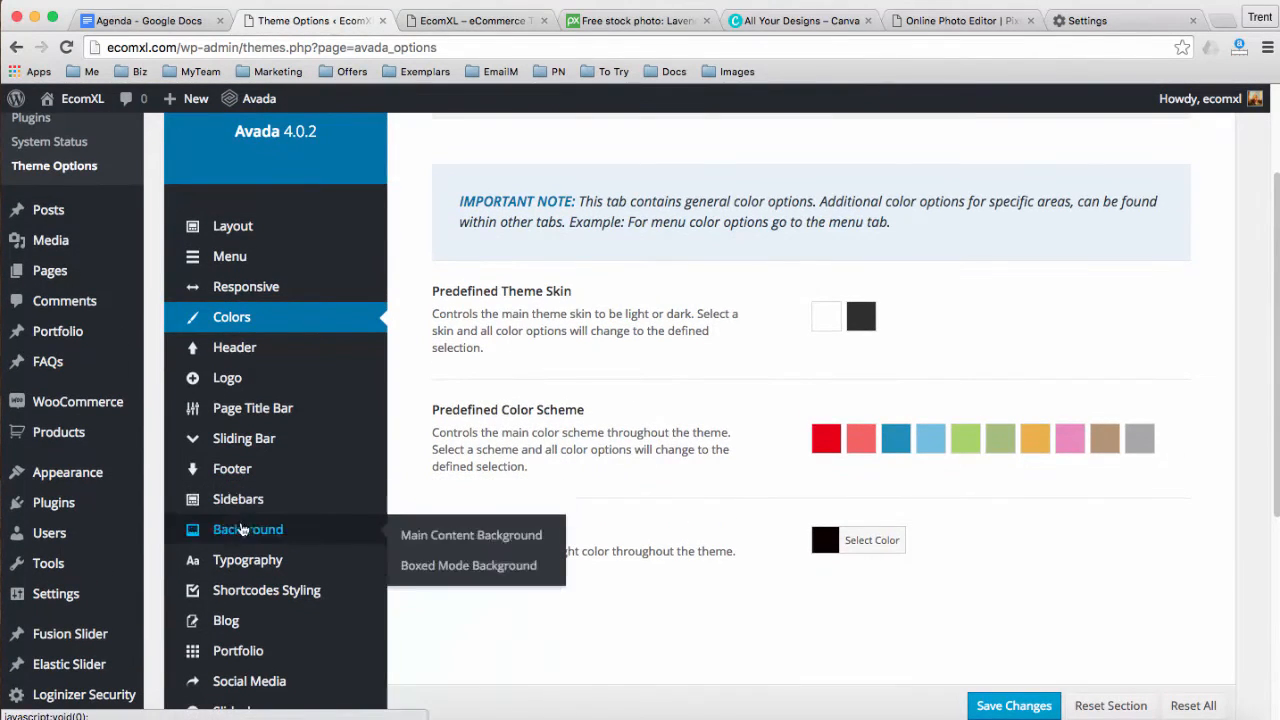
{"action": "mouse_move", "coordinate": [245, 560]}
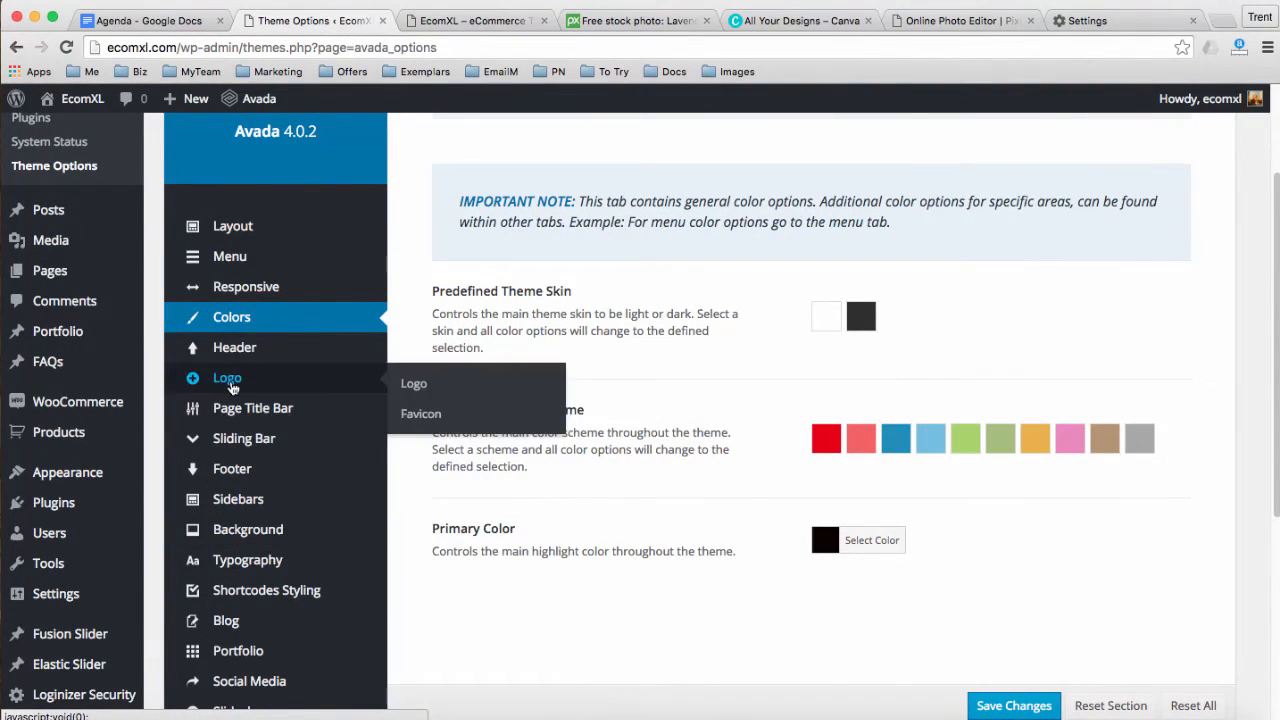
{"action": "left_click", "coordinate": [226, 378]}
{"action": "scroll", "coordinate": [492, 384], "scroll_direction": "up", "scroll_amount": 2}
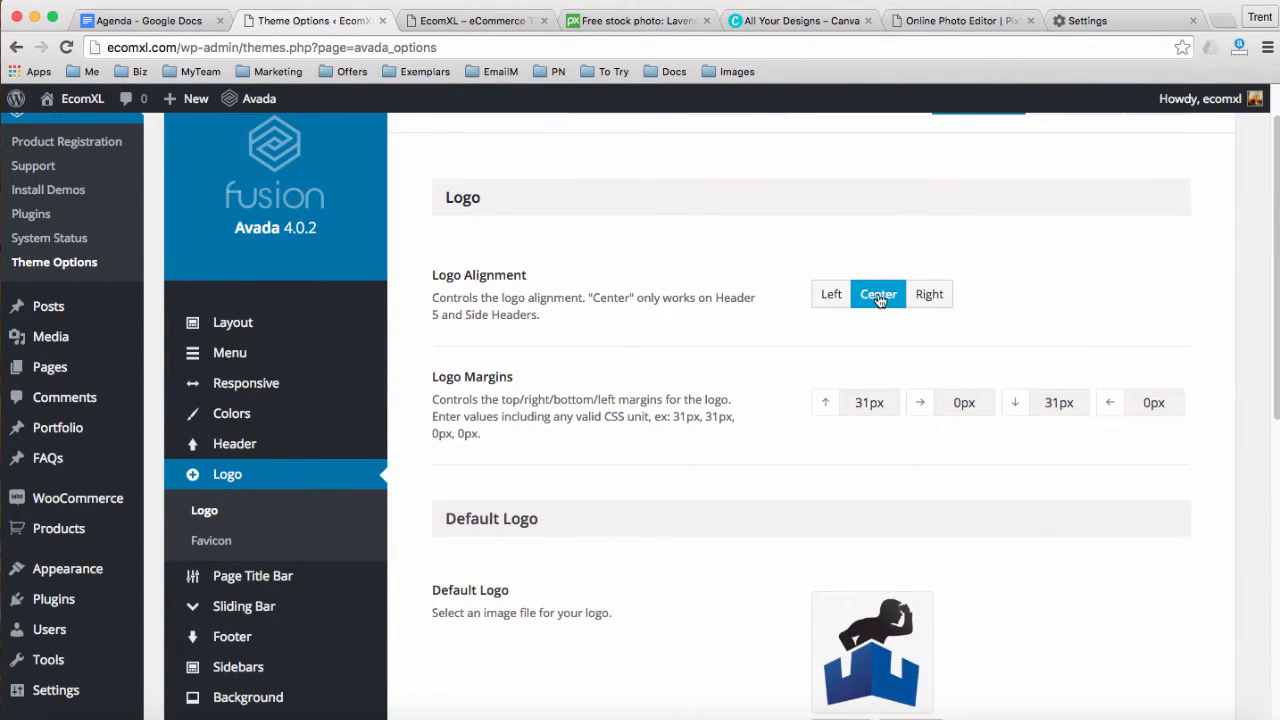
{"action": "scroll", "coordinate": [597, 390], "scroll_direction": "down", "scroll_amount": 1}
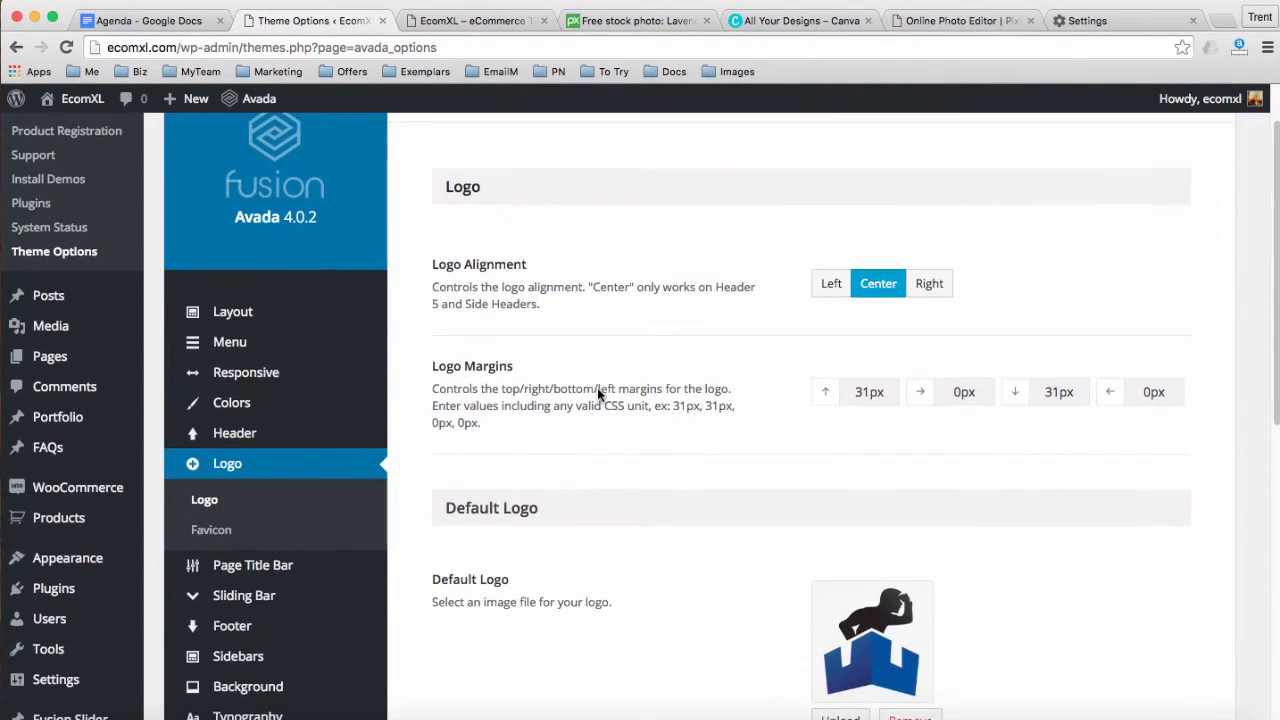
{"action": "scroll", "coordinate": [597, 387], "scroll_direction": "down", "scroll_amount": 2}
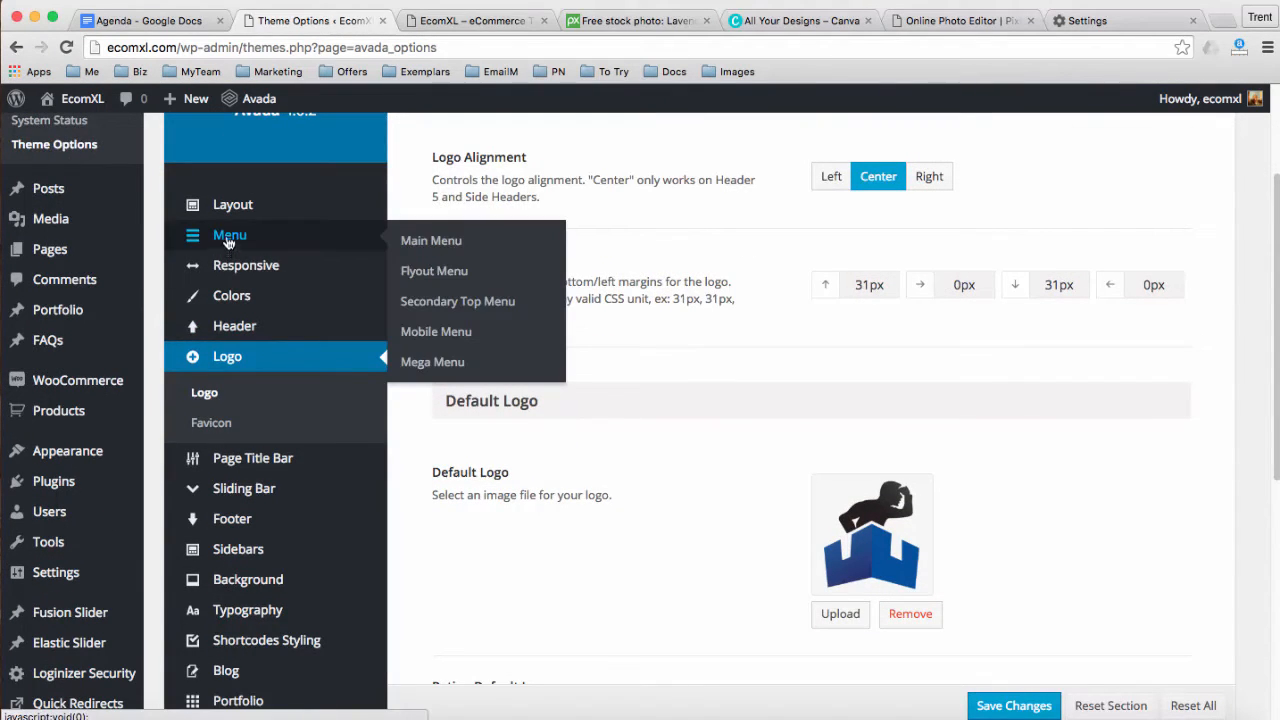
Scroll the Main Menu settings to Main Menu Search Icon and compare with the live menu
{"action": "left_click", "coordinate": [229, 241]}
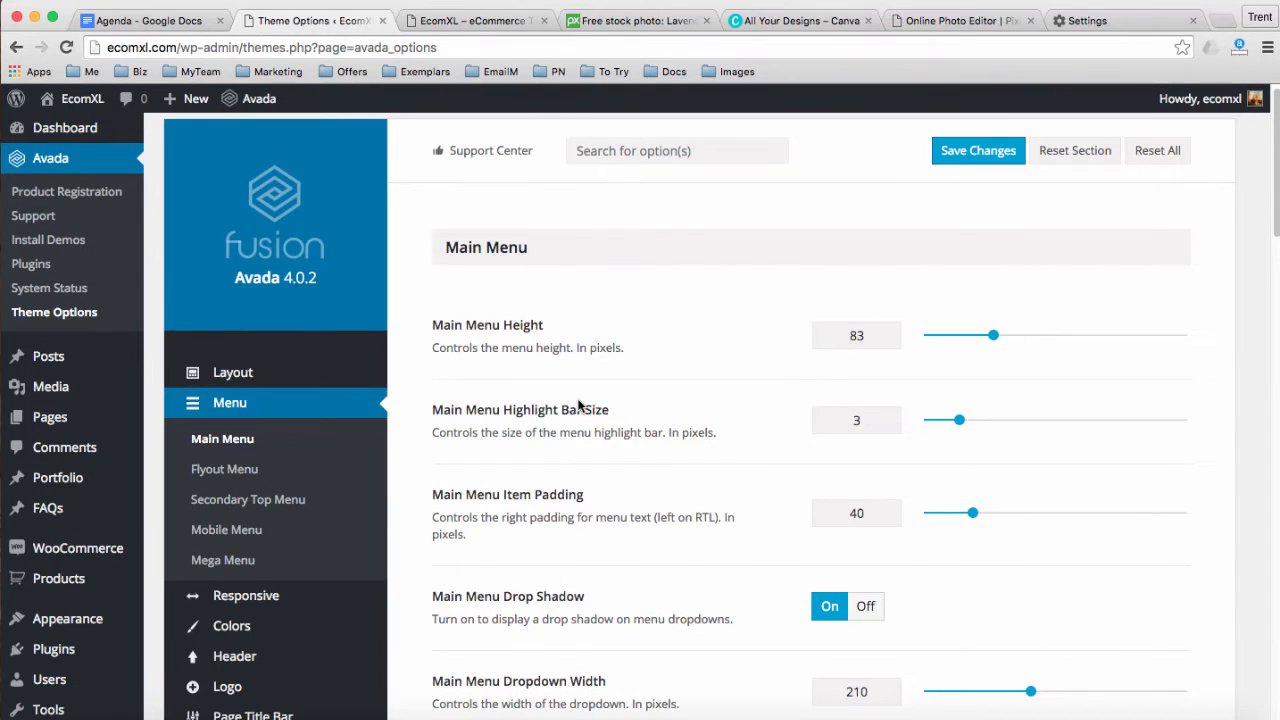
{"action": "scroll", "coordinate": [578, 404], "scroll_direction": "down", "scroll_amount": 3}
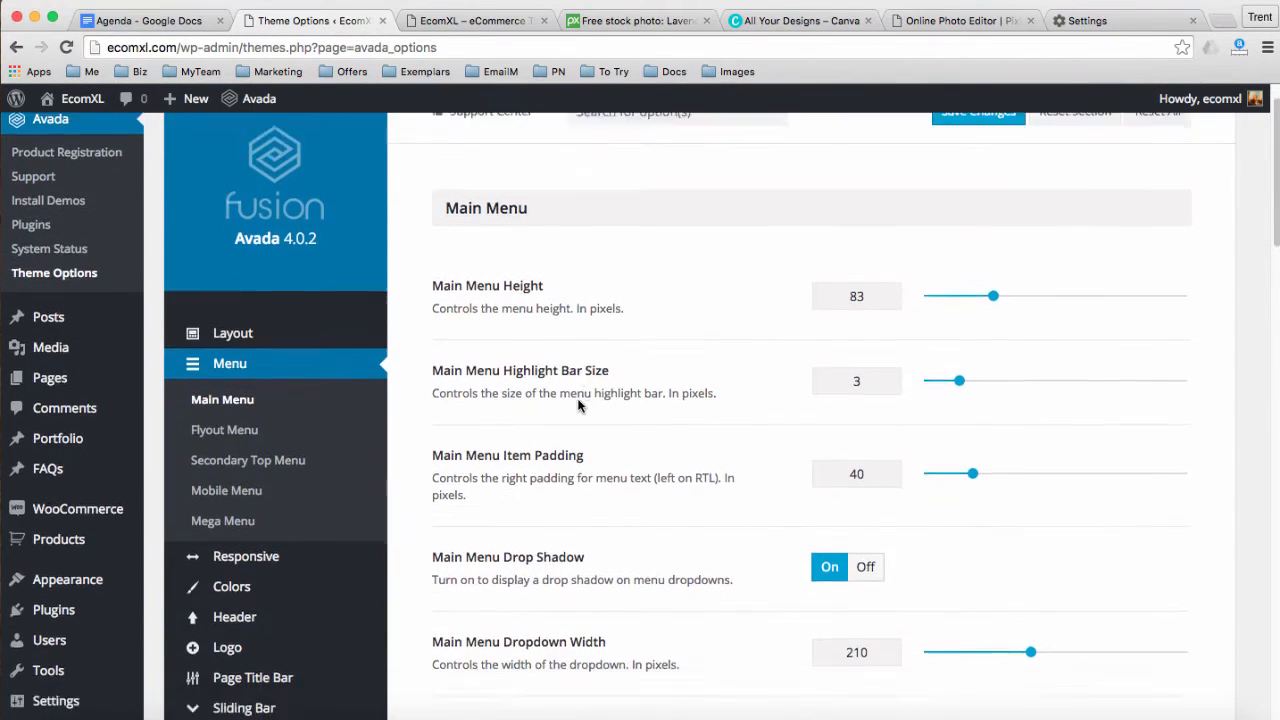
{"action": "scroll", "coordinate": [578, 404], "scroll_direction": "down", "scroll_amount": 5}
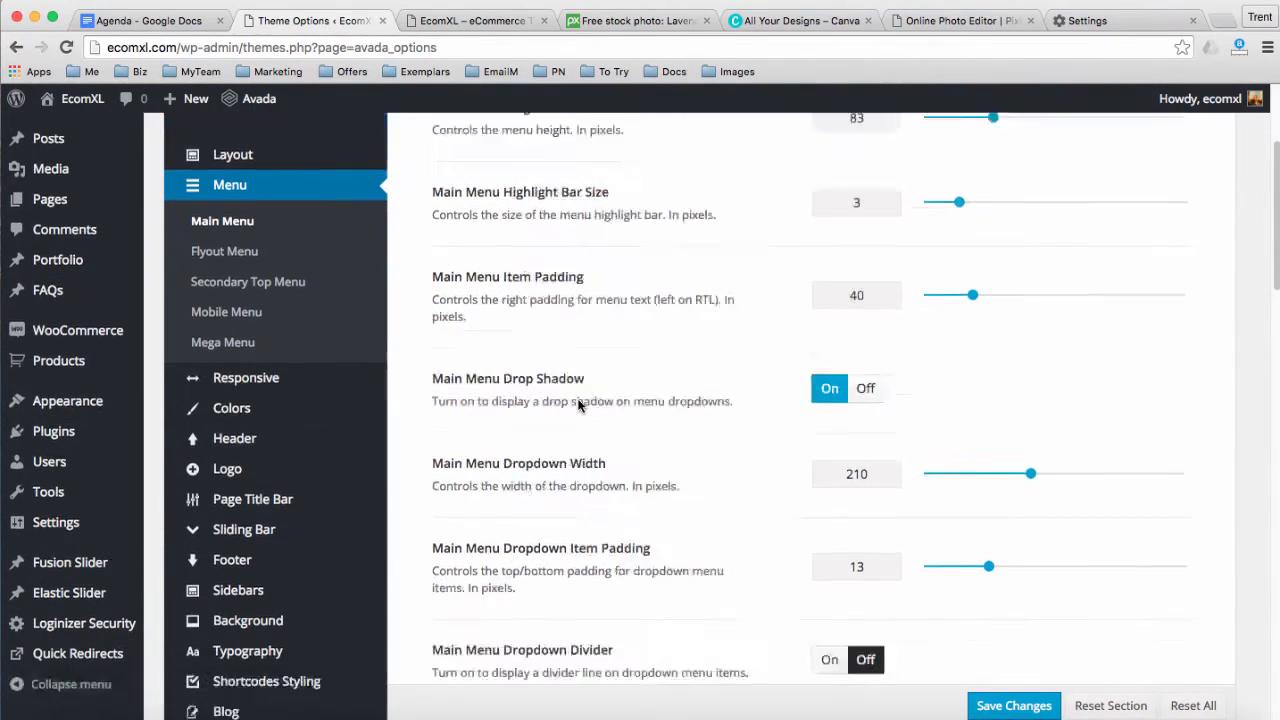
{"action": "scroll", "coordinate": [578, 404], "scroll_direction": "down", "scroll_amount": 4}
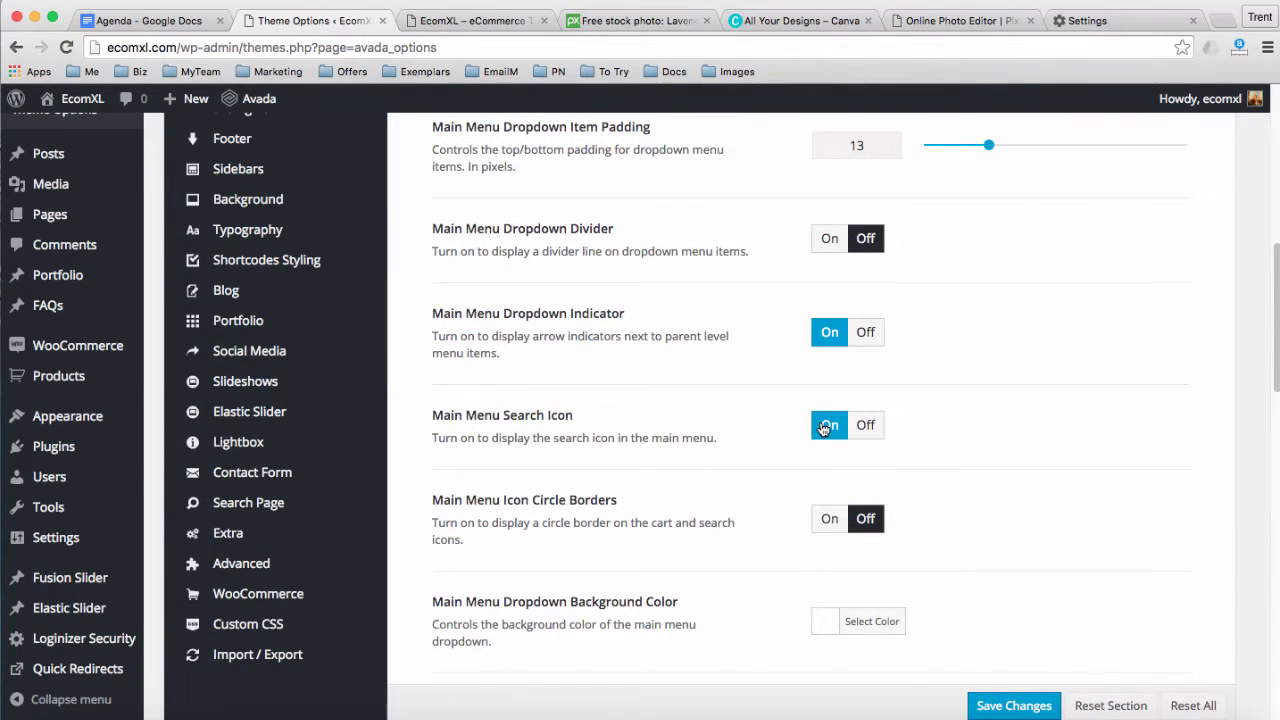
{"action": "left_click", "coordinate": [457, 24]}
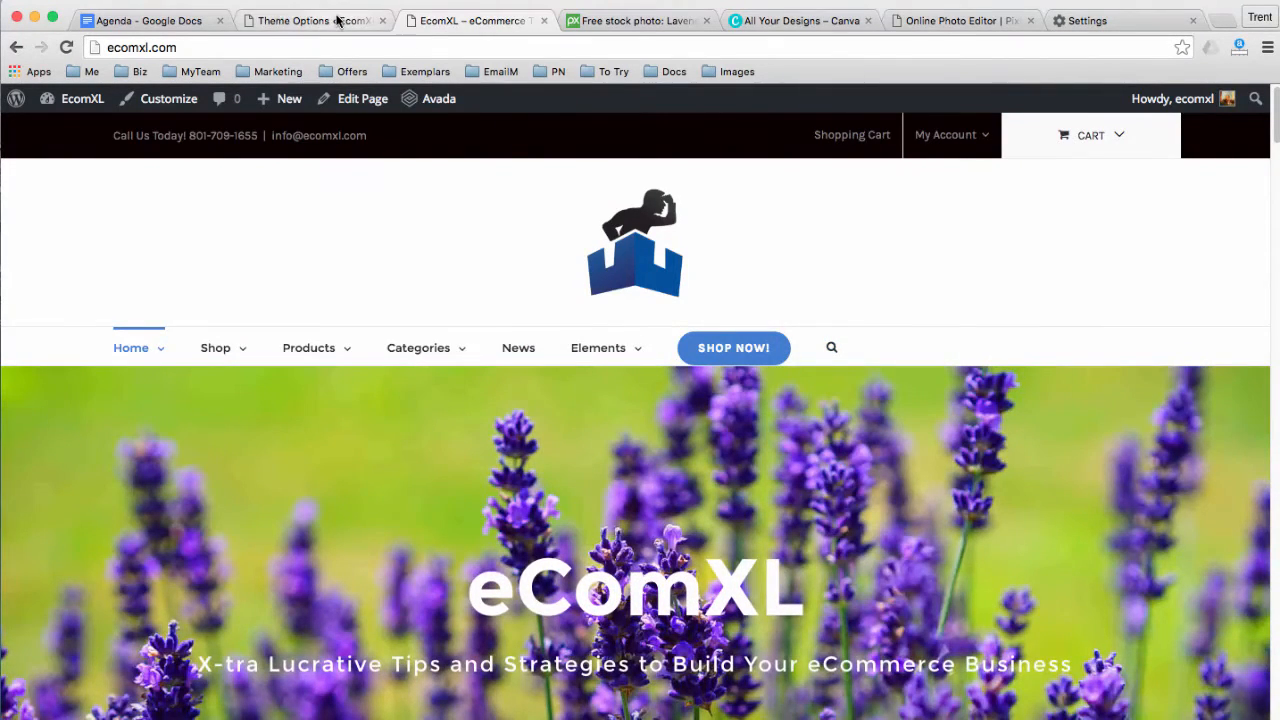
Turn off the main menu search icon and set Main Menu Text Align to Center
{"action": "left_click", "coordinate": [337, 20]}
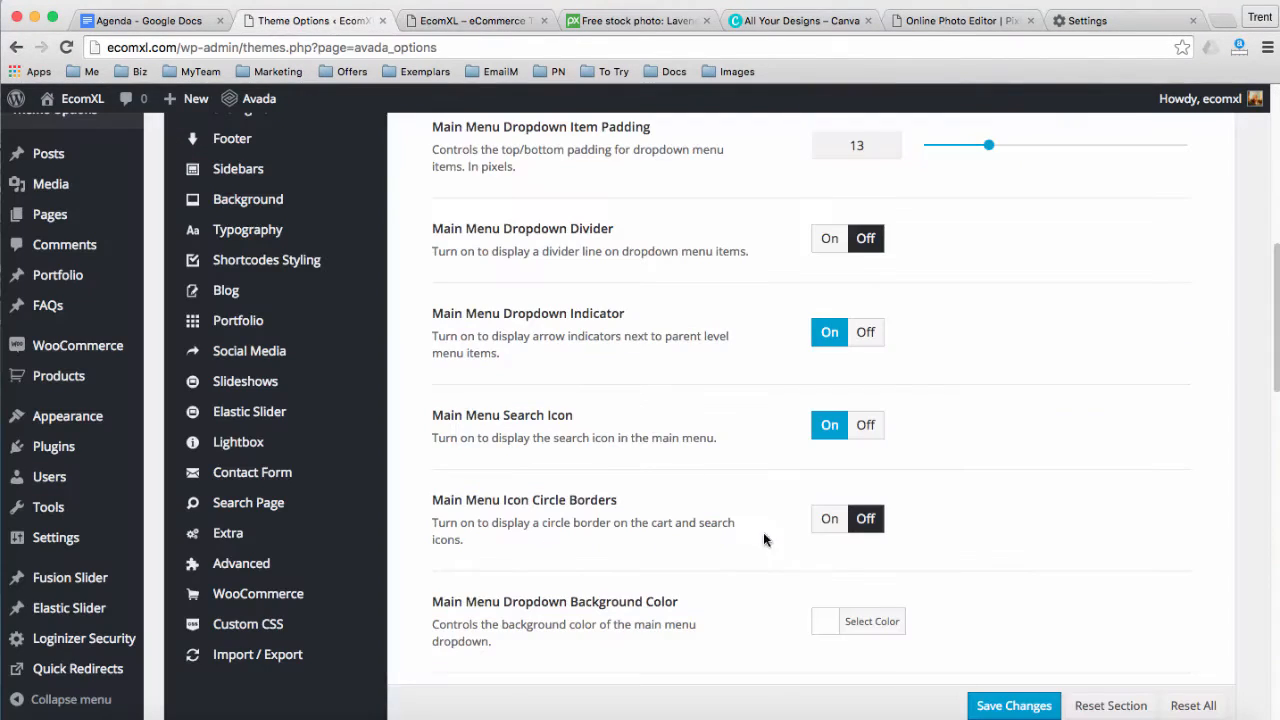
{"action": "left_click", "coordinate": [851, 428]}
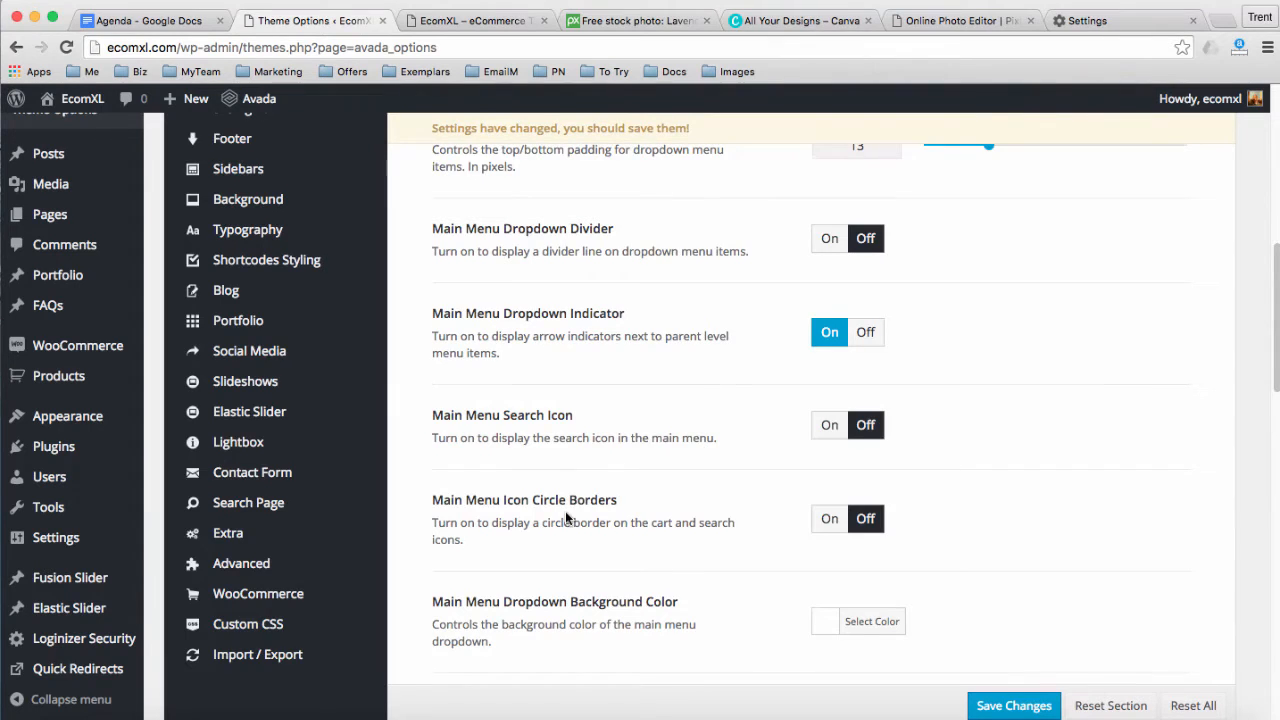
{"action": "scroll", "coordinate": [566, 517], "scroll_direction": "down", "scroll_amount": 3}
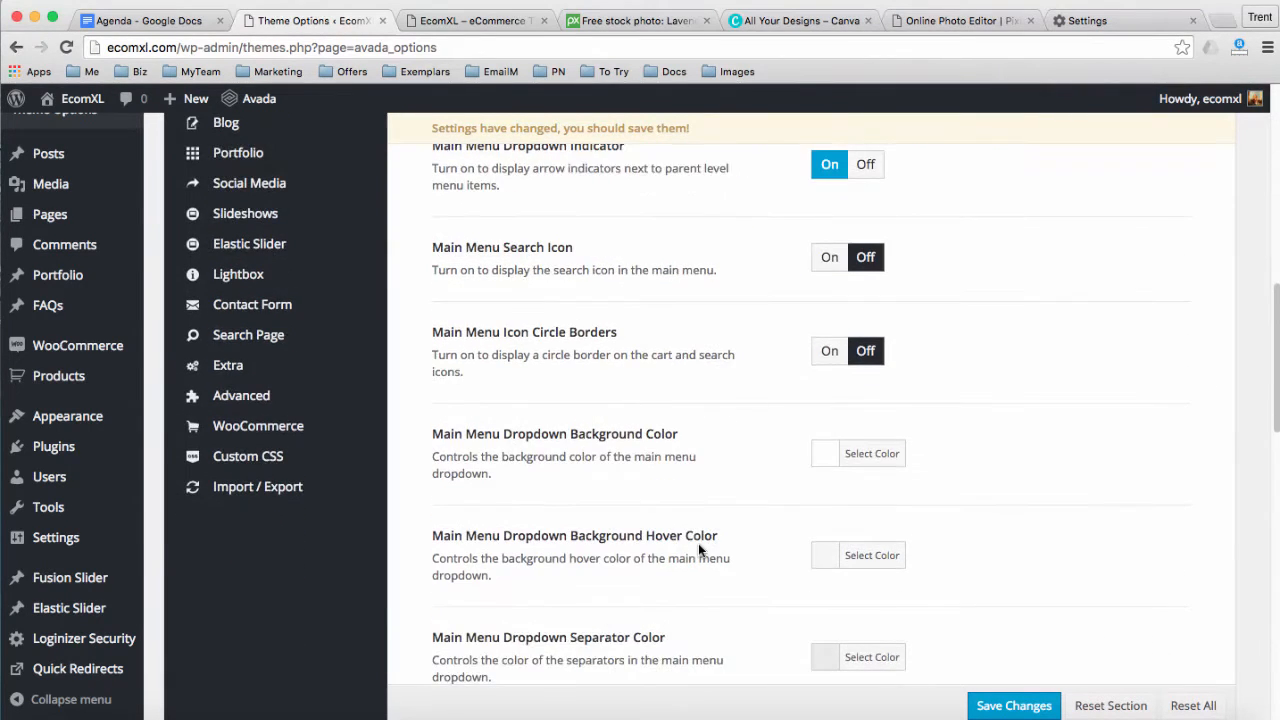
{"action": "scroll", "coordinate": [698, 548], "scroll_direction": "down", "scroll_amount": 3}
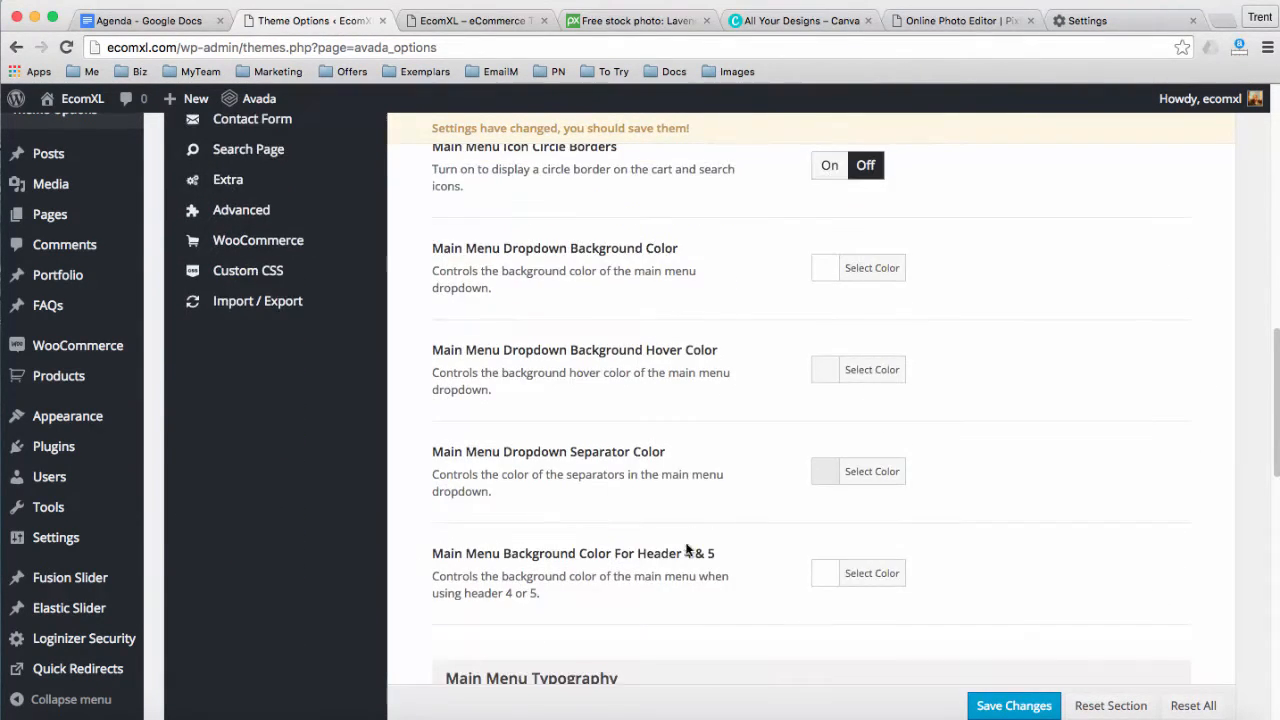
{"action": "scroll", "coordinate": [686, 549], "scroll_direction": "down", "scroll_amount": 5}
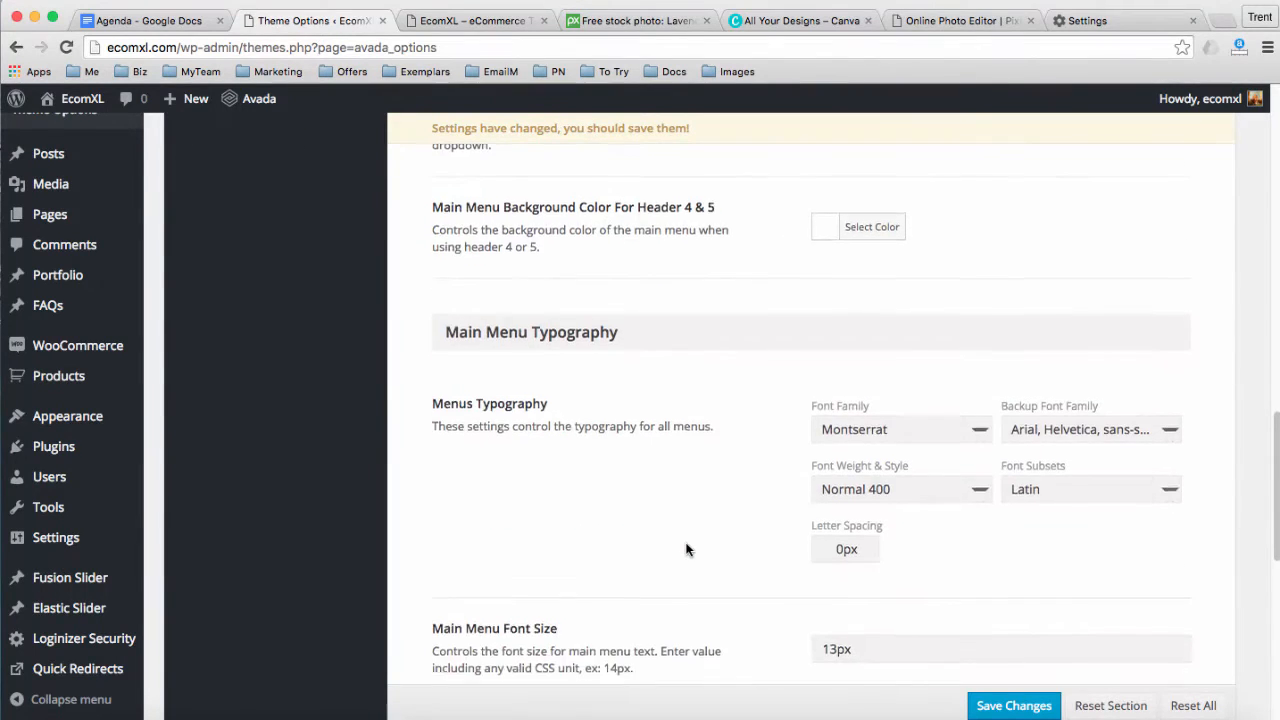
{"action": "scroll", "coordinate": [686, 549], "scroll_direction": "down", "scroll_amount": 3}
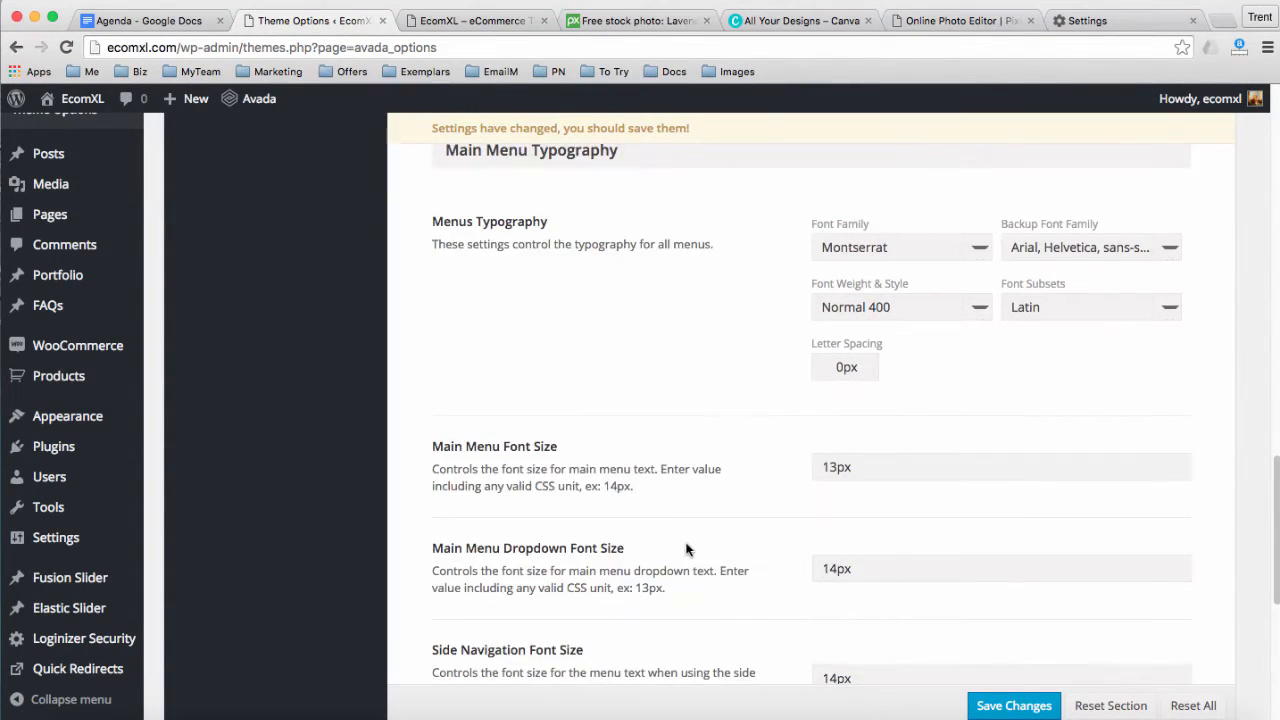
{"action": "scroll", "coordinate": [686, 549], "scroll_direction": "down", "scroll_amount": 1}
{"action": "scroll", "coordinate": [686, 549], "scroll_direction": "down", "scroll_amount": 3}
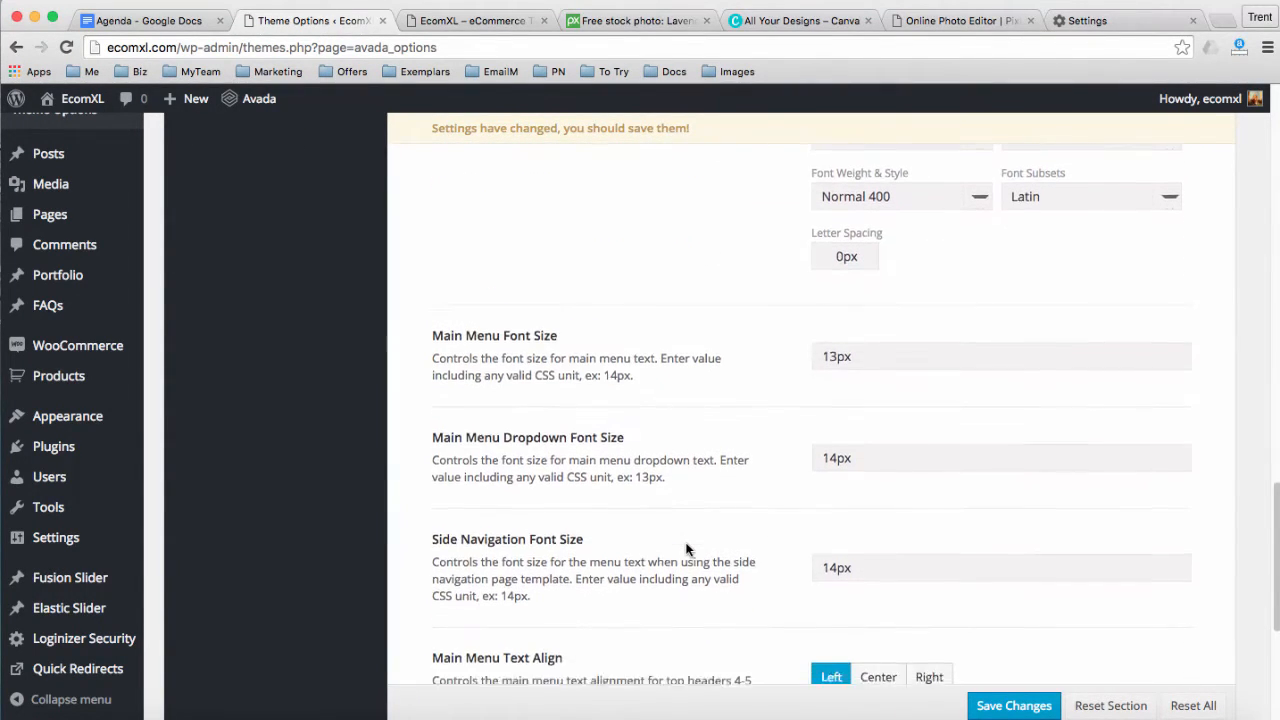
{"action": "scroll", "coordinate": [686, 549], "scroll_direction": "down", "scroll_amount": 4}
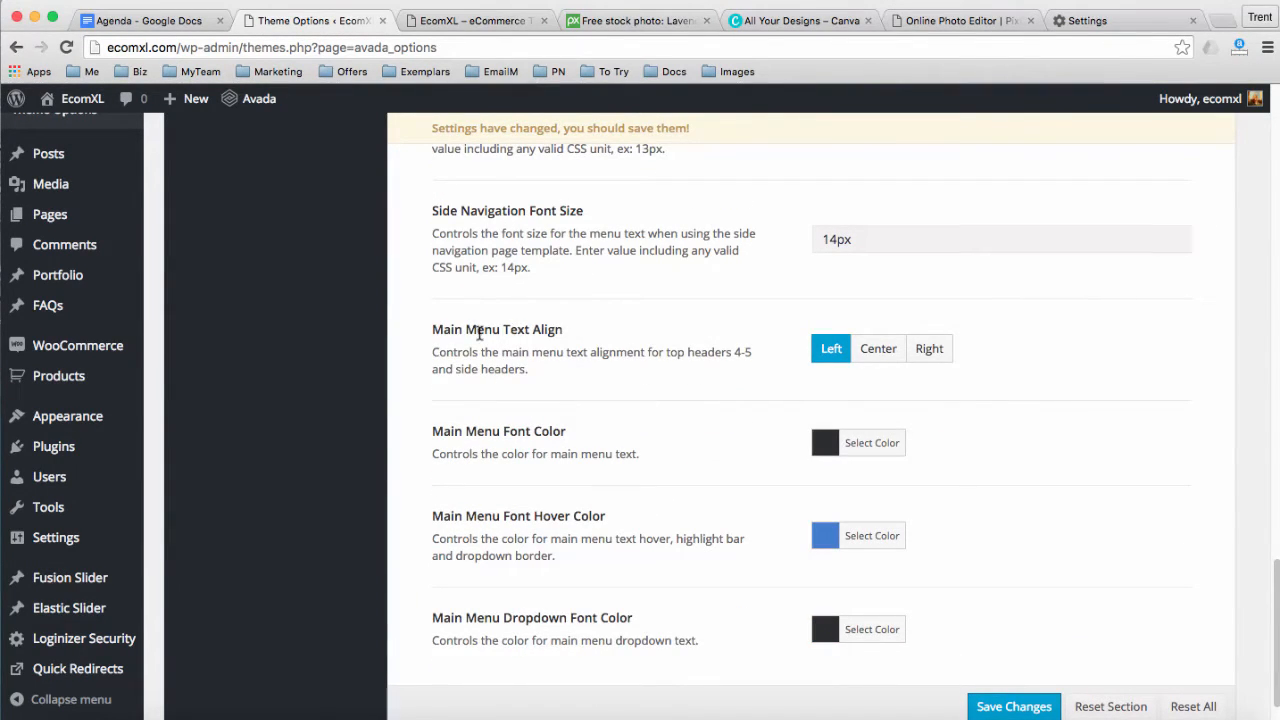
{"action": "left_click", "coordinate": [879, 350]}
Open the Main Menu Font Hover Color chooser, currently showing #427ed1
{"action": "scroll", "coordinate": [651, 471], "scroll_direction": "down", "scroll_amount": 1}
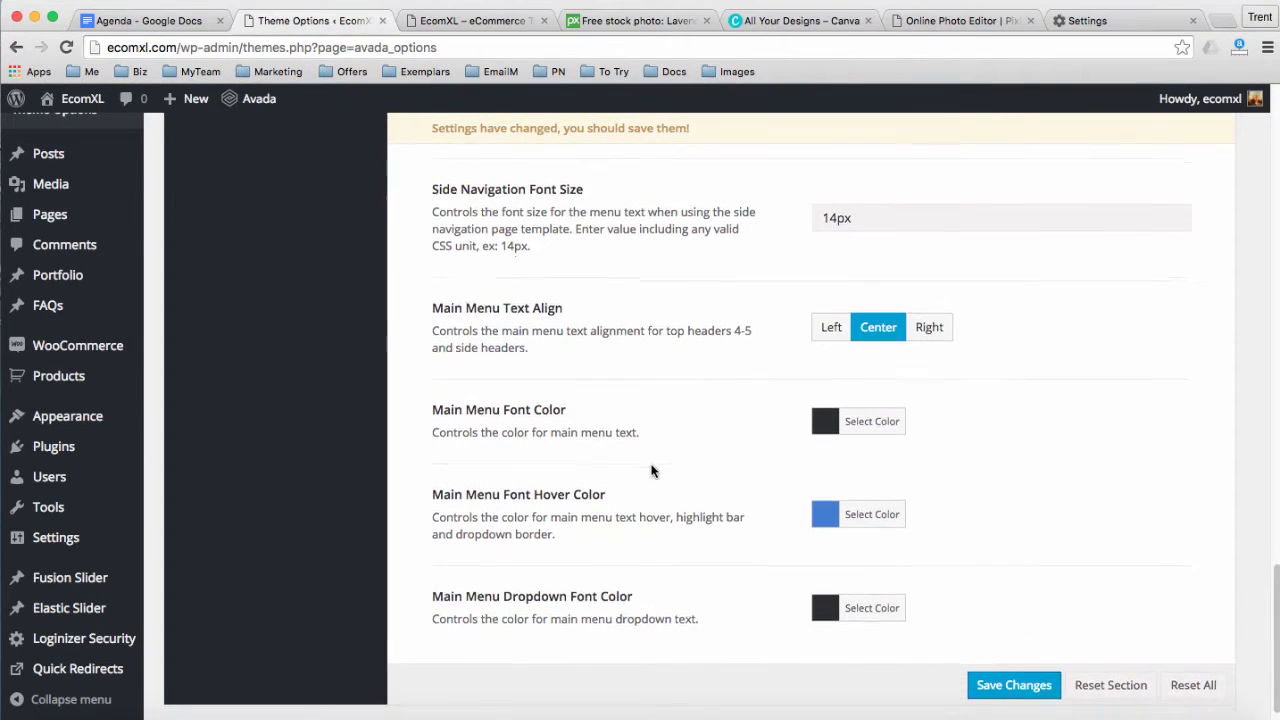
{"action": "scroll", "coordinate": [651, 471], "scroll_direction": "down", "scroll_amount": 1}
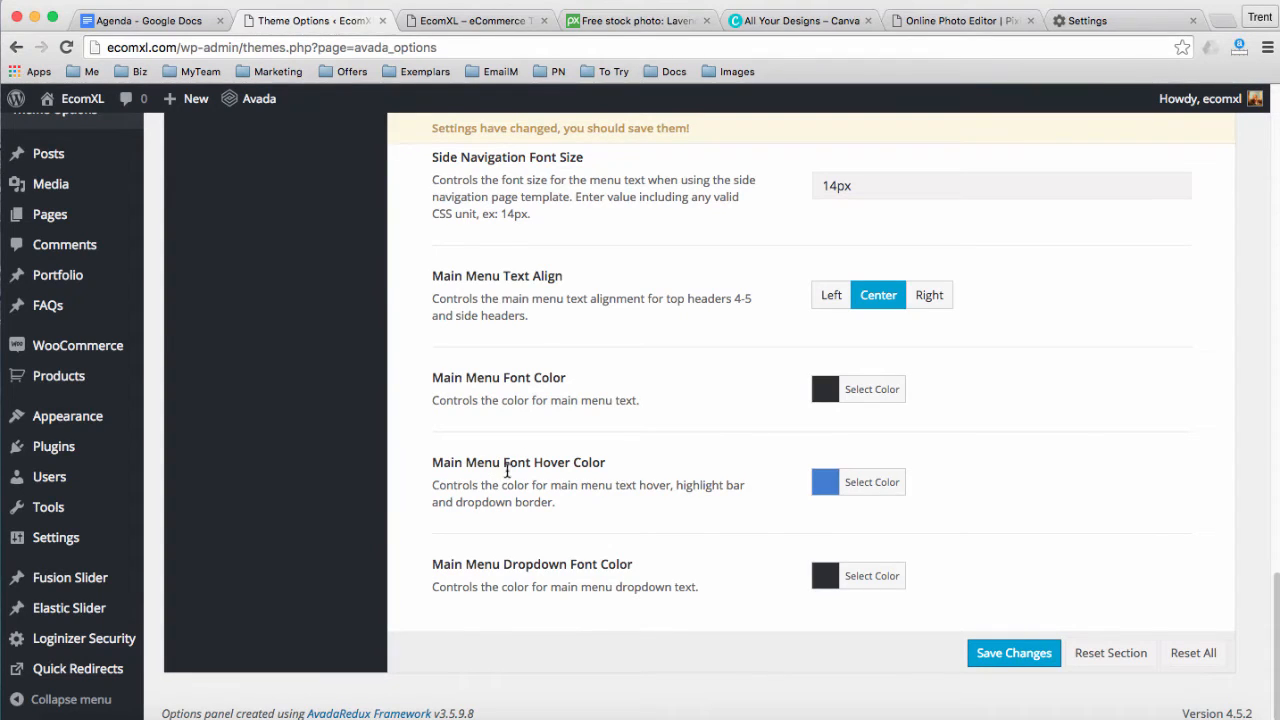
{"action": "left_click", "coordinate": [856, 489]}
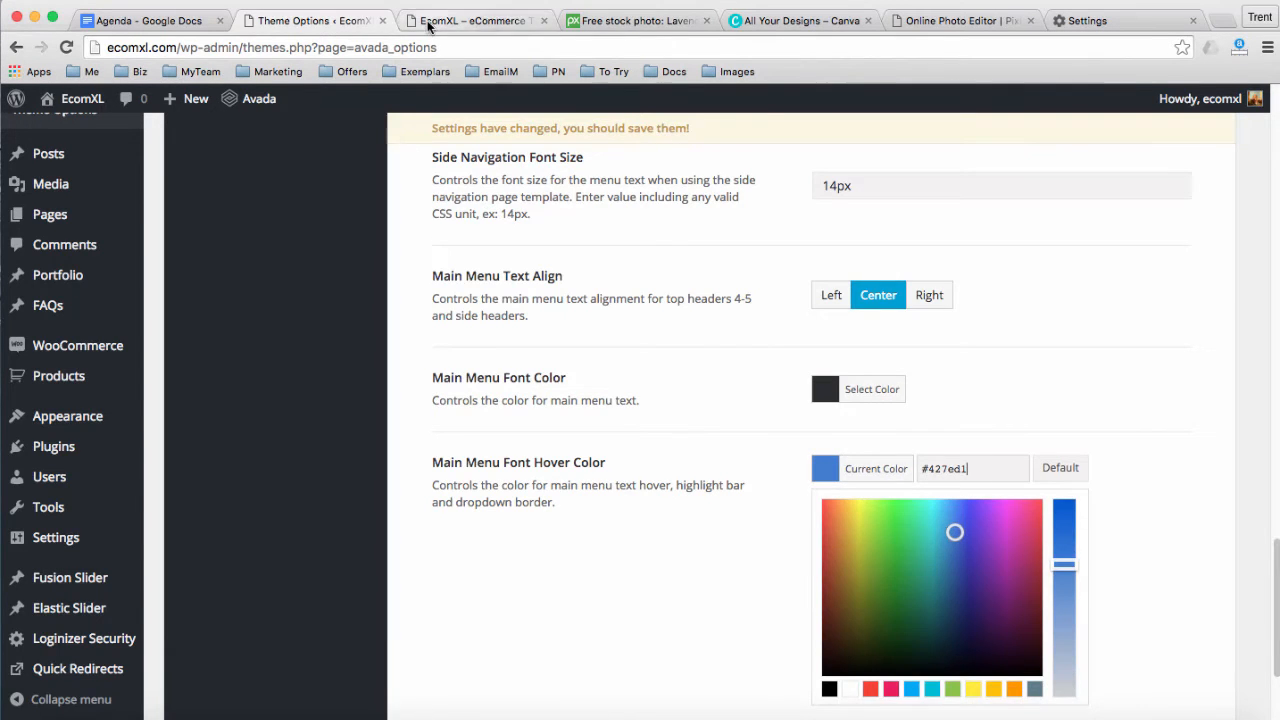
Sample the logo's dark blue from the storefront with the system Color Picker, copying 283c78
{"action": "left_click", "coordinate": [470, 20]}
{"action": "mouse_move", "coordinate": [602, 350]}
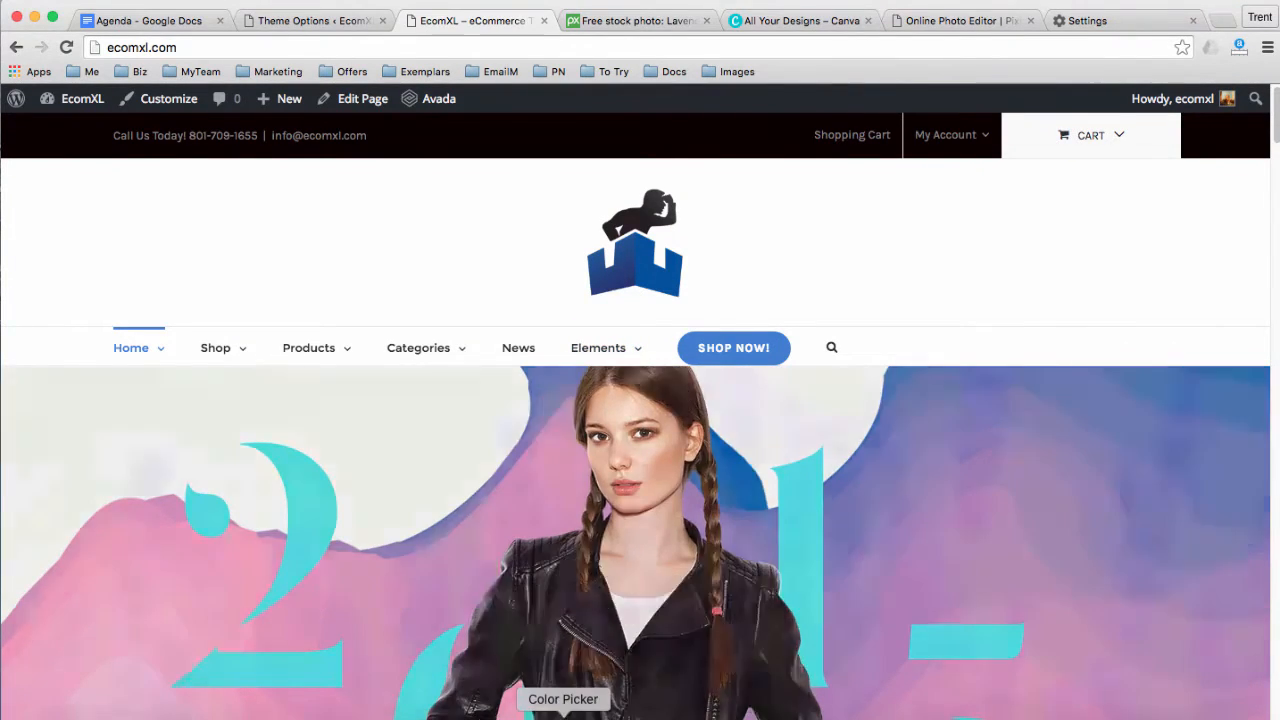
{"action": "left_click", "coordinate": [563, 718]}
{"action": "left_click", "coordinate": [823, 496]}
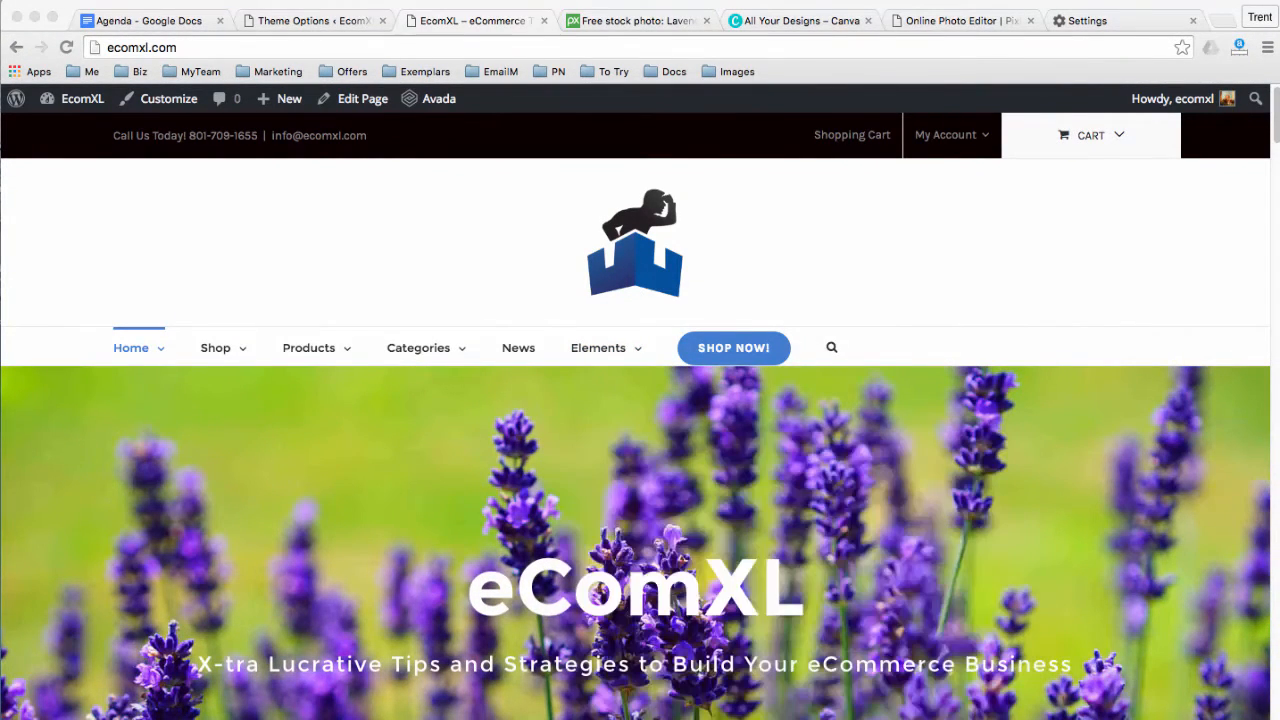
{"action": "left_click", "coordinate": [617, 277]}
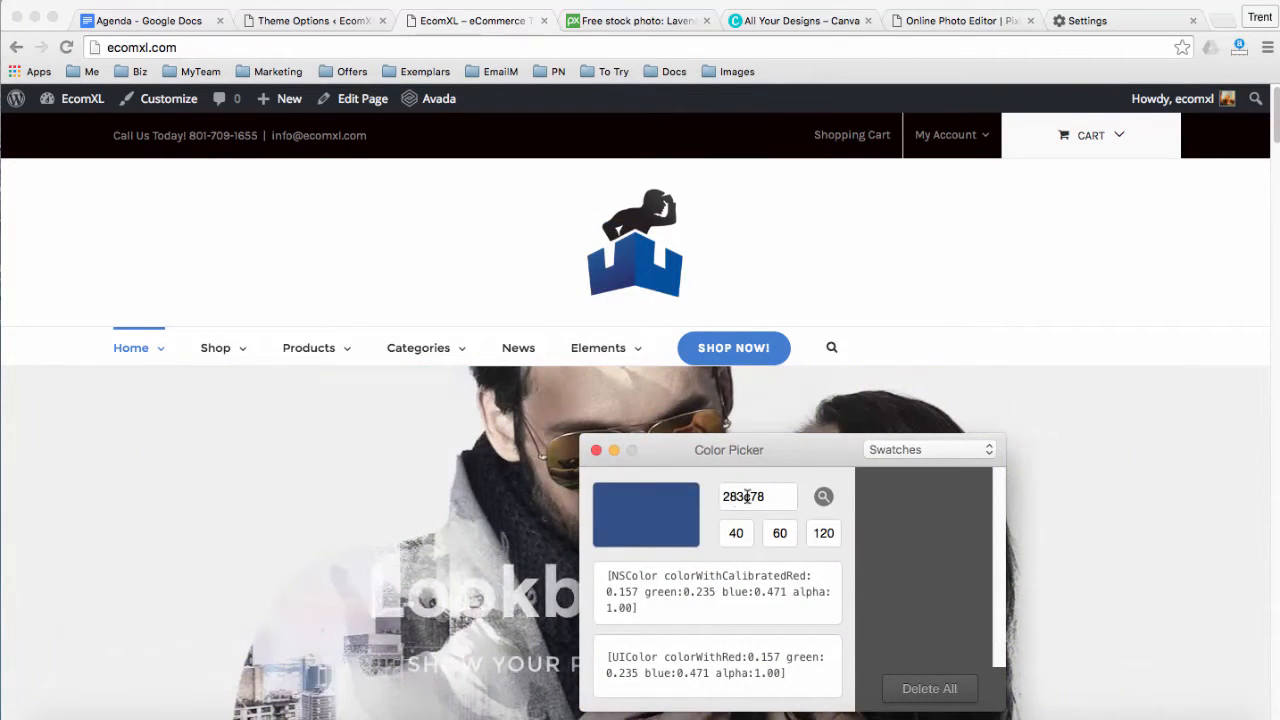
{"action": "left_click_drag", "start_coordinate": [756, 496], "coordinate": [714, 491]}
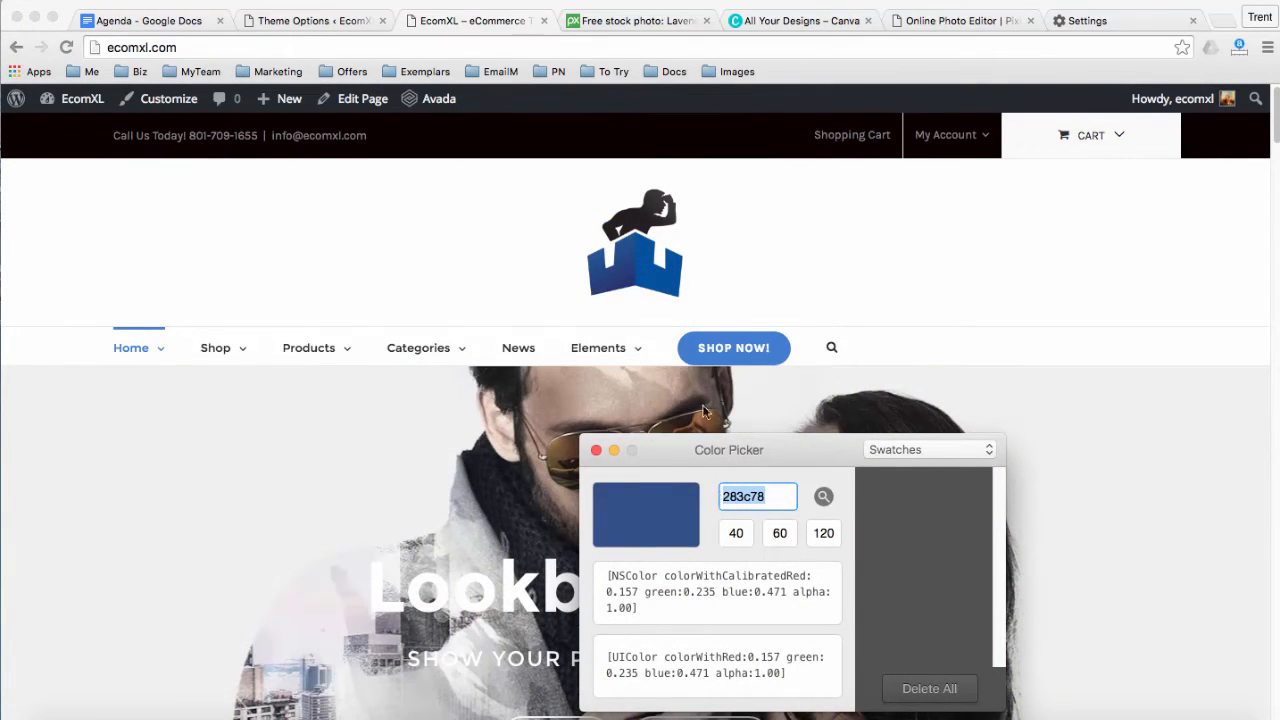
Apply #283c78 as the Main Menu Font Hover Color and save the theme options
{"action": "left_click", "coordinate": [339, 22]}
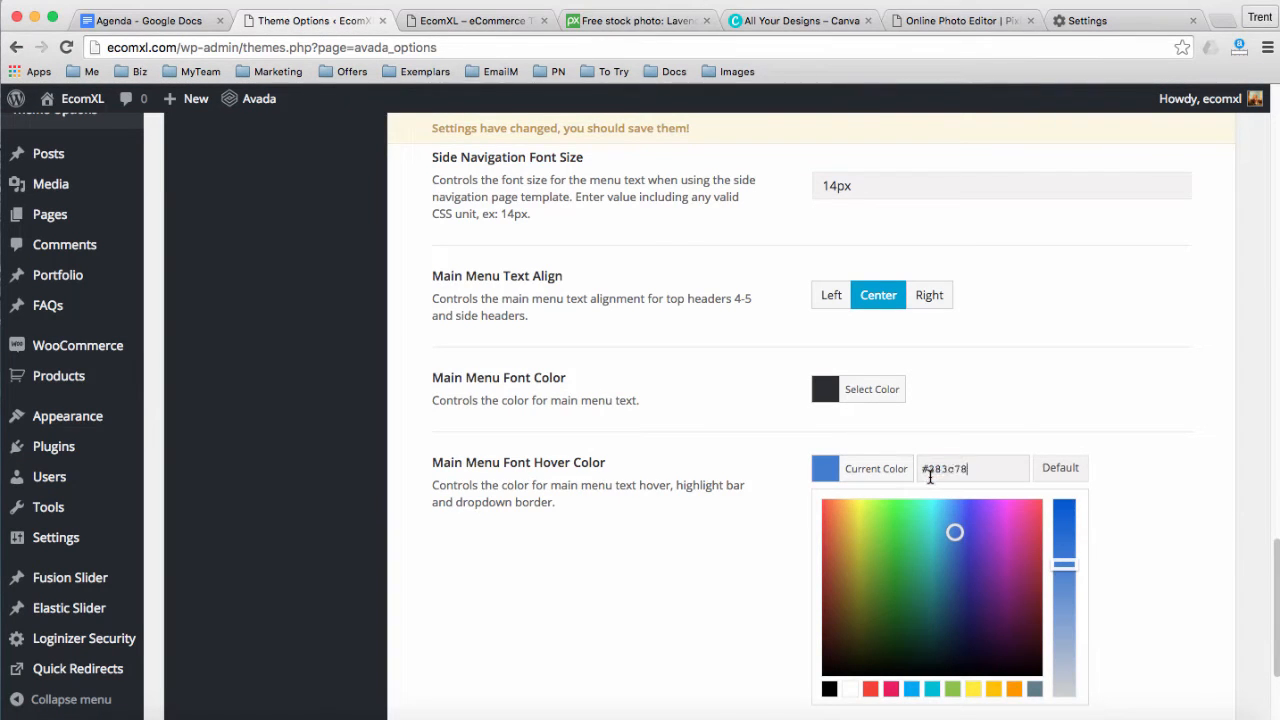
{"action": "left_click", "coordinate": [763, 453]}
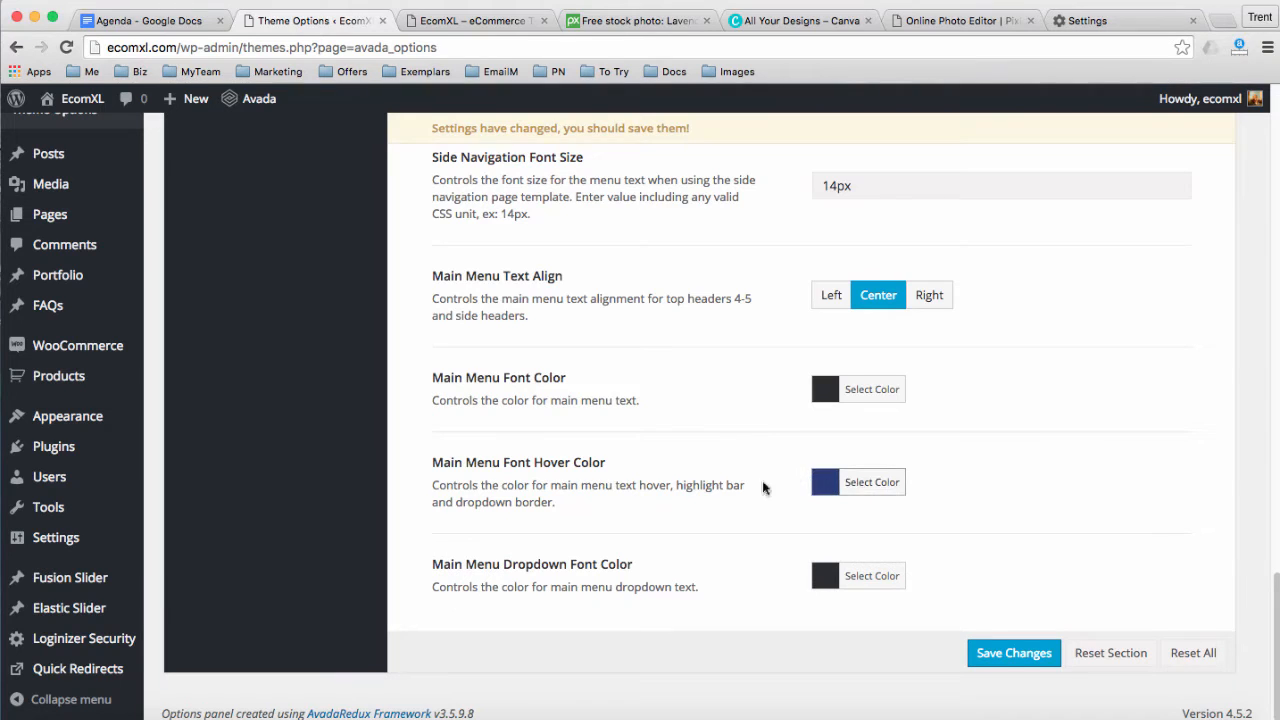
{"action": "left_click", "coordinate": [996, 657]}
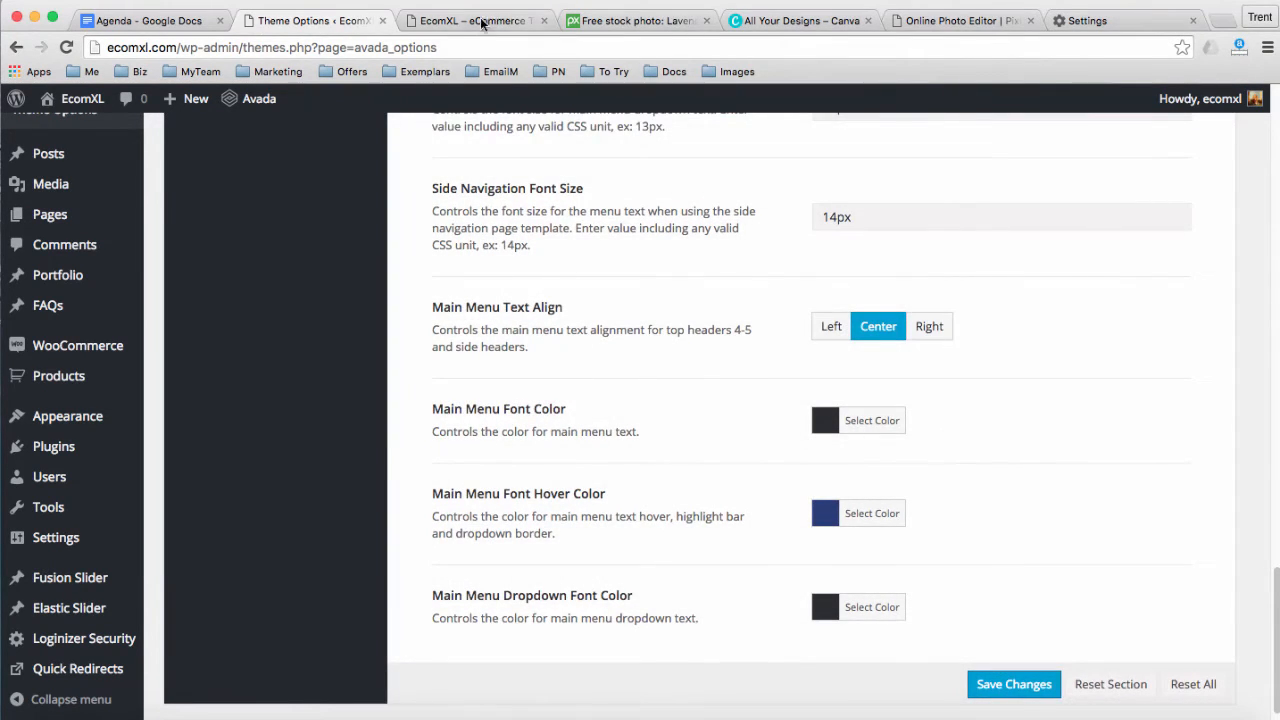
{"action": "left_click", "coordinate": [481, 24]}
{"action": "left_click", "coordinate": [437, 50]}
{"action": "key", "text": "Return"}
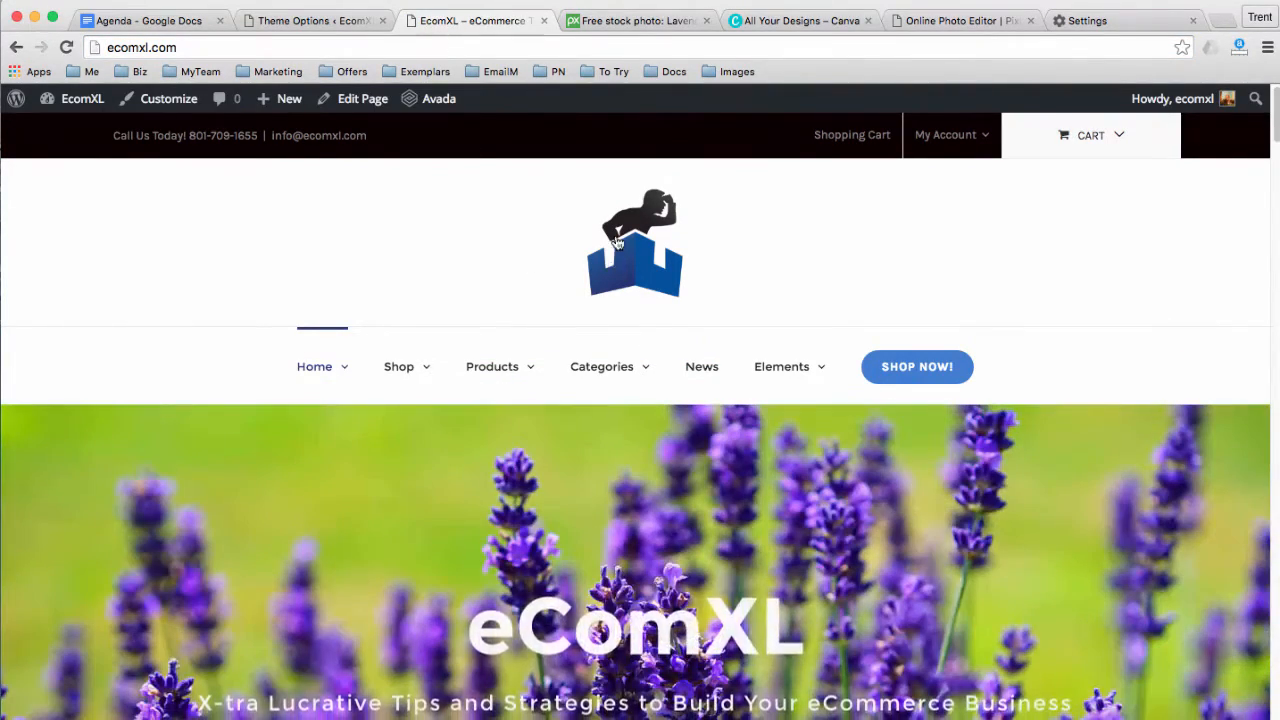
{"action": "mouse_move", "coordinate": [387, 372]}
{"action": "mouse_move", "coordinate": [489, 376]}
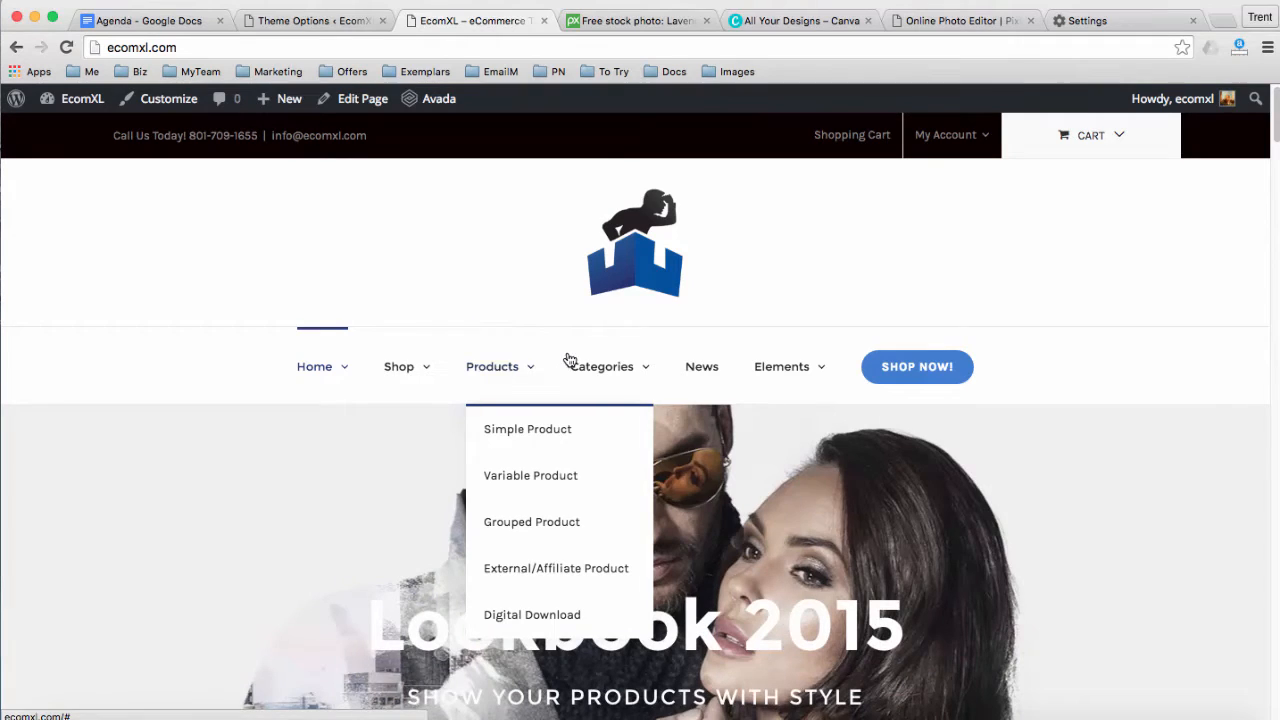
{"action": "left_click", "coordinate": [303, 22]}
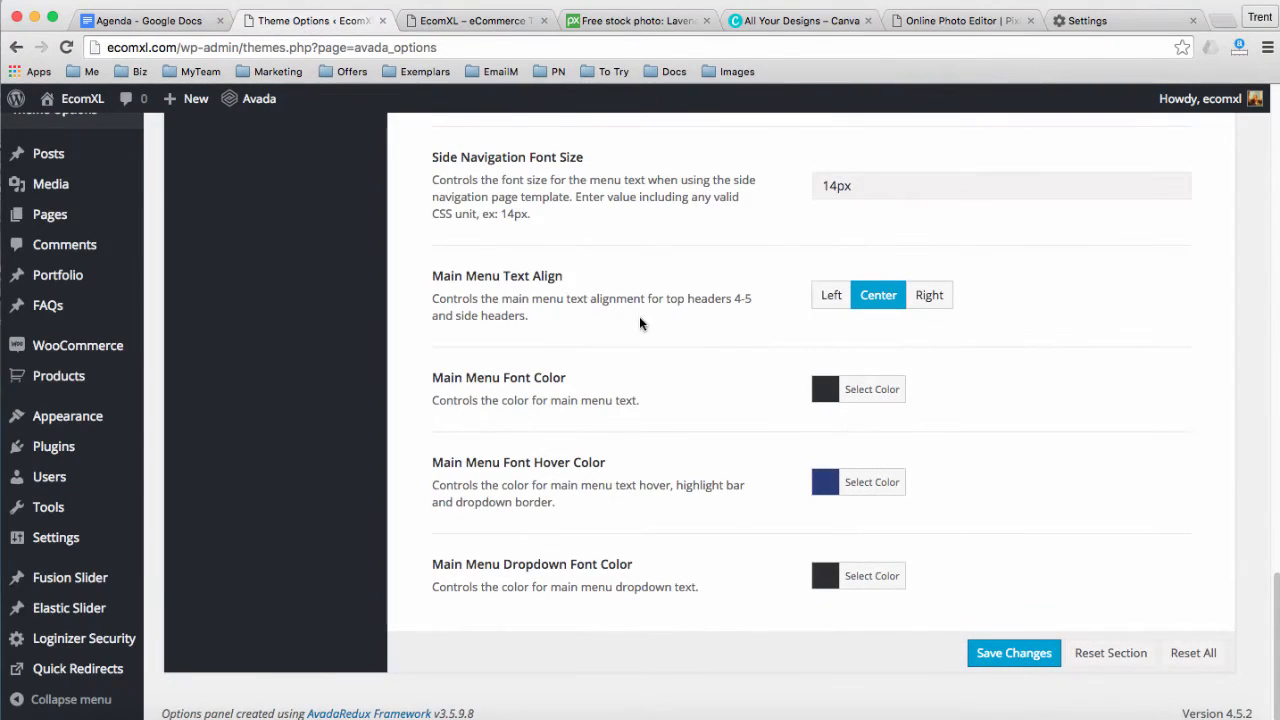
{"action": "scroll", "coordinate": [668, 335], "scroll_direction": "up", "scroll_amount": 3}
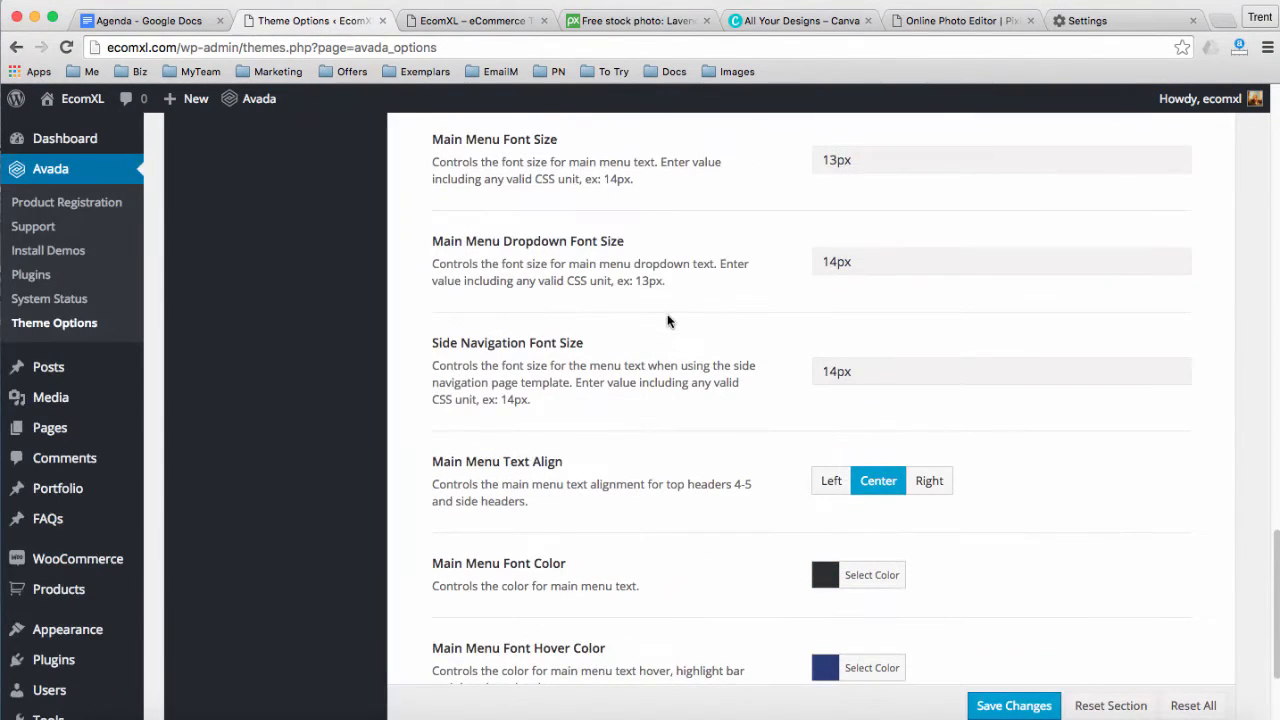
From the EcomXL storefront tab, open Chrome's Clear browsing data settings for cached images and files
{"action": "left_click", "coordinate": [413, 24]}
{"action": "left_click", "coordinate": [409, 42]}
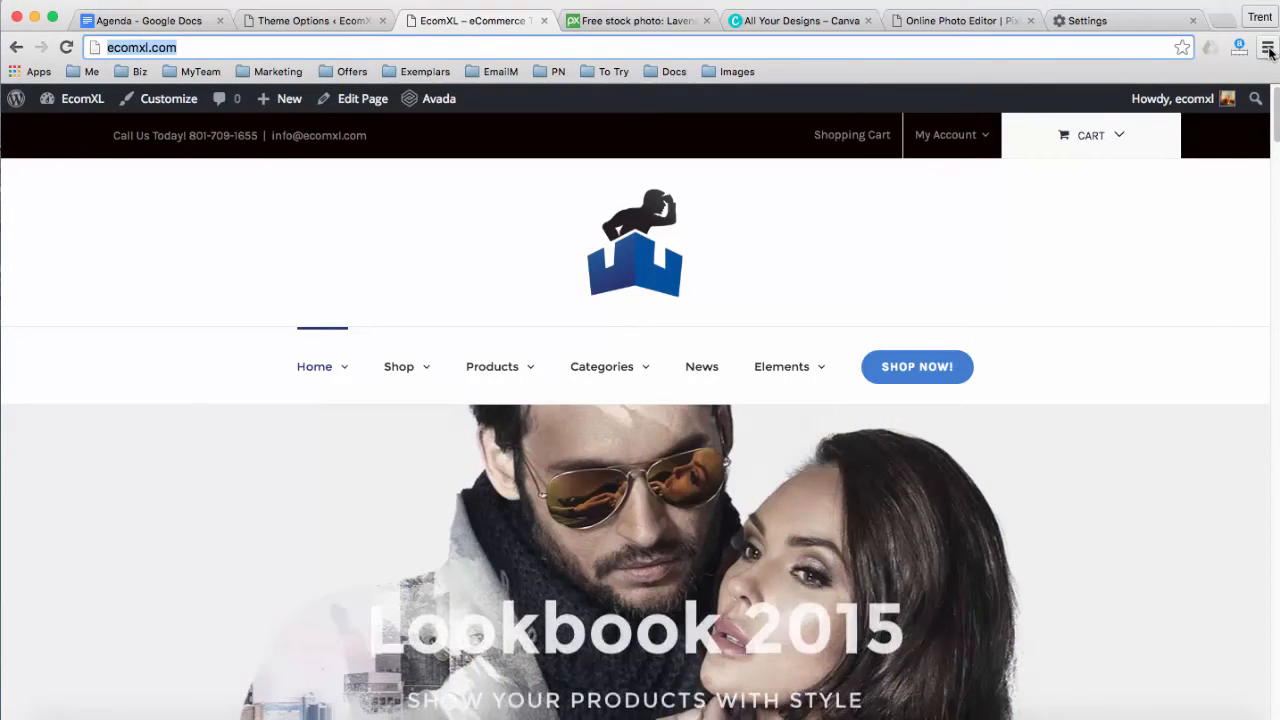
{"action": "left_click", "coordinate": [1267, 48]}
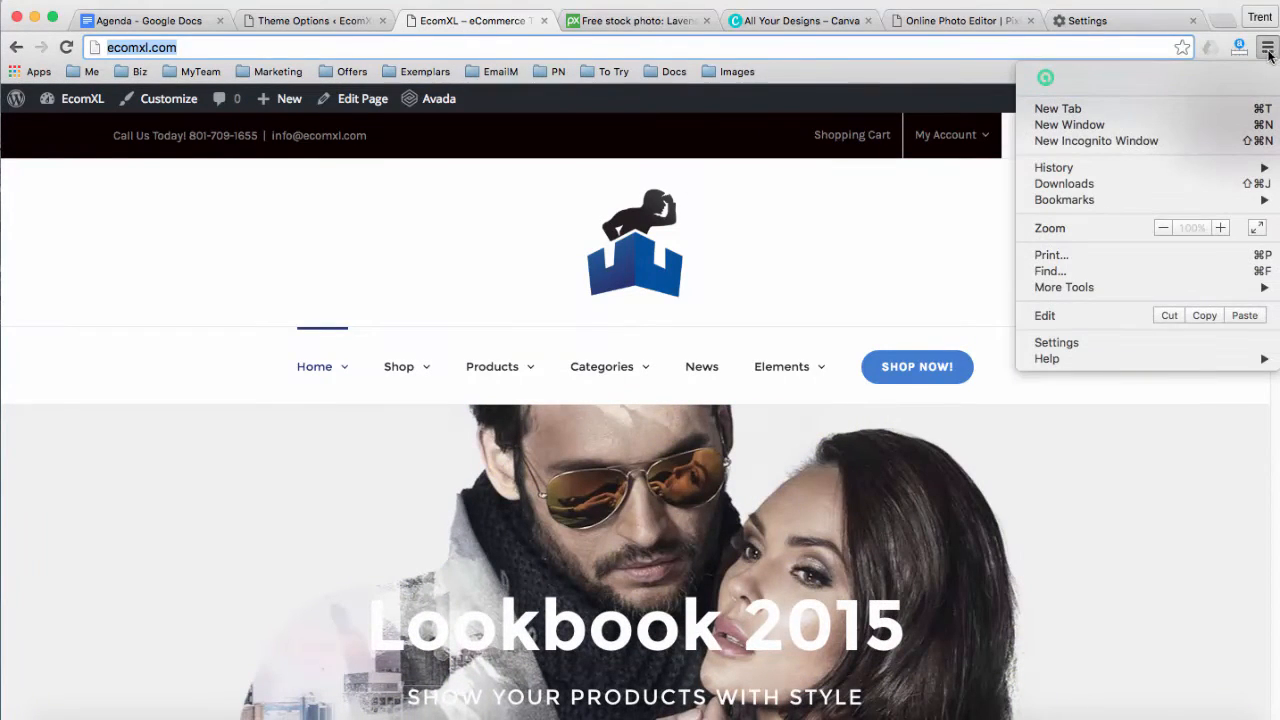
{"action": "mouse_move", "coordinate": [1057, 287]}
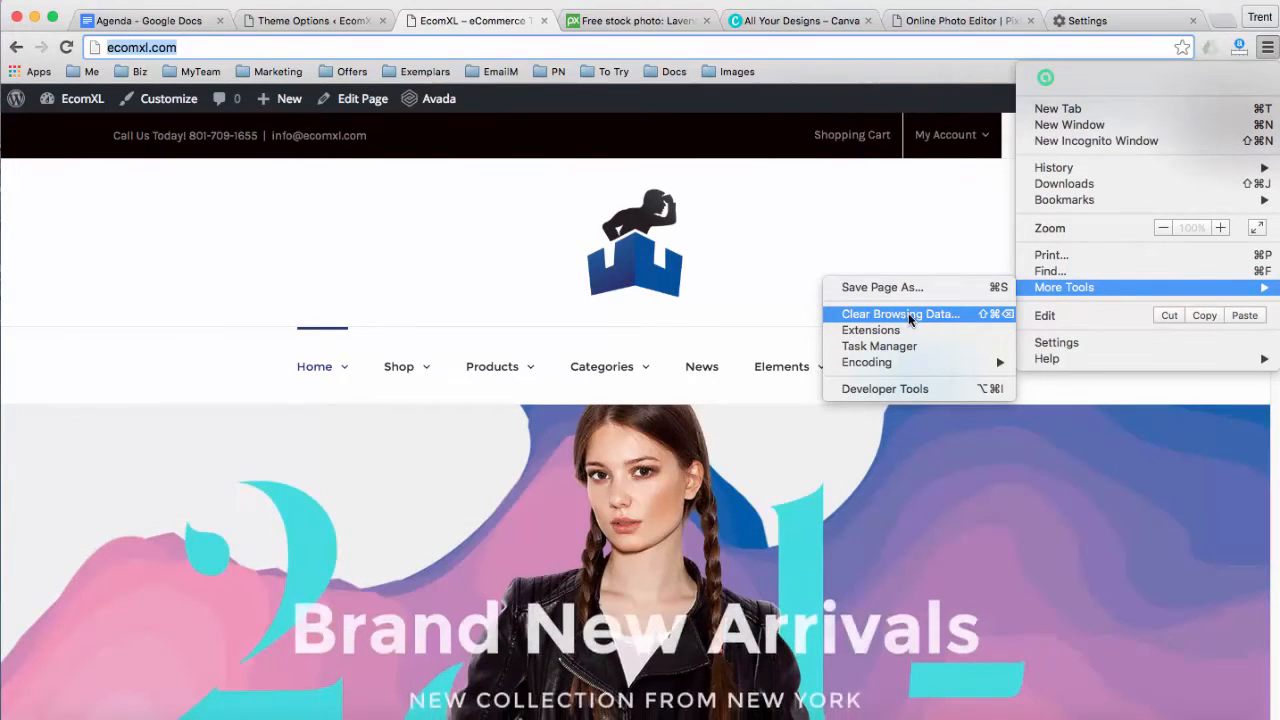
{"action": "left_click", "coordinate": [900, 314]}
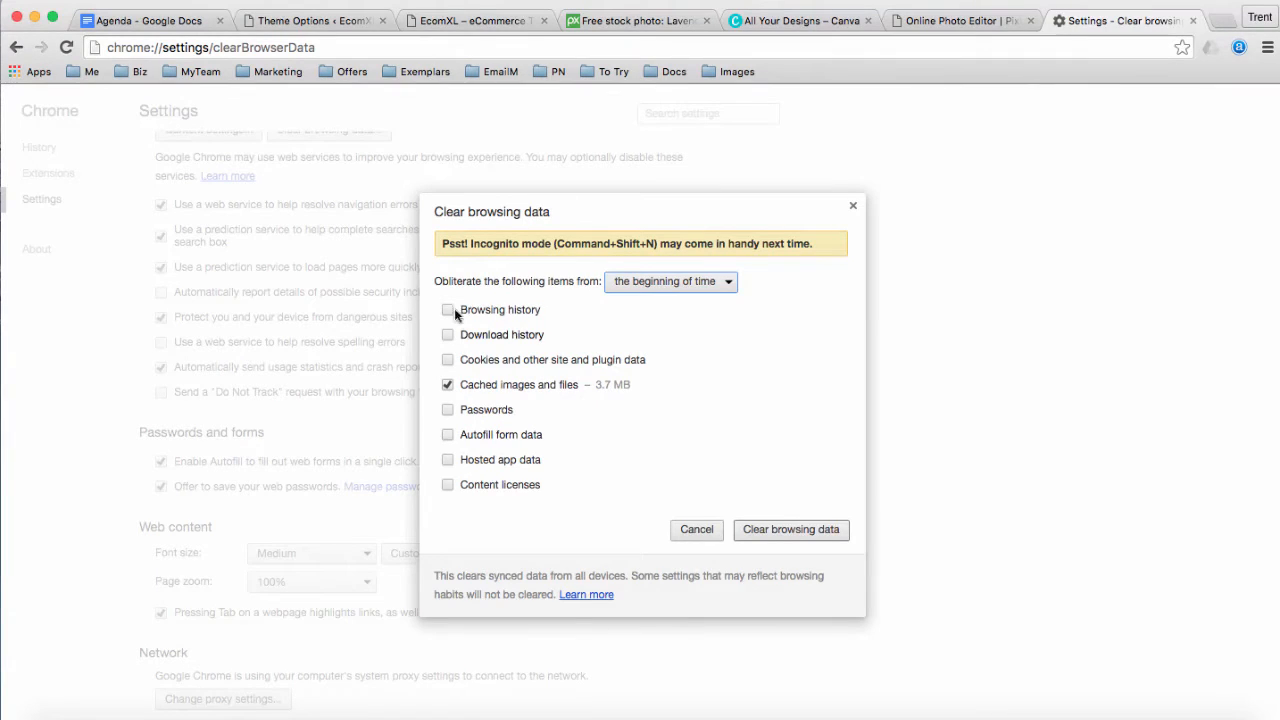
Clear Chrome's cached images and files, then return to the reloaded EcomXL storefront
{"action": "left_click", "coordinate": [447, 384]}
{"action": "left_click", "coordinate": [447, 384]}
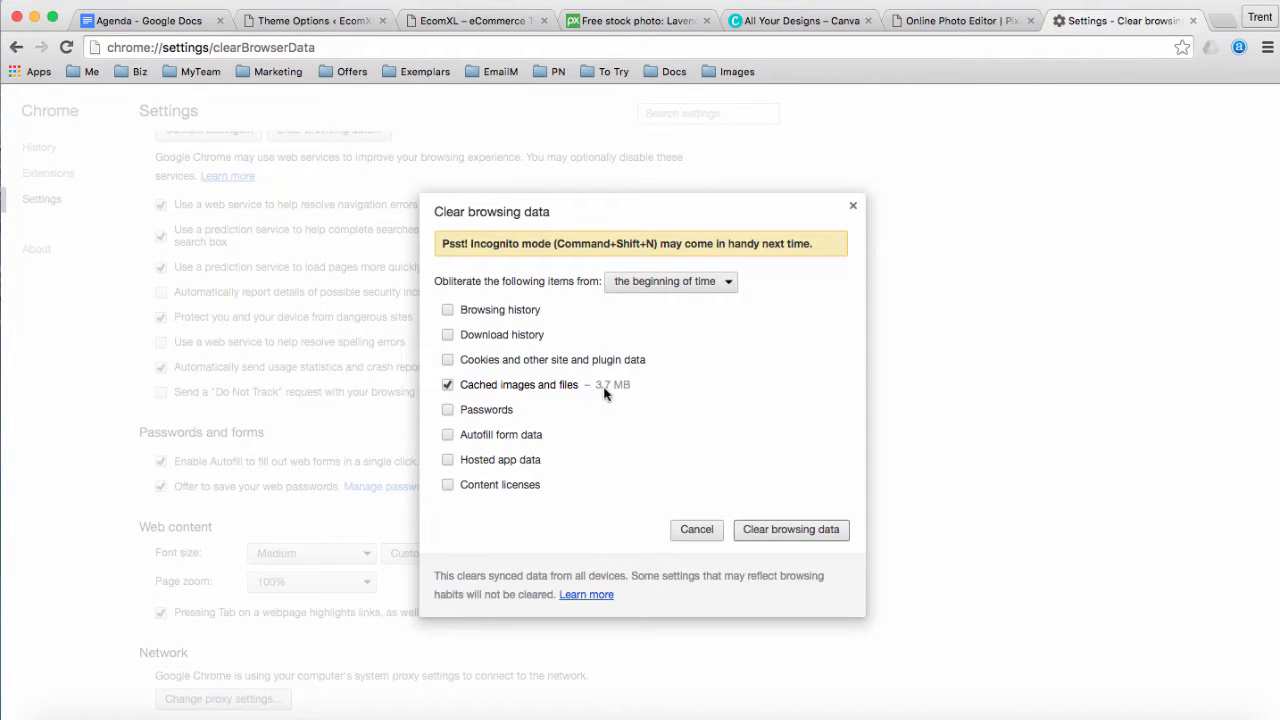
{"action": "left_click", "coordinate": [791, 530]}
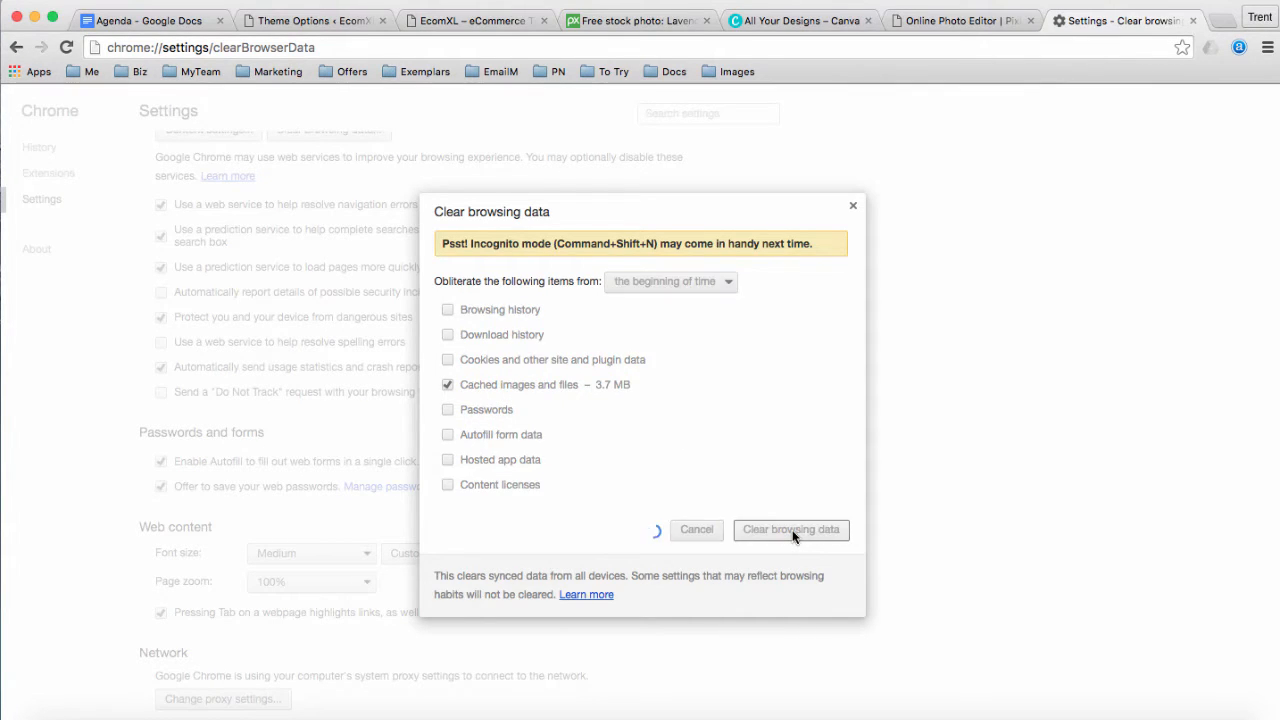
{"action": "left_click", "coordinate": [490, 20]}
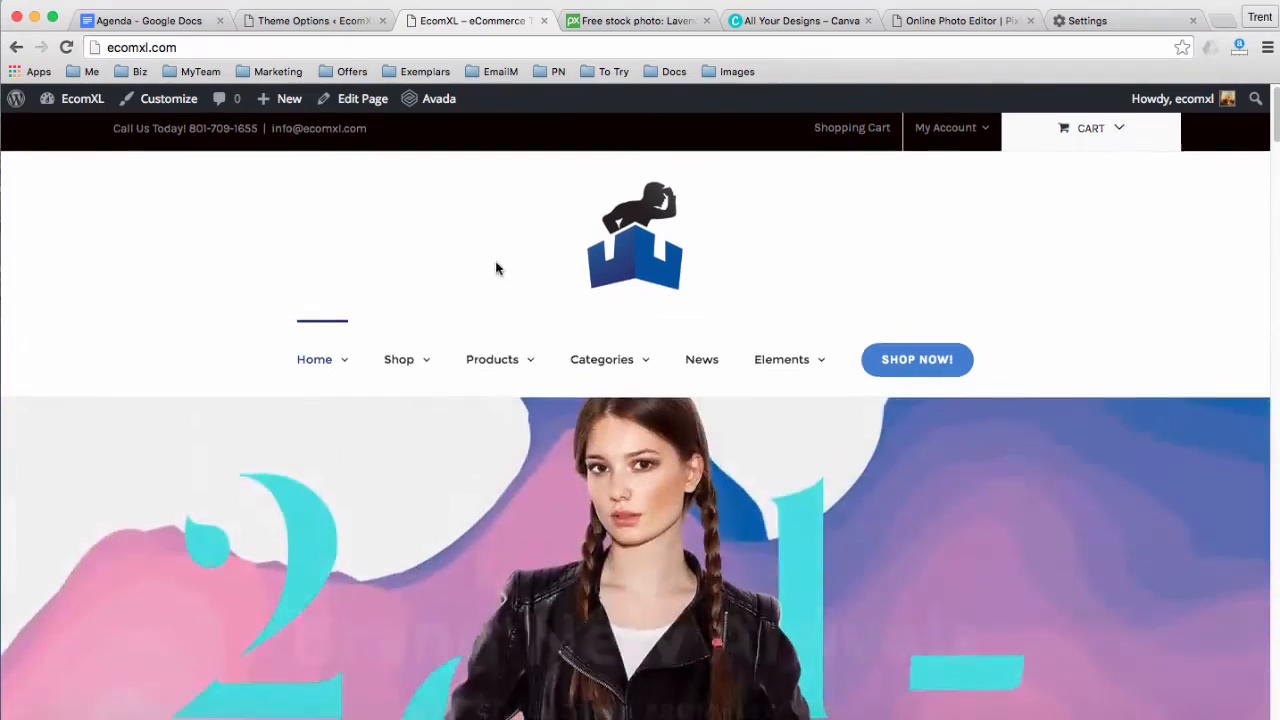
Check the storefront's centred menu and slider, then return to Avada's Main Menu options
{"action": "scroll", "coordinate": [497, 266], "scroll_direction": "down", "scroll_amount": 4}
{"action": "scroll", "coordinate": [317, 194], "scroll_direction": "up", "scroll_amount": 1}
{"action": "scroll", "coordinate": [323, 211], "scroll_direction": "down", "scroll_amount": 3}
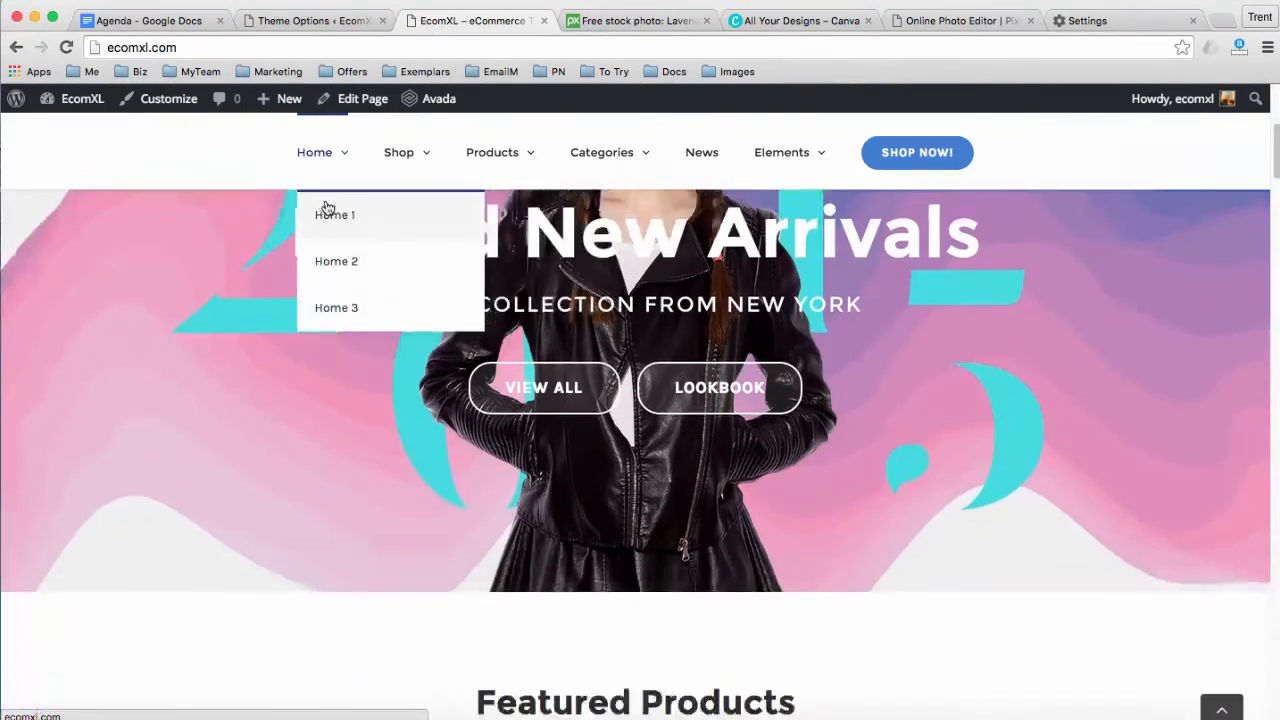
{"action": "scroll", "coordinate": [415, 371], "scroll_direction": "up", "scroll_amount": 5}
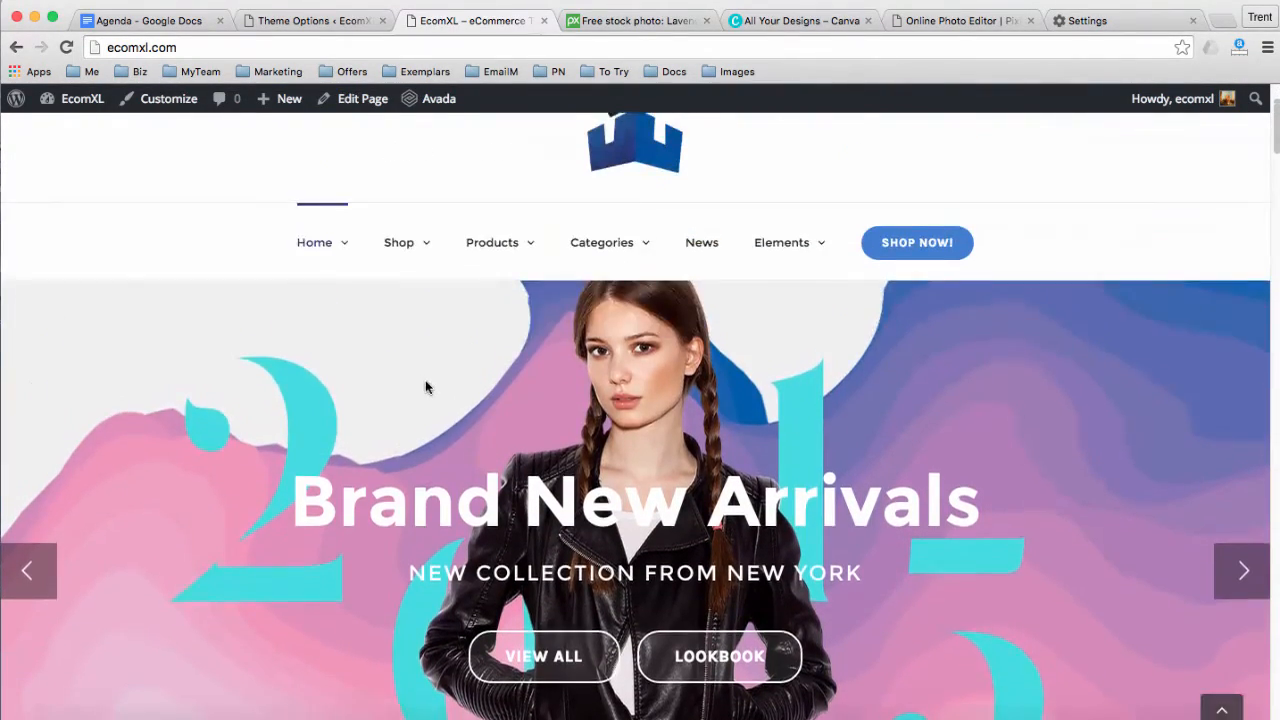
{"action": "mouse_move", "coordinate": [471, 426]}
{"action": "scroll", "coordinate": [475, 427], "scroll_direction": "down", "scroll_amount": 4}
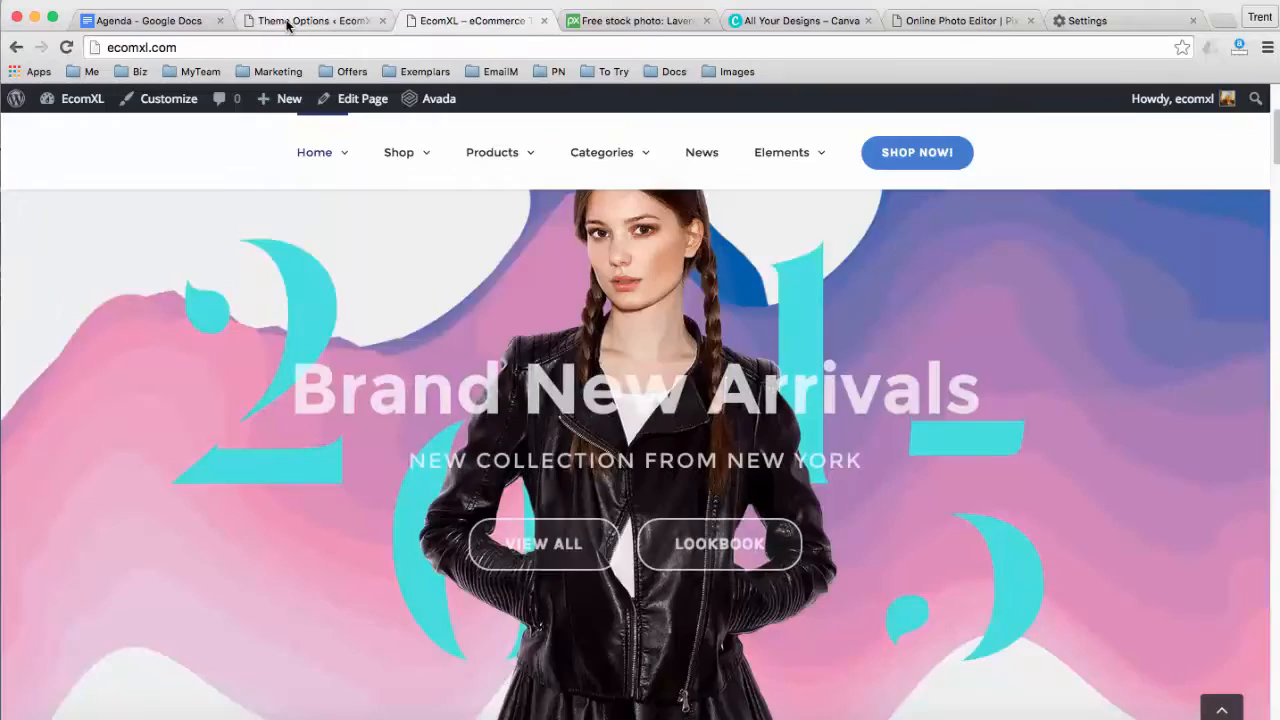
{"action": "left_click", "coordinate": [288, 21]}
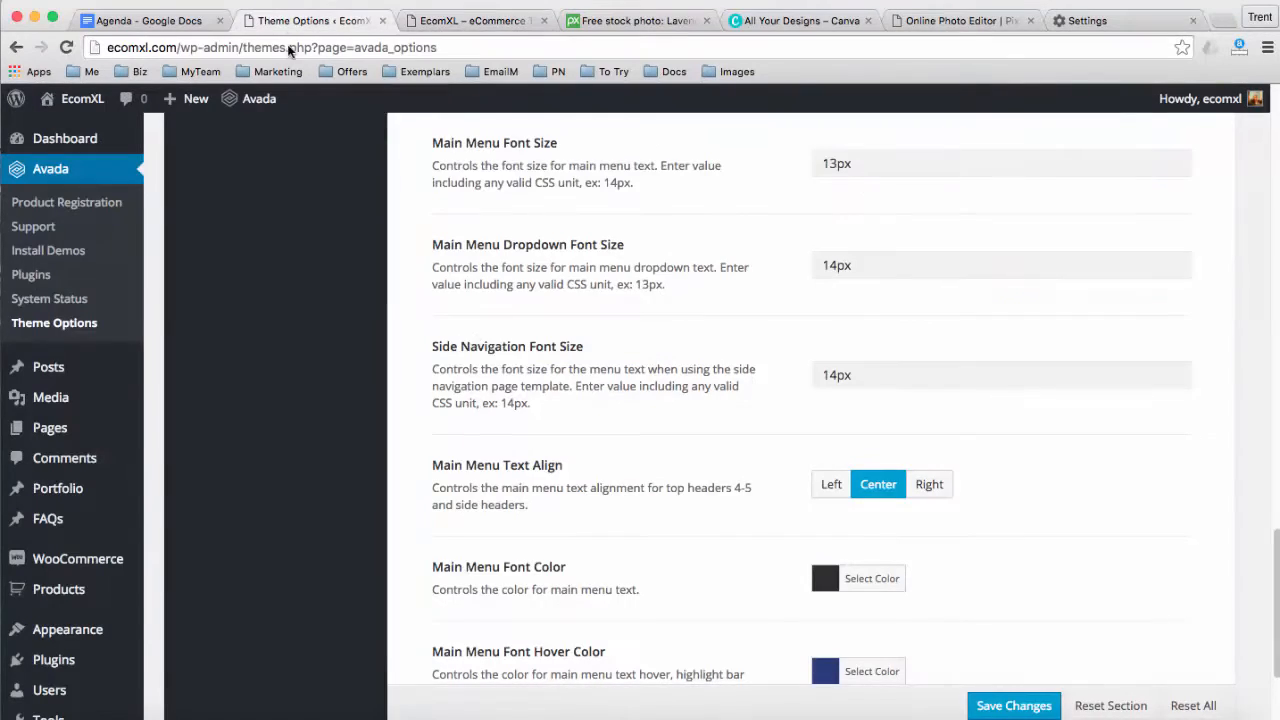
Show Avada's Header > Sticky Header settings: on for desktop, off for tablets and mobiles, Menu Only
{"action": "scroll", "coordinate": [521, 395], "scroll_direction": "up", "scroll_amount": 15}
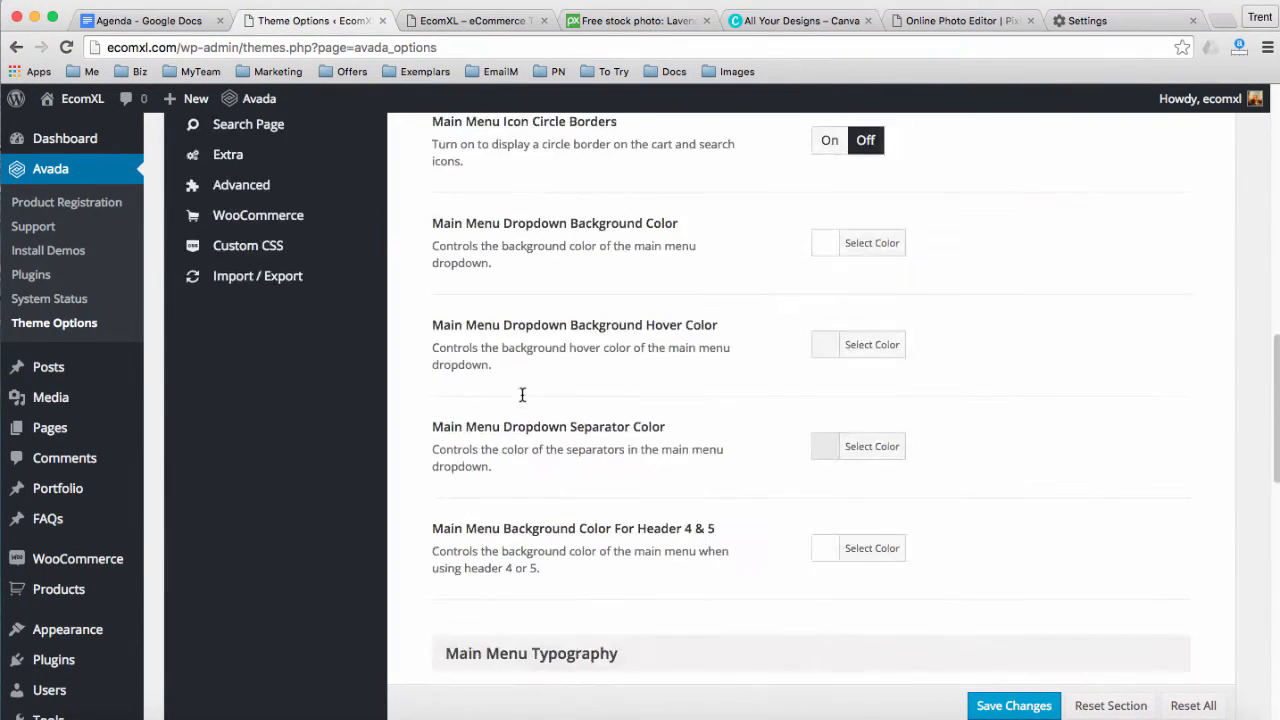
{"action": "scroll", "coordinate": [437, 363], "scroll_direction": "down", "scroll_amount": 3}
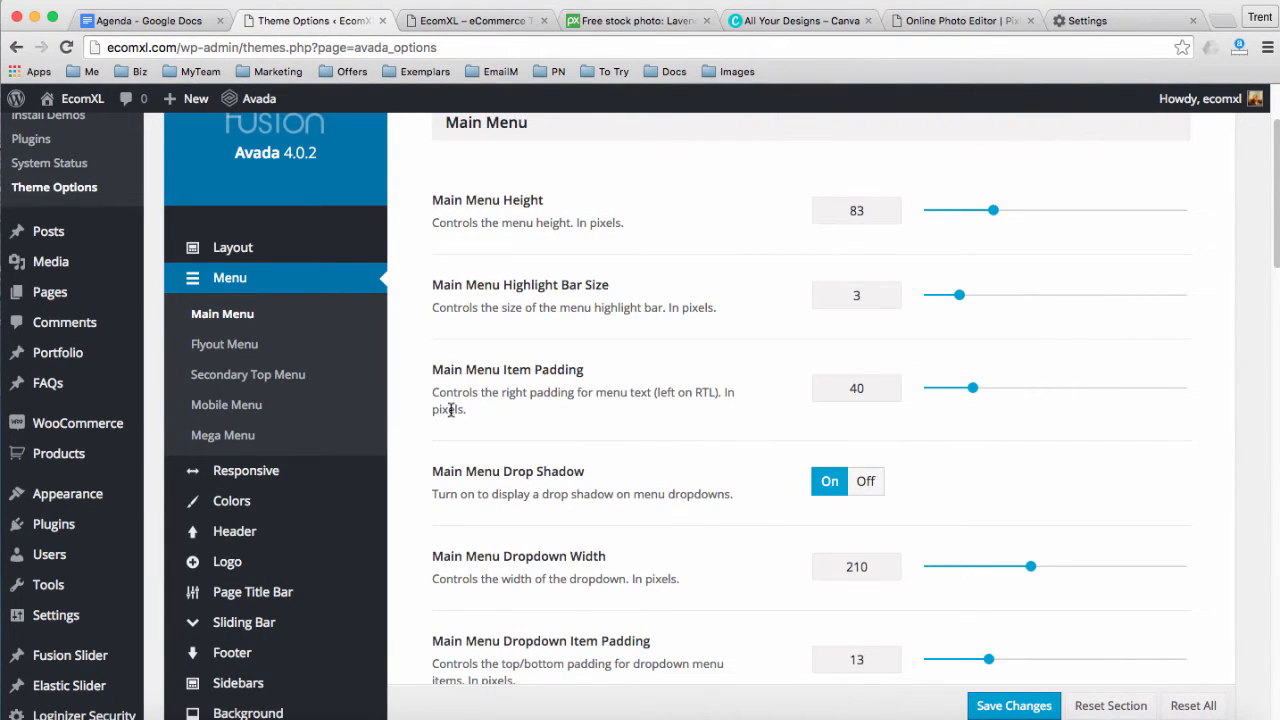
{"action": "left_click", "coordinate": [252, 531]}
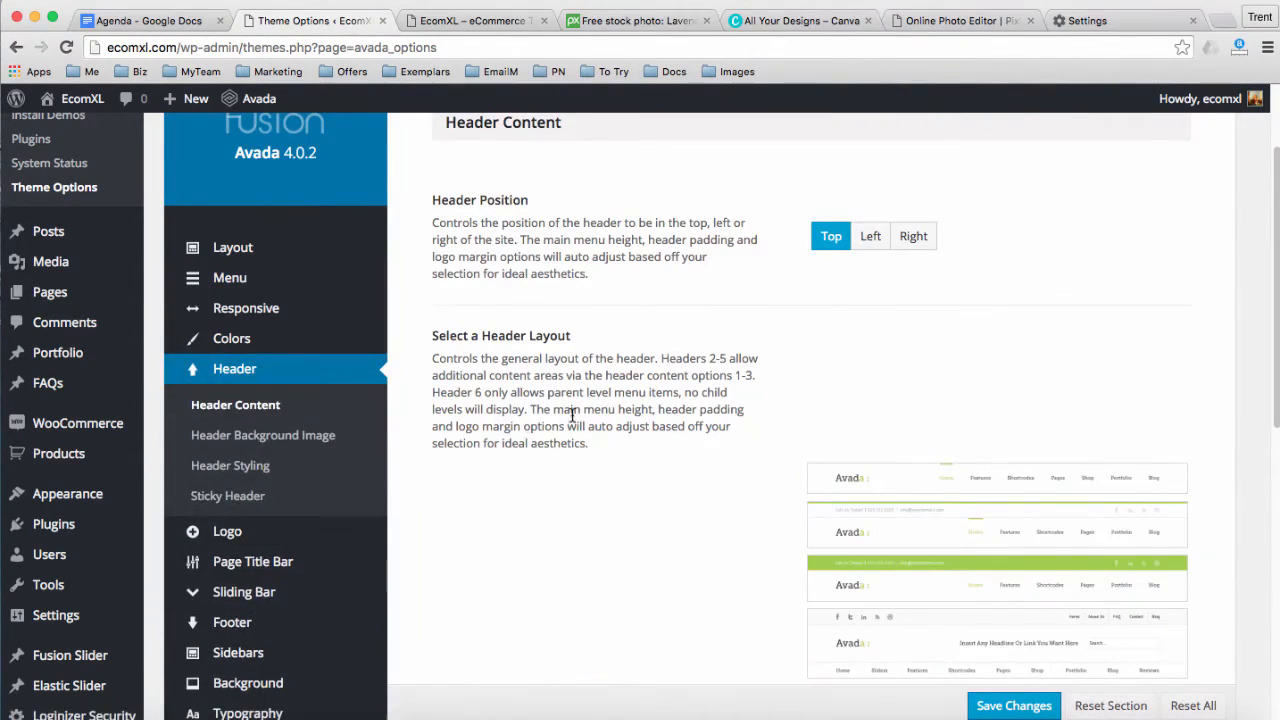
{"action": "scroll", "coordinate": [572, 413], "scroll_direction": "down", "scroll_amount": 10}
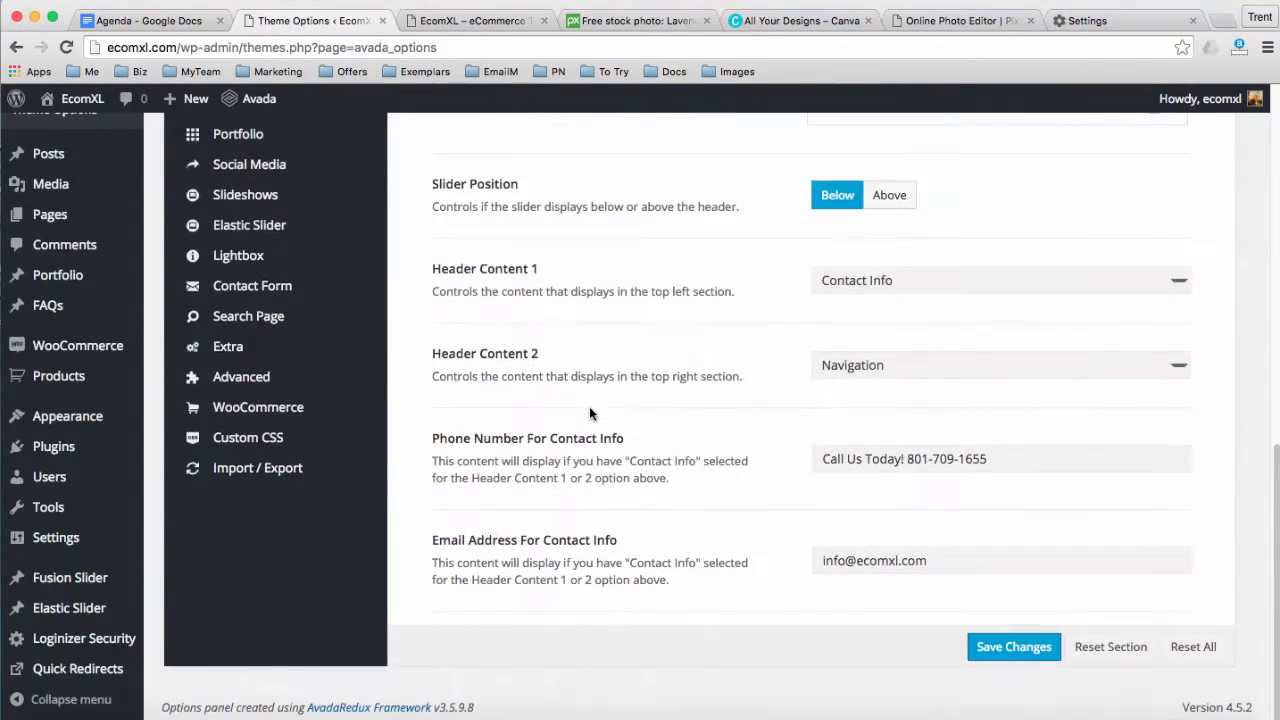
{"action": "scroll", "coordinate": [589, 413], "scroll_direction": "up", "scroll_amount": 5}
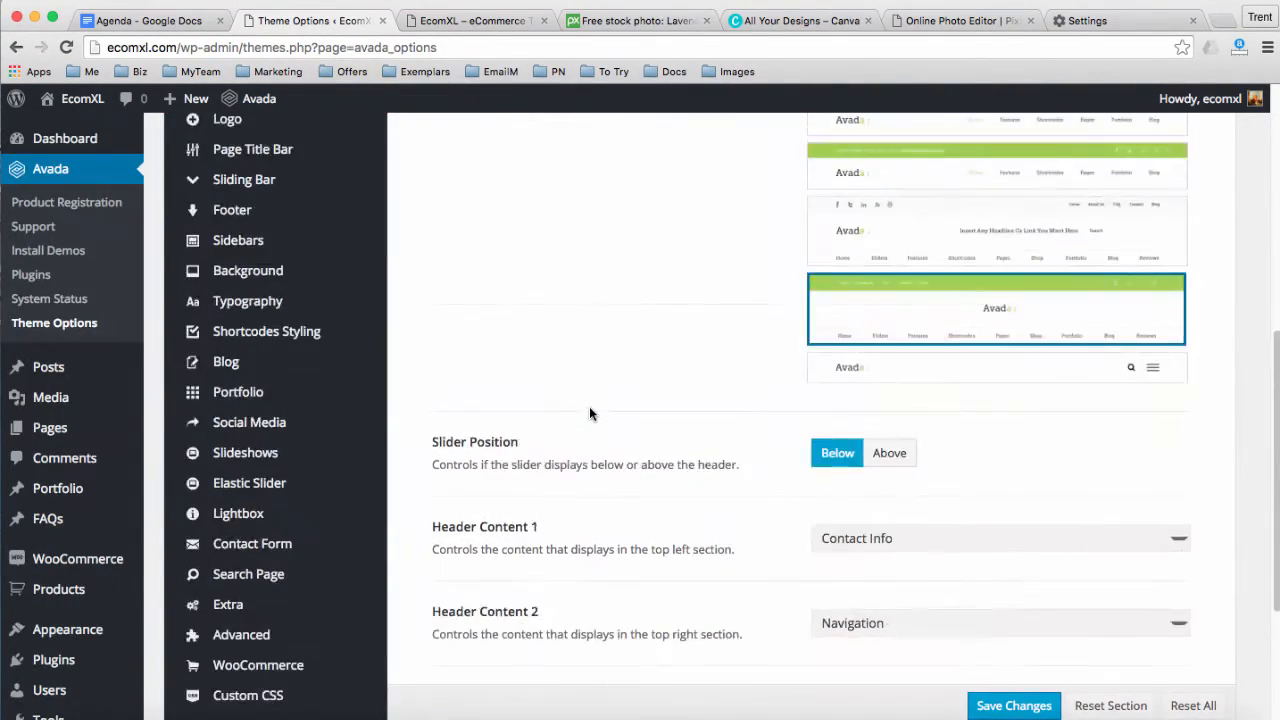
{"action": "scroll", "coordinate": [591, 403], "scroll_direction": "up", "scroll_amount": 7}
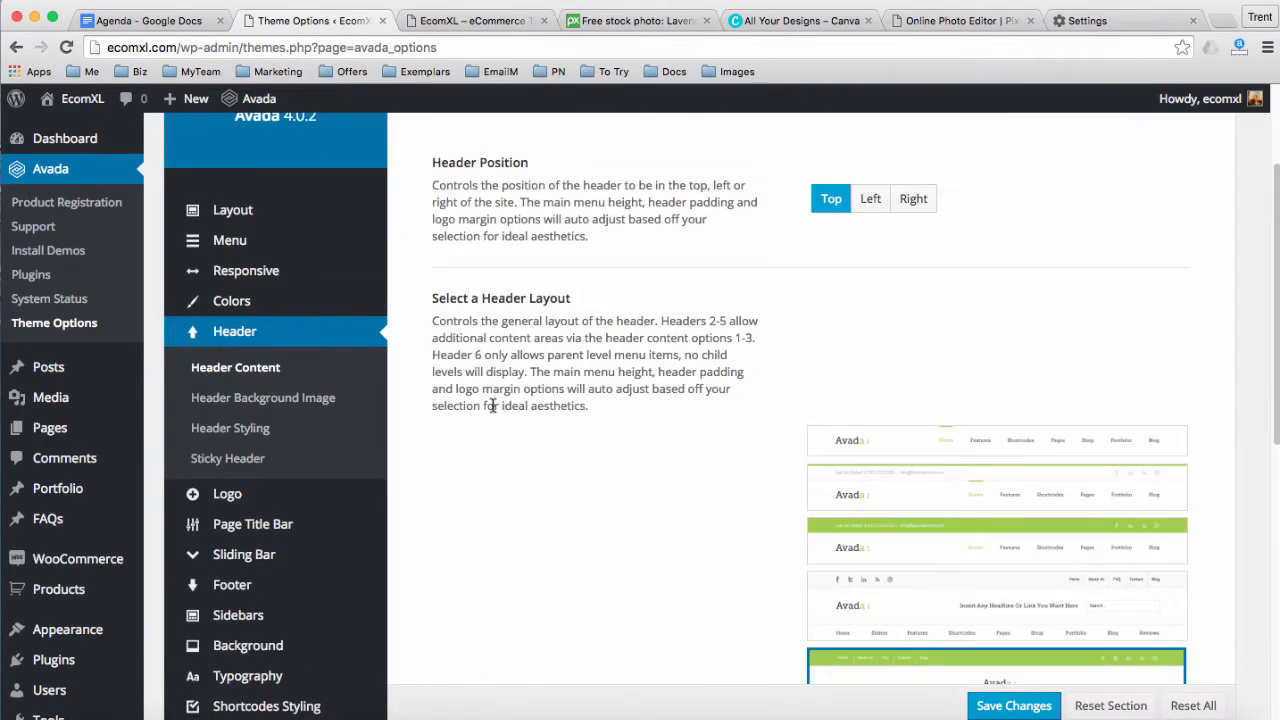
{"action": "left_click", "coordinate": [210, 458]}
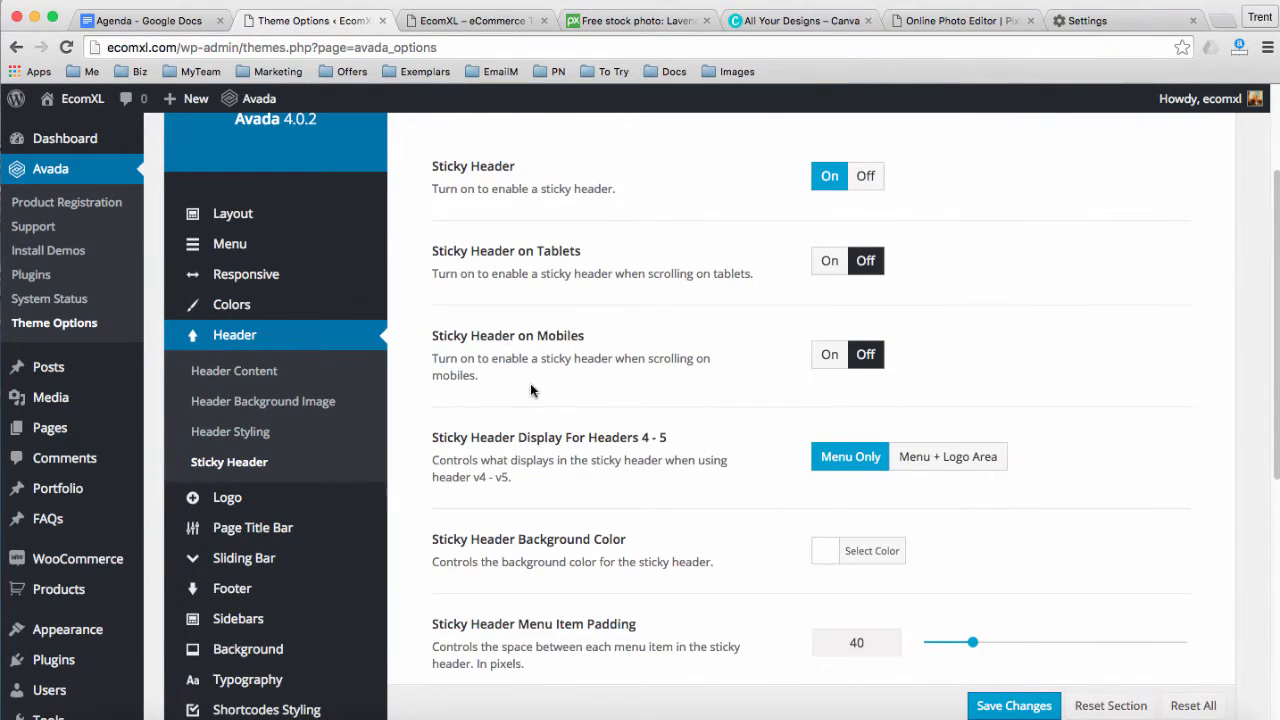
{"action": "scroll", "coordinate": [531, 383], "scroll_direction": "up", "scroll_amount": 3}
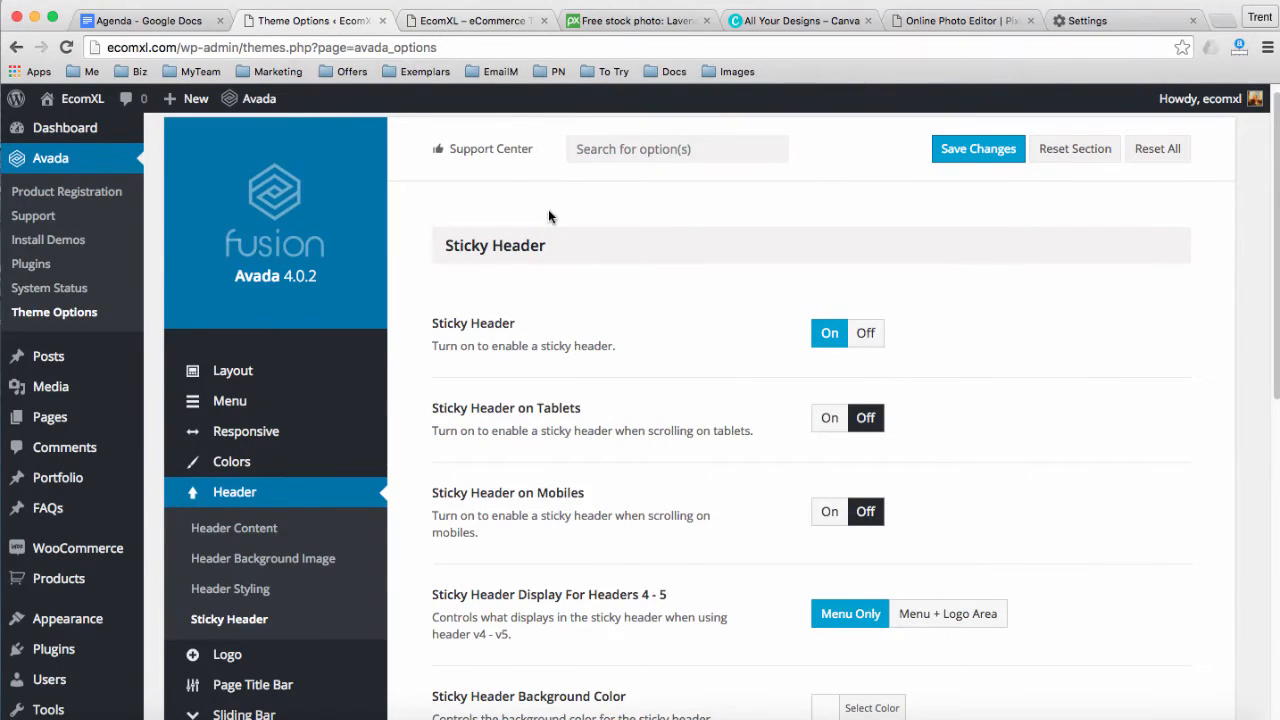
{"action": "scroll", "coordinate": [549, 324], "scroll_direction": "down", "scroll_amount": 1}
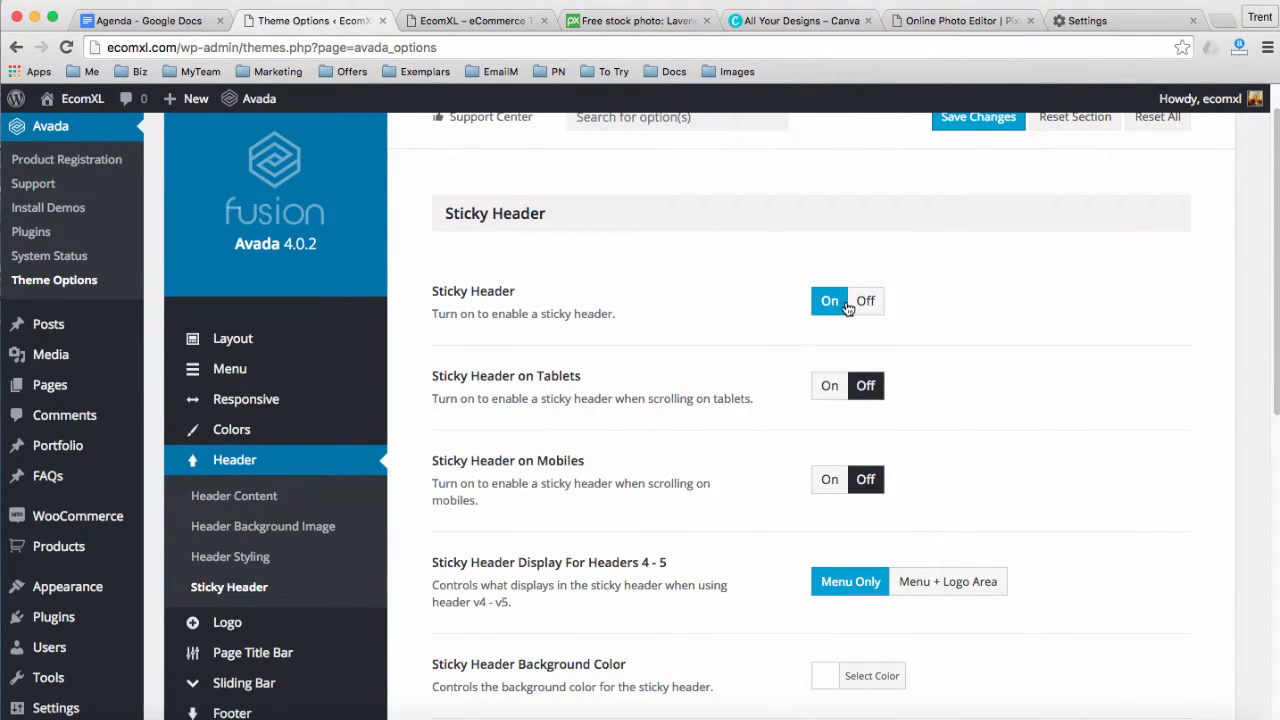
{"action": "left_click", "coordinate": [470, 20]}
{"action": "mouse_move", "coordinate": [500, 152]}
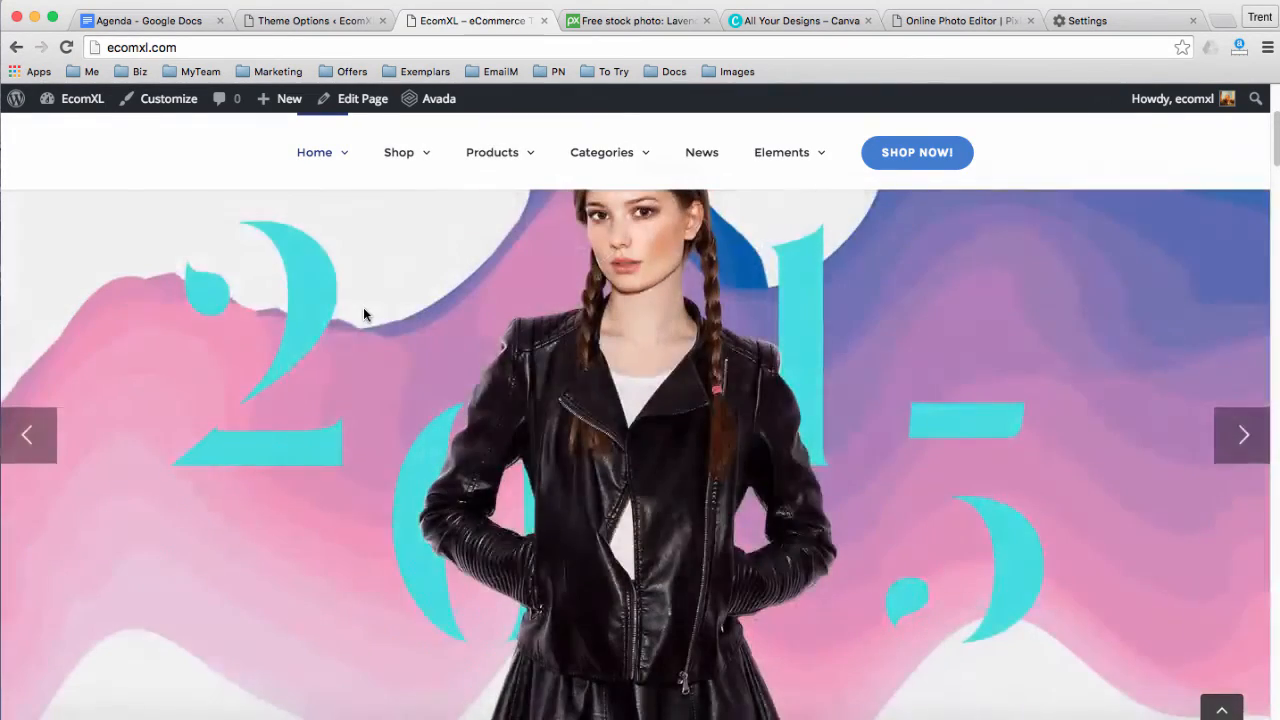
{"action": "scroll", "coordinate": [428, 451], "scroll_direction": "up", "scroll_amount": 3}
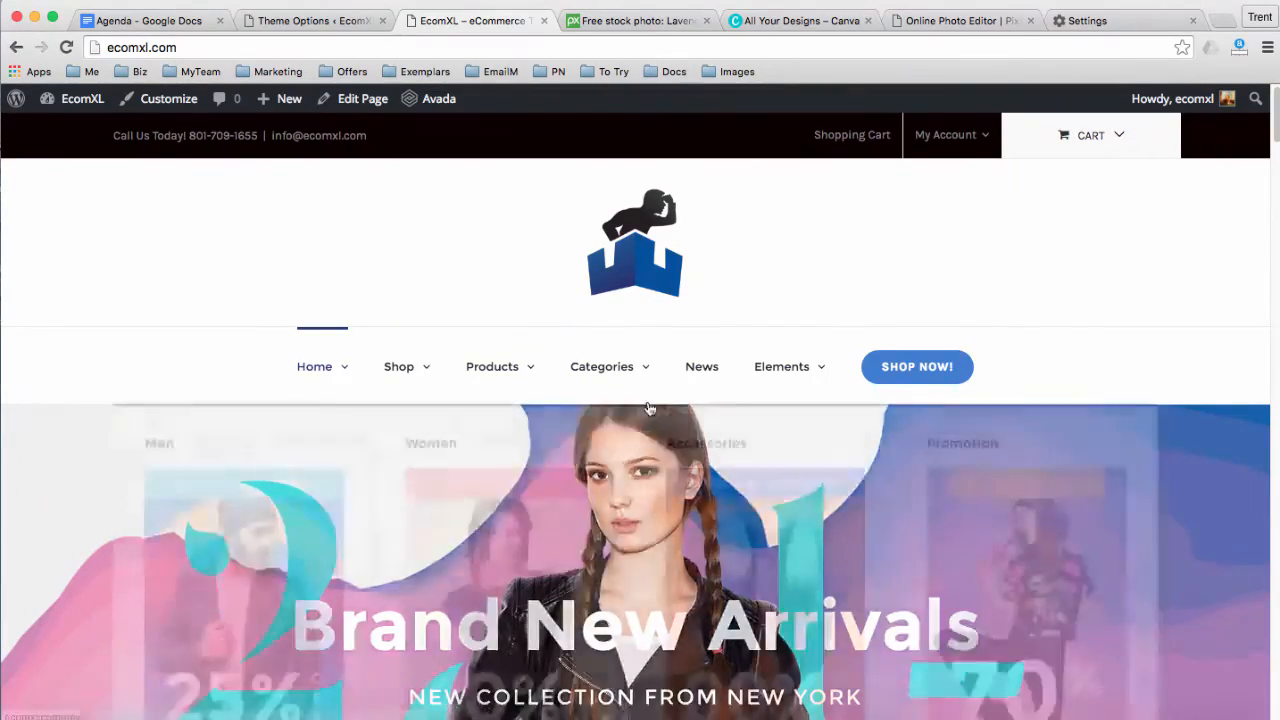
{"action": "scroll", "coordinate": [160, 383], "scroll_direction": "down", "scroll_amount": 3}
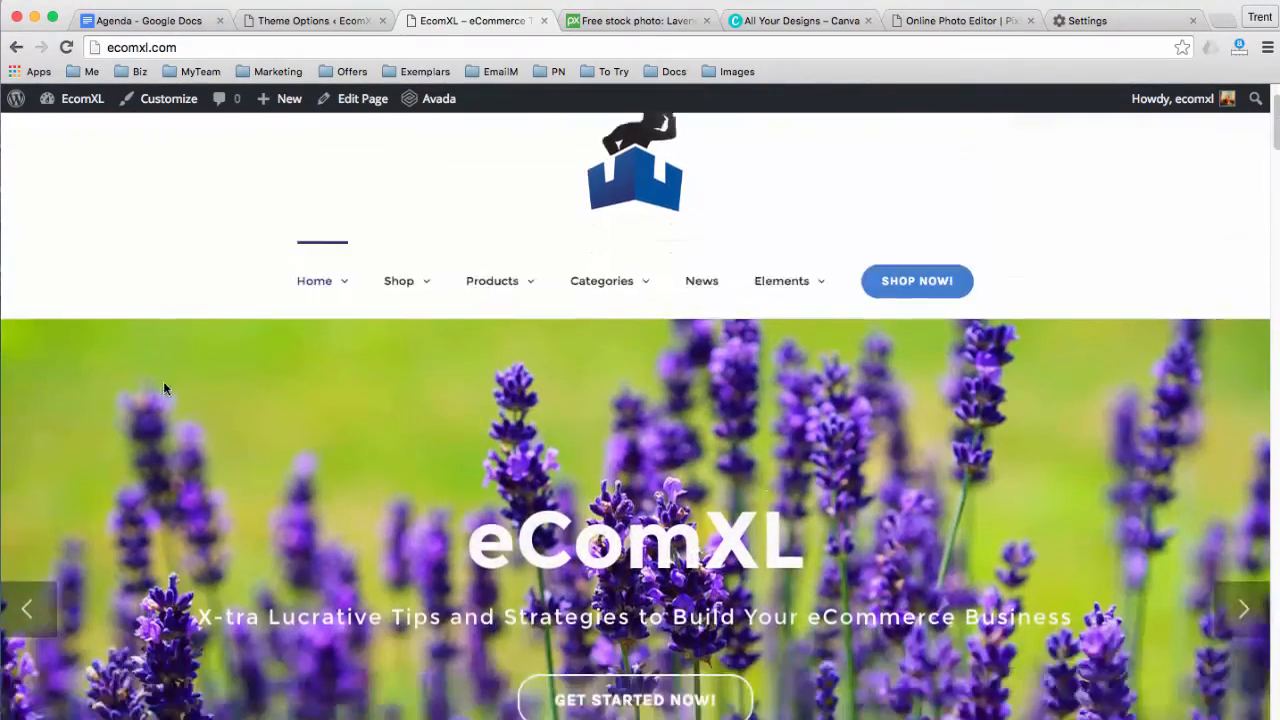
{"action": "scroll", "coordinate": [256, 401], "scroll_direction": "down", "scroll_amount": 3}
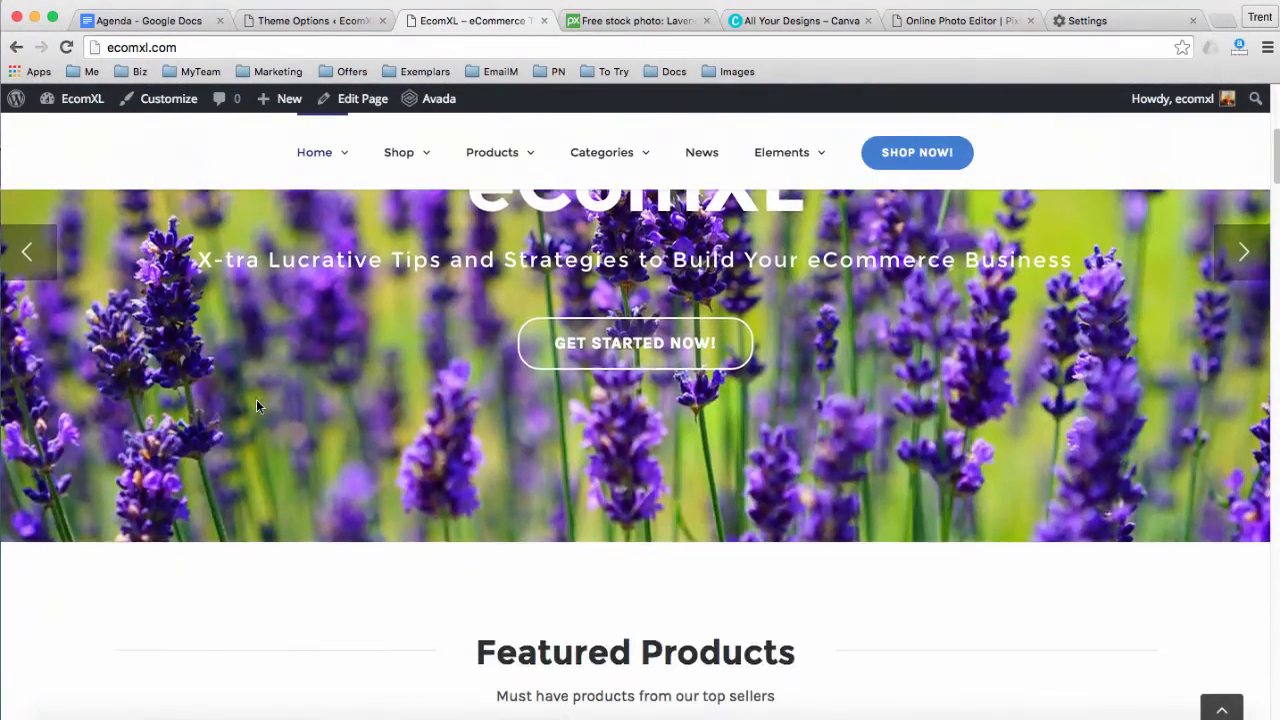
{"action": "scroll", "coordinate": [278, 404], "scroll_direction": "down", "scroll_amount": 1}
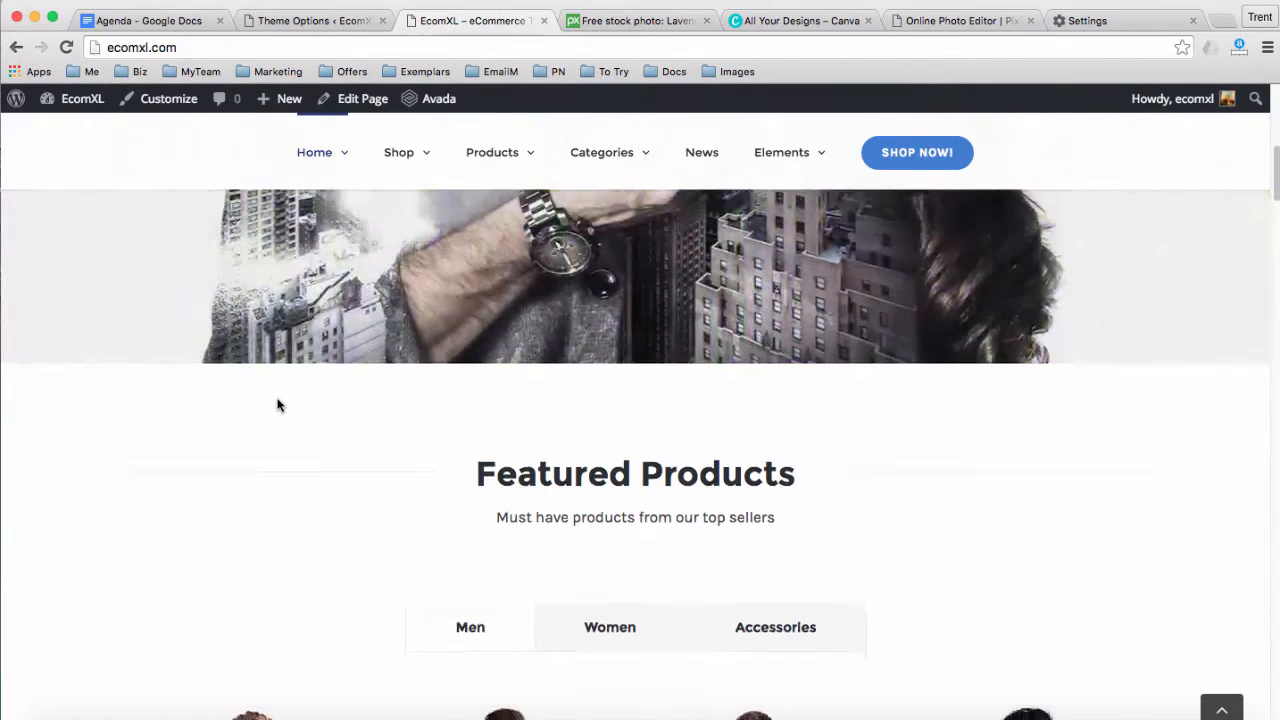
{"action": "scroll", "coordinate": [278, 404], "scroll_direction": "down", "scroll_amount": 3}
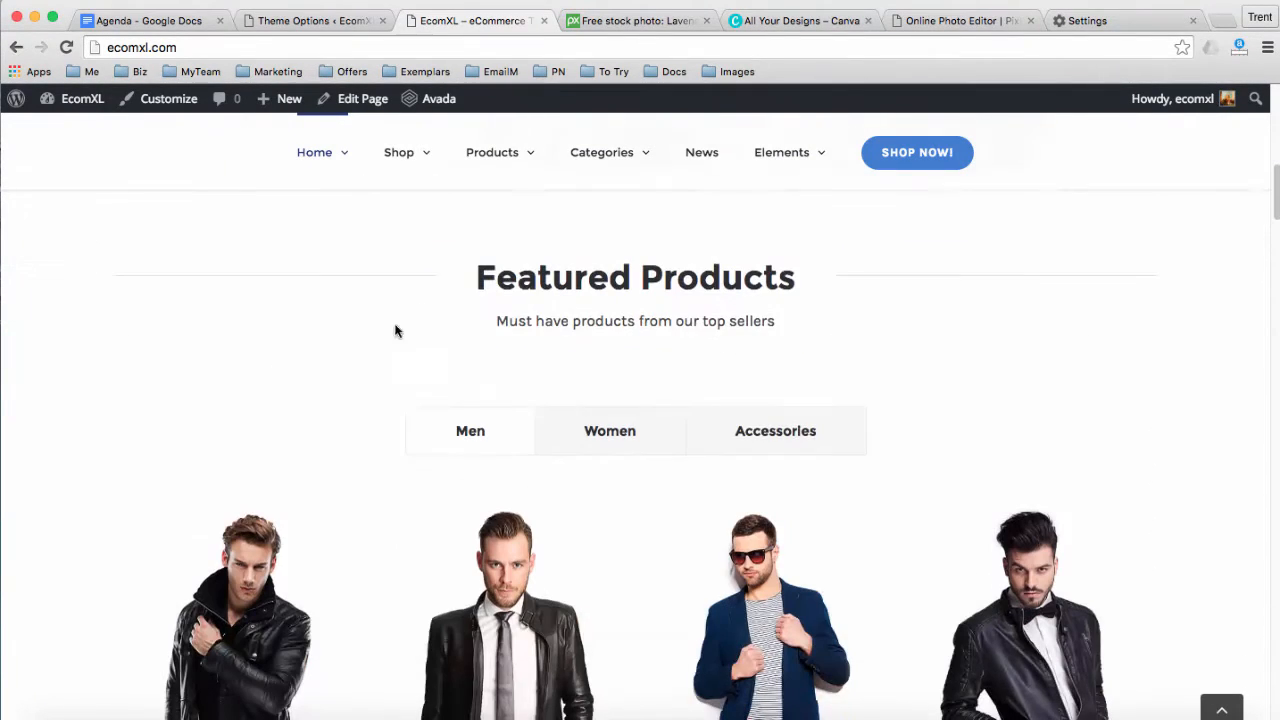
{"action": "scroll", "coordinate": [499, 325], "scroll_direction": "down", "scroll_amount": 1}
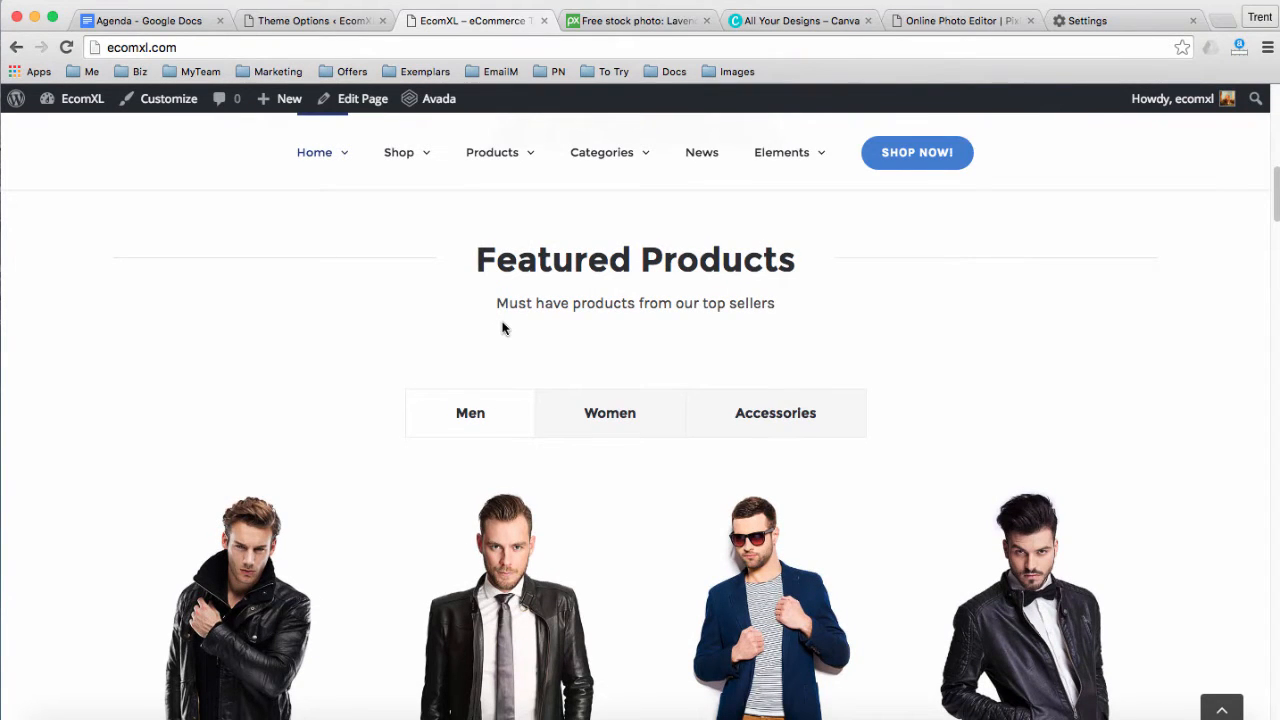
{"action": "scroll", "coordinate": [502, 328], "scroll_direction": "up", "scroll_amount": 10}
{"action": "scroll", "coordinate": [594, 280], "scroll_direction": "down", "scroll_amount": 3}
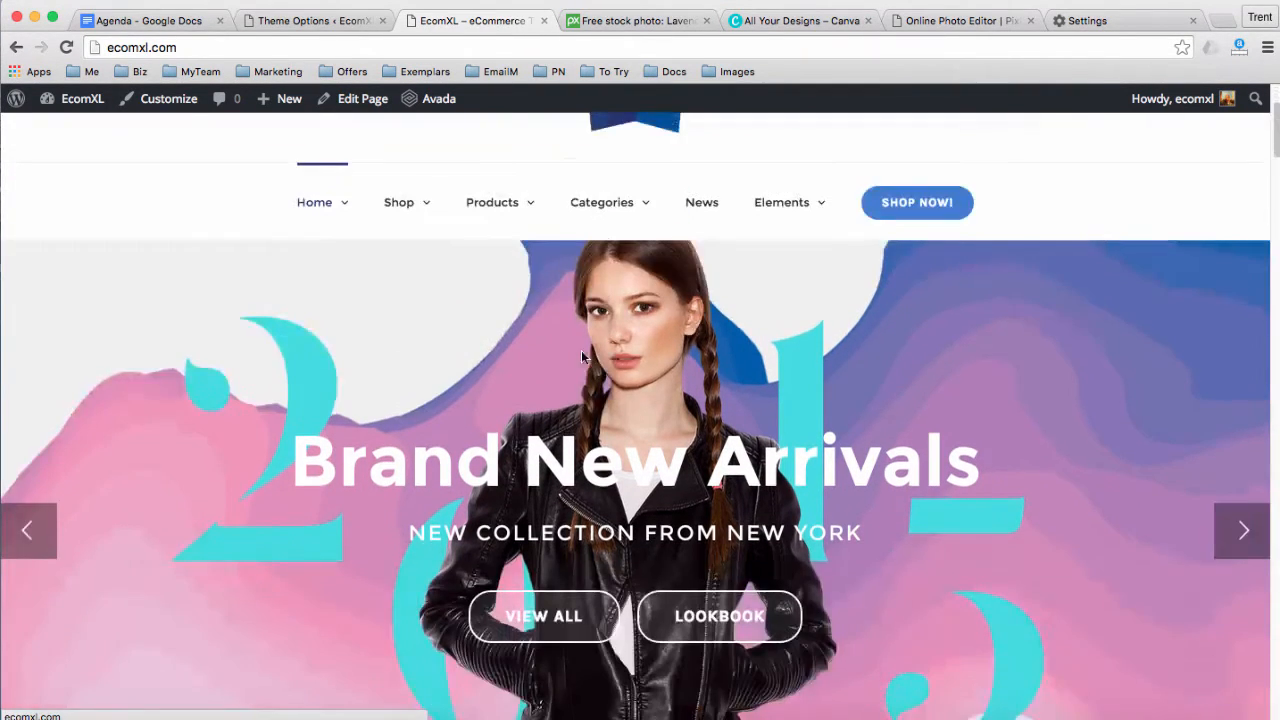
{"action": "scroll", "coordinate": [583, 357], "scroll_direction": "down", "scroll_amount": 6}
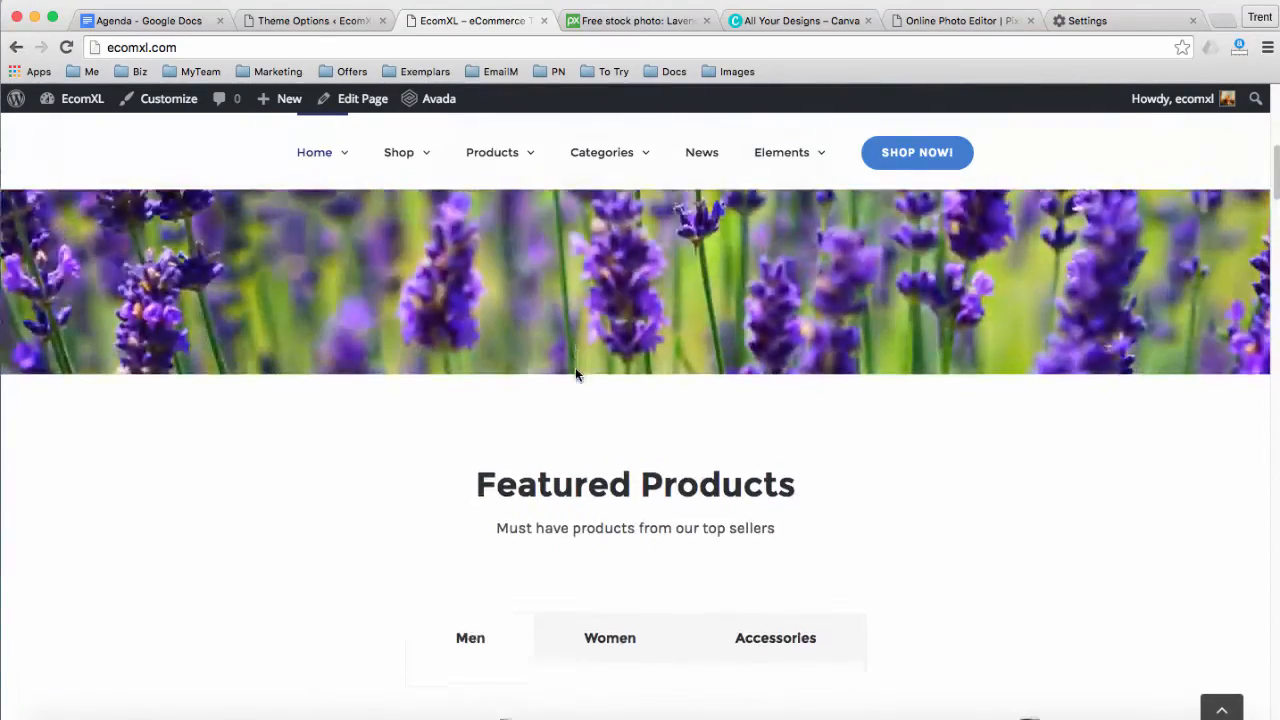
{"action": "scroll", "coordinate": [577, 370], "scroll_direction": "down", "scroll_amount": 2}
{"action": "scroll", "coordinate": [580, 370], "scroll_direction": "up", "scroll_amount": 10}
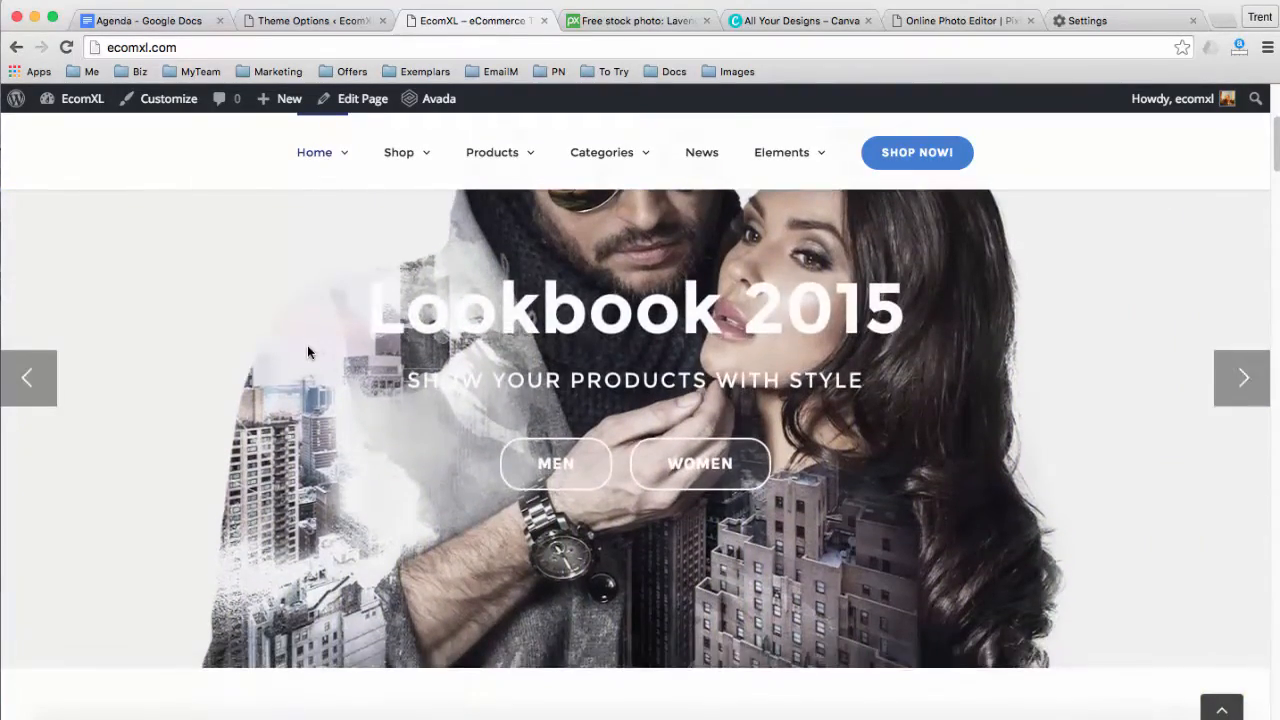
{"action": "scroll", "coordinate": [307, 352], "scroll_direction": "down", "scroll_amount": 5}
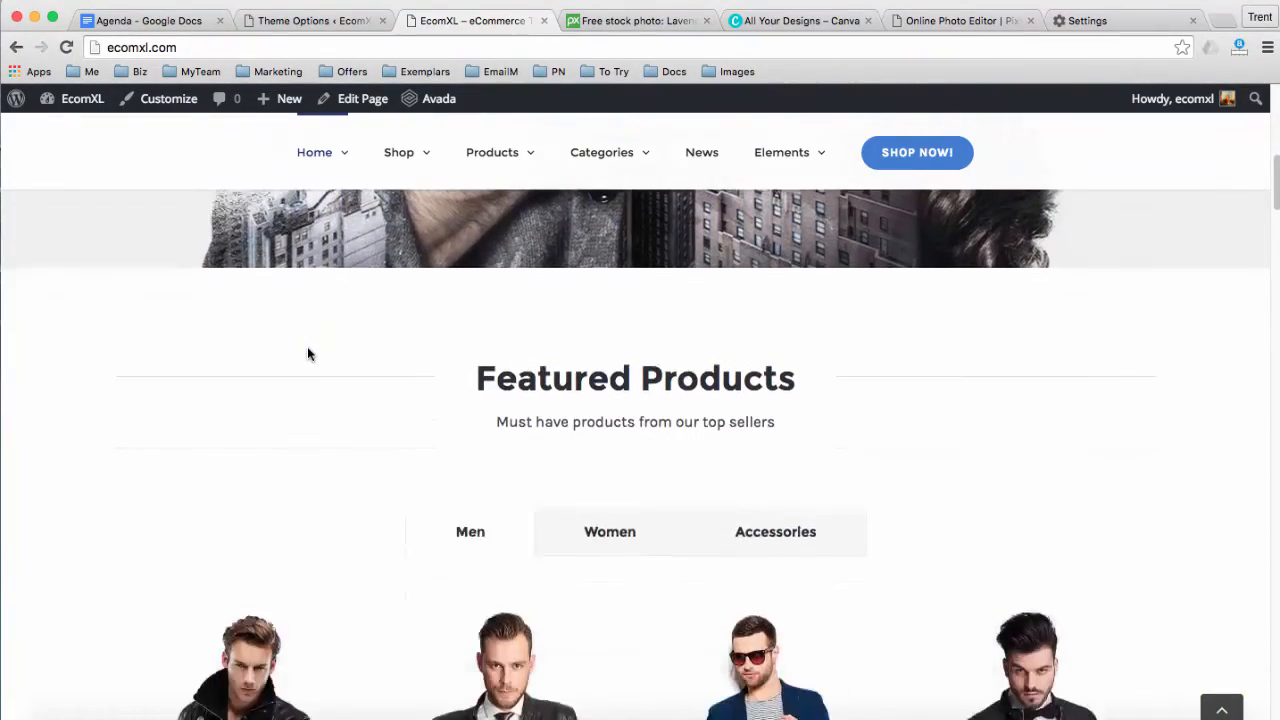
{"action": "scroll", "coordinate": [310, 353], "scroll_direction": "down", "scroll_amount": 3}
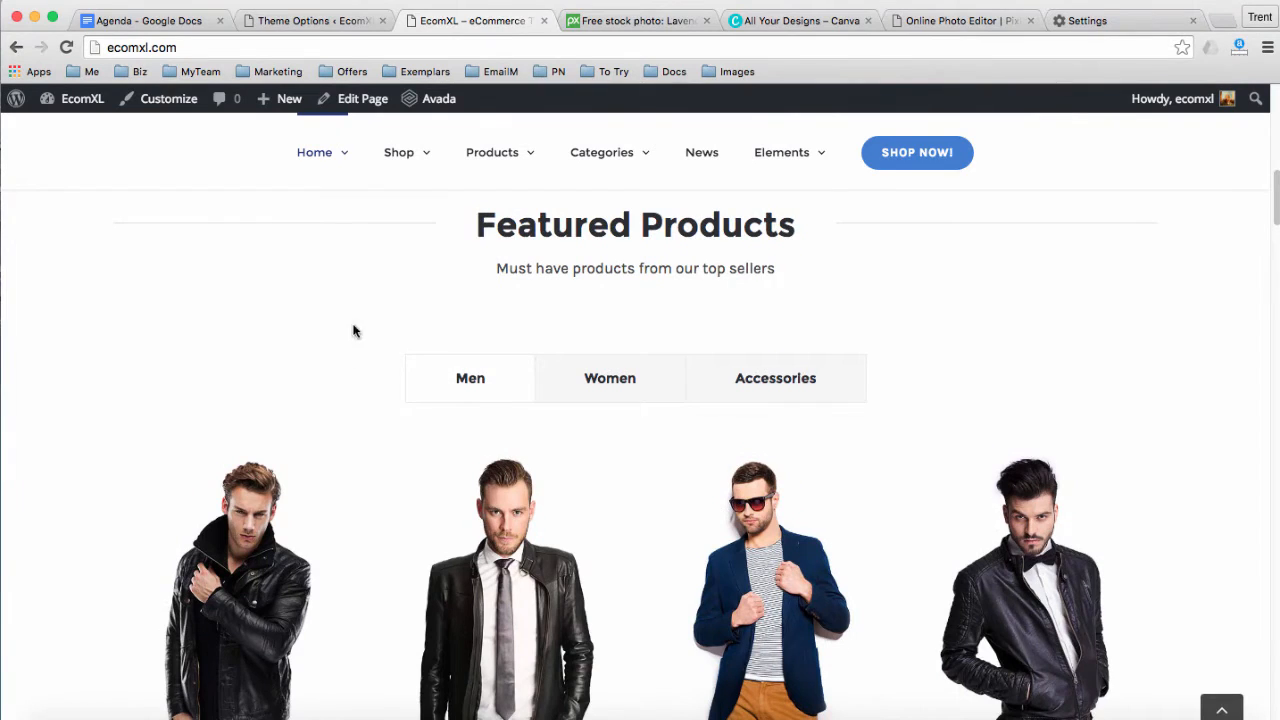
{"action": "left_click", "coordinate": [300, 21]}
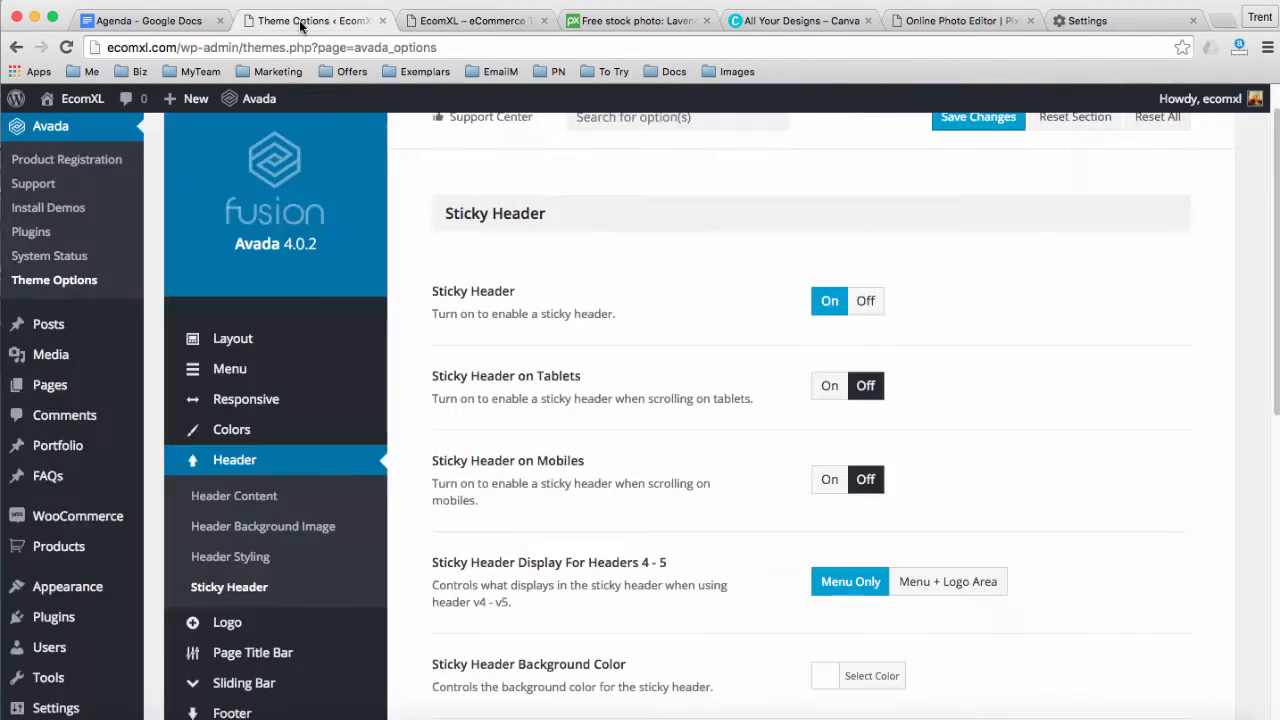
Go to Pages > All Pages in the WordPress admin to list the site's 27 pages
{"action": "mouse_move", "coordinate": [74, 388]}
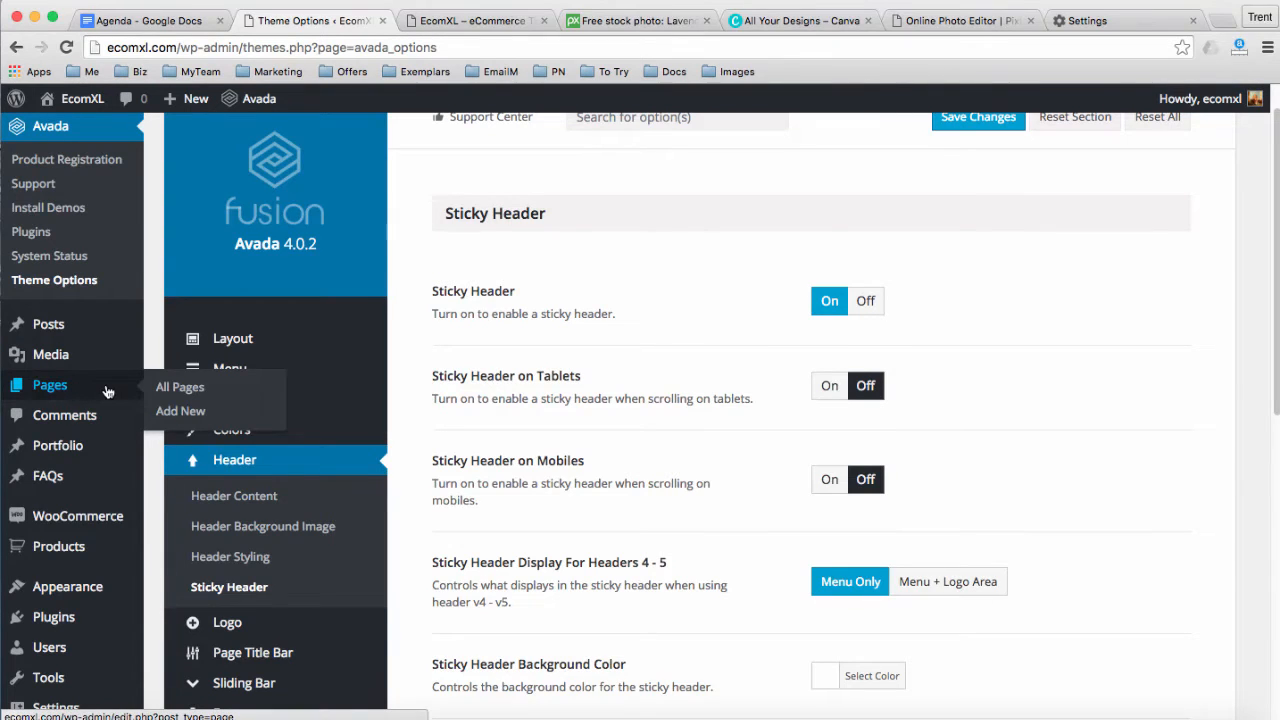
{"action": "scroll", "coordinate": [150, 300], "scroll_direction": "up", "scroll_amount": 1}
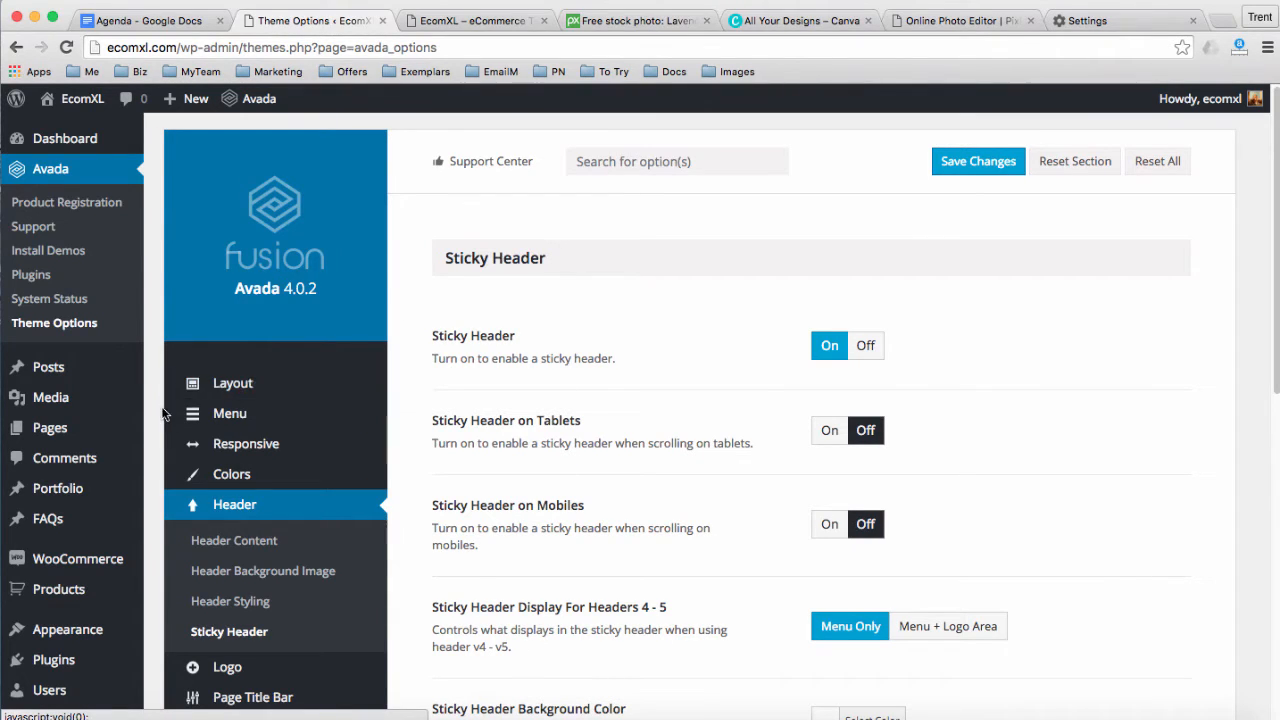
{"action": "mouse_move", "coordinate": [65, 432]}
{"action": "scroll", "coordinate": [262, 500], "scroll_direction": "down", "scroll_amount": 1}
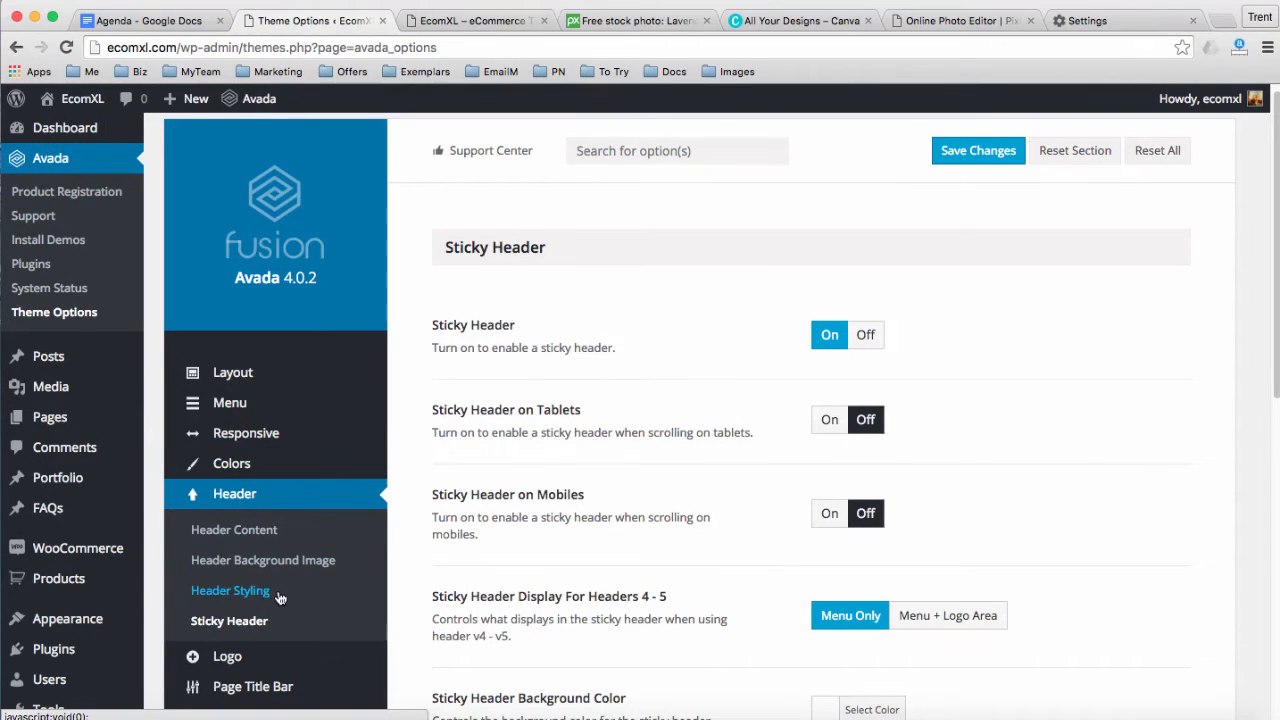
{"action": "scroll", "coordinate": [280, 597], "scroll_direction": "down", "scroll_amount": 1}
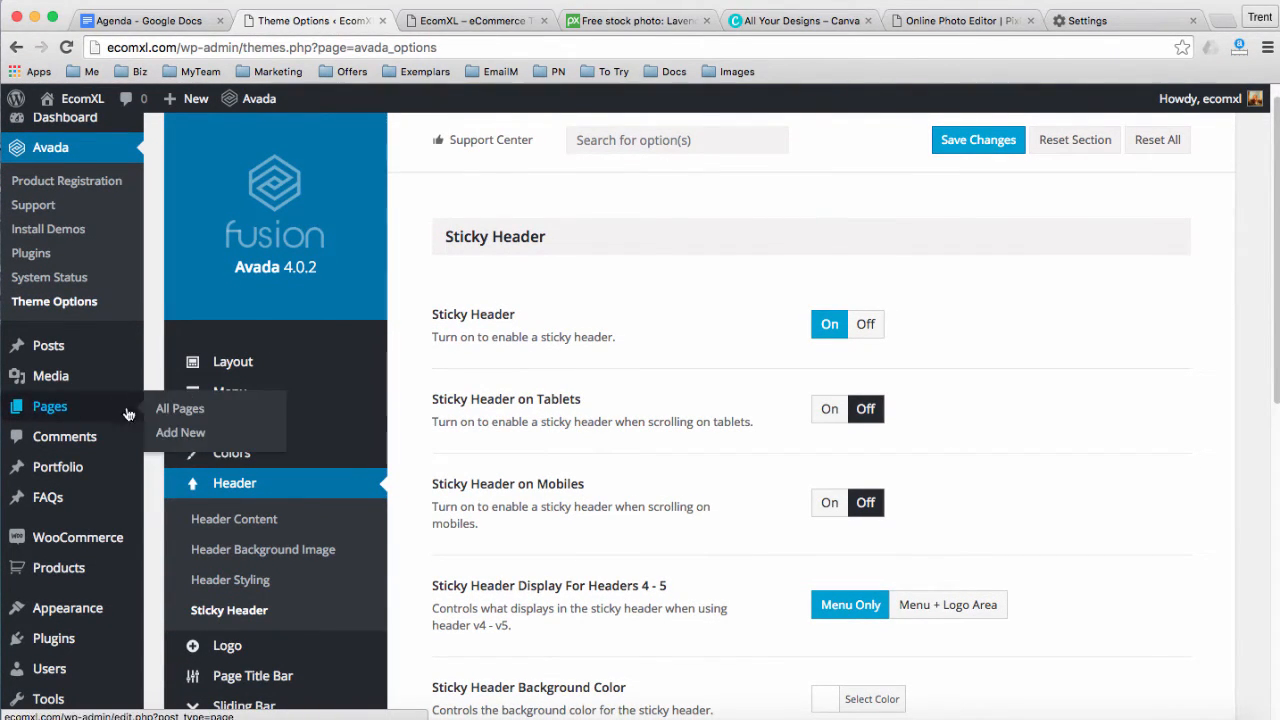
{"action": "left_click", "coordinate": [165, 412]}
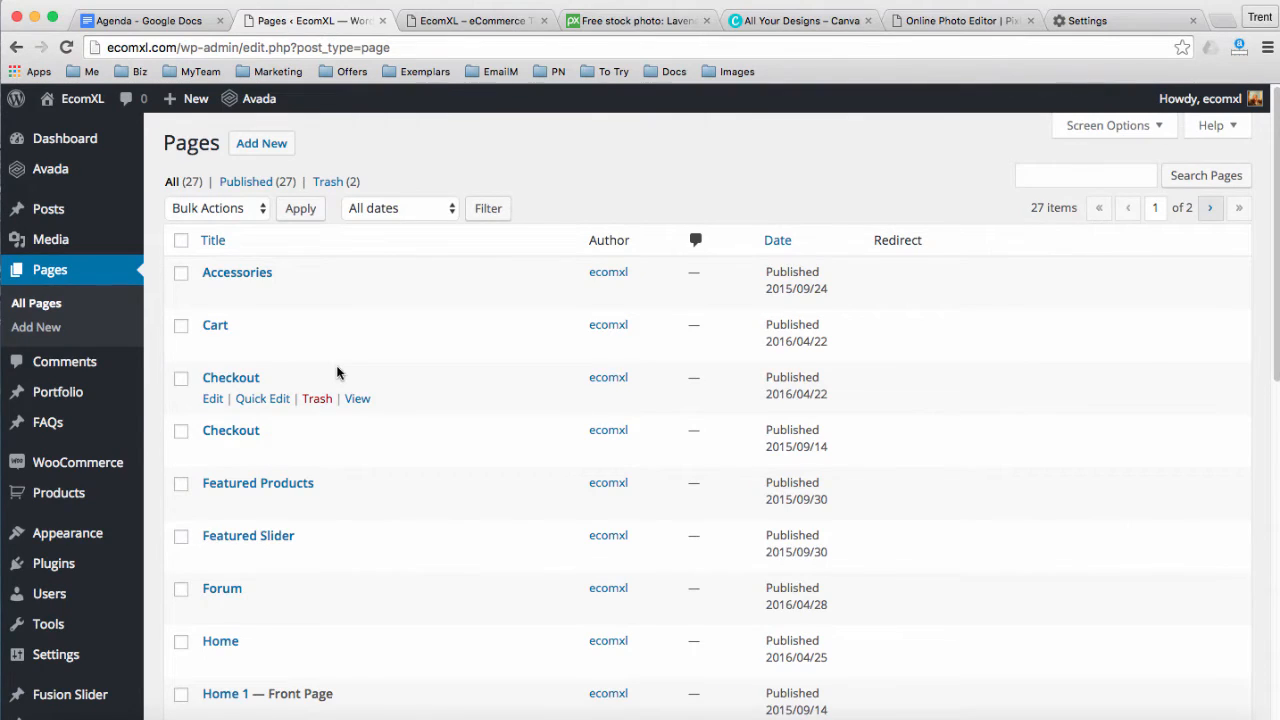
Edit the Home 1 — Front Page from the Pages list in Fusion Builder
{"action": "scroll", "coordinate": [337, 372], "scroll_direction": "down", "scroll_amount": 3}
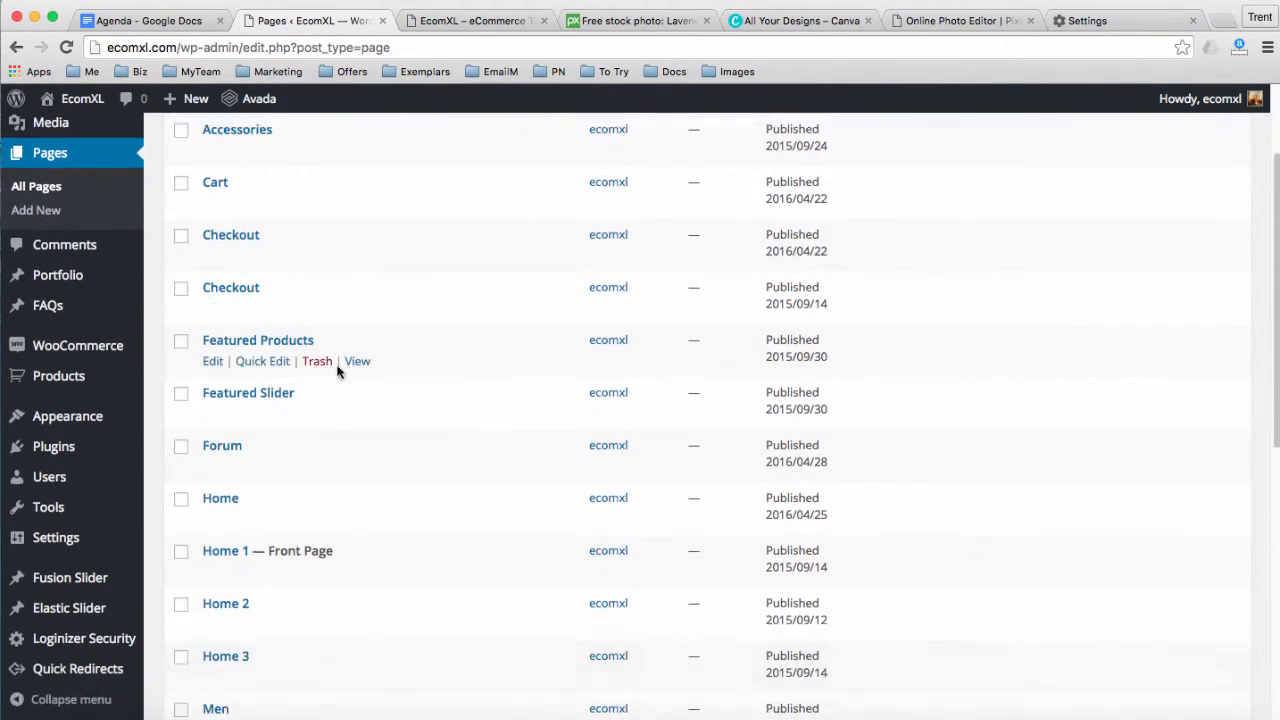
{"action": "scroll", "coordinate": [337, 372], "scroll_direction": "down", "scroll_amount": 2}
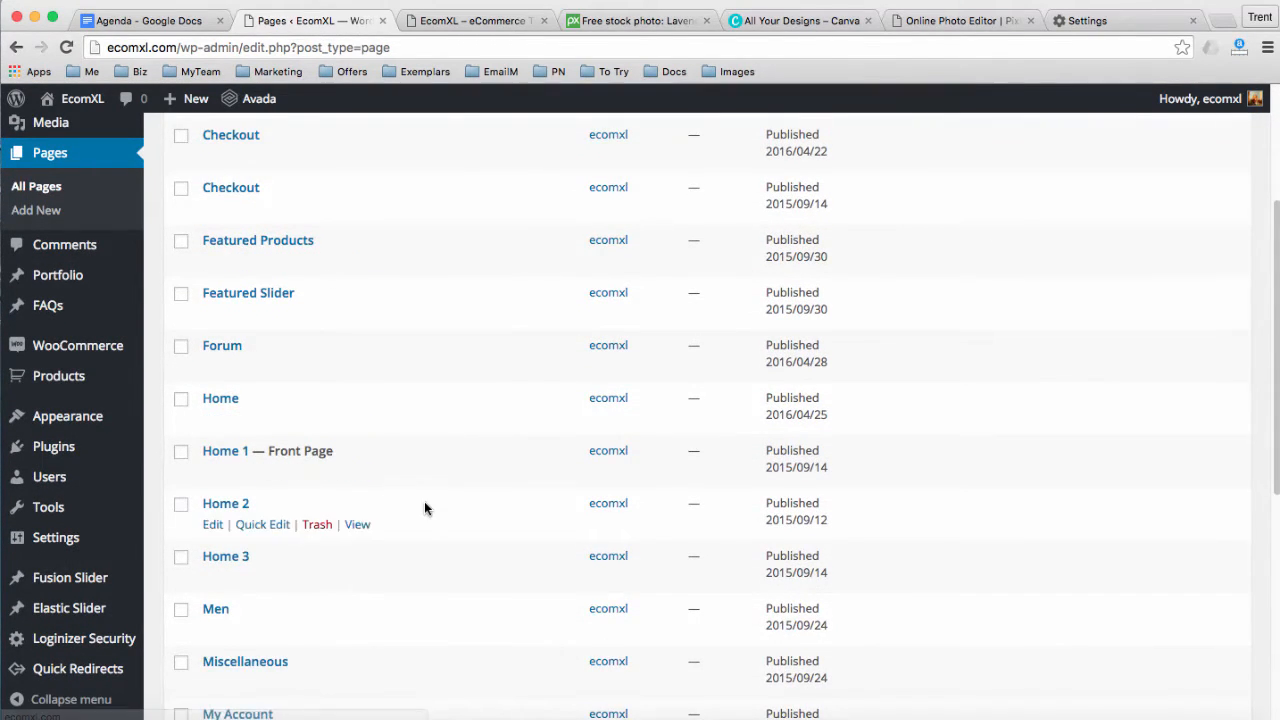
{"action": "scroll", "coordinate": [424, 508], "scroll_direction": "down", "scroll_amount": 1}
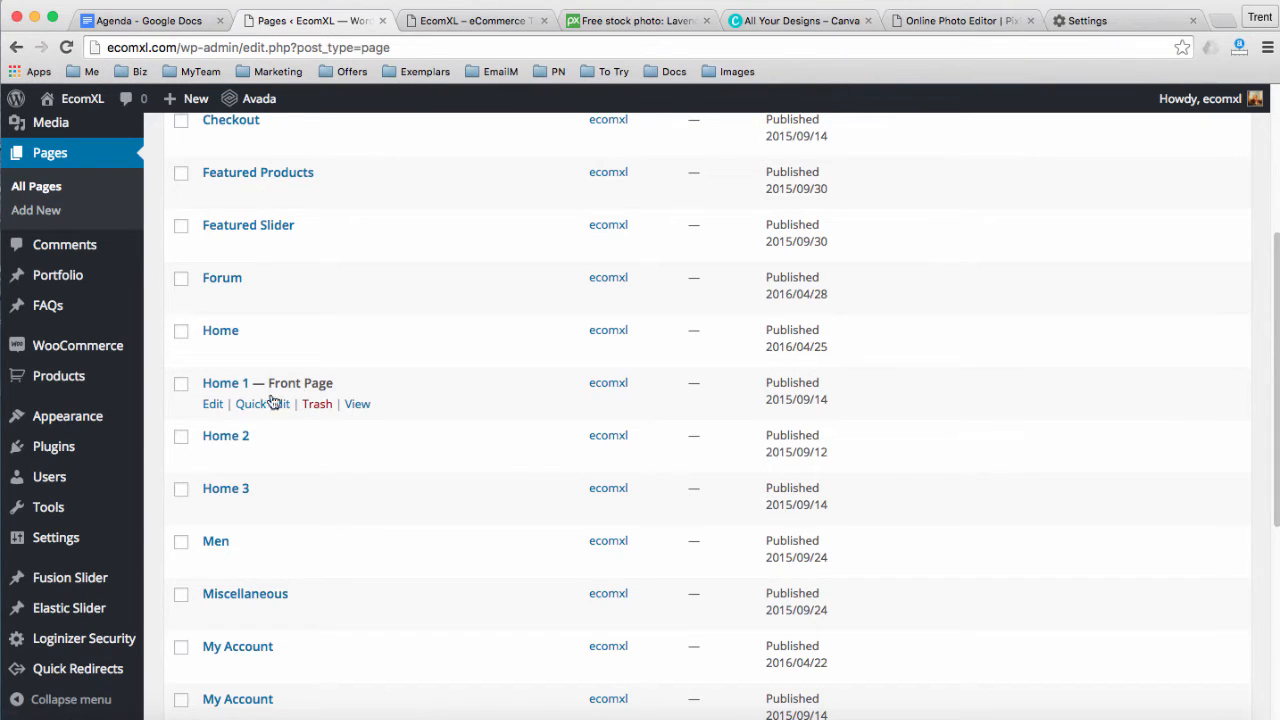
{"action": "left_click", "coordinate": [213, 405]}
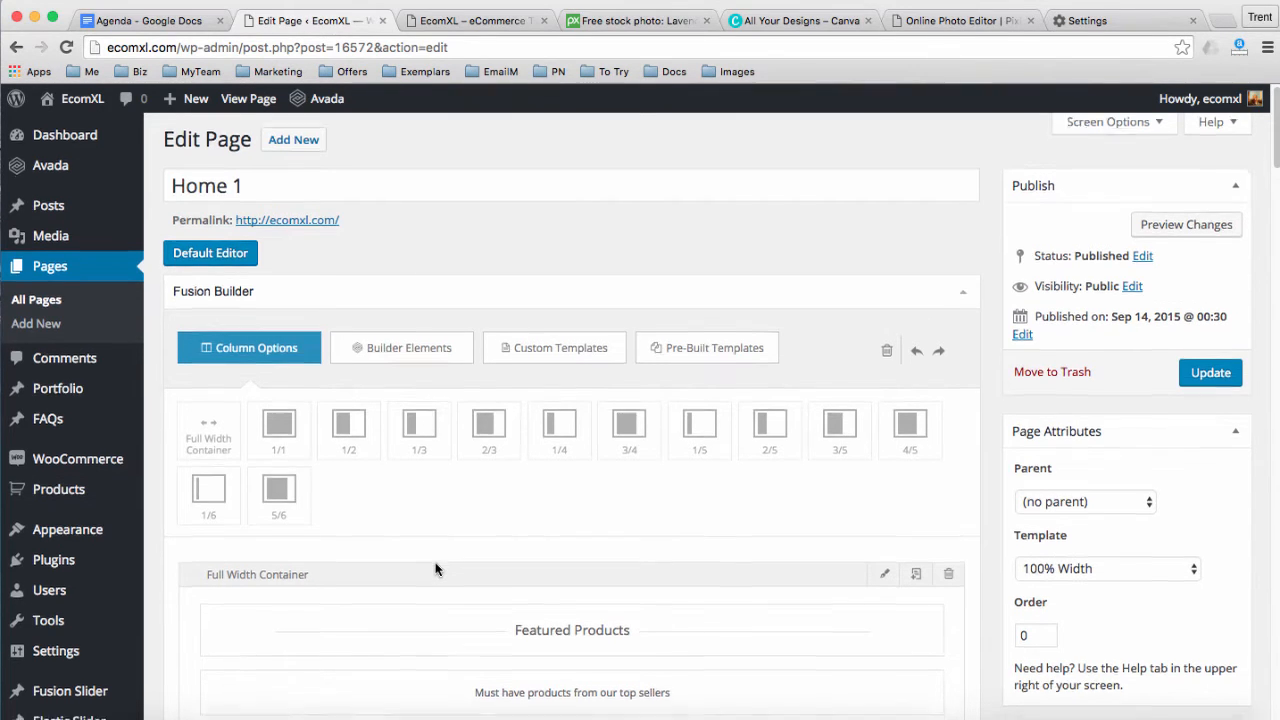
Scroll the Fusion Builder down to the Featured Products title and subtitle elements
{"action": "scroll", "coordinate": [435, 569], "scroll_direction": "down", "scroll_amount": 3}
{"action": "scroll", "coordinate": [431, 531], "scroll_direction": "down", "scroll_amount": 1}
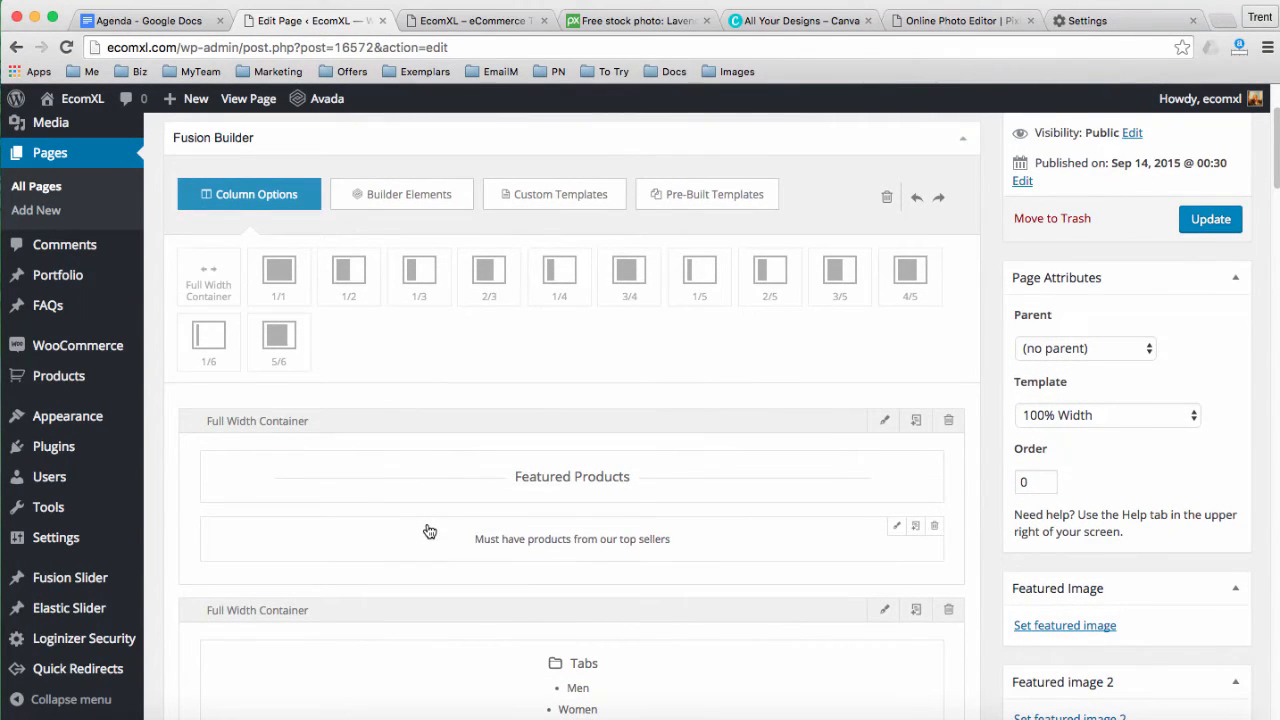
{"action": "scroll", "coordinate": [429, 531], "scroll_direction": "down", "scroll_amount": 1}
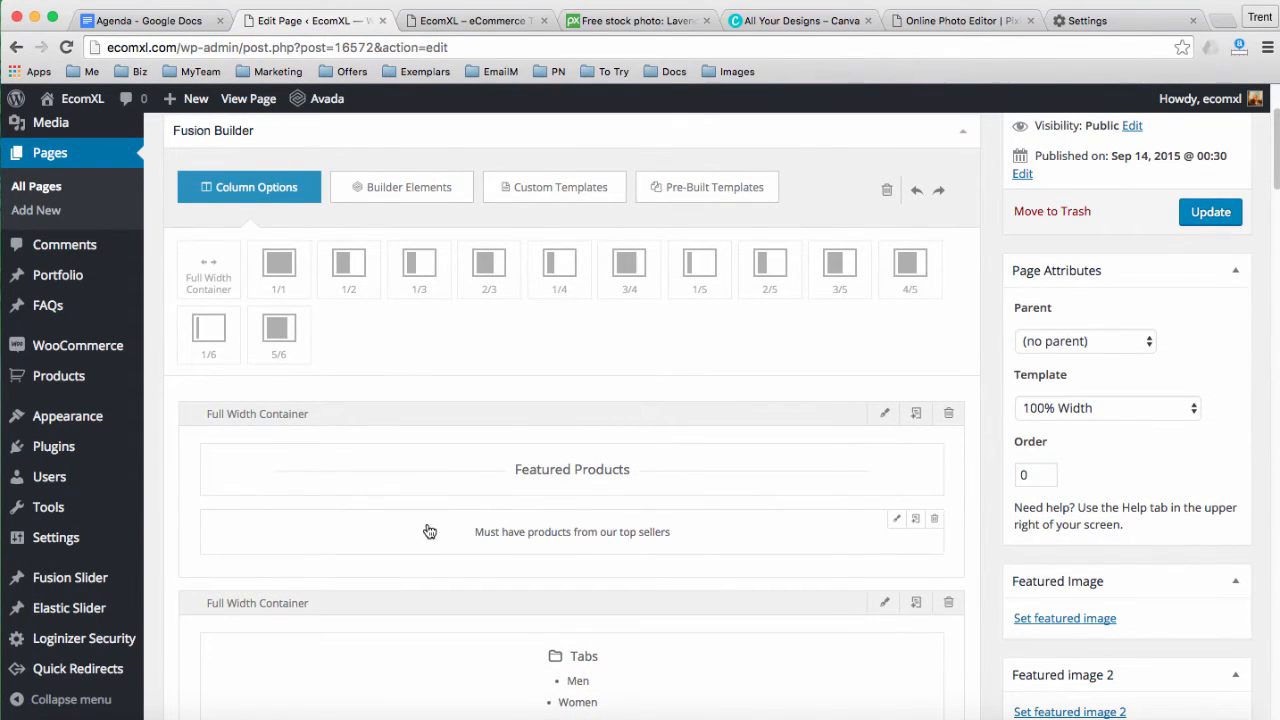
{"action": "scroll", "coordinate": [429, 531], "scroll_direction": "down", "scroll_amount": 1}
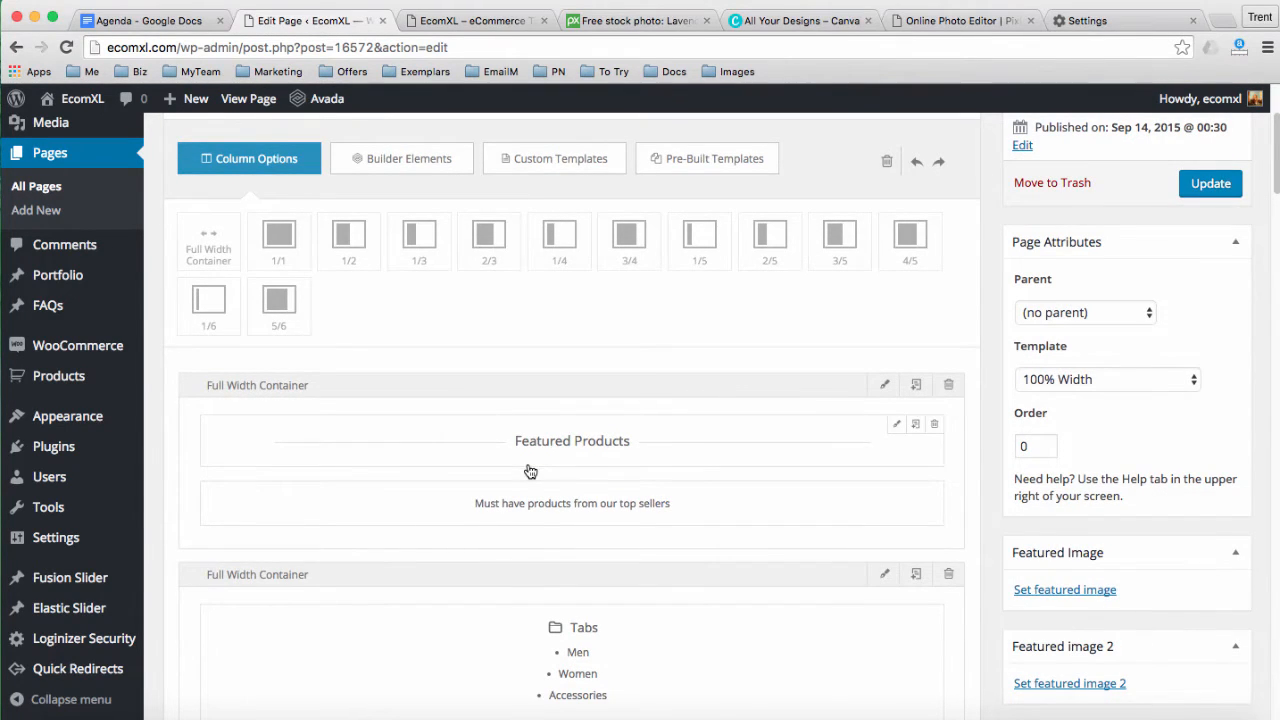
{"action": "scroll", "coordinate": [530, 471], "scroll_direction": "down", "scroll_amount": 1}
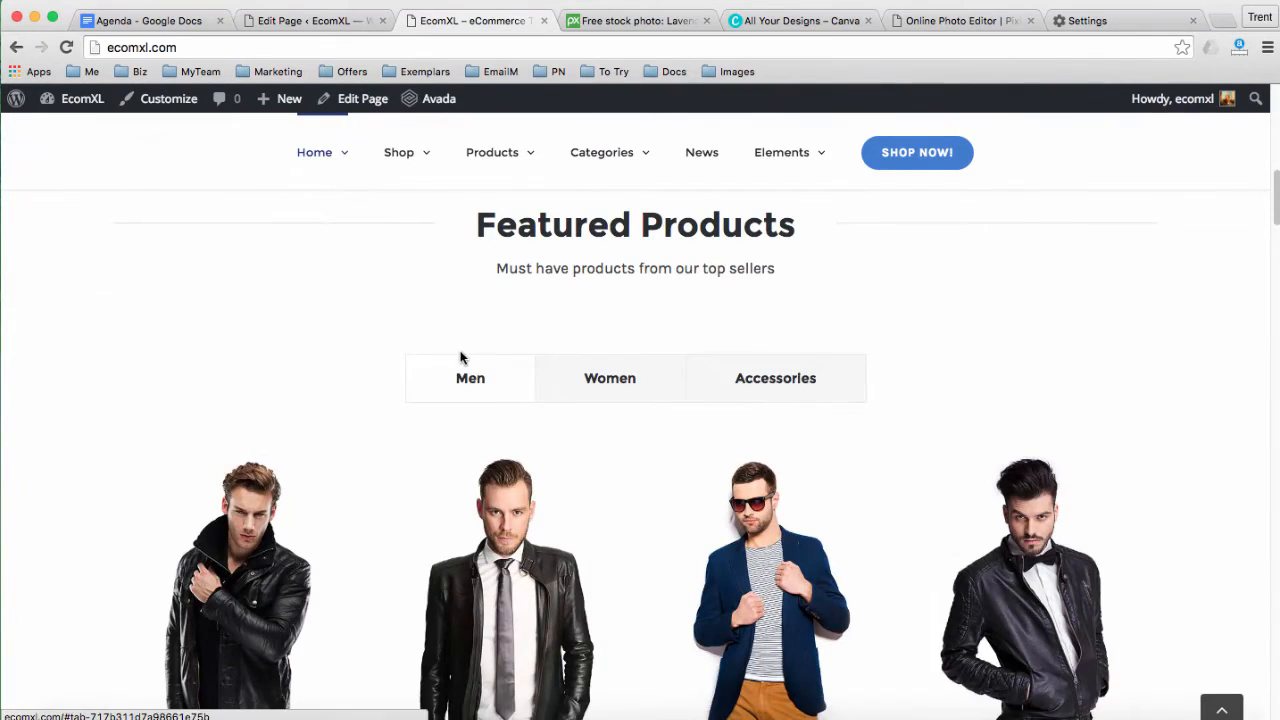
Inspect the live Featured Products heading and subtitle, then return to the Edit Page tab
{"action": "scroll", "coordinate": [463, 355], "scroll_direction": "up", "scroll_amount": 1}
{"action": "left_click_drag", "start_coordinate": [478, 268], "coordinate": [808, 321]}
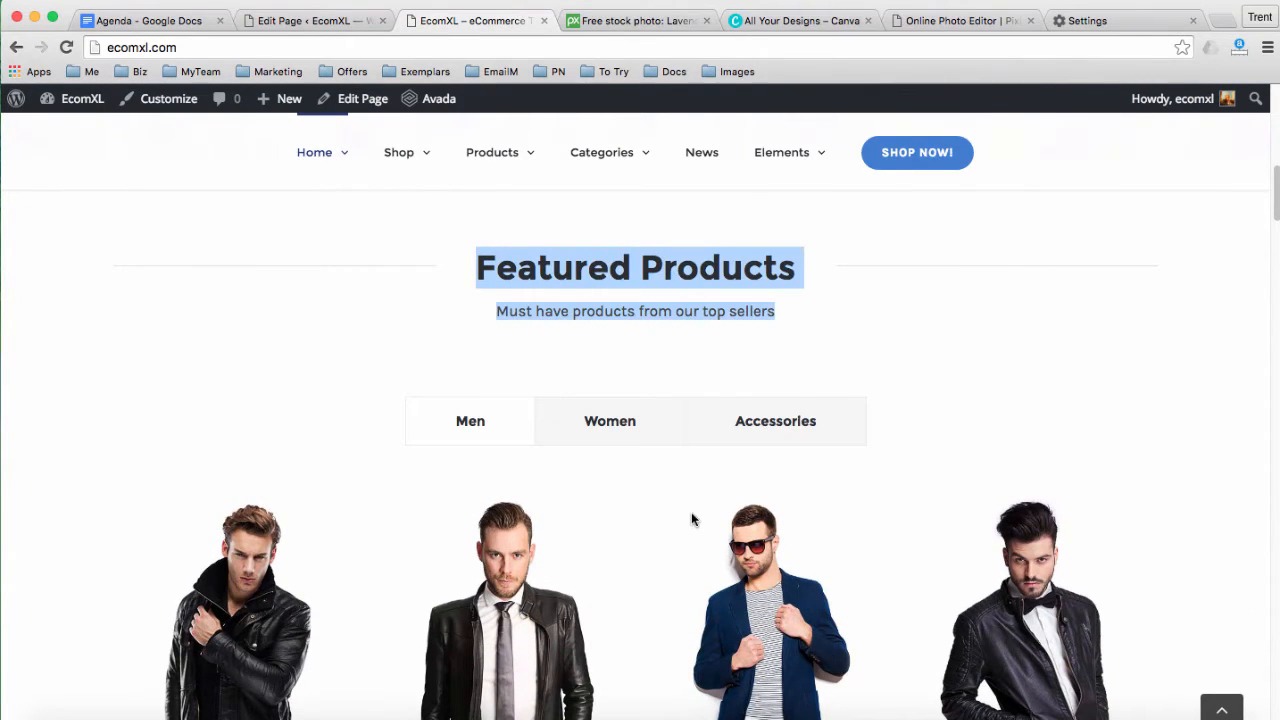
{"action": "scroll", "coordinate": [691, 518], "scroll_direction": "up", "scroll_amount": 2}
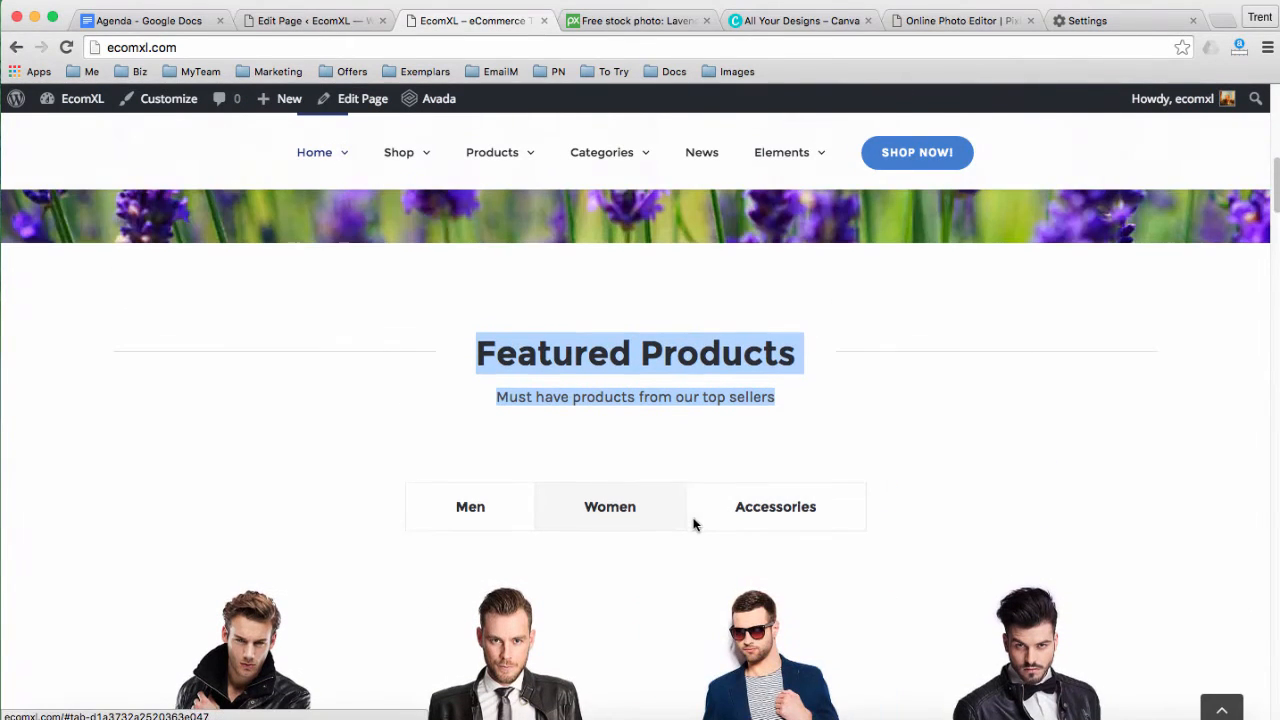
{"action": "left_click", "coordinate": [561, 421]}
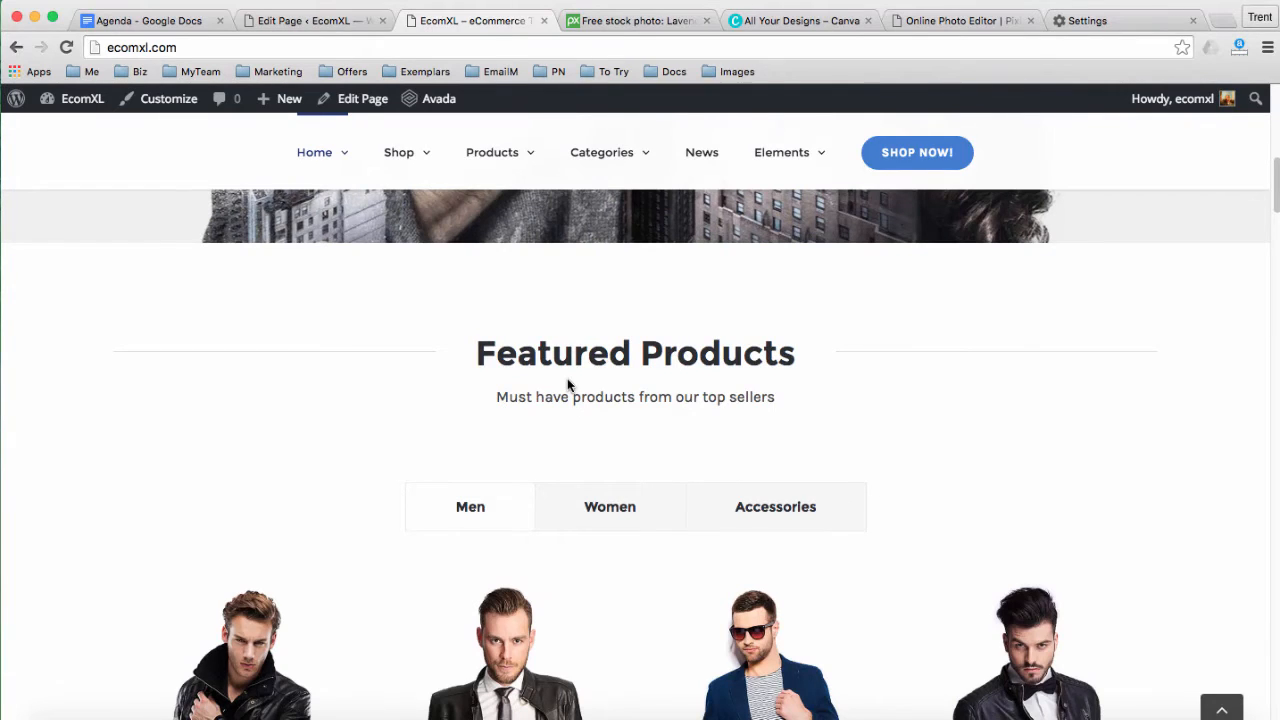
{"action": "left_click", "coordinate": [299, 21]}
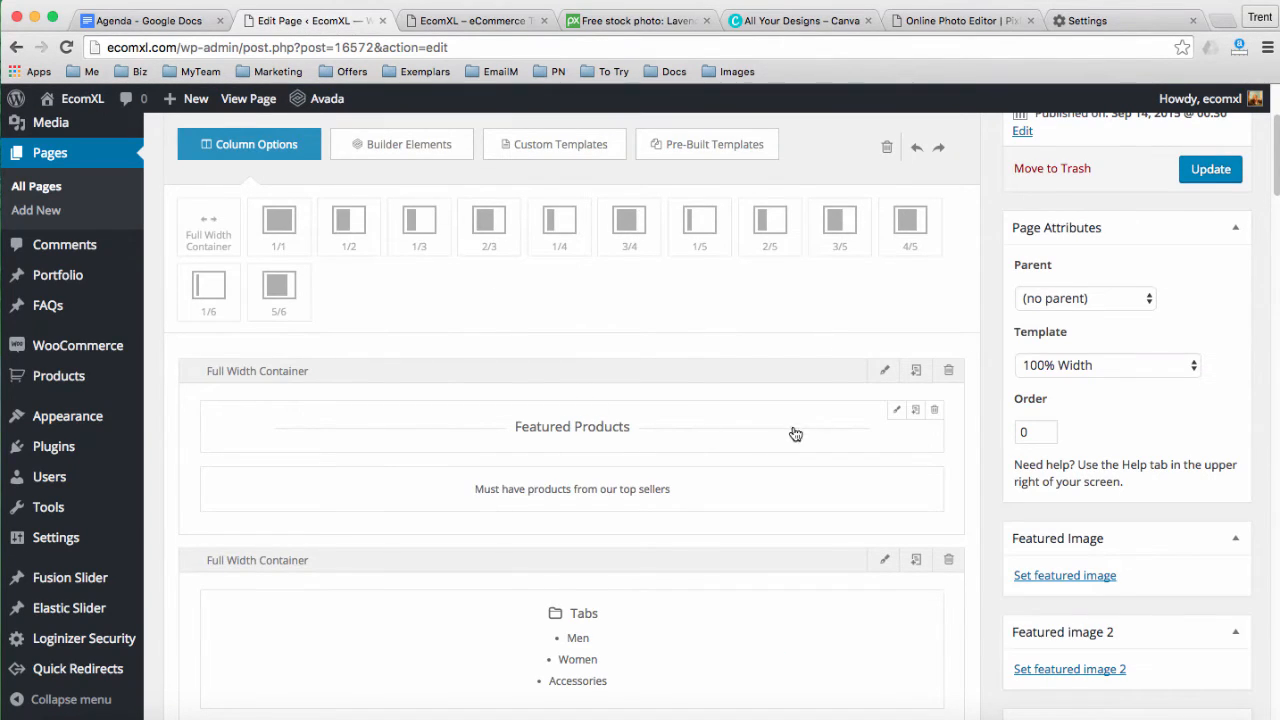
Rename the Featured Products title element to 'Top eComXL Products' and save it
{"action": "left_click", "coordinate": [897, 415]}
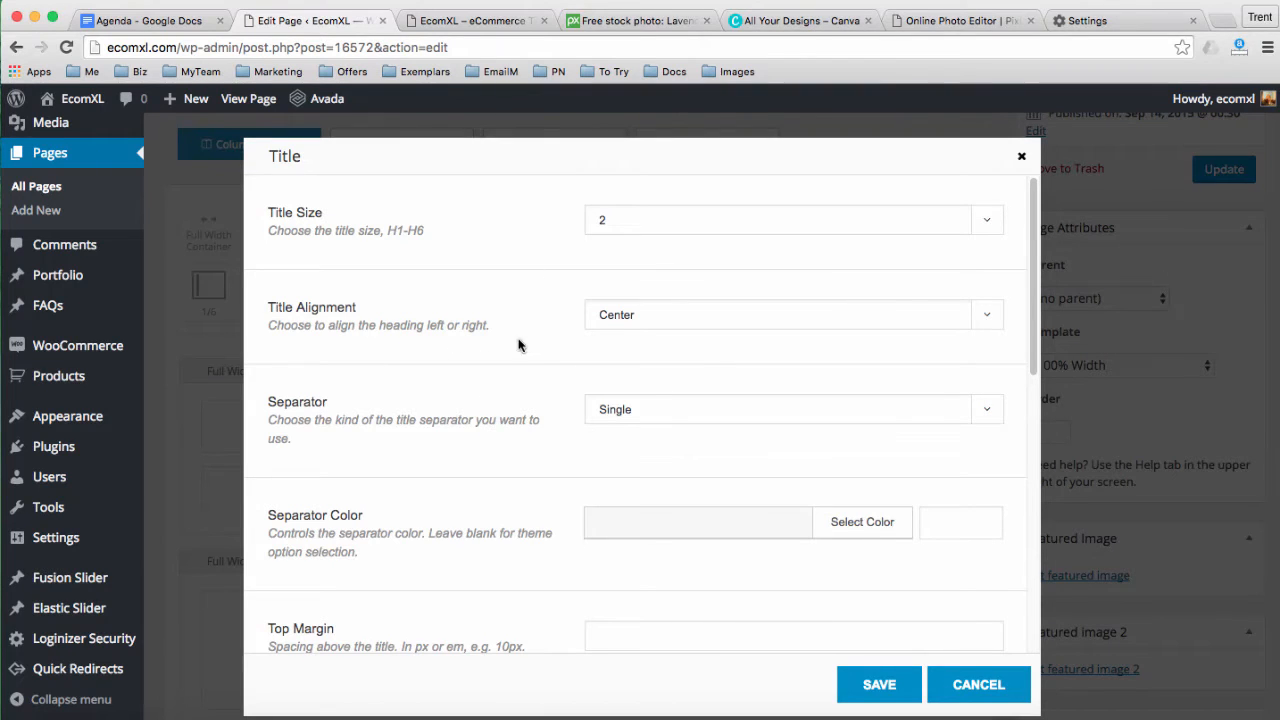
{"action": "scroll", "coordinate": [466, 485], "scroll_direction": "down", "scroll_amount": 10}
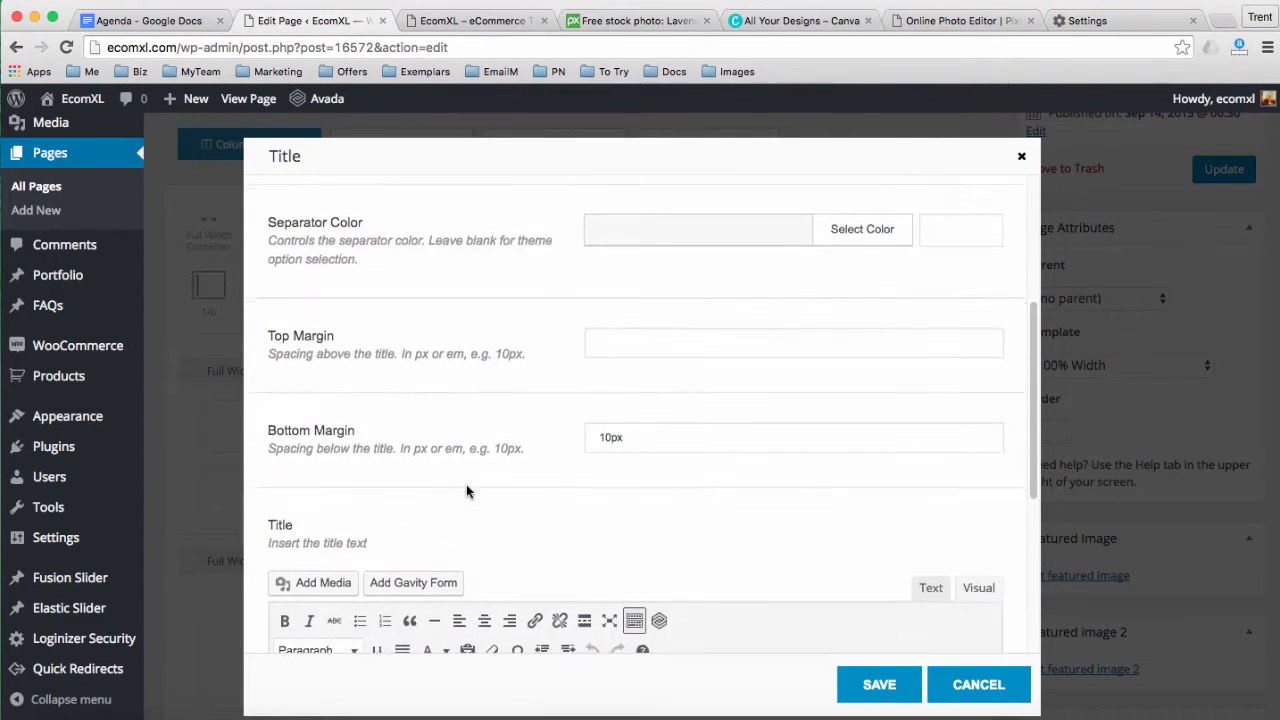
{"action": "scroll", "coordinate": [404, 452], "scroll_direction": "down", "scroll_amount": 2}
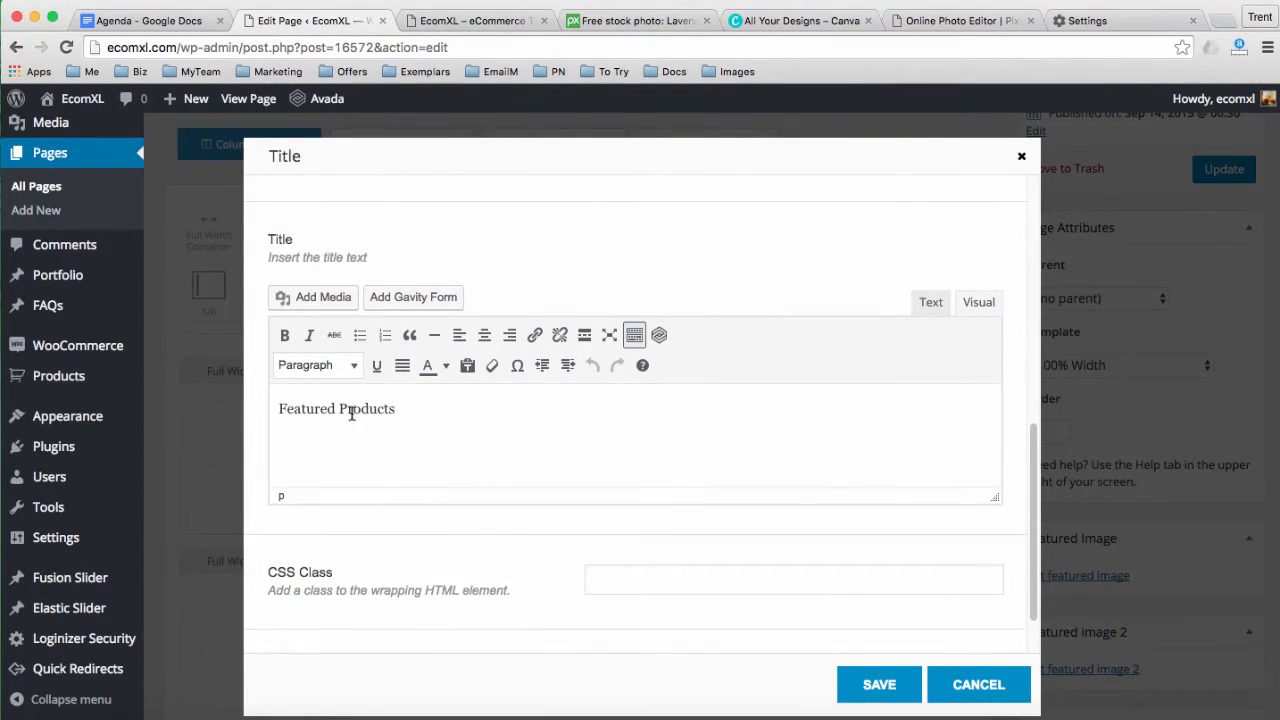
{"action": "double_click", "coordinate": [281, 401]}
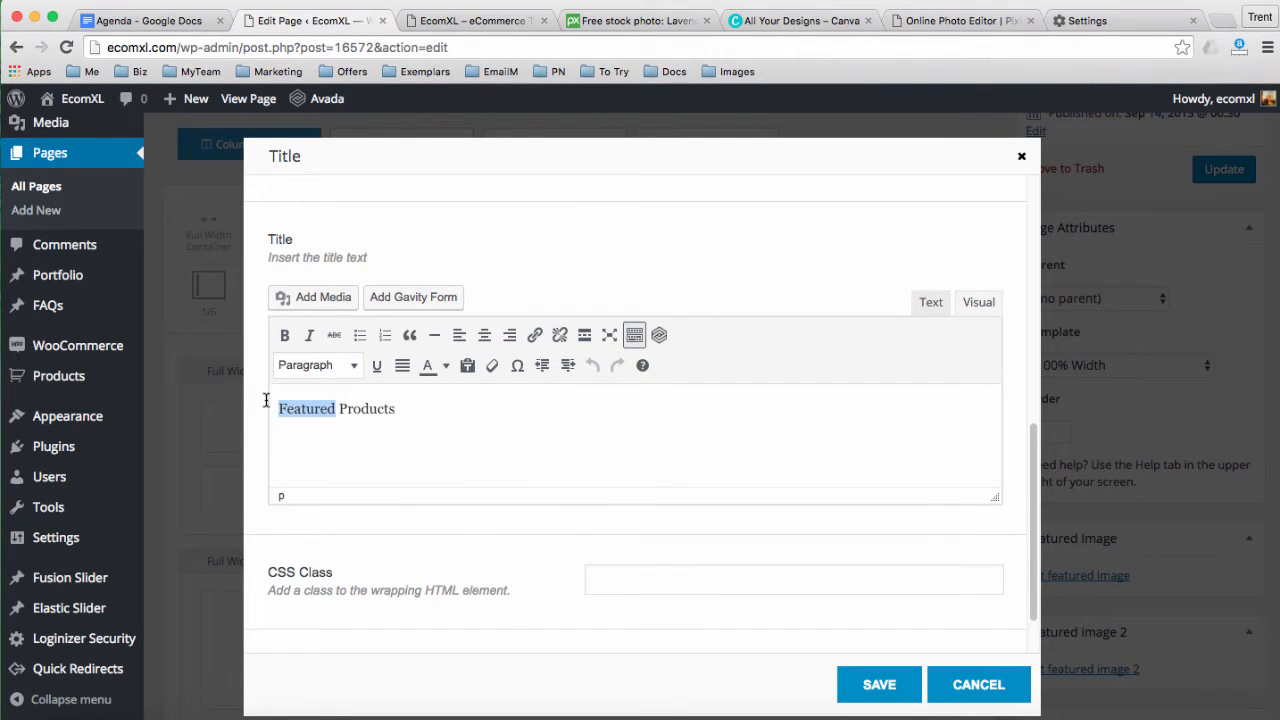
{"action": "type", "text": "Top eComX"}
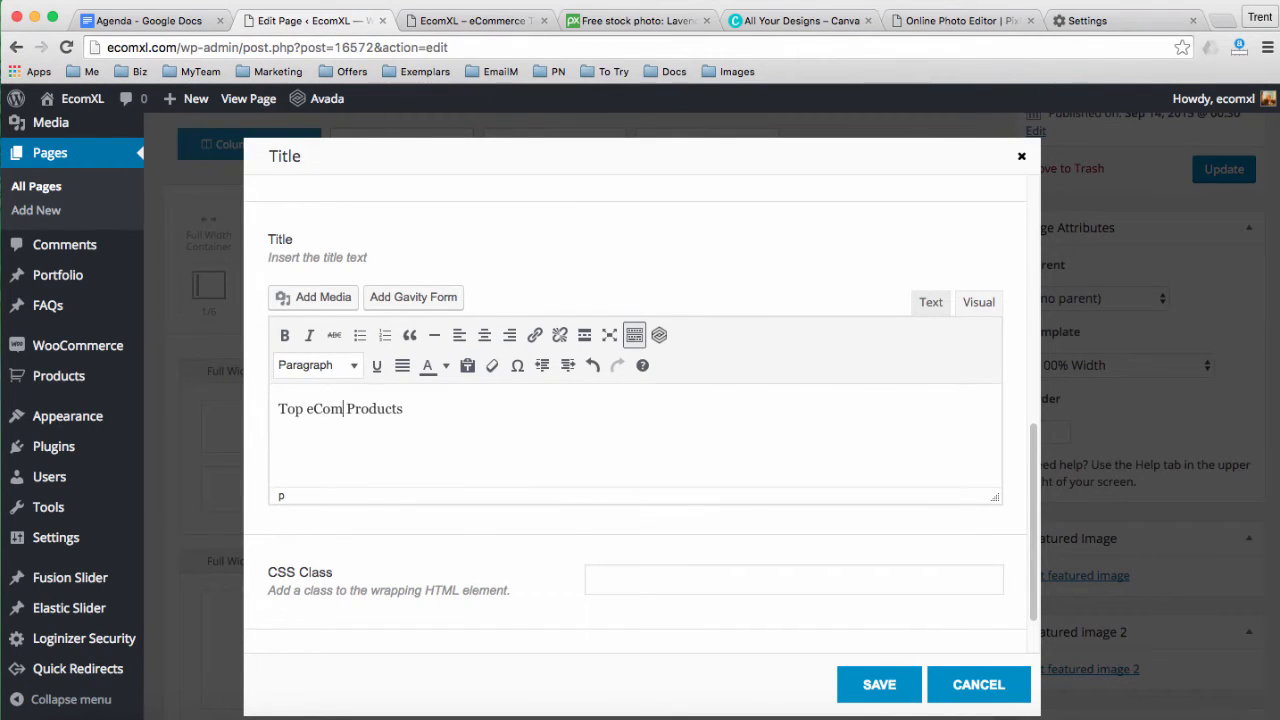
{"action": "type", "text": "L"}
{"action": "key", "text": "BackSpace"}
{"action": "type", "text": "L"}
{"action": "scroll", "coordinate": [800, 534], "scroll_direction": "down", "scroll_amount": 2}
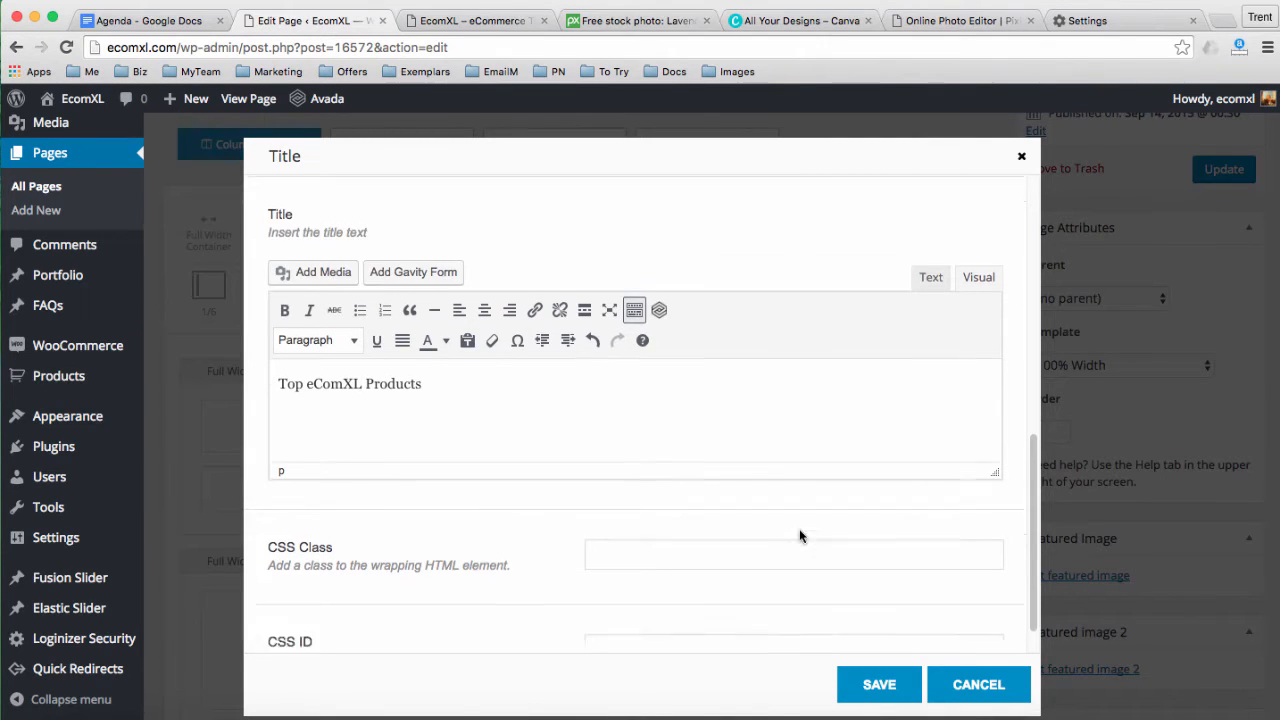
{"action": "left_click", "coordinate": [880, 684]}
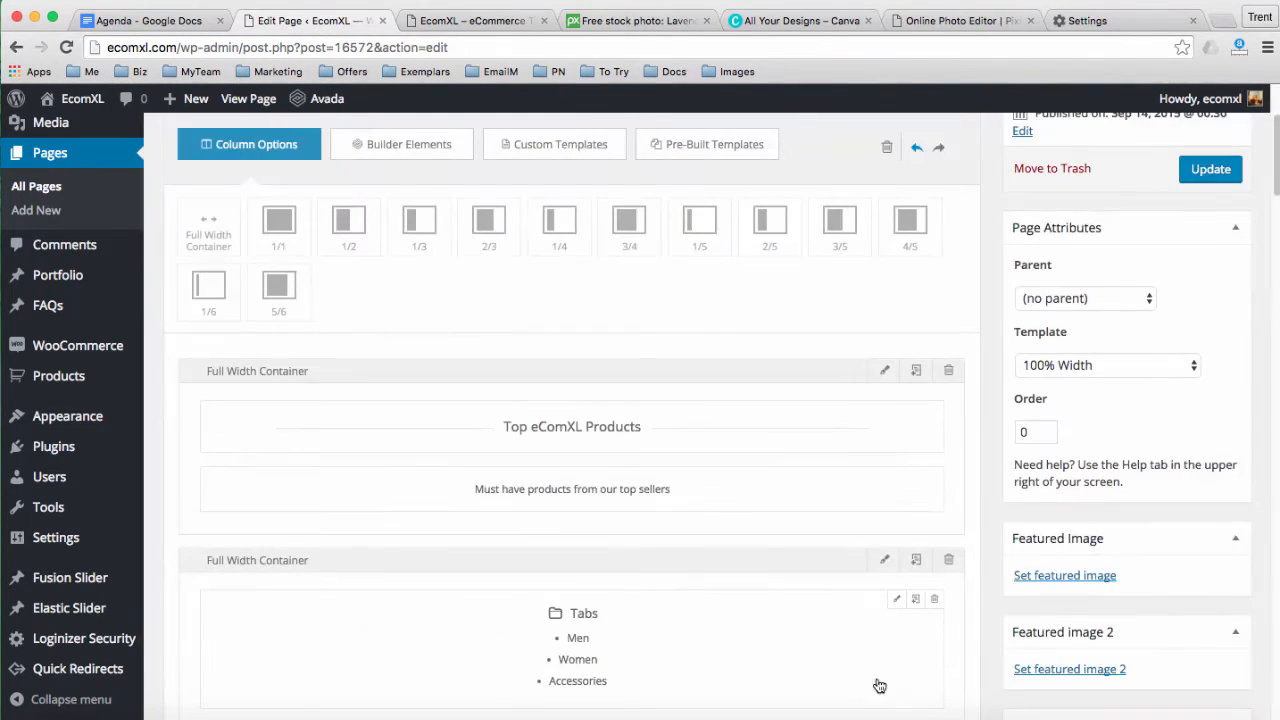
Save the subtitle text block unchanged, then switch to the live storefront tab
{"action": "scroll", "coordinate": [690, 510], "scroll_direction": "down", "scroll_amount": 1}
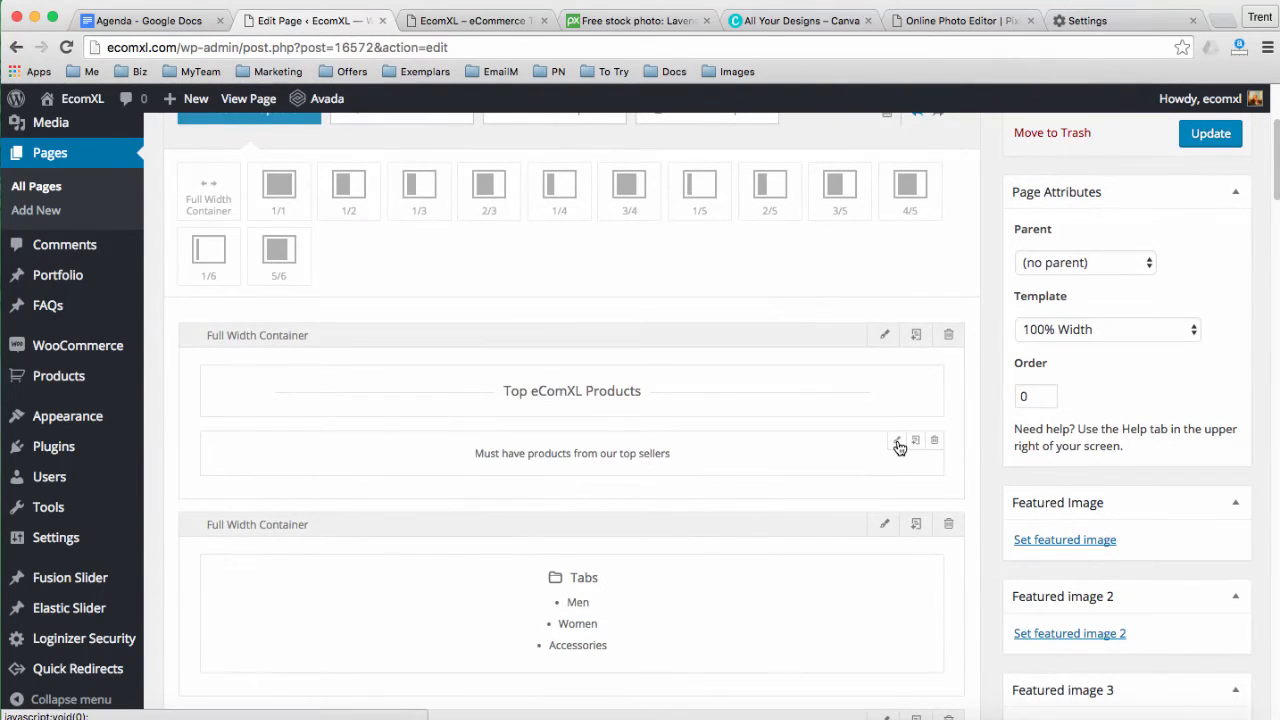
{"action": "left_click", "coordinate": [633, 455]}
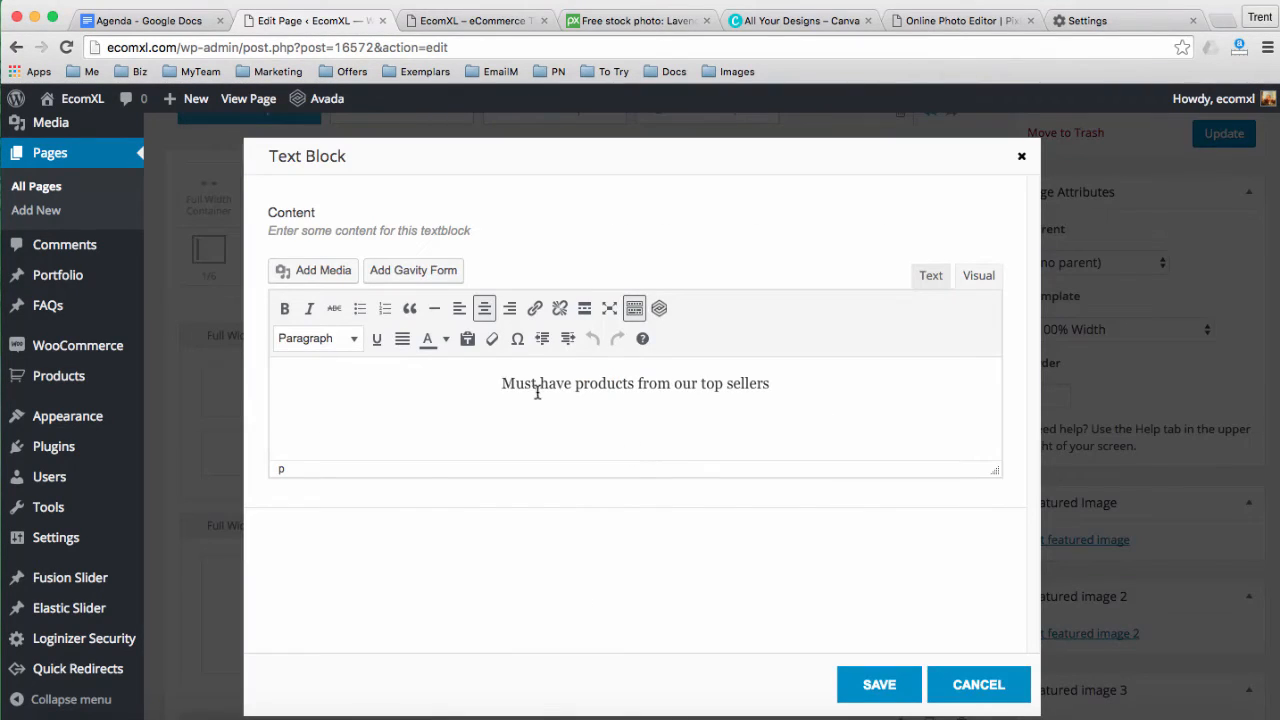
{"action": "left_click_drag", "start_coordinate": [511, 385], "coordinate": [768, 385]}
{"action": "left_click", "coordinate": [735, 386]}
{"action": "left_click", "coordinate": [880, 684]}
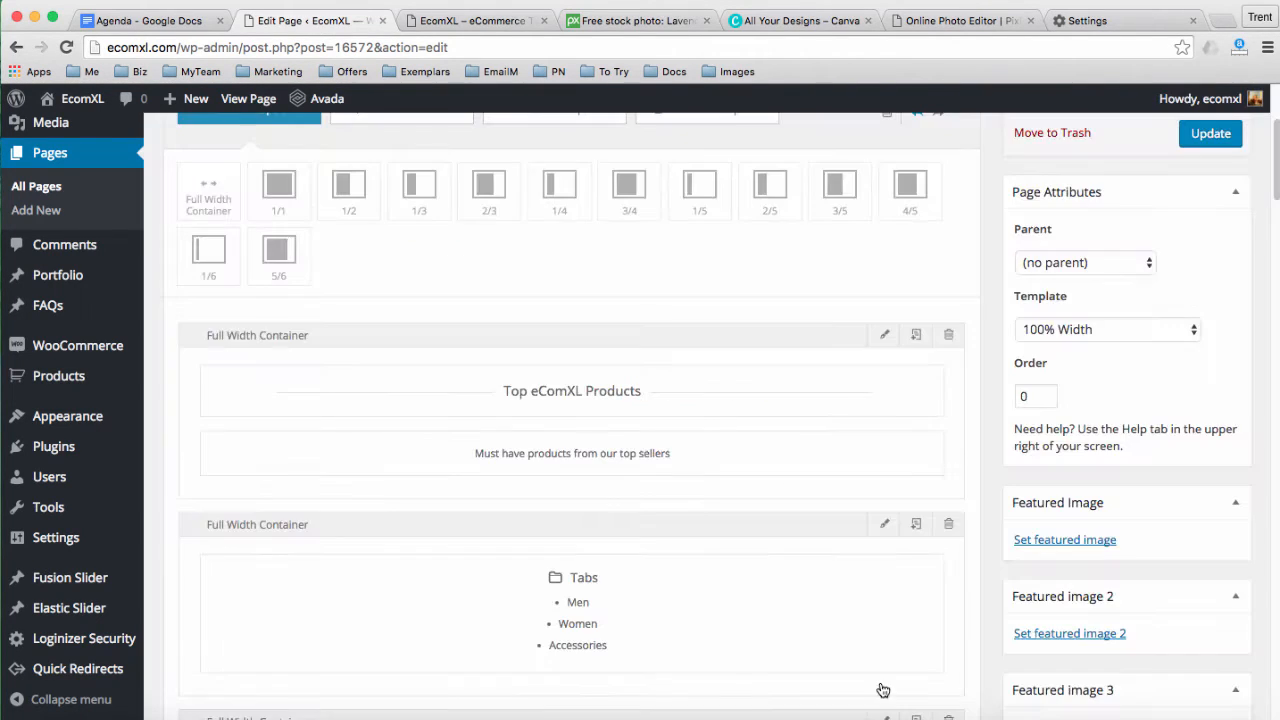
{"action": "scroll", "coordinate": [835, 584], "scroll_direction": "down", "scroll_amount": 1}
{"action": "scroll", "coordinate": [835, 584], "scroll_direction": "down", "scroll_amount": 3}
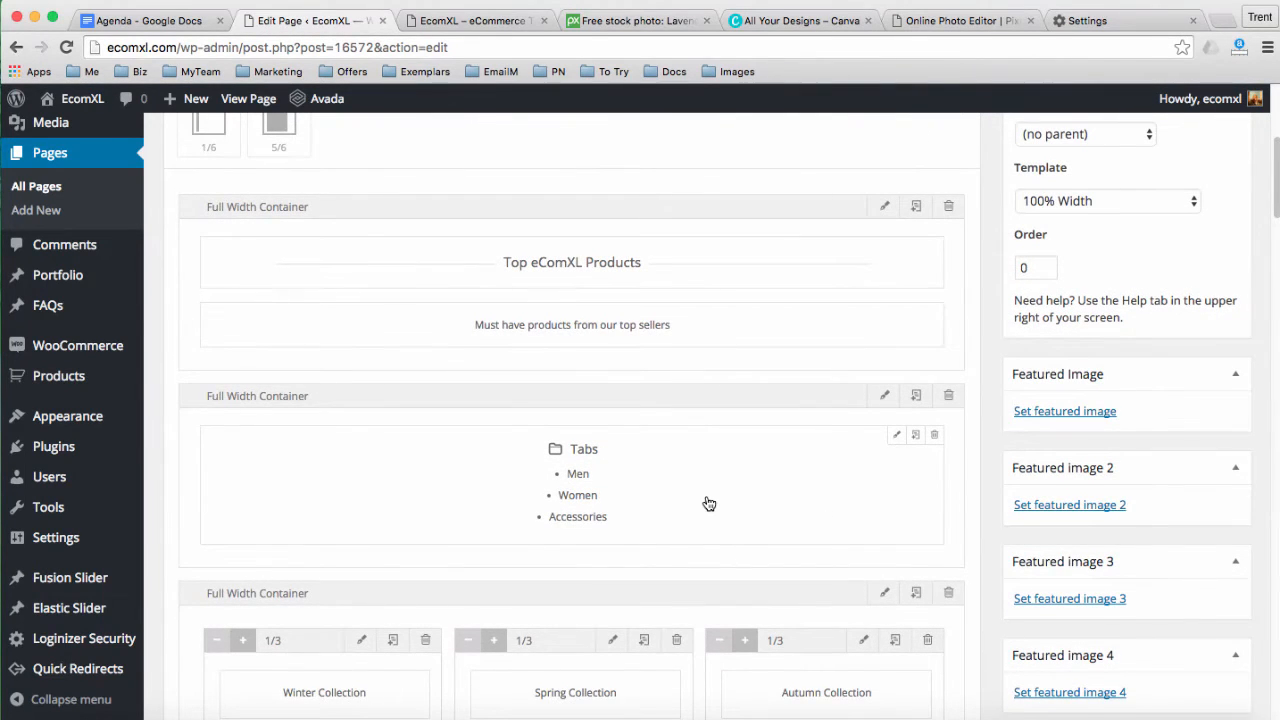
{"action": "left_click", "coordinate": [459, 28]}
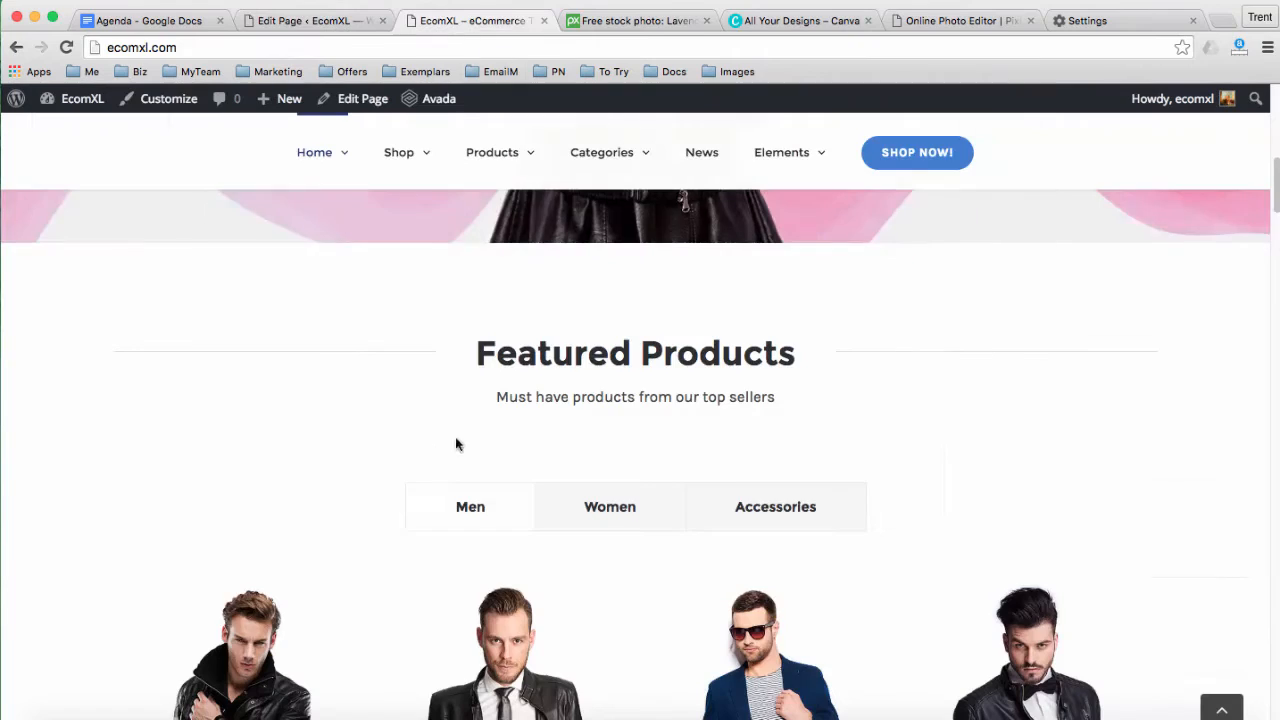
Confirm the live homepage still shows the old Featured Products heading, then return to the editor
{"action": "scroll", "coordinate": [436, 447], "scroll_direction": "down", "scroll_amount": 5}
{"action": "scroll", "coordinate": [500, 456], "scroll_direction": "up", "scroll_amount": 1}
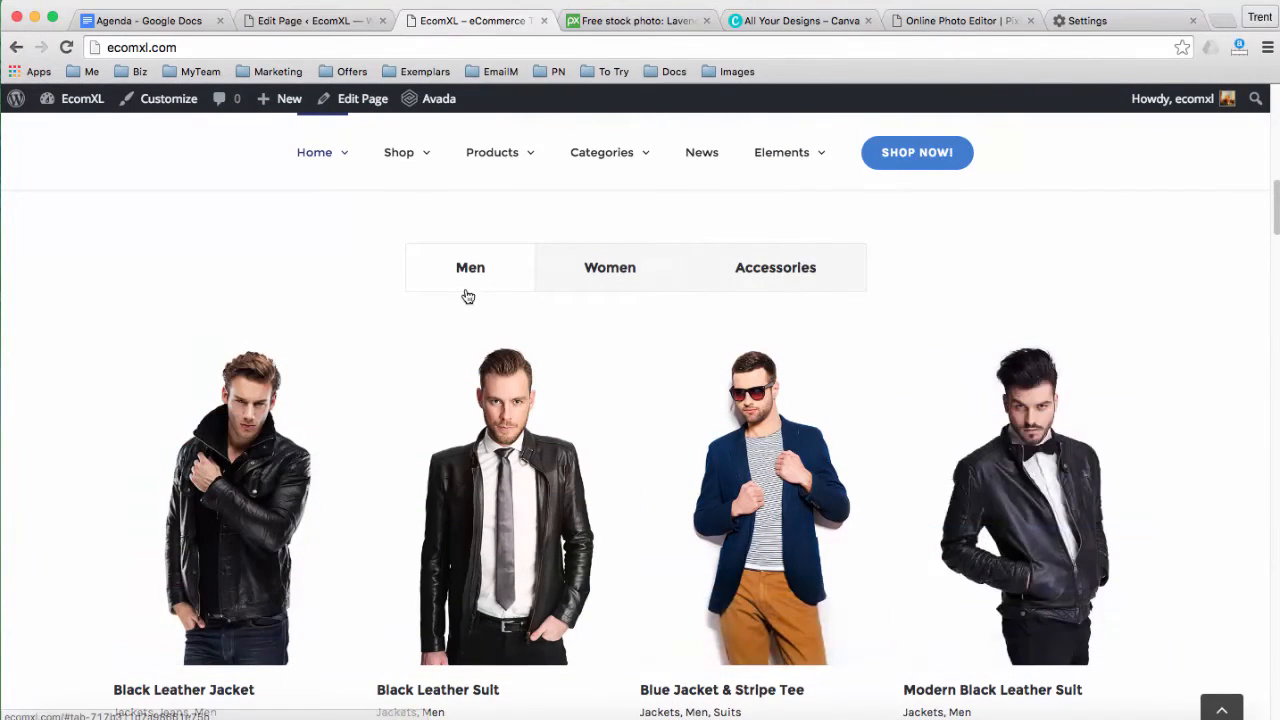
{"action": "left_click", "coordinate": [317, 25]}
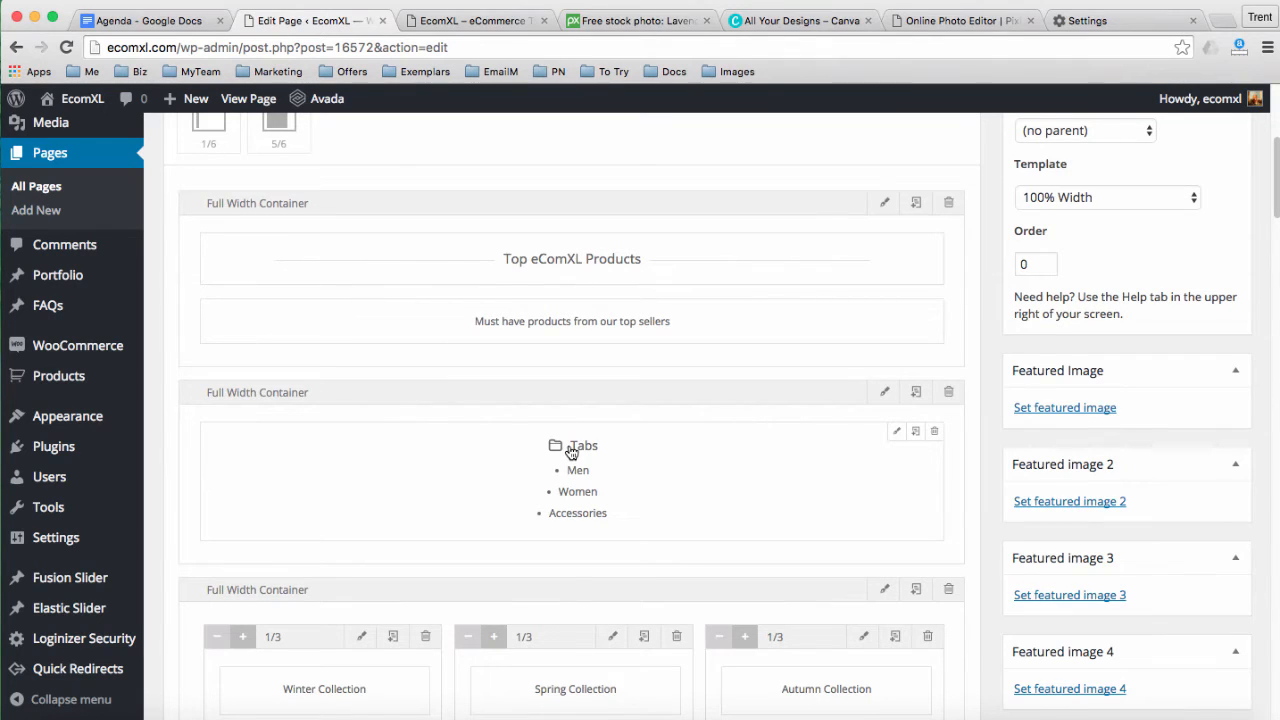
{"action": "scroll", "coordinate": [571, 452], "scroll_direction": "up", "scroll_amount": 5}
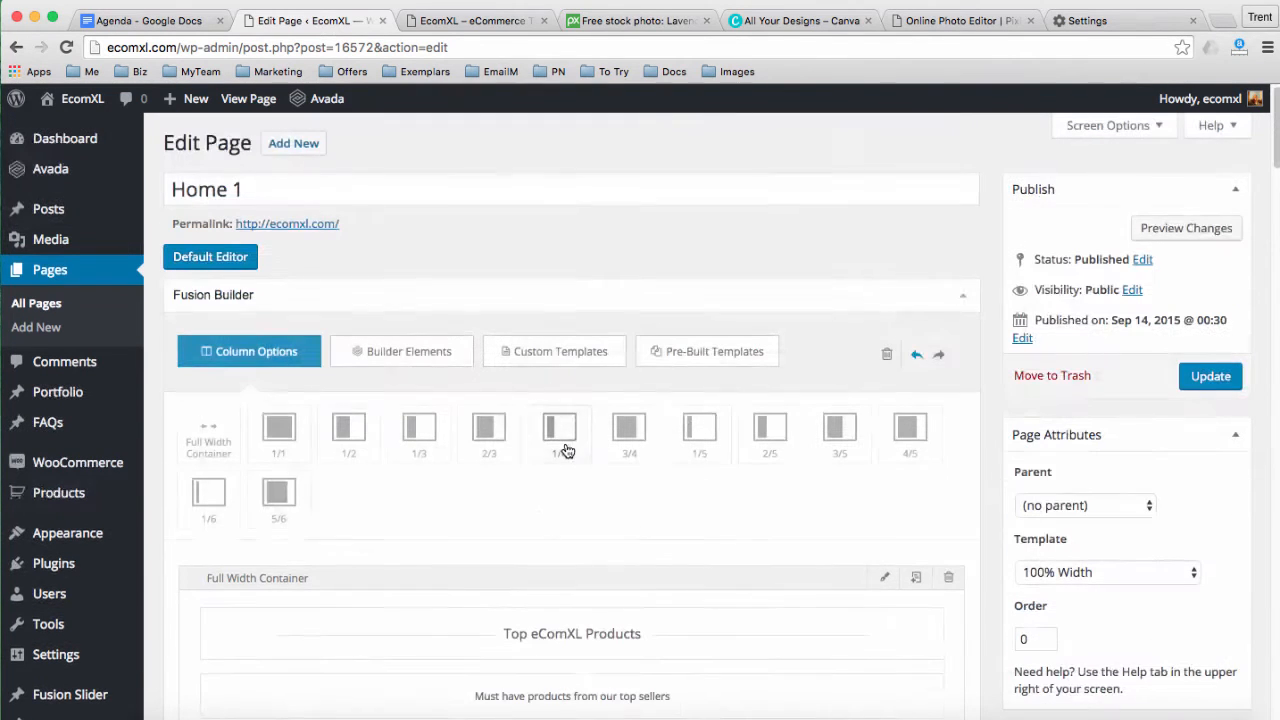
Switch the builder panel from column layouts to the Builder Elements list
{"action": "left_click", "coordinate": [403, 354]}
{"action": "scroll", "coordinate": [428, 436], "scroll_direction": "down", "scroll_amount": 2}
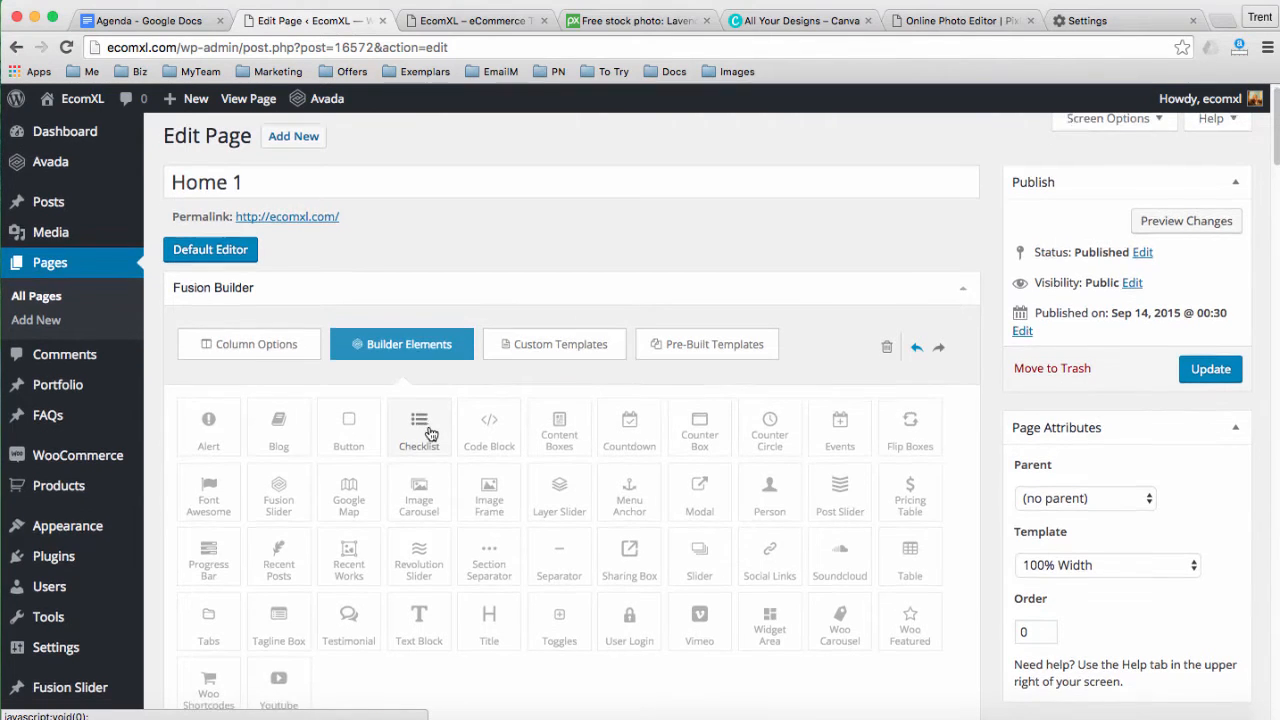
{"action": "scroll", "coordinate": [430, 433], "scroll_direction": "down", "scroll_amount": 1}
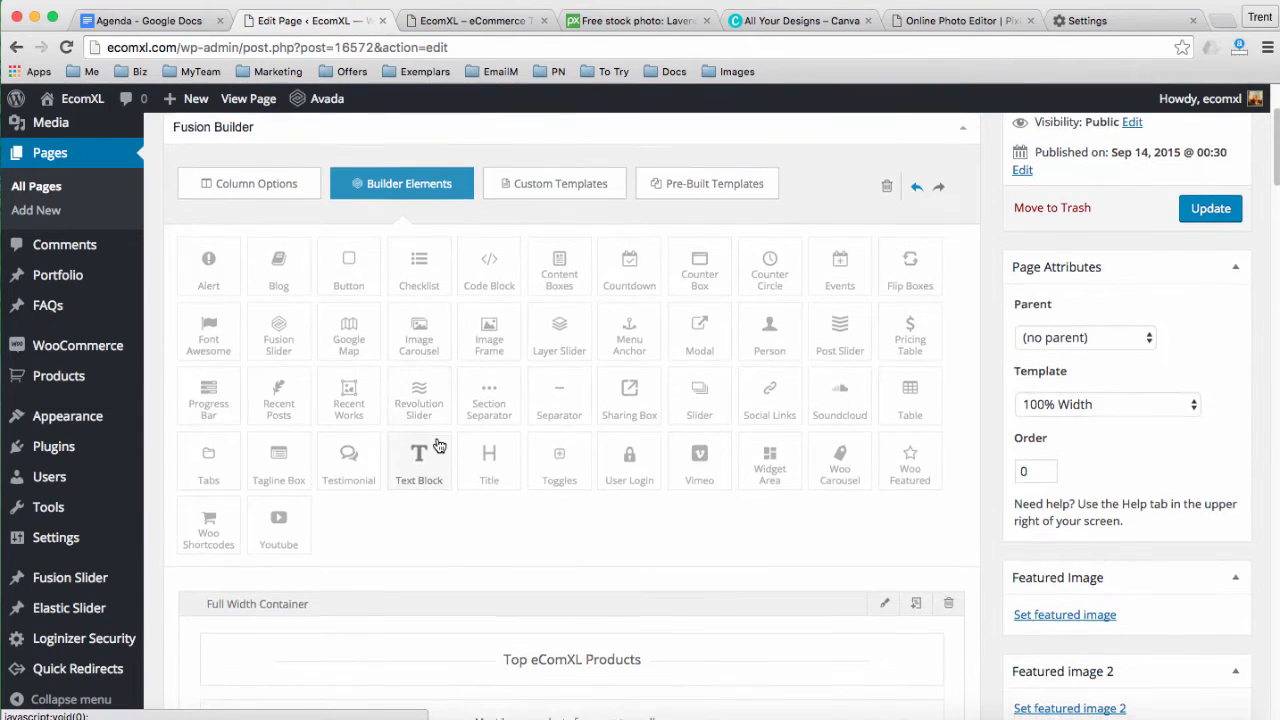
{"action": "scroll", "coordinate": [437, 408], "scroll_direction": "down", "scroll_amount": 2}
{"action": "scroll", "coordinate": [440, 408], "scroll_direction": "down", "scroll_amount": 3}
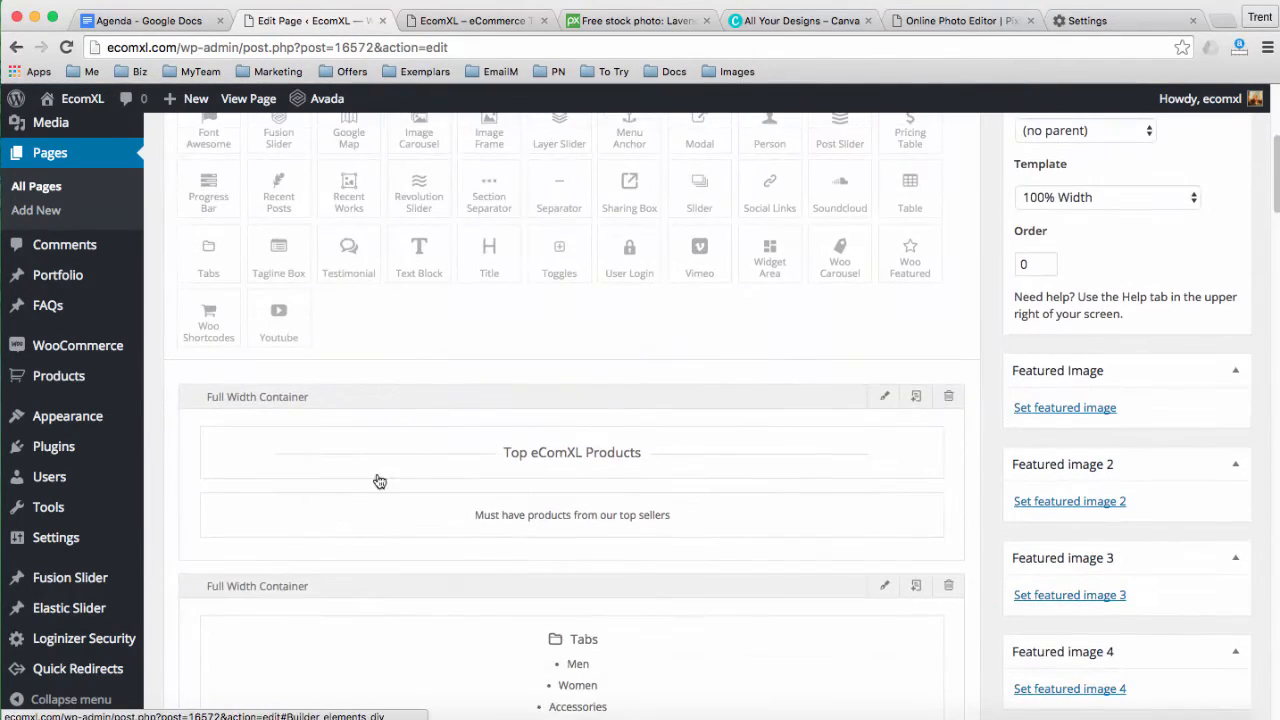
{"action": "scroll", "coordinate": [310, 607], "scroll_direction": "down", "scroll_amount": 1}
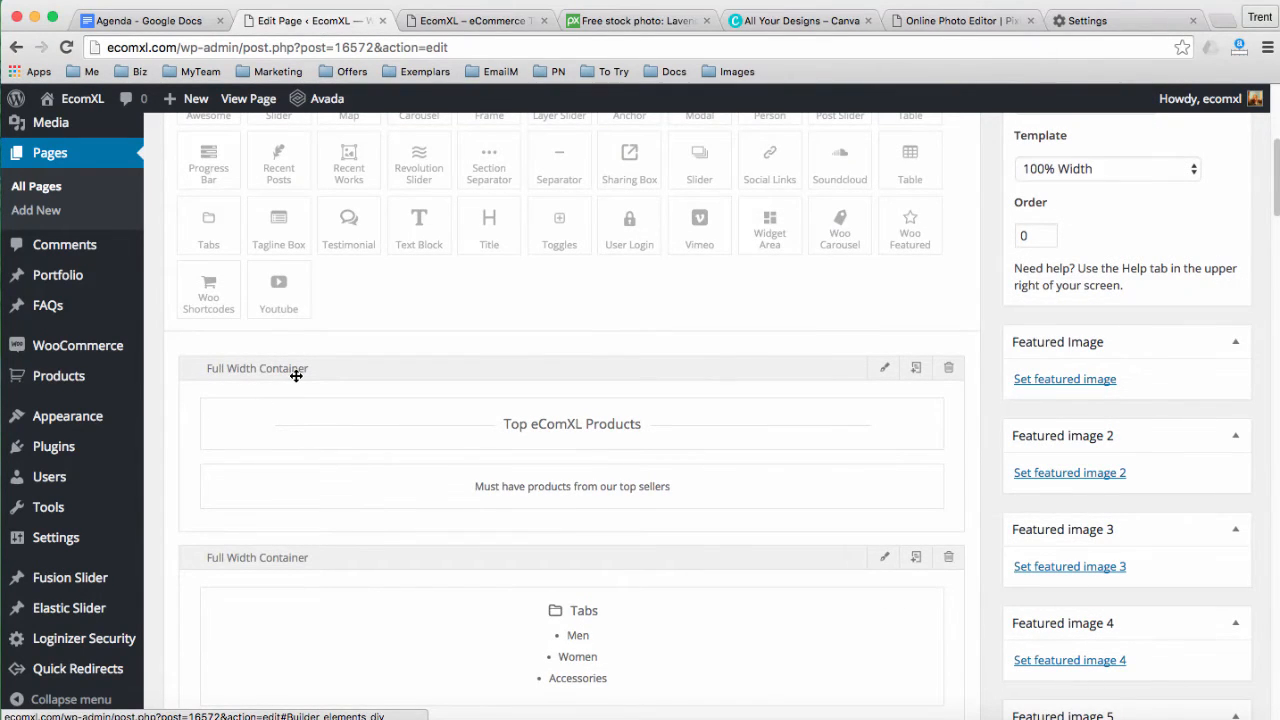
{"action": "mouse_move", "coordinate": [220, 368]}
{"action": "left_mouse_down"}
{"action": "mouse_move", "coordinate": [217, 383]}
{"action": "mouse_move", "coordinate": [213, 371]}
{"action": "left_mouse_up"}
Add a test Text Block to the first Full Width Container, then delete it
{"action": "left_click_drag", "start_coordinate": [417, 230], "coordinate": [431, 403]}
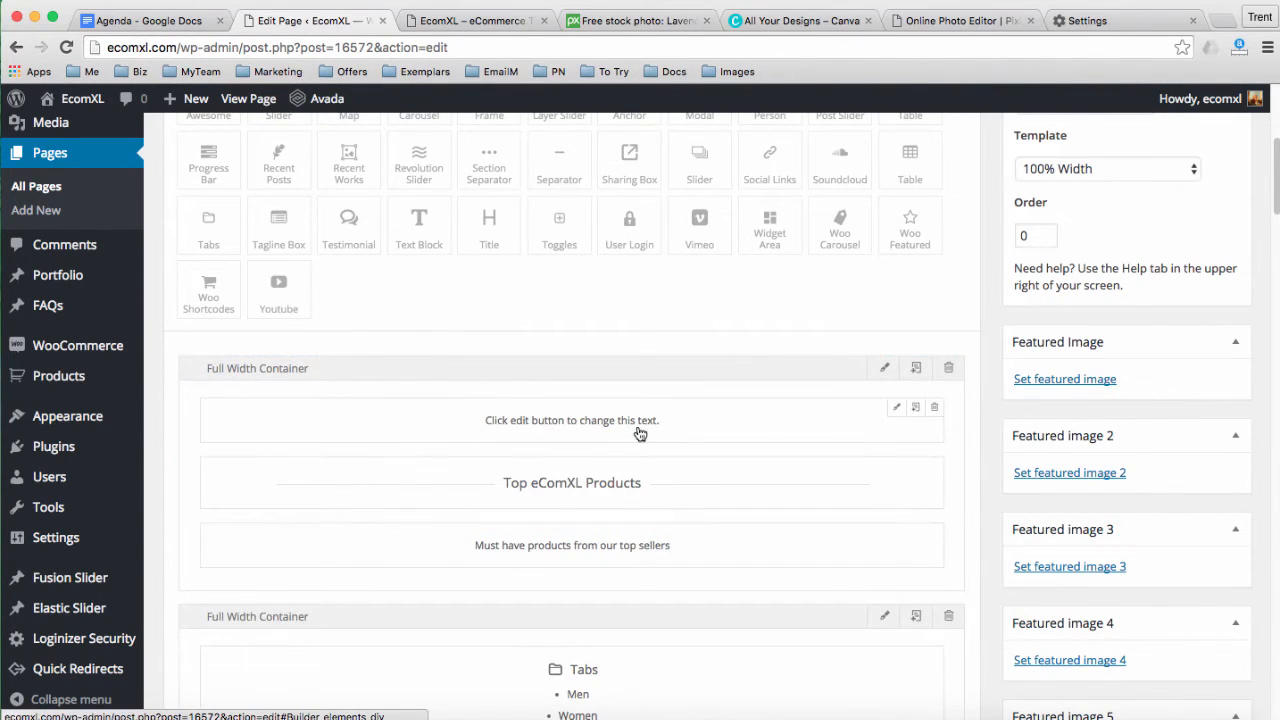
{"action": "left_click", "coordinate": [936, 412]}
{"action": "scroll", "coordinate": [577, 449], "scroll_direction": "down", "scroll_amount": 1}
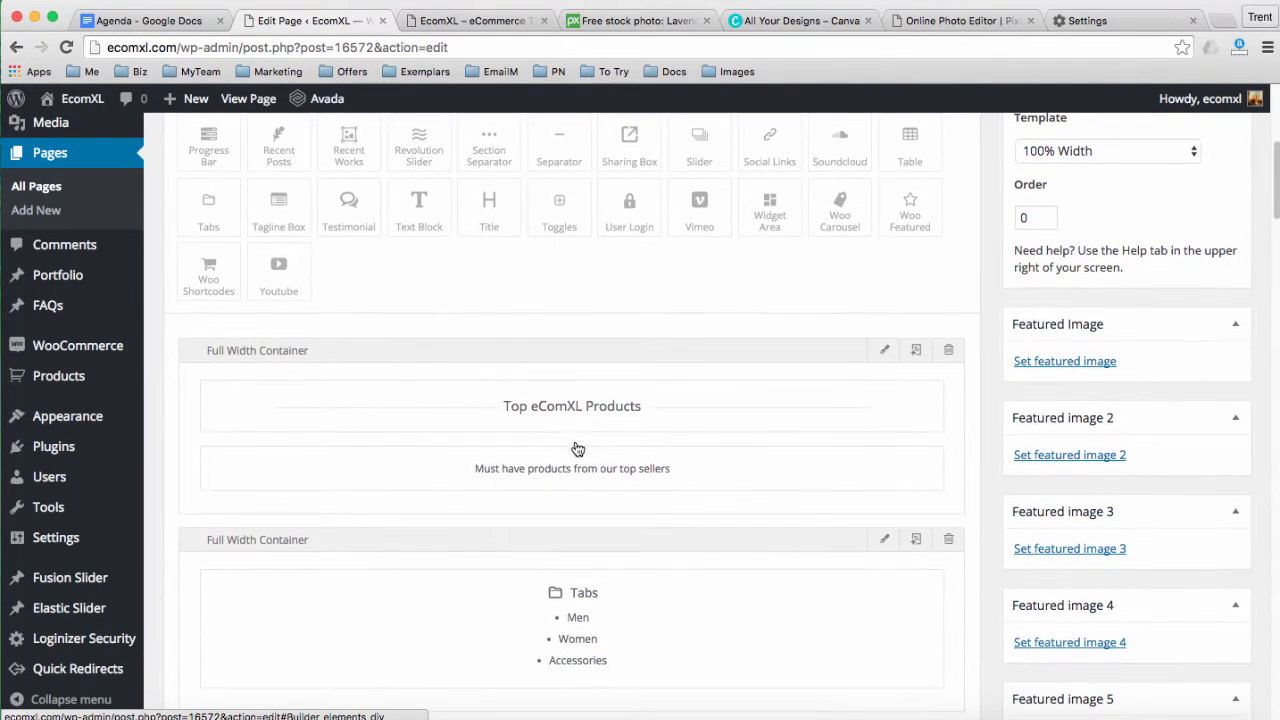
{"action": "scroll", "coordinate": [577, 449], "scroll_direction": "down", "scroll_amount": 5}
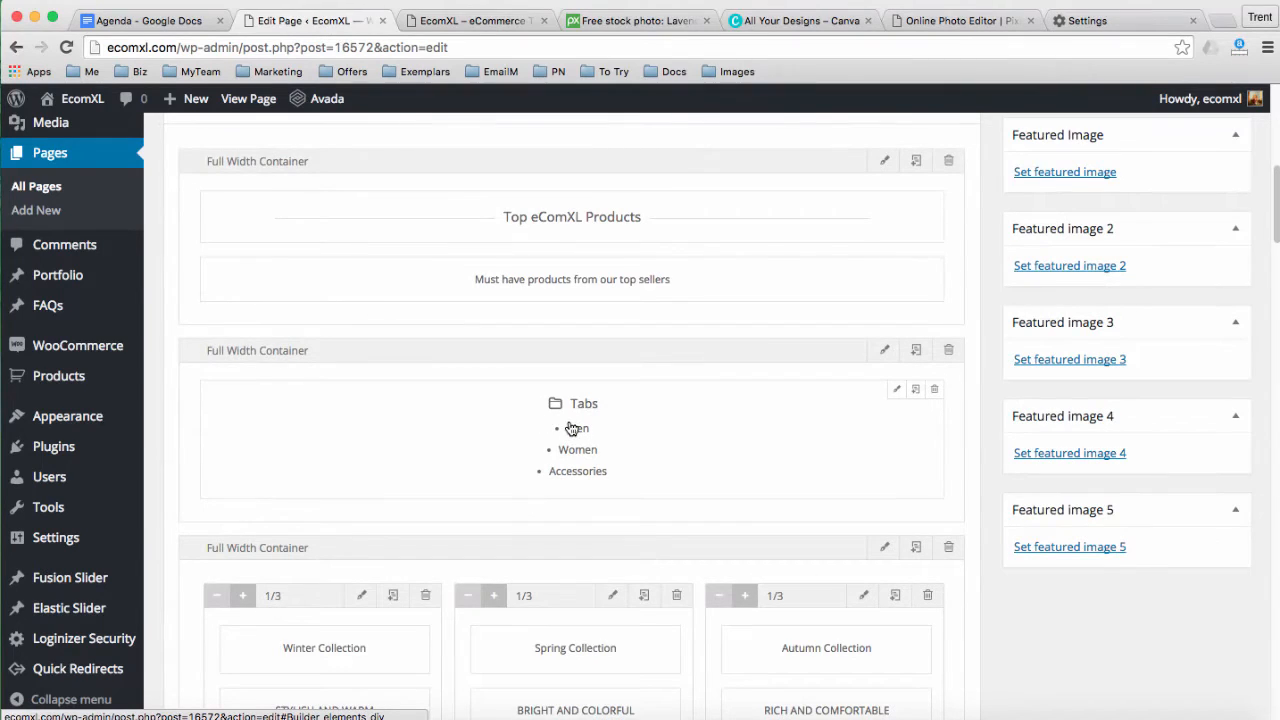
Review the live storefront's Men/Women/Accessories product tabs, then return to the Home 1 editor
{"action": "left_click", "coordinate": [455, 22]}
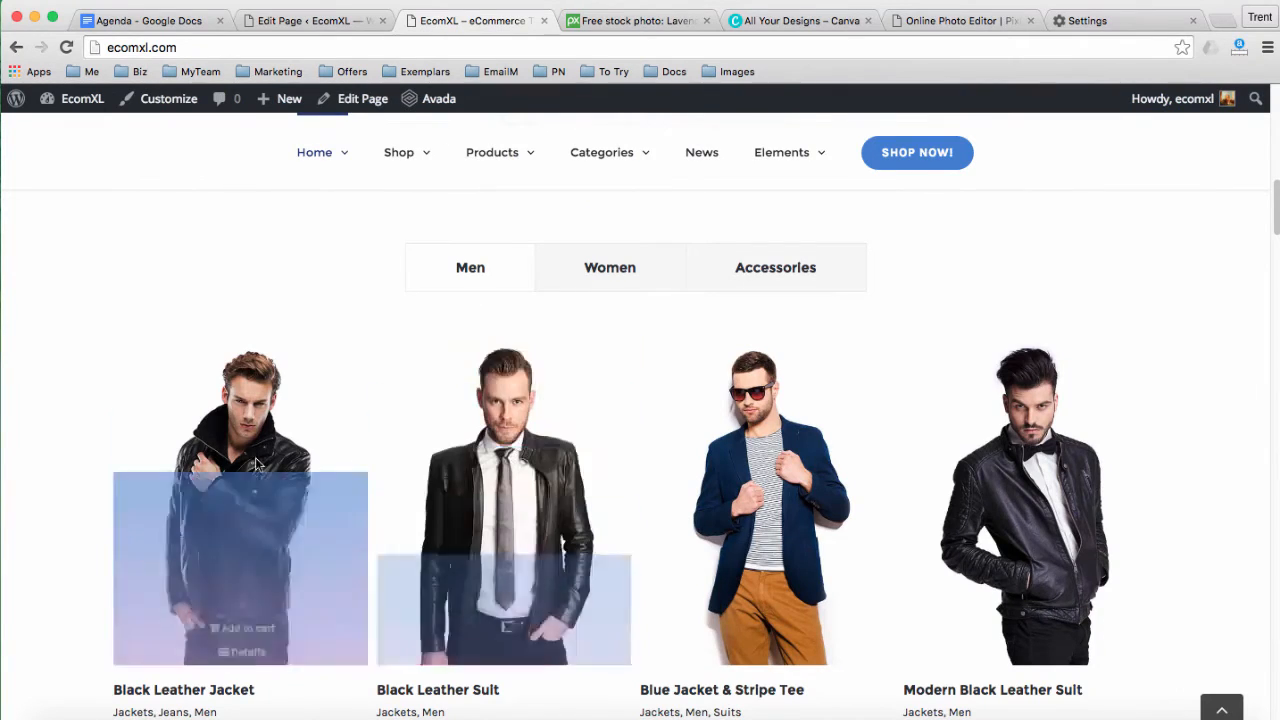
{"action": "scroll", "coordinate": [309, 369], "scroll_direction": "up", "scroll_amount": 3}
{"action": "scroll", "coordinate": [345, 376], "scroll_direction": "up", "scroll_amount": 2}
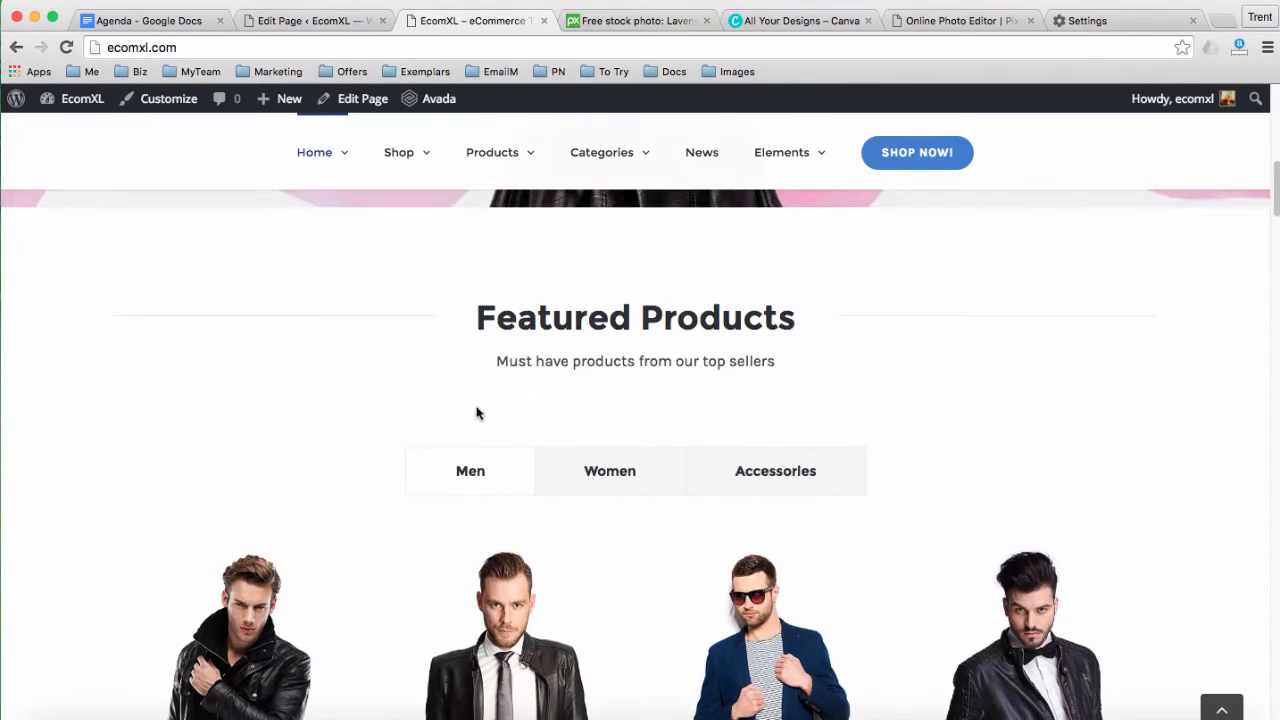
{"action": "left_click_drag", "start_coordinate": [183, 257], "coordinate": [866, 378]}
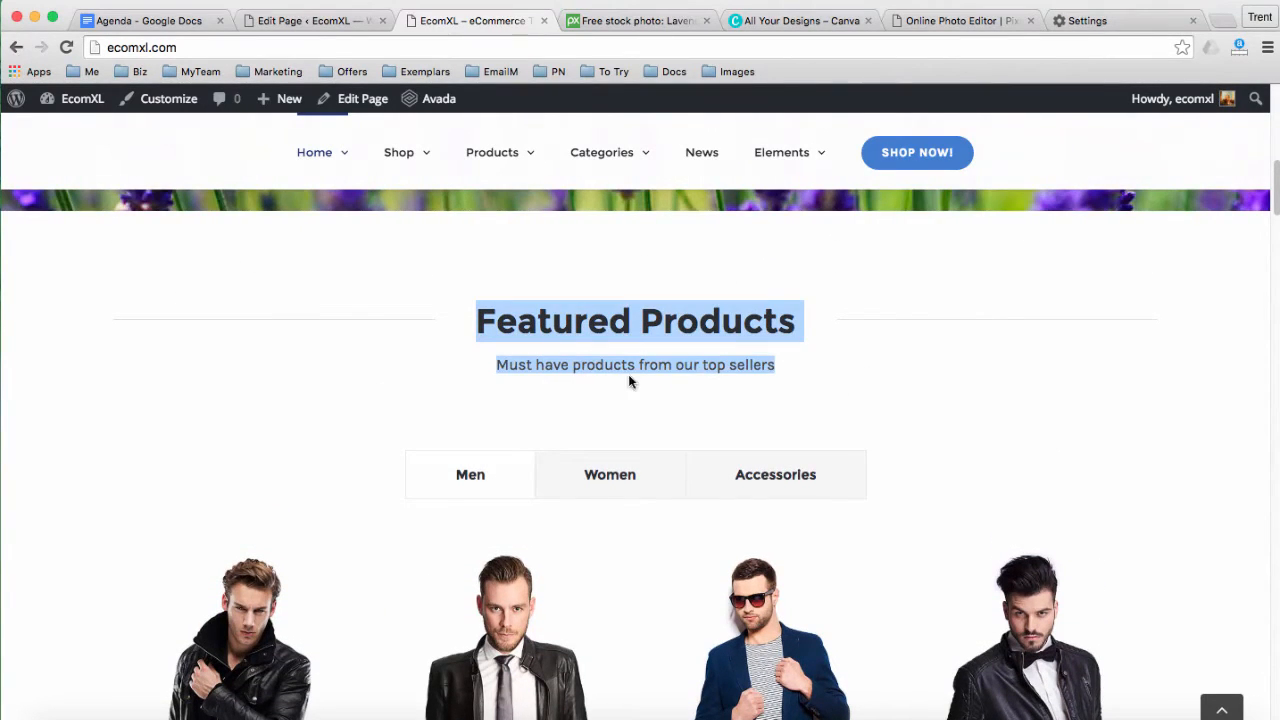
{"action": "scroll", "coordinate": [557, 363], "scroll_direction": "down", "scroll_amount": 2}
{"action": "scroll", "coordinate": [190, 340], "scroll_direction": "down", "scroll_amount": 3}
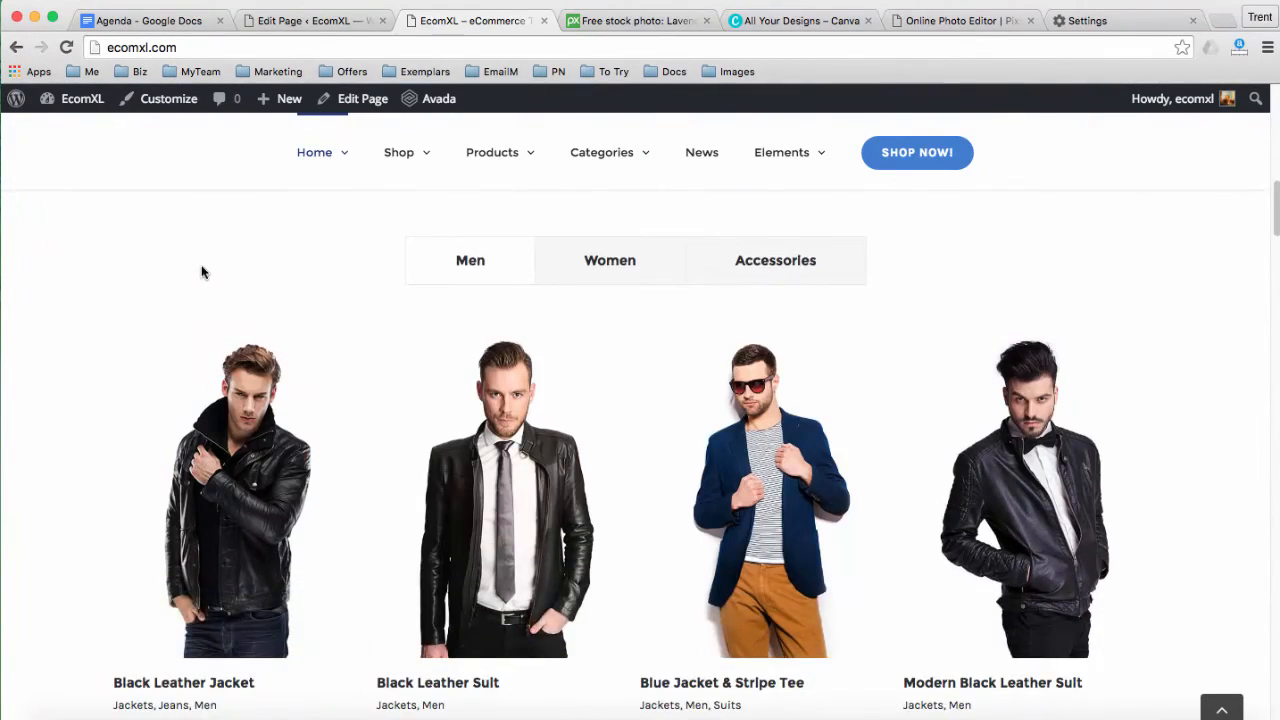
{"action": "left_click_drag", "start_coordinate": [200, 275], "coordinate": [1148, 566]}
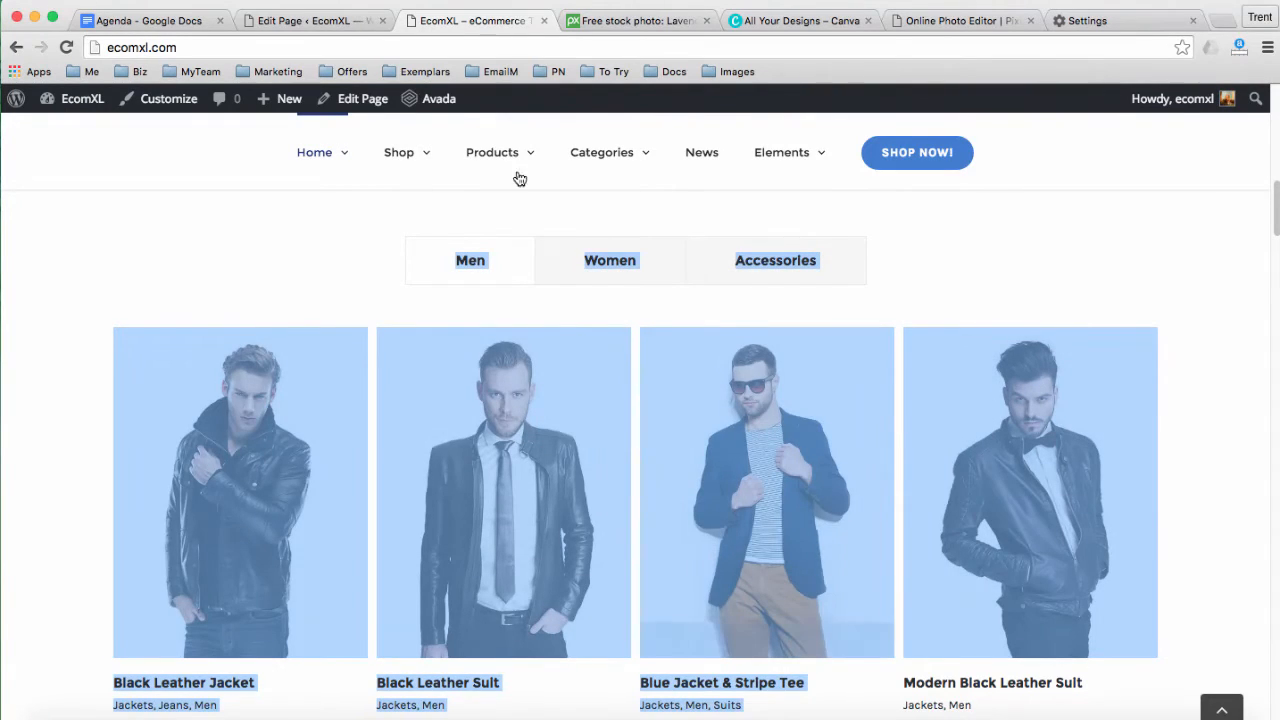
{"action": "left_click", "coordinate": [314, 22]}
{"action": "scroll", "coordinate": [622, 430], "scroll_direction": "down", "scroll_amount": 1}
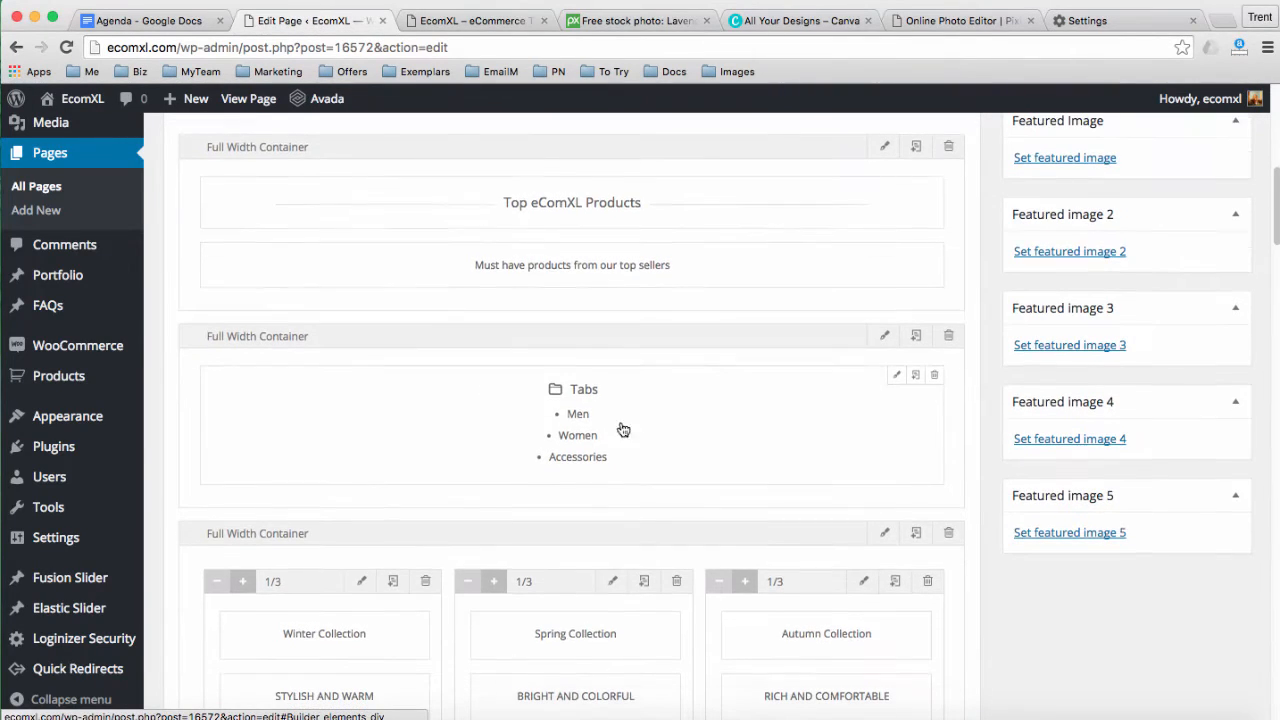
In the Tabs element settings, rename the first tab from Men to Herbs
{"action": "left_click", "coordinate": [894, 377]}
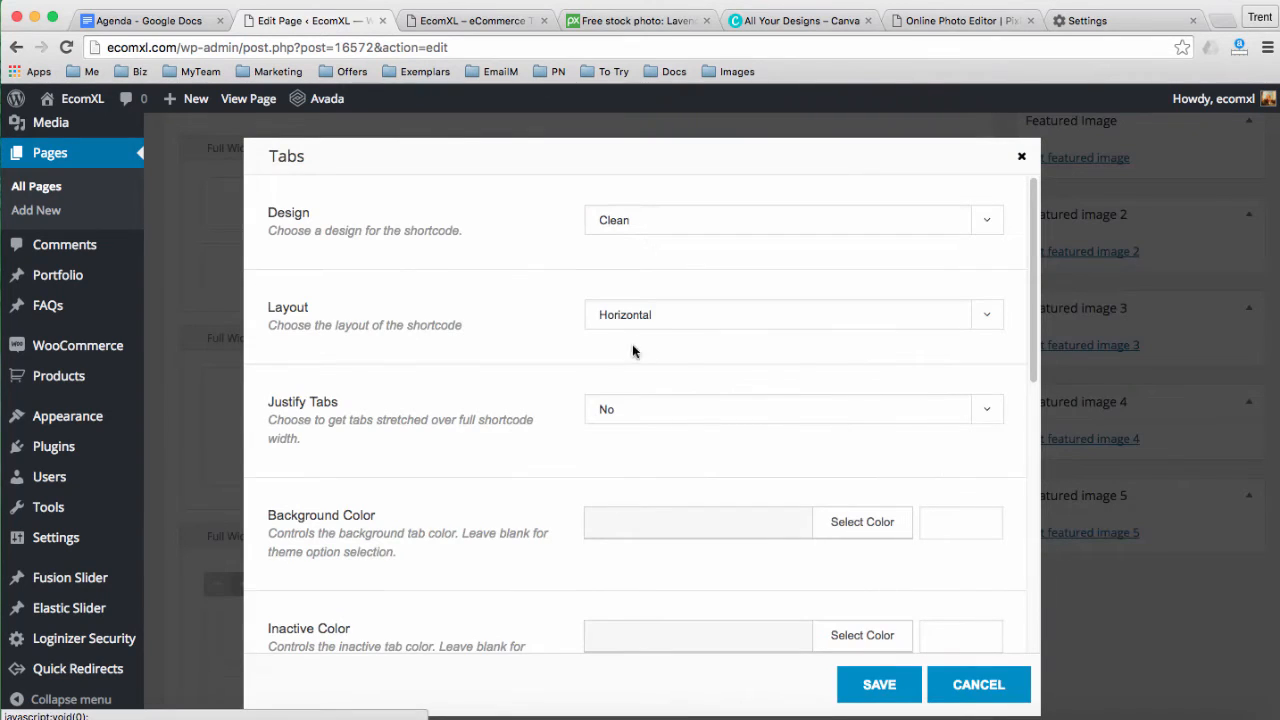
{"action": "scroll", "coordinate": [480, 297], "scroll_direction": "down", "scroll_amount": 2}
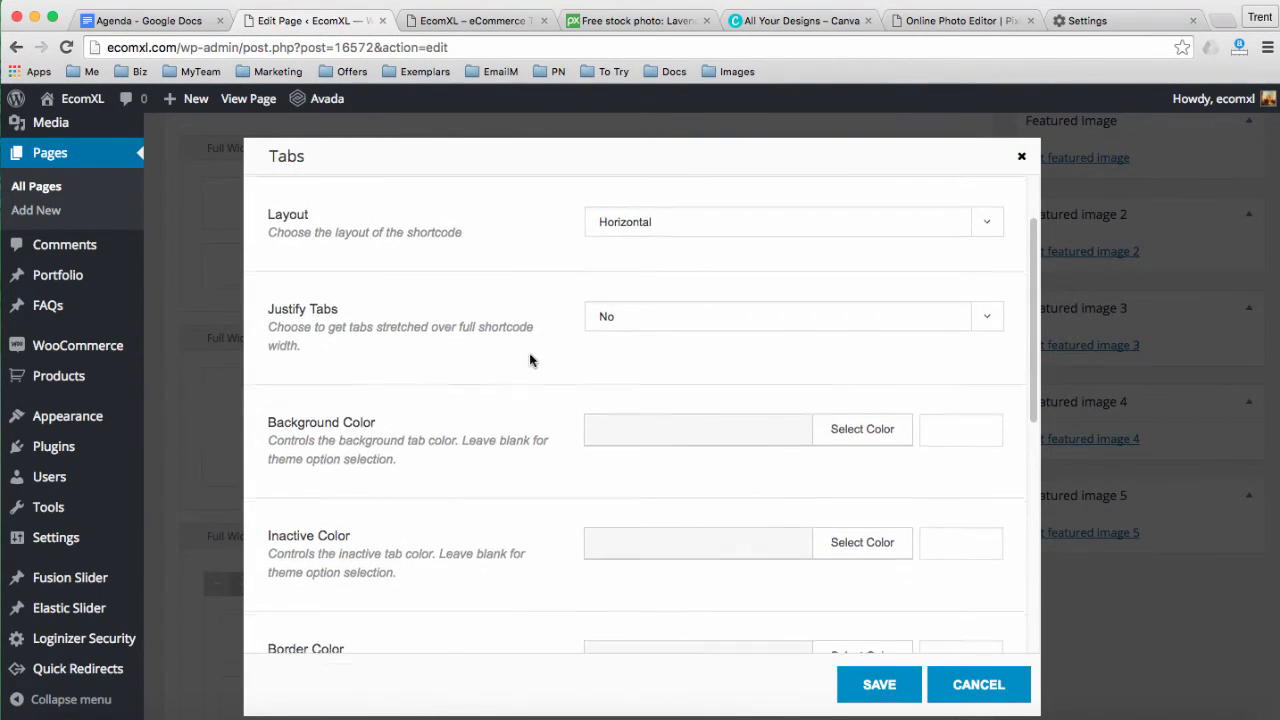
{"action": "scroll", "coordinate": [507, 371], "scroll_direction": "down", "scroll_amount": 5}
{"action": "scroll", "coordinate": [484, 413], "scroll_direction": "down", "scroll_amount": 5}
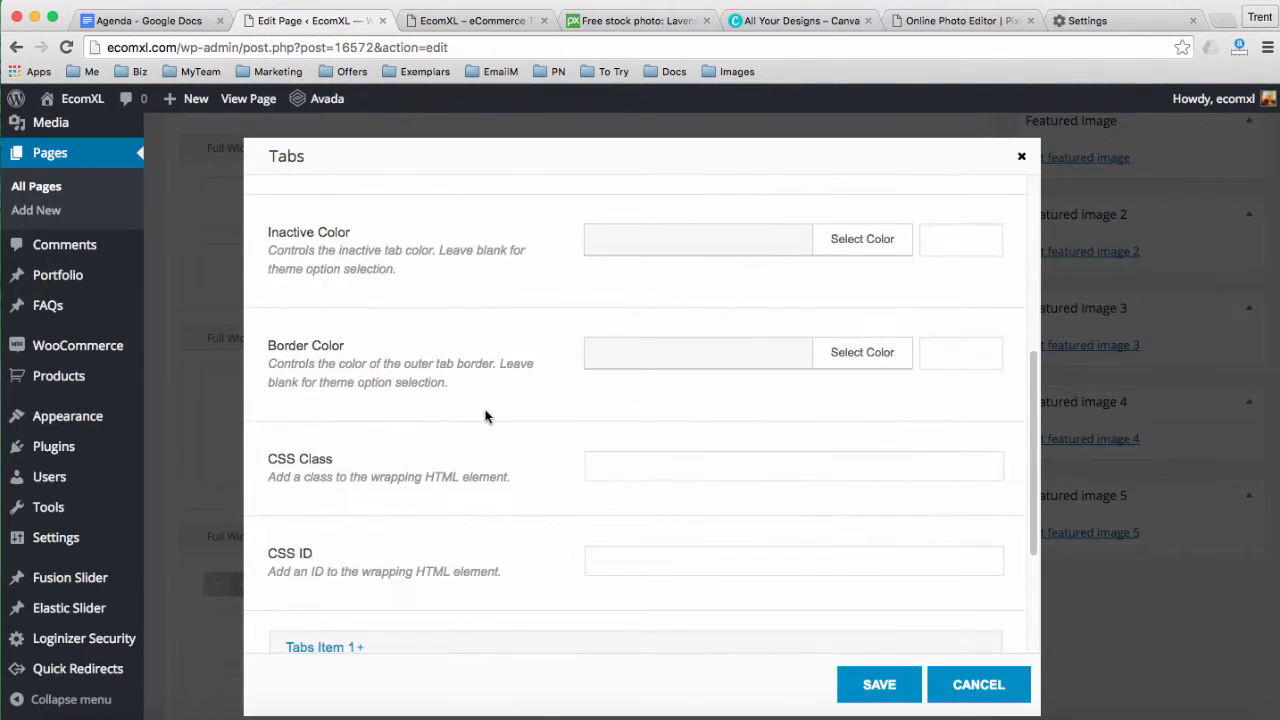
{"action": "left_click", "coordinate": [380, 456]}
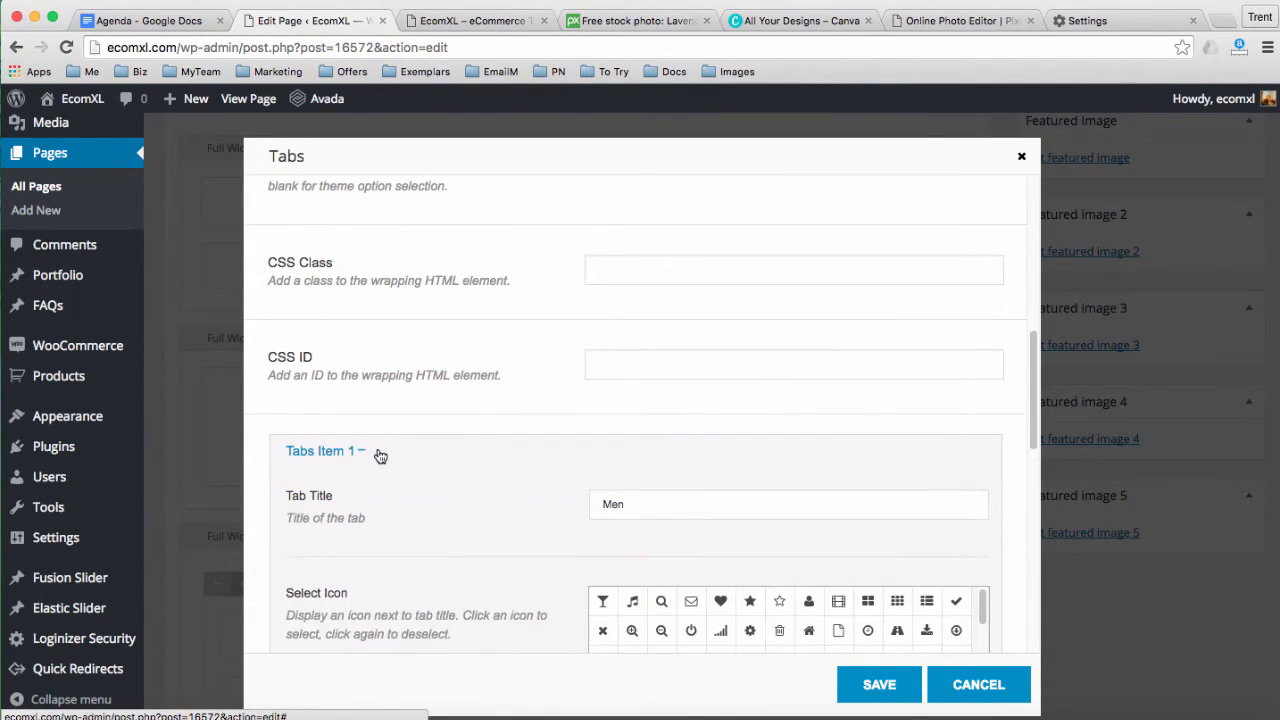
{"action": "scroll", "coordinate": [449, 457], "scroll_direction": "down", "scroll_amount": 3}
{"action": "left_click_drag", "start_coordinate": [639, 356], "coordinate": [566, 356]}
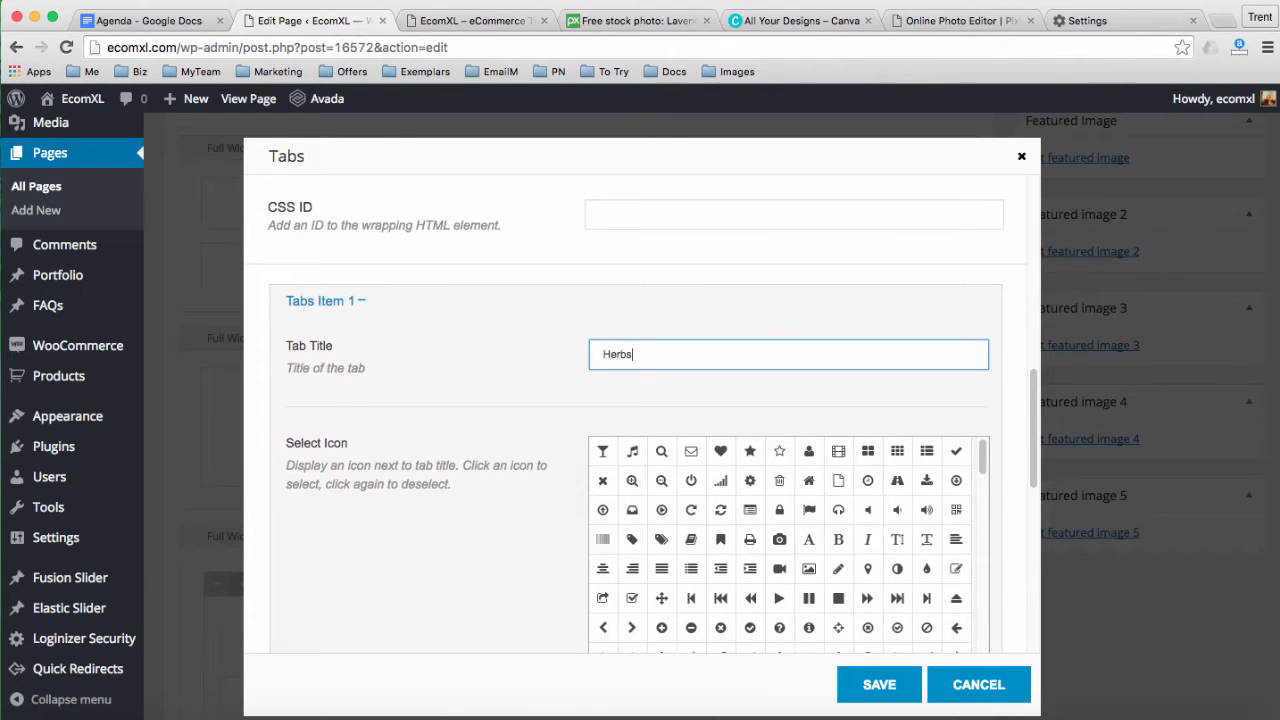
{"action": "type", "text": "Herbs"}
{"action": "scroll", "coordinate": [524, 407], "scroll_direction": "down", "scroll_amount": 8}
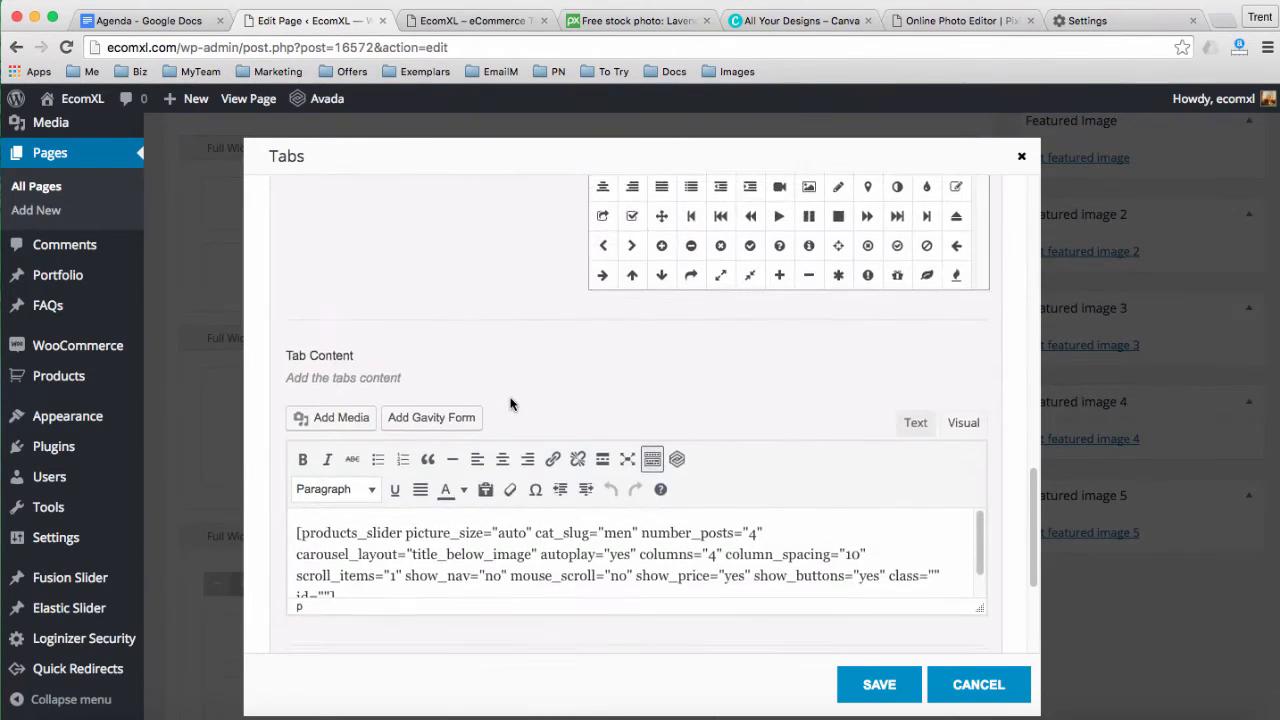
{"action": "left_click_drag", "start_coordinate": [981, 544], "coordinate": [986, 597]}
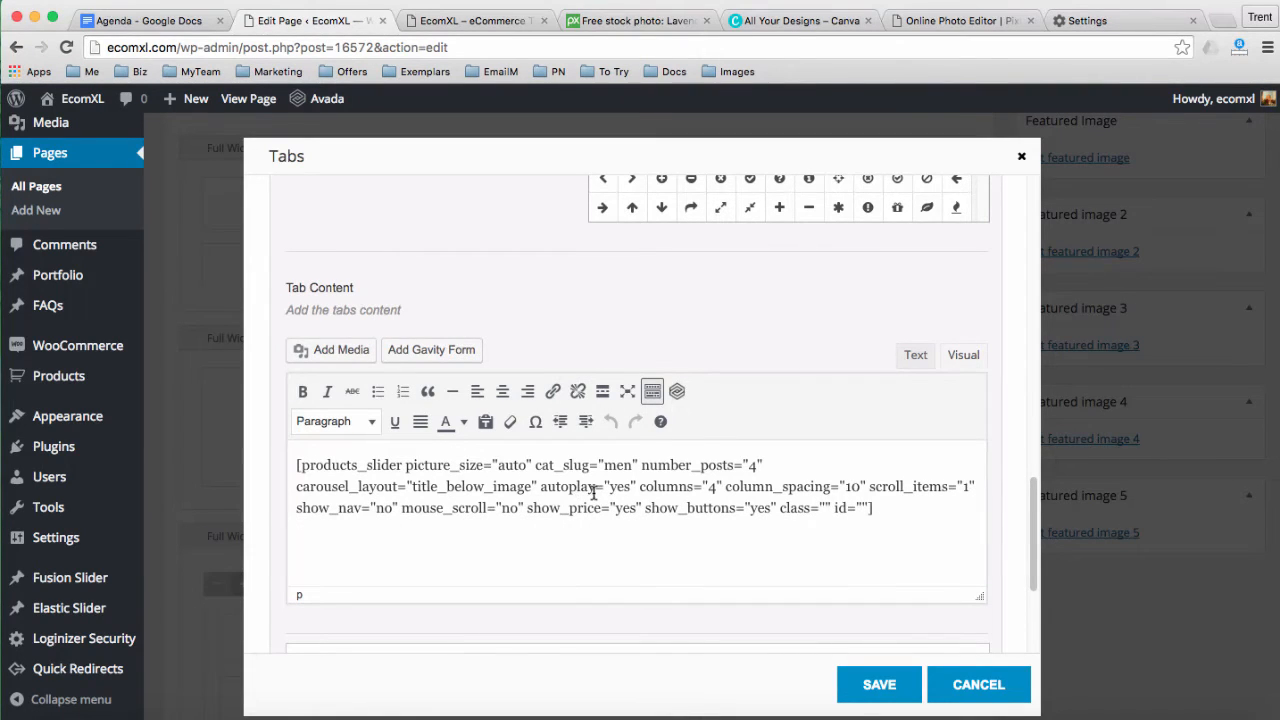
{"action": "scroll", "coordinate": [613, 600], "scroll_direction": "down", "scroll_amount": 3}
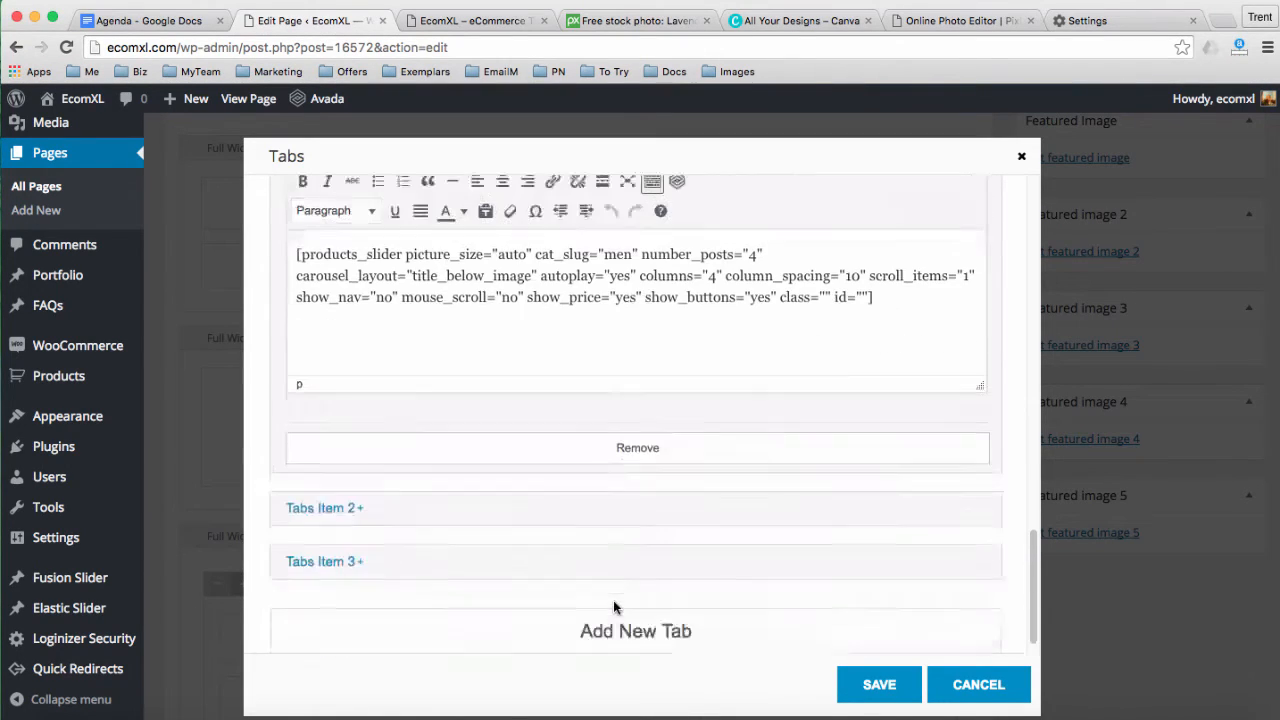
Rename the second and third tabs to Supplements and Essential Oils, then save
{"action": "left_click", "coordinate": [330, 508]}
{"action": "scroll", "coordinate": [372, 512], "scroll_direction": "down", "scroll_amount": 3}
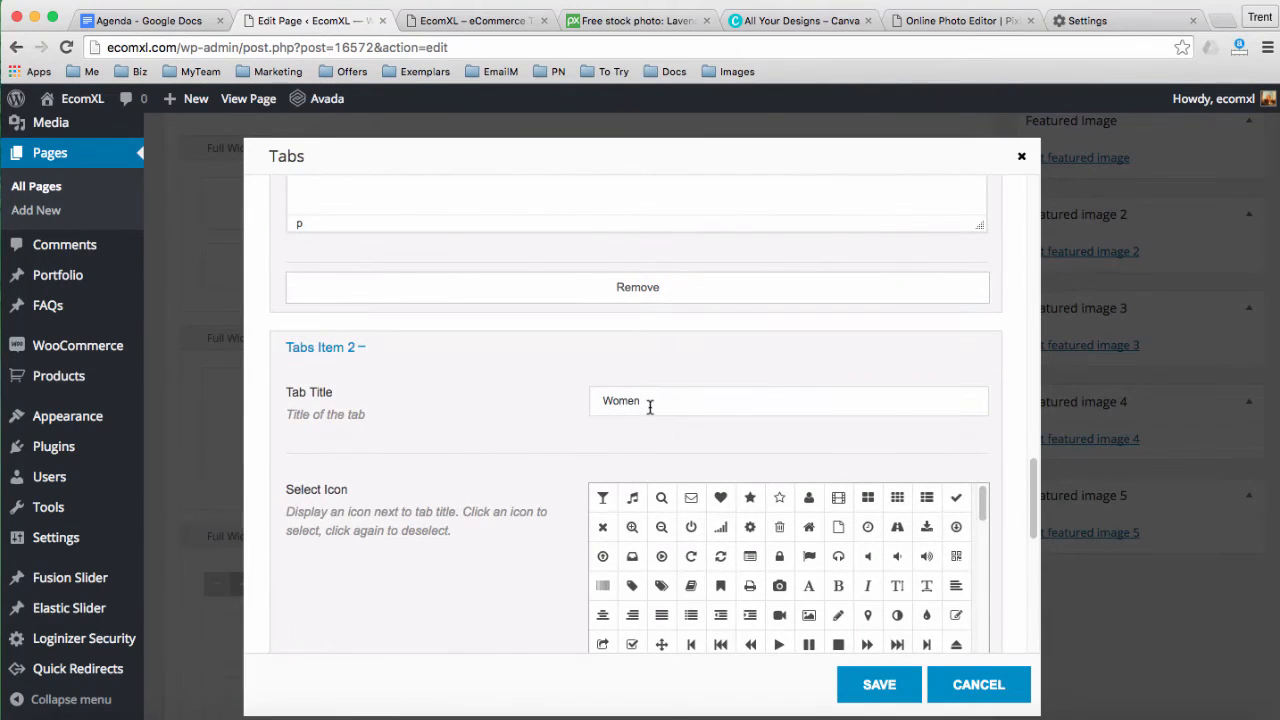
{"action": "left_click_drag", "start_coordinate": [651, 405], "coordinate": [559, 408]}
{"action": "type", "text": "Supple"}
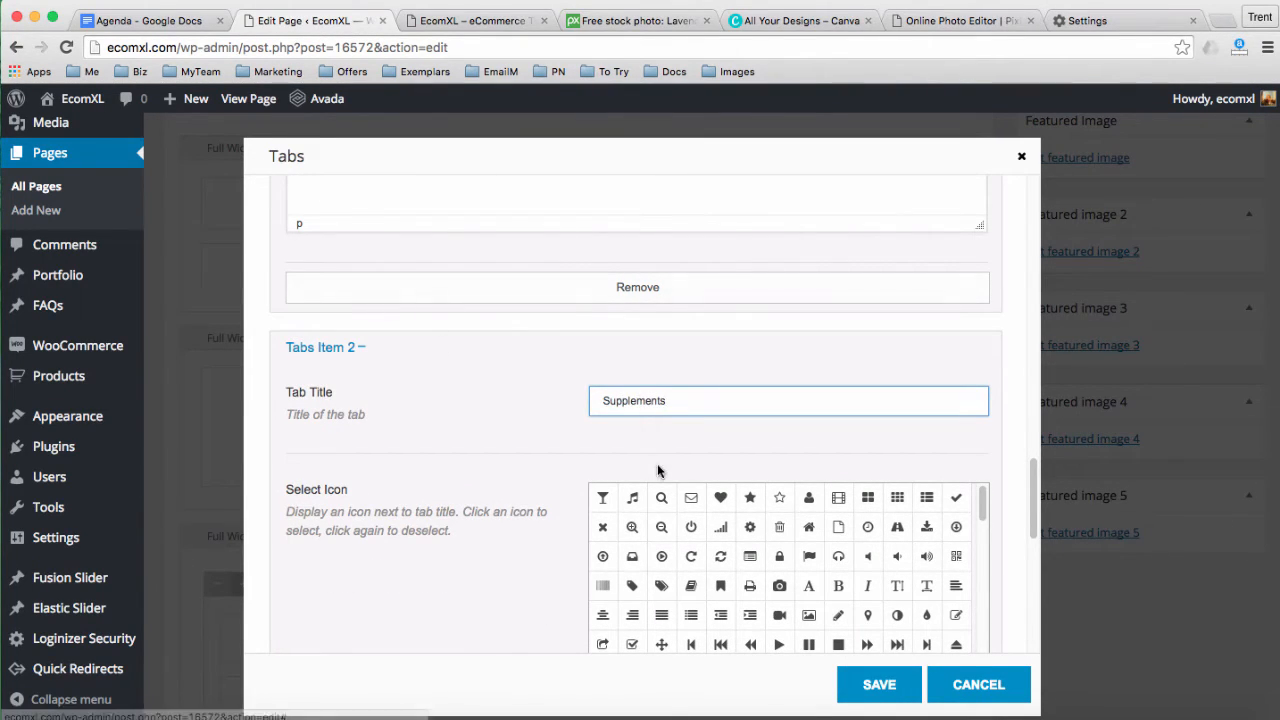
{"action": "scroll", "coordinate": [654, 471], "scroll_direction": "down", "scroll_amount": 5}
{"action": "scroll", "coordinate": [556, 538], "scroll_direction": "down", "scroll_amount": 2}
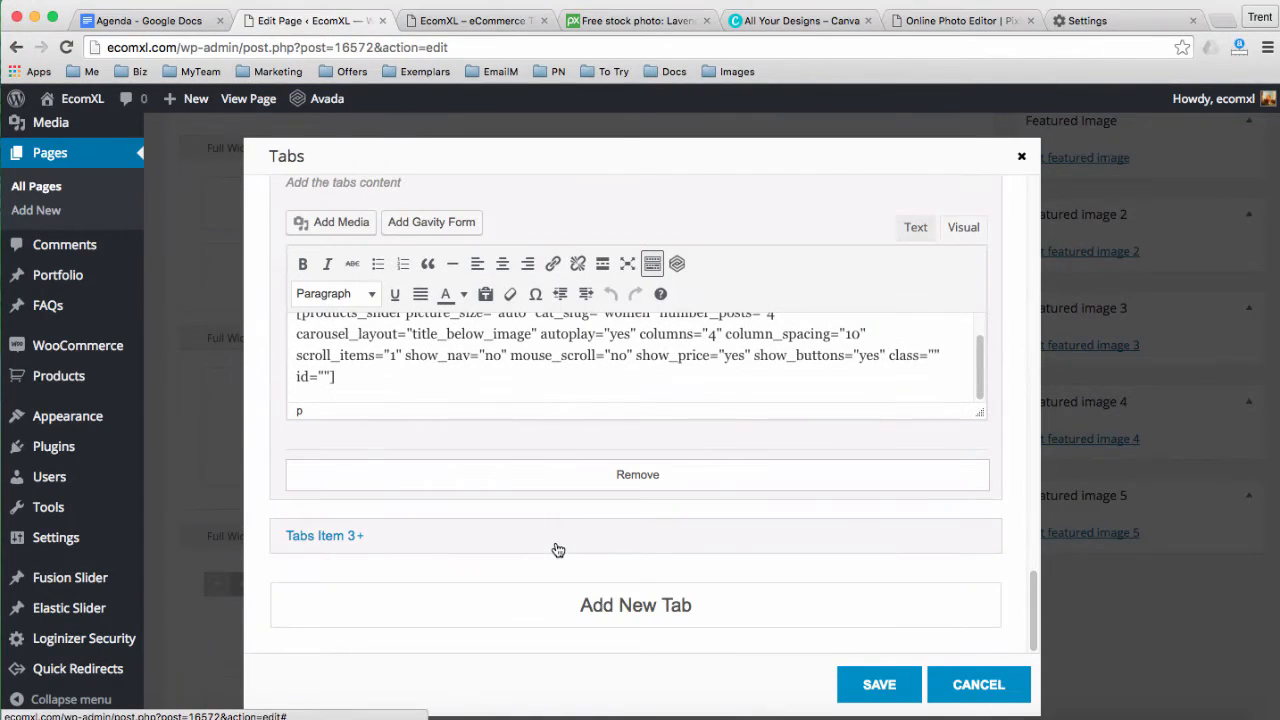
{"action": "left_click", "coordinate": [420, 544]}
{"action": "scroll", "coordinate": [480, 540], "scroll_direction": "down", "scroll_amount": 7}
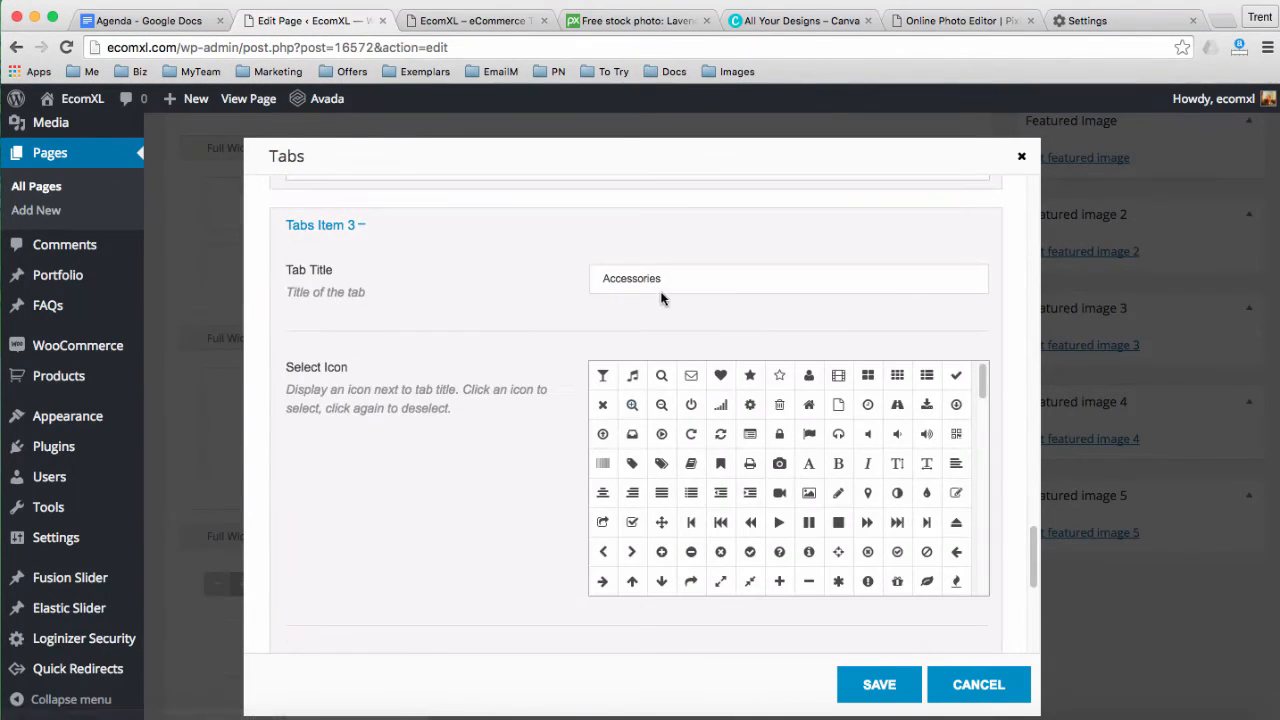
{"action": "left_click_drag", "start_coordinate": [665, 283], "coordinate": [556, 278]}
{"action": "type", "text": "Essential Oils"}
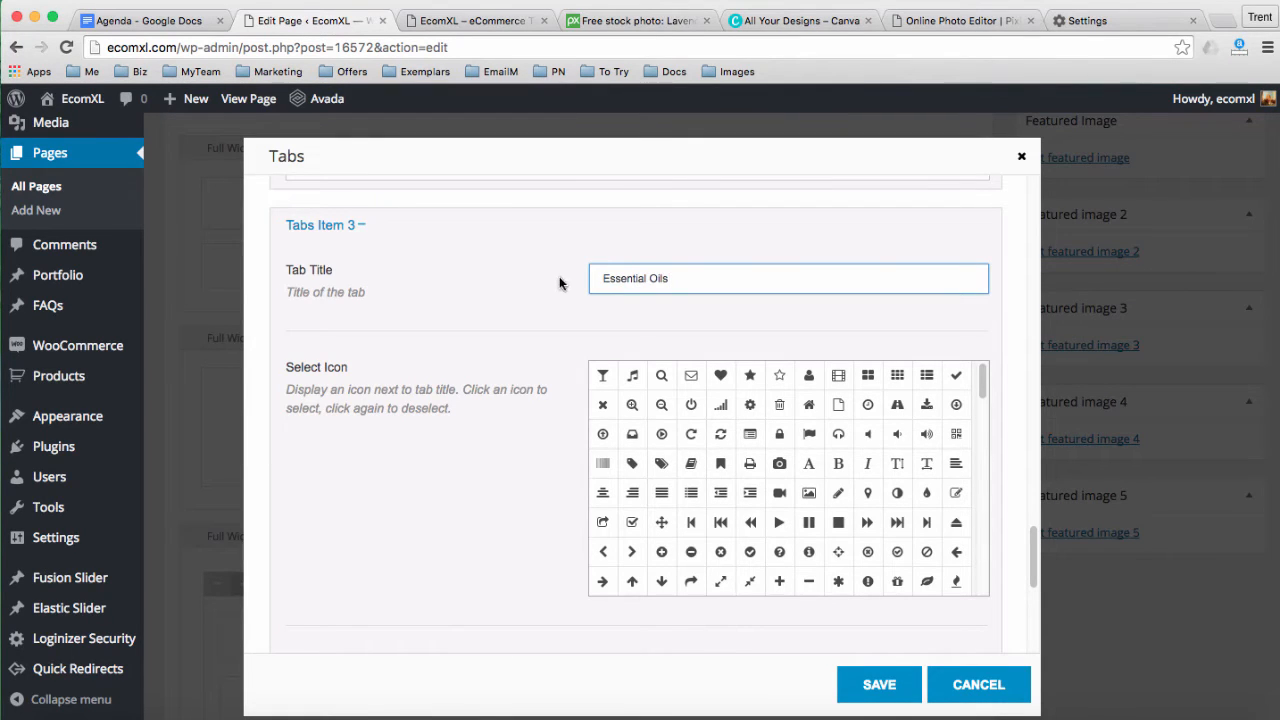
{"action": "left_click", "coordinate": [877, 683]}
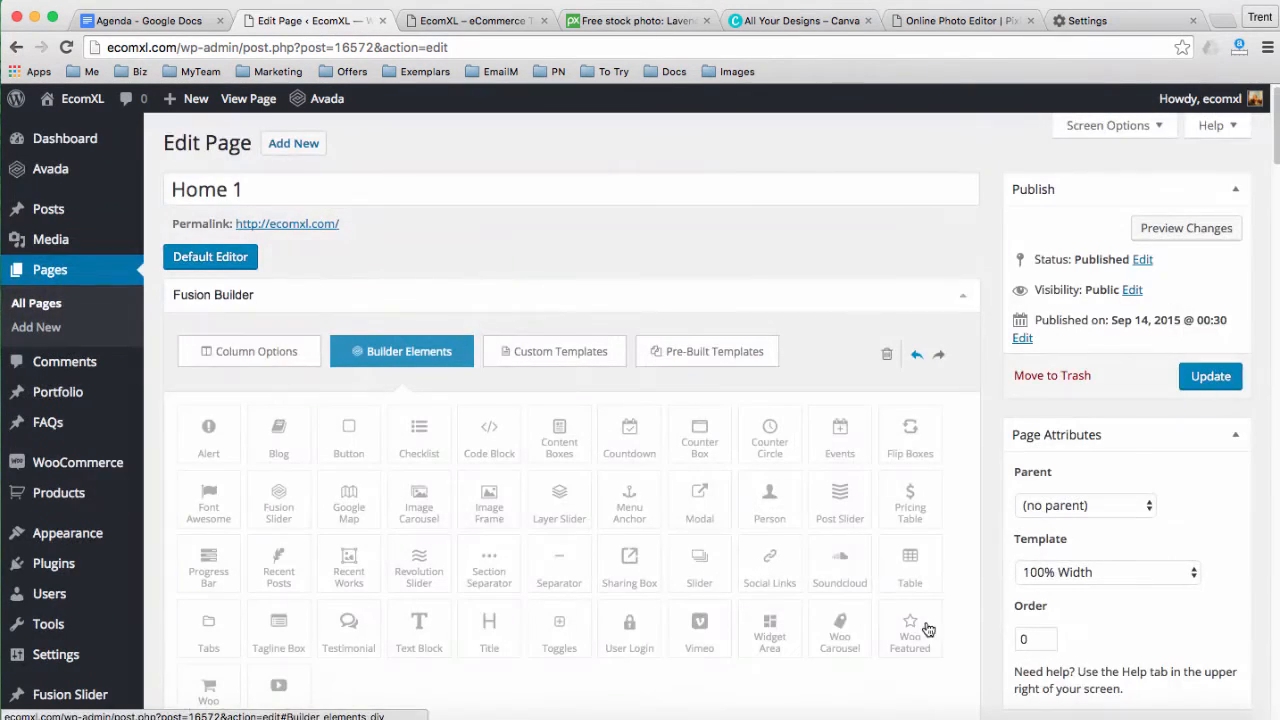
Update the Home 1 page and reload the live storefront
{"action": "left_click", "coordinate": [1196, 379]}
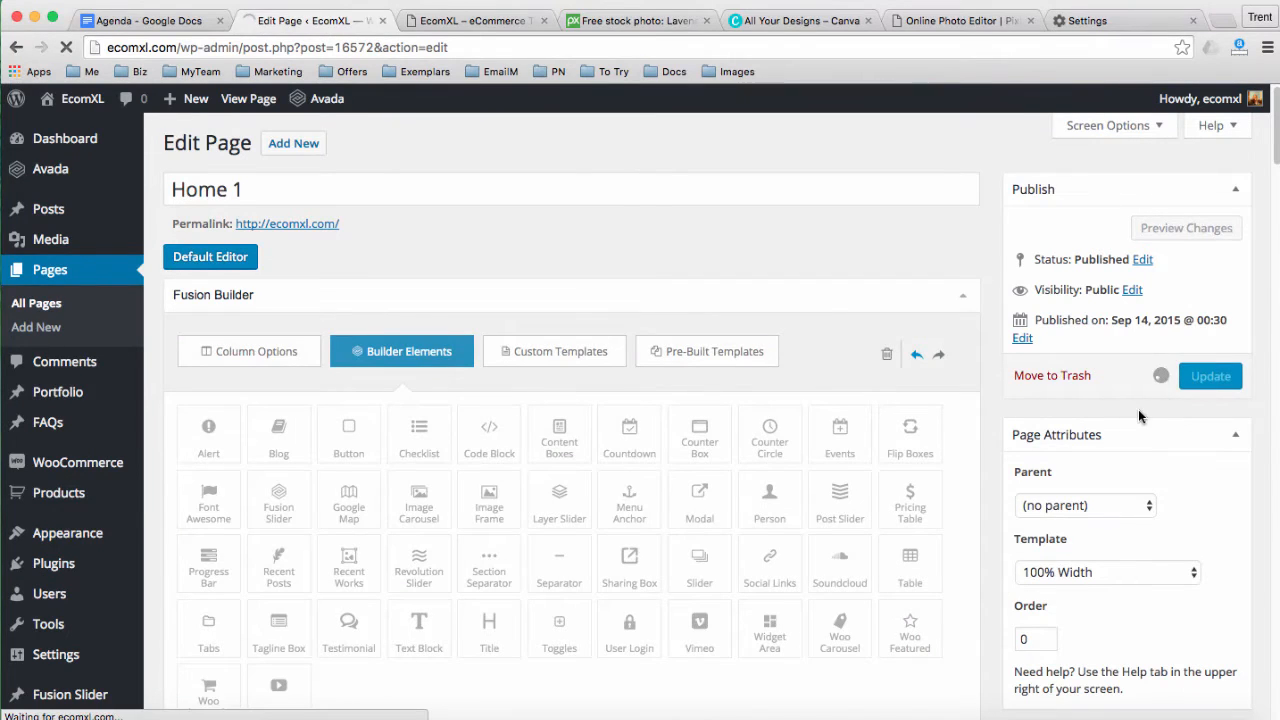
{"action": "left_click", "coordinate": [449, 21]}
{"action": "left_click", "coordinate": [416, 46]}
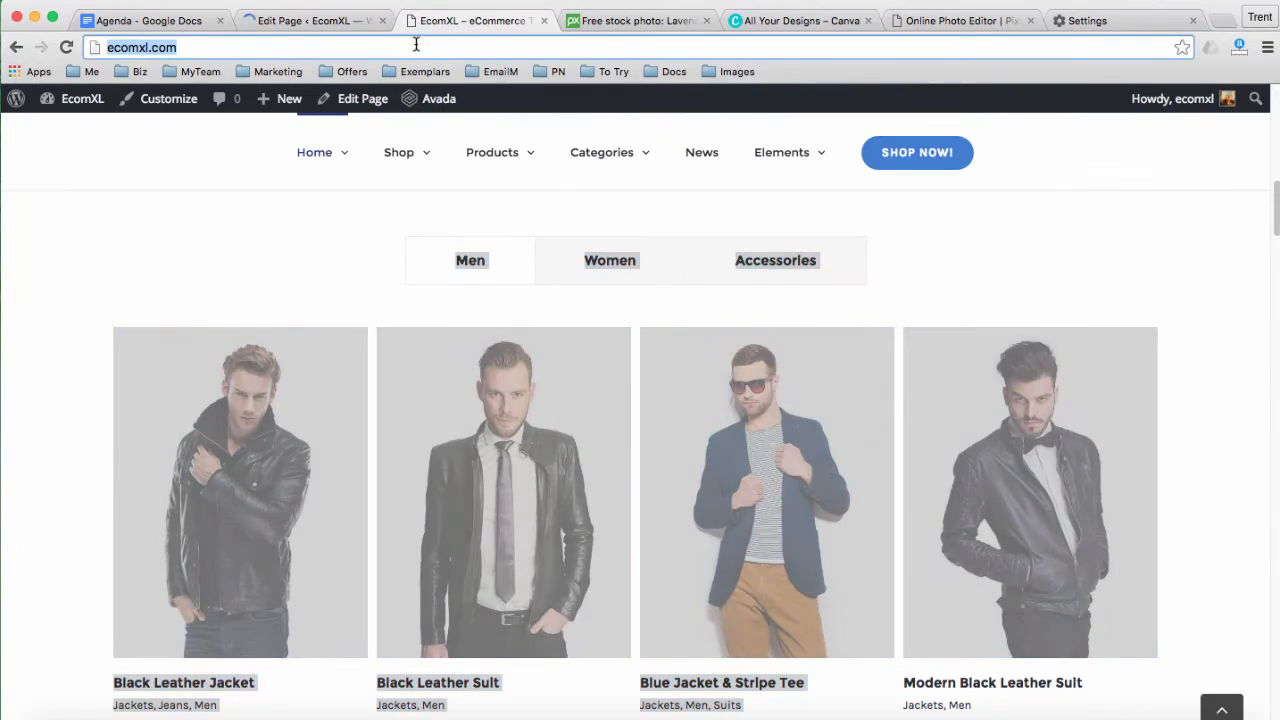
{"action": "key", "text": "Return"}
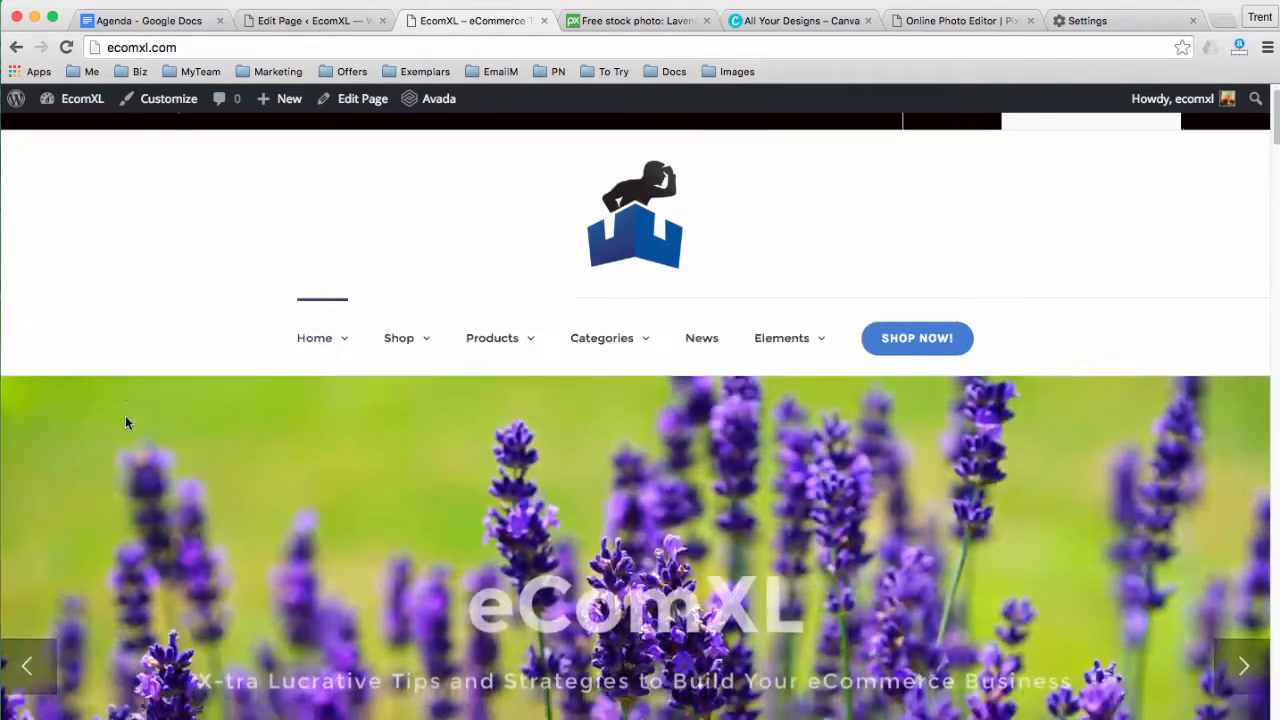
Check the new heading and the Herbs, Supplements and Essential Oils tabs on the live homepage
{"action": "scroll", "coordinate": [126, 423], "scroll_direction": "down", "scroll_amount": 10}
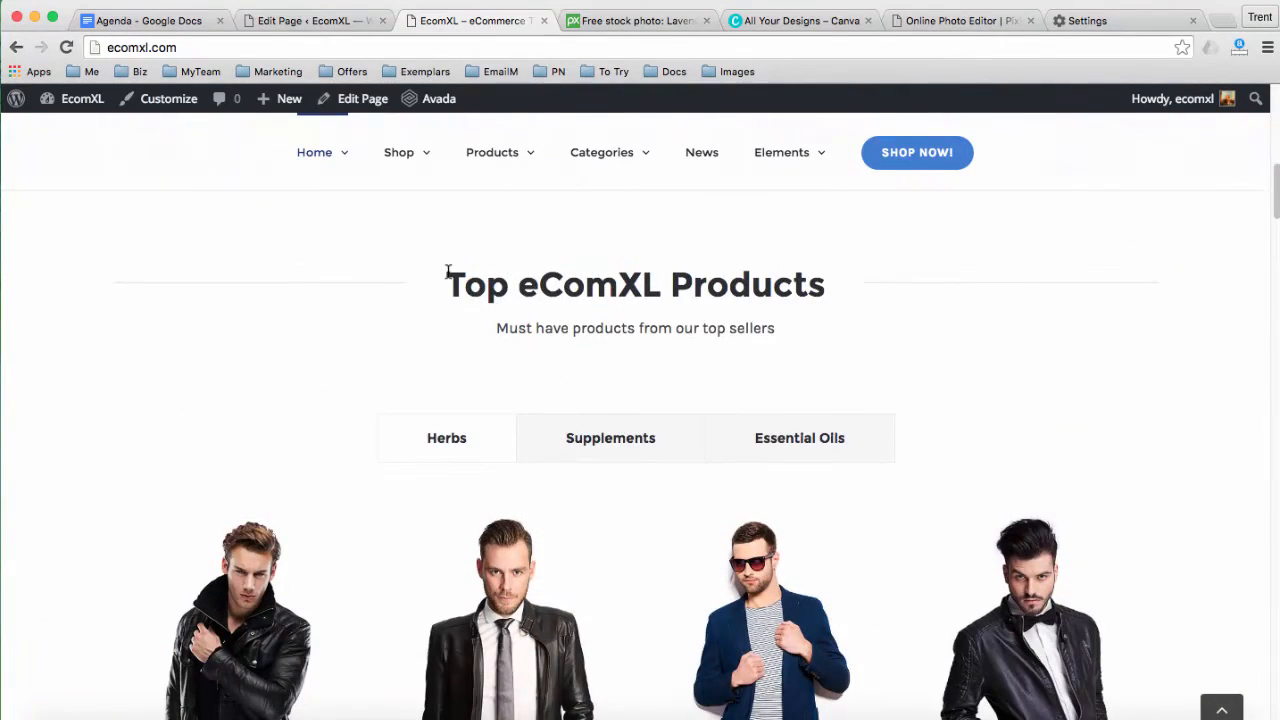
{"action": "left_click_drag", "start_coordinate": [449, 272], "coordinate": [795, 333]}
{"action": "left_click", "coordinate": [663, 362]}
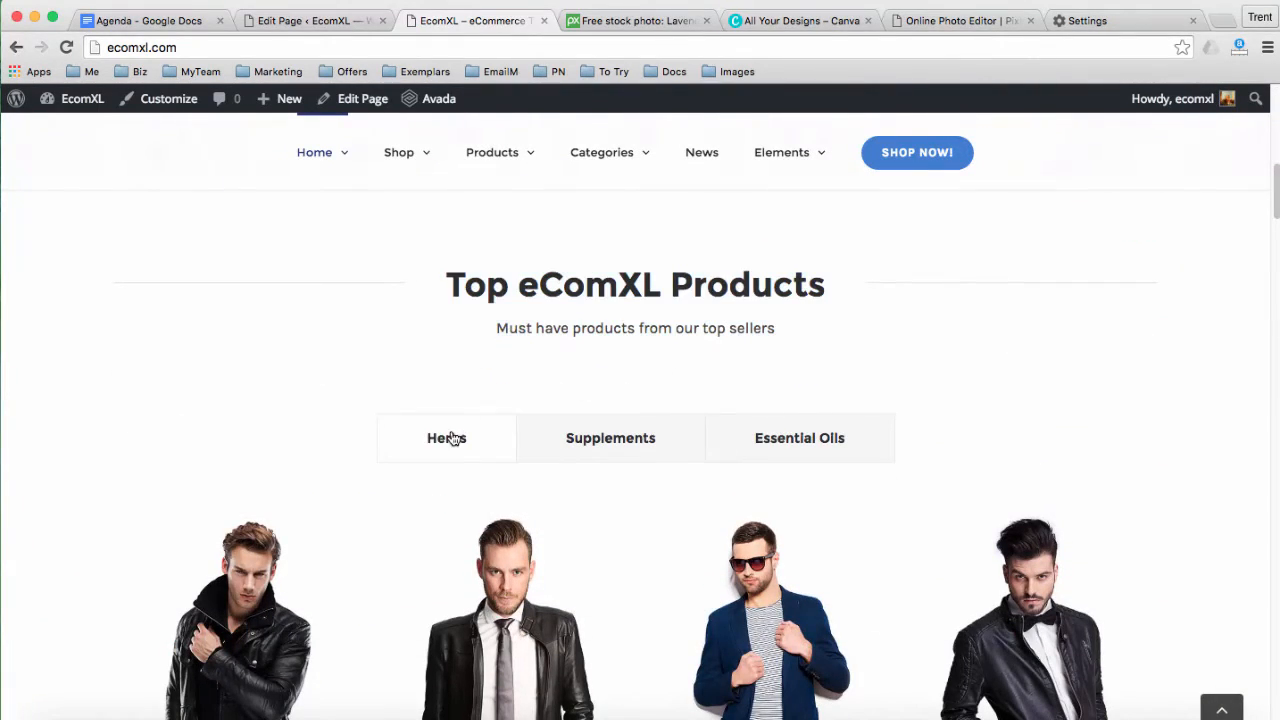
{"action": "left_click", "coordinate": [548, 440]}
{"action": "left_click", "coordinate": [797, 440]}
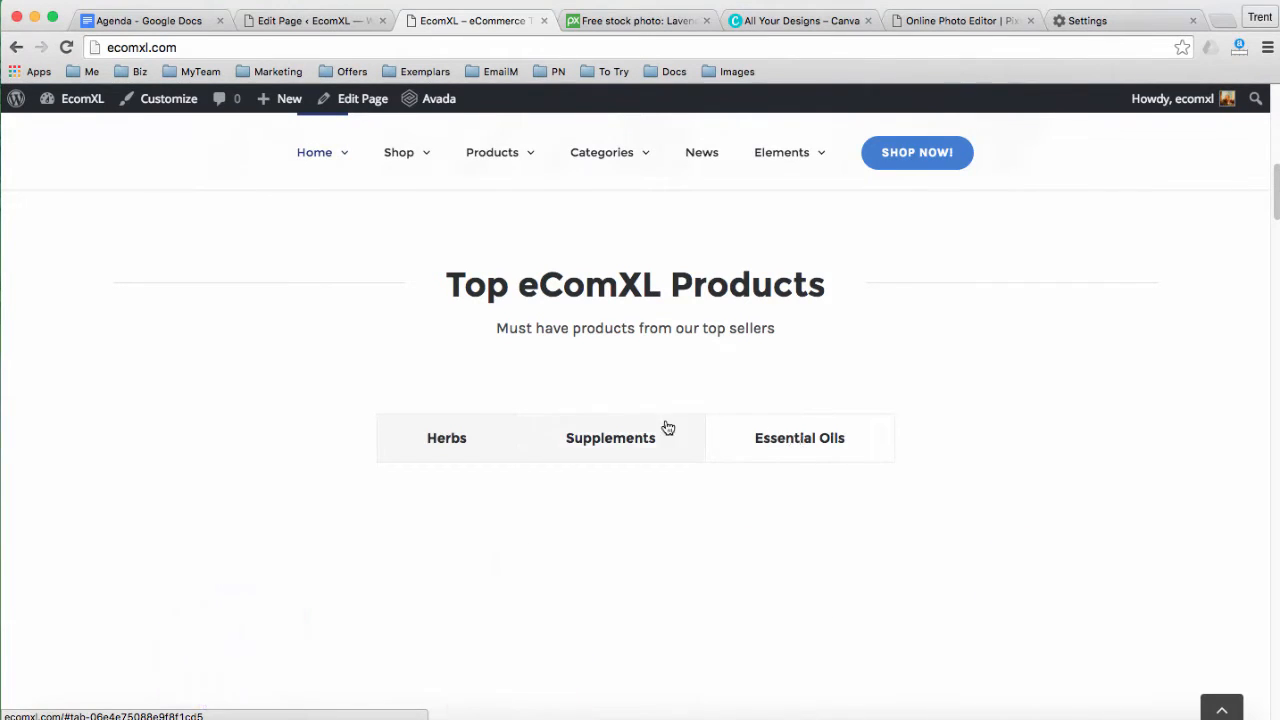
{"action": "scroll", "coordinate": [465, 404], "scroll_direction": "down", "scroll_amount": 2}
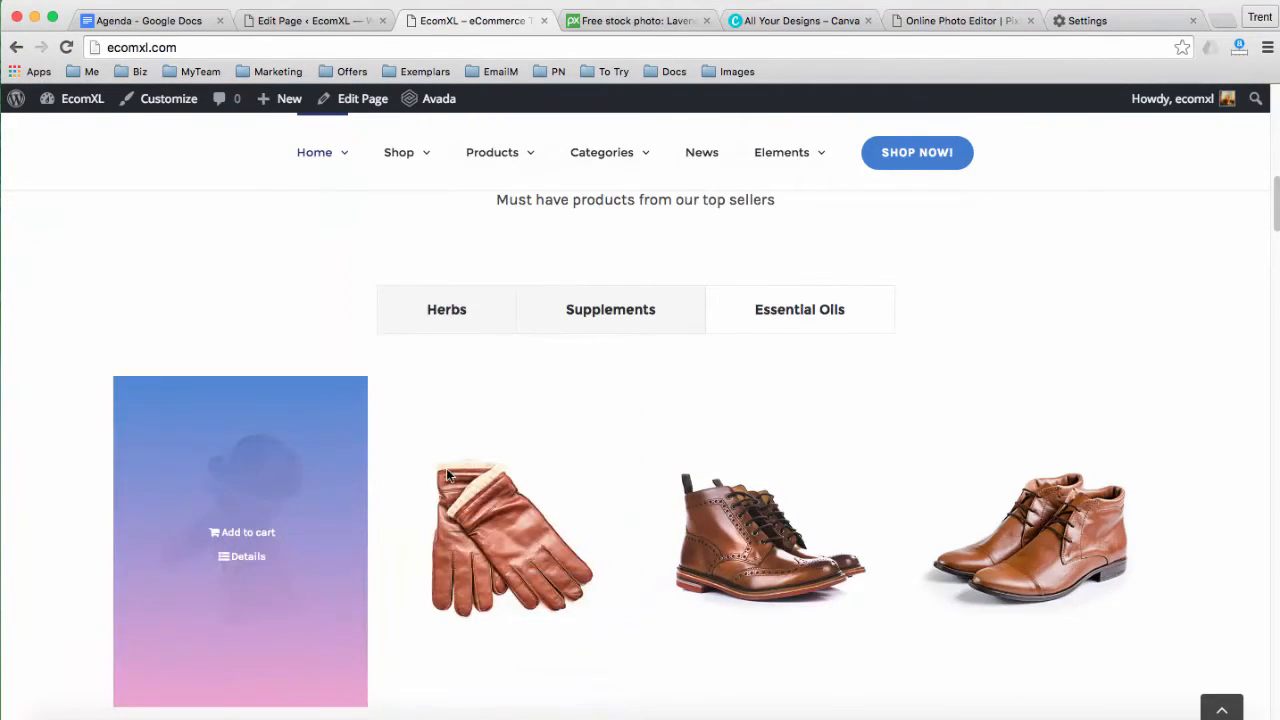
{"action": "scroll", "coordinate": [480, 460], "scroll_direction": "down", "scroll_amount": 1}
{"action": "mouse_move", "coordinate": [1032, 434]}
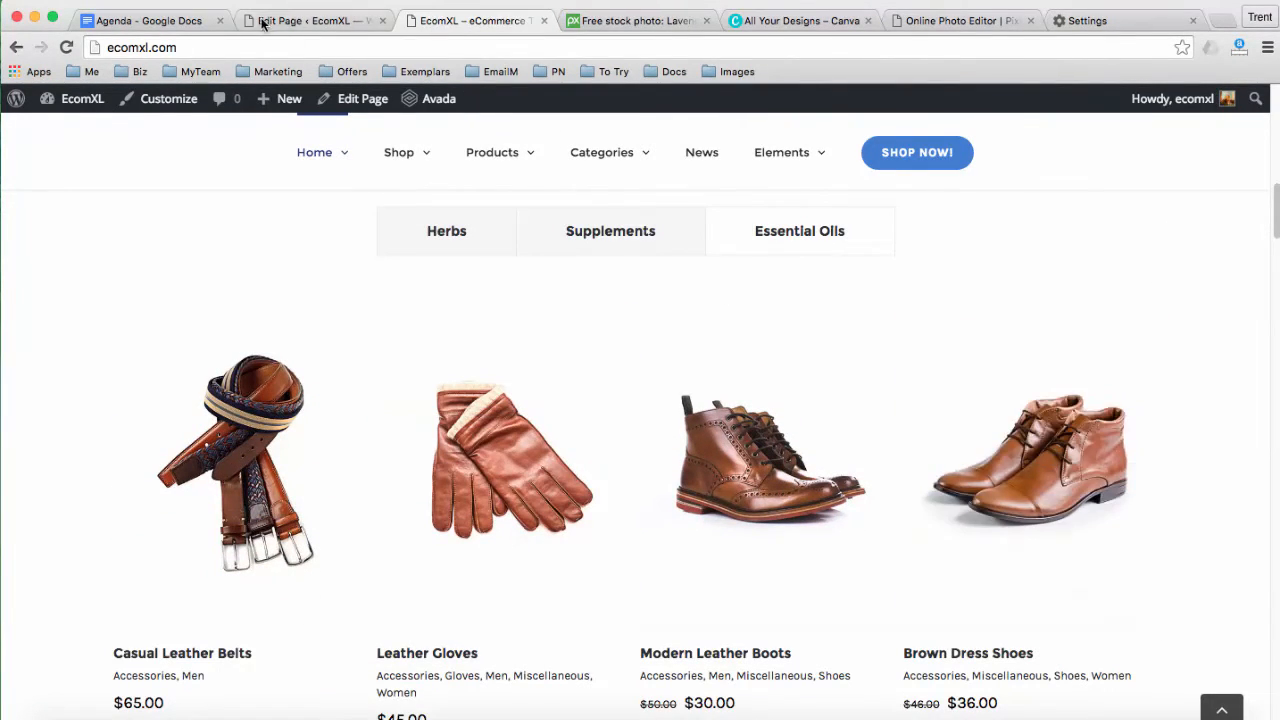
{"action": "left_click", "coordinate": [280, 21]}
Change the Winter Collection heading text block to Herbs
{"action": "scroll", "coordinate": [905, 444], "scroll_direction": "down", "scroll_amount": 10}
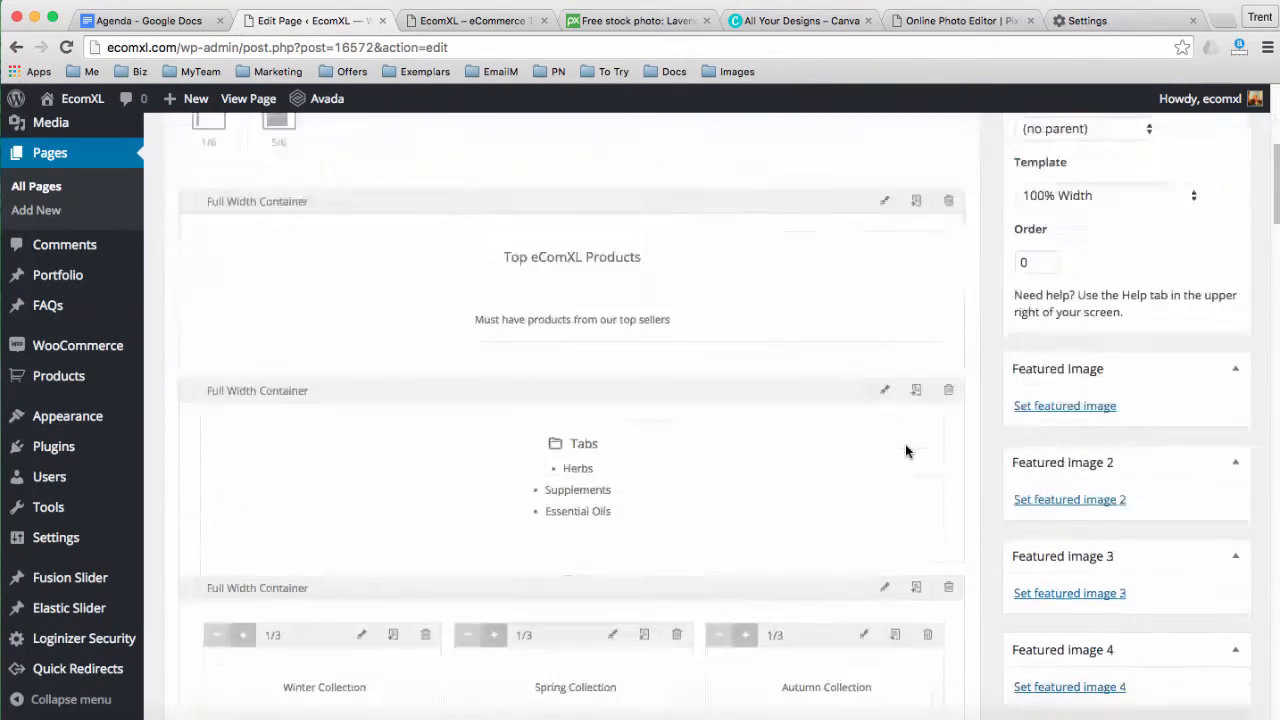
{"action": "scroll", "coordinate": [627, 390], "scroll_direction": "down", "scroll_amount": 4}
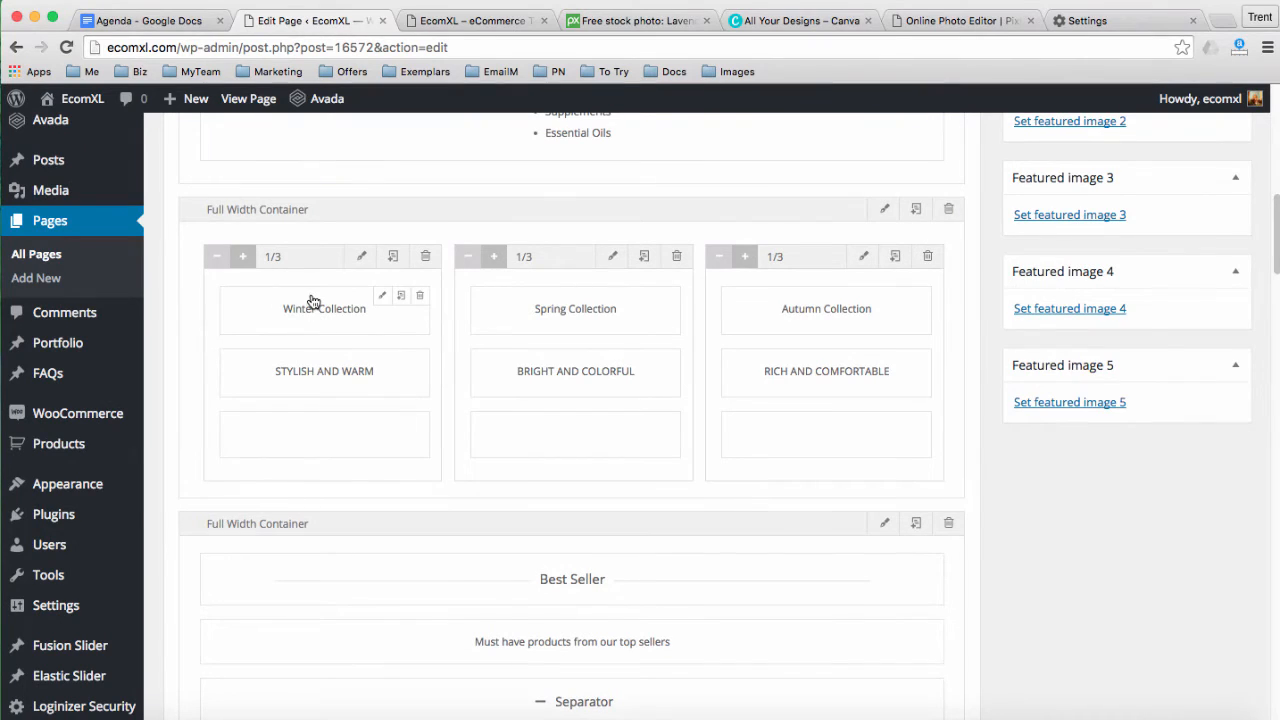
{"action": "left_click", "coordinate": [378, 297]}
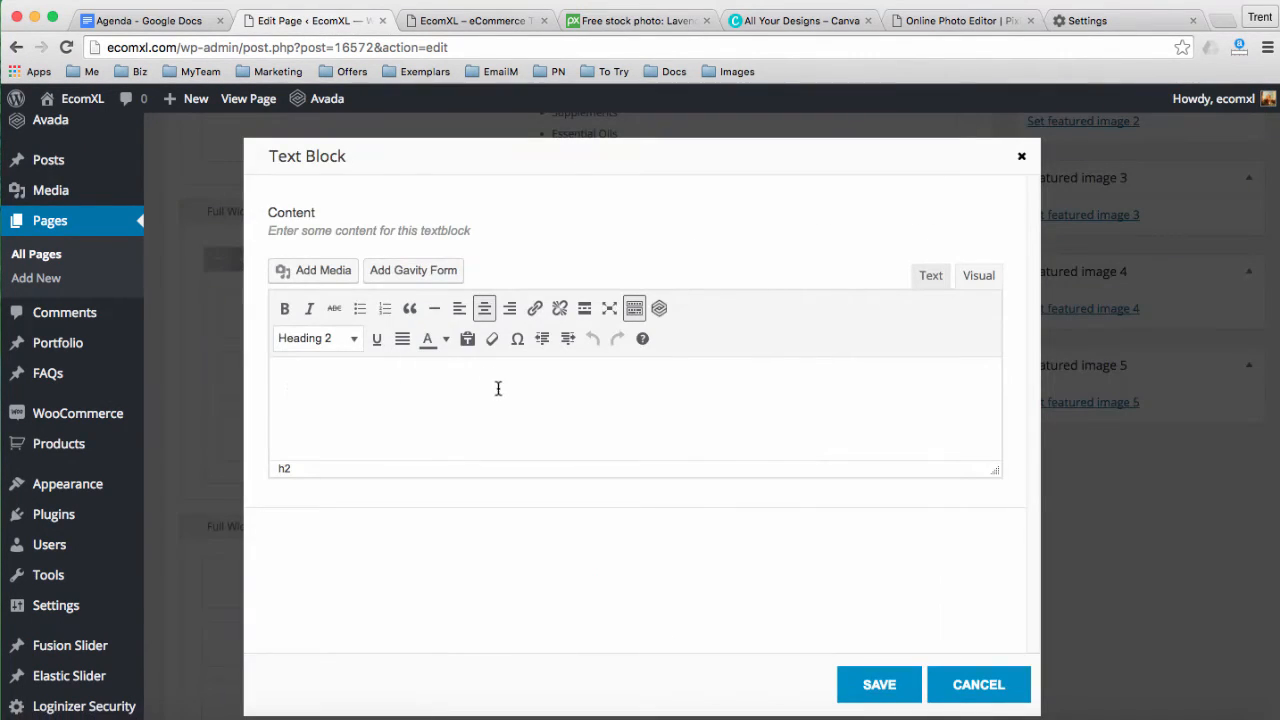
{"action": "left_click", "coordinate": [928, 277]}
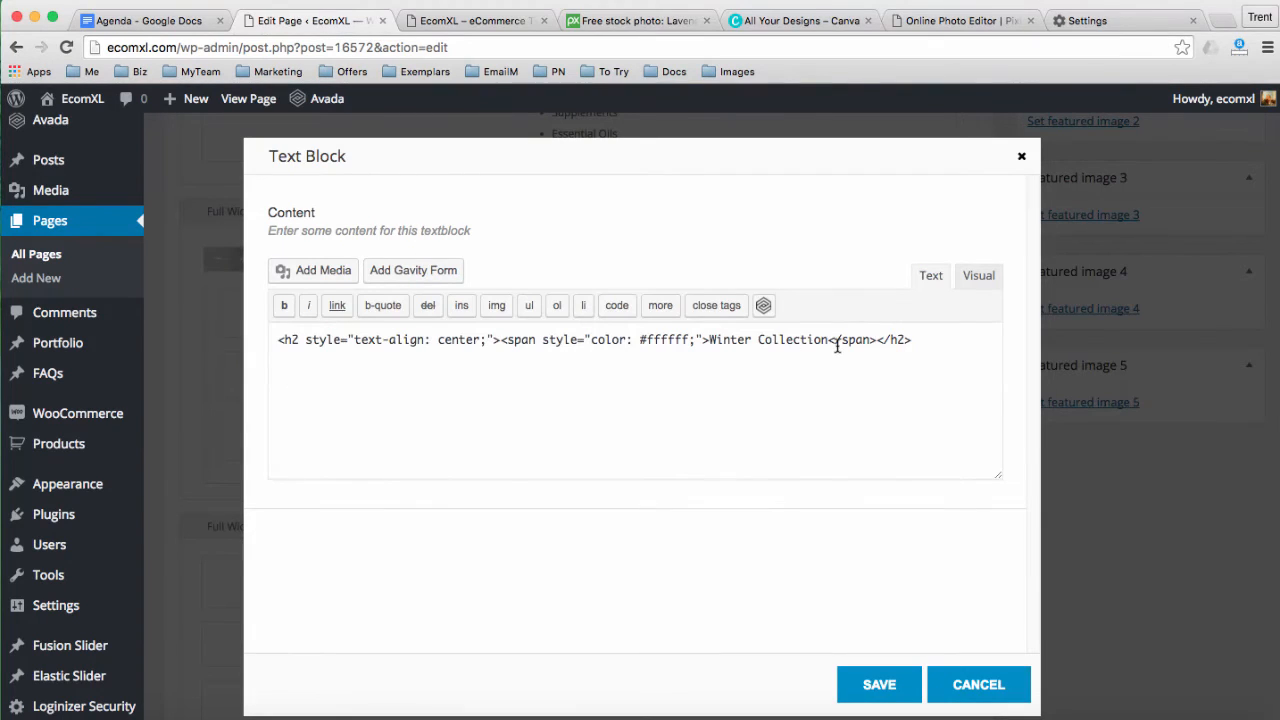
{"action": "left_click_drag", "start_coordinate": [828, 340], "coordinate": [713, 340]}
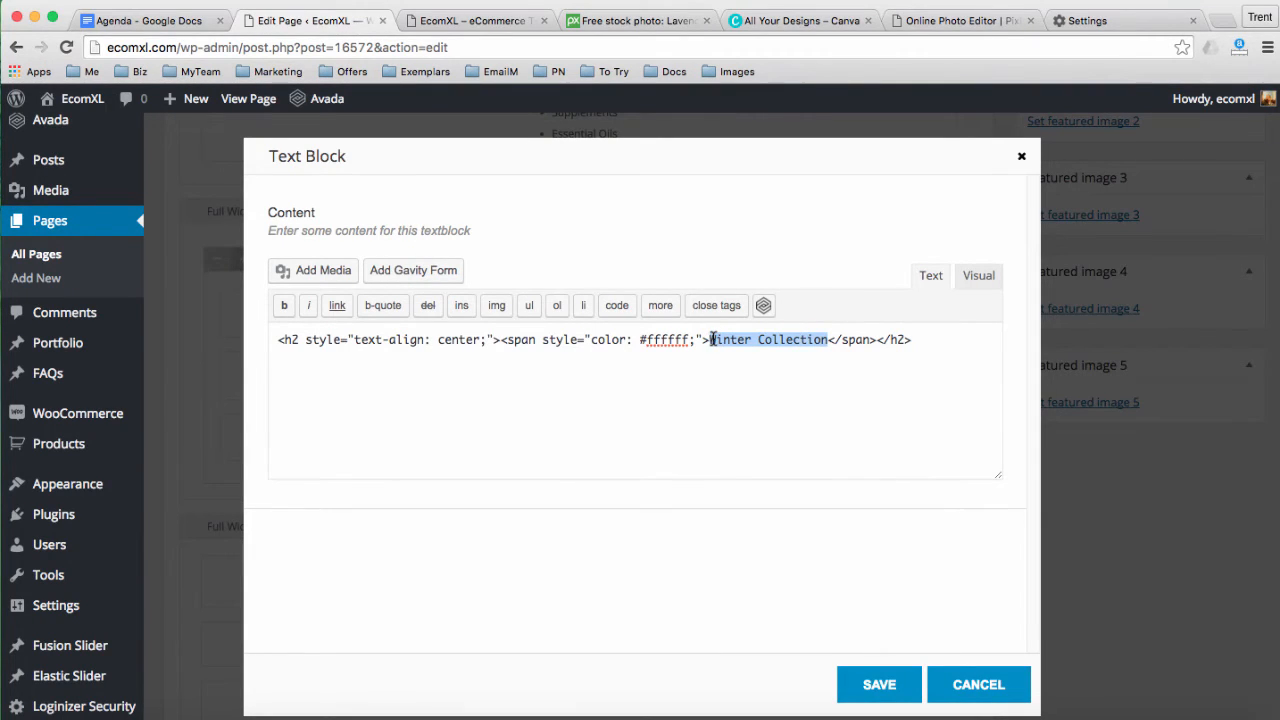
{"action": "type", "text": "herbs"}
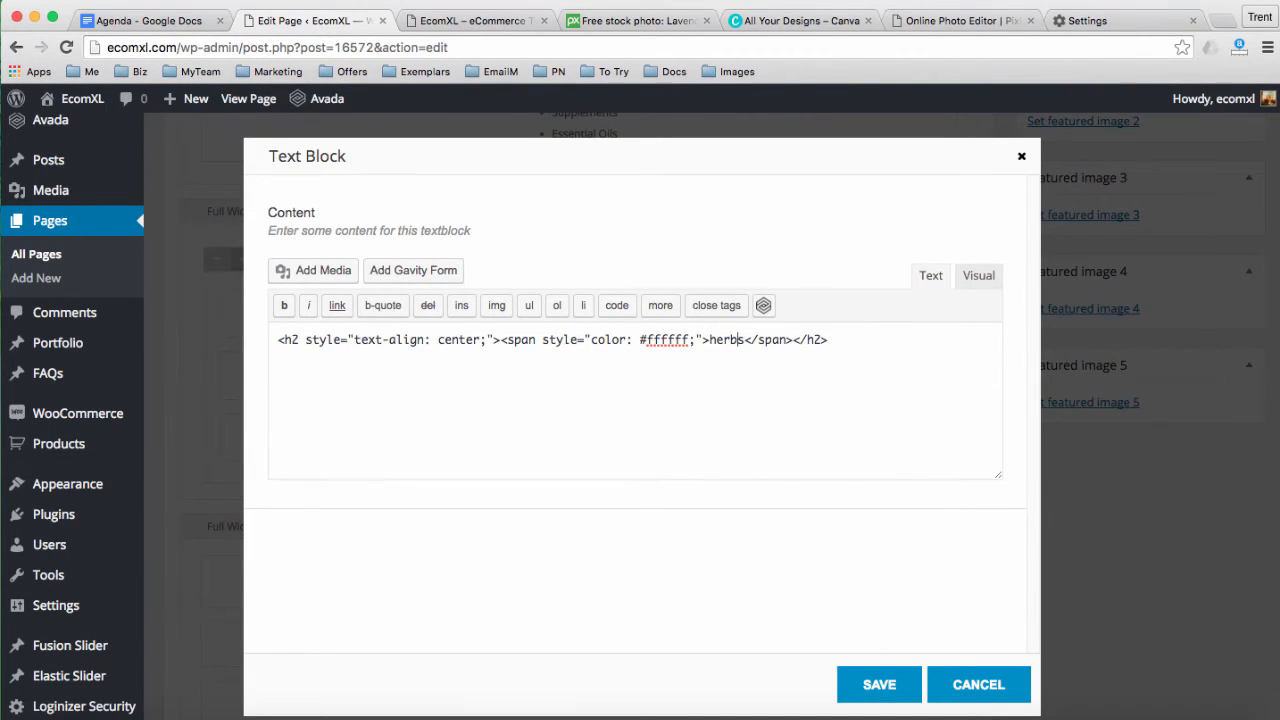
{"action": "key", "text": "BackSpace"}
{"action": "type", "text": "H"}
{"action": "left_click", "coordinate": [866, 682]}
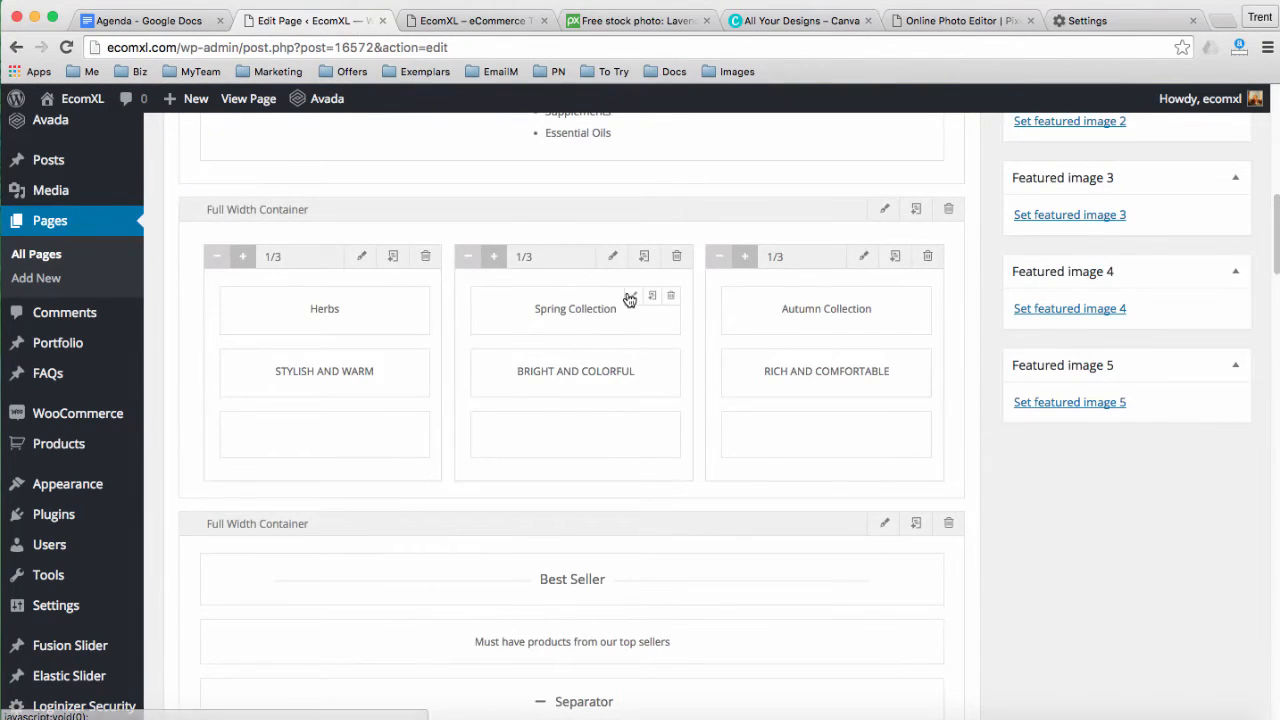
Change the Spring Collection heading text block to Supplements
{"action": "left_click", "coordinate": [630, 297]}
{"action": "left_click", "coordinate": [927, 276]}
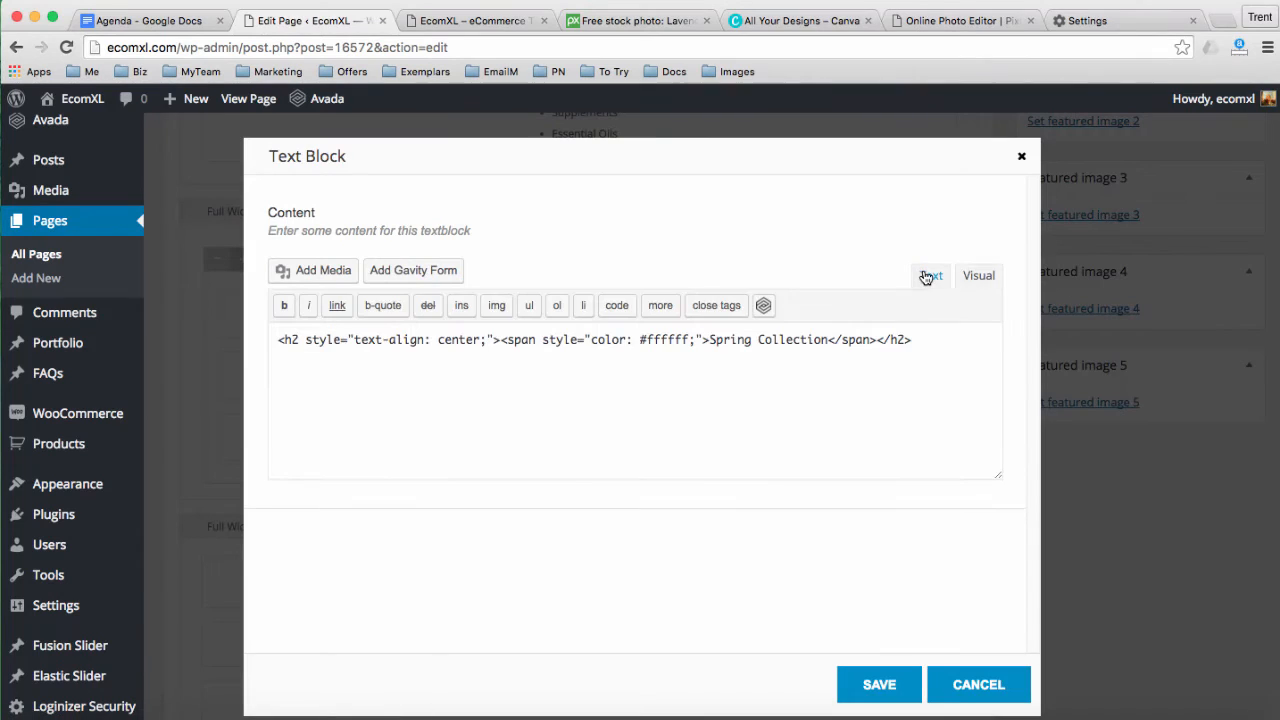
{"action": "left_click_drag", "start_coordinate": [826, 340], "coordinate": [731, 340]}
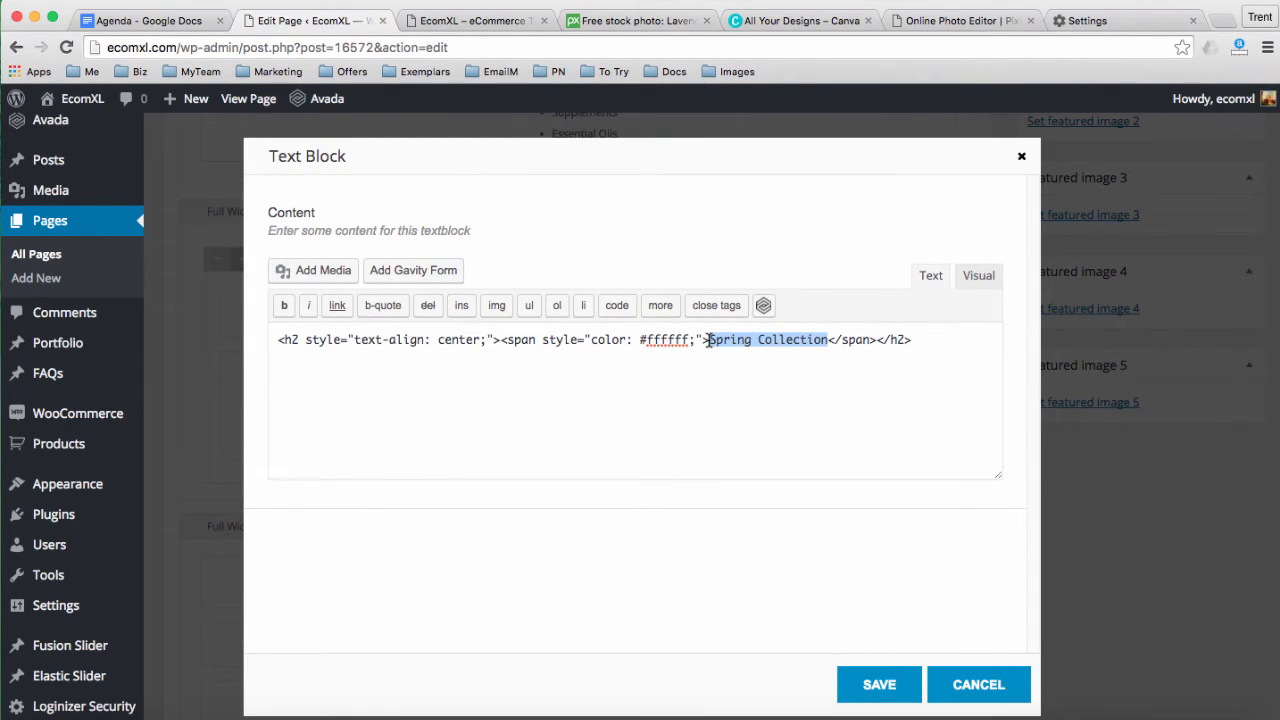
{"action": "left_click", "coordinate": [447, 21]}
{"action": "left_click", "coordinate": [341, 24]}
{"action": "type", "text": "Supplements"}
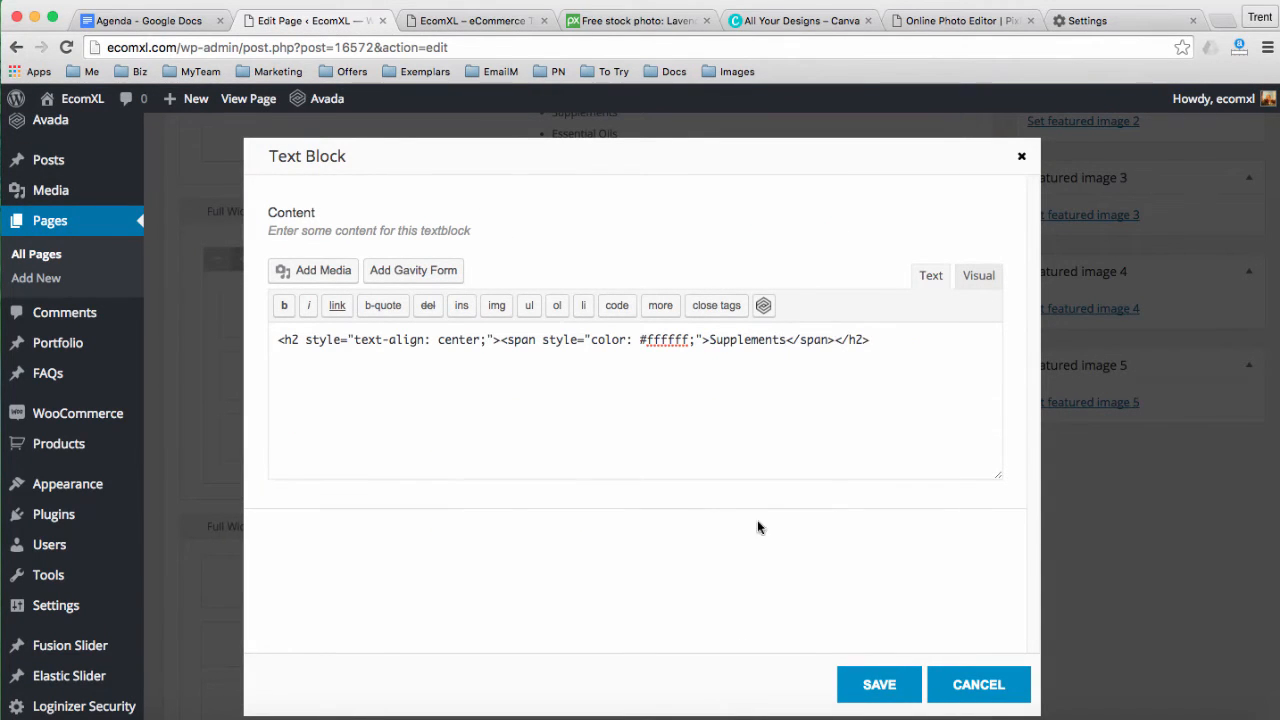
{"action": "left_click", "coordinate": [877, 685]}
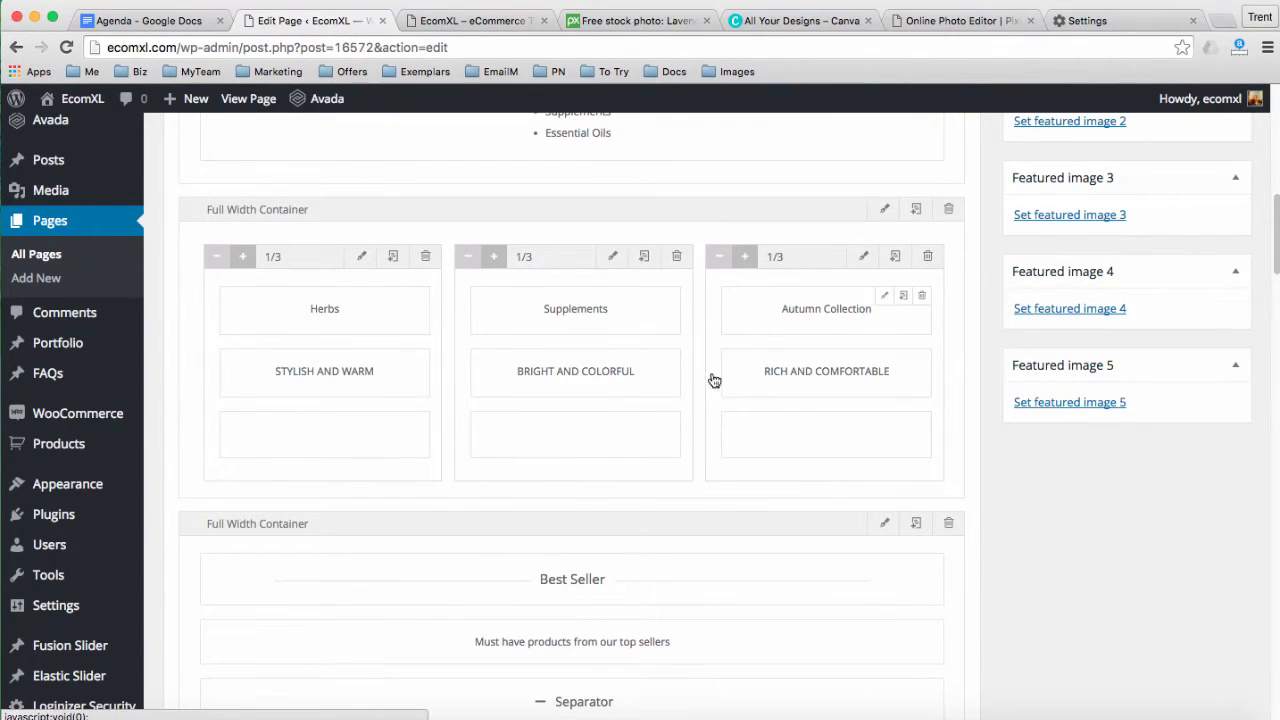
Change the Autumn Collection heading text block to Essential Oils
{"action": "left_click", "coordinate": [884, 296]}
{"action": "left_click", "coordinate": [931, 276]}
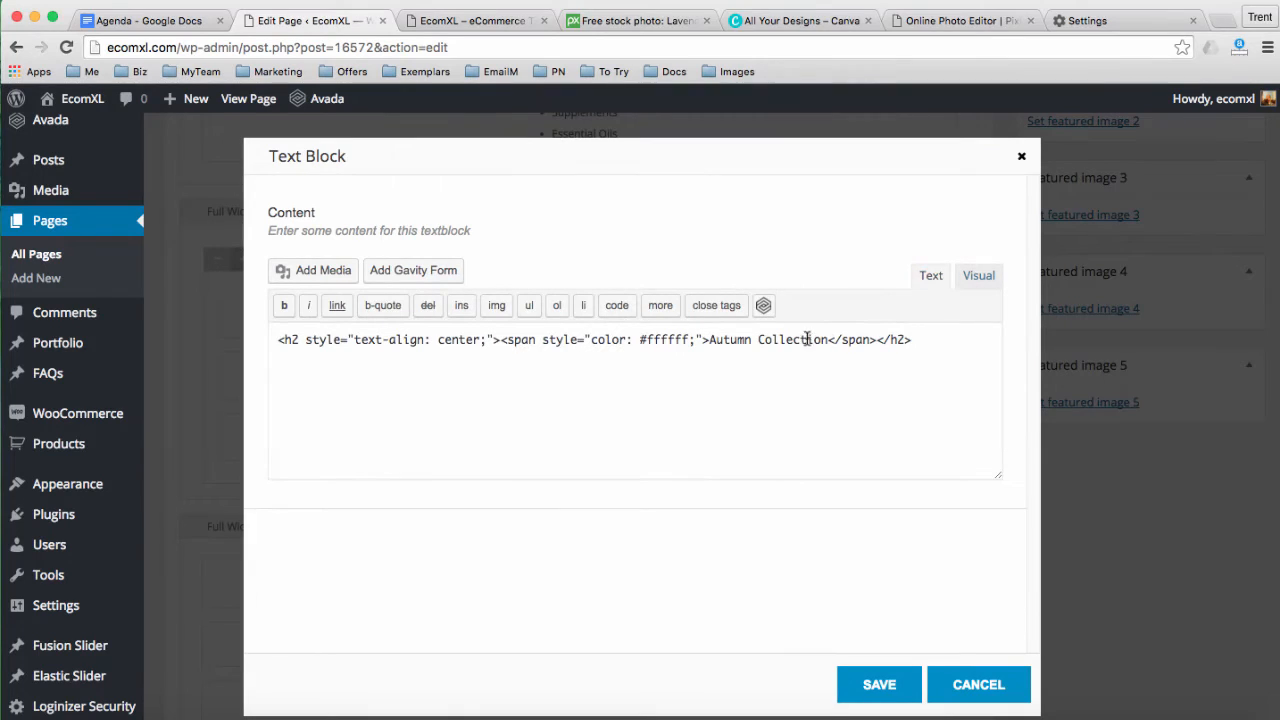
{"action": "left_click_drag", "start_coordinate": [826, 340], "coordinate": [706, 343]}
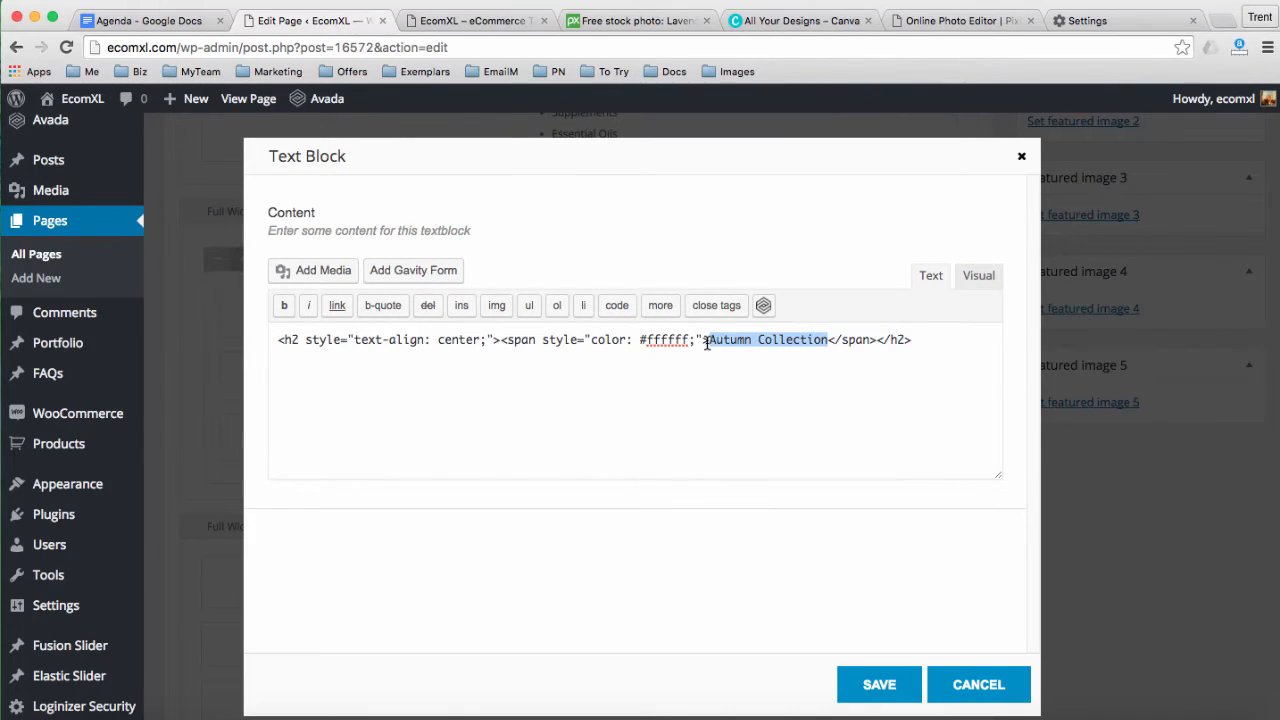
{"action": "type", "text": "Essential Oils"}
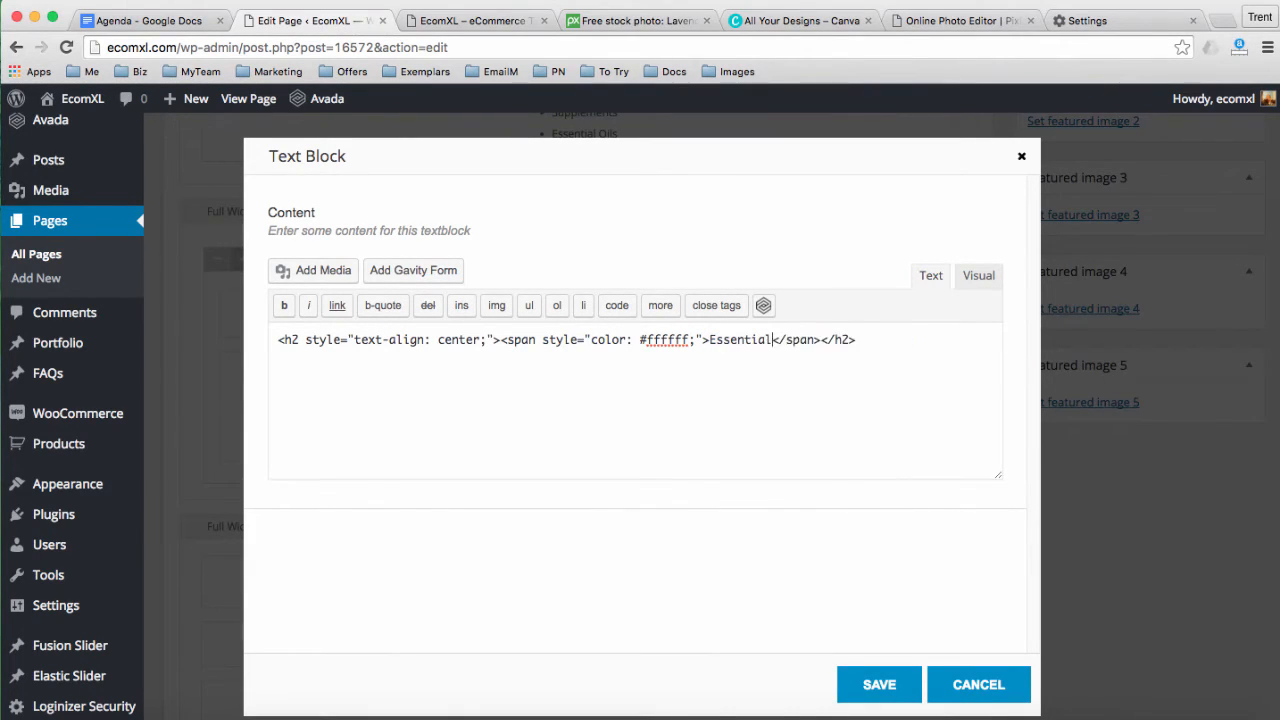
{"action": "left_click", "coordinate": [871, 682]}
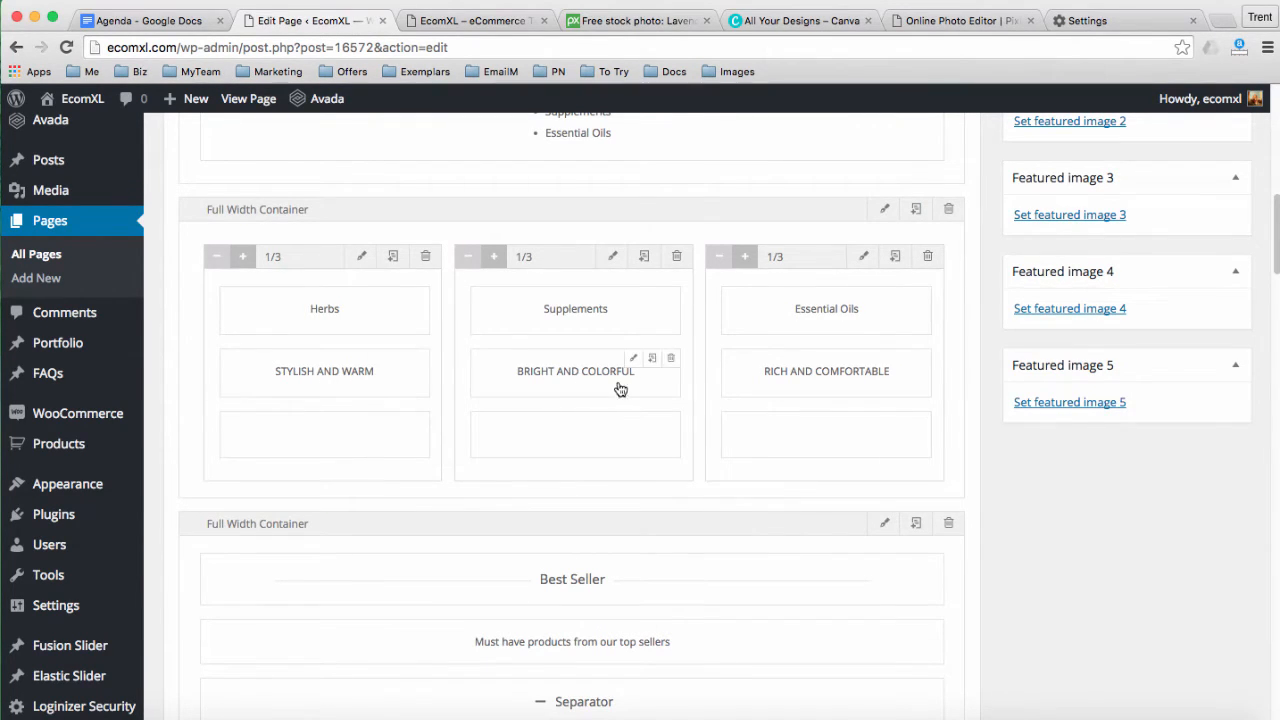
{"action": "scroll", "coordinate": [737, 443], "scroll_direction": "down", "scroll_amount": 2}
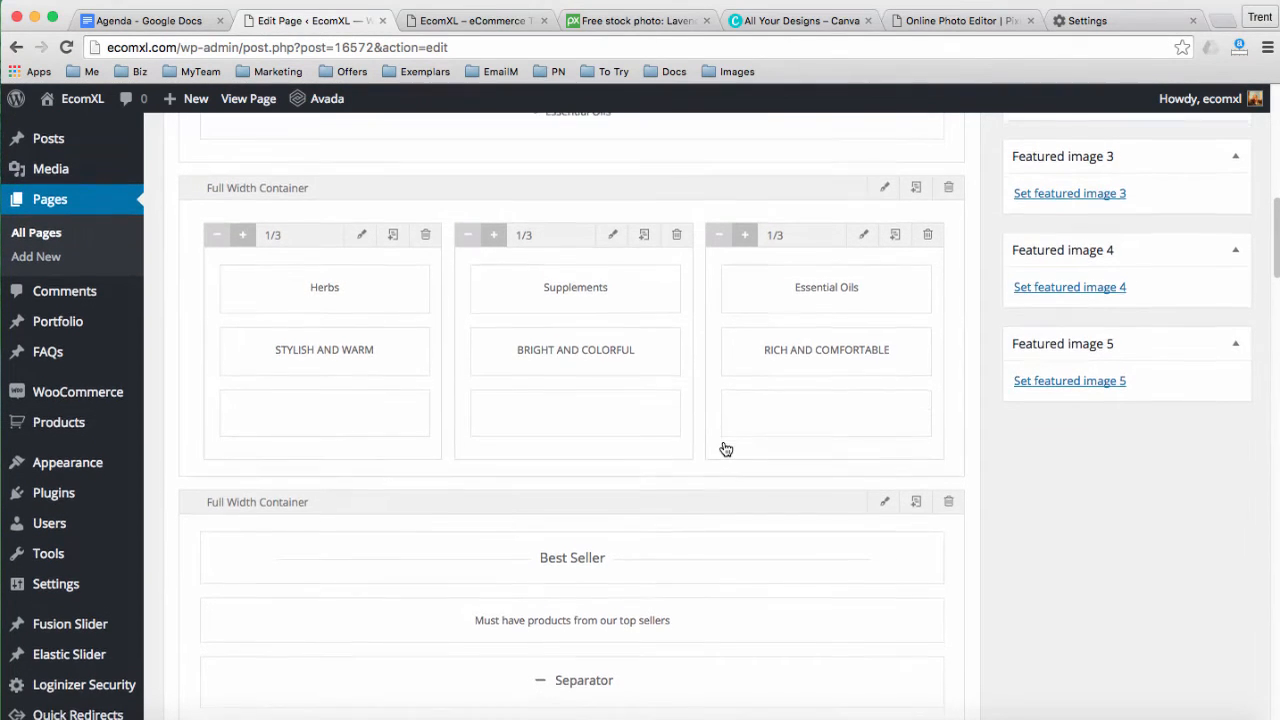
{"action": "scroll", "coordinate": [726, 449], "scroll_direction": "down", "scroll_amount": 5}
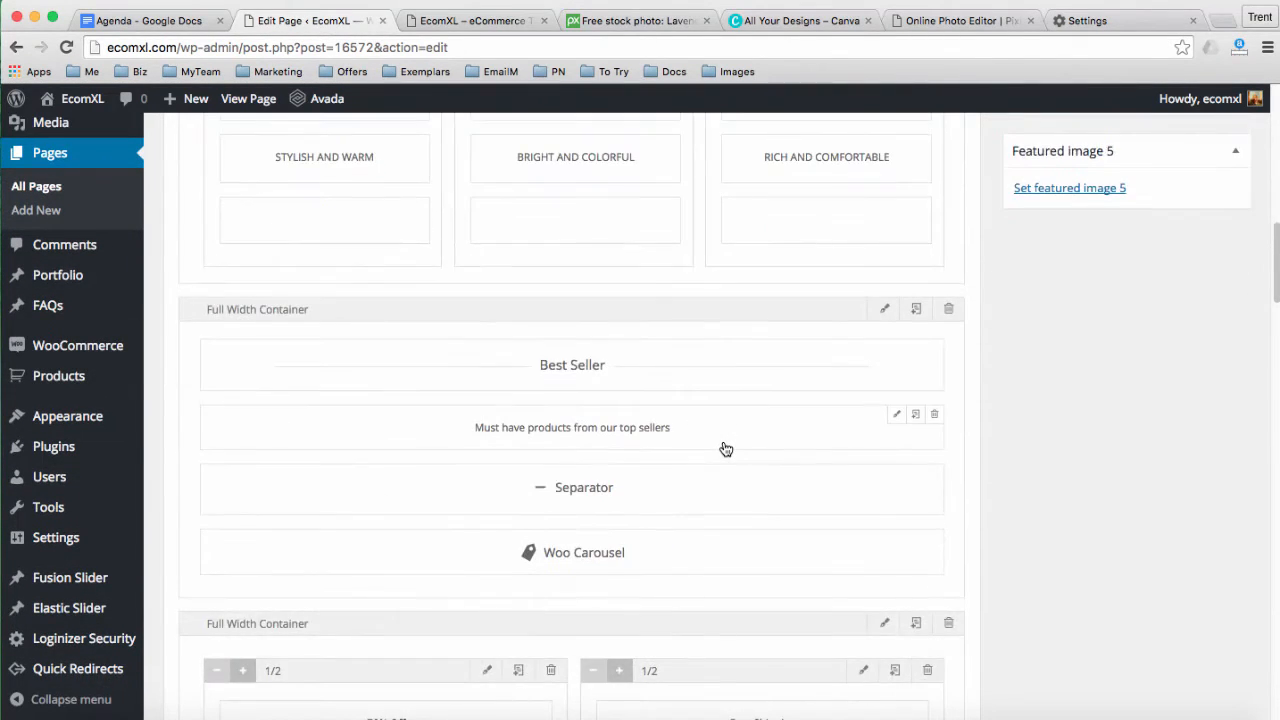
{"action": "scroll", "coordinate": [529, 365], "scroll_direction": "down", "scroll_amount": 1}
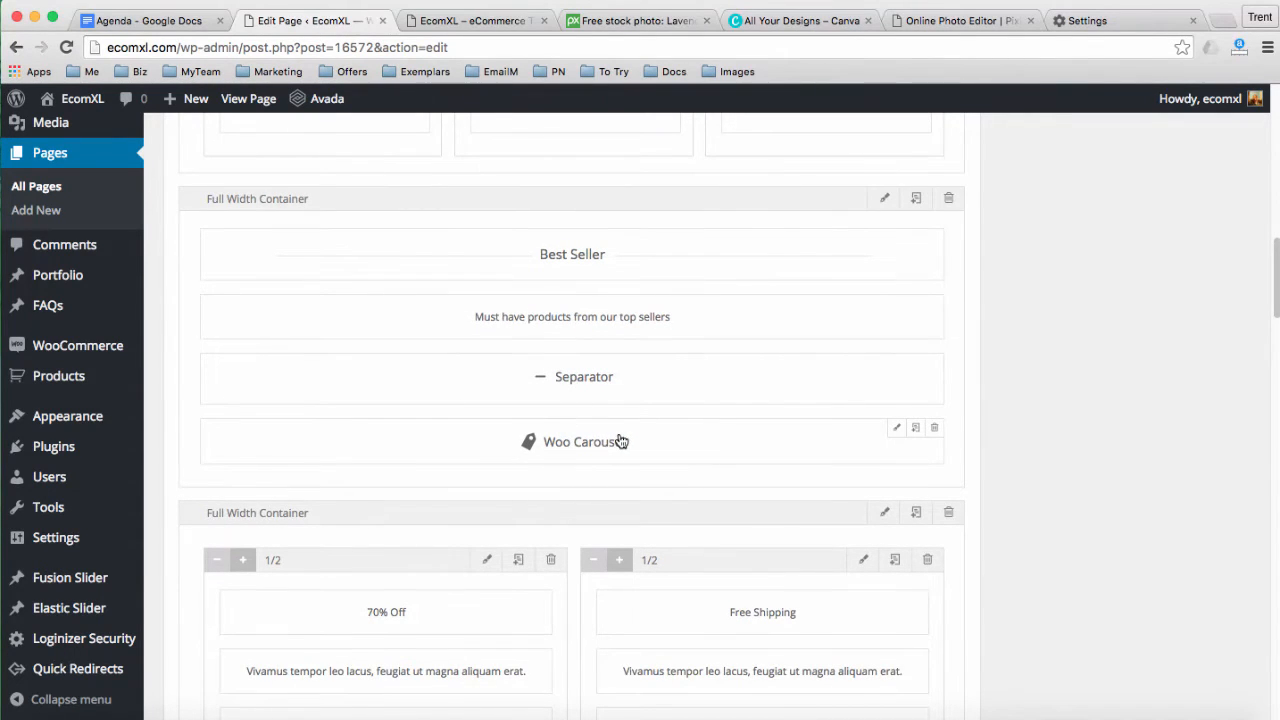
{"action": "left_click", "coordinate": [470, 21]}
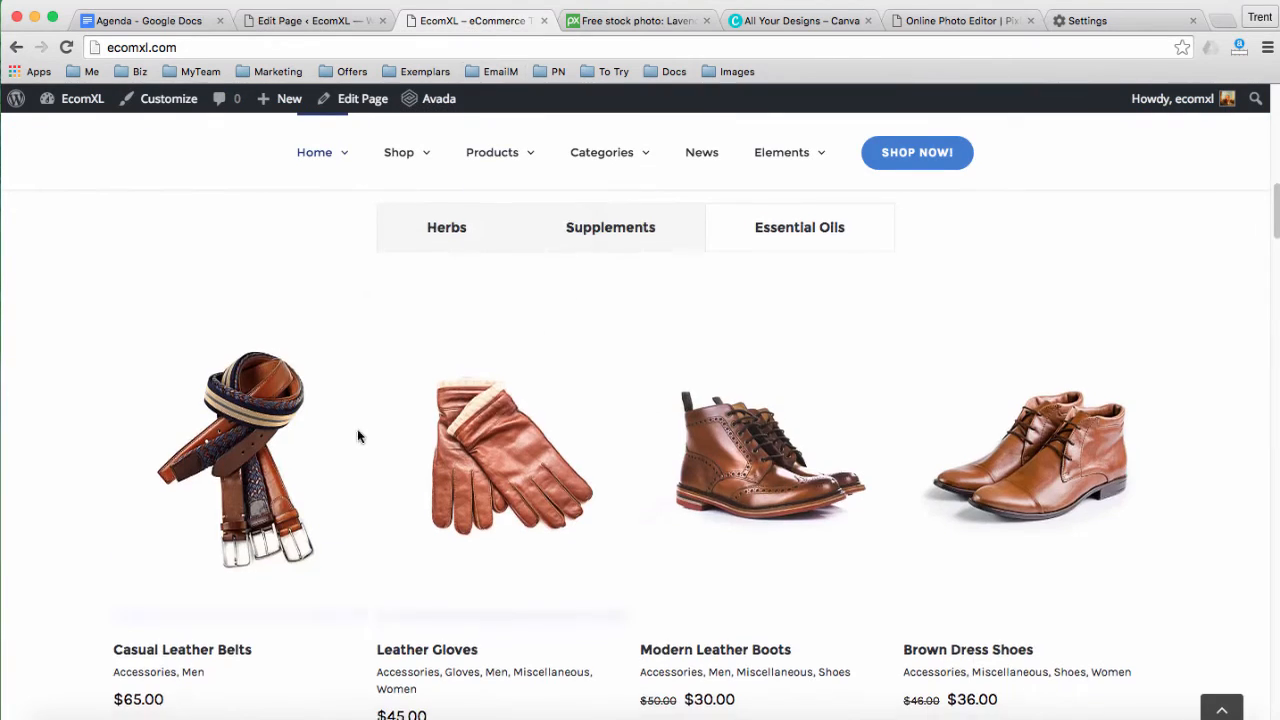
{"action": "scroll", "coordinate": [358, 436], "scroll_direction": "down", "scroll_amount": 10}
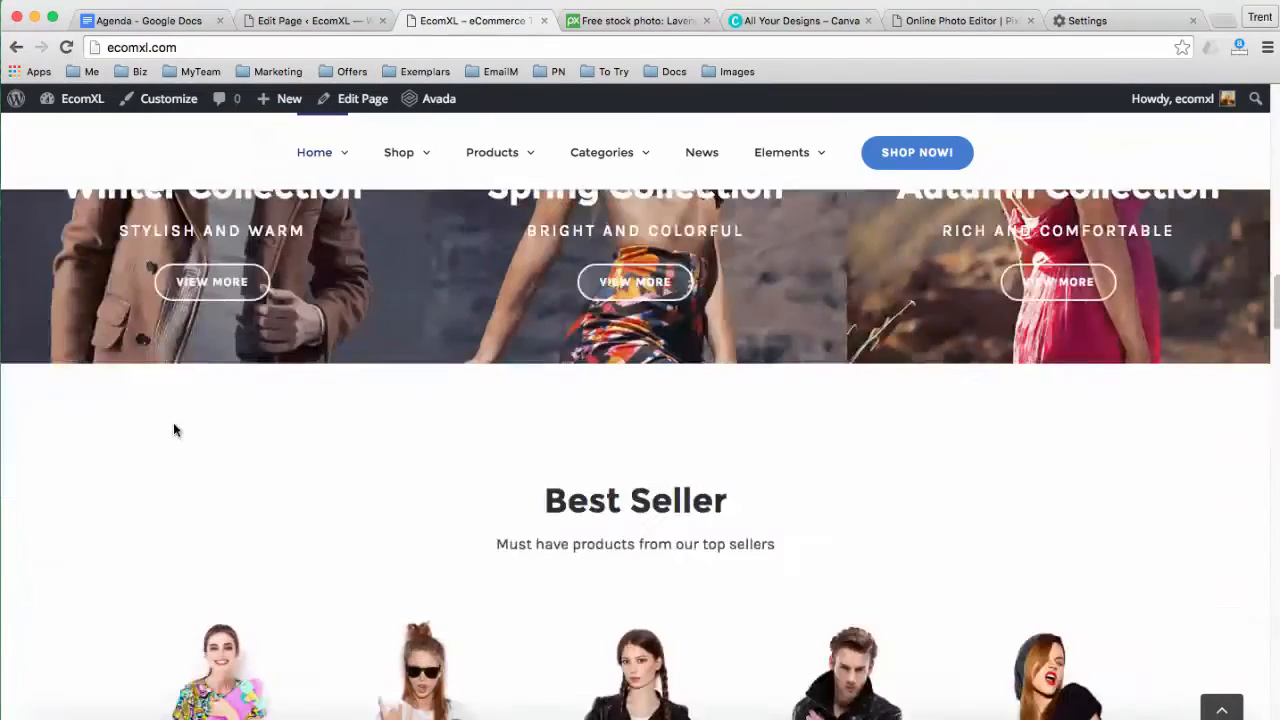
{"action": "scroll", "coordinate": [173, 430], "scroll_direction": "down", "scroll_amount": 3}
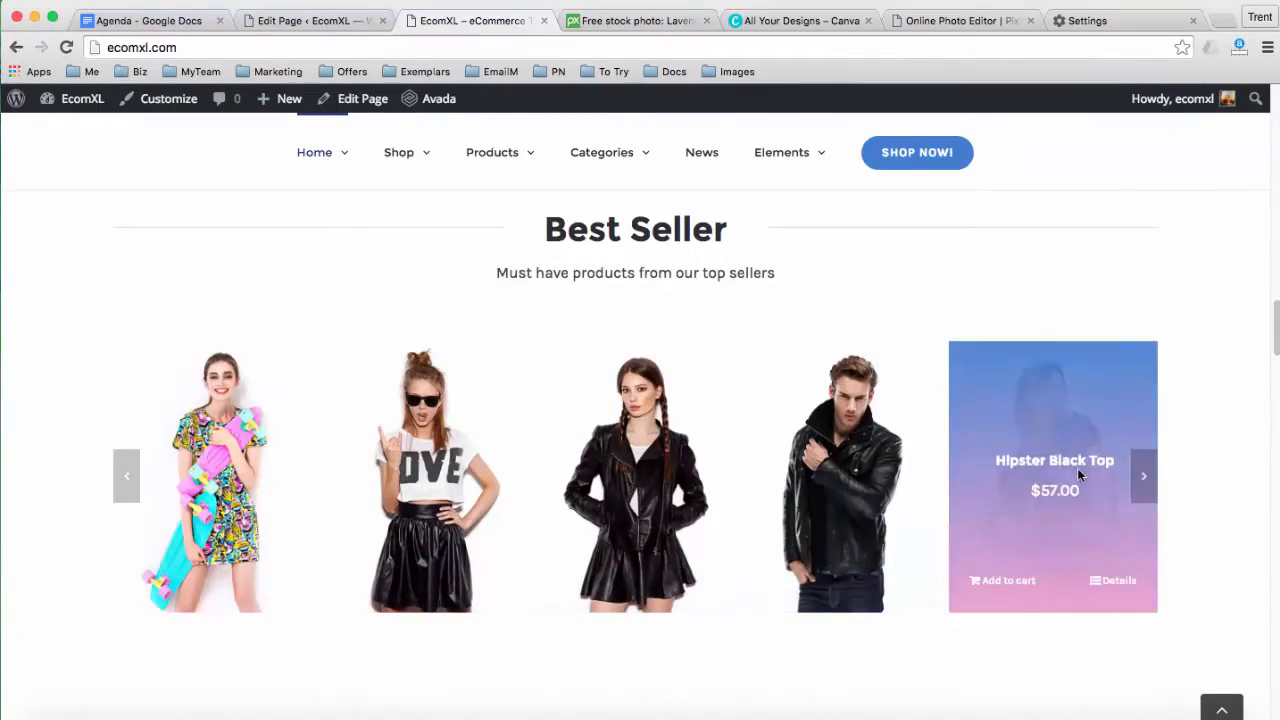
{"action": "left_click", "coordinate": [1151, 484]}
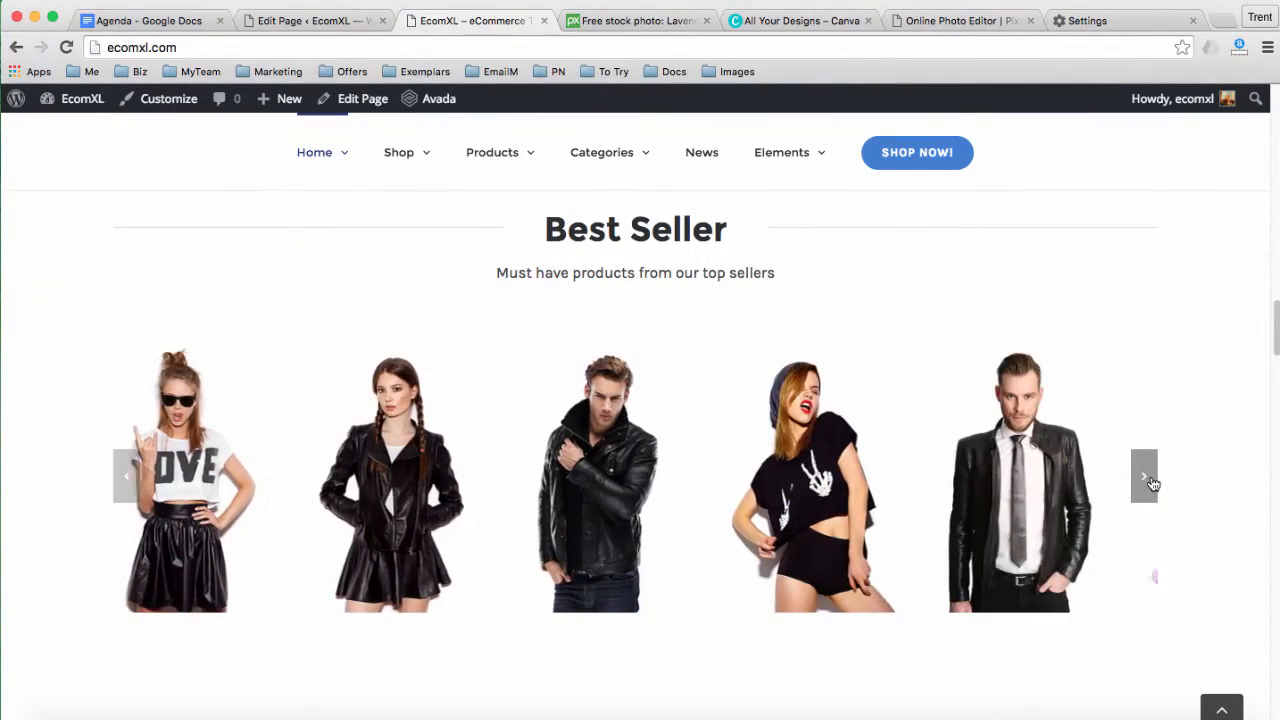
{"action": "left_click", "coordinate": [1151, 484]}
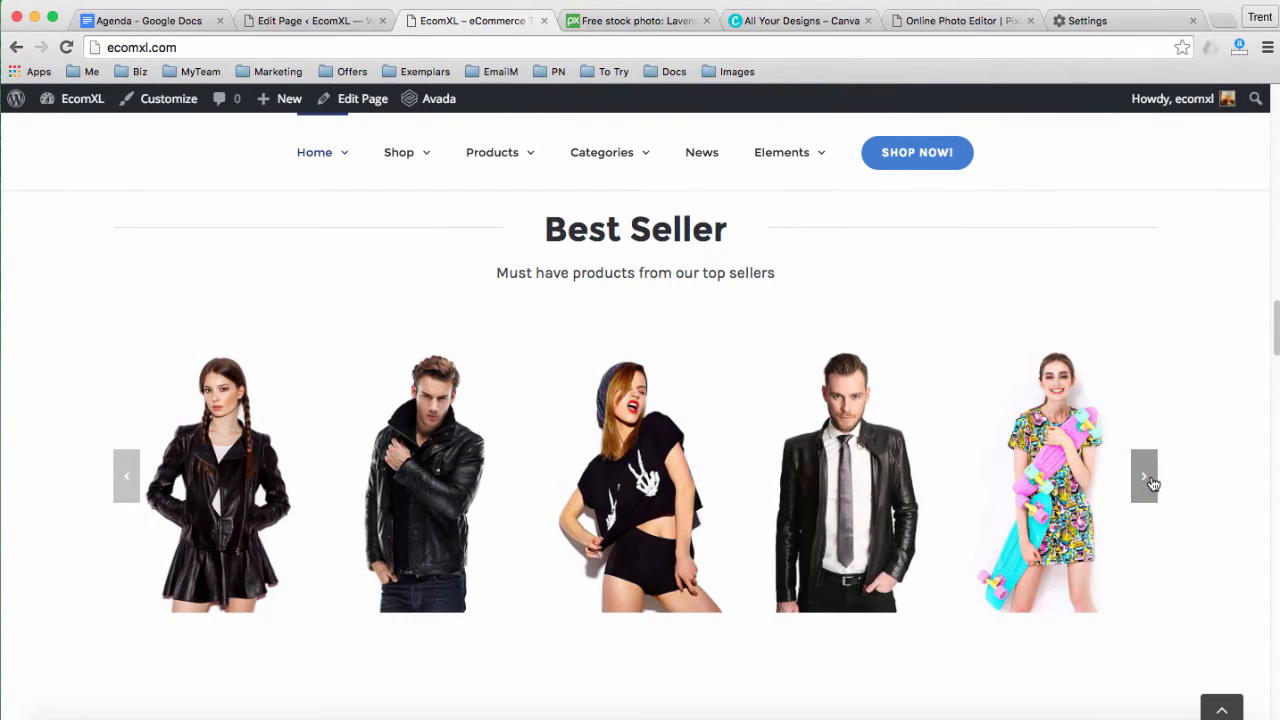
{"action": "left_click", "coordinate": [1151, 484]}
{"action": "left_click", "coordinate": [1151, 484]}
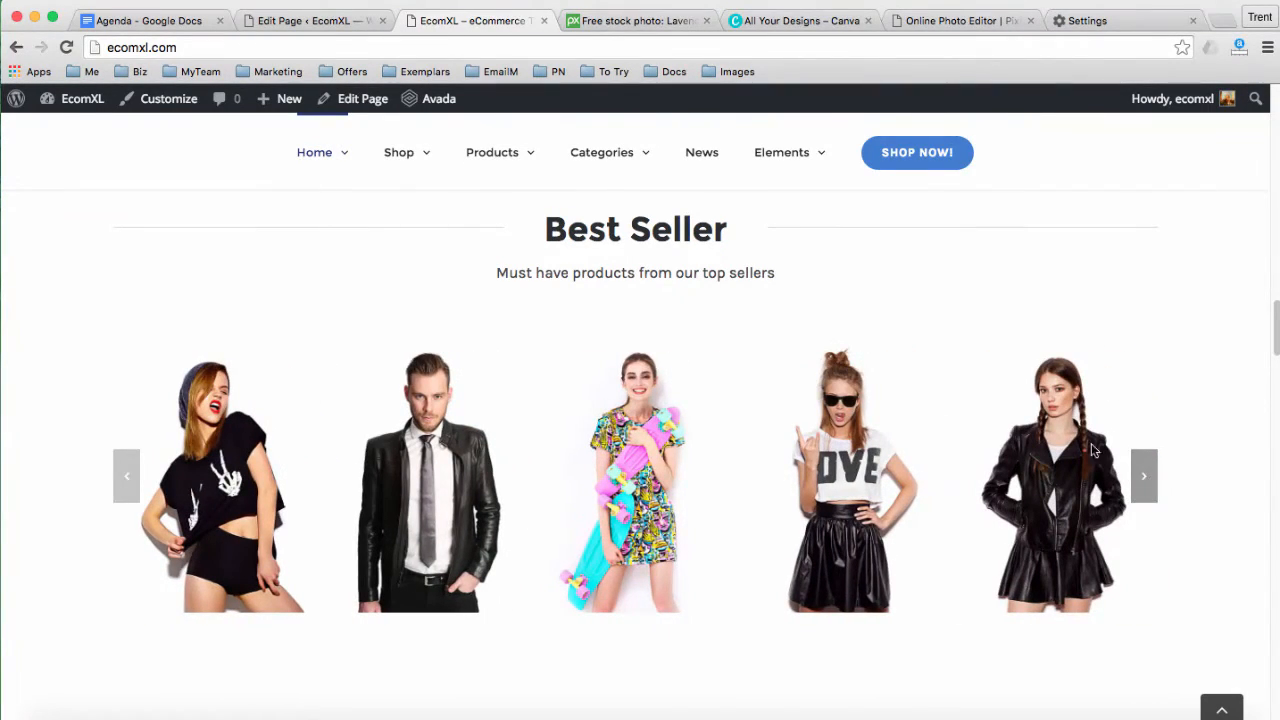
{"action": "left_click", "coordinate": [306, 21]}
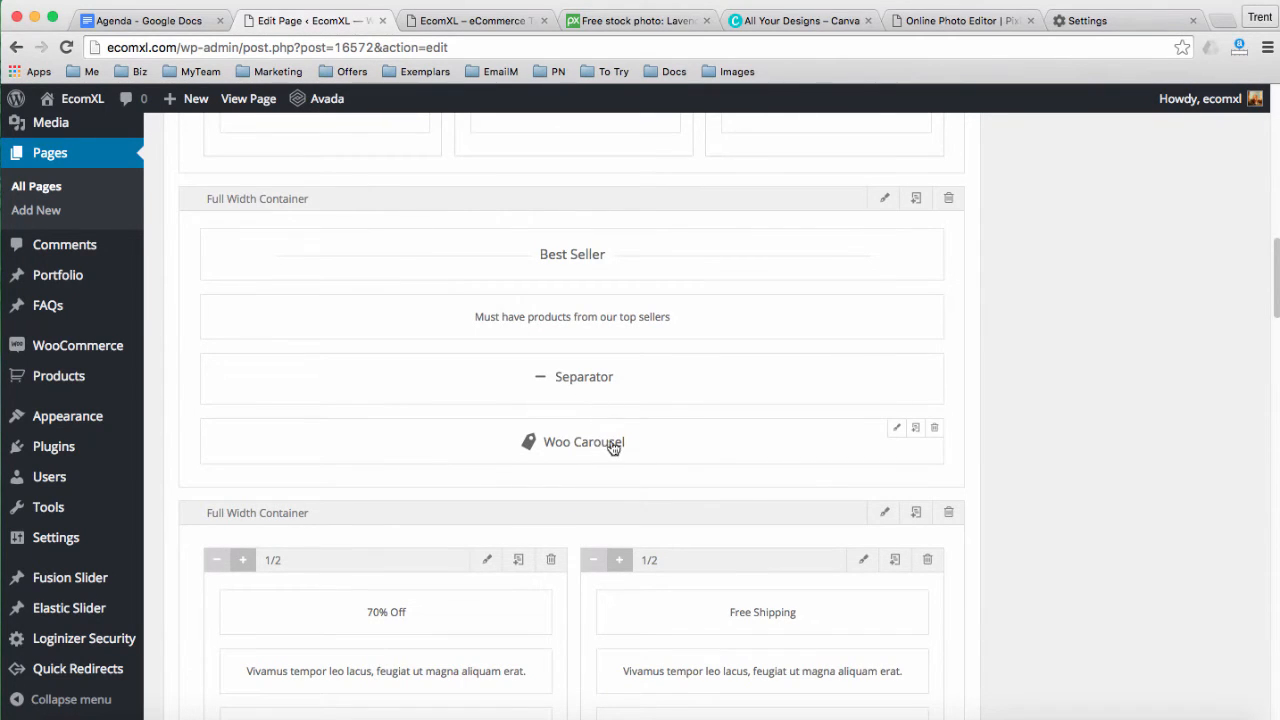
Replace the Best Seller carousel's Accessories, Men and Women categories with Herbal Formulas and Essential Oils
{"action": "left_click", "coordinate": [896, 428]}
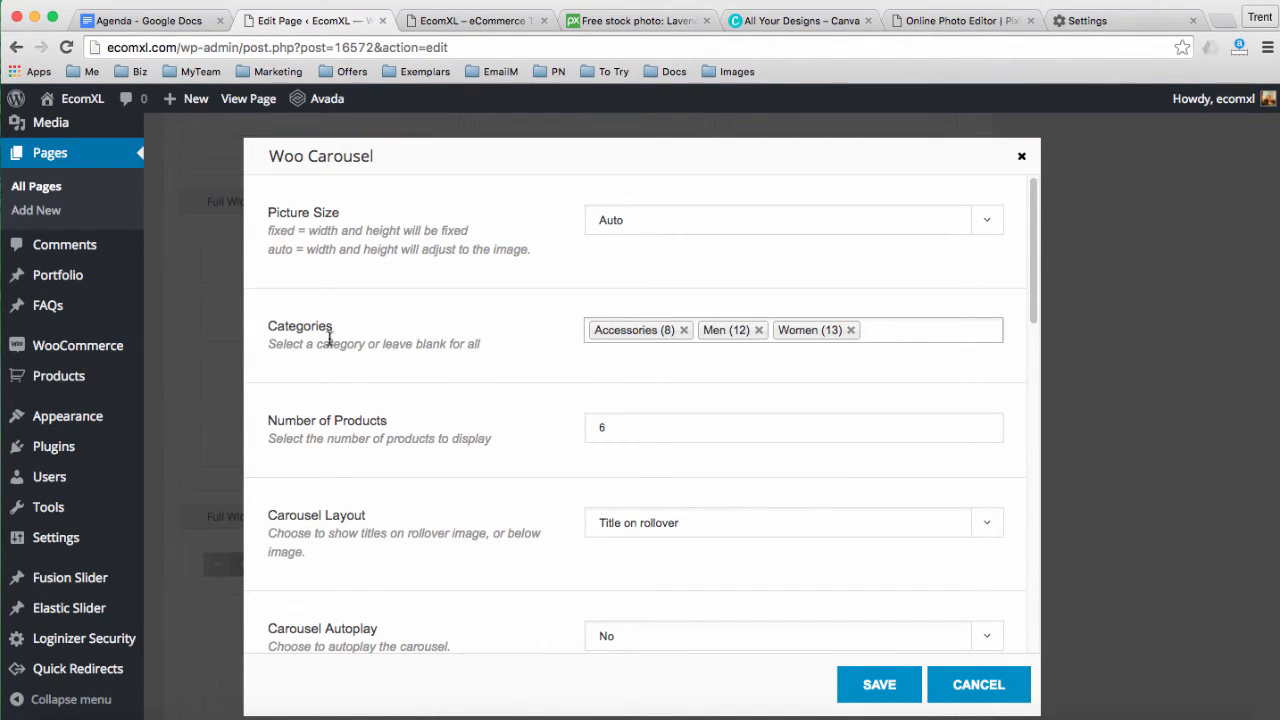
{"action": "left_click", "coordinate": [684, 331]}
{"action": "left_click", "coordinate": [650, 331]}
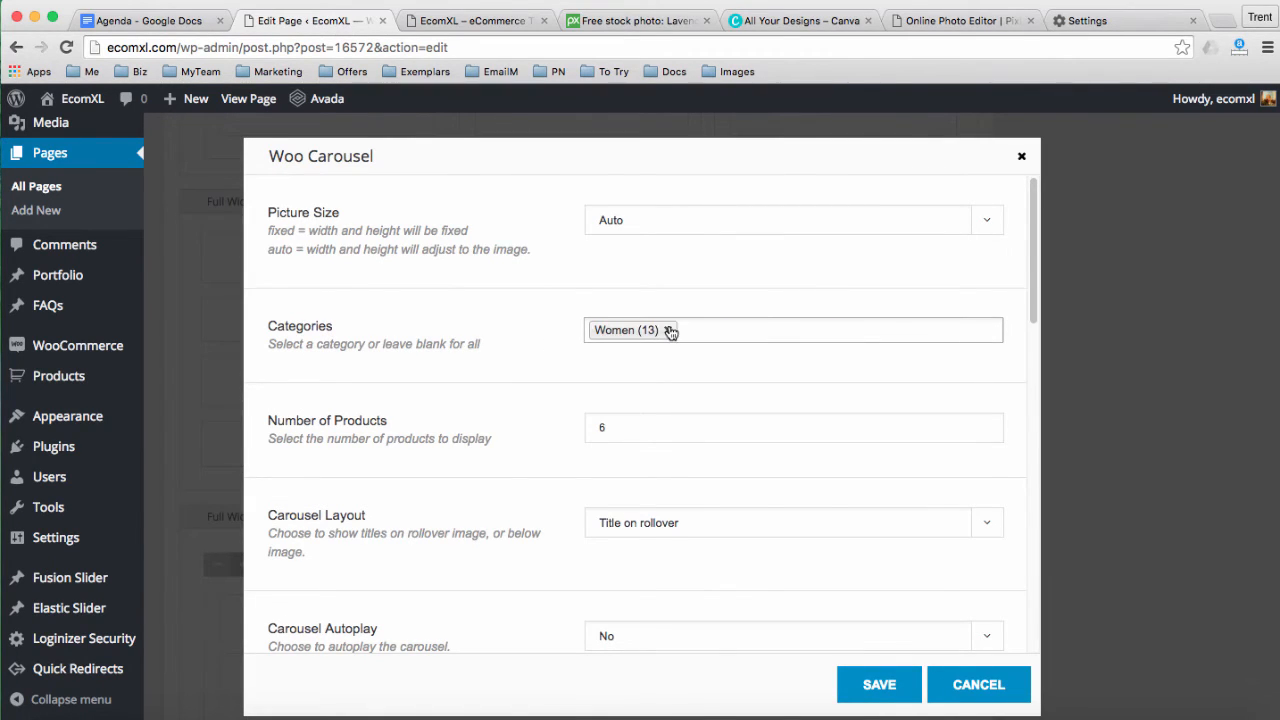
{"action": "left_click", "coordinate": [668, 331]}
{"action": "left_click", "coordinate": [632, 329]}
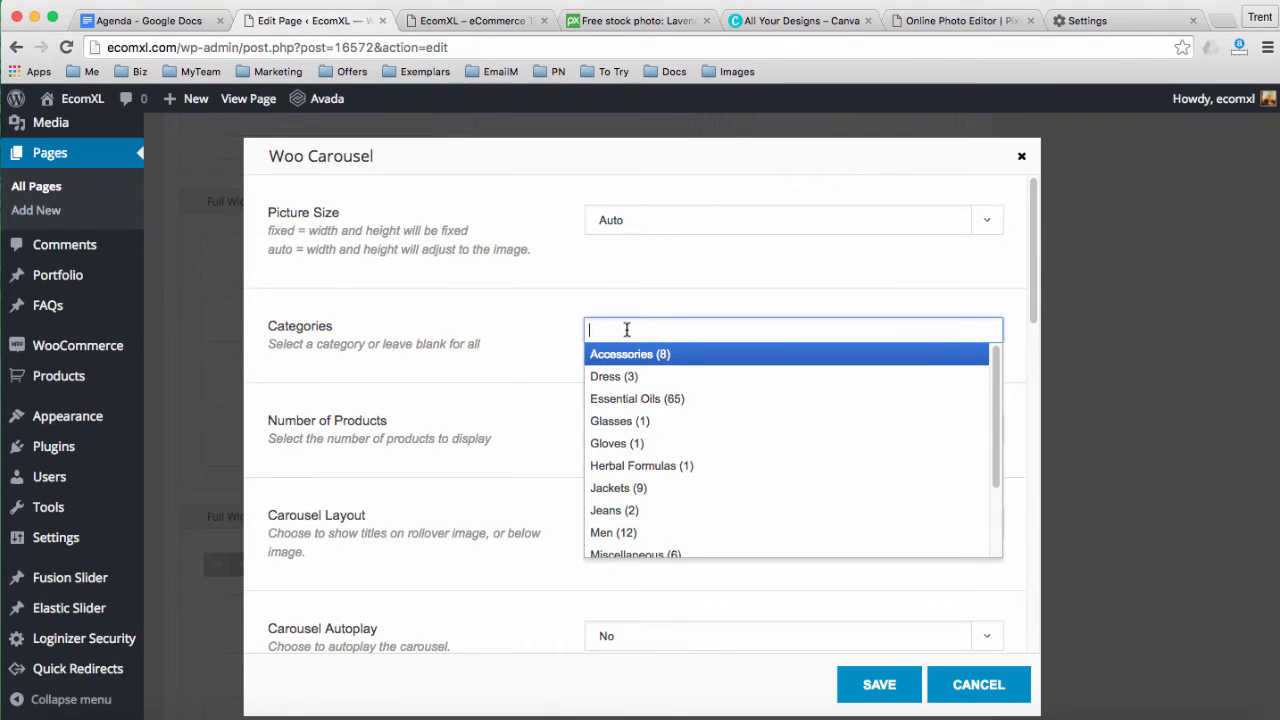
{"action": "left_click", "coordinate": [552, 338]}
{"action": "left_click", "coordinate": [611, 330]}
{"action": "scroll", "coordinate": [667, 416], "scroll_direction": "down", "scroll_amount": 2}
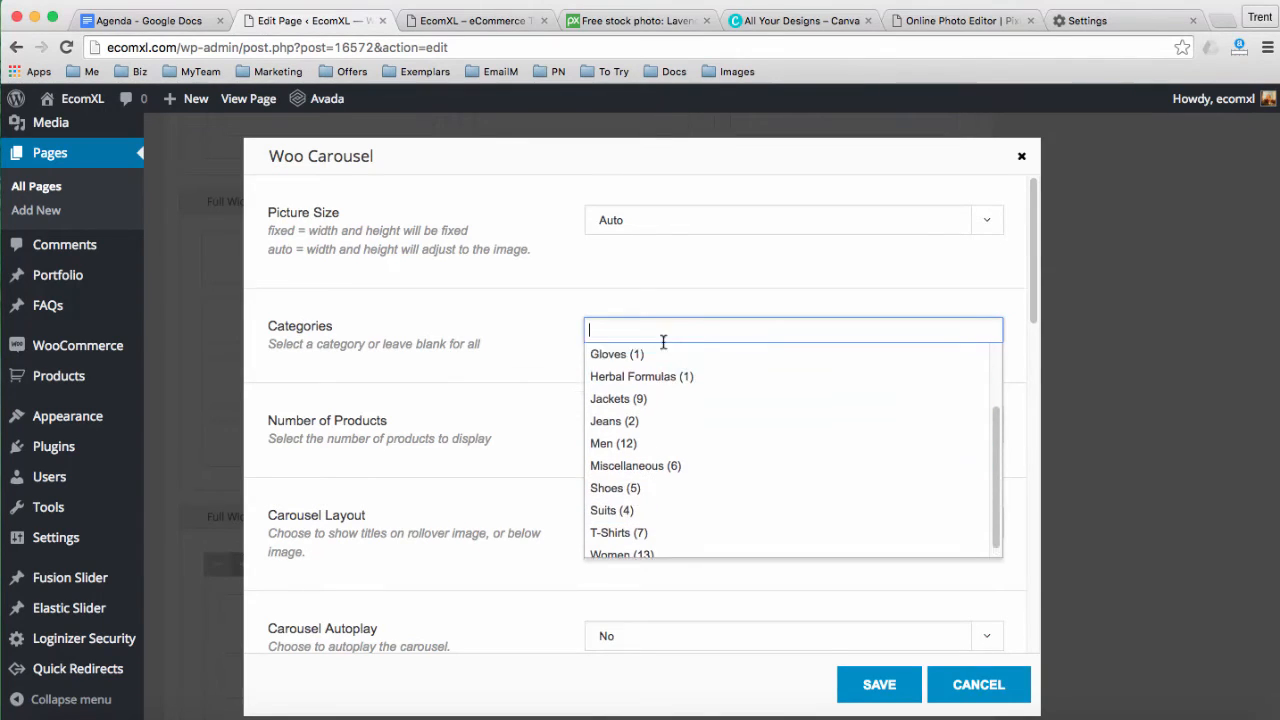
{"action": "left_click", "coordinate": [663, 376]}
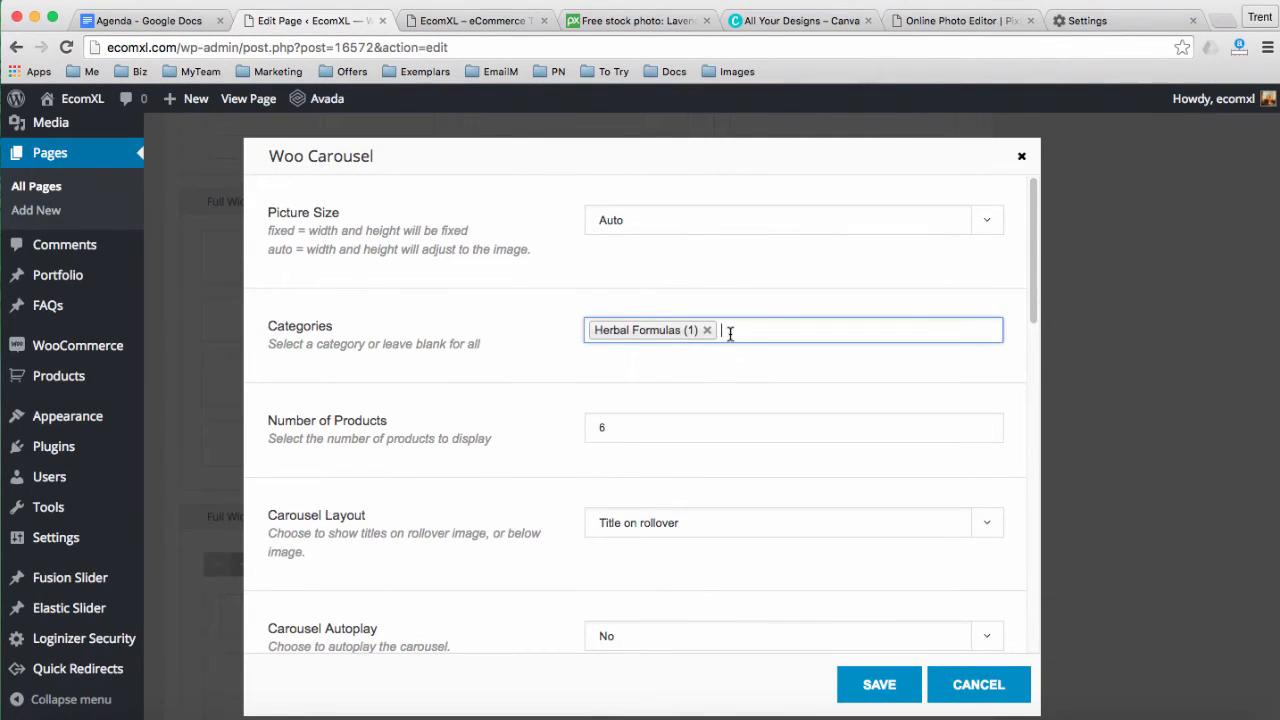
{"action": "left_click", "coordinate": [730, 334]}
{"action": "left_click", "coordinate": [669, 398]}
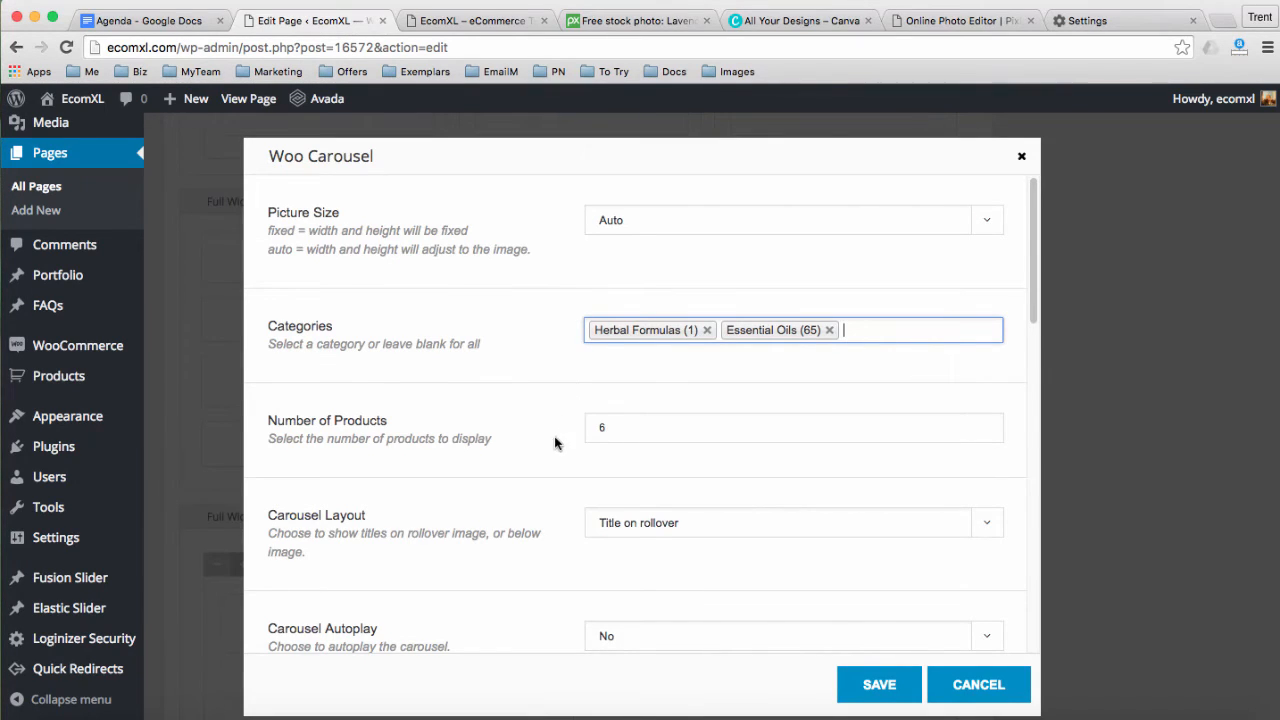
Set the carousel's Number of Products to 8 and save its settings
{"action": "double_click", "coordinate": [607, 426]}
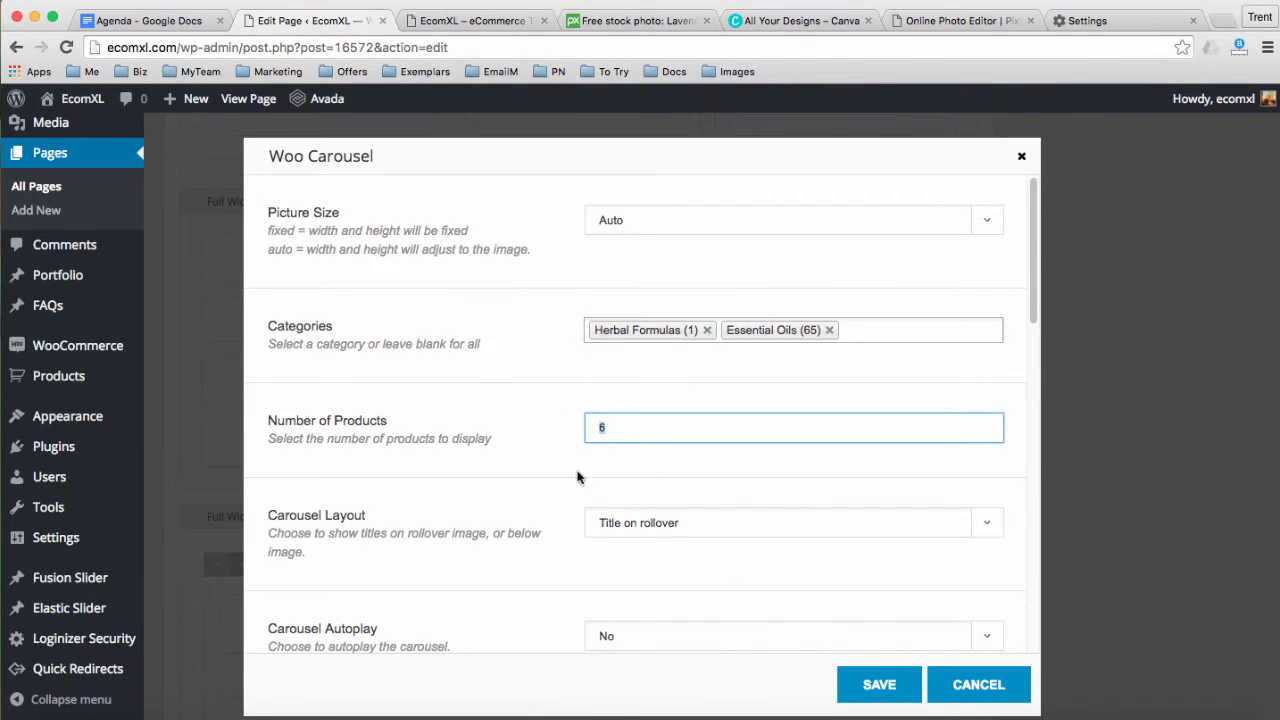
{"action": "left_click", "coordinate": [527, 448]}
{"action": "scroll", "coordinate": [527, 448], "scroll_direction": "down", "scroll_amount": 3}
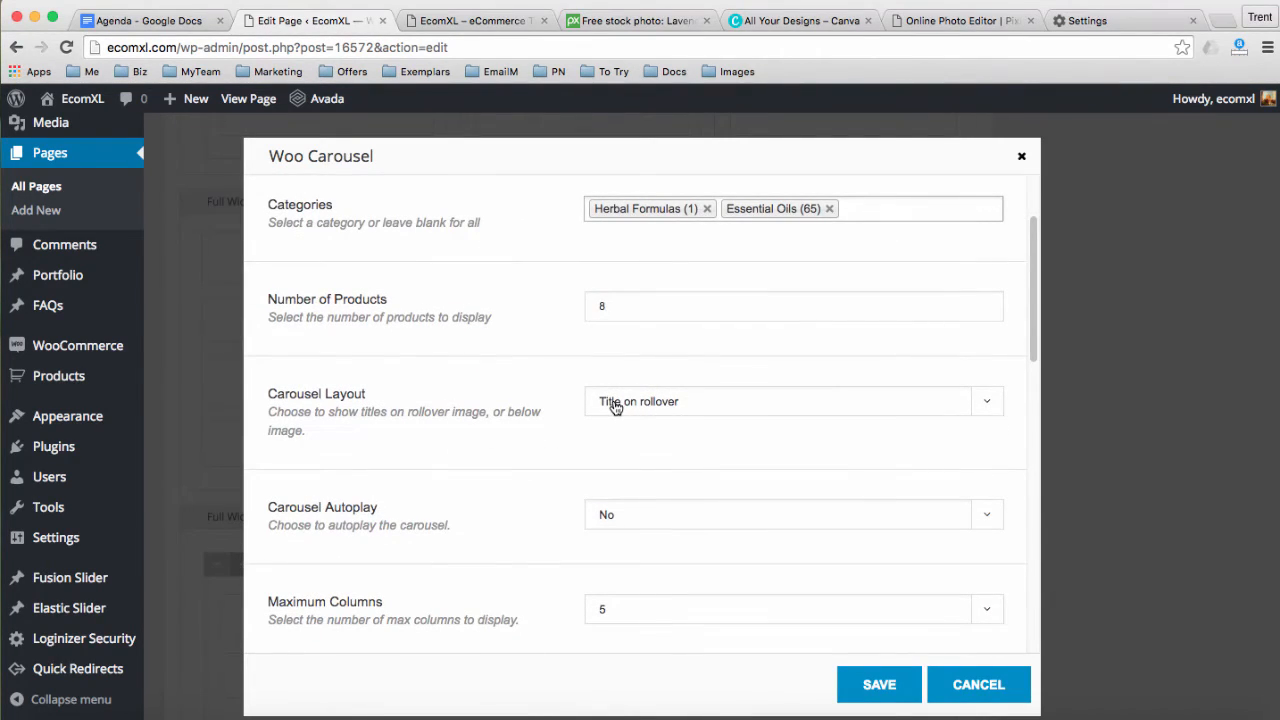
{"action": "left_click", "coordinate": [446, 20]}
{"action": "mouse_move", "coordinate": [436, 418]}
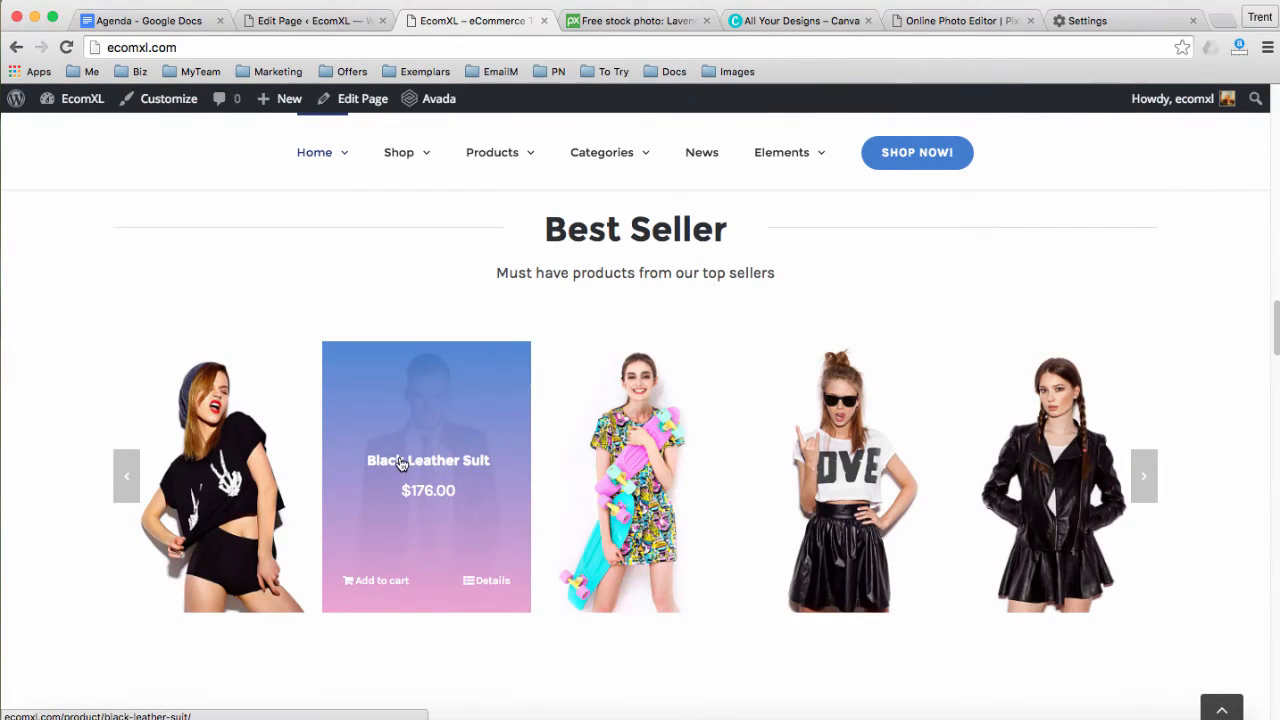
{"action": "left_click", "coordinate": [314, 20]}
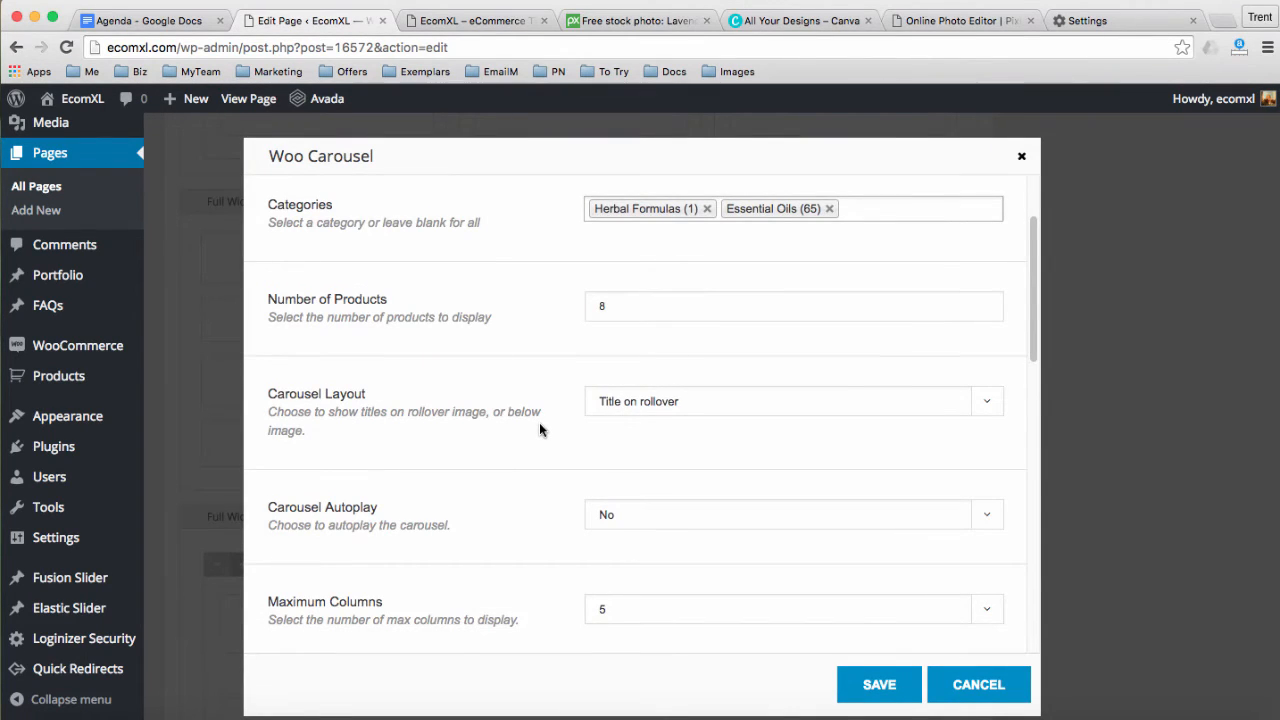
{"action": "scroll", "coordinate": [539, 430], "scroll_direction": "down", "scroll_amount": 1}
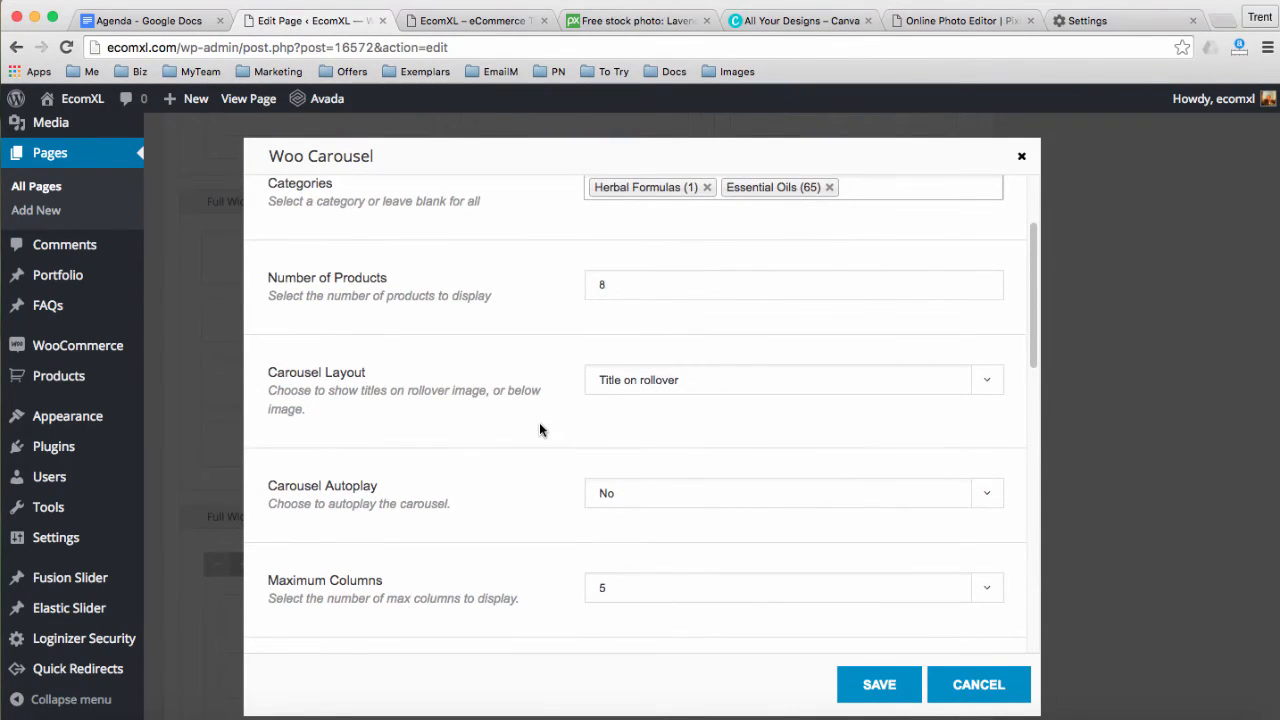
{"action": "scroll", "coordinate": [539, 430], "scroll_direction": "down", "scroll_amount": 8}
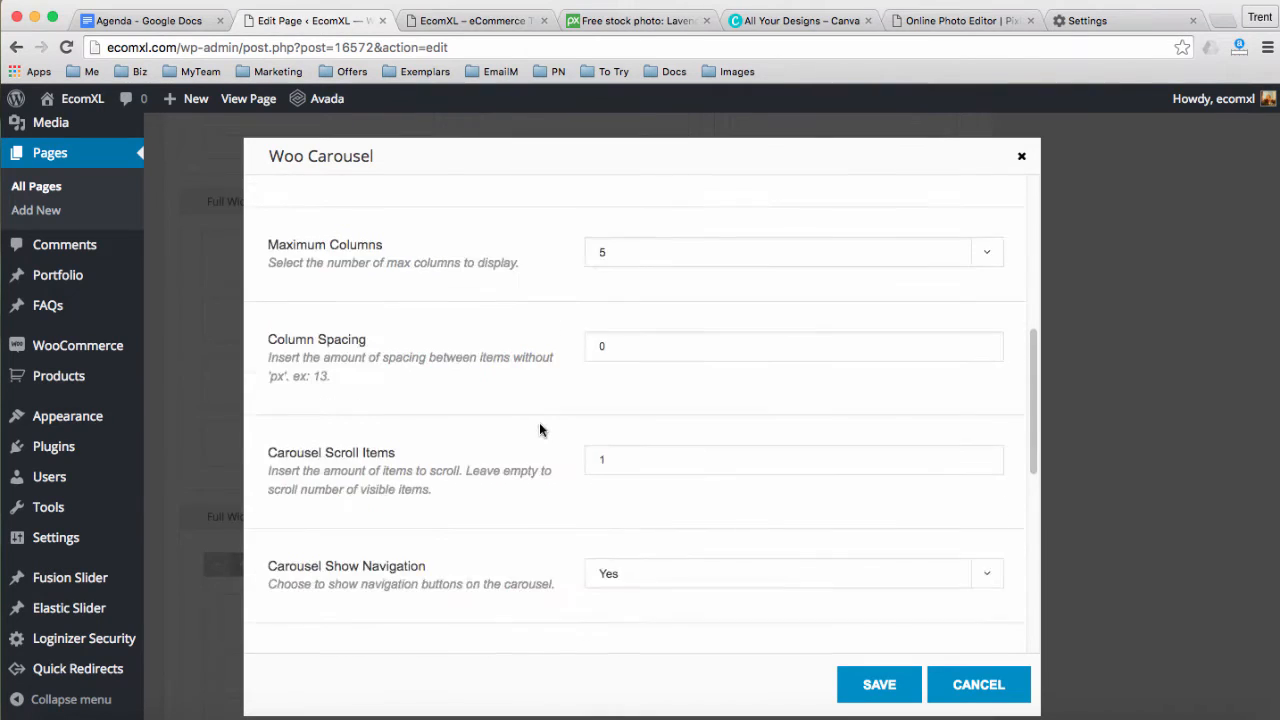
{"action": "scroll", "coordinate": [539, 430], "scroll_direction": "down", "scroll_amount": 5}
{"action": "scroll", "coordinate": [539, 430], "scroll_direction": "down", "scroll_amount": 2}
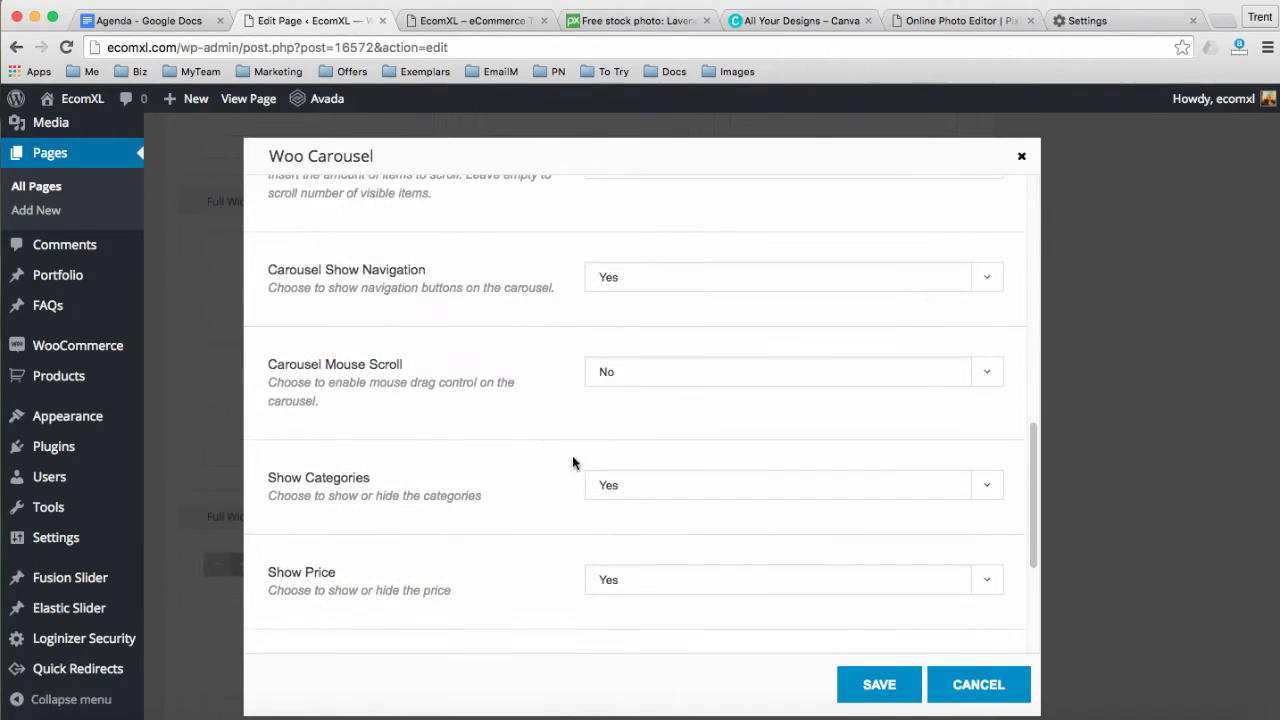
{"action": "left_click", "coordinate": [880, 684]}
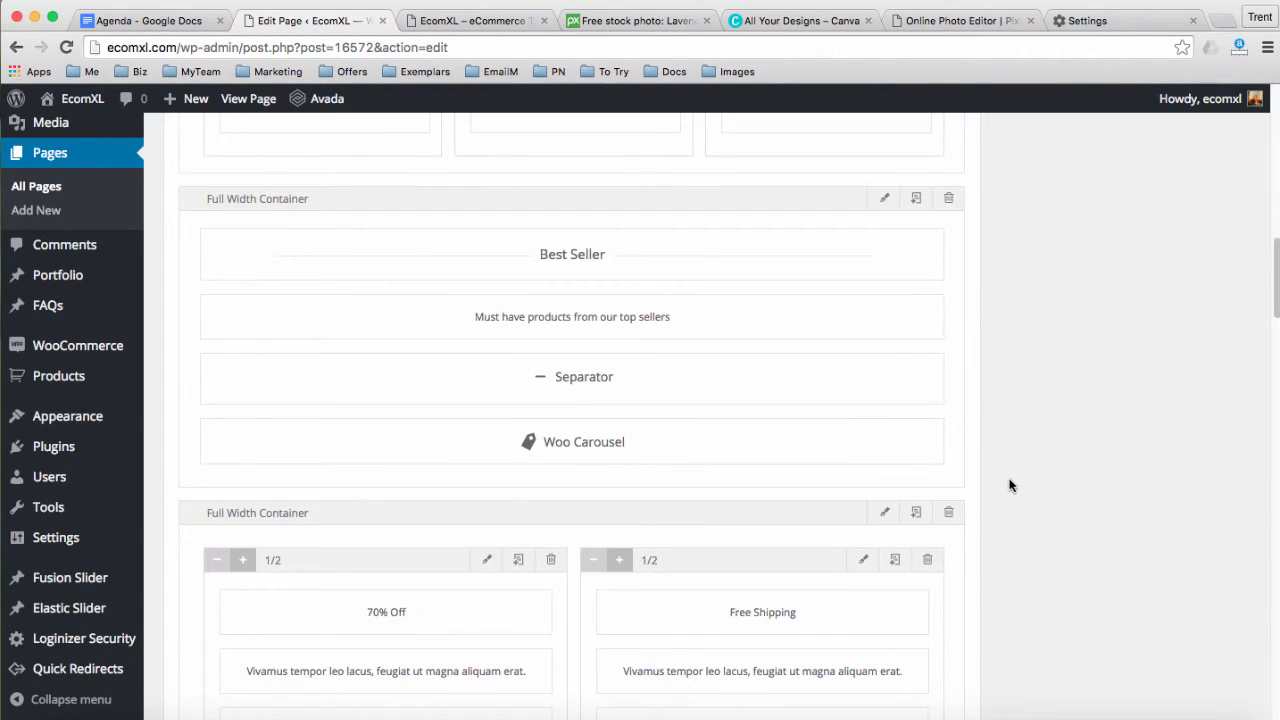
{"action": "scroll", "coordinate": [1010, 486], "scroll_direction": "down", "scroll_amount": 2}
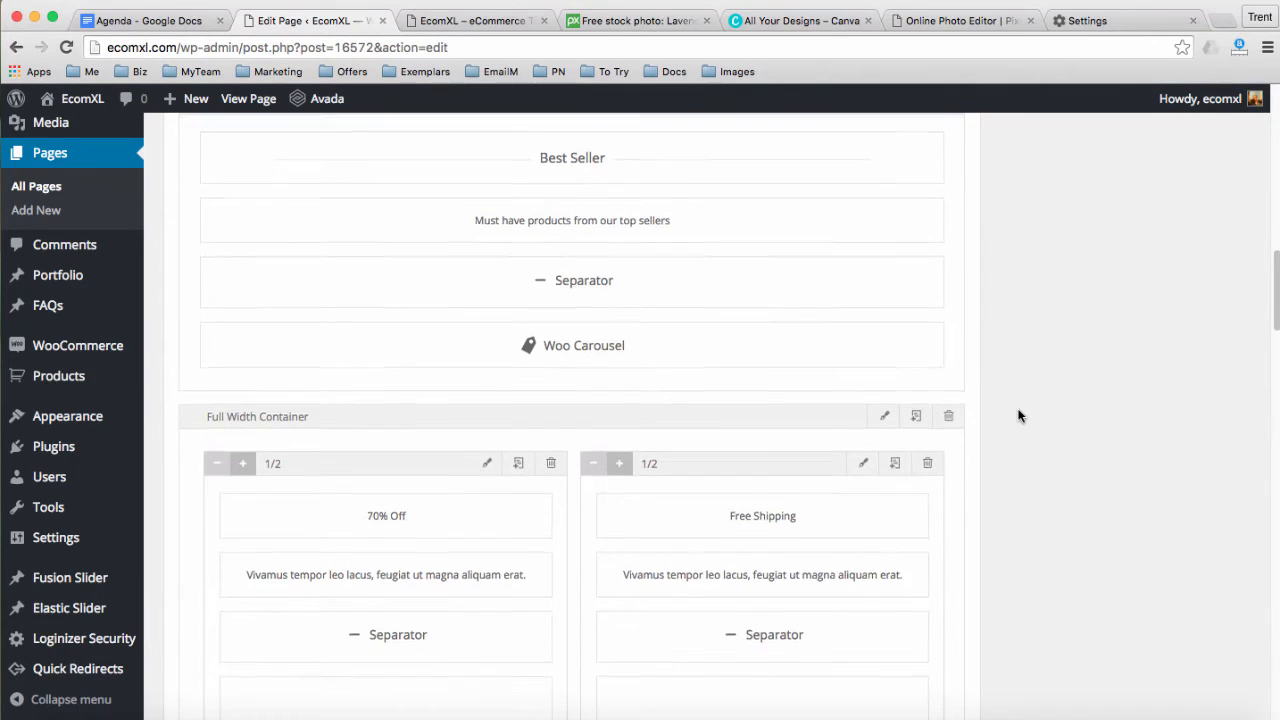
{"action": "left_click", "coordinate": [470, 20]}
{"action": "scroll", "coordinate": [281, 405], "scroll_direction": "down", "scroll_amount": 5}
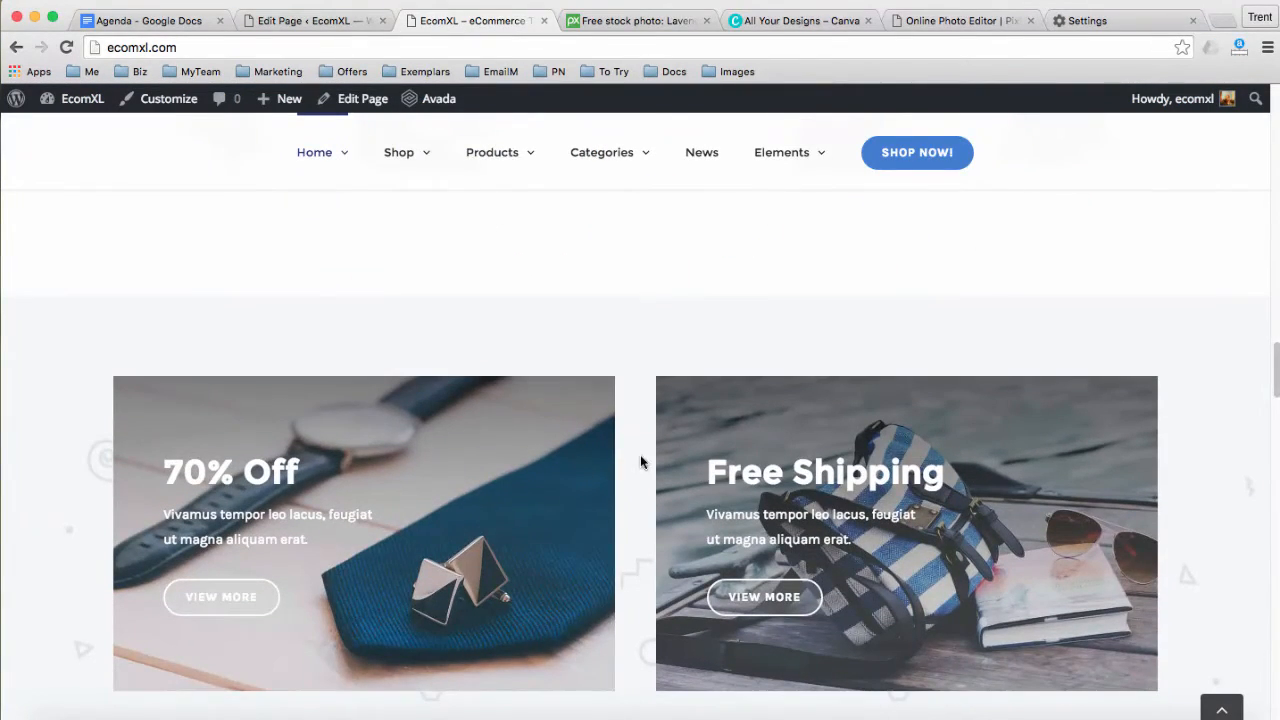
{"action": "scroll", "coordinate": [655, 468], "scroll_direction": "down", "scroll_amount": 1}
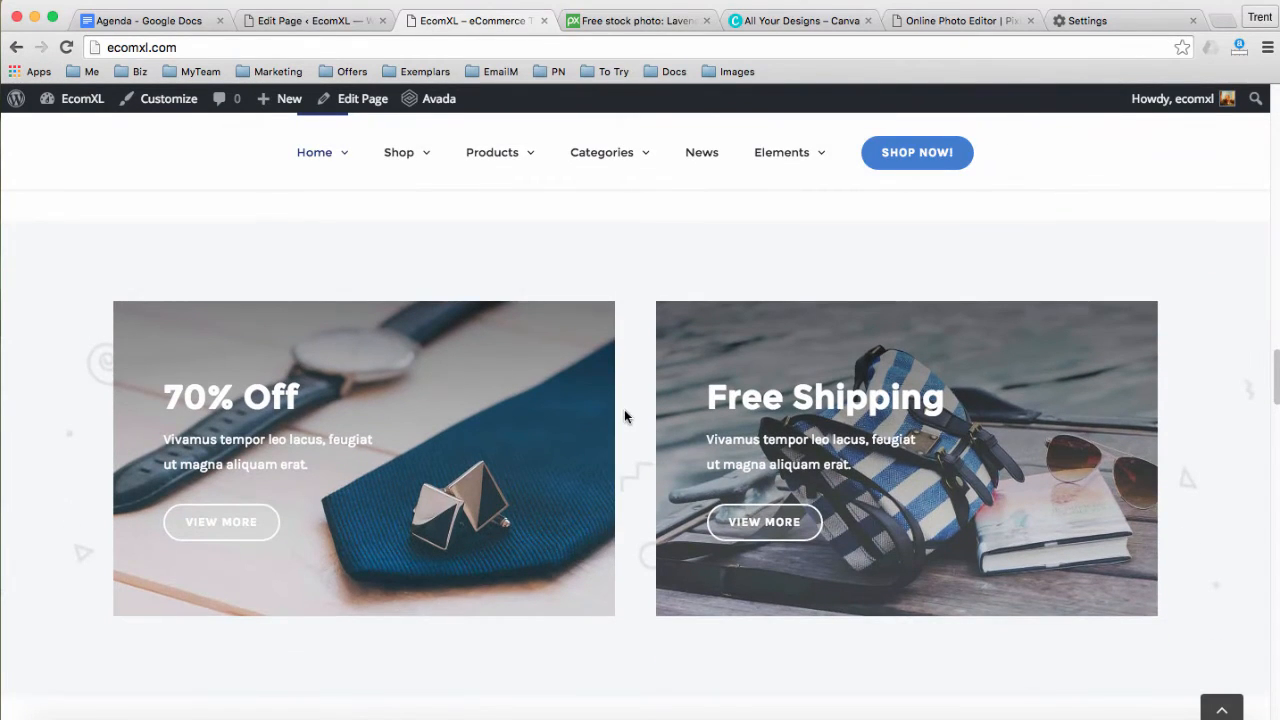
{"action": "left_click", "coordinate": [286, 21]}
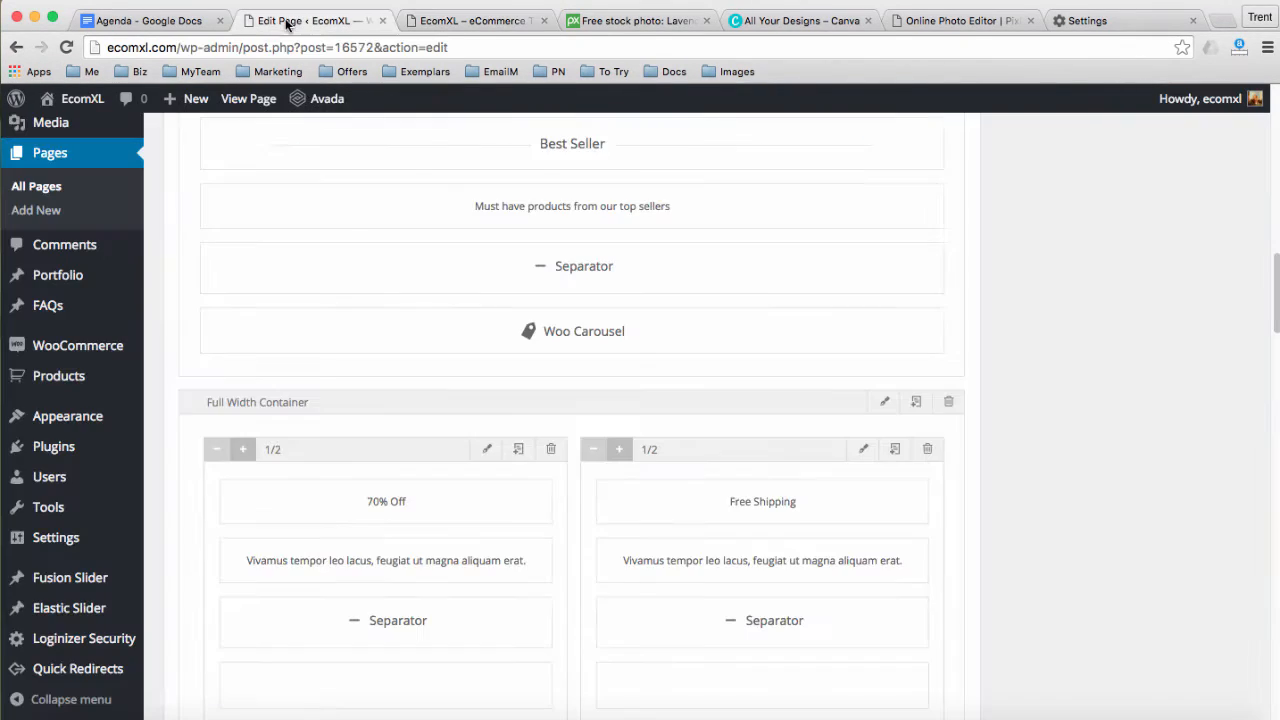
{"action": "scroll", "coordinate": [508, 450], "scroll_direction": "down", "scroll_amount": 4}
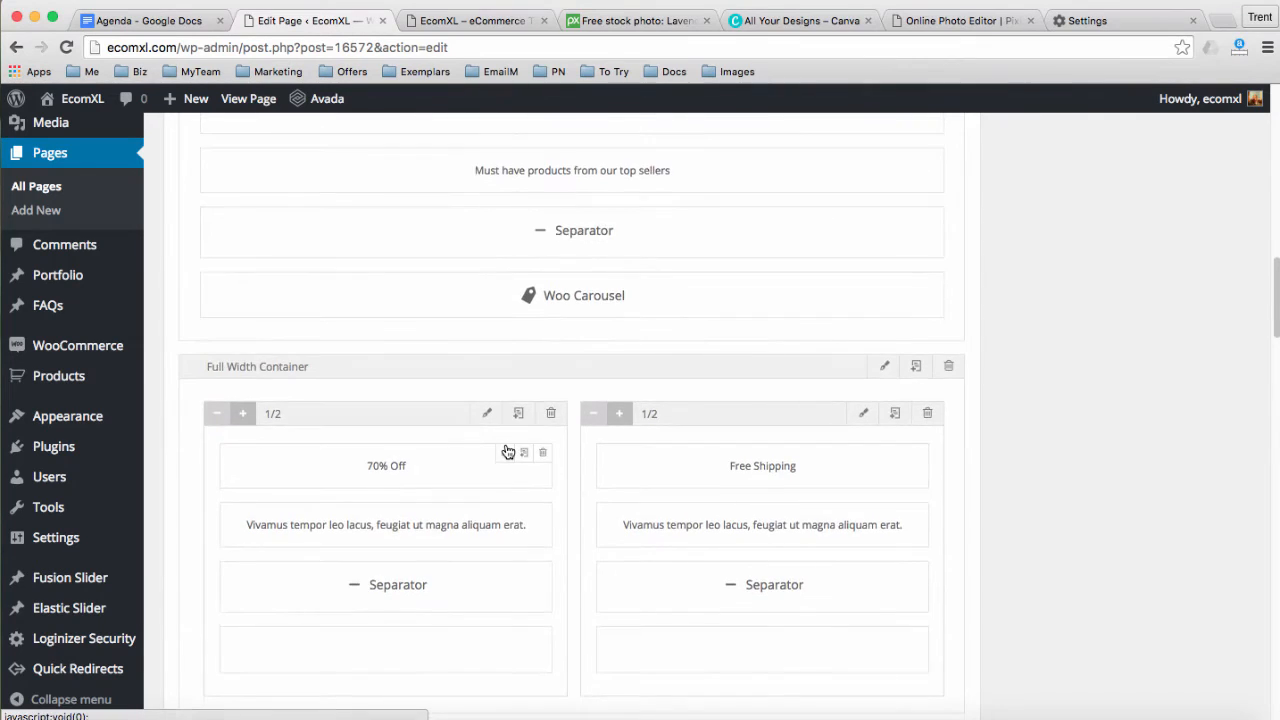
{"action": "scroll", "coordinate": [508, 452], "scroll_direction": "up", "scroll_amount": 1}
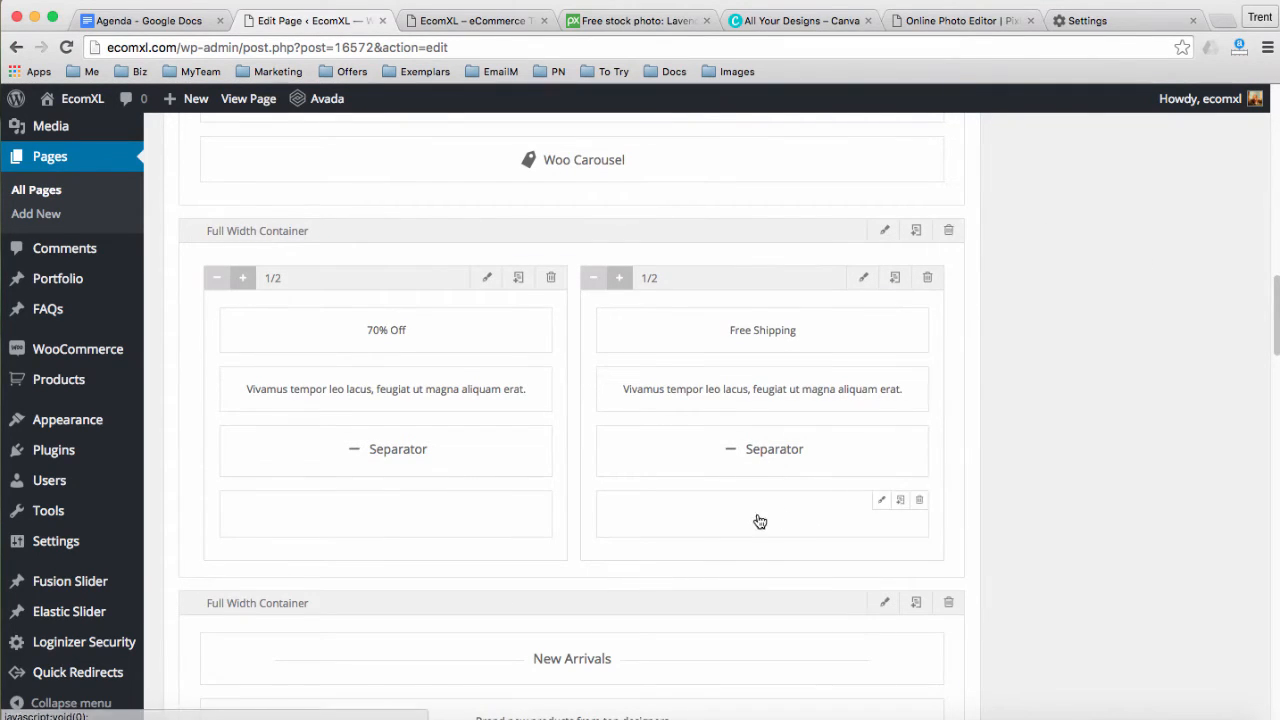
Delete the 70% Off/Free Shipping promo container and the New Arrivals container
{"action": "left_click", "coordinate": [948, 231]}
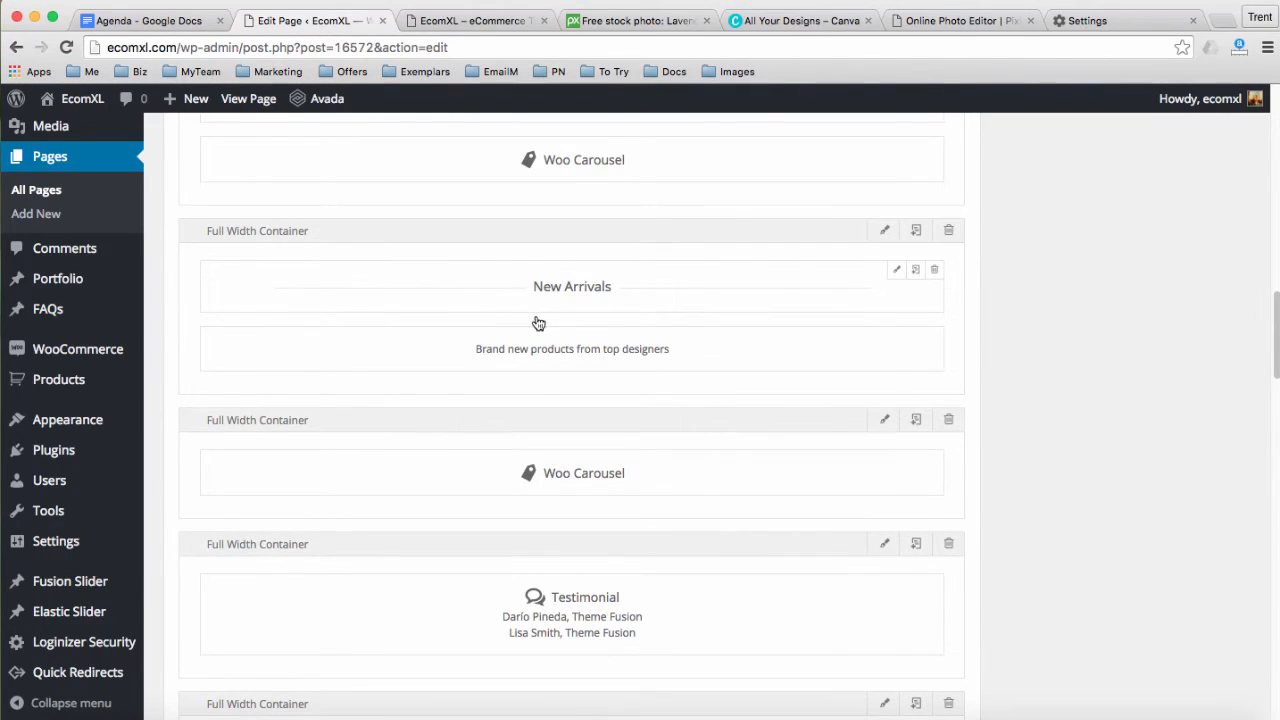
{"action": "left_click", "coordinate": [949, 231]}
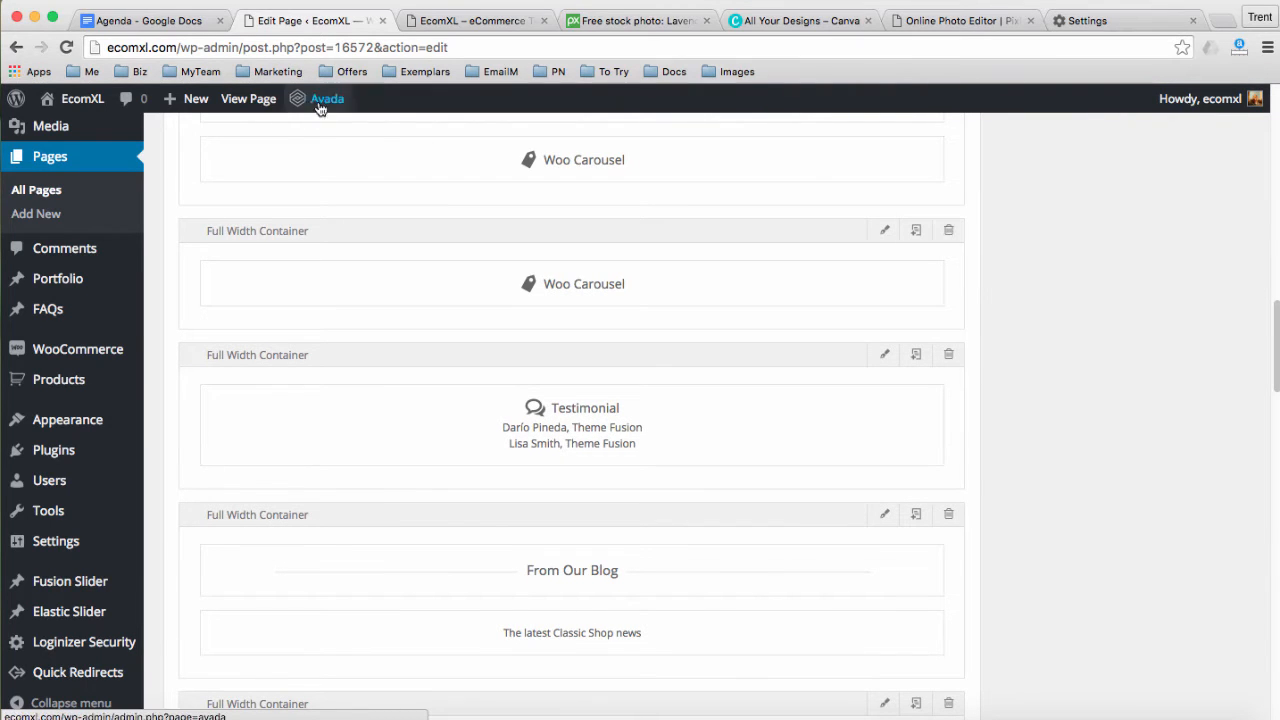
{"action": "left_click", "coordinate": [430, 22]}
{"action": "scroll", "coordinate": [474, 322], "scroll_direction": "down", "scroll_amount": 3}
{"action": "scroll", "coordinate": [470, 367], "scroll_direction": "down", "scroll_amount": 5}
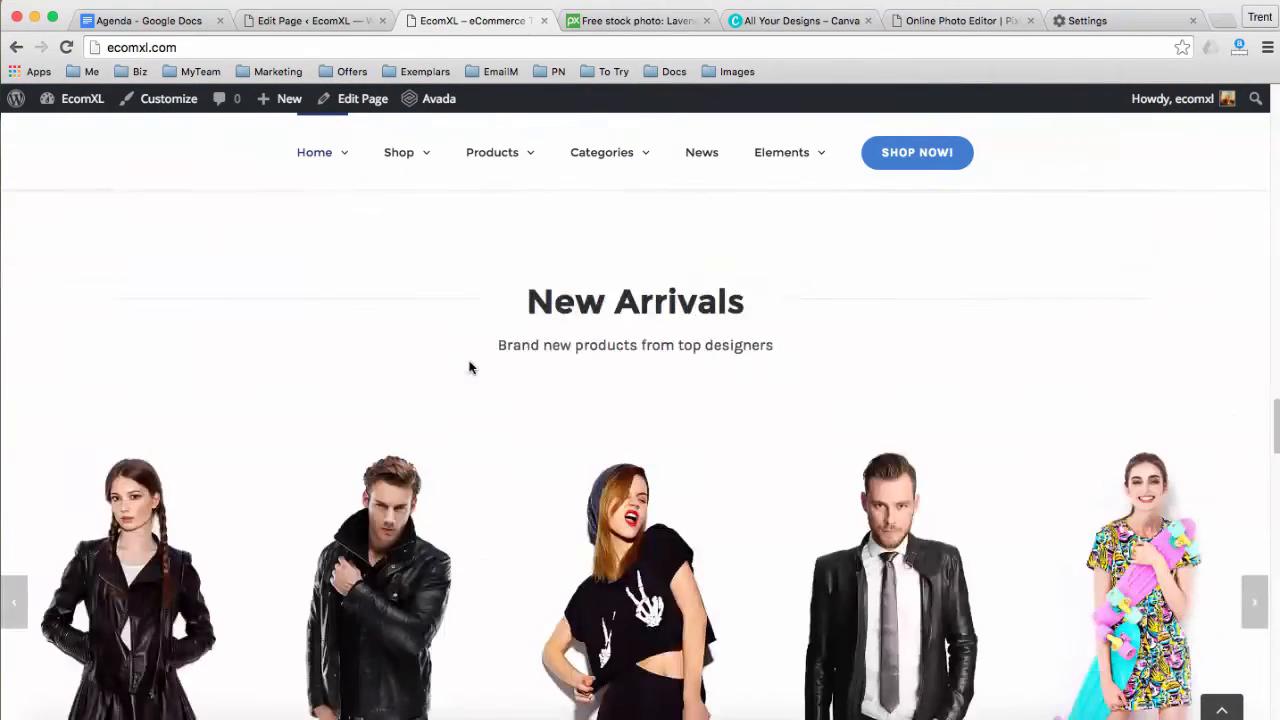
{"action": "scroll", "coordinate": [918, 388], "scroll_direction": "down", "scroll_amount": 3}
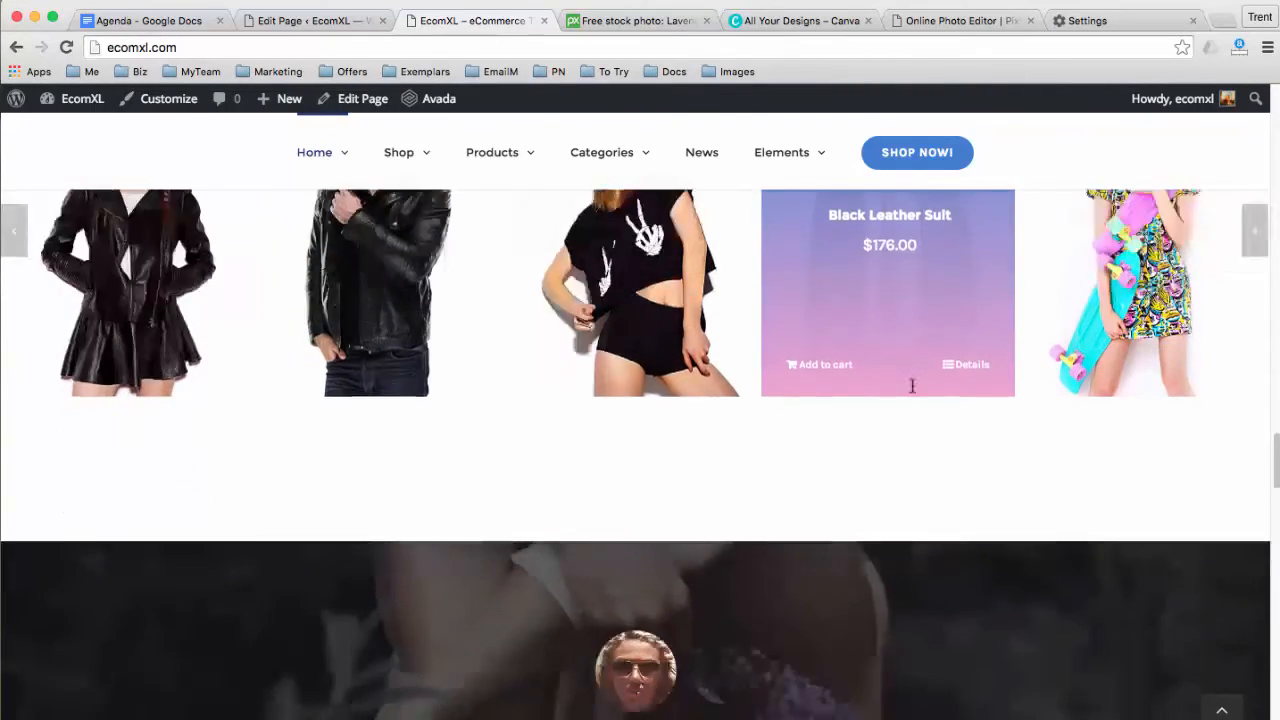
{"action": "left_click", "coordinate": [279, 28]}
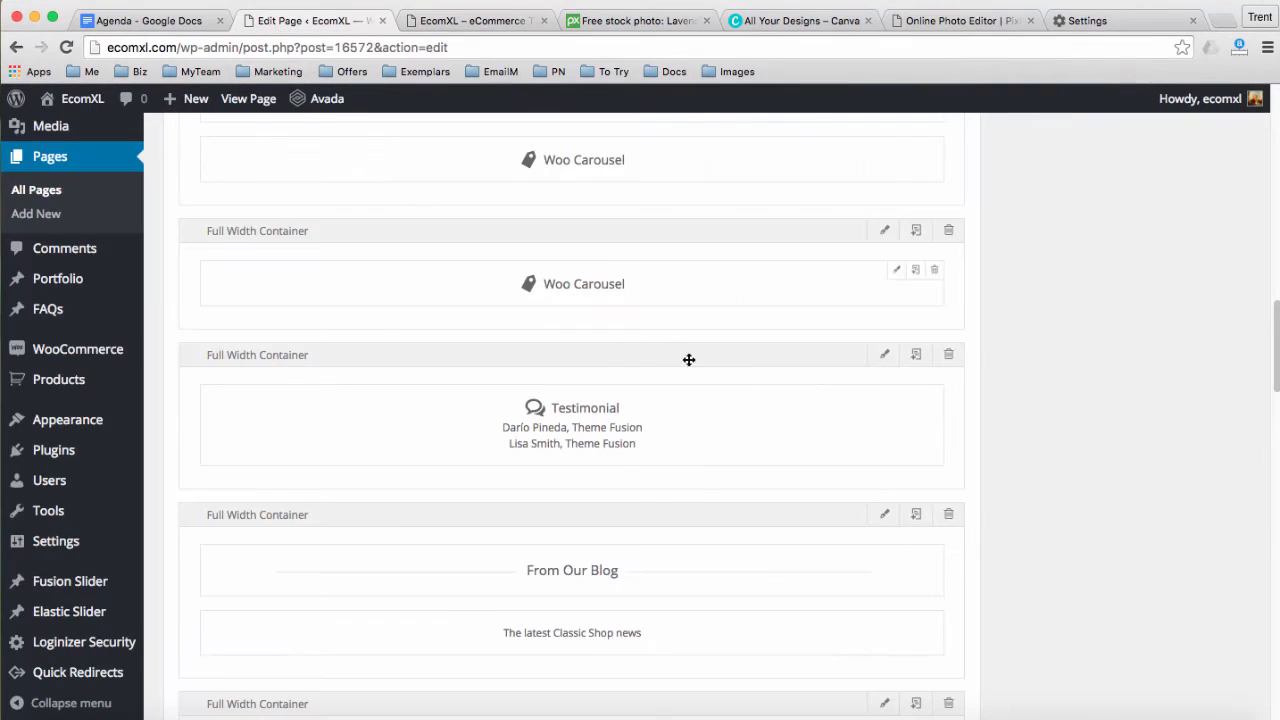
Delete the second Woo Carousel, Testimonial, From Our Blog and Recent Posts containers
{"action": "left_click", "coordinate": [949, 231]}
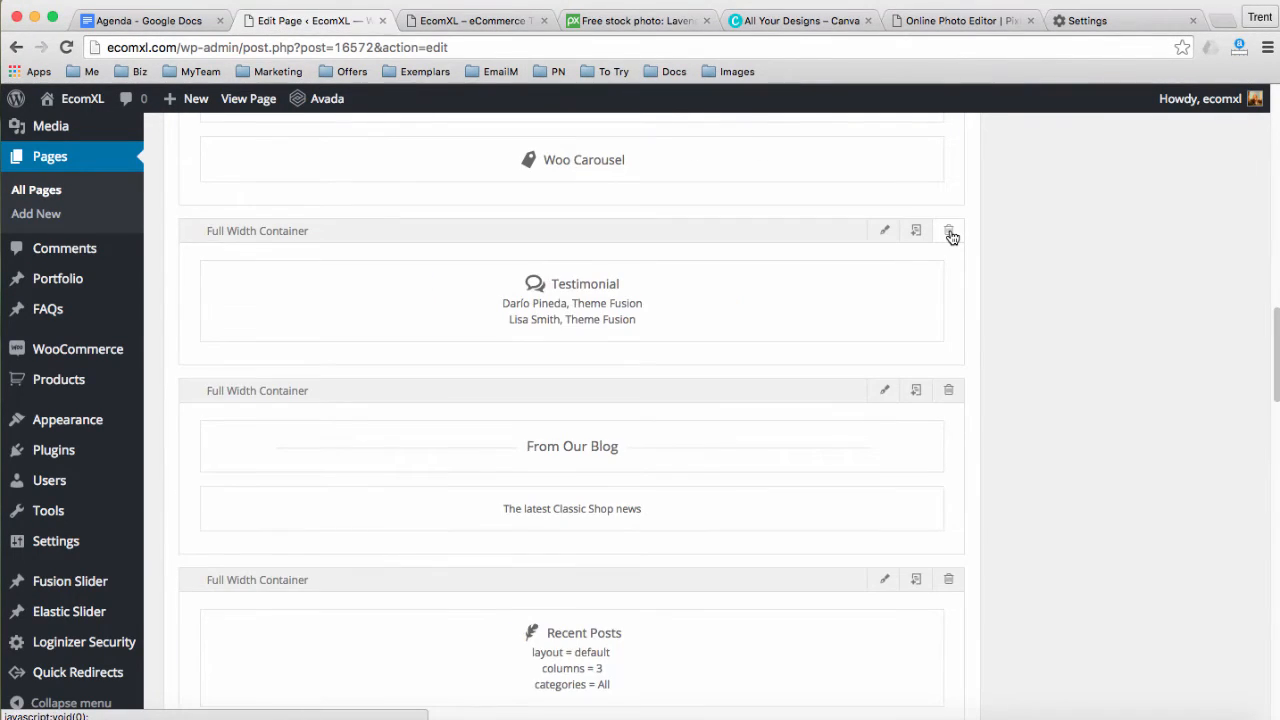
{"action": "left_click", "coordinate": [950, 233]}
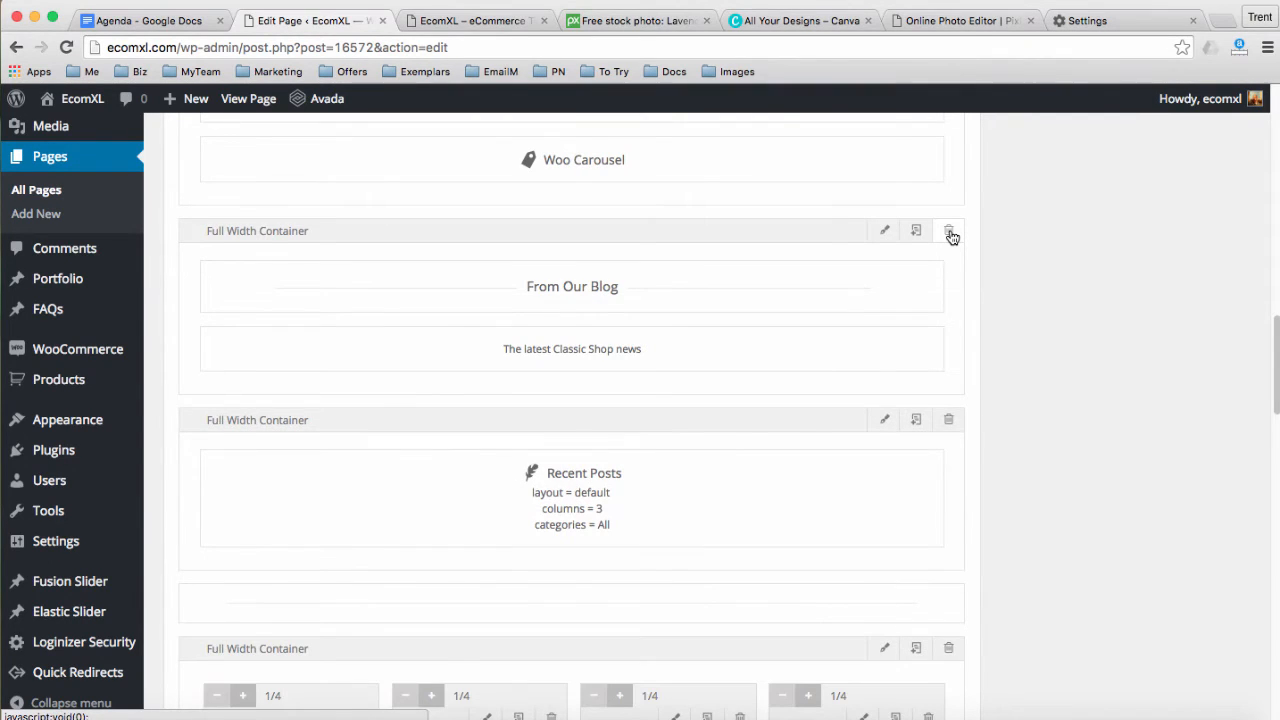
{"action": "left_click", "coordinate": [949, 231]}
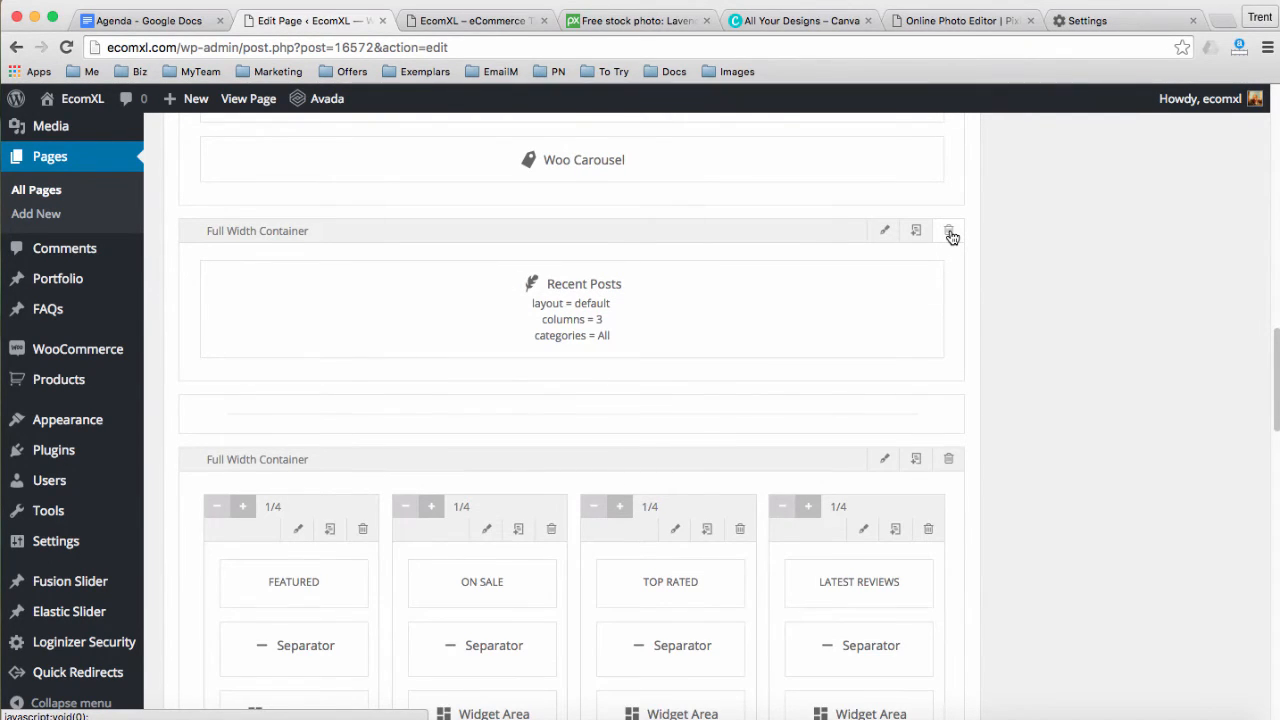
{"action": "left_click", "coordinate": [949, 231]}
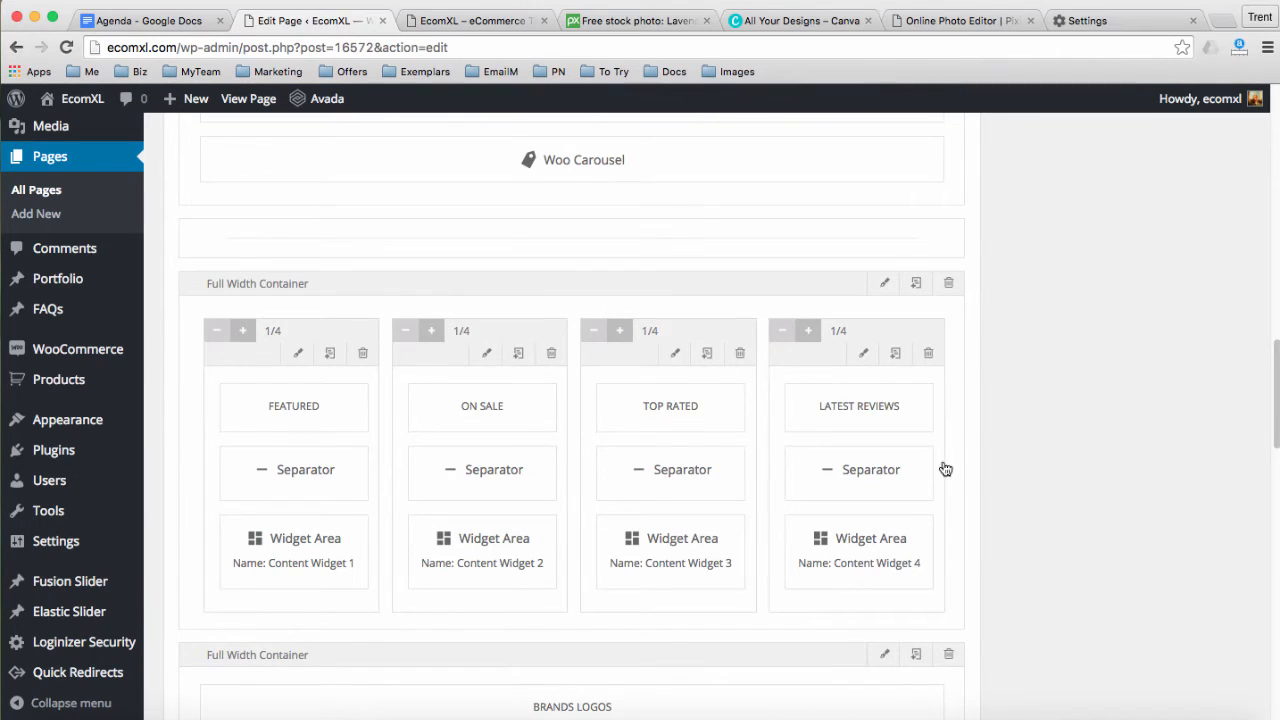
{"action": "scroll", "coordinate": [420, 390], "scroll_direction": "down", "scroll_amount": 2}
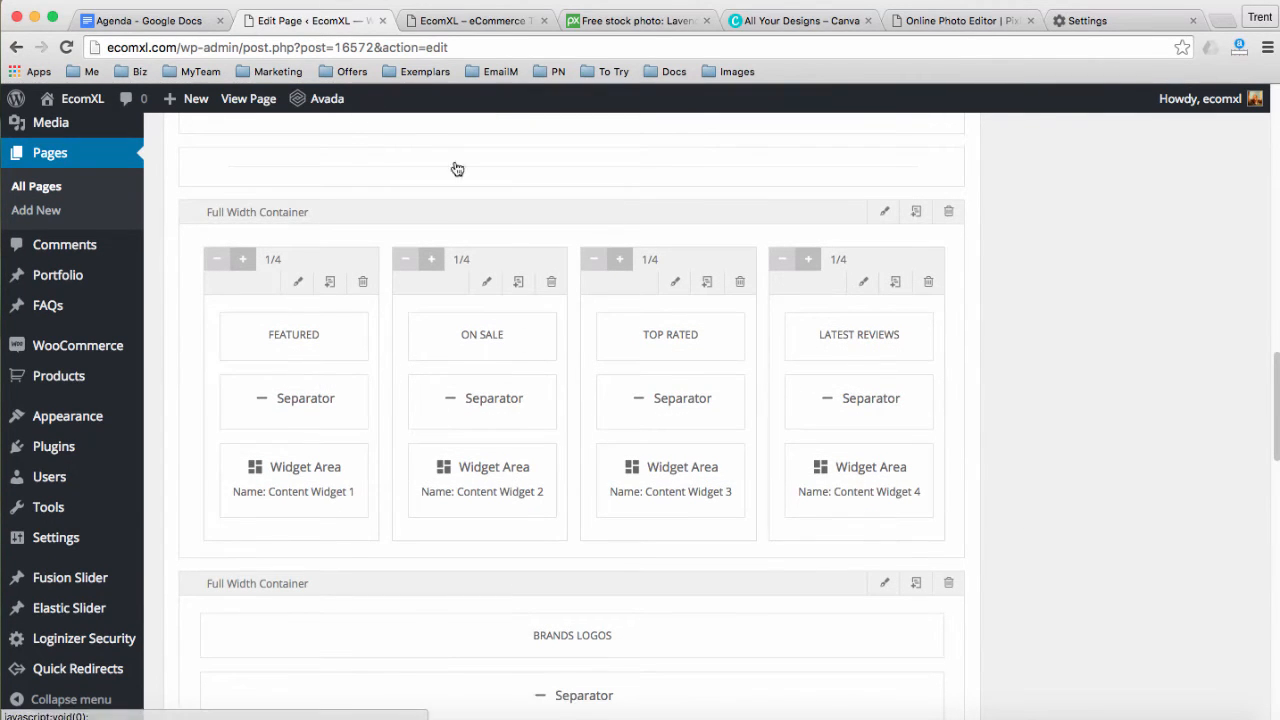
{"action": "left_click", "coordinate": [452, 22]}
Delete the four-column Featured/On Sale/Top Rated/Latest Reviews container from Home 1
{"action": "scroll", "coordinate": [450, 345], "scroll_direction": "down", "scroll_amount": 15}
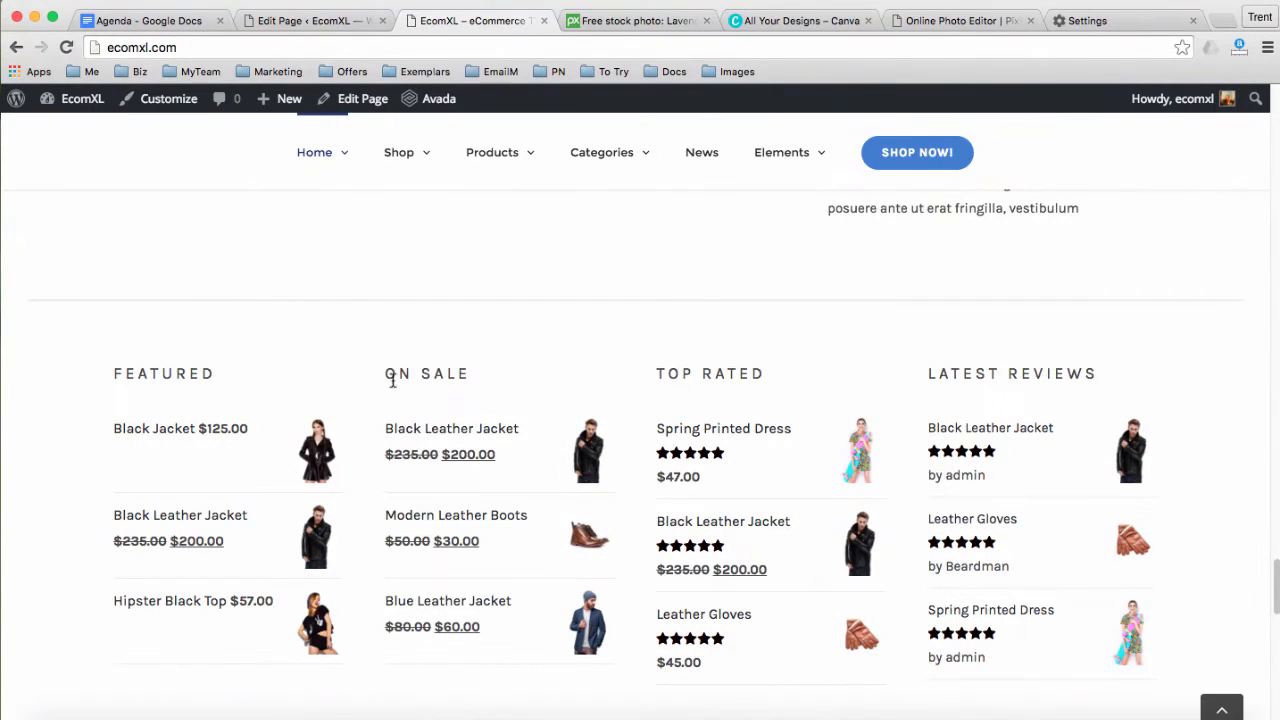
{"action": "scroll", "coordinate": [726, 378], "scroll_direction": "down", "scroll_amount": 2}
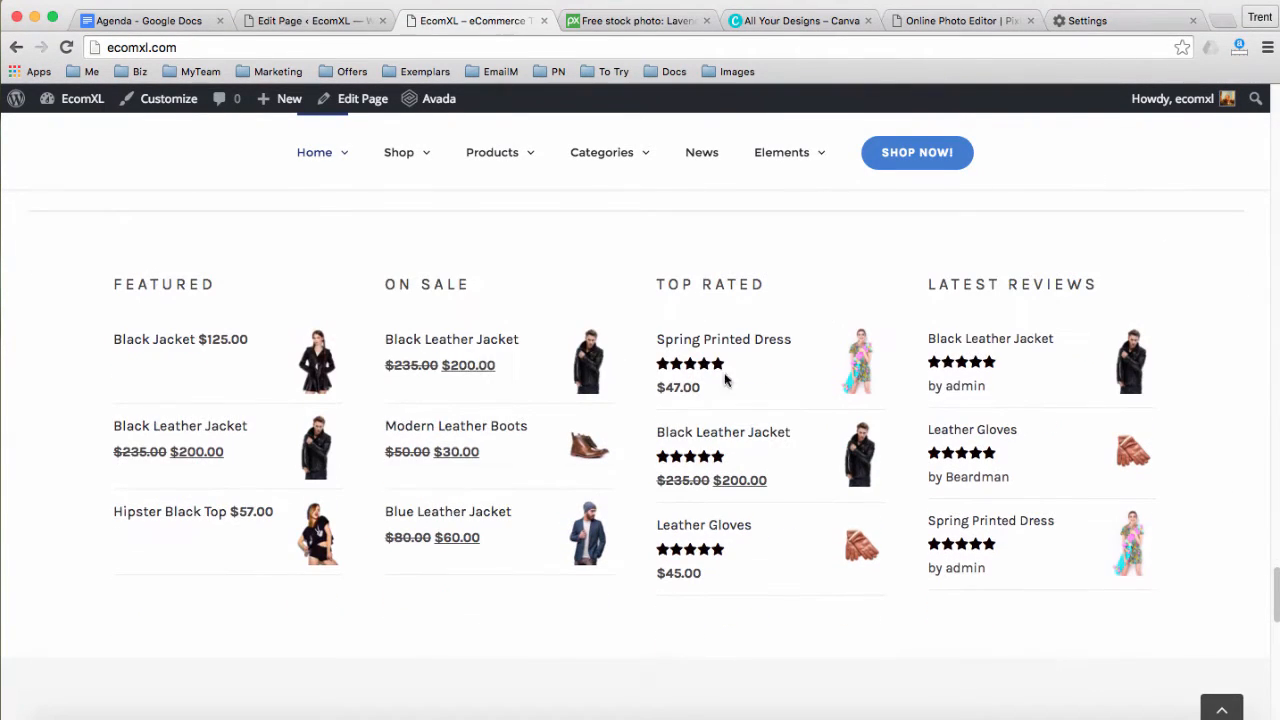
{"action": "scroll", "coordinate": [547, 380], "scroll_direction": "down", "scroll_amount": 6}
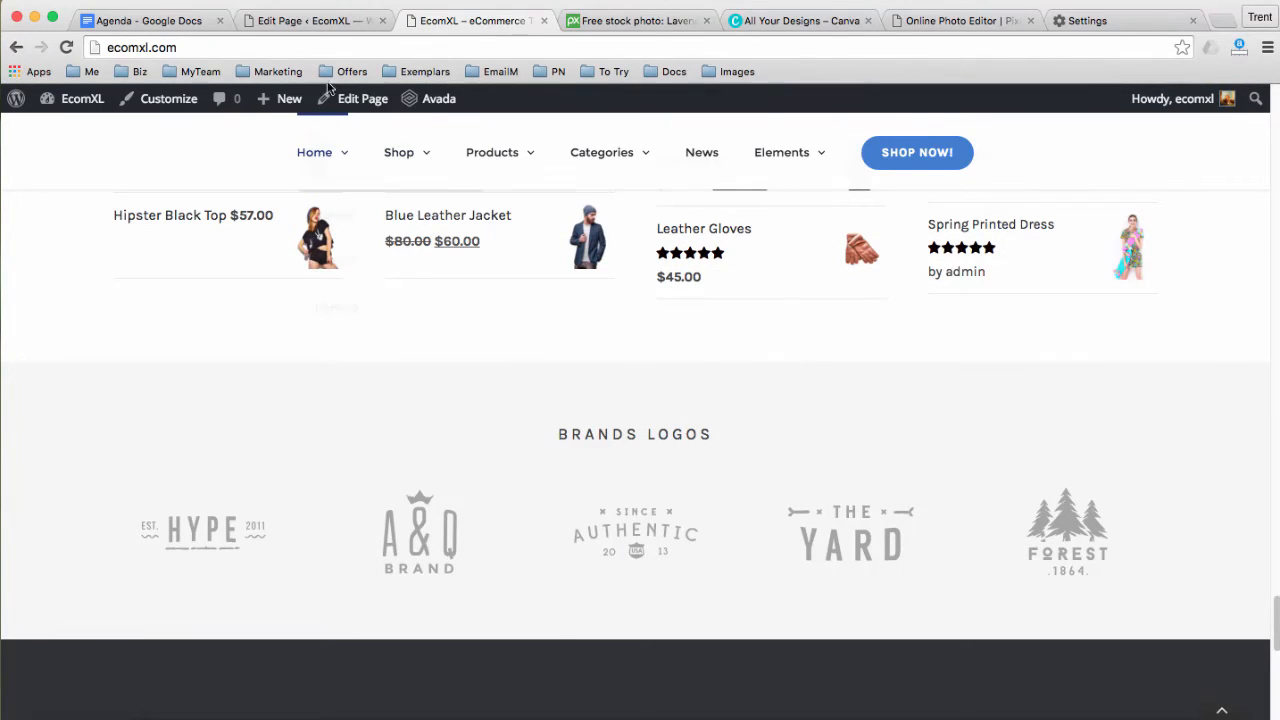
{"action": "left_click", "coordinate": [300, 22]}
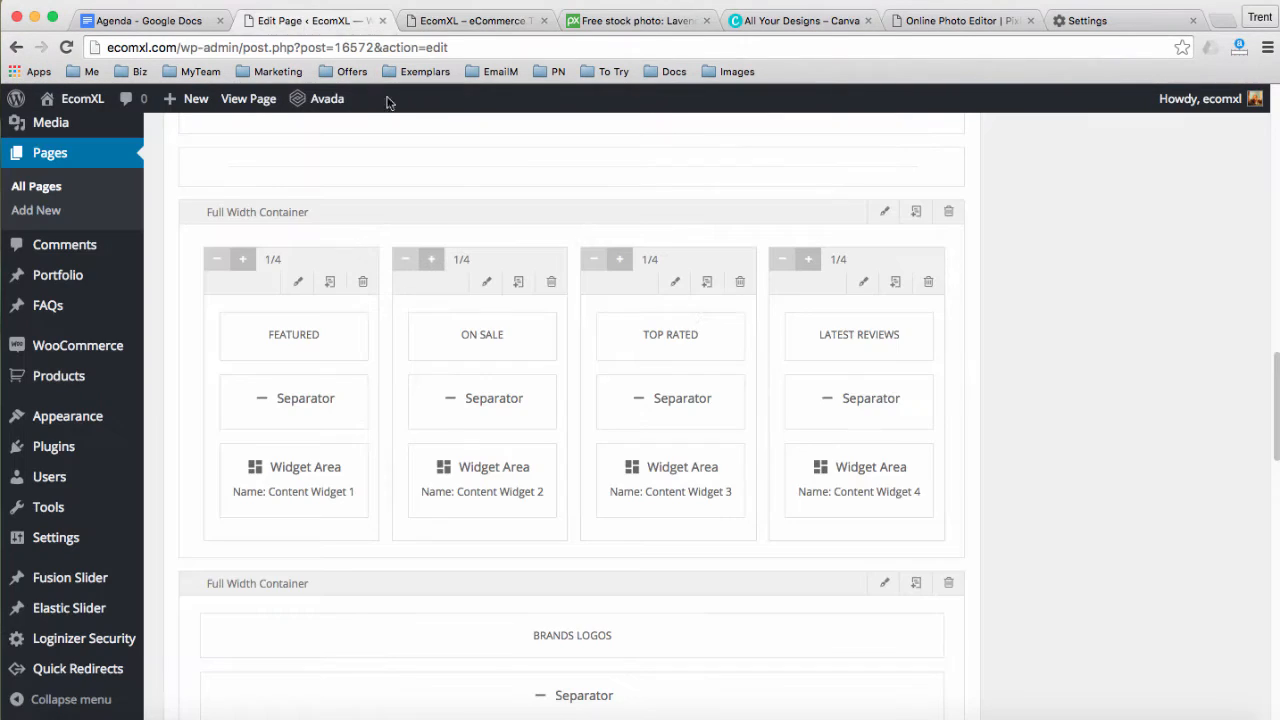
{"action": "left_click", "coordinate": [948, 213]}
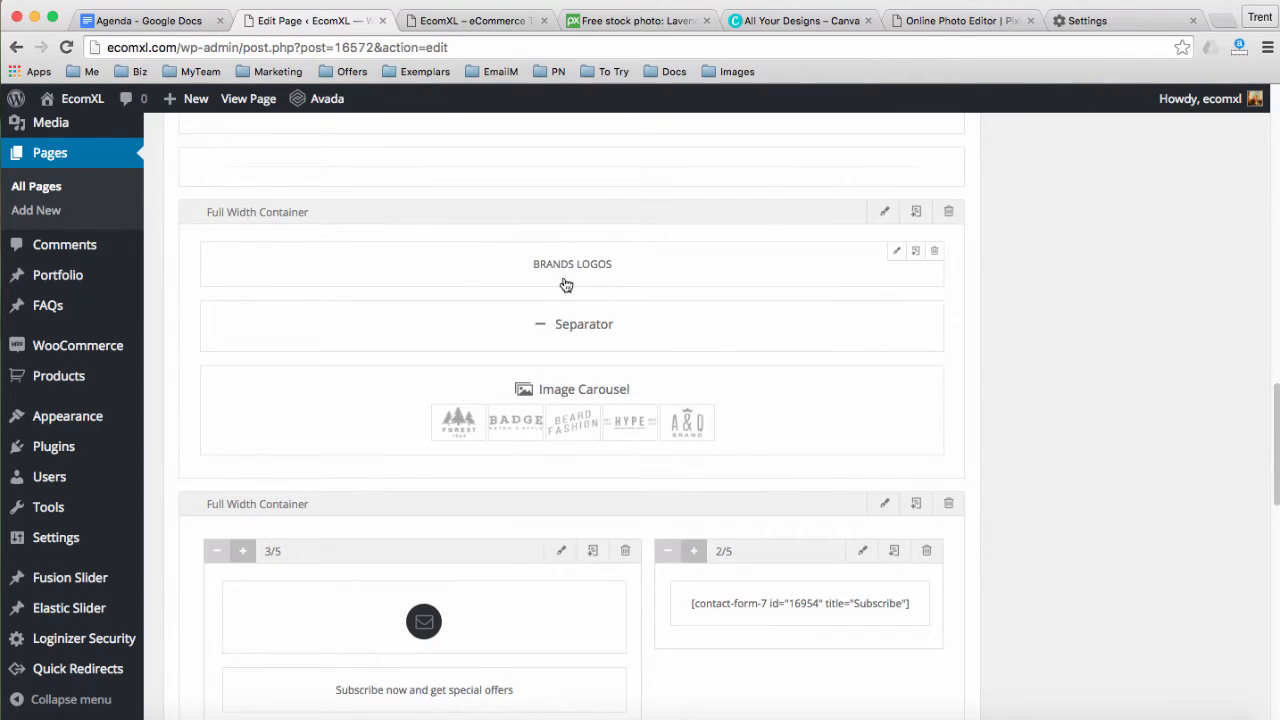
{"action": "scroll", "coordinate": [1035, 427], "scroll_direction": "down", "scroll_amount": 5}
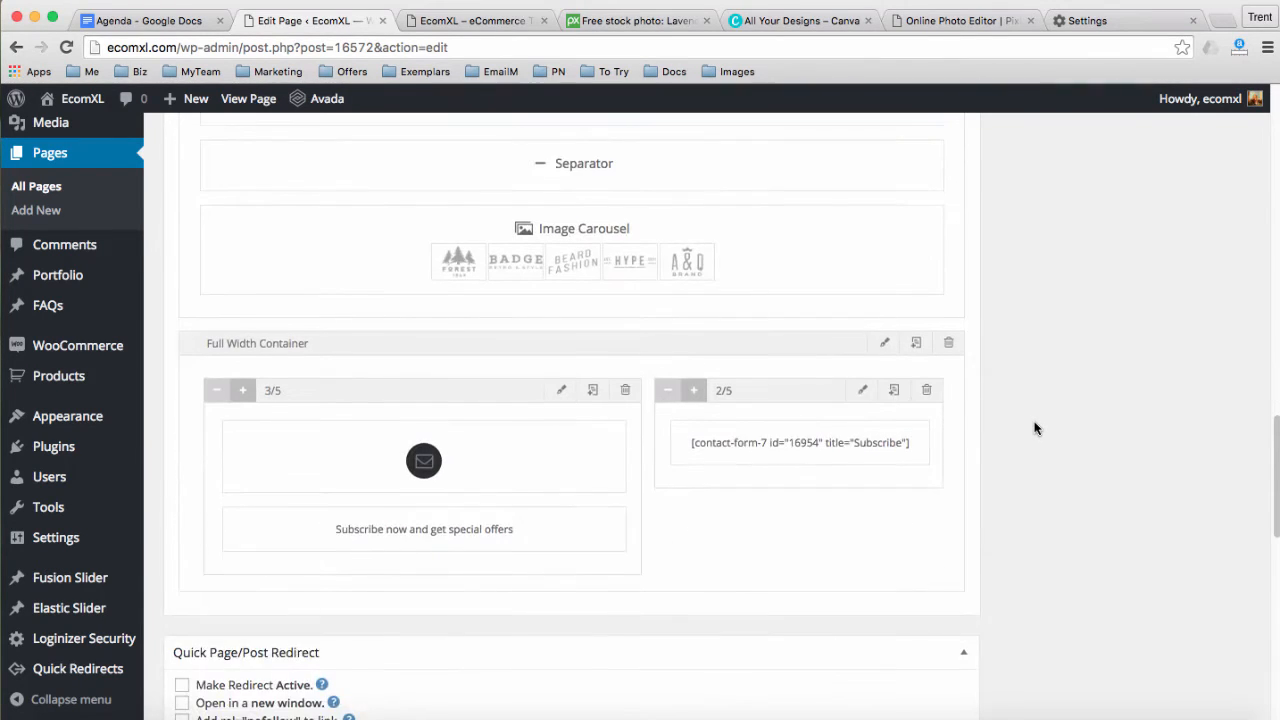
Scroll the live homepage down to the Subscribe footer
{"action": "left_click", "coordinate": [492, 27]}
{"action": "scroll", "coordinate": [466, 363], "scroll_direction": "down", "scroll_amount": 5}
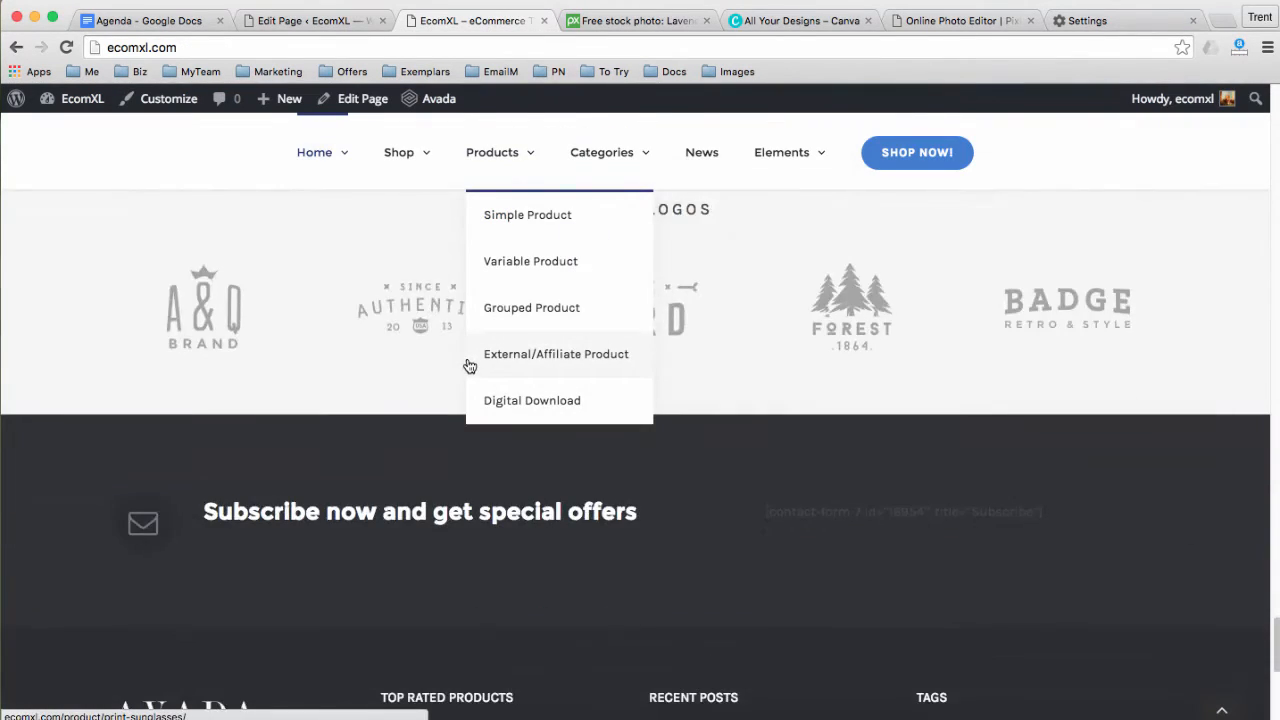
{"action": "left_click_drag", "start_coordinate": [363, 262], "coordinate": [663, 296]}
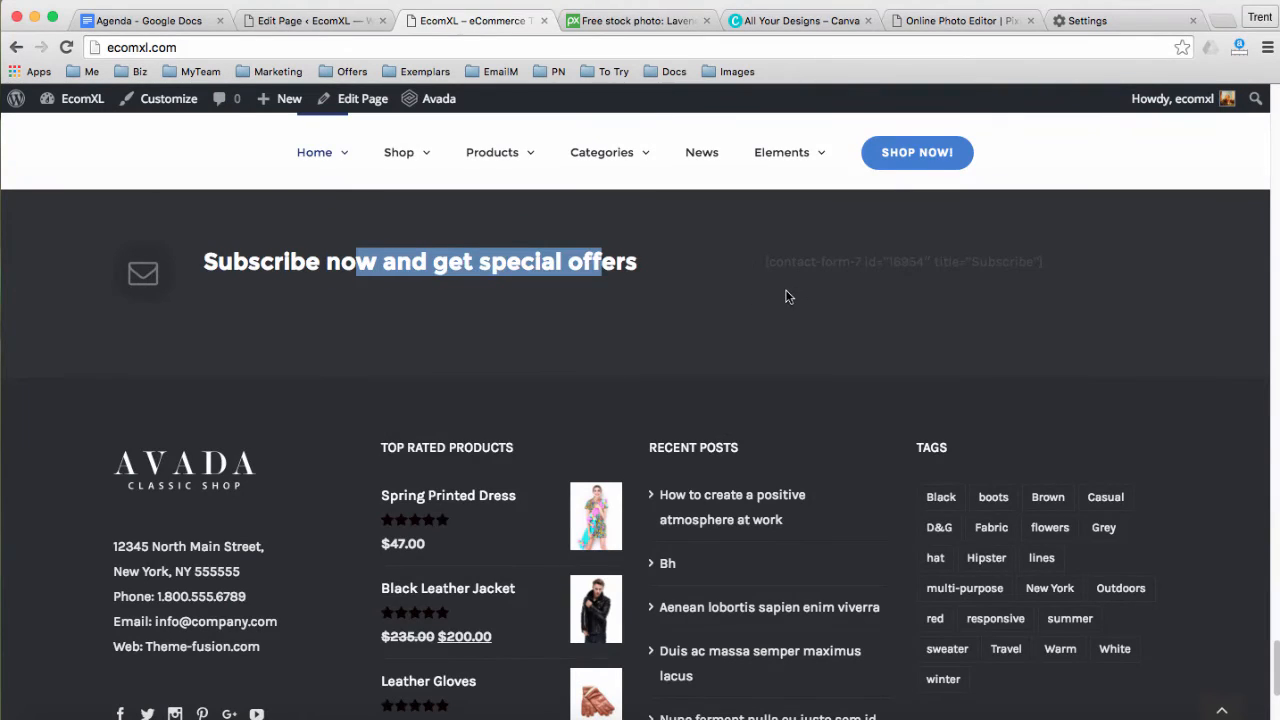
{"action": "scroll", "coordinate": [784, 300], "scroll_direction": "up", "scroll_amount": 1}
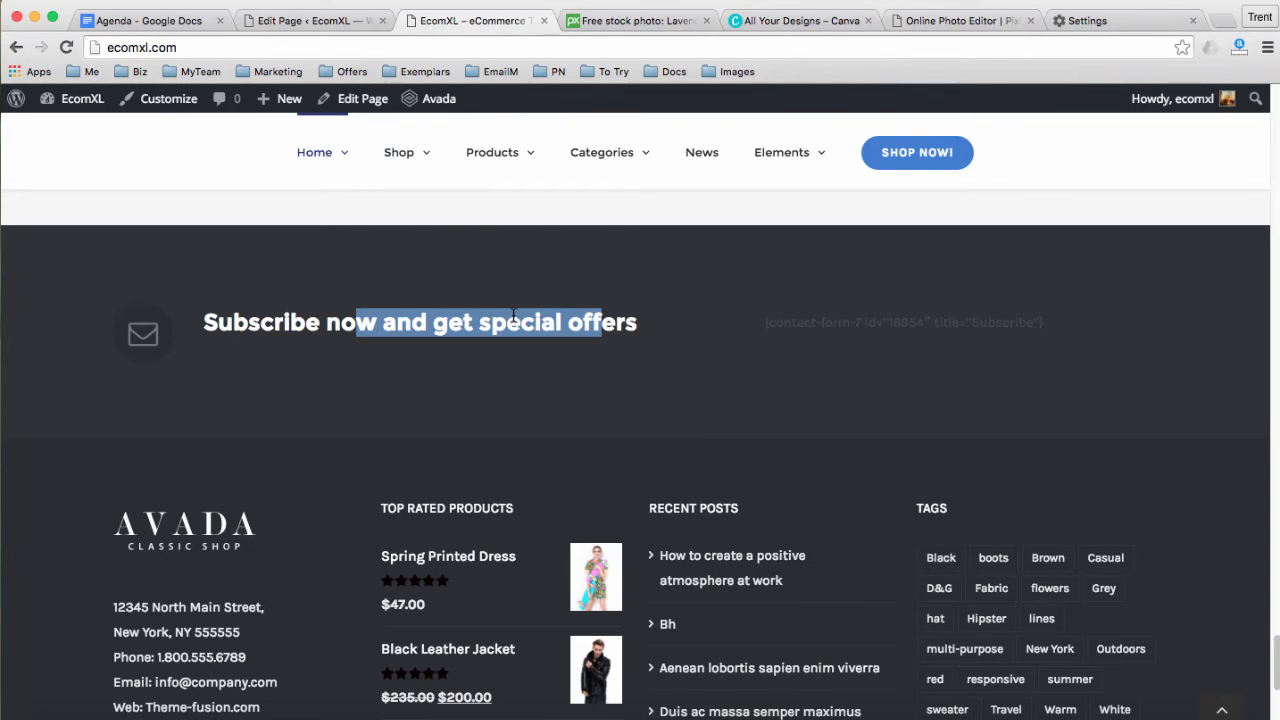
Update the Home 1 page in the editor, then return to the live site tab
{"action": "left_click", "coordinate": [296, 24]}
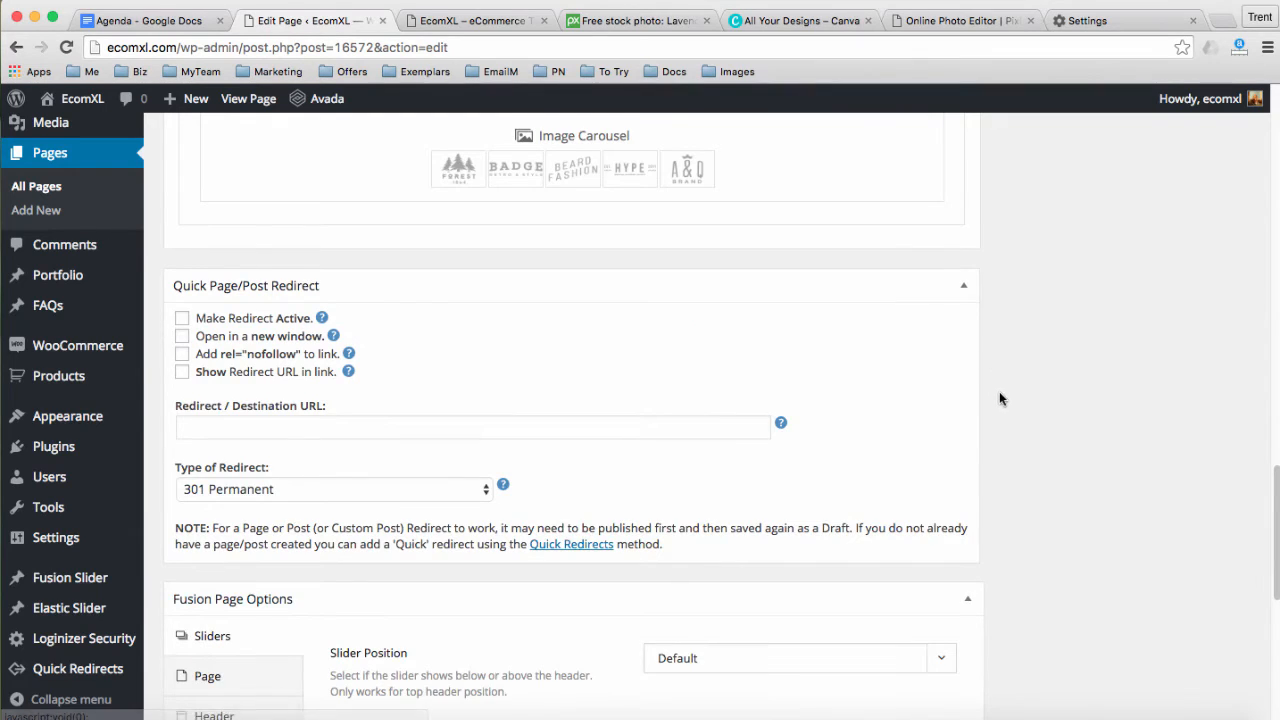
{"action": "scroll", "coordinate": [999, 391], "scroll_direction": "up", "scroll_amount": 15}
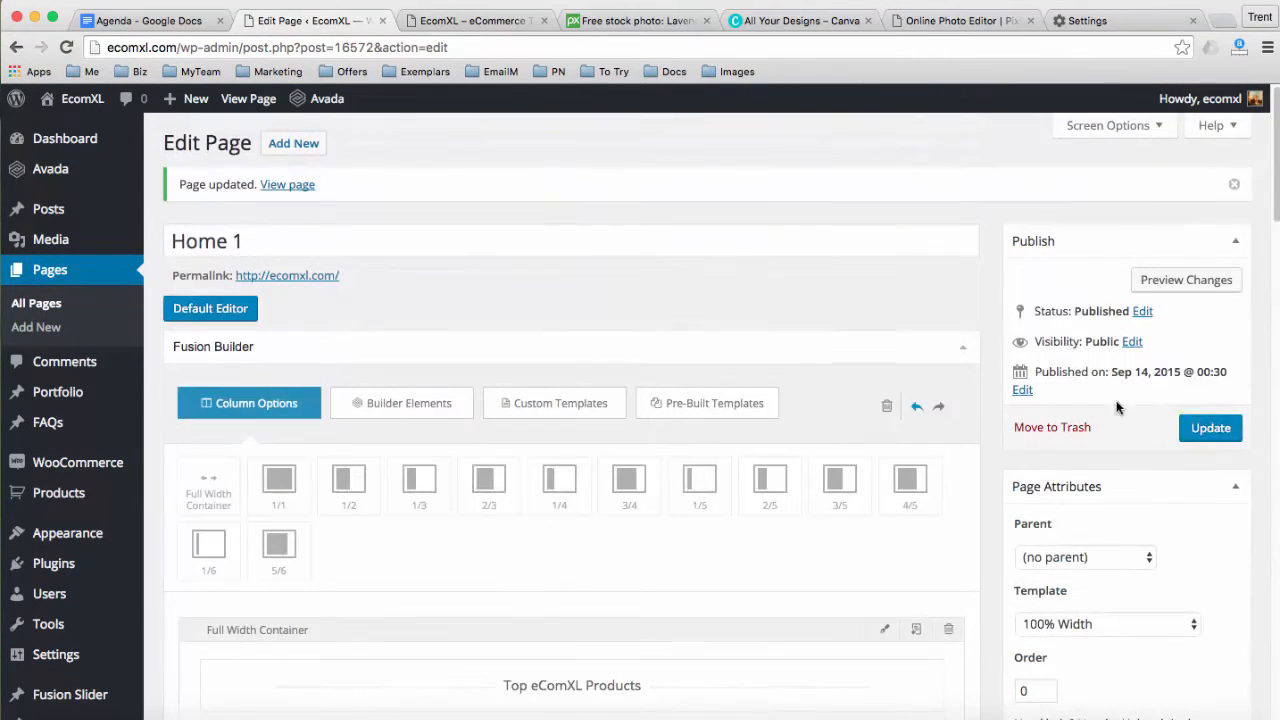
{"action": "left_click", "coordinate": [1212, 428]}
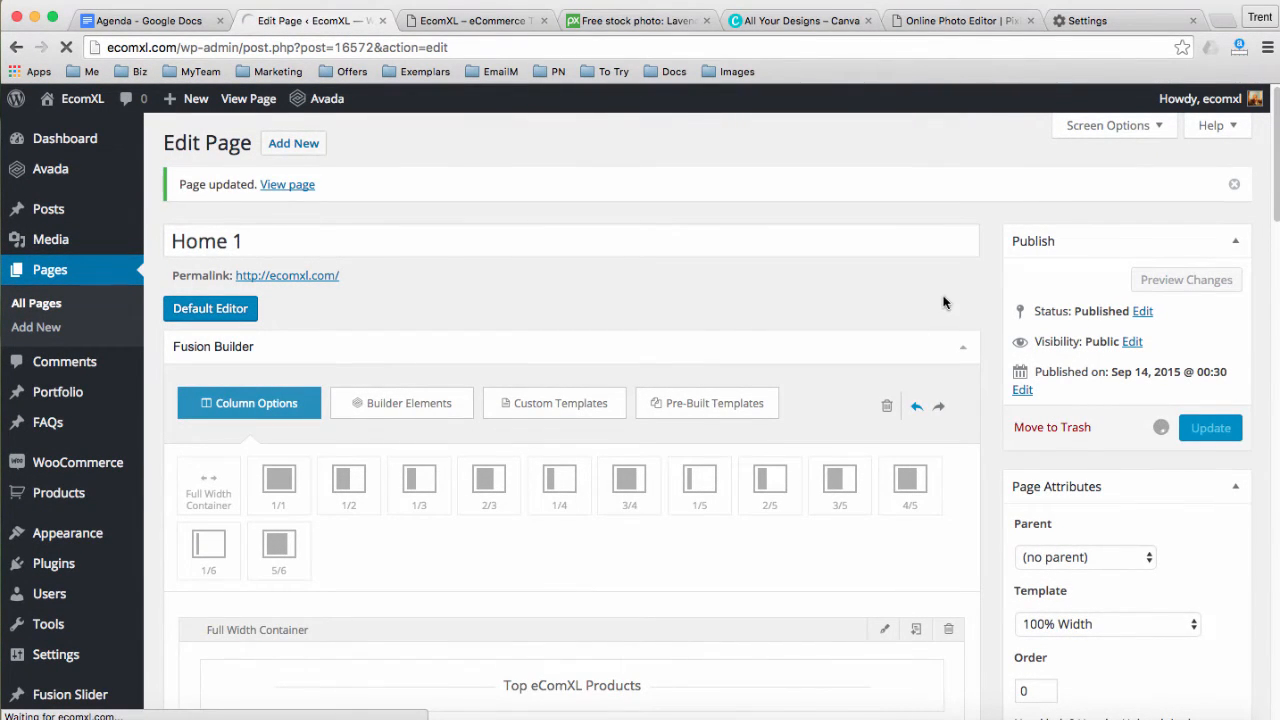
{"action": "left_click", "coordinate": [460, 21]}
Reload ecomxl.com and scroll through the updated homepage layout
{"action": "left_click", "coordinate": [418, 42]}
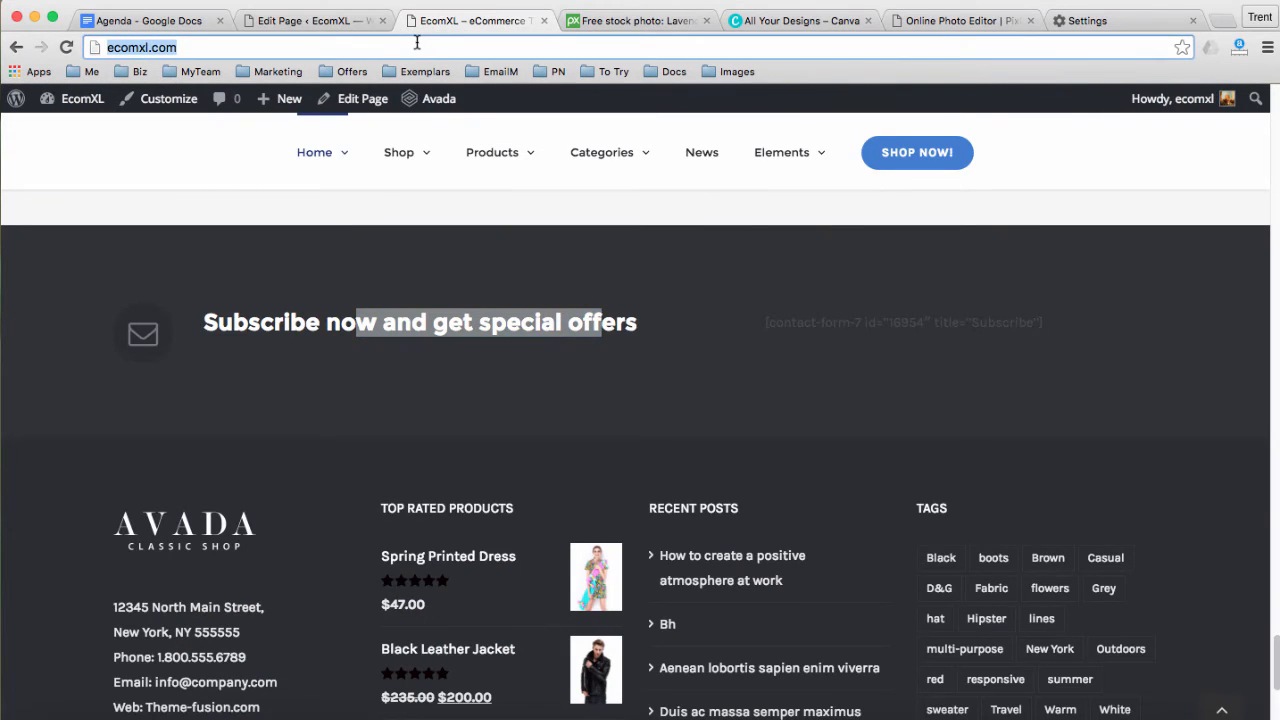
{"action": "key", "text": "Return"}
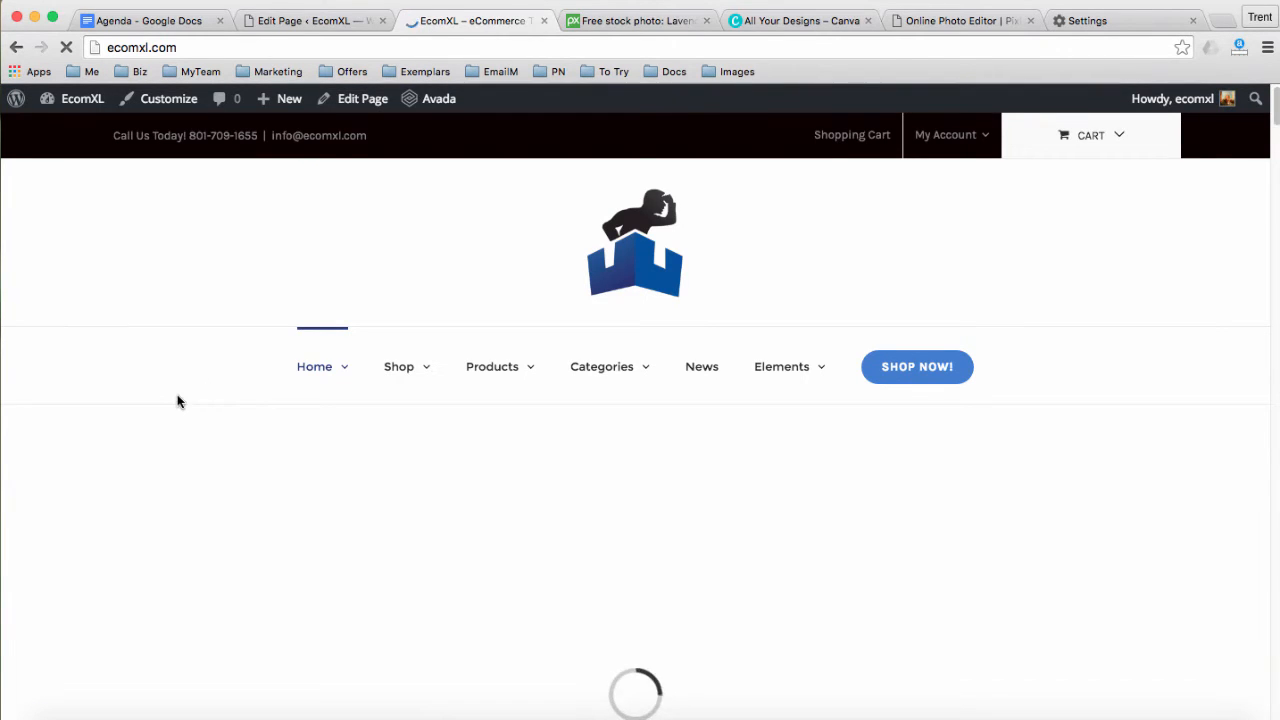
{"action": "scroll", "coordinate": [177, 394], "scroll_direction": "down", "scroll_amount": 2}
{"action": "scroll", "coordinate": [177, 401], "scroll_direction": "down", "scroll_amount": 7}
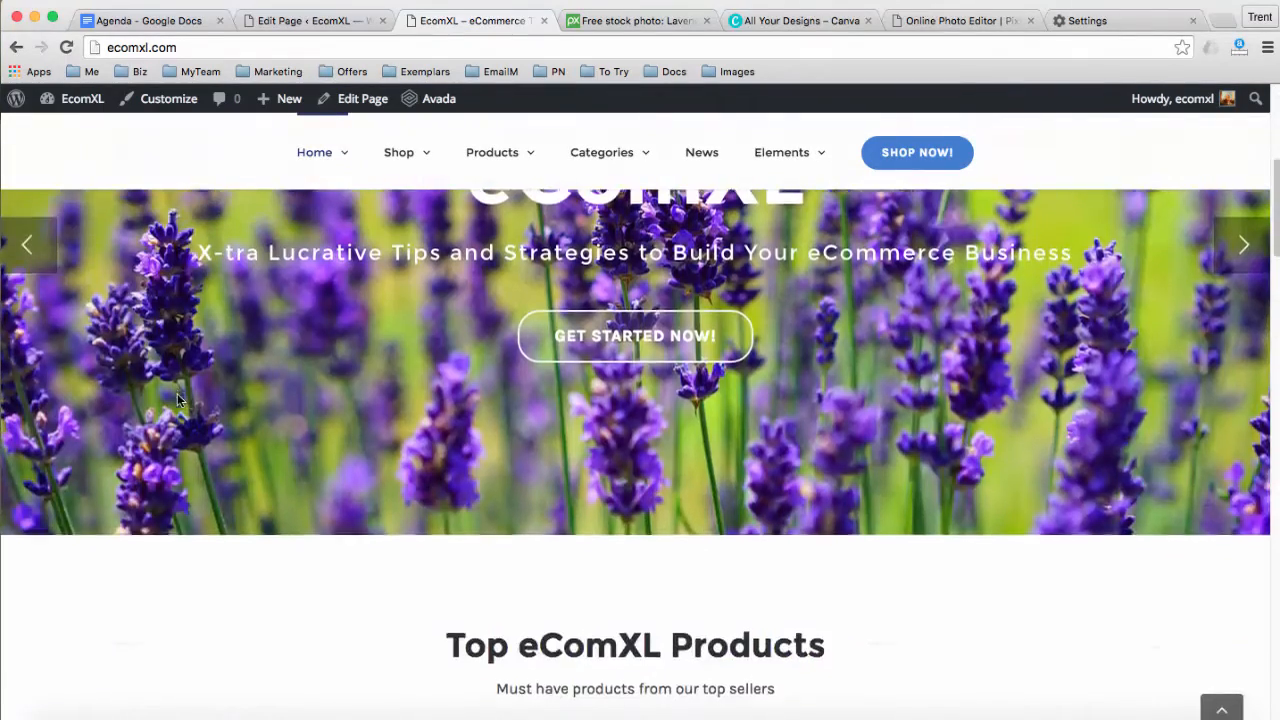
{"action": "scroll", "coordinate": [204, 391], "scroll_direction": "down", "scroll_amount": 6}
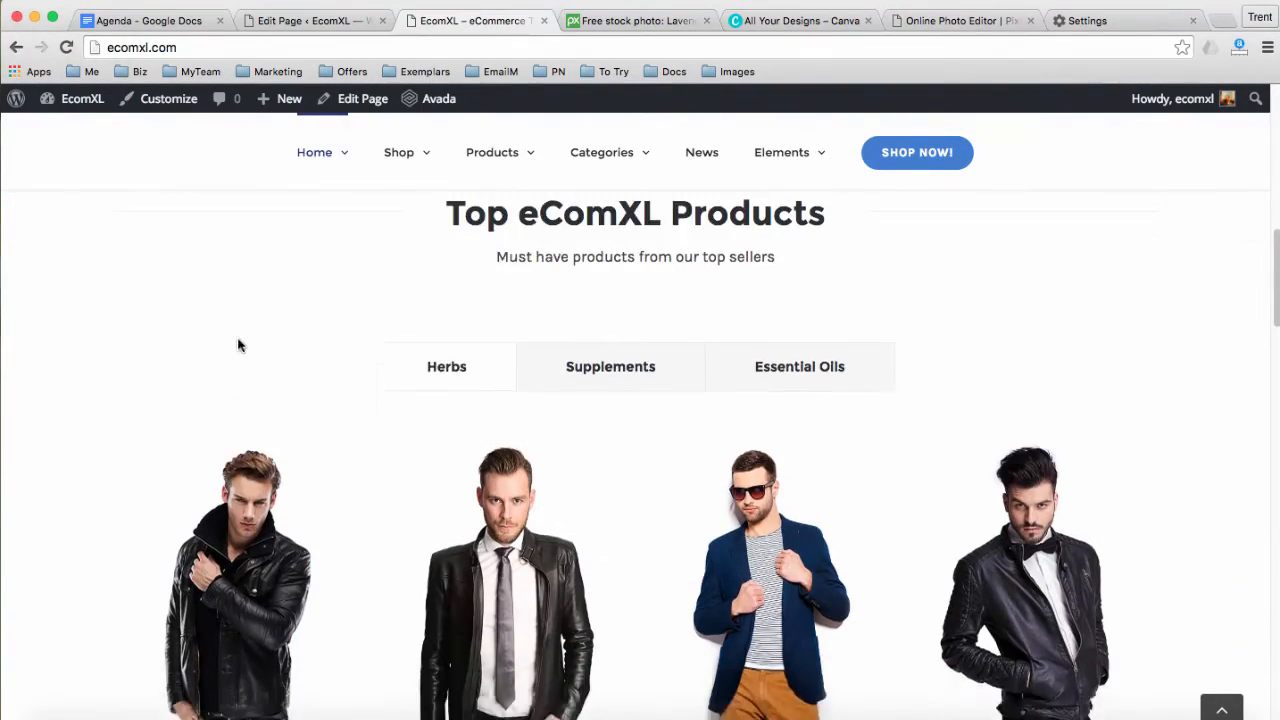
{"action": "scroll", "coordinate": [151, 342], "scroll_direction": "down", "scroll_amount": 2}
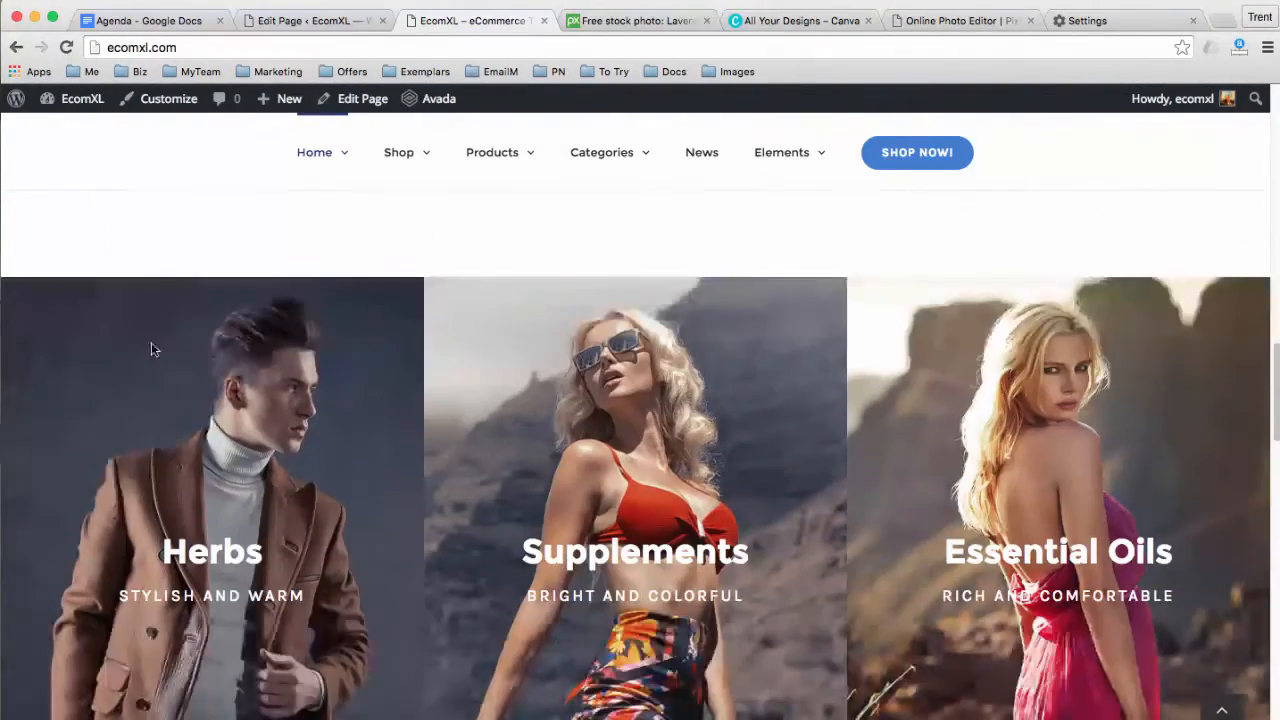
{"action": "scroll", "coordinate": [383, 364], "scroll_direction": "down", "scroll_amount": 4}
{"action": "scroll", "coordinate": [307, 379], "scroll_direction": "down", "scroll_amount": 3}
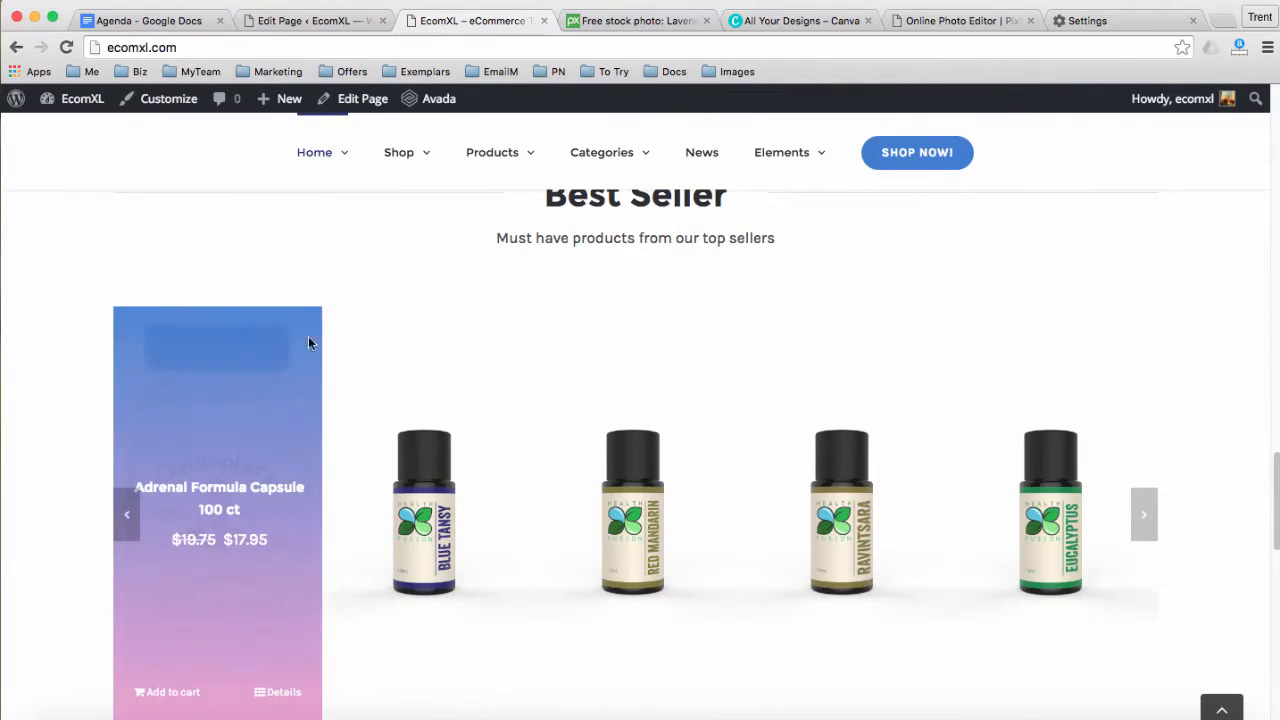
{"action": "scroll", "coordinate": [349, 280], "scroll_direction": "down", "scroll_amount": 1}
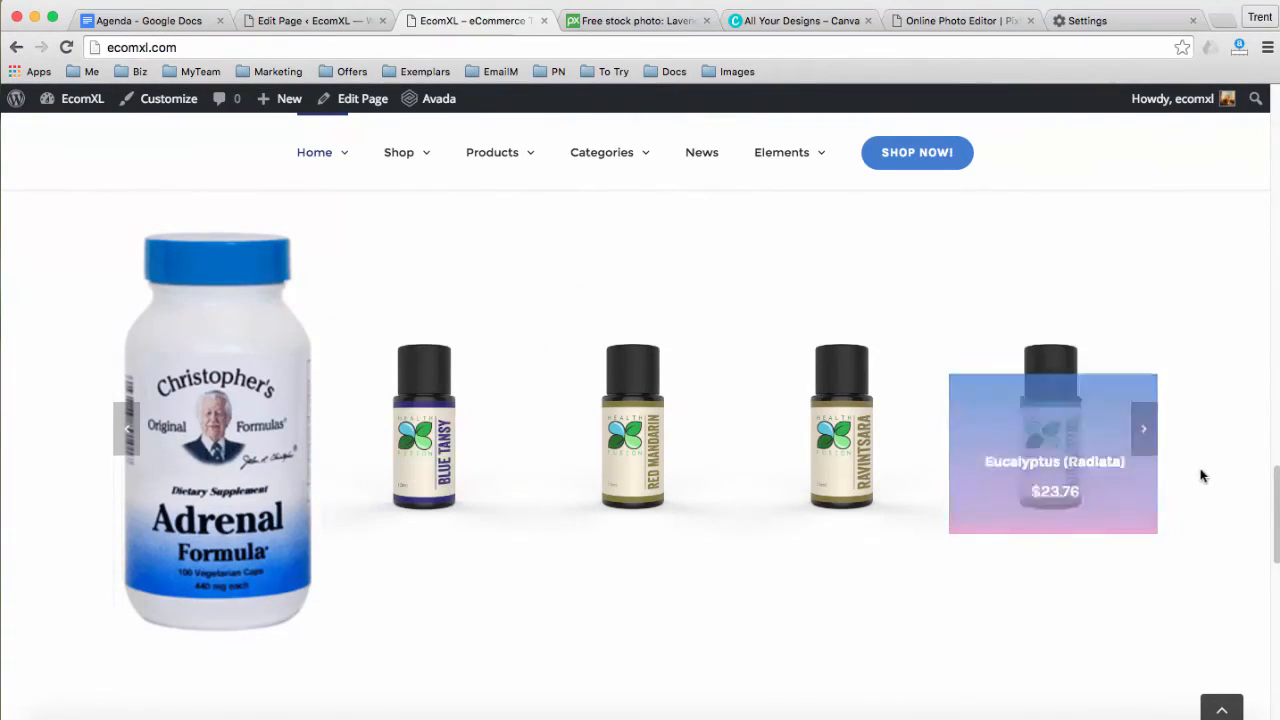
{"action": "scroll", "coordinate": [1234, 481], "scroll_direction": "up", "scroll_amount": 1}
Advance the Best Seller carousel four times until the Adrenal Formula bottle shows
{"action": "left_click", "coordinate": [1146, 452]}
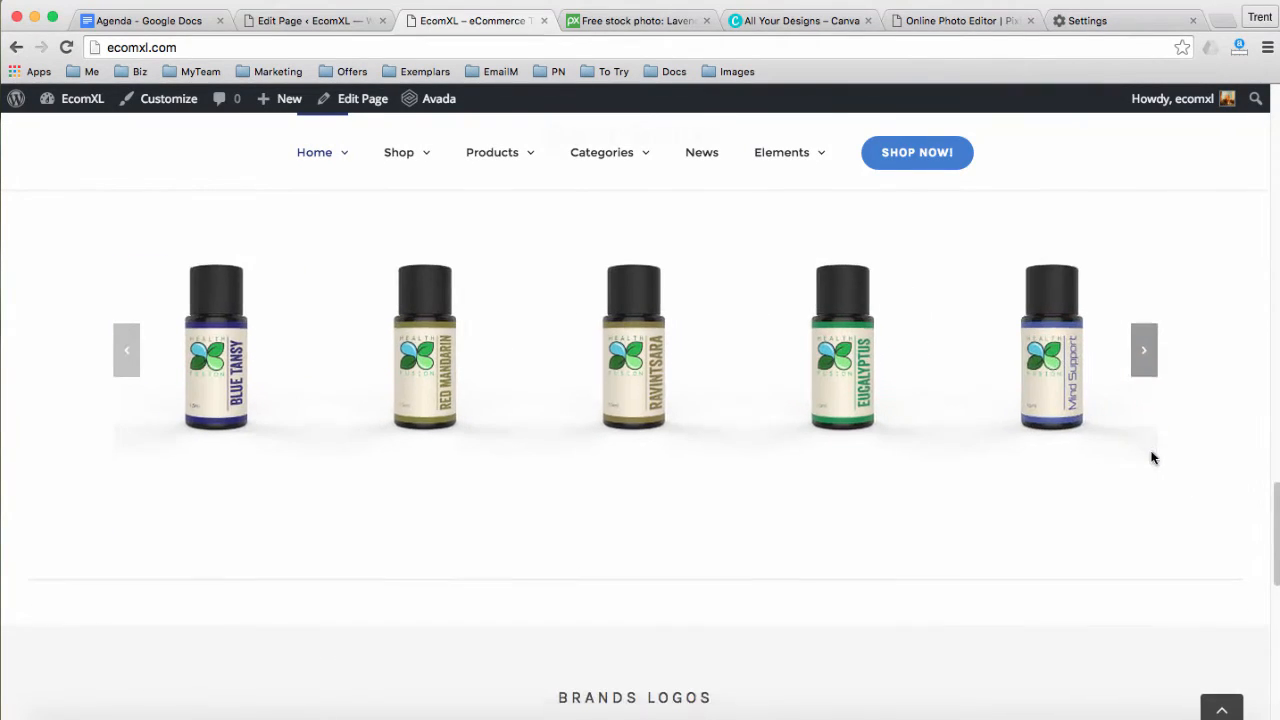
{"action": "scroll", "coordinate": [1160, 420], "scroll_direction": "up", "scroll_amount": 2}
{"action": "left_click", "coordinate": [1150, 449]}
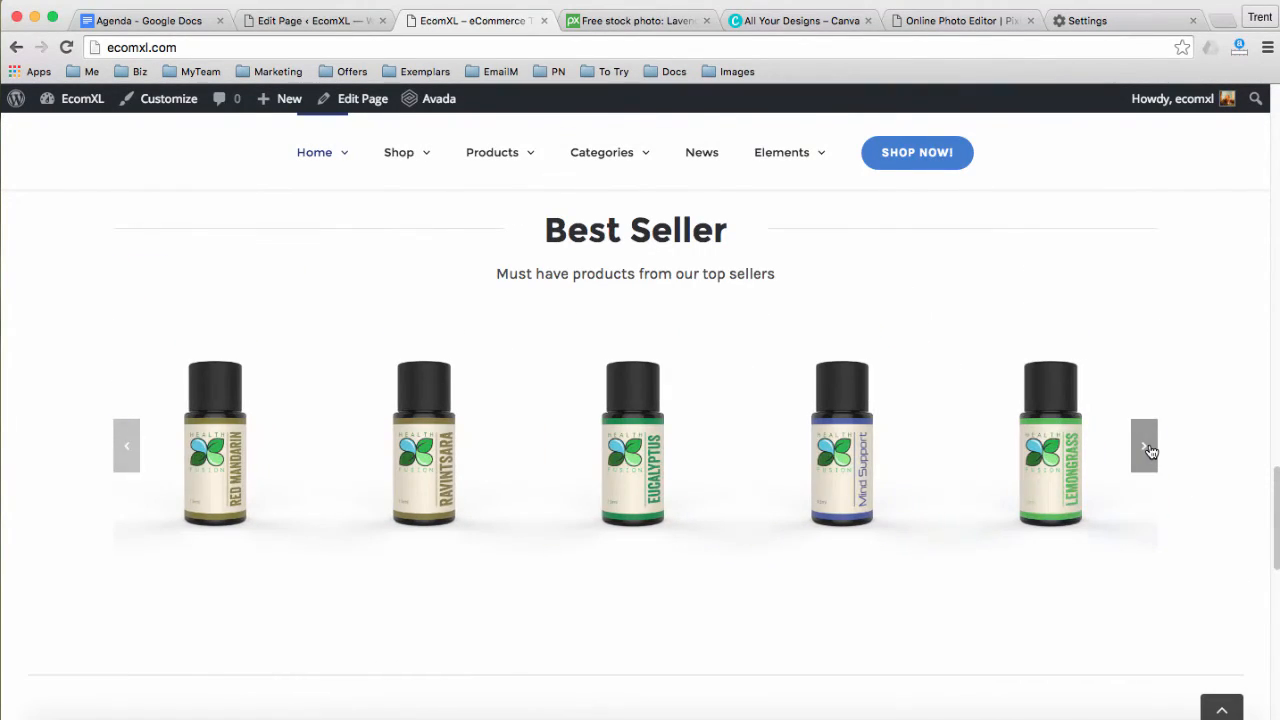
{"action": "left_click", "coordinate": [1152, 452]}
{"action": "left_click", "coordinate": [1152, 452]}
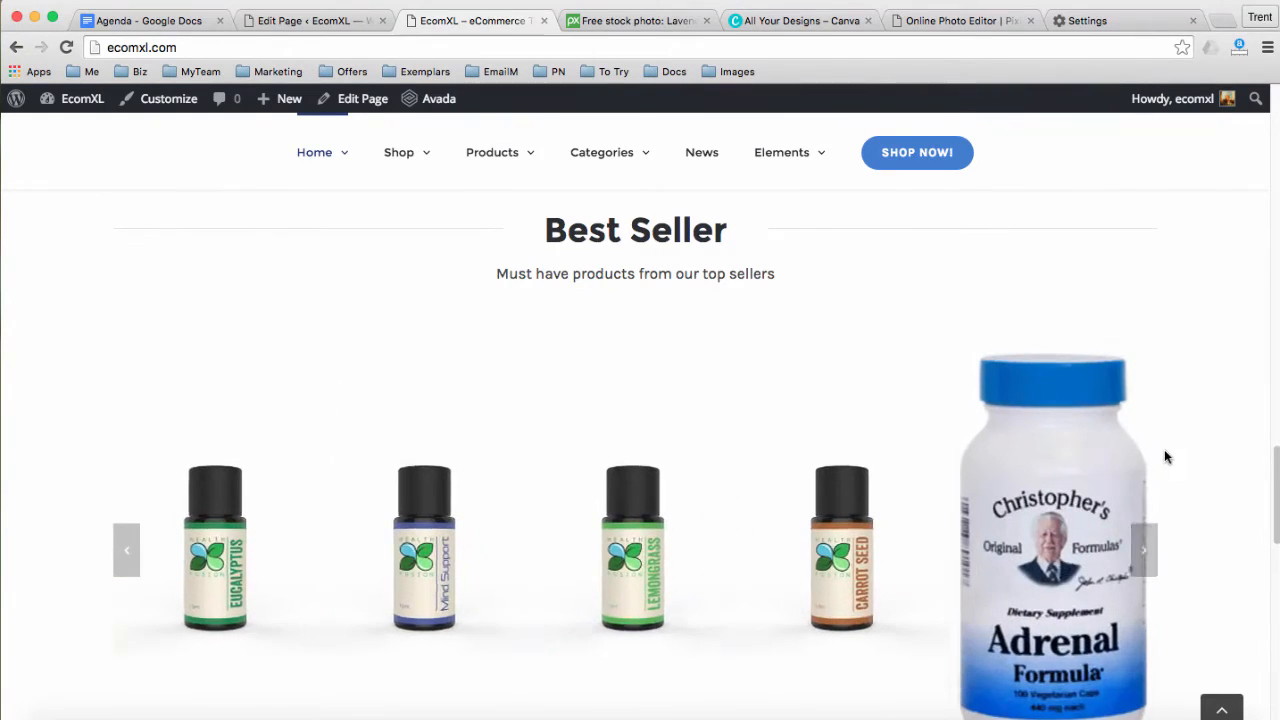
{"action": "scroll", "coordinate": [1180, 469], "scroll_direction": "down", "scroll_amount": 1}
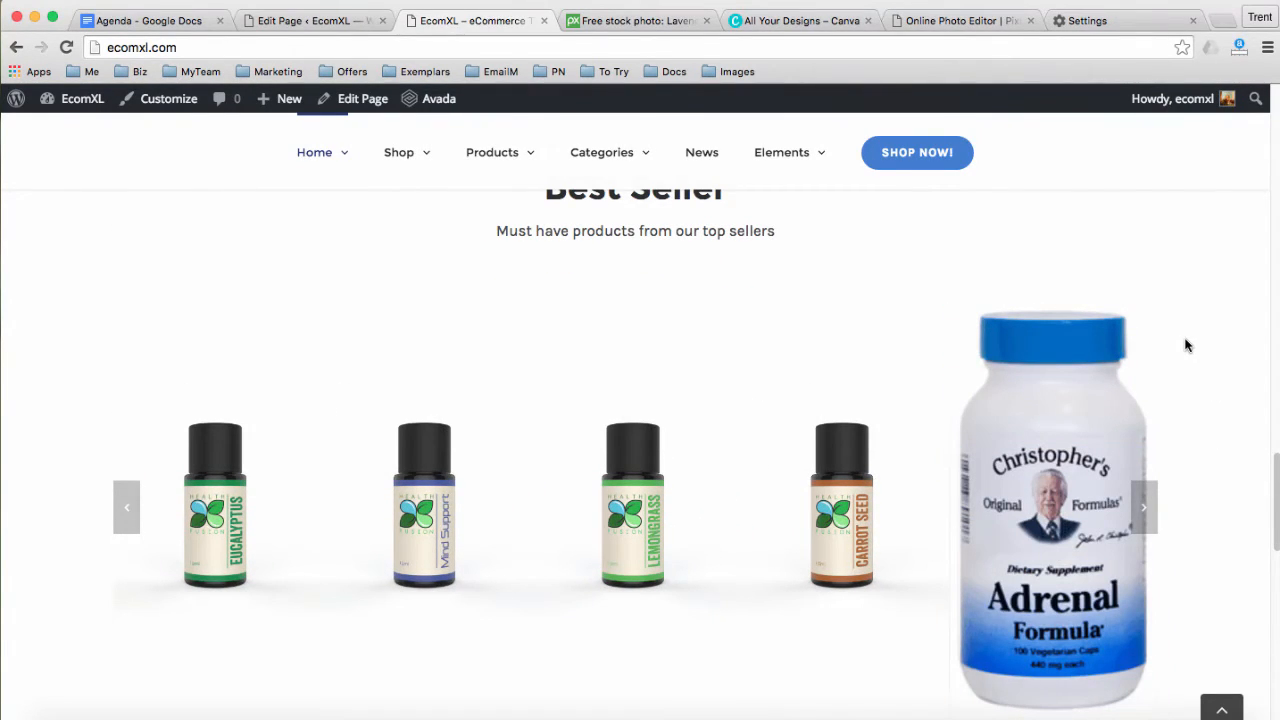
{"action": "mouse_move", "coordinate": [1038, 365]}
{"action": "scroll", "coordinate": [1197, 400], "scroll_direction": "down", "scroll_amount": 10}
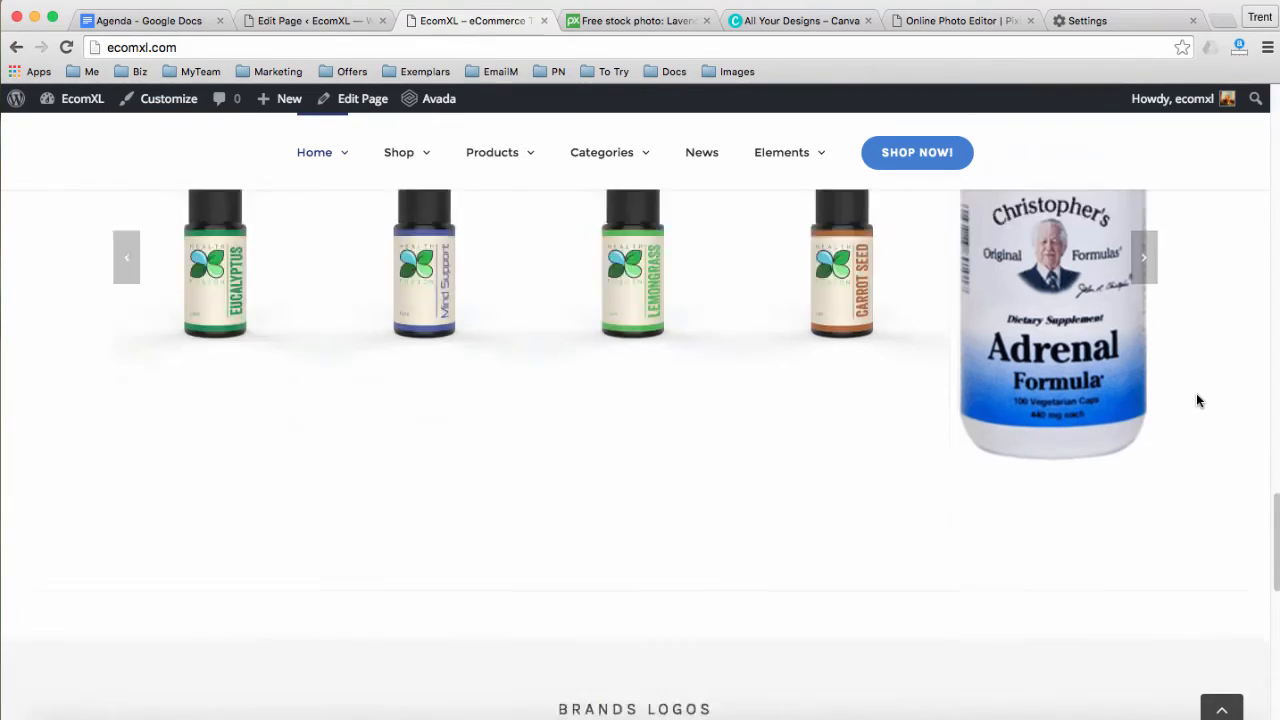
{"action": "scroll", "coordinate": [1198, 400], "scroll_direction": "up", "scroll_amount": 15}
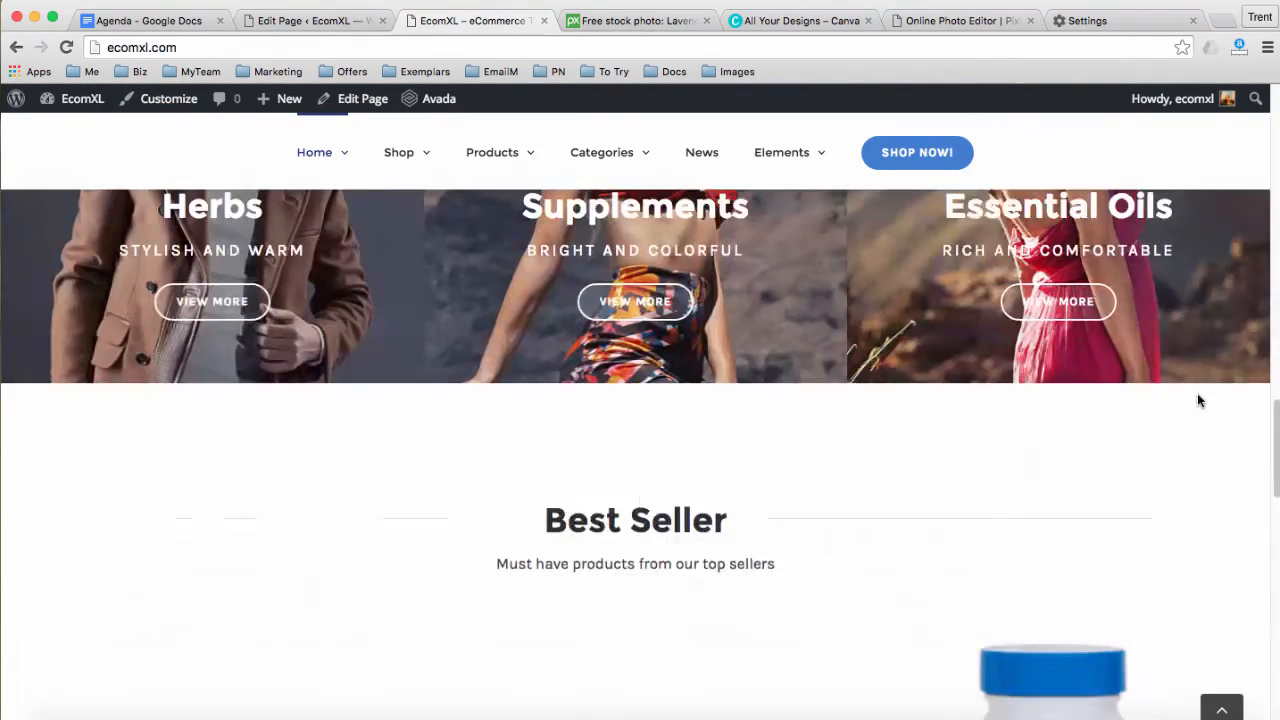
{"action": "scroll", "coordinate": [1198, 400], "scroll_direction": "up", "scroll_amount": 10}
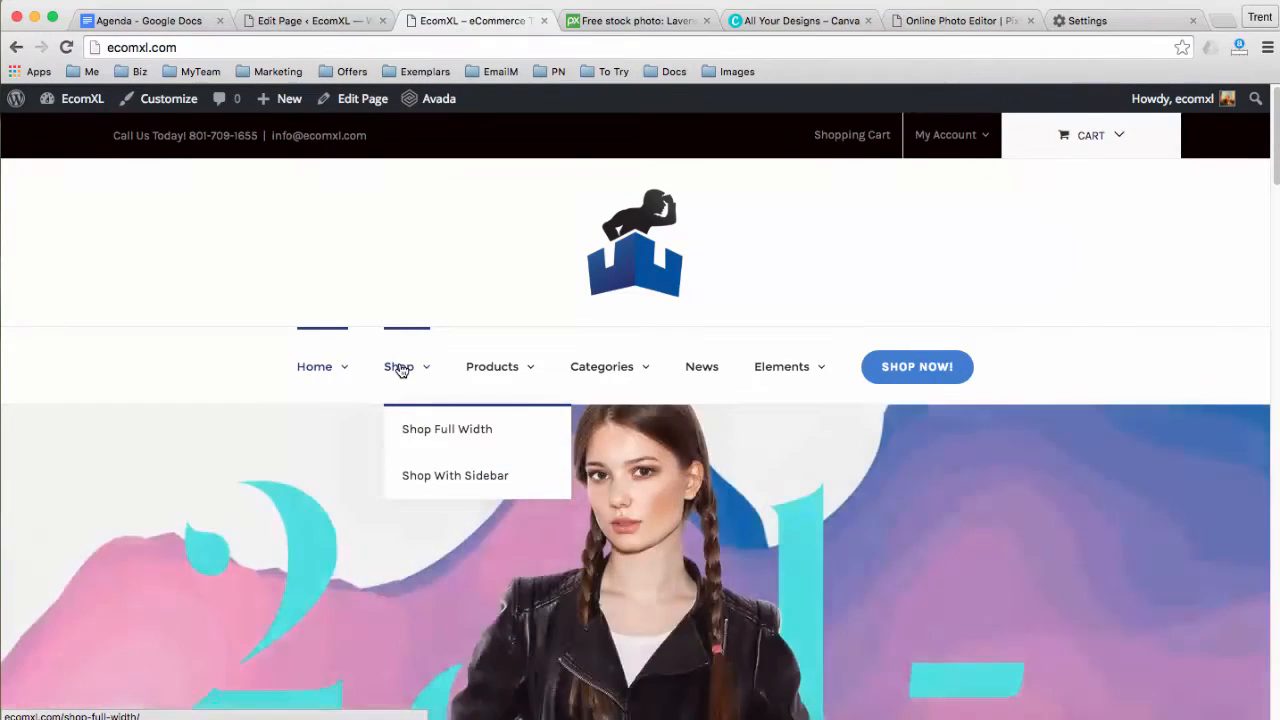
Look over the storefront's Shop and Categories menus, then go back to the Home 1 editor
{"action": "mouse_move", "coordinate": [488, 370]}
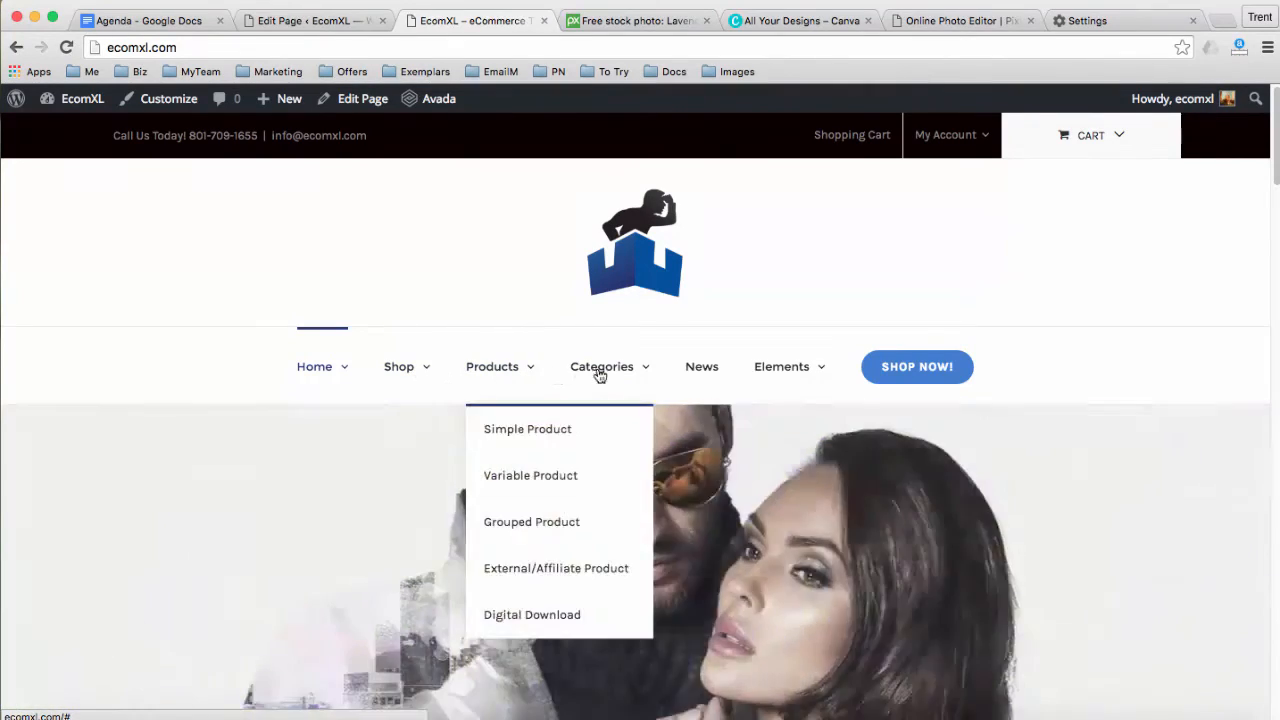
{"action": "mouse_move", "coordinate": [604, 379]}
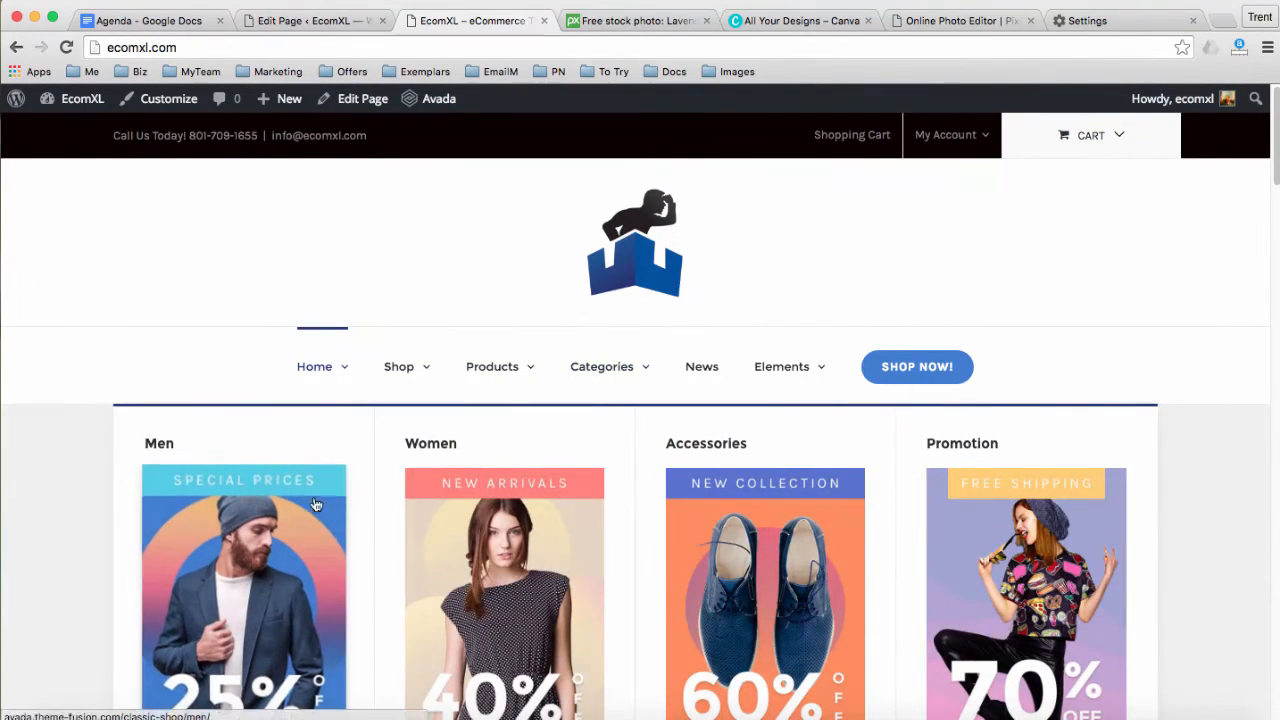
{"action": "scroll", "coordinate": [300, 488], "scroll_direction": "down", "scroll_amount": 2}
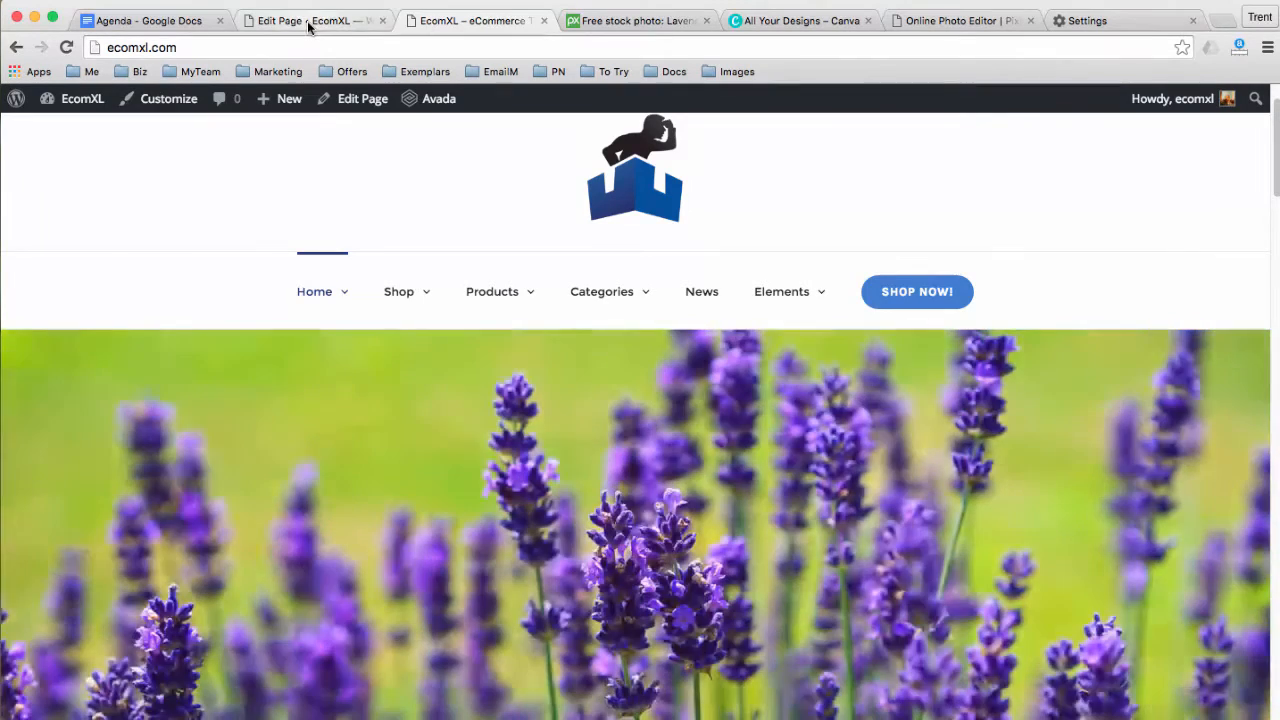
{"action": "left_click", "coordinate": [307, 21]}
Go to Appearance > Widgets in the admin sidebar
{"action": "scroll", "coordinate": [306, 360], "scroll_direction": "down", "scroll_amount": 2}
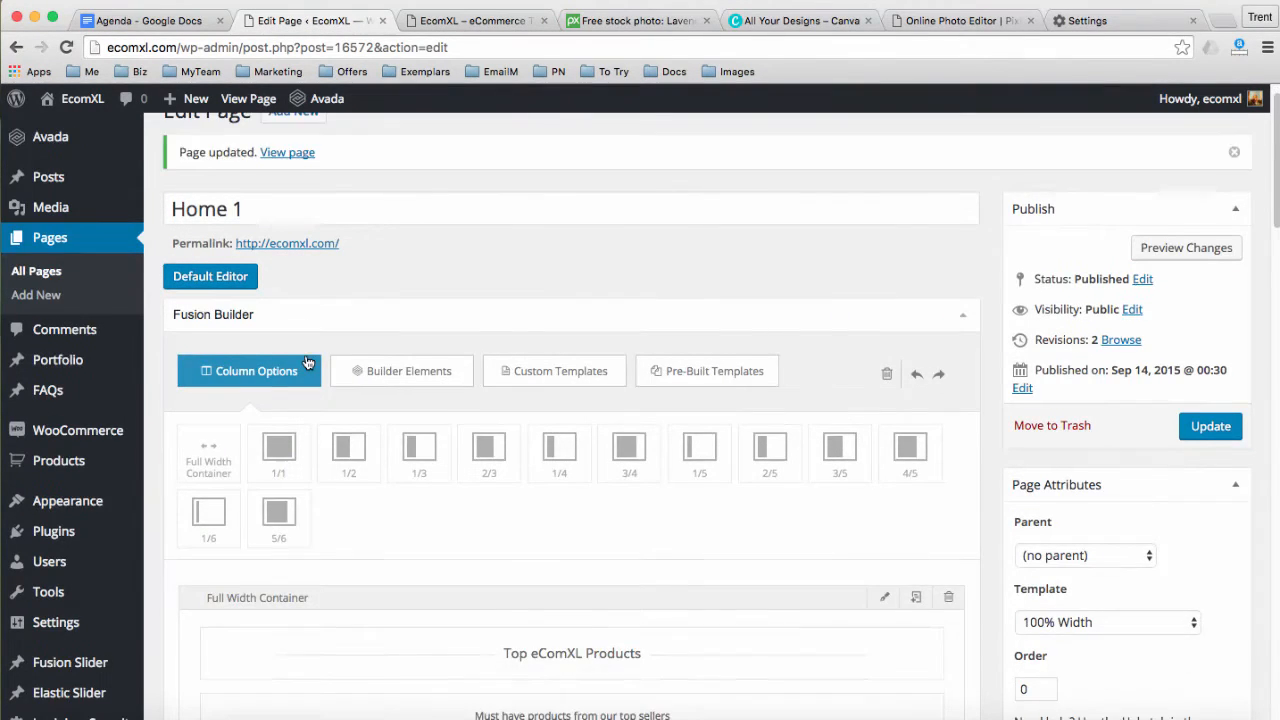
{"action": "mouse_move", "coordinate": [87, 466]}
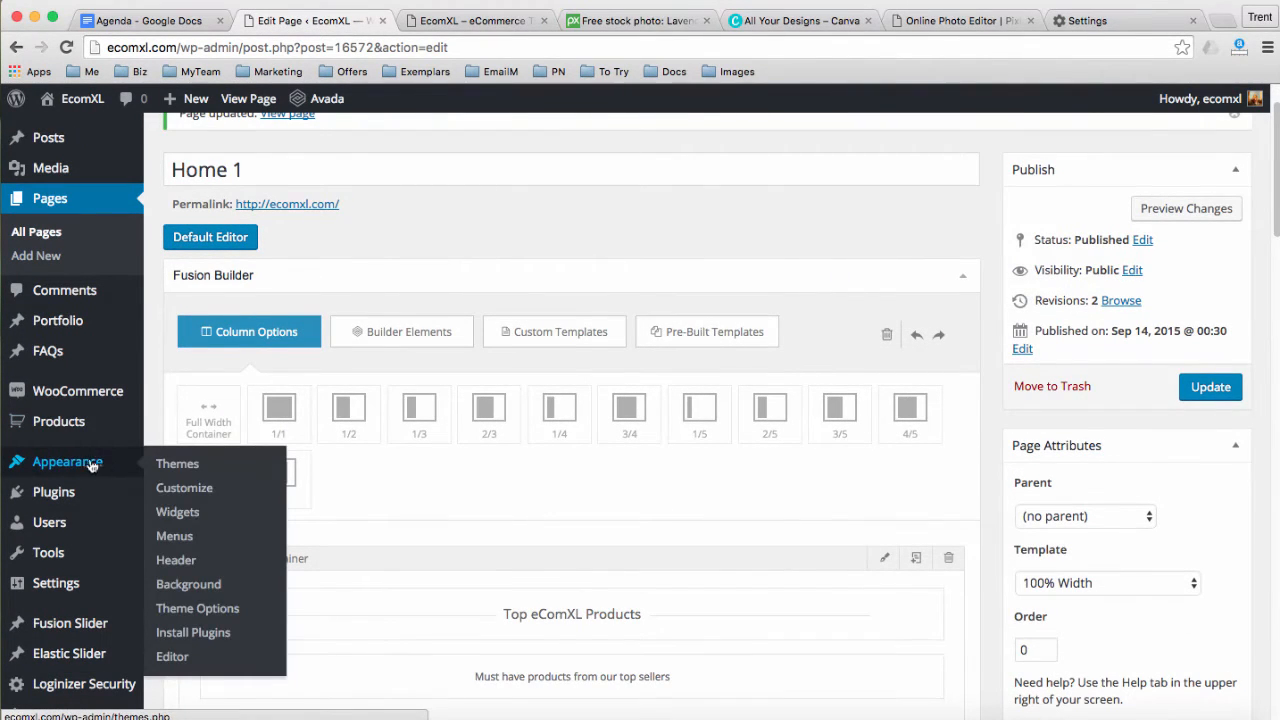
{"action": "left_click", "coordinate": [187, 514]}
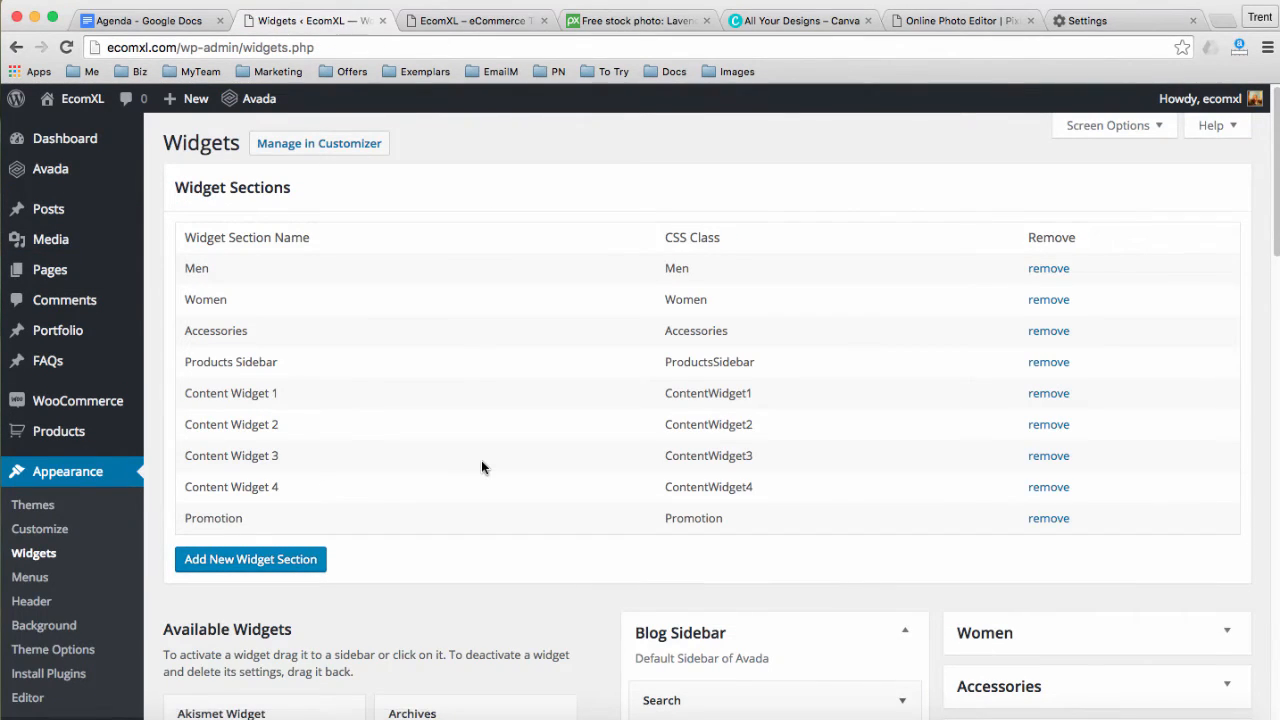
{"action": "scroll", "coordinate": [481, 467], "scroll_direction": "down", "scroll_amount": 1}
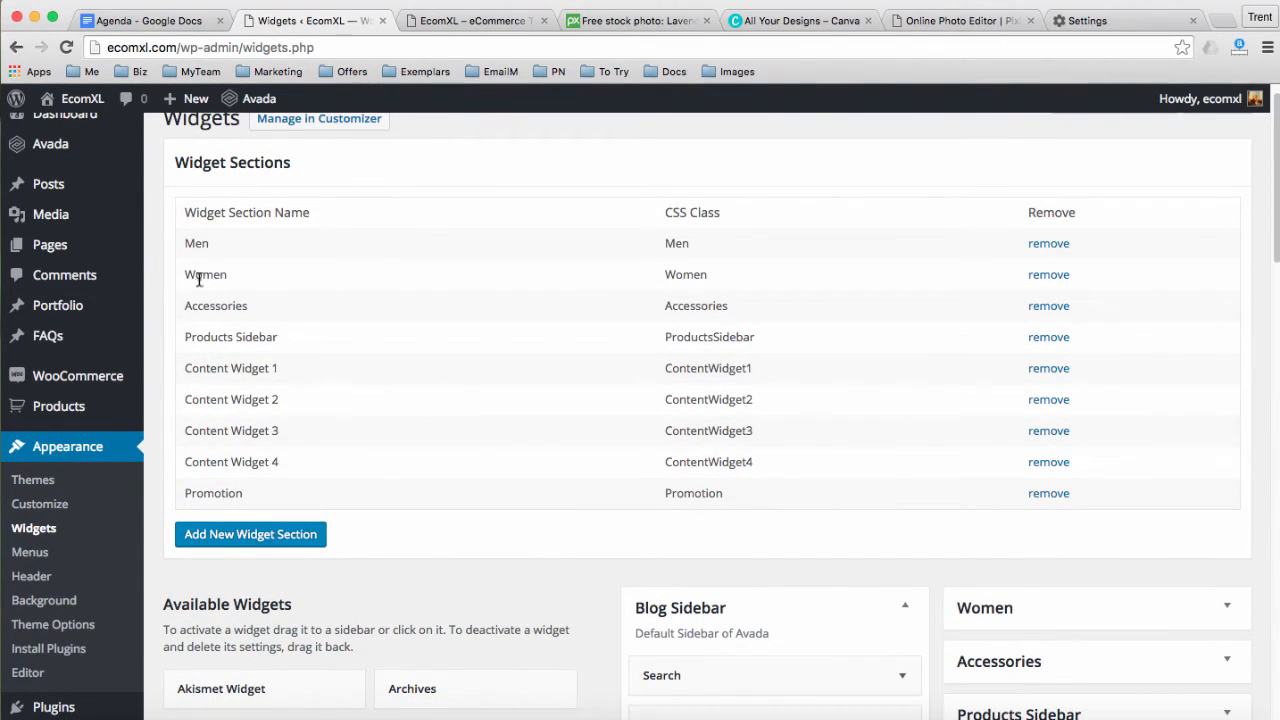
Compare the Men, Women and Accessories widget sections with the storefront's Categories menu, then scroll to Available Widgets
{"action": "left_click", "coordinate": [425, 22]}
{"action": "mouse_move", "coordinate": [586, 294]}
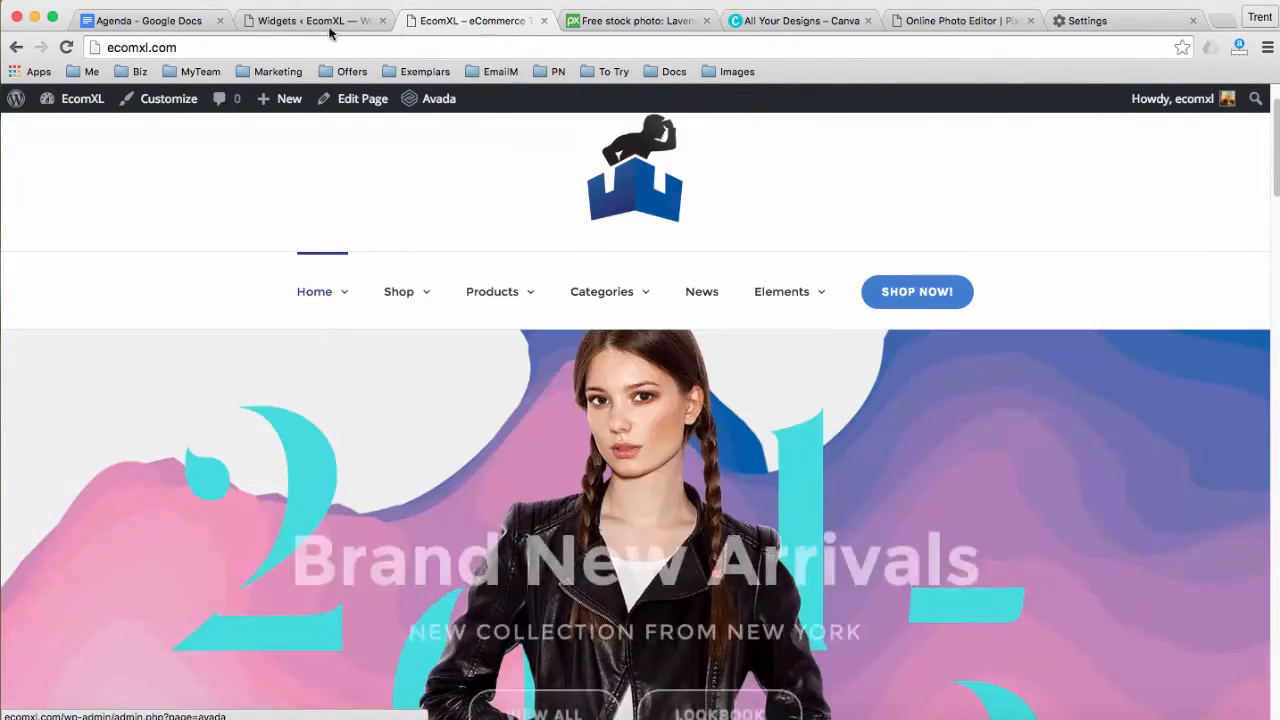
{"action": "left_click", "coordinate": [330, 22]}
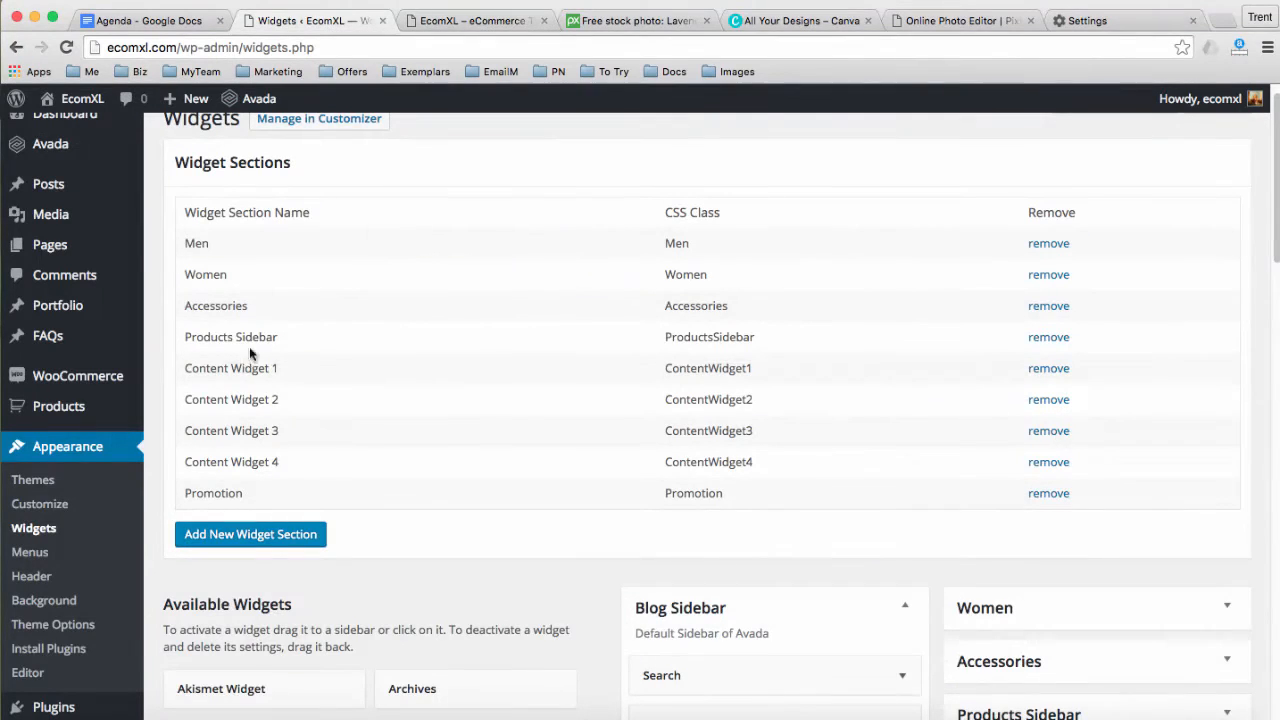
{"action": "left_click_drag", "start_coordinate": [188, 243], "coordinate": [245, 309]}
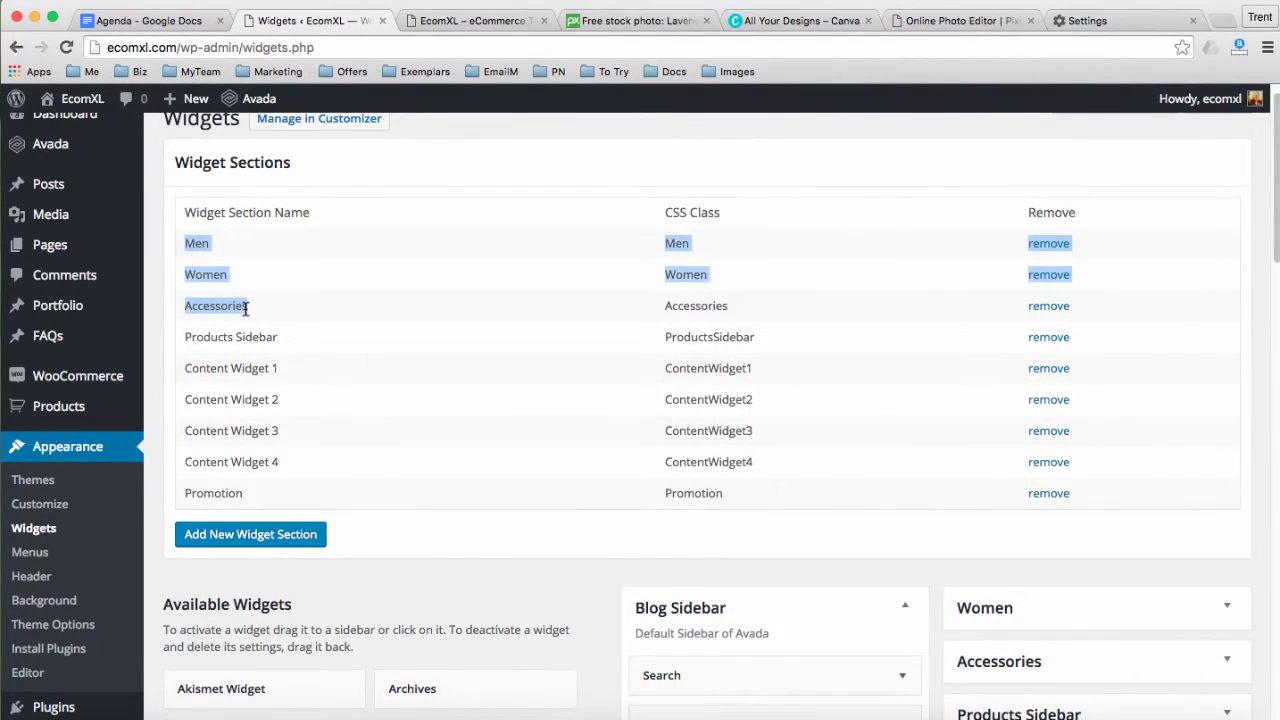
{"action": "scroll", "coordinate": [351, 337], "scroll_direction": "down", "scroll_amount": 5}
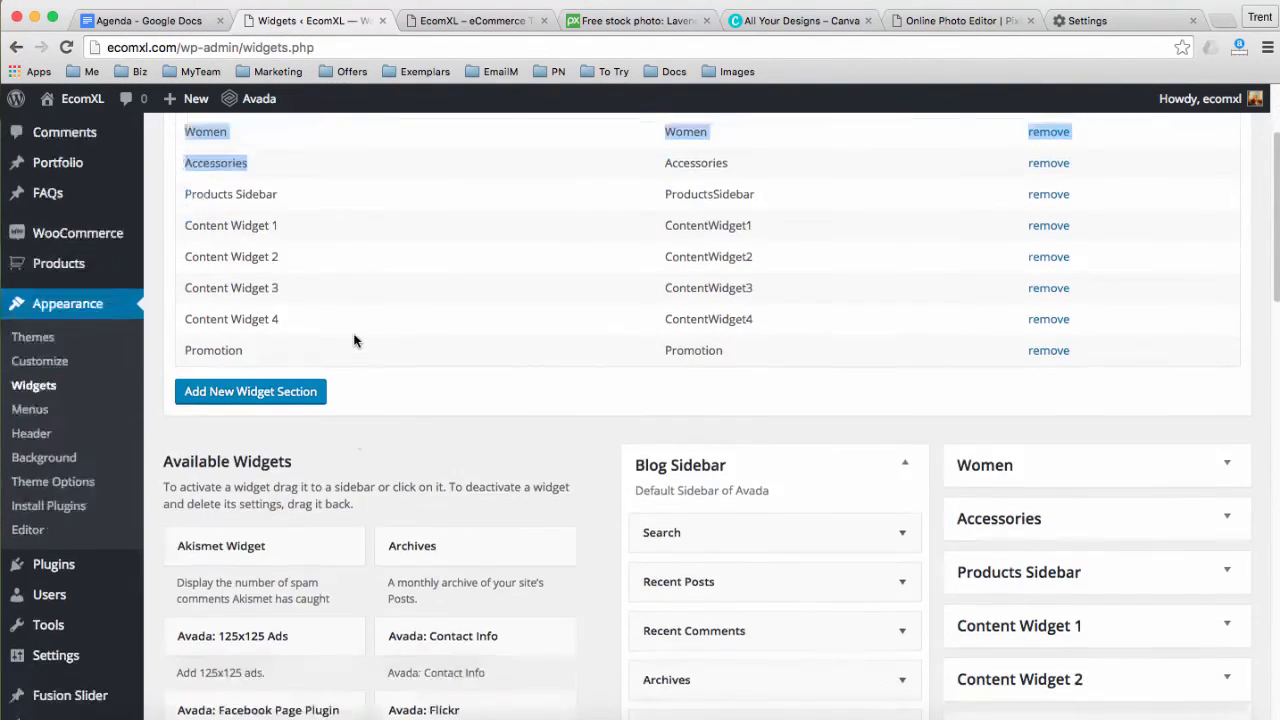
{"action": "scroll", "coordinate": [470, 362], "scroll_direction": "down", "scroll_amount": 2}
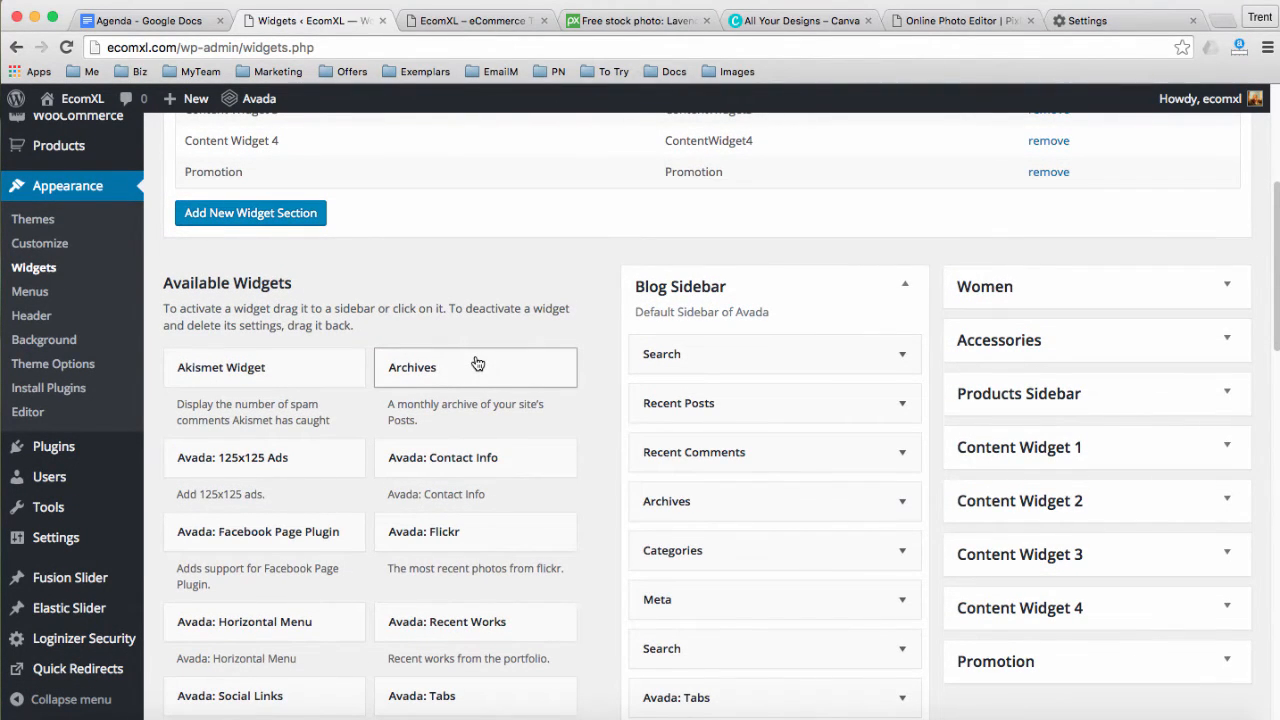
{"action": "scroll", "coordinate": [527, 368], "scroll_direction": "down", "scroll_amount": 1}
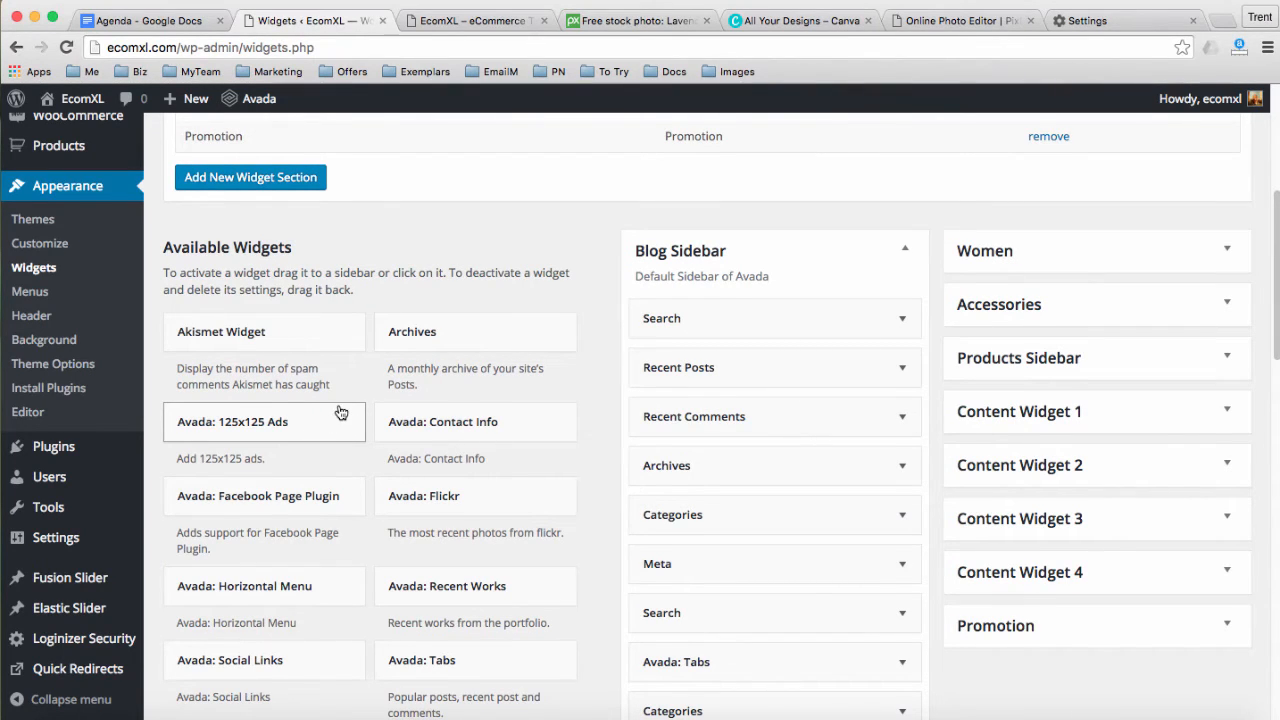
{"action": "scroll", "coordinate": [340, 412], "scroll_direction": "down", "scroll_amount": 1}
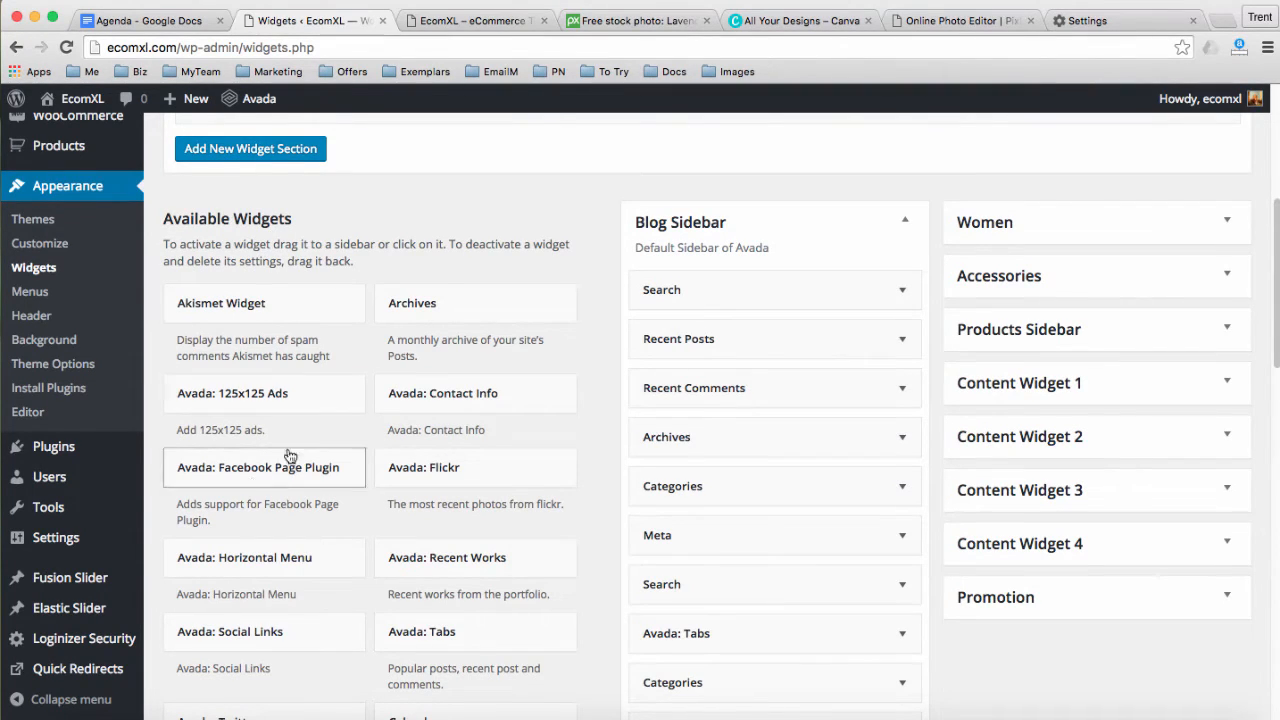
Remove Facebook Page Plugin, Archives, Categories, Avada: Tabs, Text and Tag Cloud widgets from Blog Sidebar
{"action": "left_click_drag", "start_coordinate": [265, 470], "coordinate": [724, 386]}
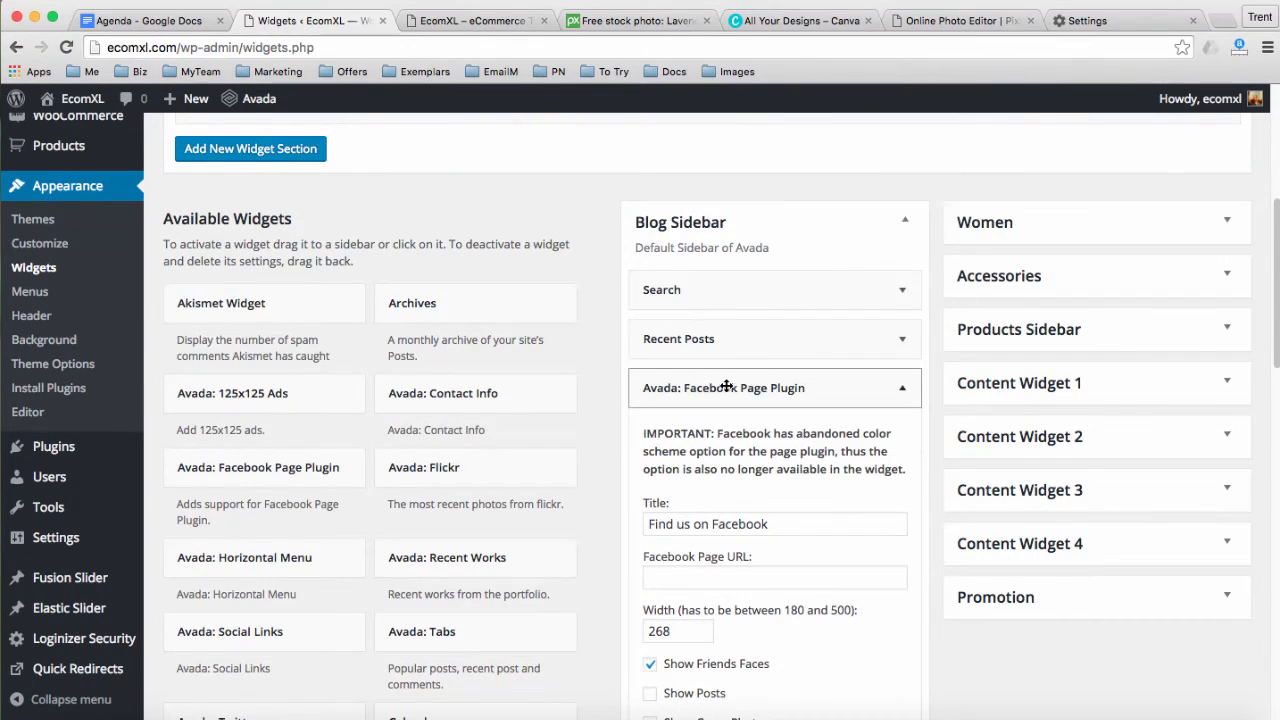
{"action": "left_click", "coordinate": [727, 387]}
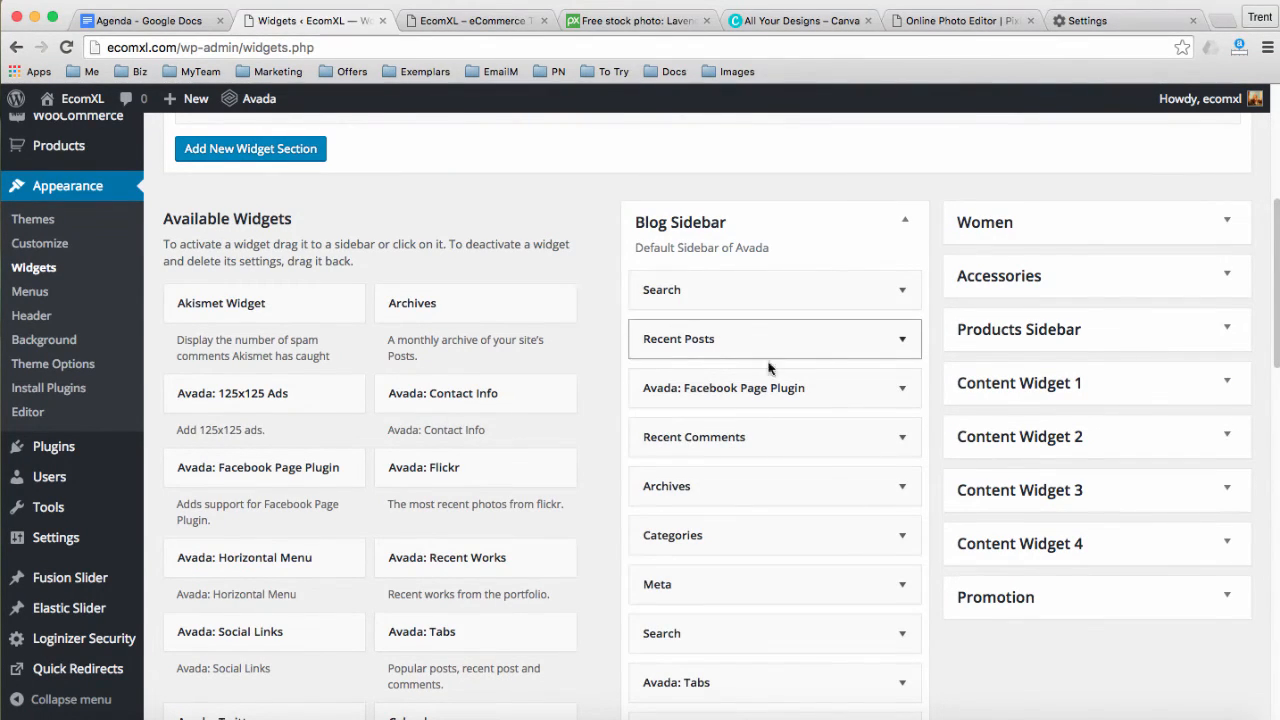
{"action": "left_click_drag", "start_coordinate": [756, 388], "coordinate": [362, 402]}
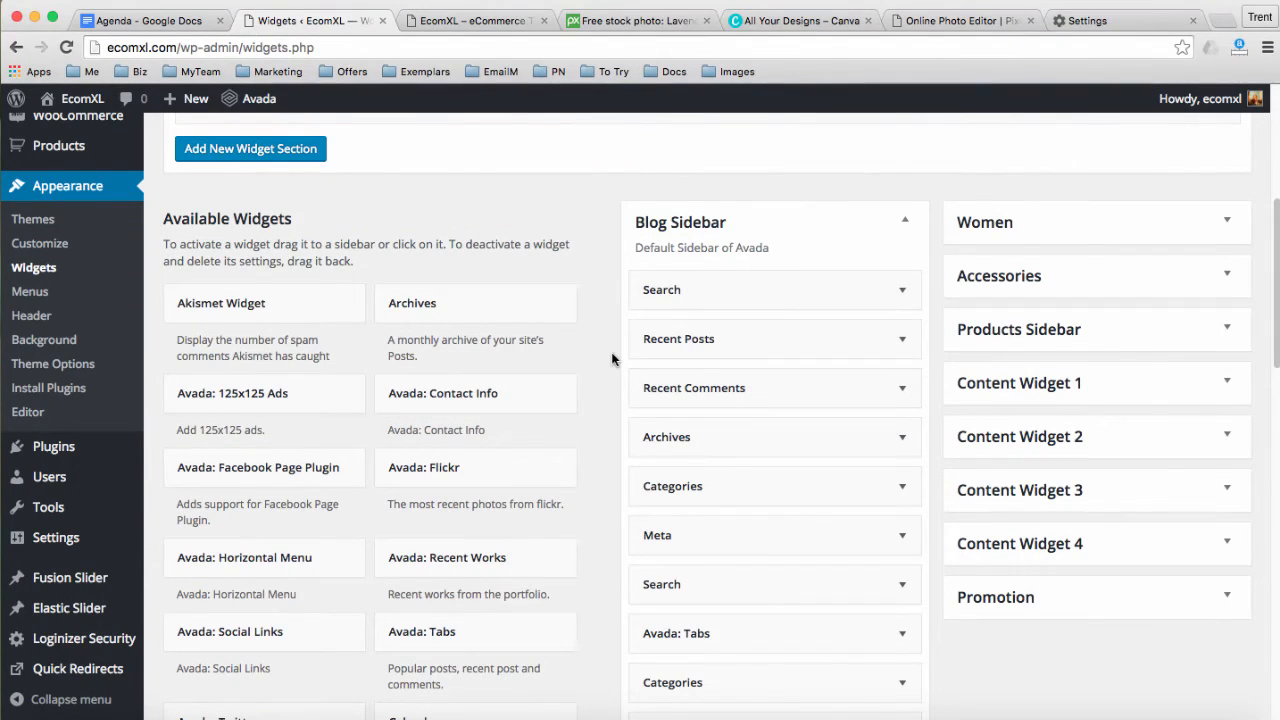
{"action": "left_click_drag", "start_coordinate": [749, 446], "coordinate": [397, 430]}
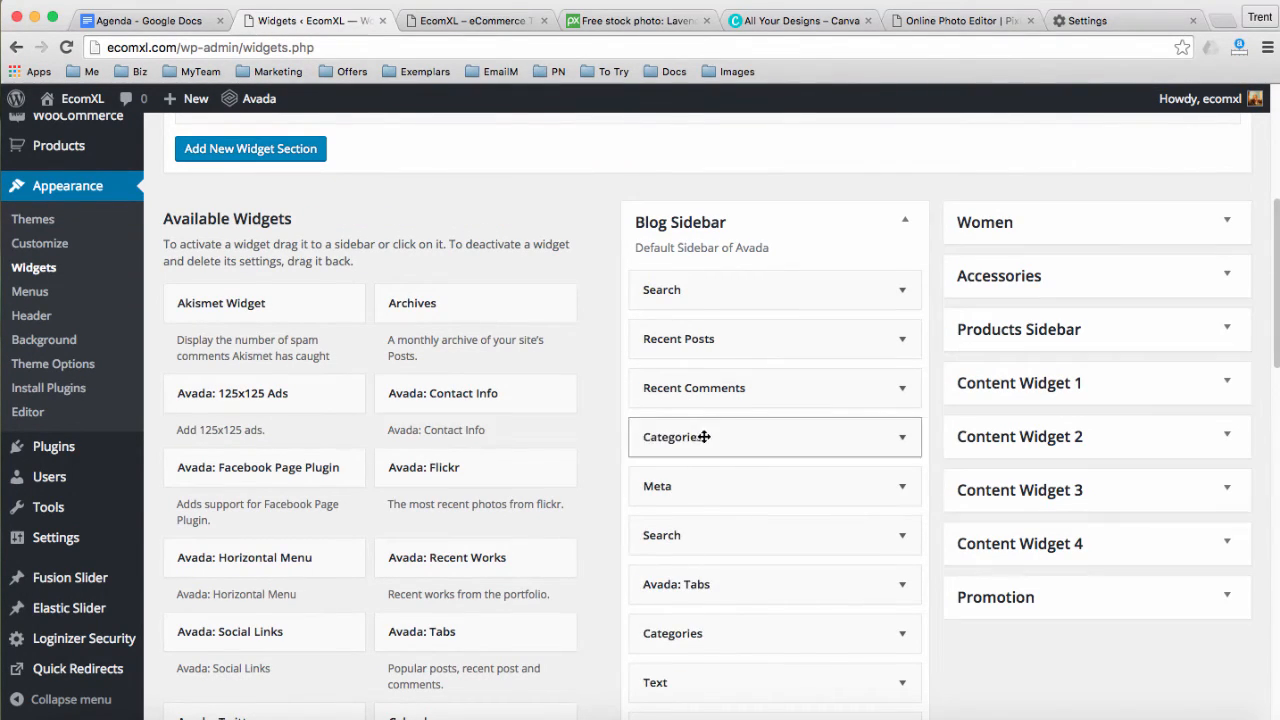
{"action": "left_click_drag", "start_coordinate": [708, 437], "coordinate": [420, 437]}
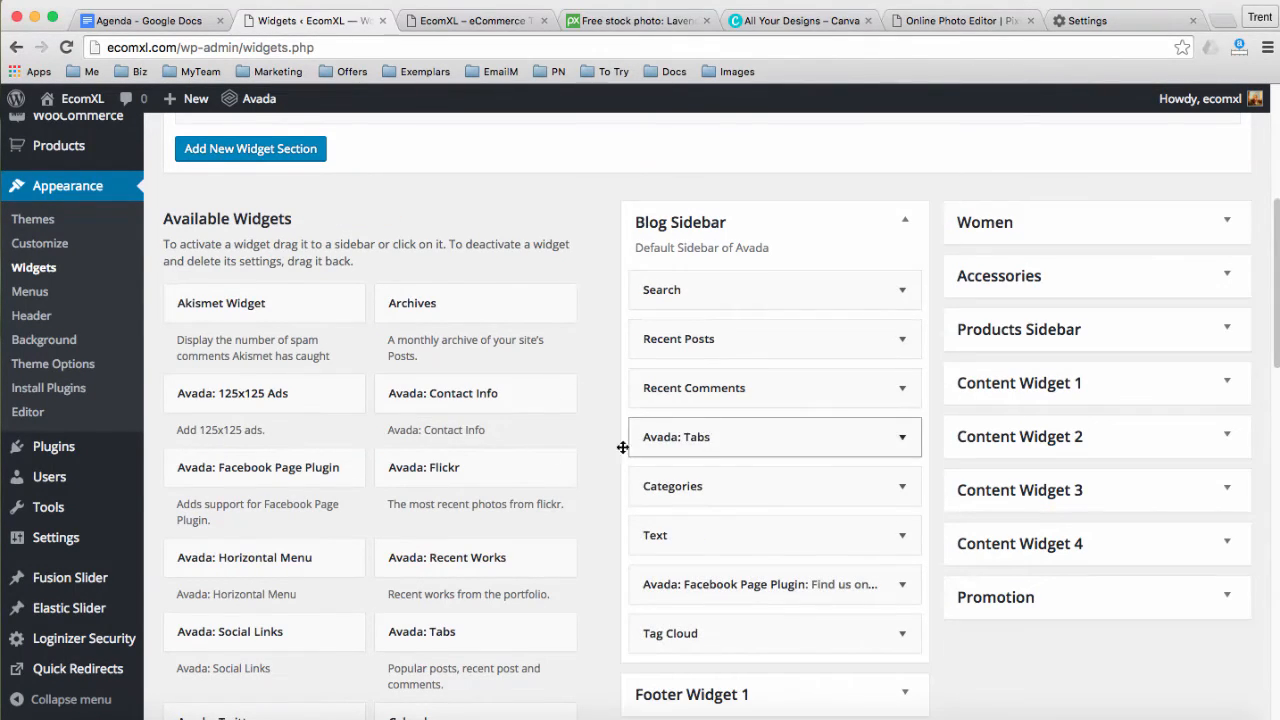
{"action": "left_click_drag", "start_coordinate": [623, 446], "coordinate": [508, 443]}
{"action": "left_click_drag", "start_coordinate": [605, 440], "coordinate": [326, 418]}
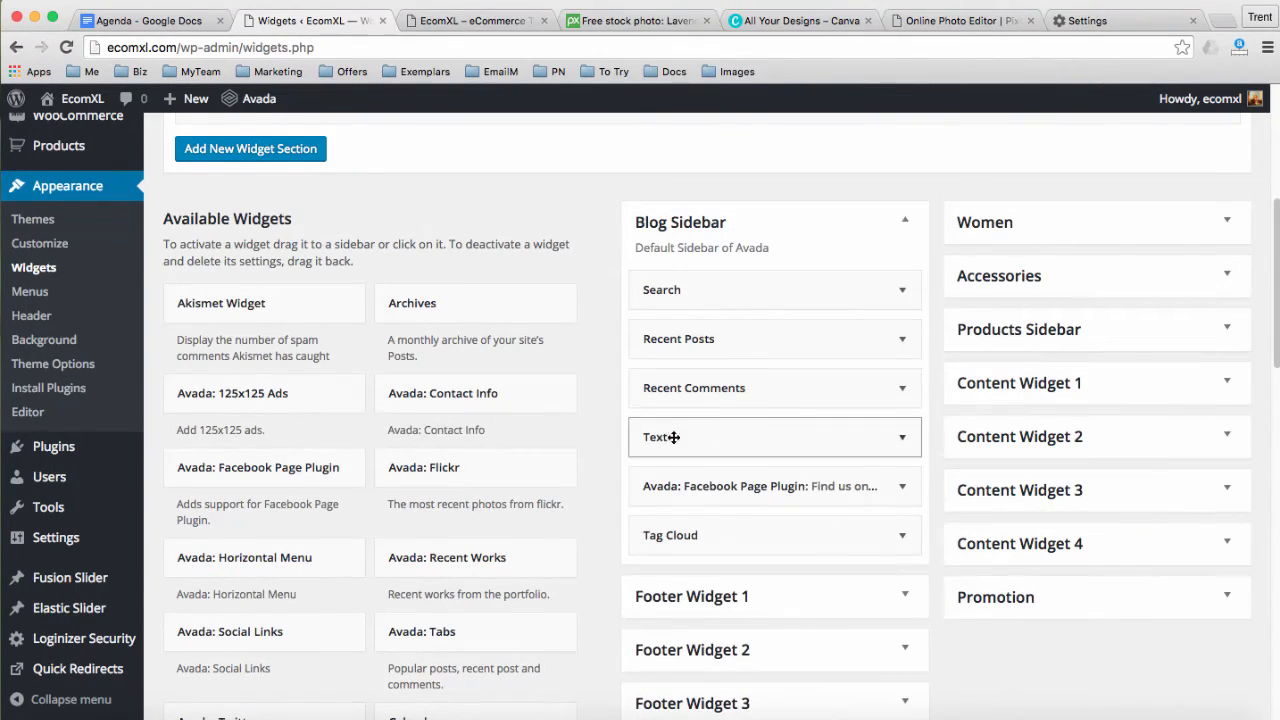
{"action": "left_click_drag", "start_coordinate": [654, 436], "coordinate": [337, 410]}
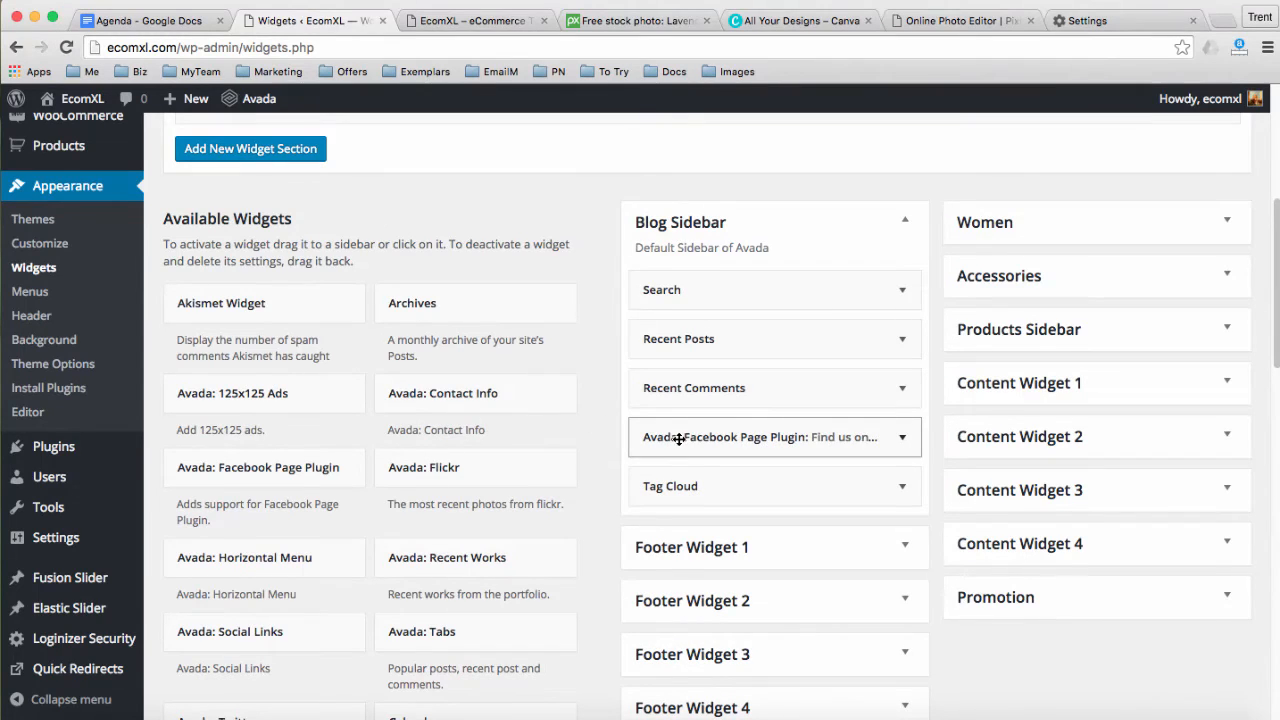
{"action": "left_click_drag", "start_coordinate": [633, 438], "coordinate": [343, 394]}
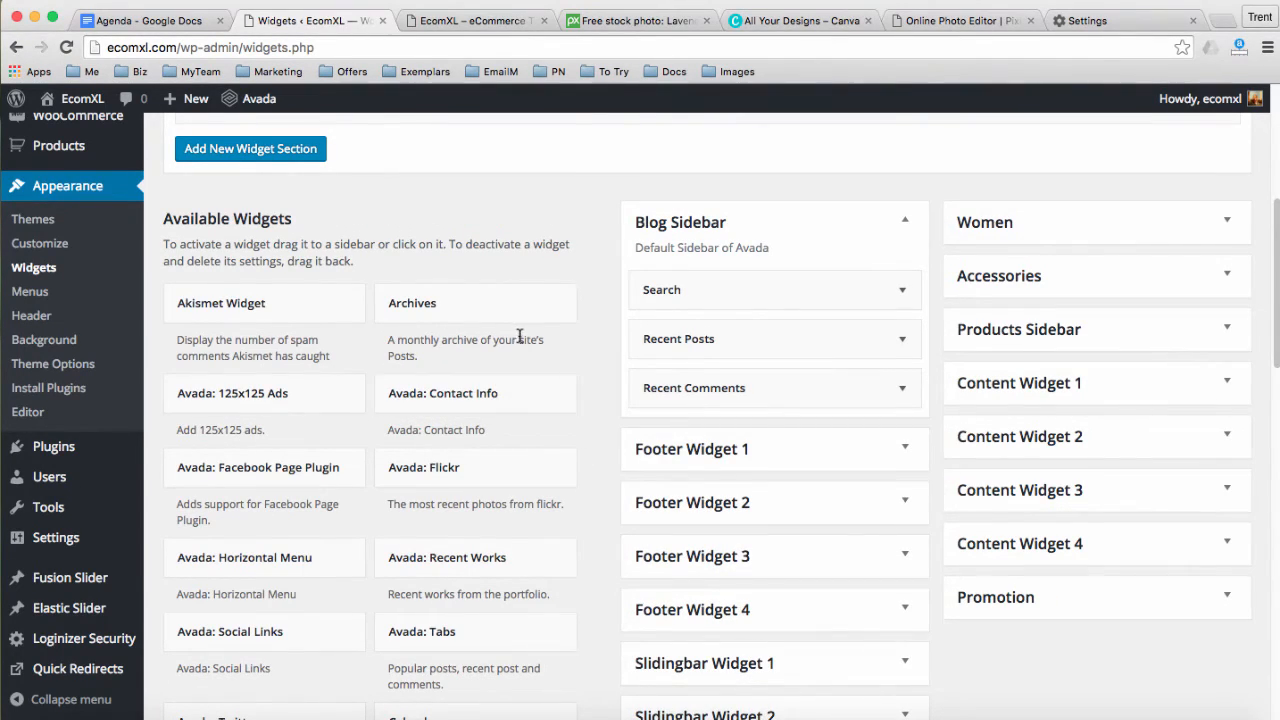
Expand the Women and Products Sidebar widget sections, checking the storefront for comparison
{"action": "left_click", "coordinate": [996, 228]}
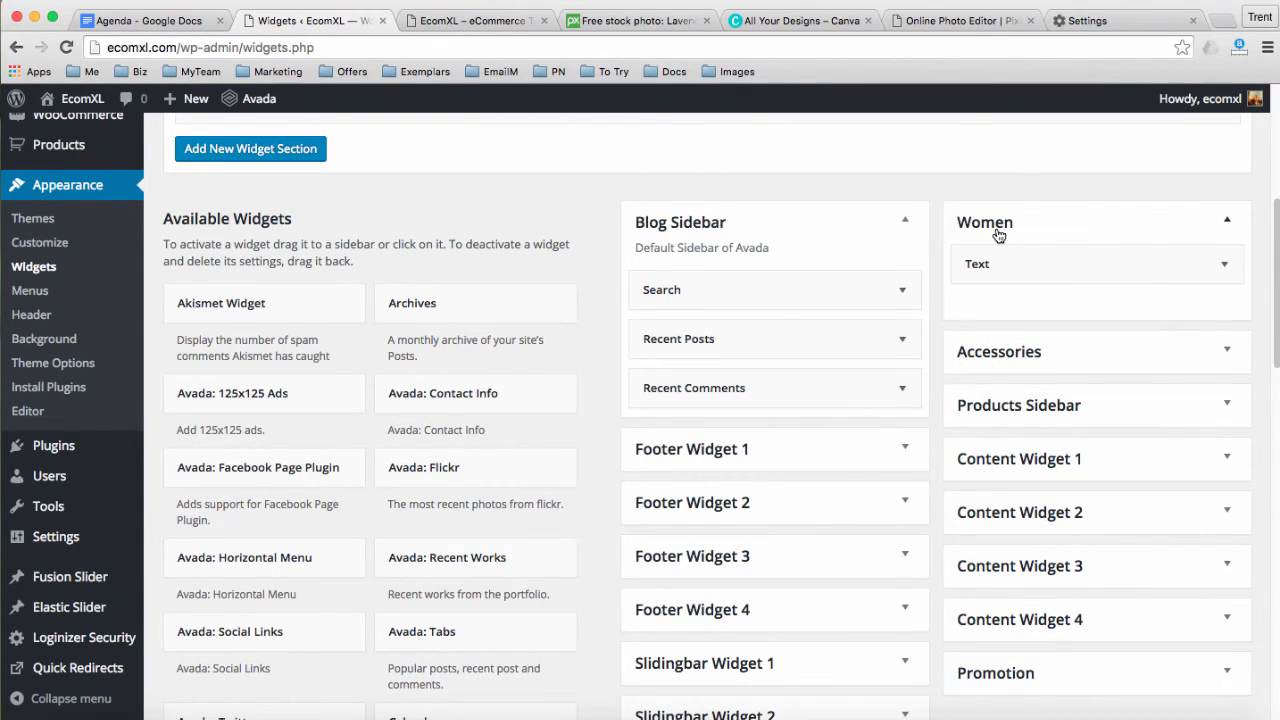
{"action": "left_click", "coordinate": [470, 14]}
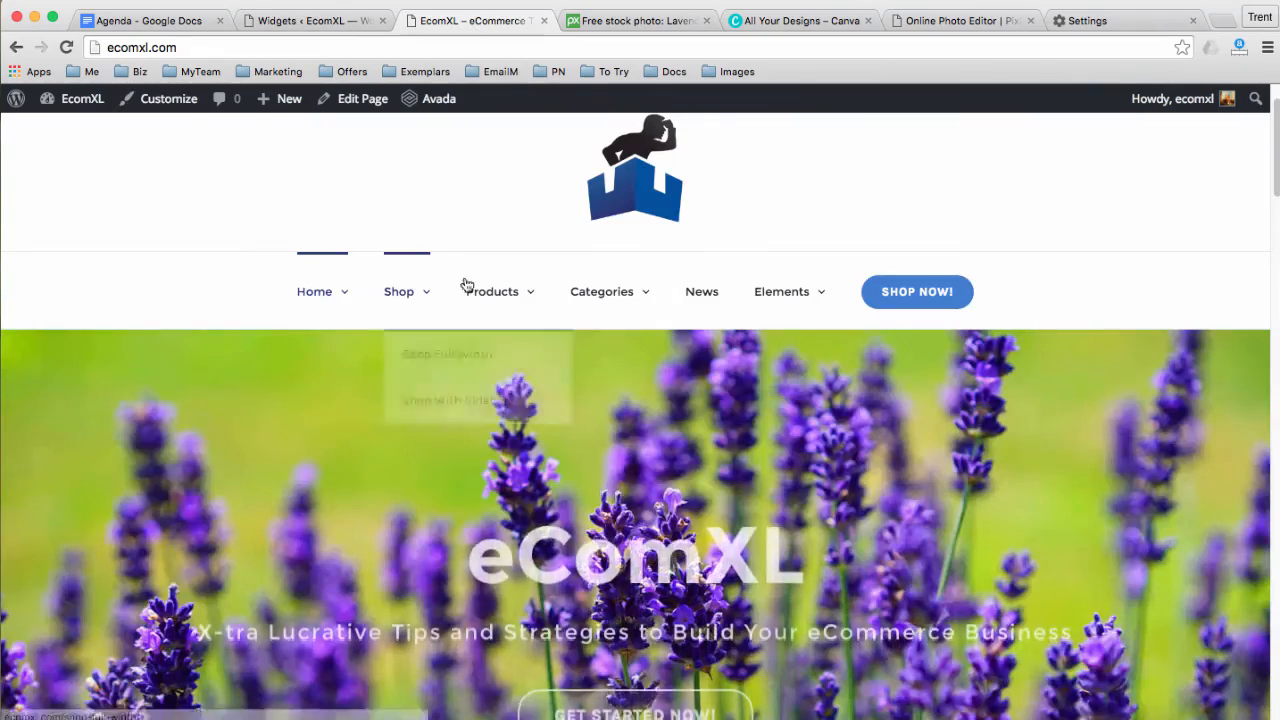
{"action": "mouse_move", "coordinate": [603, 294]}
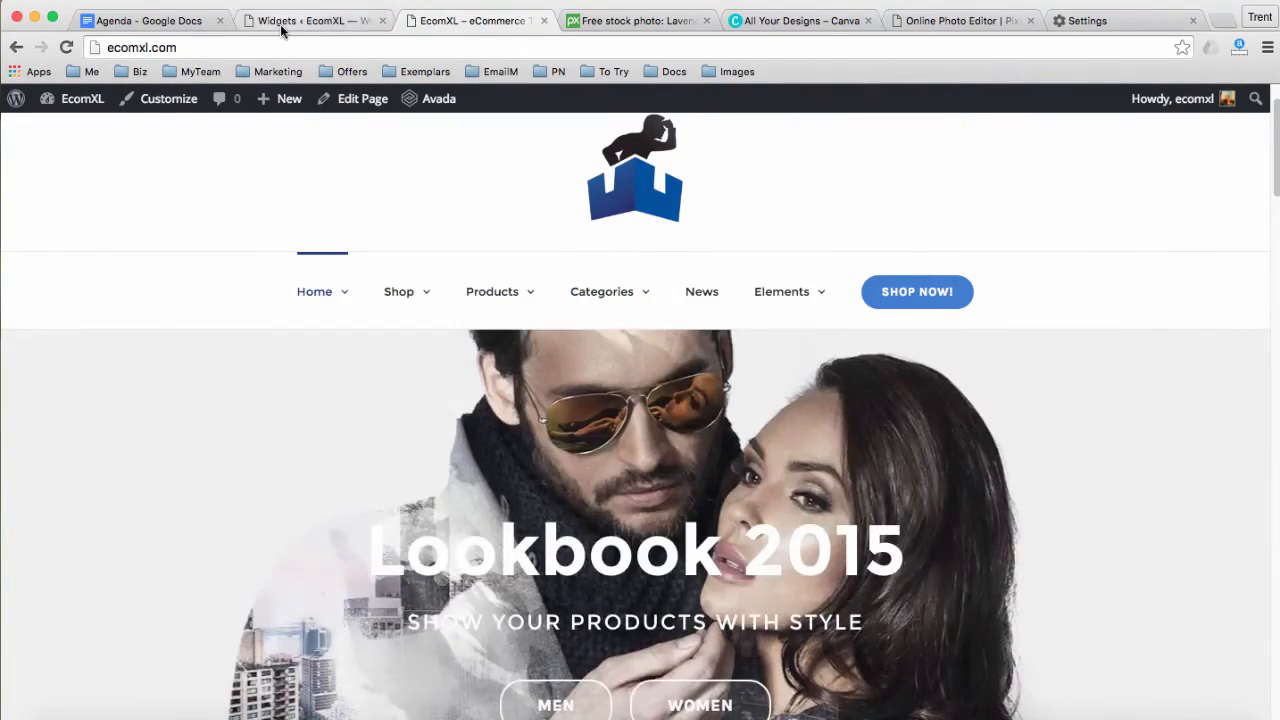
{"action": "left_click", "coordinate": [310, 20]}
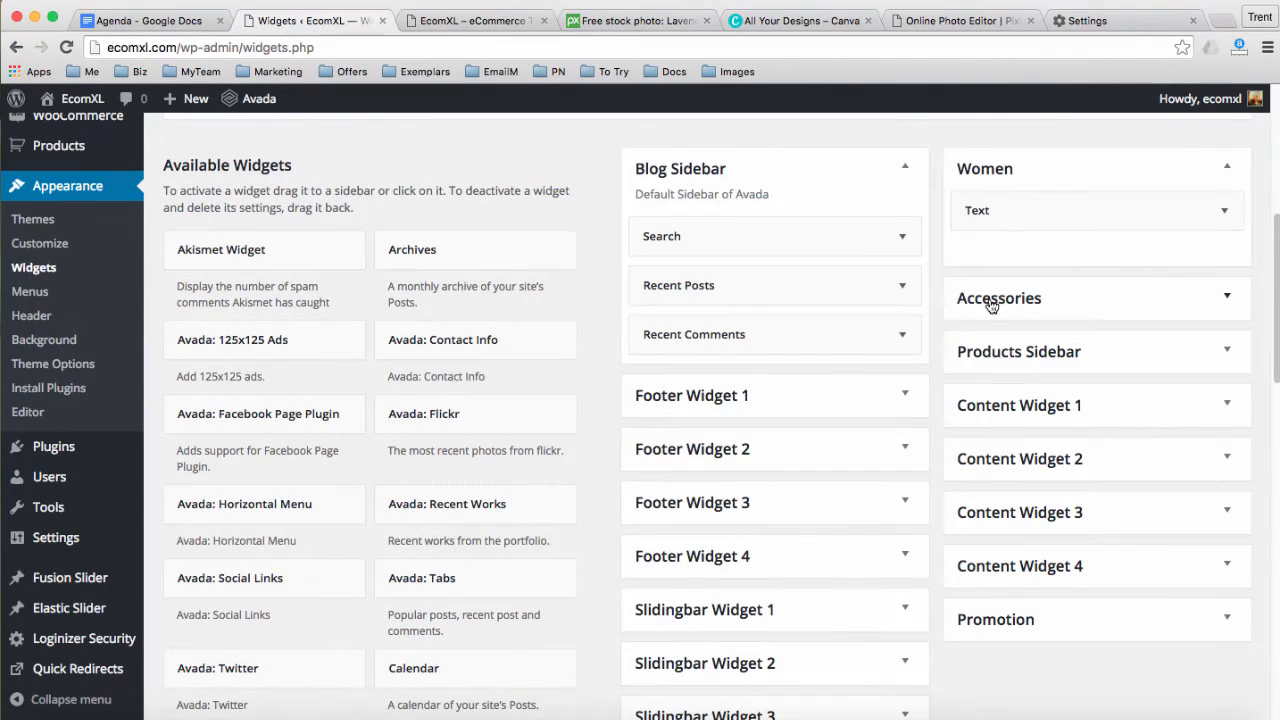
{"action": "left_click", "coordinate": [995, 352]}
{"action": "scroll", "coordinate": [980, 345], "scroll_direction": "down", "scroll_amount": 3}
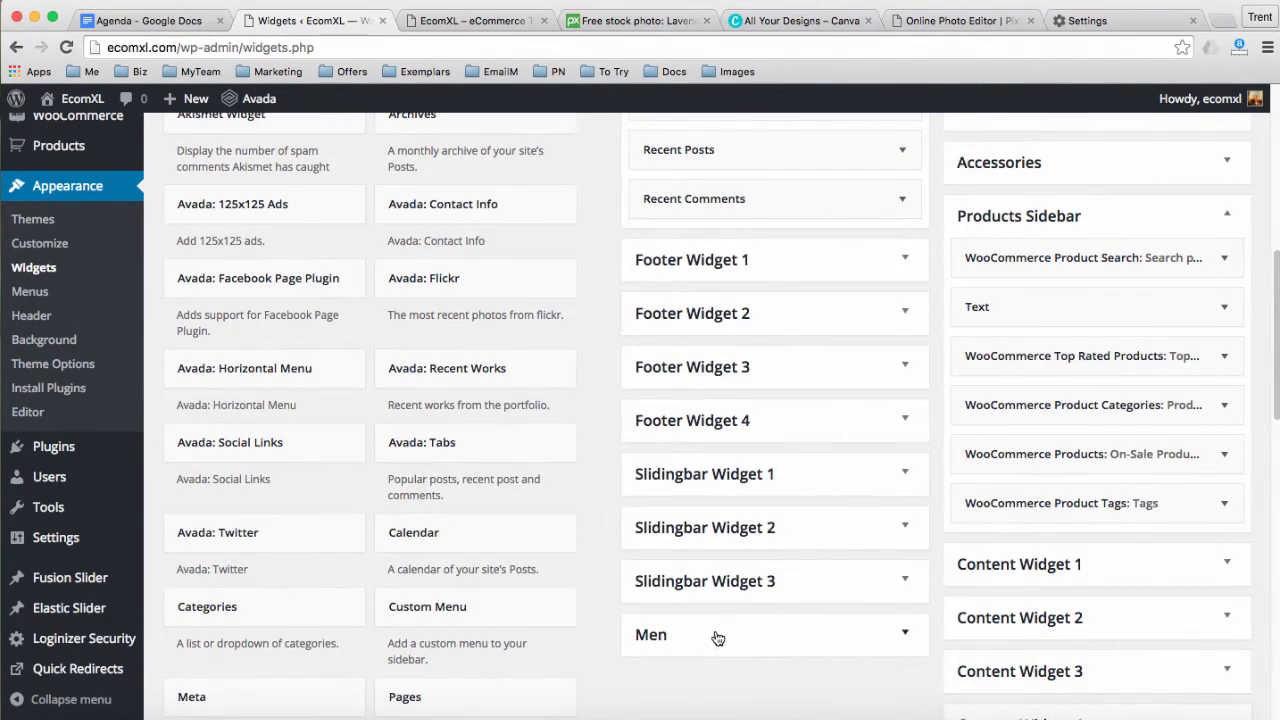
Expand the Men, Women and Accessories Text widgets to view their Content fields
{"action": "left_click", "coordinate": [737, 629]}
{"action": "scroll", "coordinate": [885, 605], "scroll_direction": "down", "scroll_amount": 3}
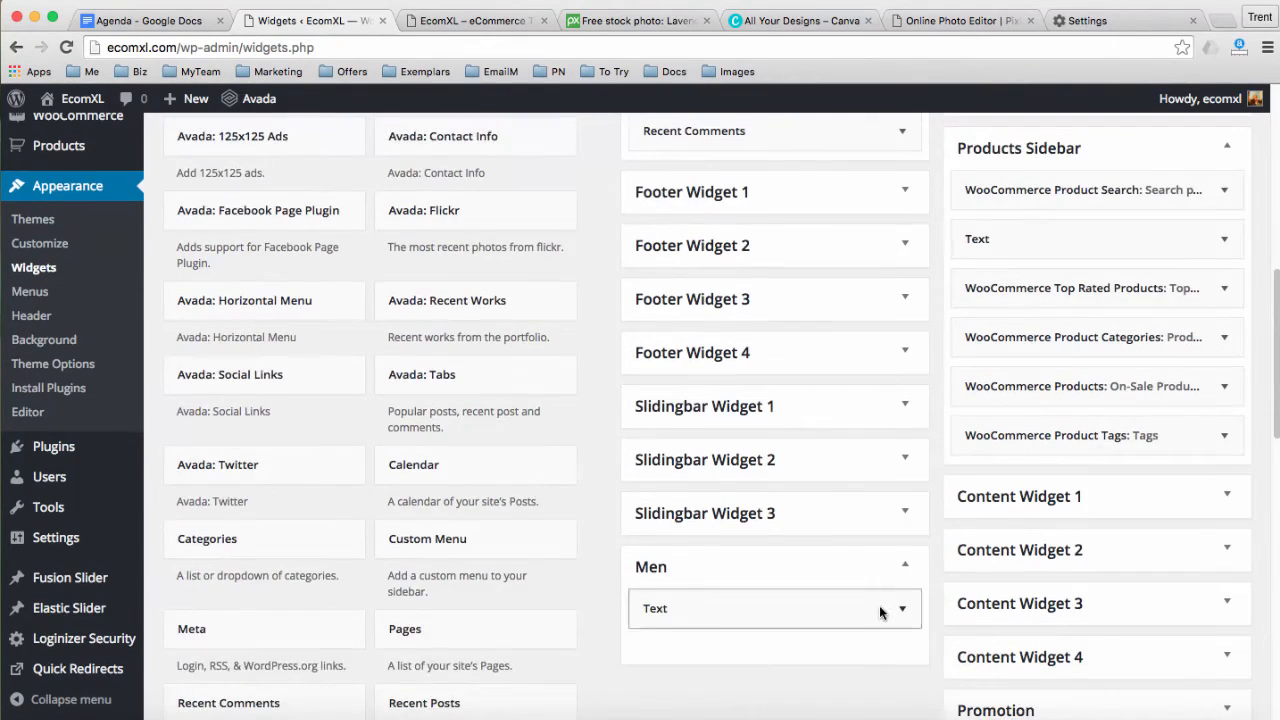
{"action": "left_click", "coordinate": [899, 519]}
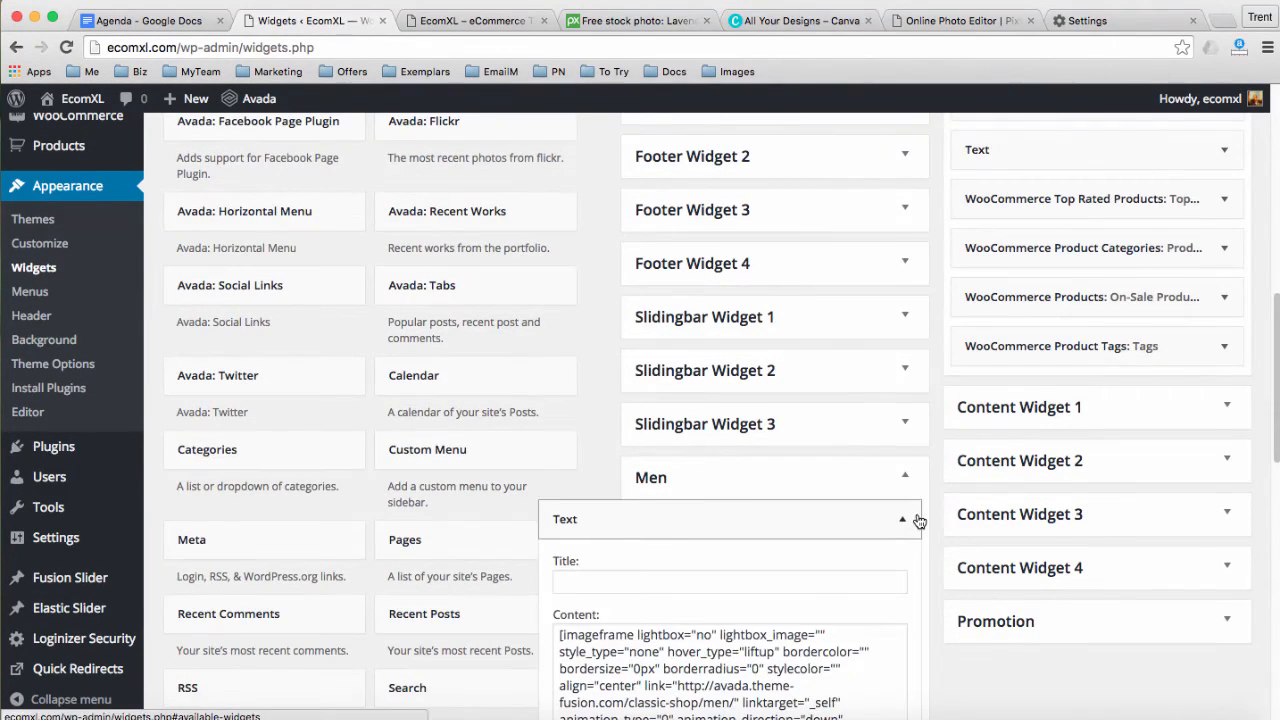
{"action": "scroll", "coordinate": [916, 518], "scroll_direction": "up", "scroll_amount": 5}
{"action": "scroll", "coordinate": [919, 521], "scroll_direction": "up", "scroll_amount": 2}
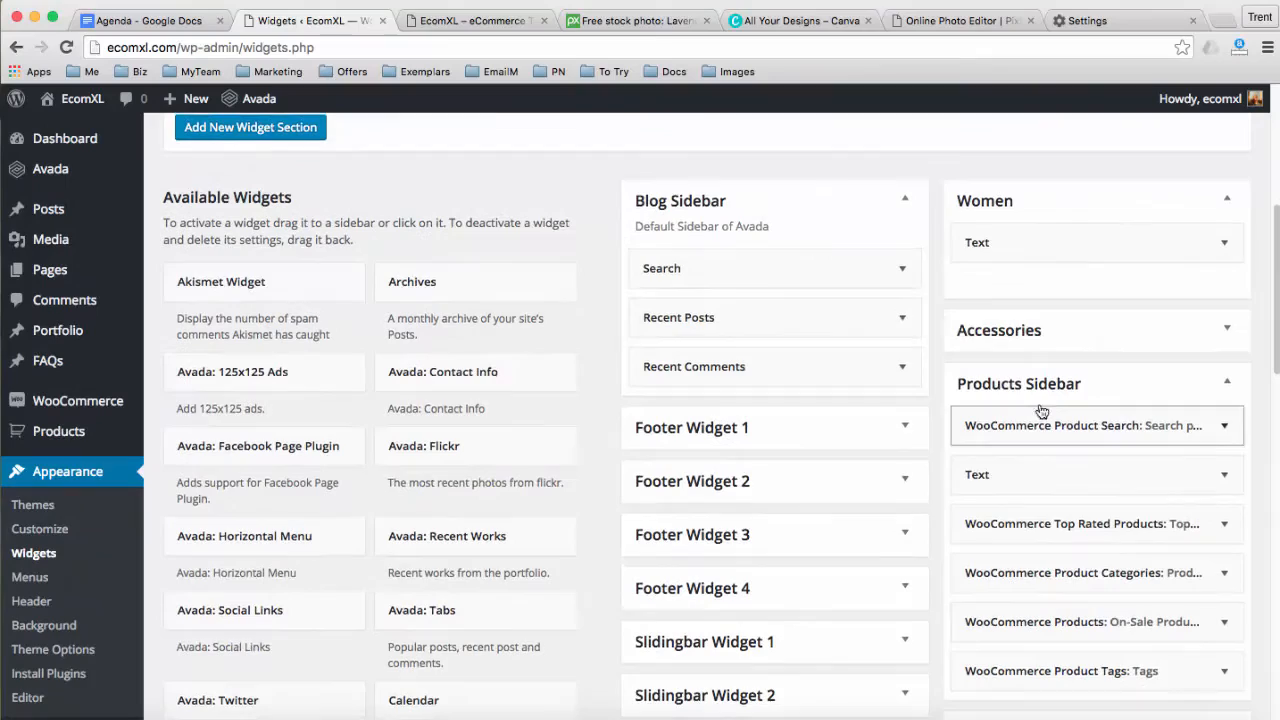
{"action": "left_click", "coordinate": [1224, 242]}
{"action": "scroll", "coordinate": [1225, 420], "scroll_direction": "down", "scroll_amount": 6}
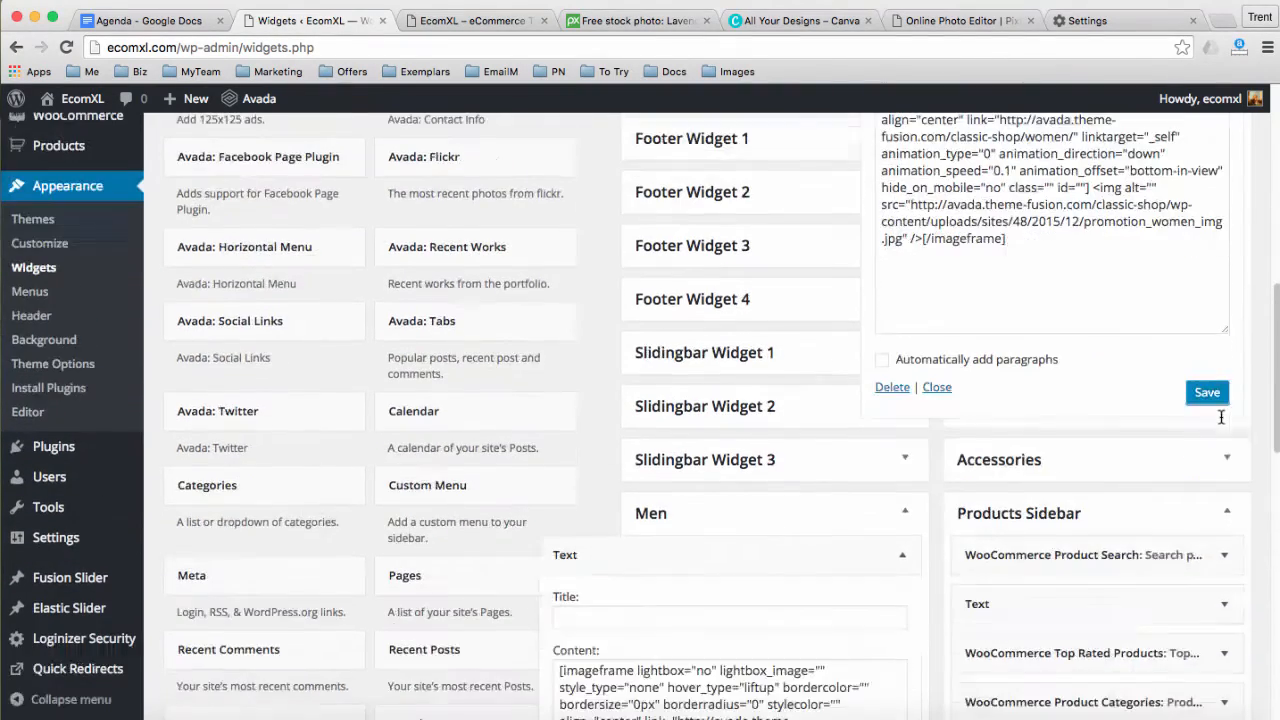
{"action": "left_click", "coordinate": [1220, 466]}
{"action": "scroll", "coordinate": [1221, 469], "scroll_direction": "down", "scroll_amount": 2}
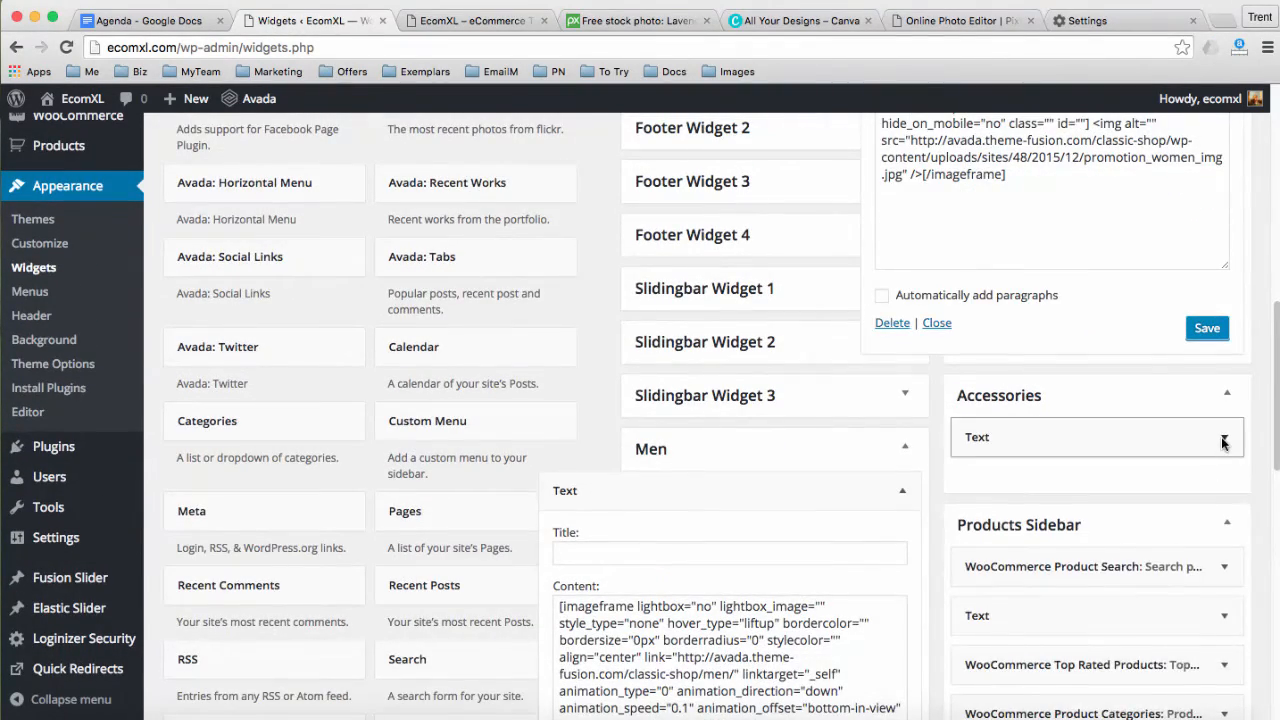
{"action": "left_click", "coordinate": [1222, 437]}
{"action": "scroll", "coordinate": [1144, 467], "scroll_direction": "down", "scroll_amount": 1}
{"action": "scroll", "coordinate": [1144, 467], "scroll_direction": "down", "scroll_amount": 2}
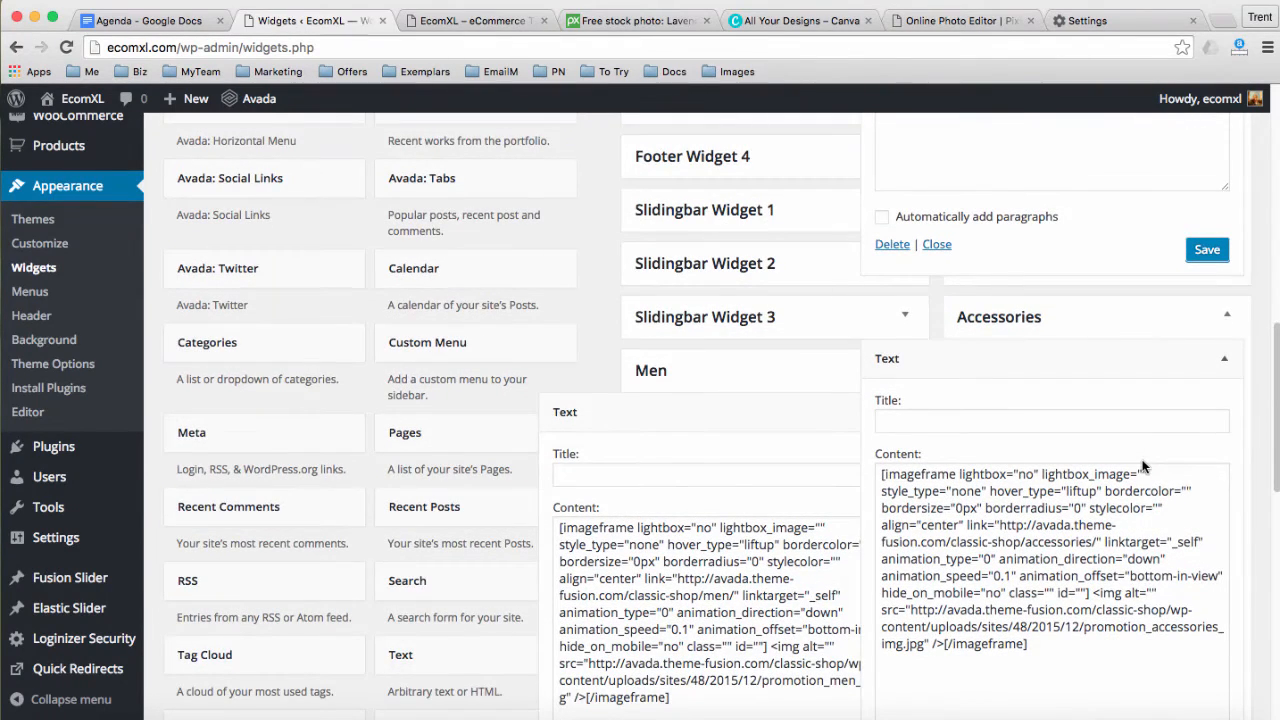
{"action": "scroll", "coordinate": [1144, 467], "scroll_direction": "down", "scroll_amount": 1}
Inspect the imageframe shortcode in the Men Text widget's content
{"action": "left_click_drag", "start_coordinate": [559, 497], "coordinate": [738, 651]}
{"action": "left_click", "coordinate": [660, 617]}
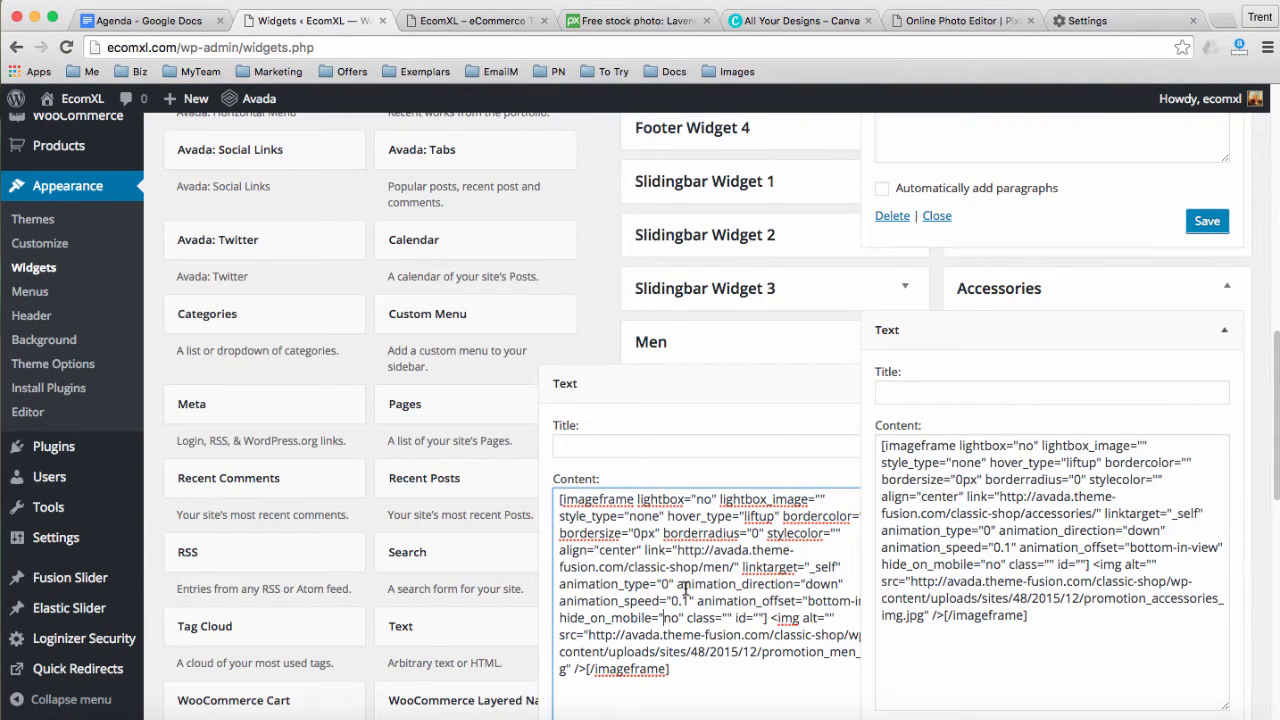
{"action": "scroll", "coordinate": [698, 584], "scroll_direction": "down", "scroll_amount": 2}
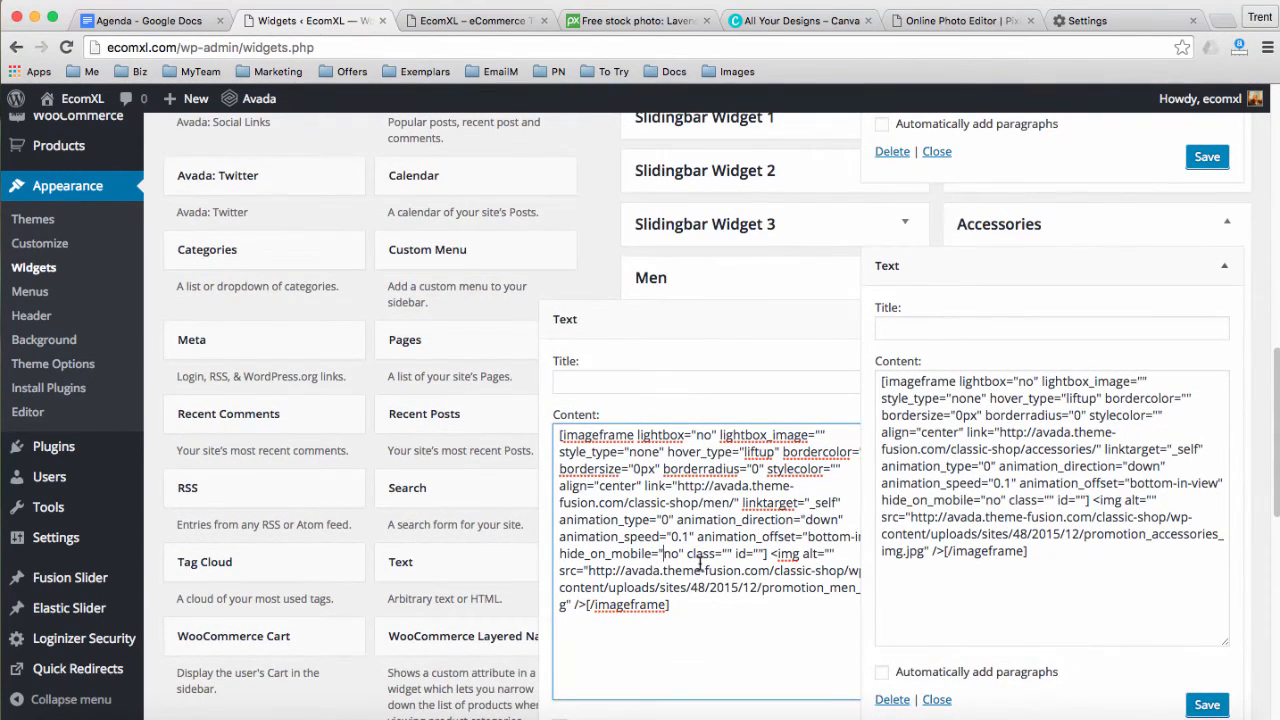
{"action": "scroll", "coordinate": [700, 565], "scroll_direction": "up", "scroll_amount": 7}
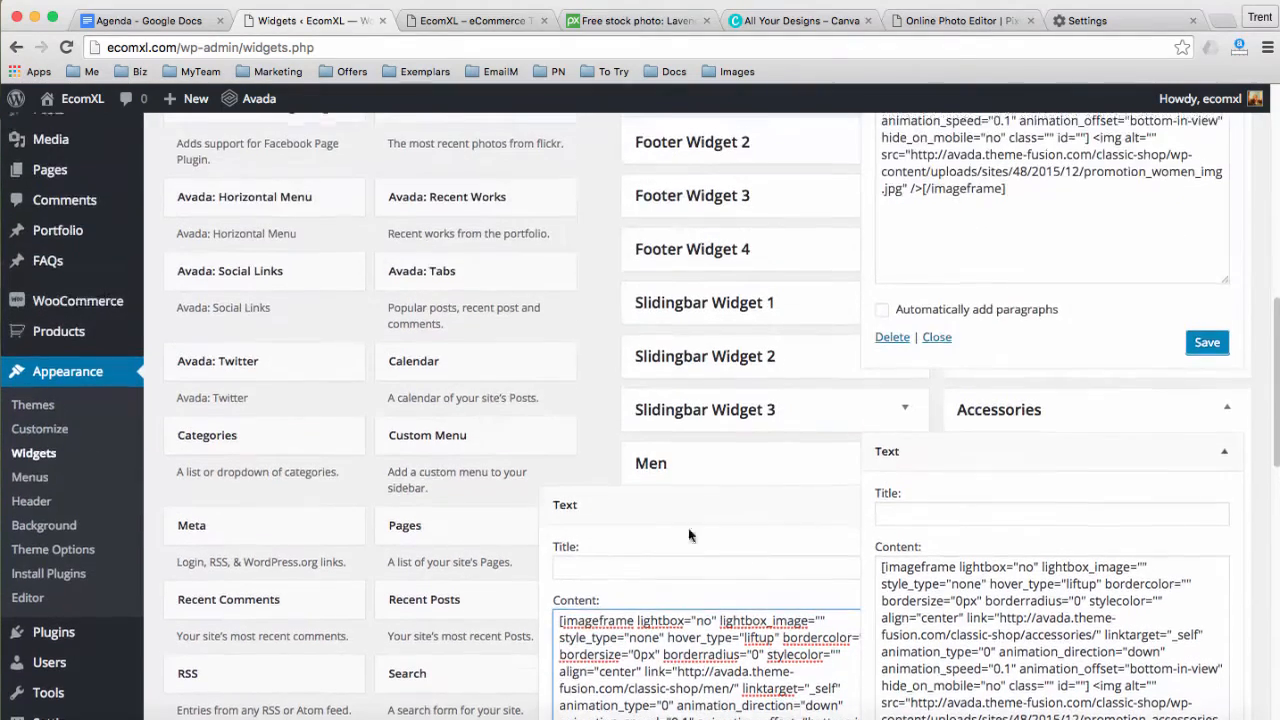
{"action": "scroll", "coordinate": [229, 259], "scroll_direction": "up", "scroll_amount": 3}
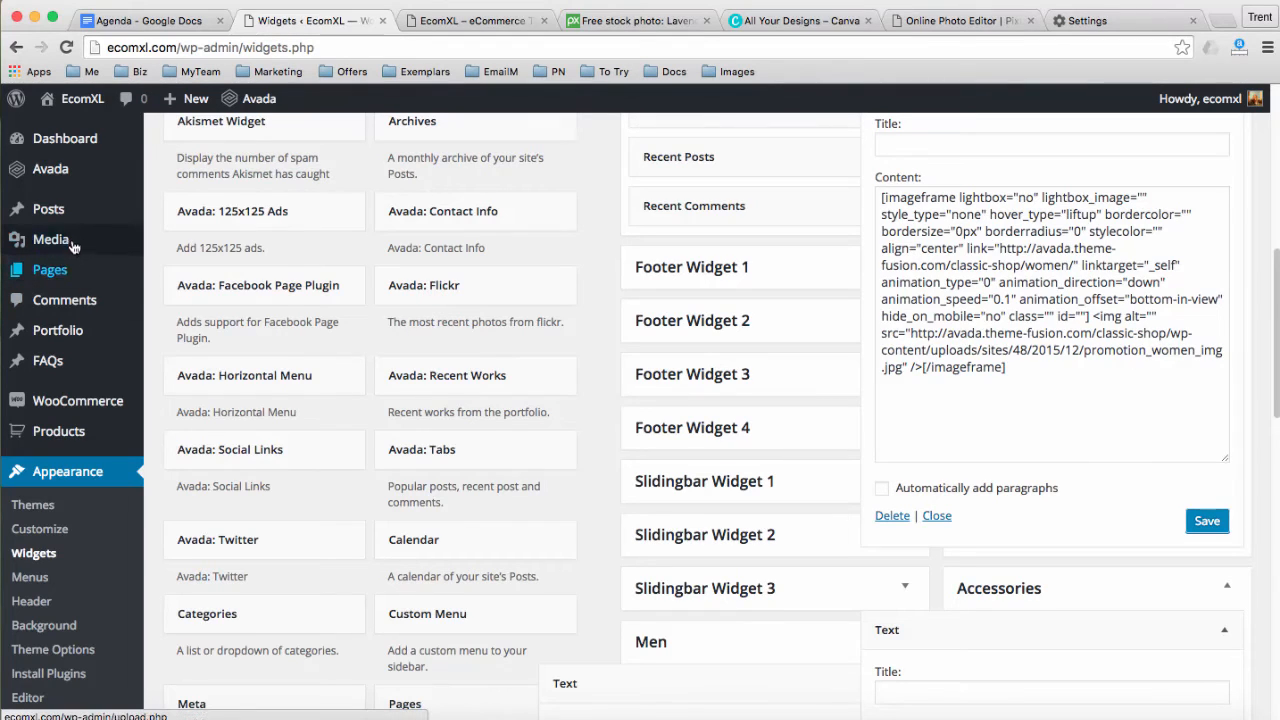
Open the Media Library in a new browser tab
{"action": "mouse_move", "coordinate": [84, 246]}
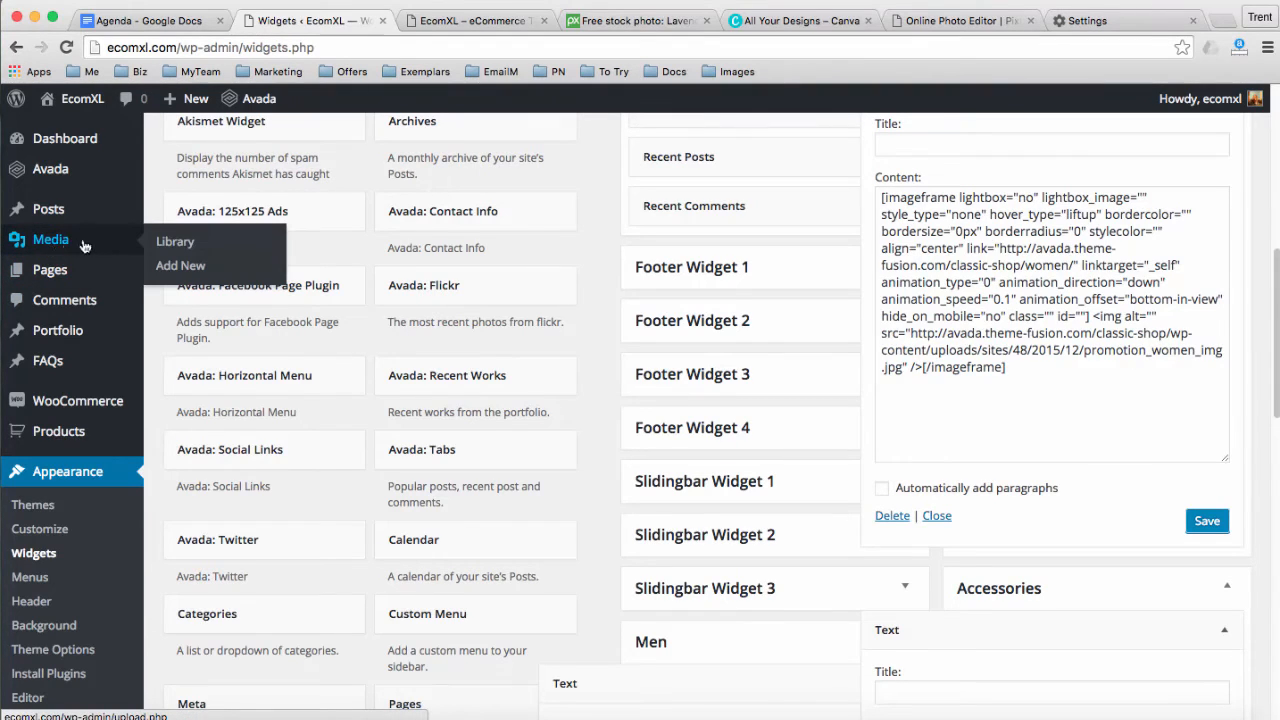
{"action": "right_click", "coordinate": [175, 242]}
{"action": "left_click", "coordinate": [216, 249]}
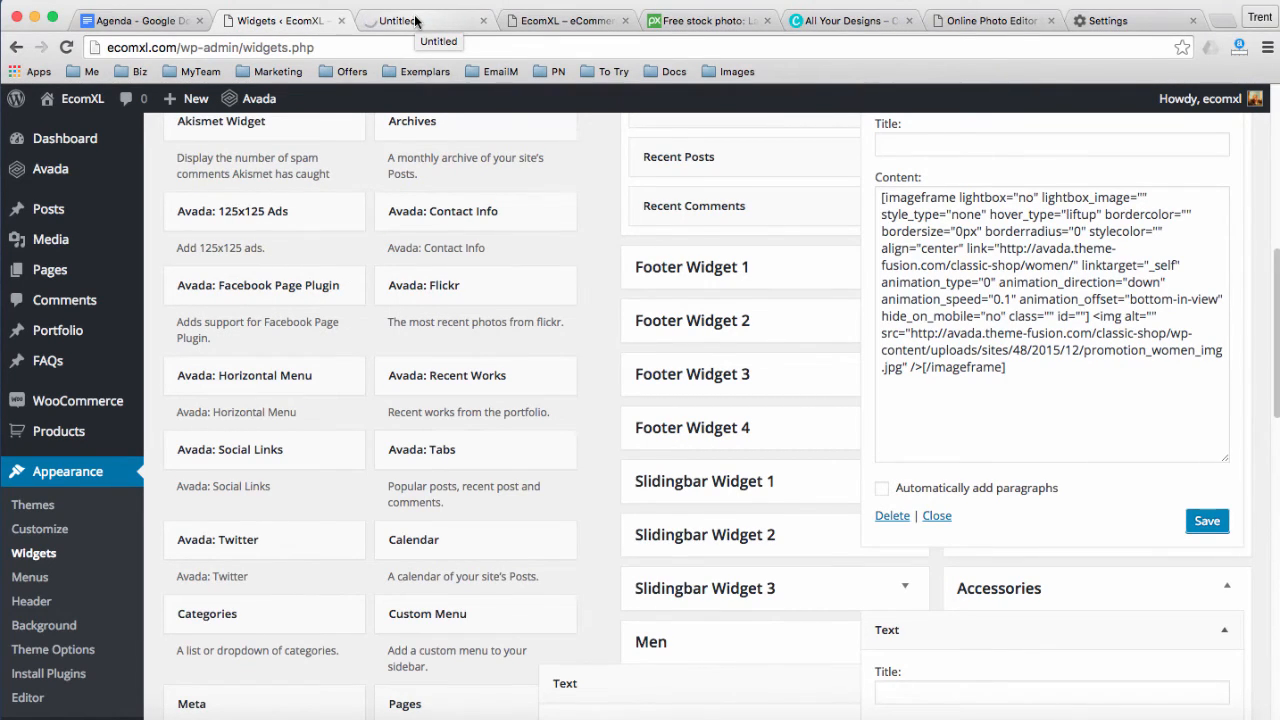
{"action": "left_click", "coordinate": [530, 21]}
{"action": "mouse_move", "coordinate": [622, 308]}
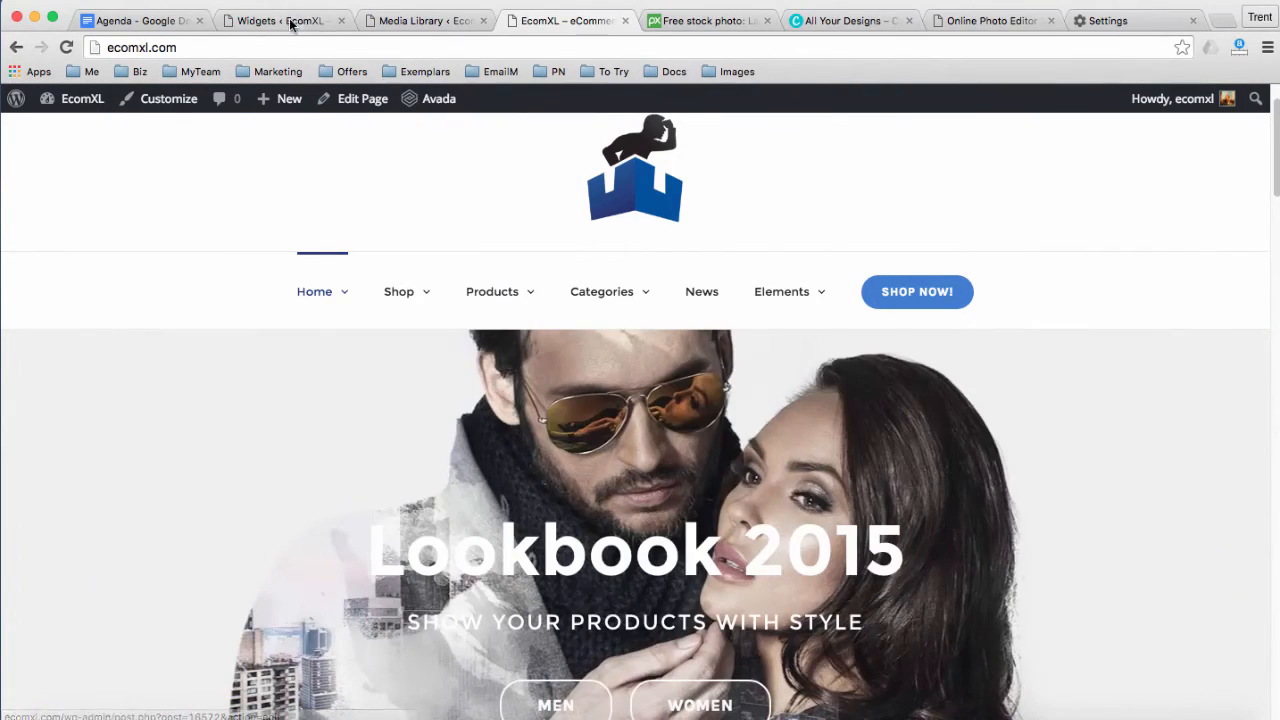
Open the Tea Tree 1 image's Edit Media page, then return to the Widgets tab
{"action": "left_click", "coordinate": [405, 20]}
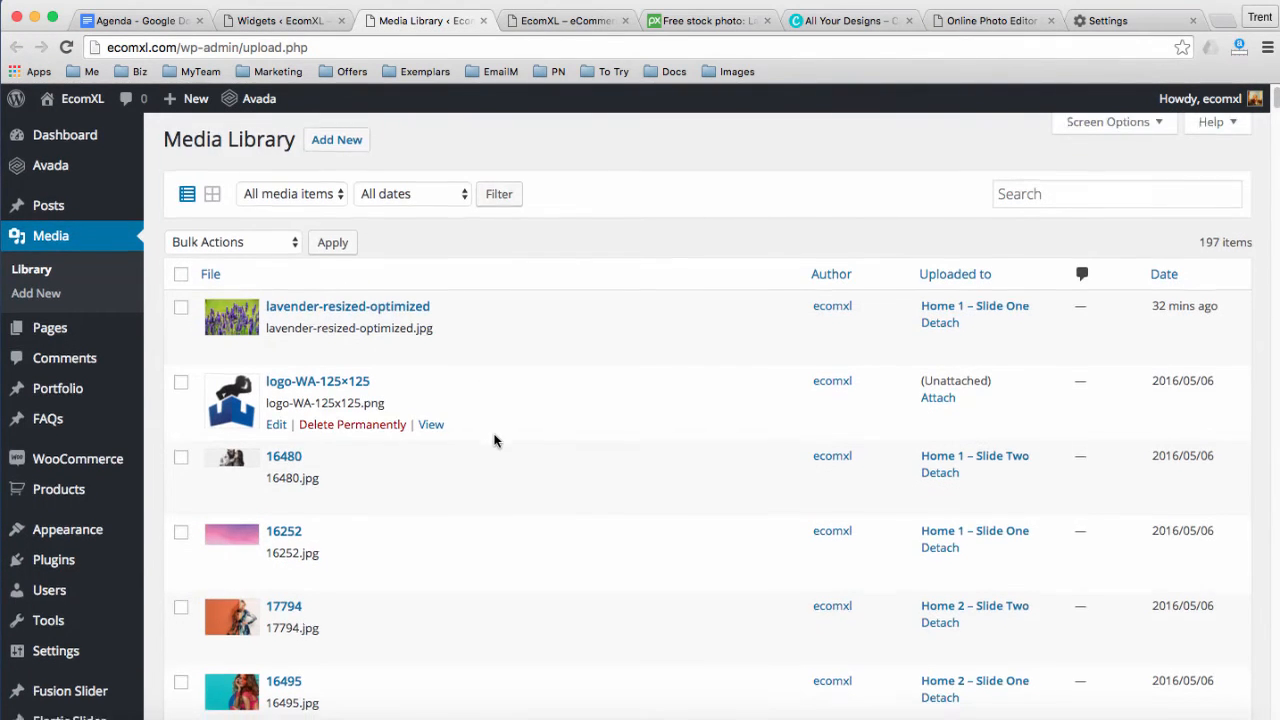
{"action": "scroll", "coordinate": [492, 425], "scroll_direction": "down", "scroll_amount": 10}
{"action": "scroll", "coordinate": [494, 440], "scroll_direction": "down", "scroll_amount": 3}
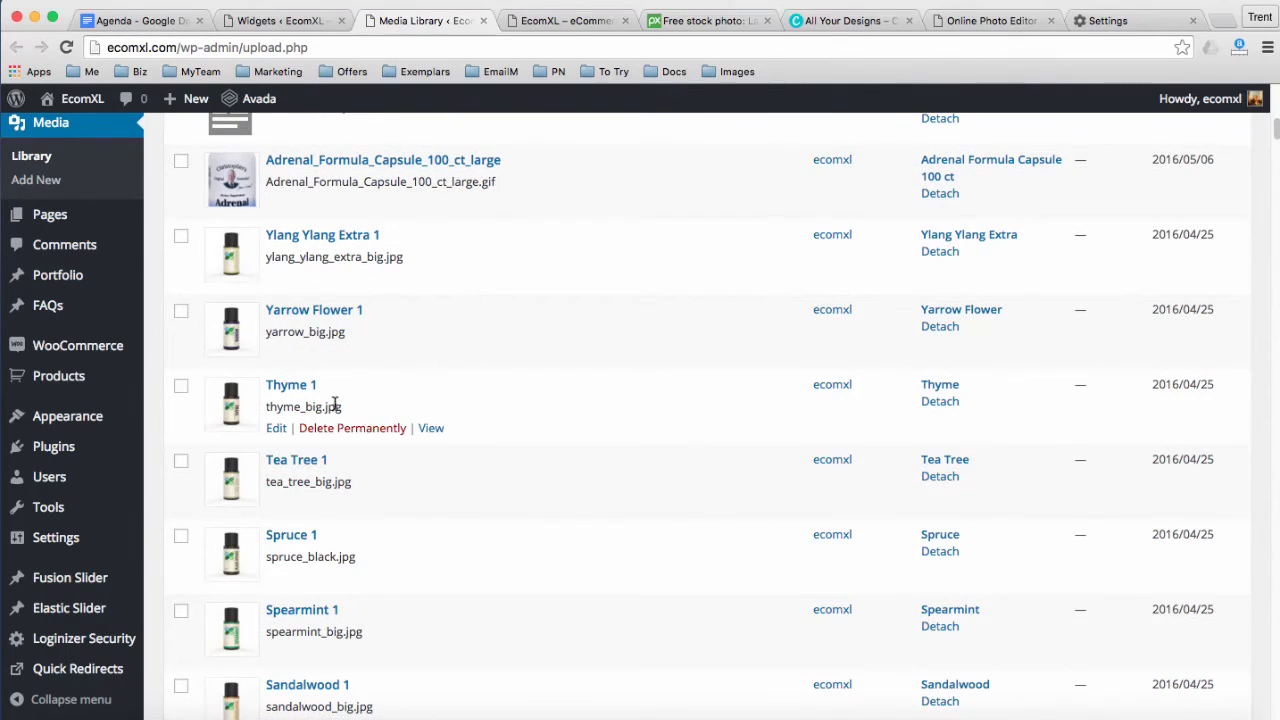
{"action": "scroll", "coordinate": [317, 450], "scroll_direction": "down", "scroll_amount": 1}
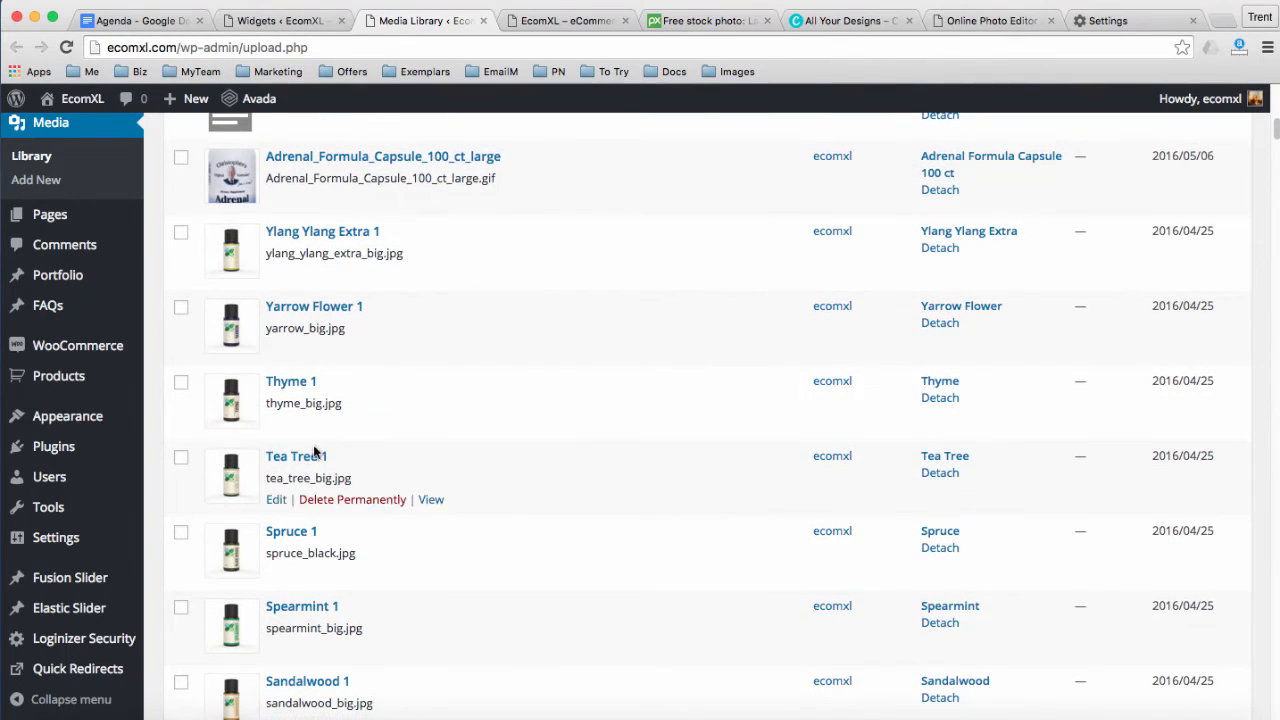
{"action": "left_click", "coordinate": [277, 500]}
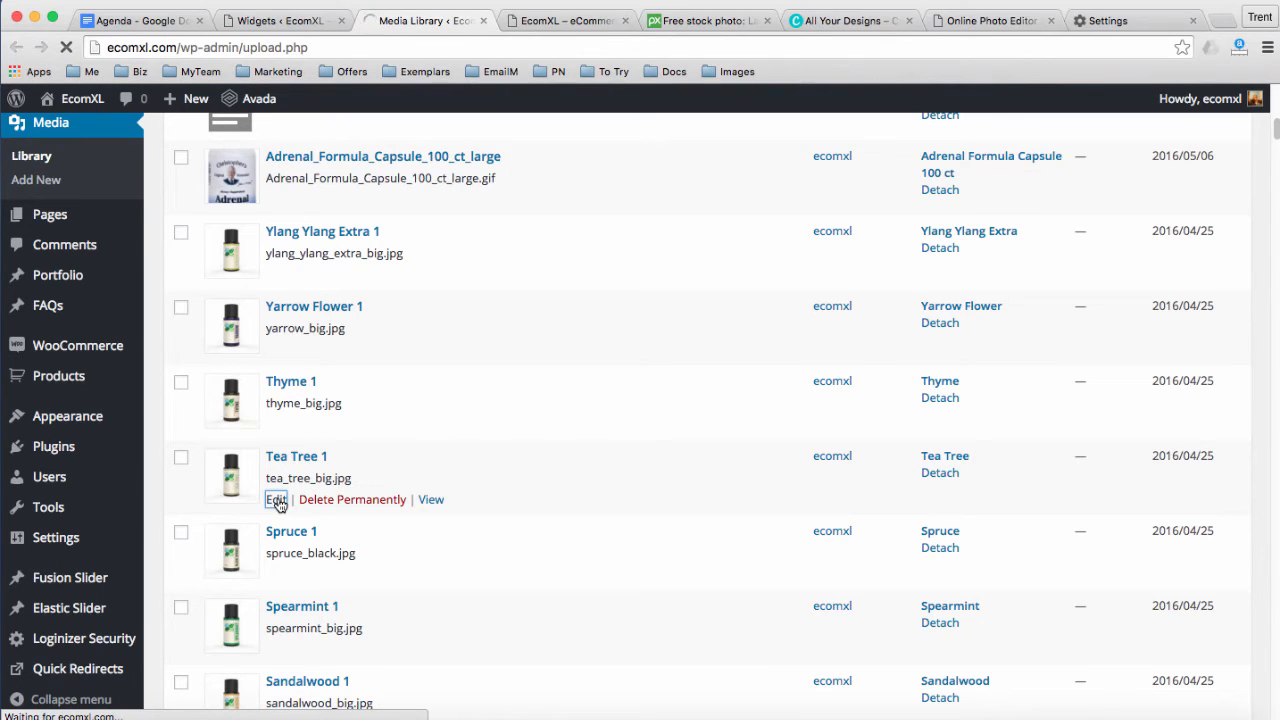
{"action": "left_click", "coordinate": [276, 20]}
{"action": "scroll", "coordinate": [930, 396], "scroll_direction": "up", "scroll_amount": 5}
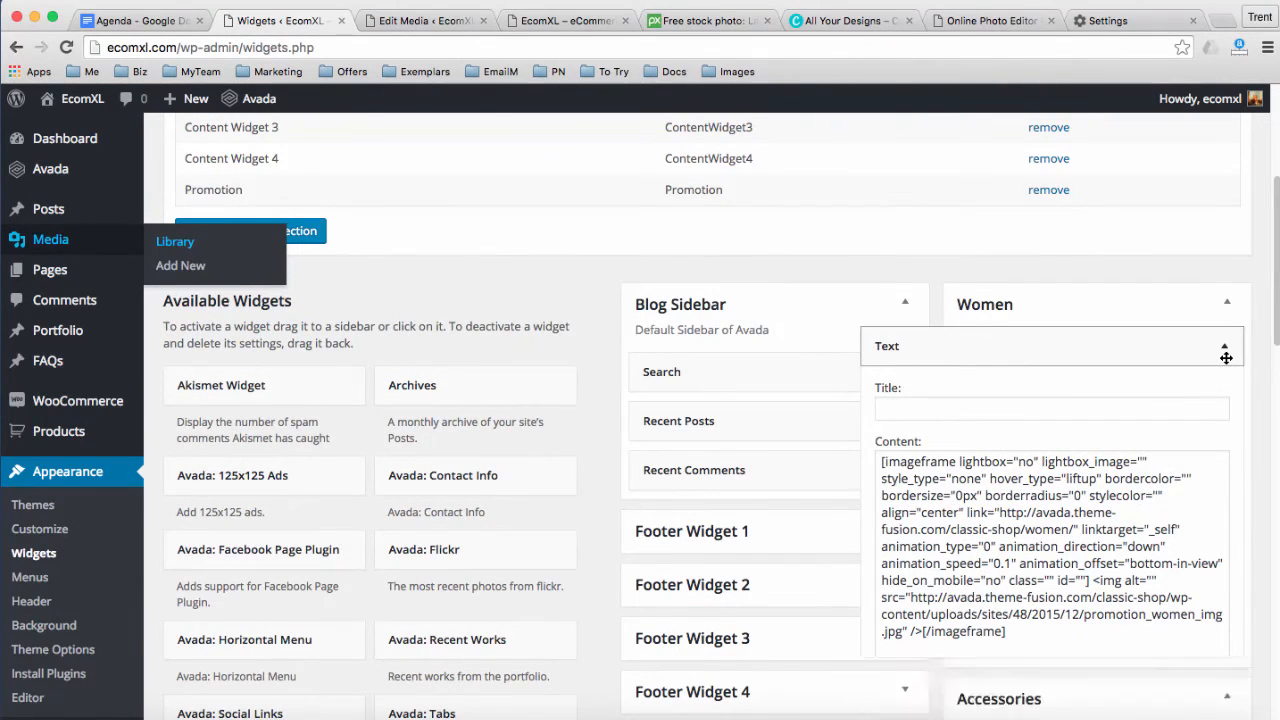
Collapse the Women, Accessories and Men Text widget settings
{"action": "left_click", "coordinate": [1224, 347]}
{"action": "left_click", "coordinate": [1226, 477]}
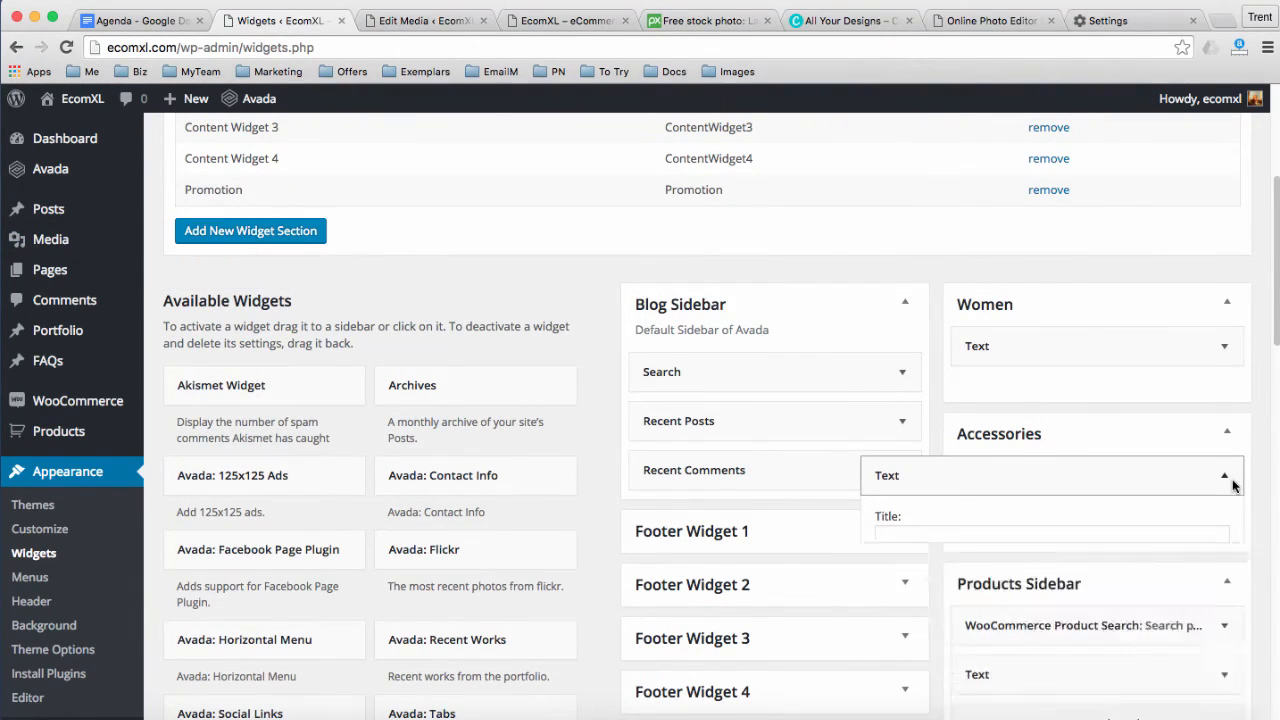
{"action": "scroll", "coordinate": [1225, 486], "scroll_direction": "down", "scroll_amount": 5}
{"action": "scroll", "coordinate": [1217, 487], "scroll_direction": "down", "scroll_amount": 7}
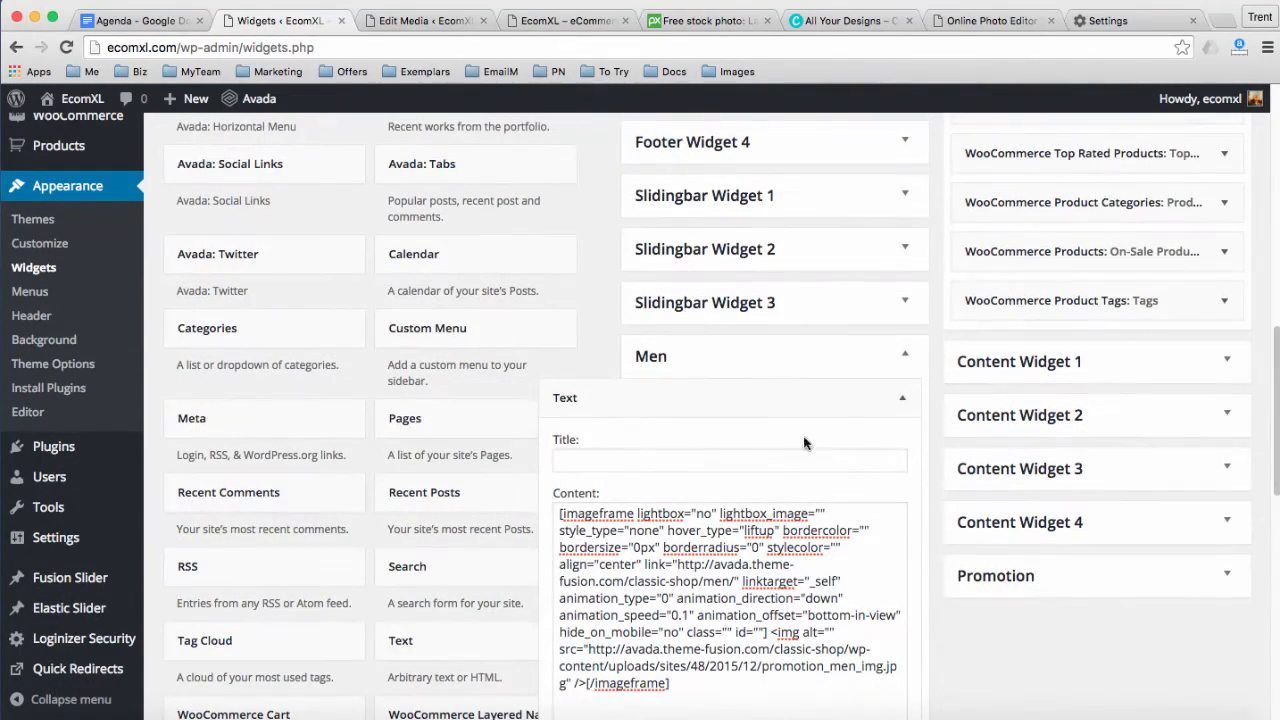
{"action": "left_click", "coordinate": [904, 400]}
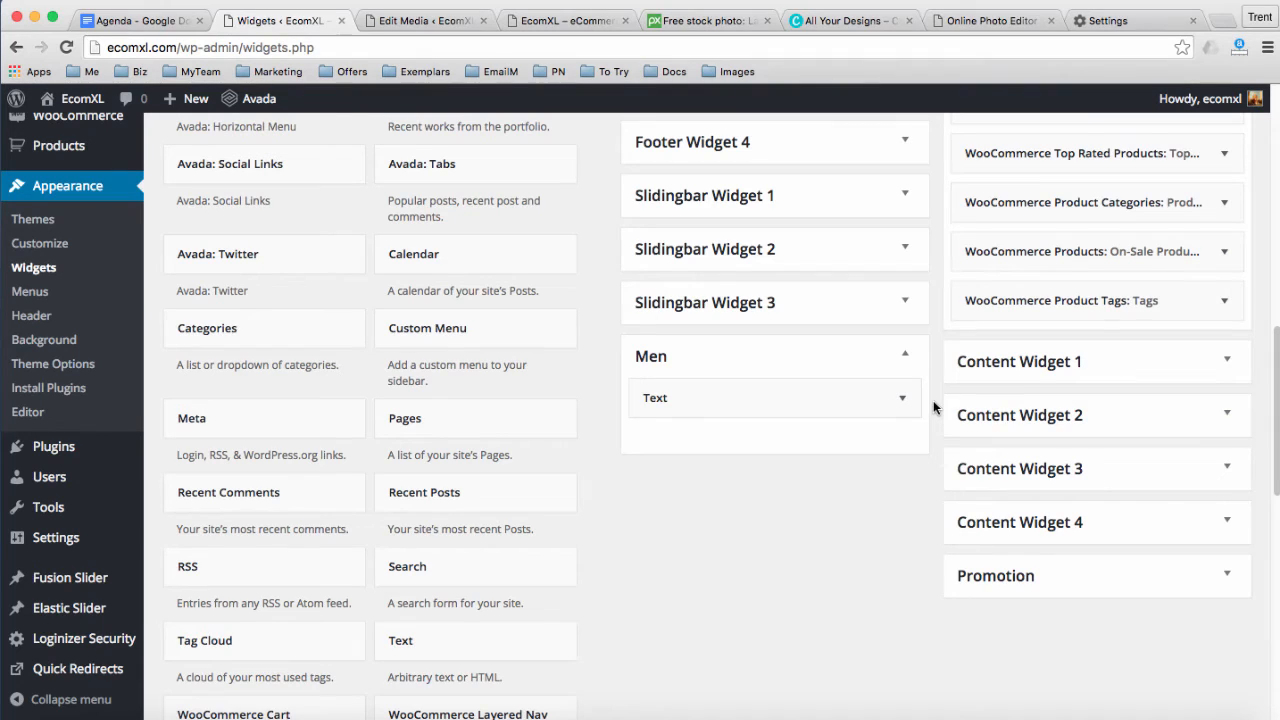
{"action": "scroll", "coordinate": [933, 400], "scroll_direction": "up", "scroll_amount": 7}
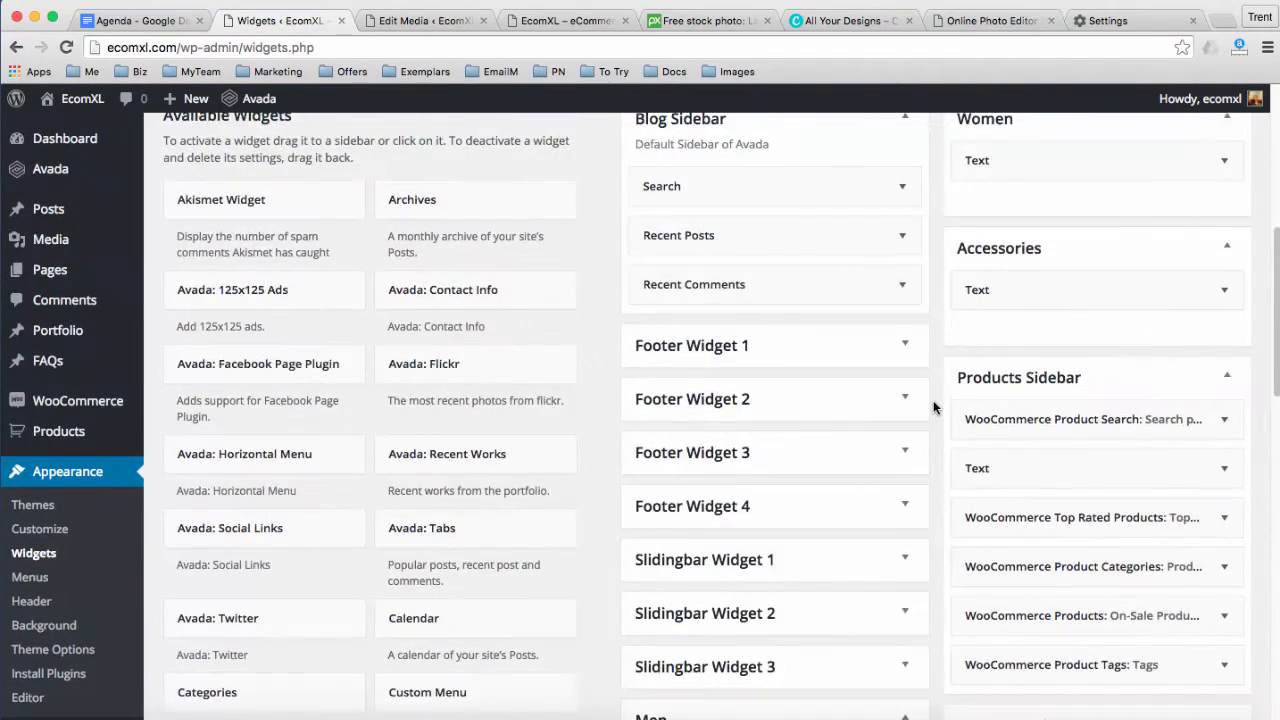
{"action": "scroll", "coordinate": [933, 400], "scroll_direction": "up", "scroll_amount": 10}
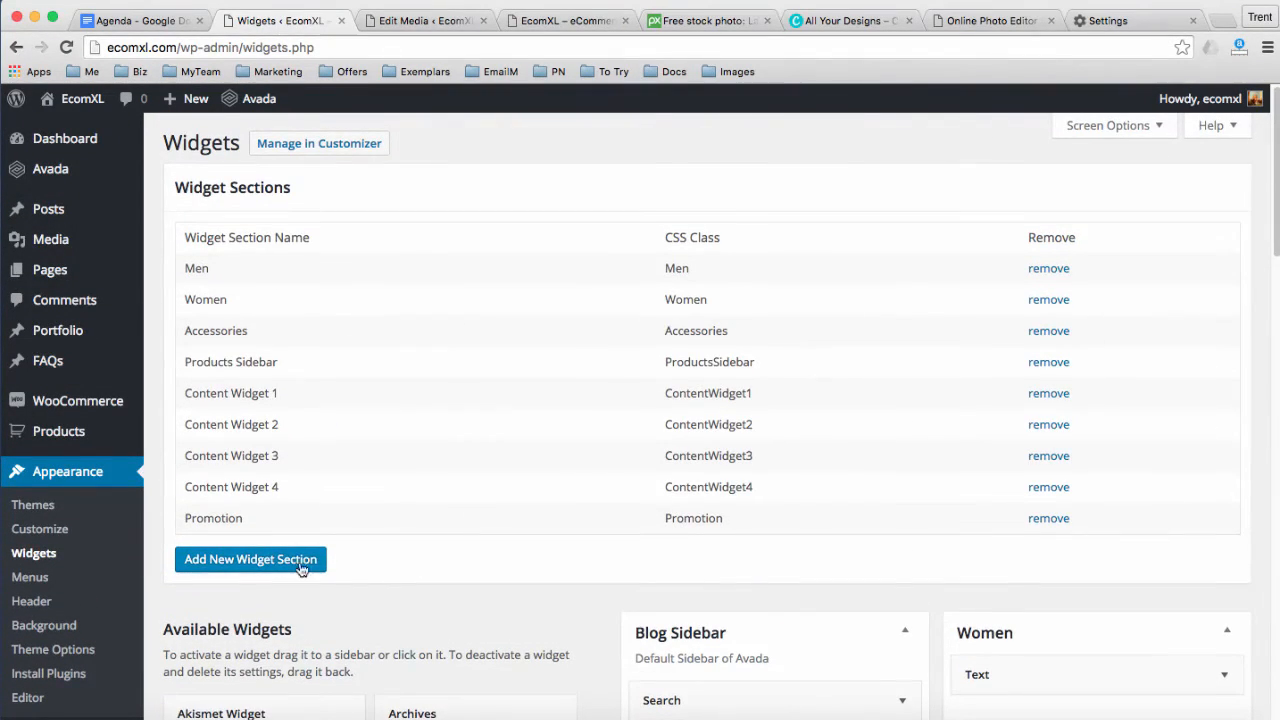
Add a new widget section named Herbs and expand its empty sidebar
{"action": "left_click", "coordinate": [262, 565]}
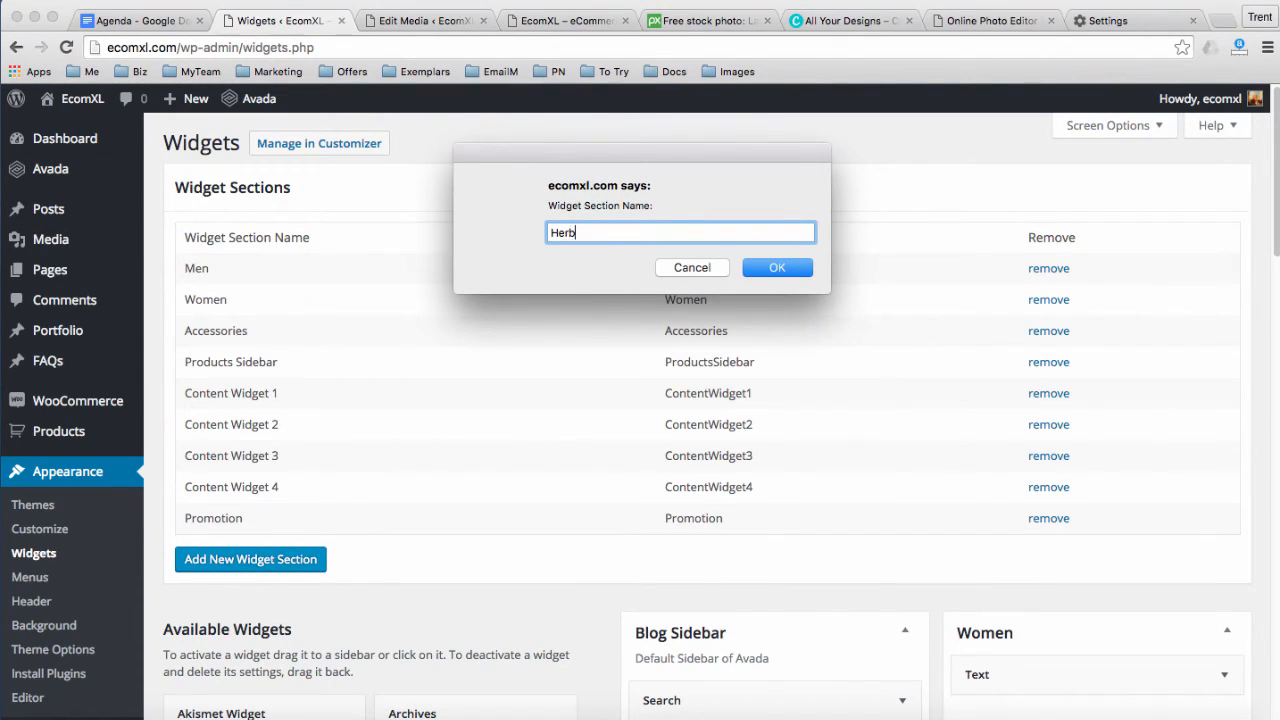
{"action": "left_click", "coordinate": [757, 267]}
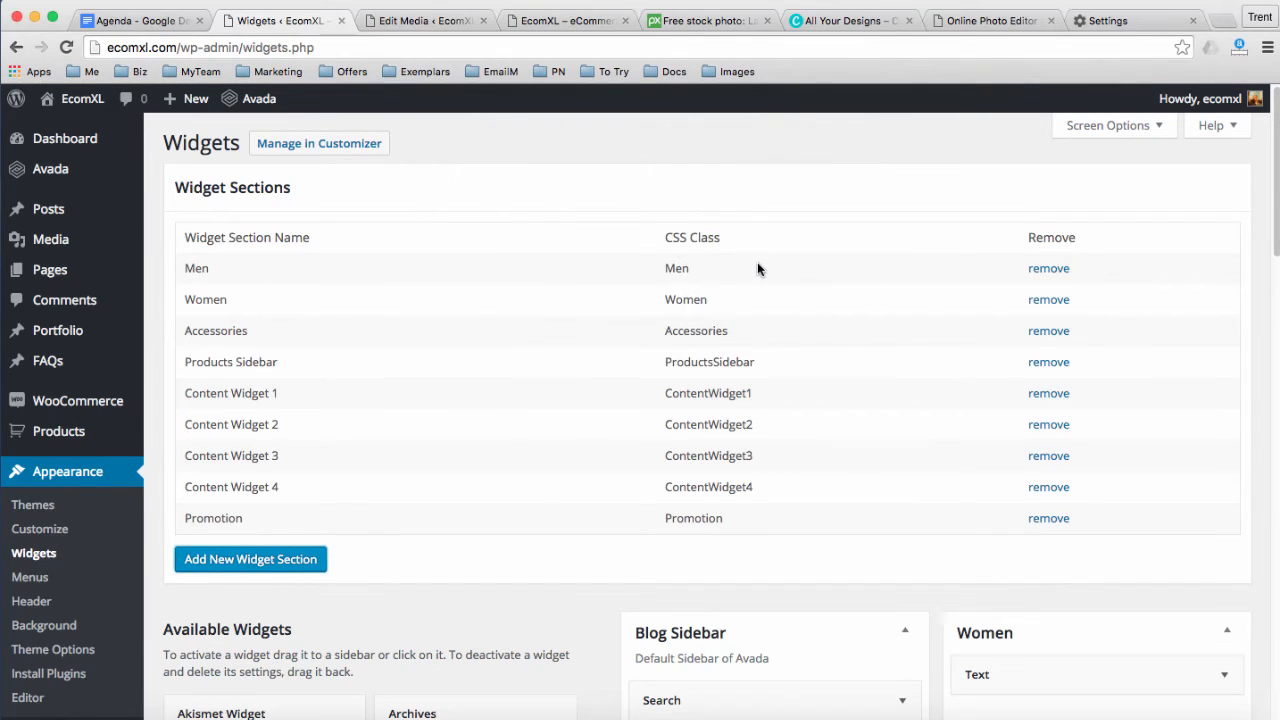
{"action": "scroll", "coordinate": [532, 477], "scroll_direction": "down", "scroll_amount": 2}
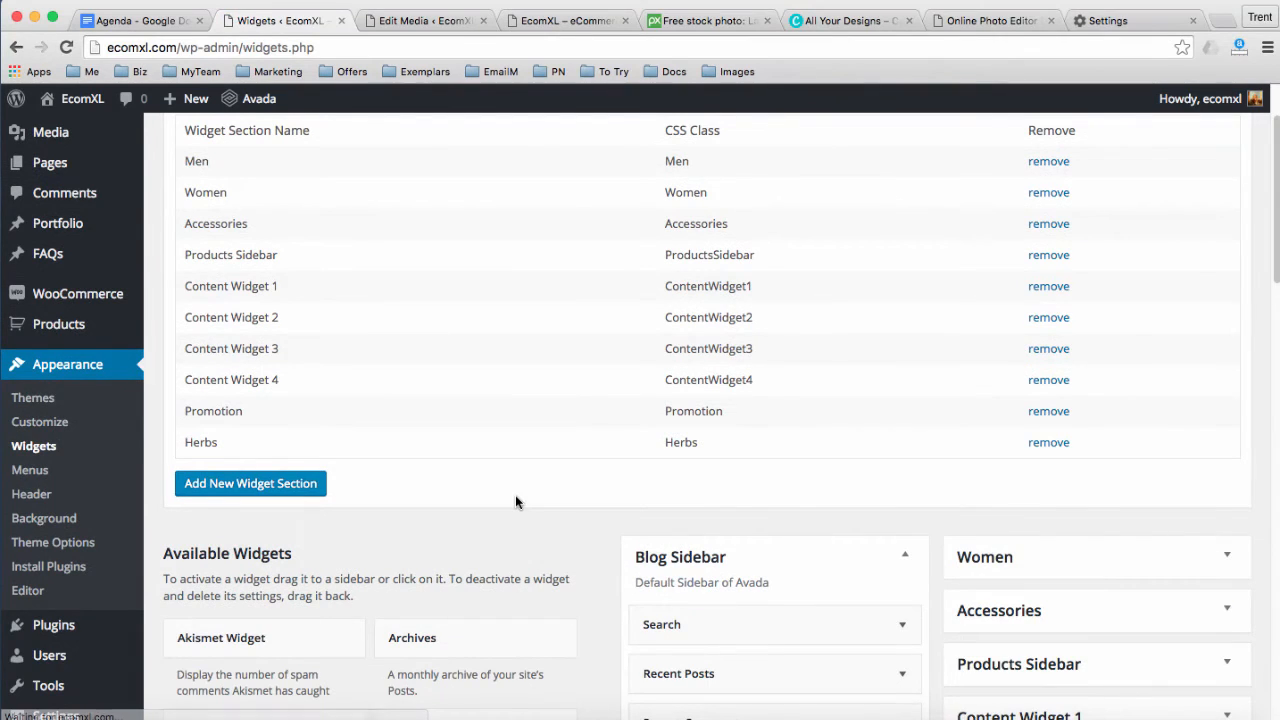
{"action": "scroll", "coordinate": [515, 495], "scroll_direction": "down", "scroll_amount": 5}
{"action": "scroll", "coordinate": [519, 500], "scroll_direction": "down", "scroll_amount": 5}
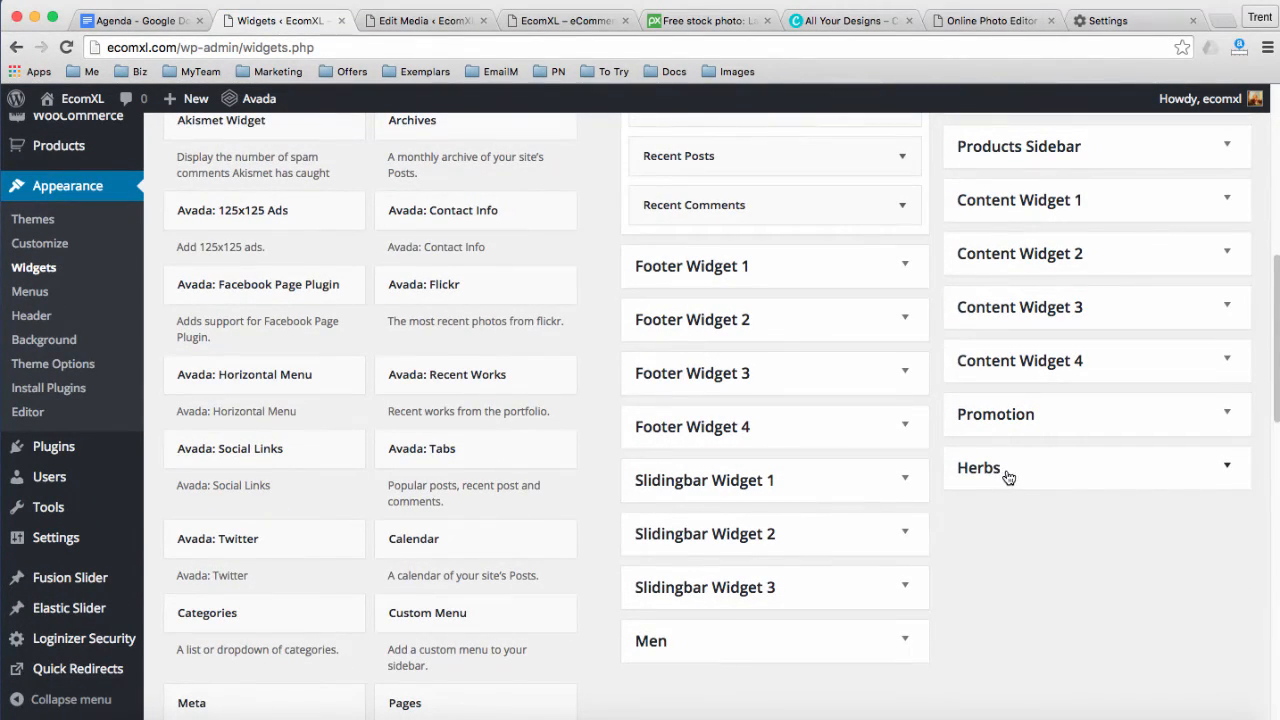
{"action": "left_click", "coordinate": [1224, 466]}
{"action": "scroll", "coordinate": [1172, 491], "scroll_direction": "down", "scroll_amount": 2}
{"action": "scroll", "coordinate": [1150, 495], "scroll_direction": "down", "scroll_amount": 4}
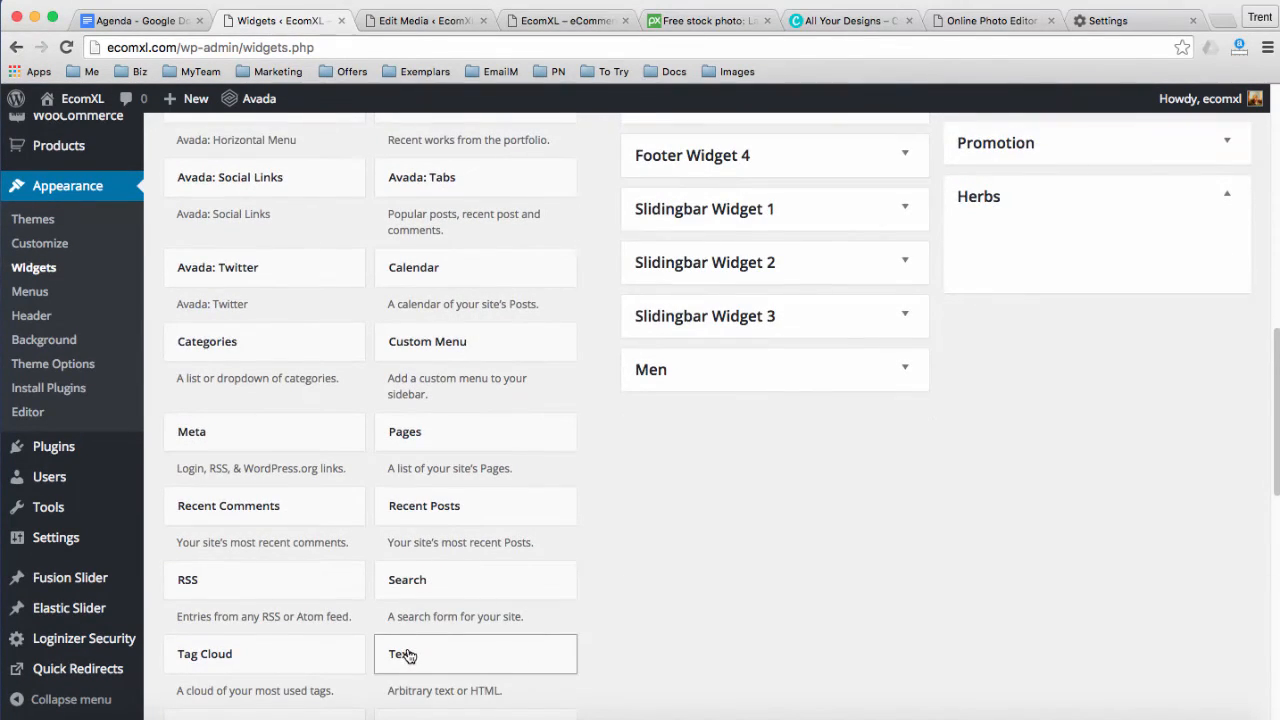
Add a Text widget to Herbs and paste in the Men widget's imageframe shortcode
{"action": "left_click_drag", "start_coordinate": [425, 656], "coordinate": [986, 246]}
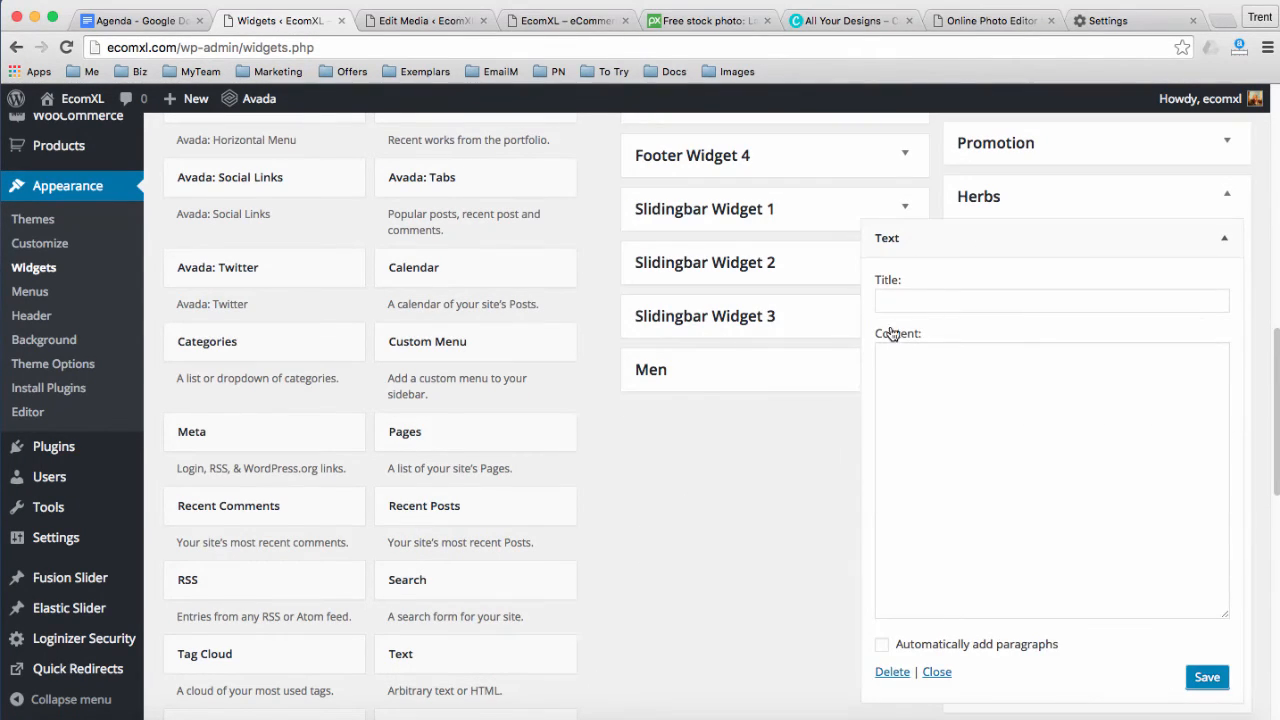
{"action": "left_click", "coordinate": [907, 302]}
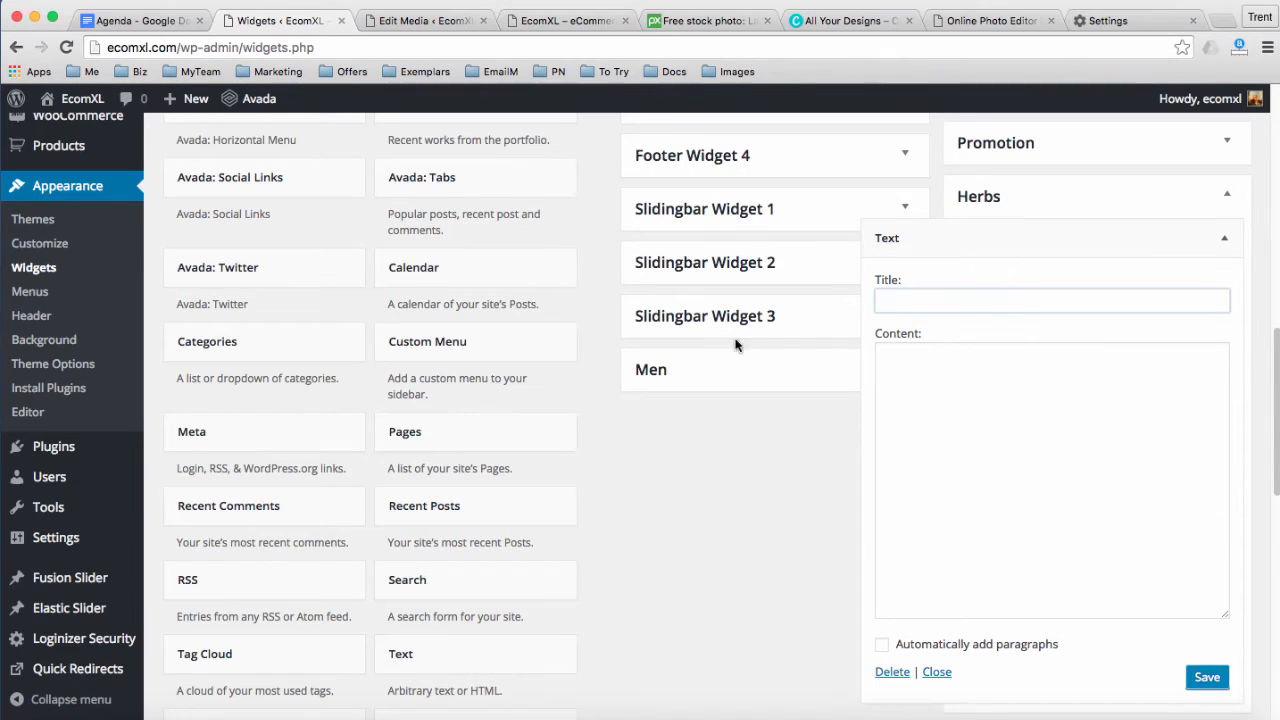
{"action": "left_click", "coordinate": [717, 376]}
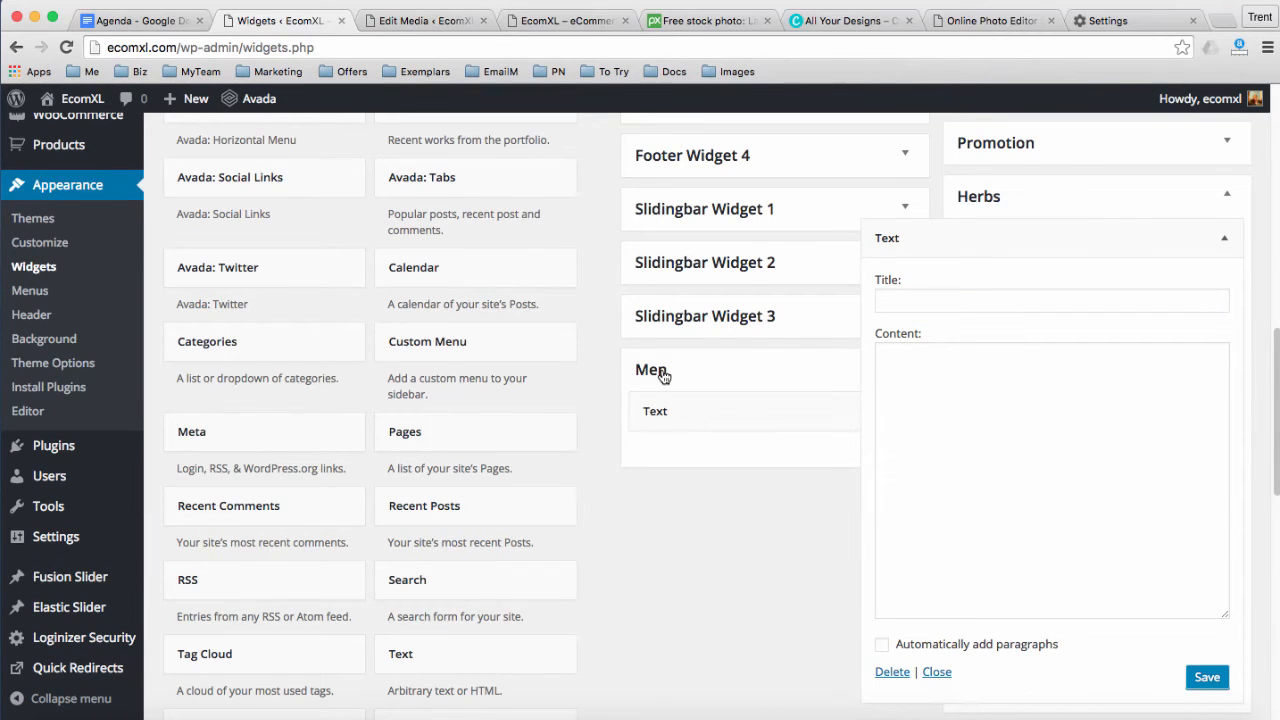
{"action": "left_click", "coordinate": [663, 410]}
{"action": "scroll", "coordinate": [658, 445], "scroll_direction": "down", "scroll_amount": 2}
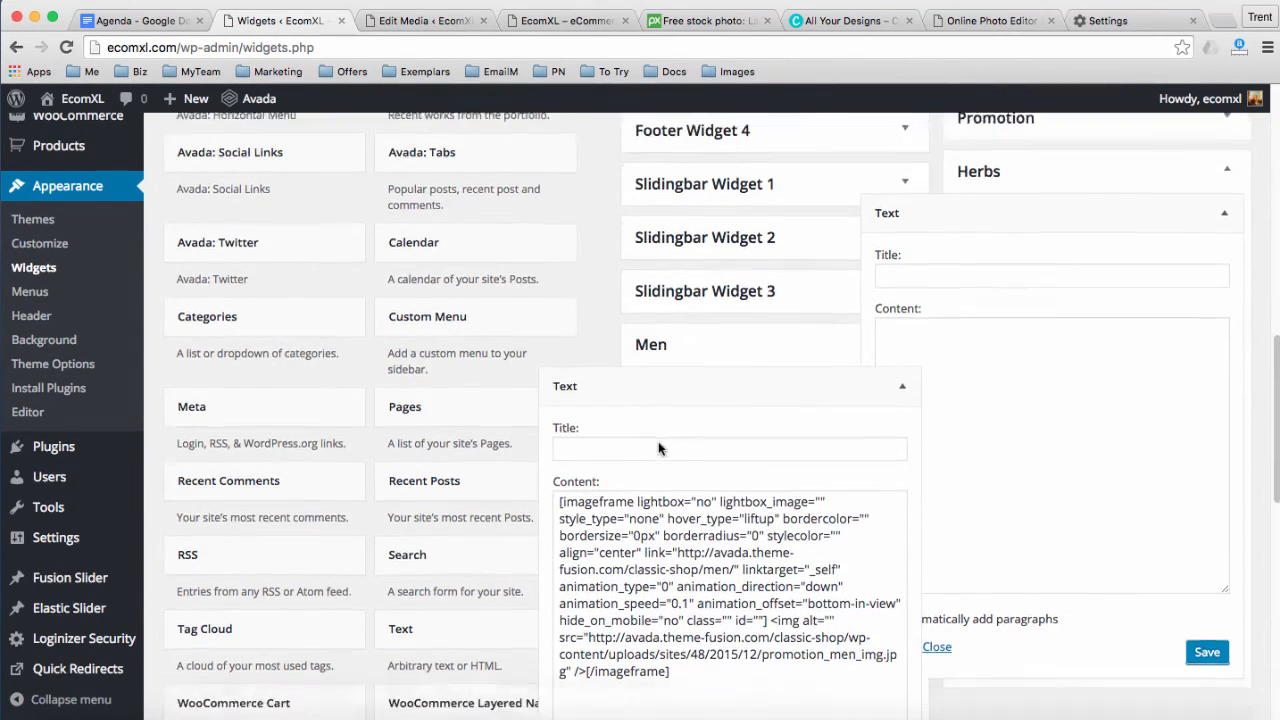
{"action": "scroll", "coordinate": [655, 340], "scroll_direction": "down", "scroll_amount": 2}
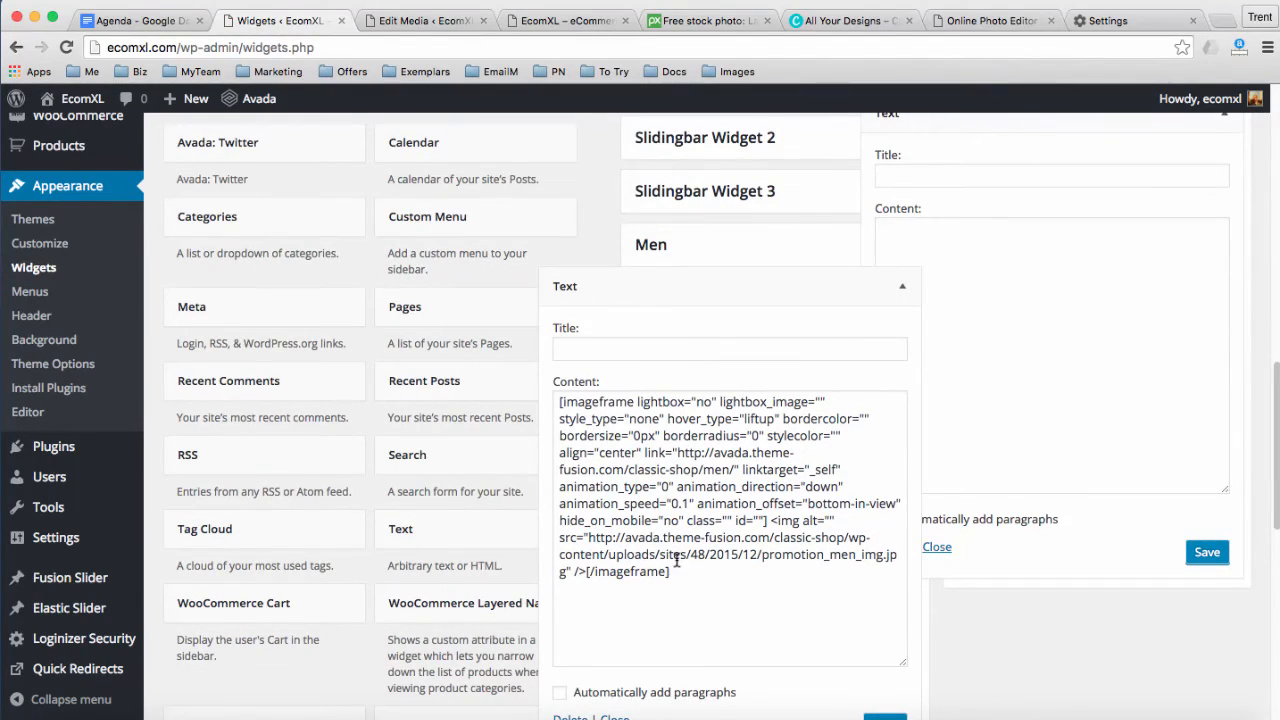
{"action": "left_click_drag", "start_coordinate": [670, 571], "coordinate": [558, 401]}
{"action": "key", "text": "super+c"}
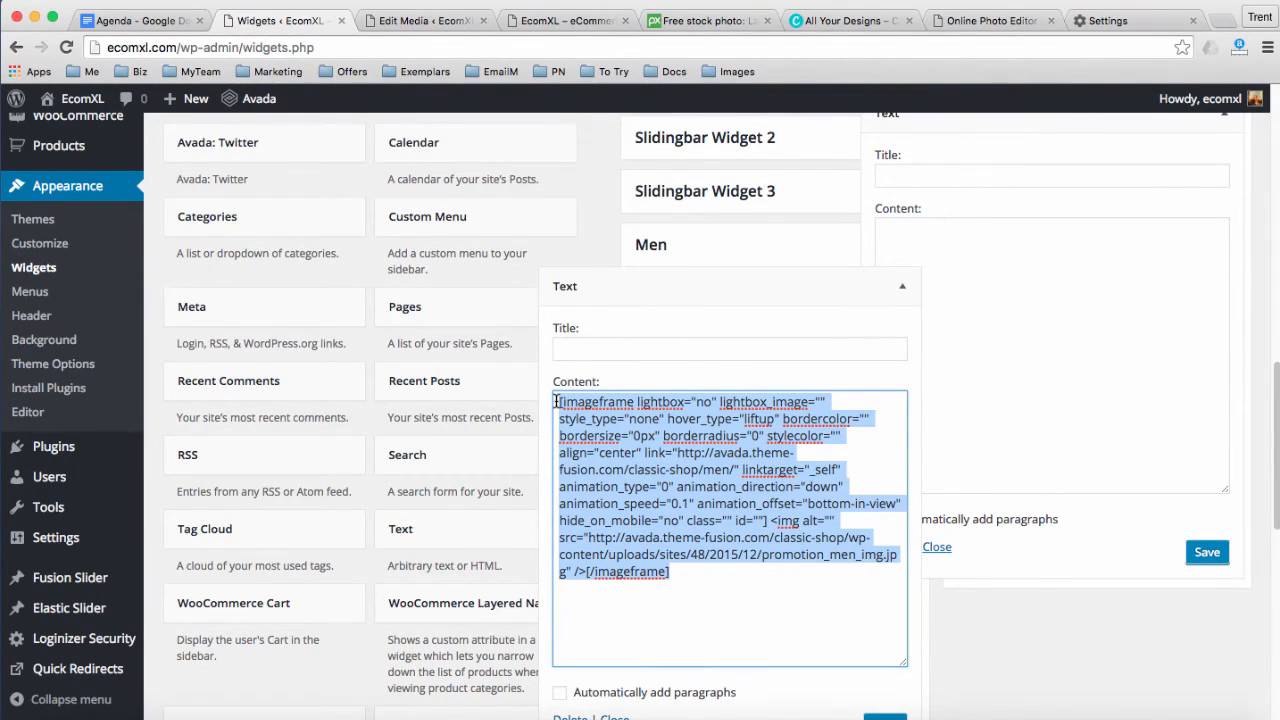
{"action": "left_click", "coordinate": [899, 290]}
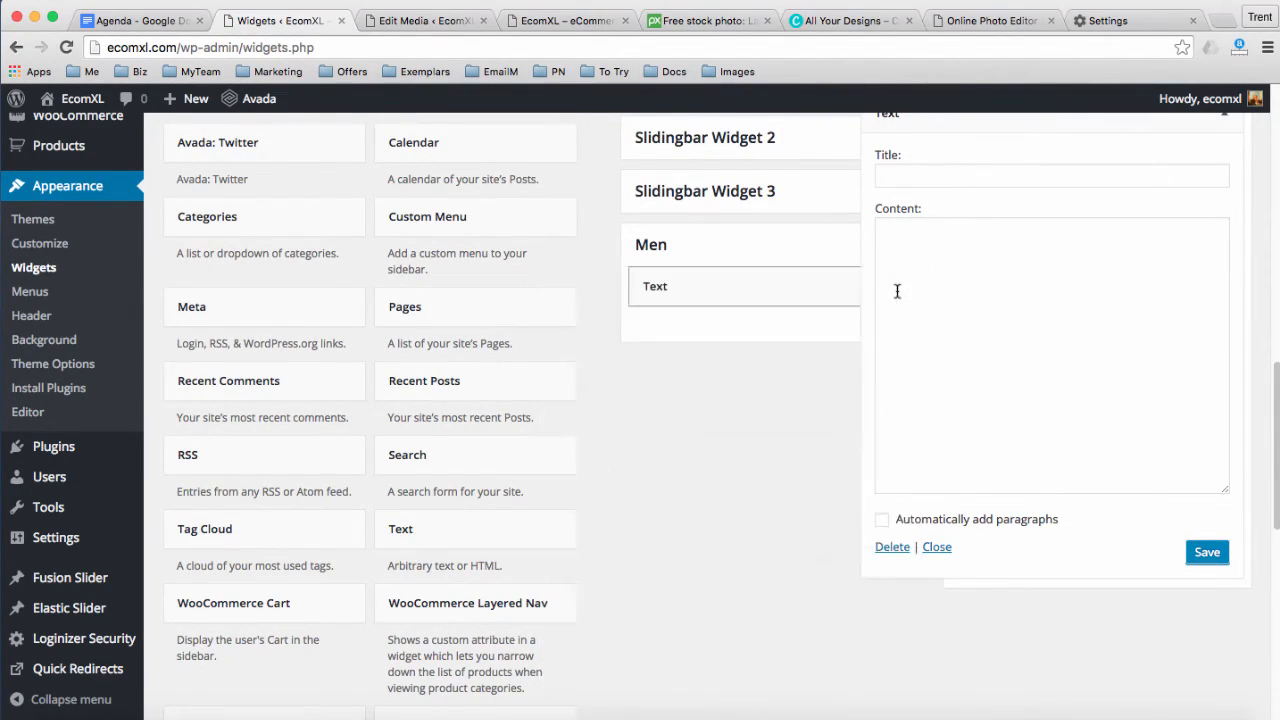
{"action": "left_click", "coordinate": [904, 264]}
{"action": "key", "text": "super+v"}
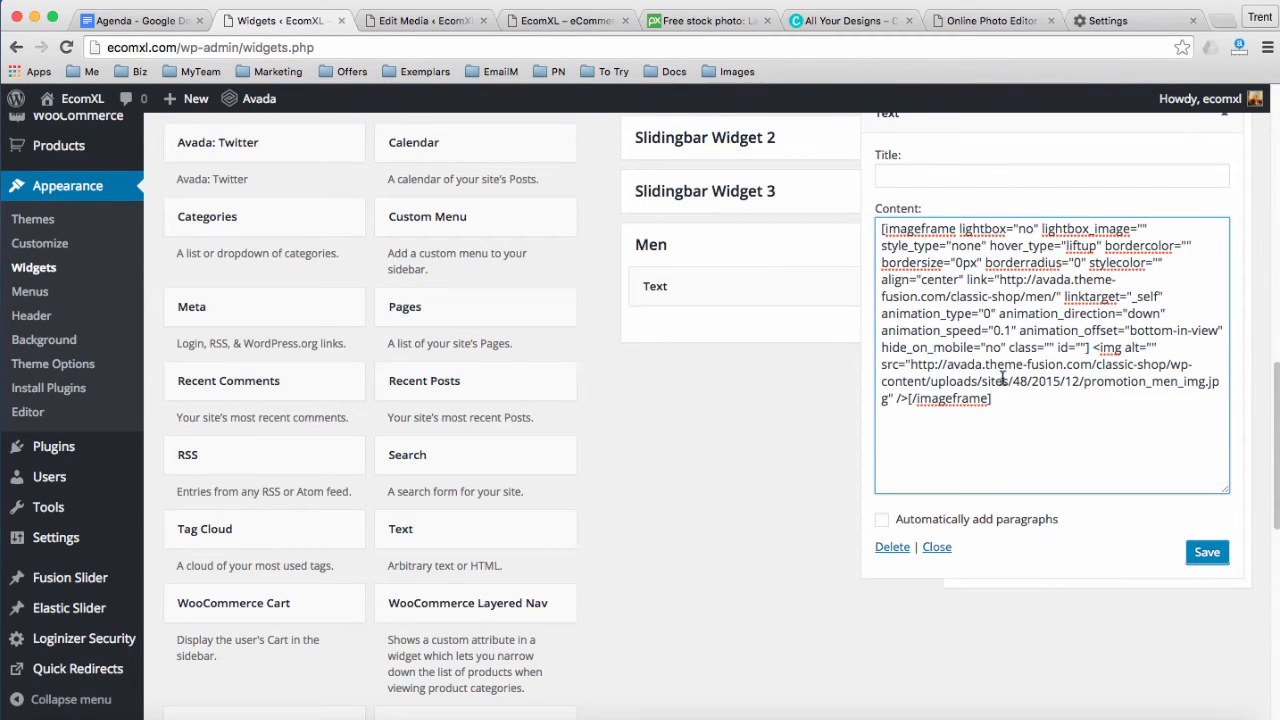
Copy the Tea Tree 1 image's File URL from its Edit Media page
{"action": "left_click", "coordinate": [405, 21]}
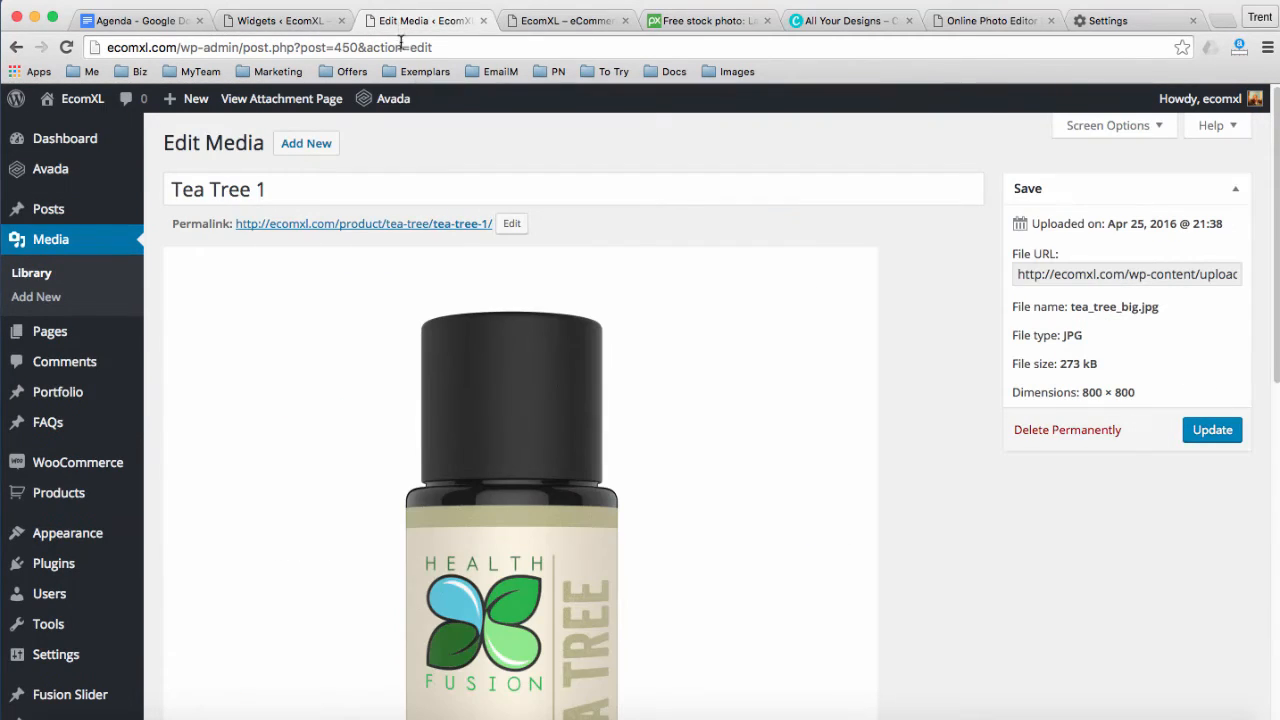
{"action": "left_click", "coordinate": [1081, 272]}
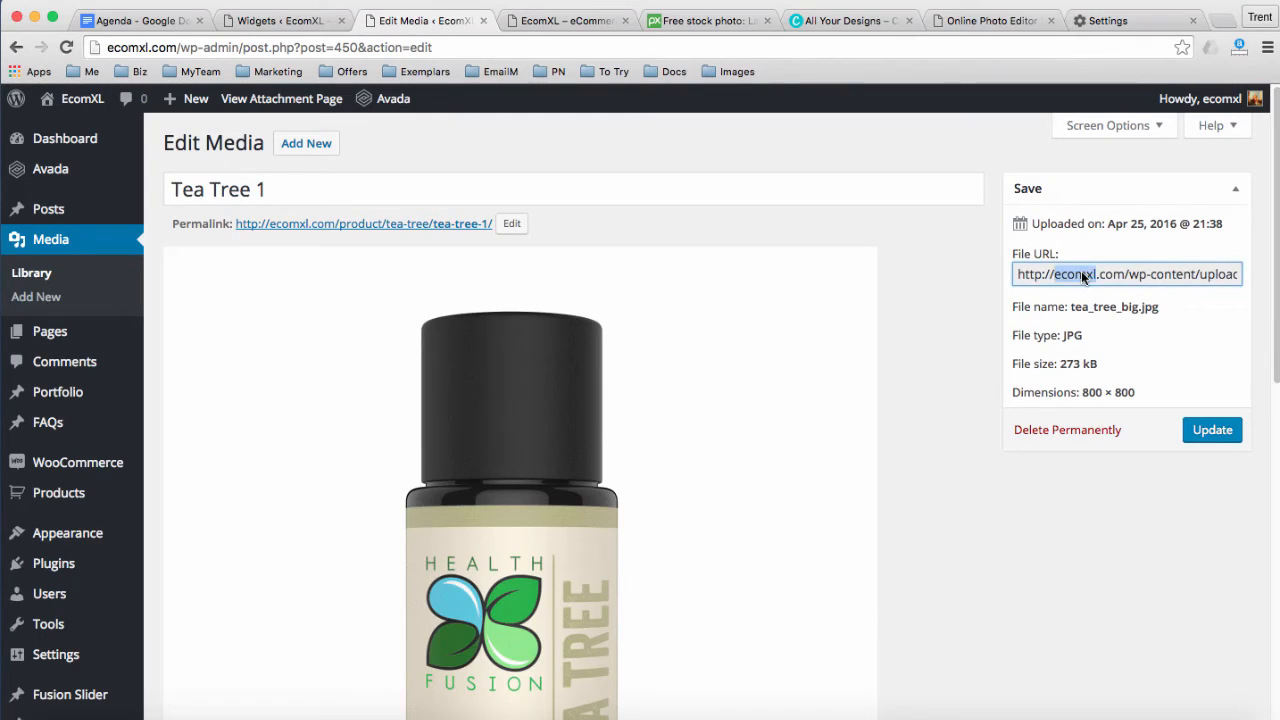
{"action": "triple_click", "coordinate": [1083, 276]}
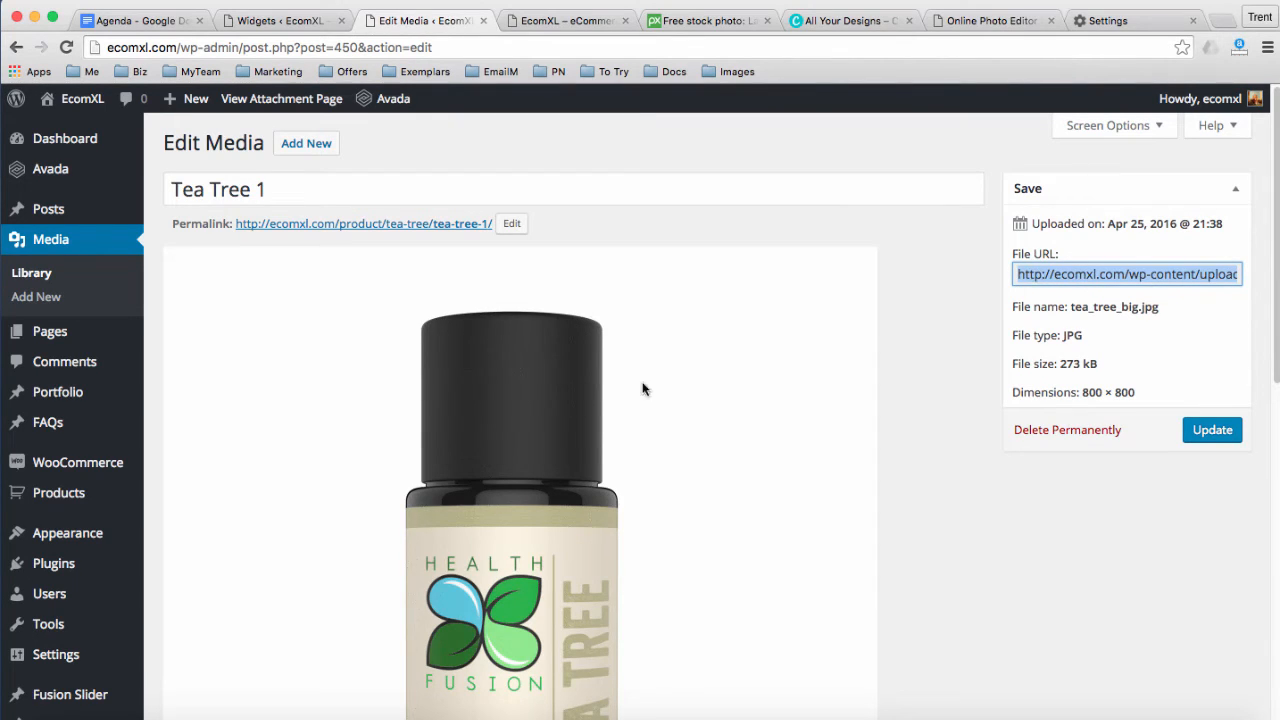
{"action": "right_click", "coordinate": [1057, 274]}
{"action": "left_click", "coordinate": [737, 314]}
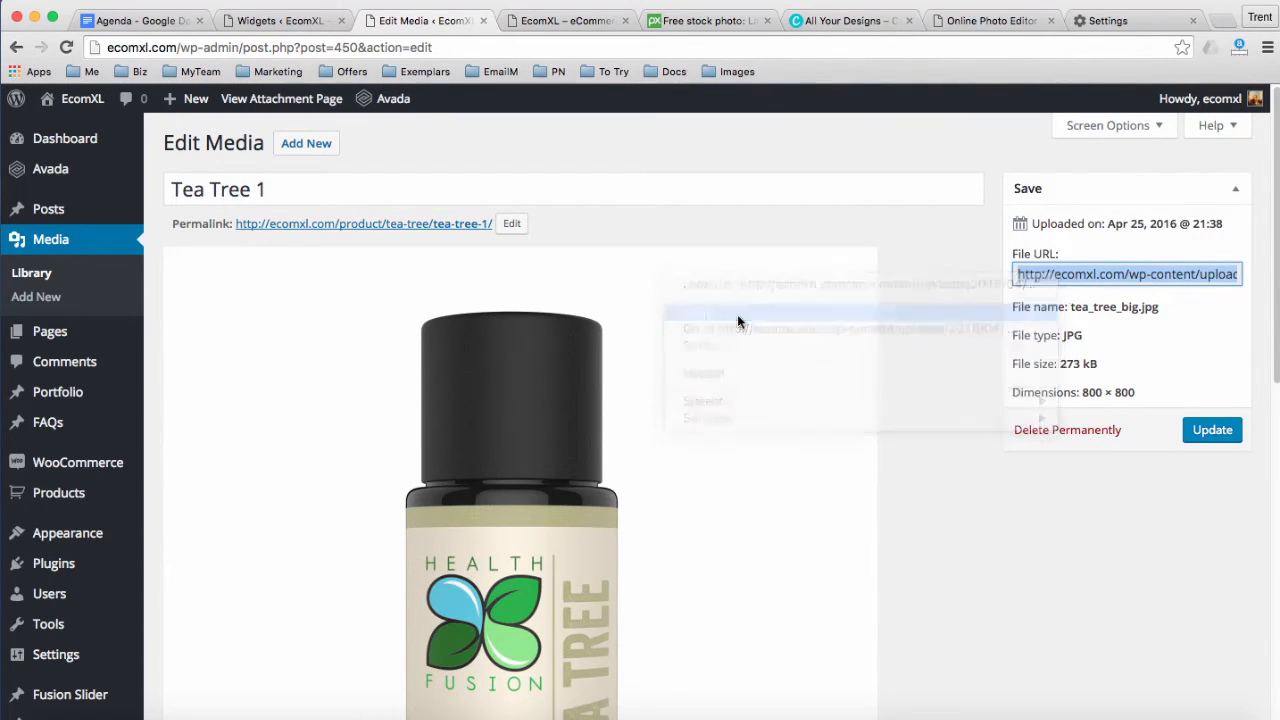
{"action": "left_click", "coordinate": [300, 21]}
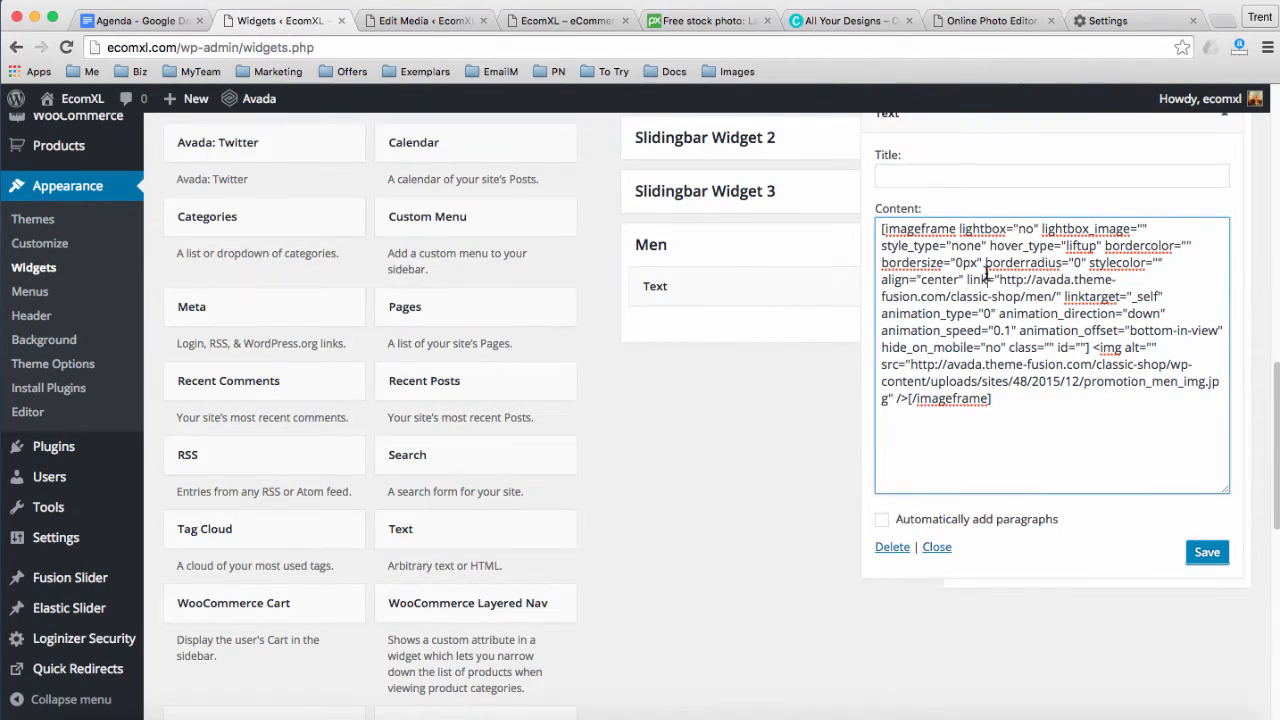
Paste the tea_tree_big.jpg URL over the old src URL in the Herbs widget shortcode
{"action": "scroll", "coordinate": [987, 272], "scroll_direction": "up", "scroll_amount": 2}
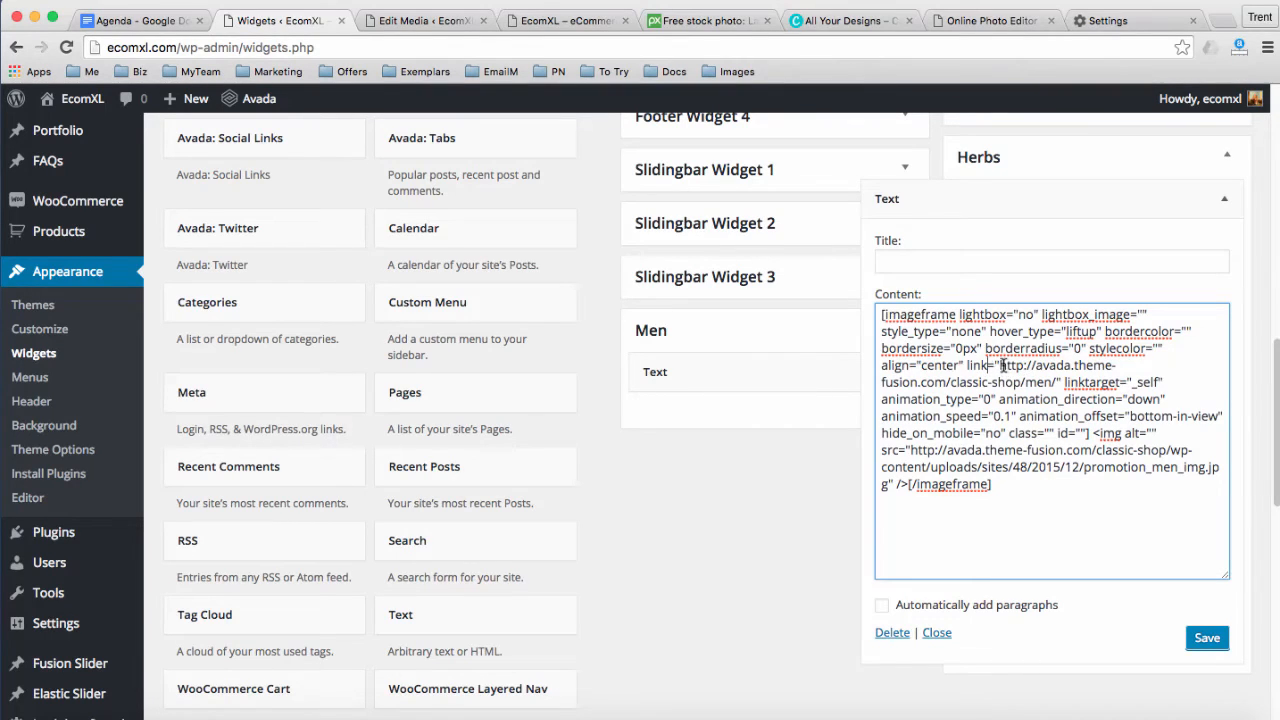
{"action": "left_click_drag", "start_coordinate": [1000, 365], "coordinate": [1057, 380]}
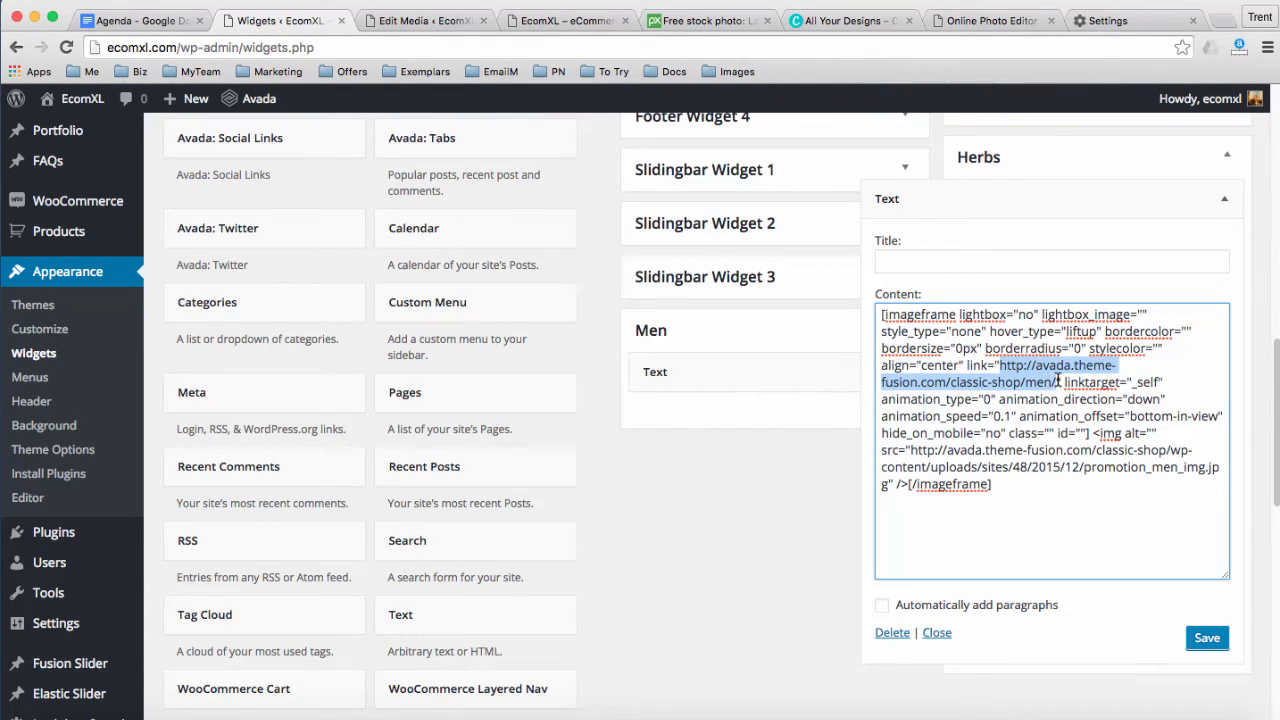
{"action": "double_click", "coordinate": [1108, 432]}
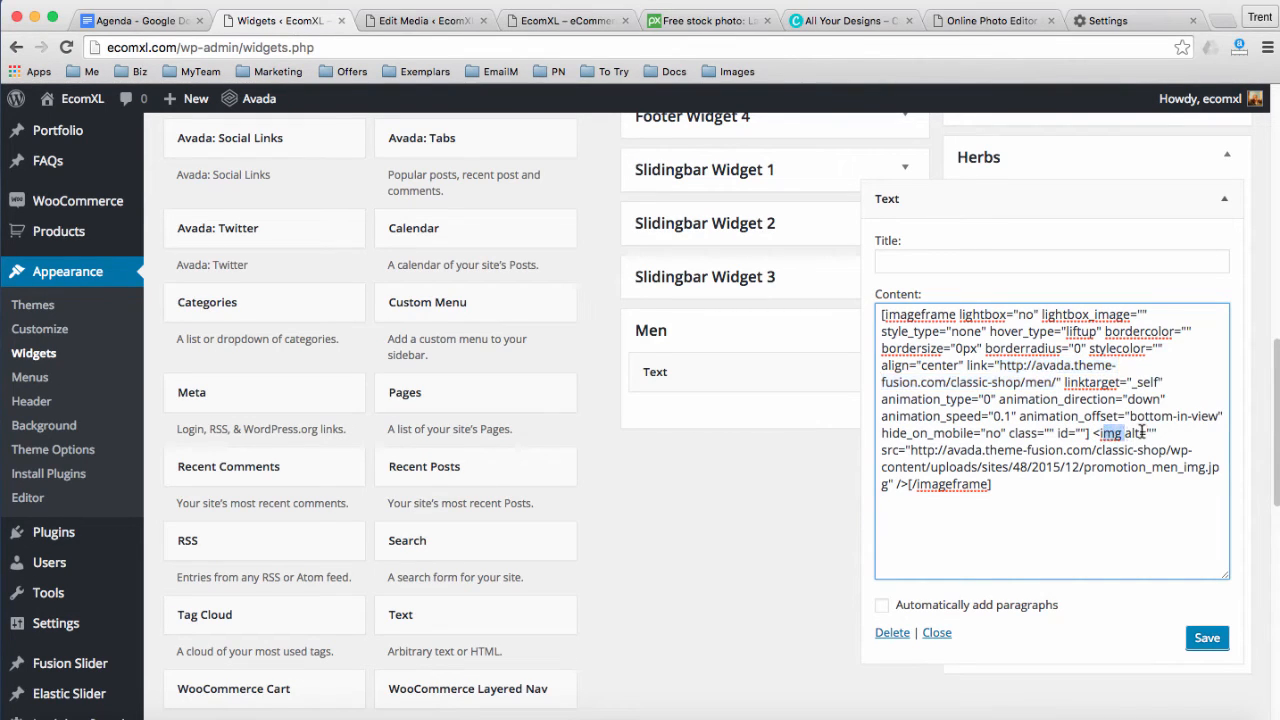
{"action": "left_click", "coordinate": [907, 449]}
{"action": "left_click_drag", "start_coordinate": [910, 449], "coordinate": [886, 488]}
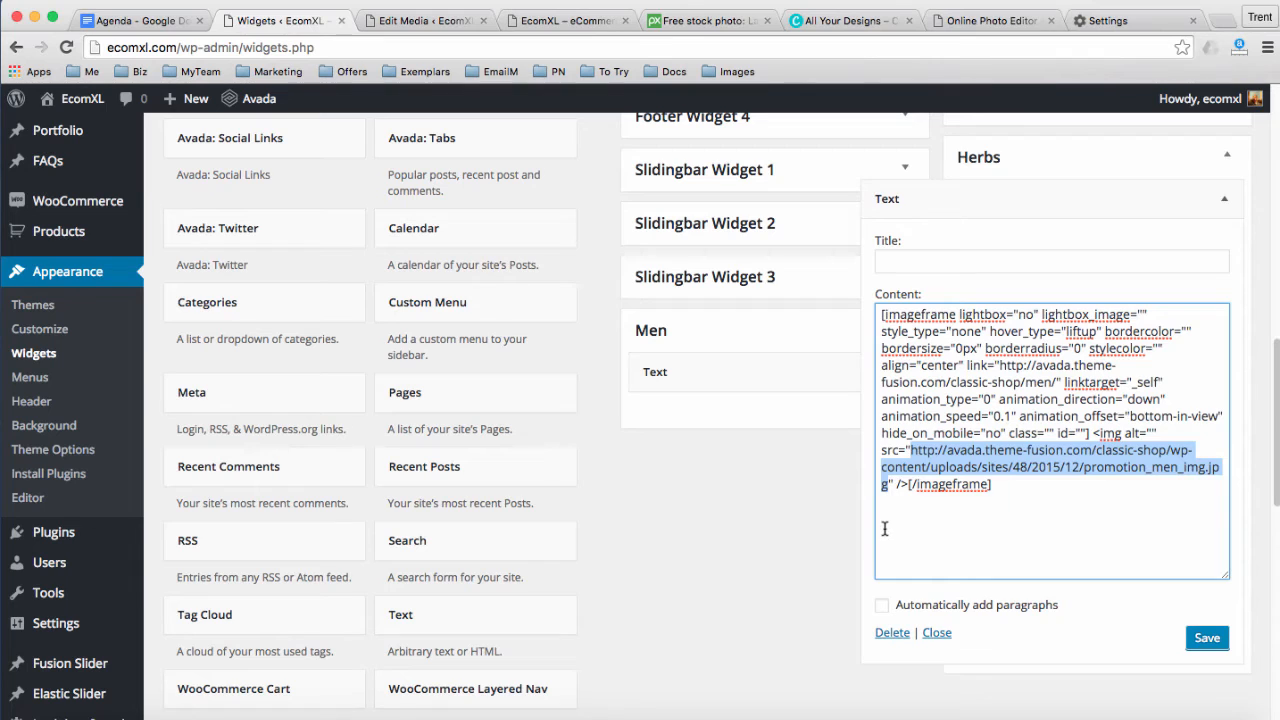
{"action": "key", "text": "super+v"}
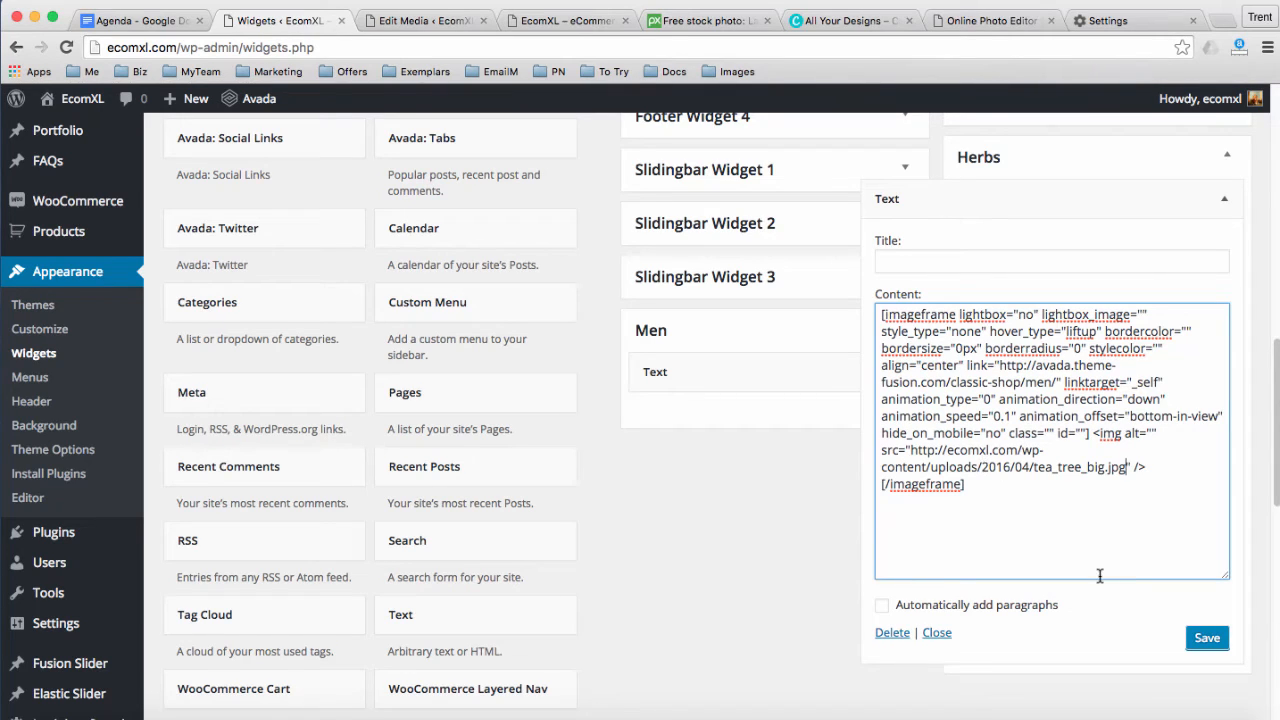
Save and collapse the Herbs Text widget, glance at the storefront, and return to Widgets
{"action": "left_click", "coordinate": [1205, 640]}
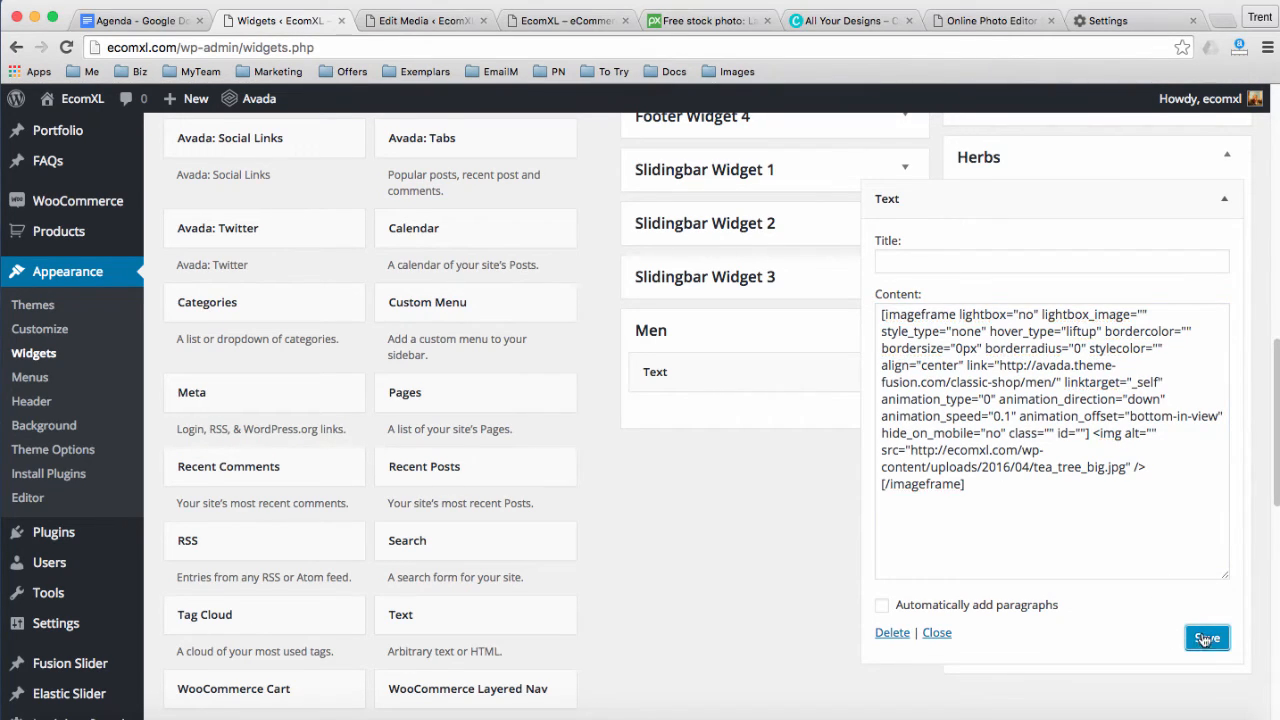
{"action": "left_click", "coordinate": [1224, 199]}
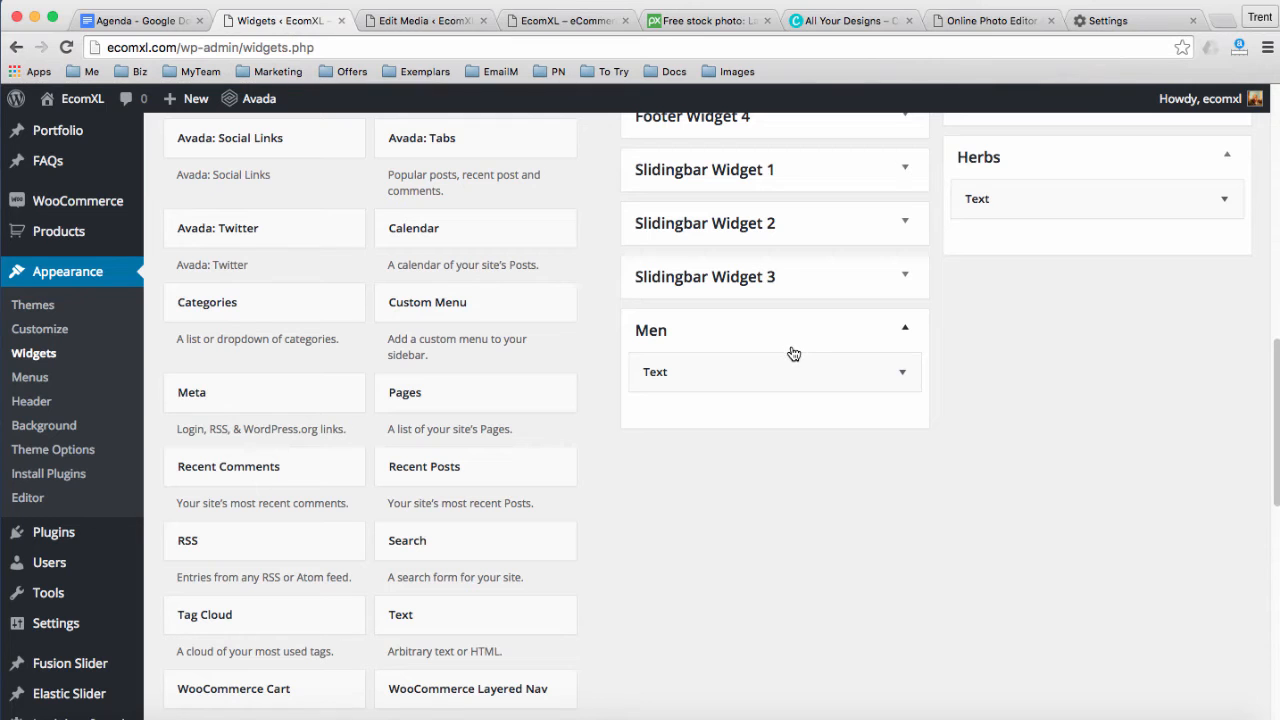
{"action": "left_click", "coordinate": [530, 20]}
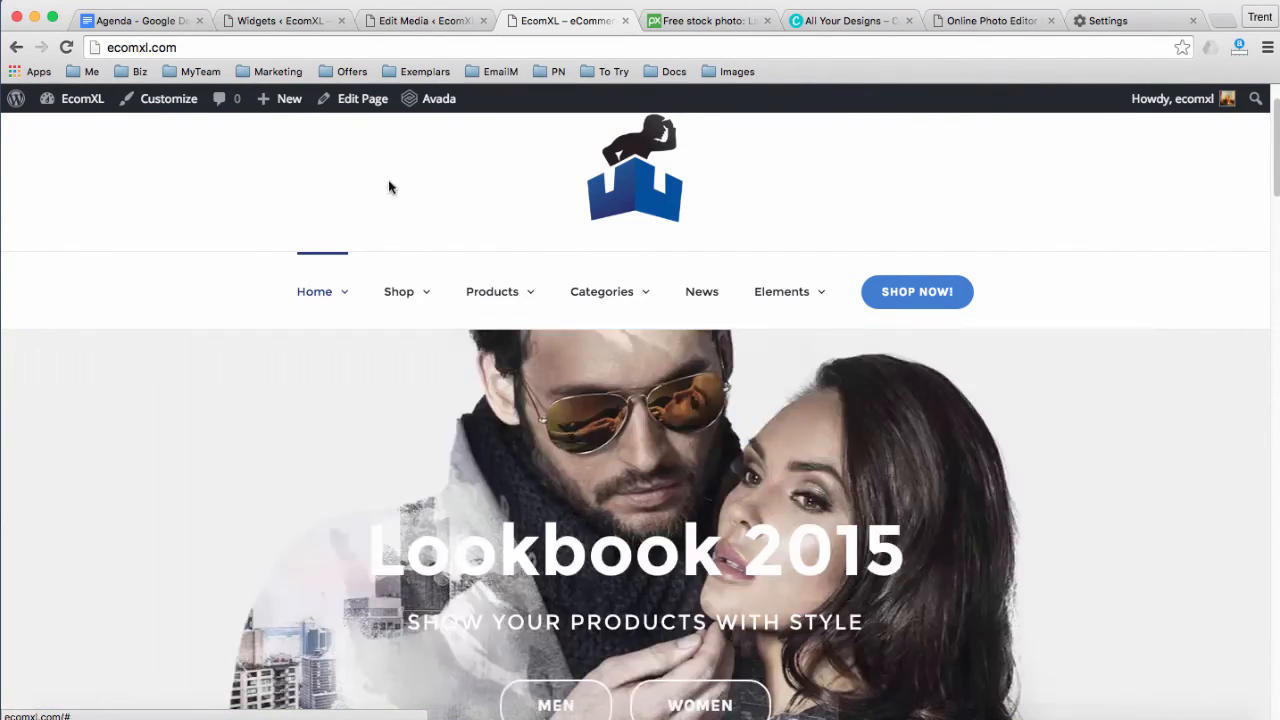
{"action": "left_click", "coordinate": [274, 20]}
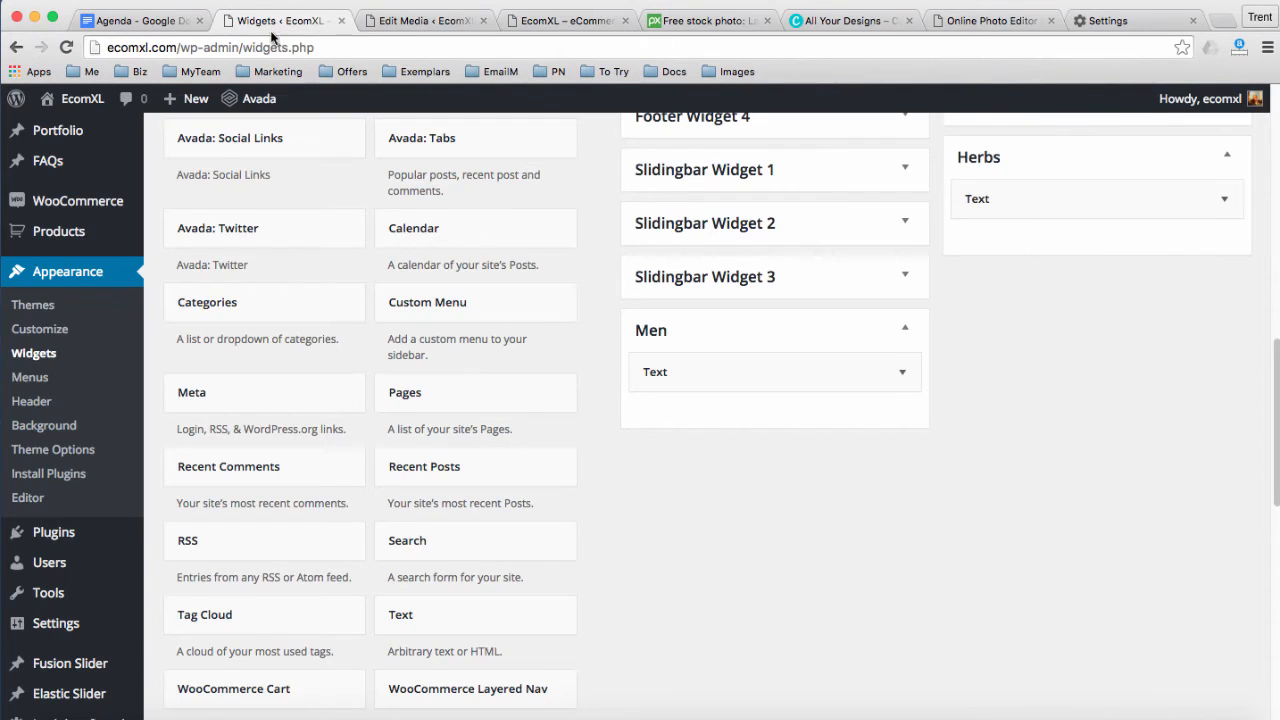
{"action": "scroll", "coordinate": [980, 205], "scroll_direction": "down", "scroll_amount": 1}
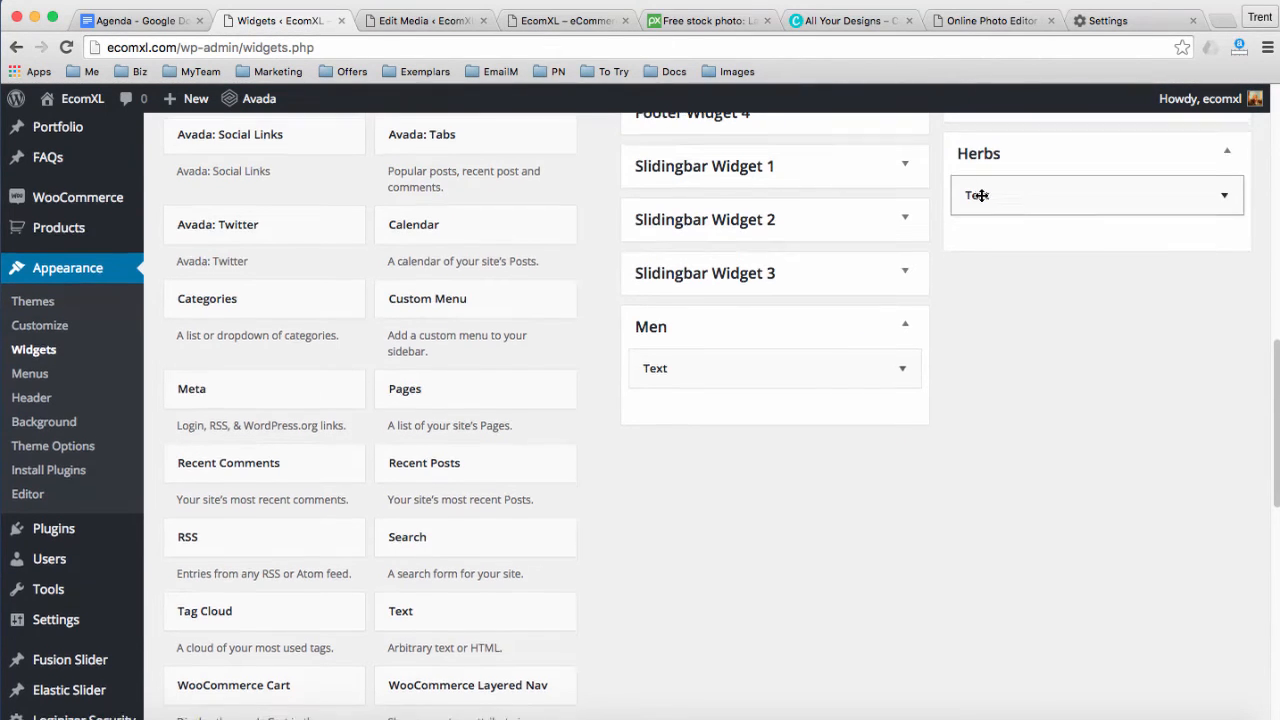
{"action": "scroll", "coordinate": [990, 212], "scroll_direction": "up", "scroll_amount": 3}
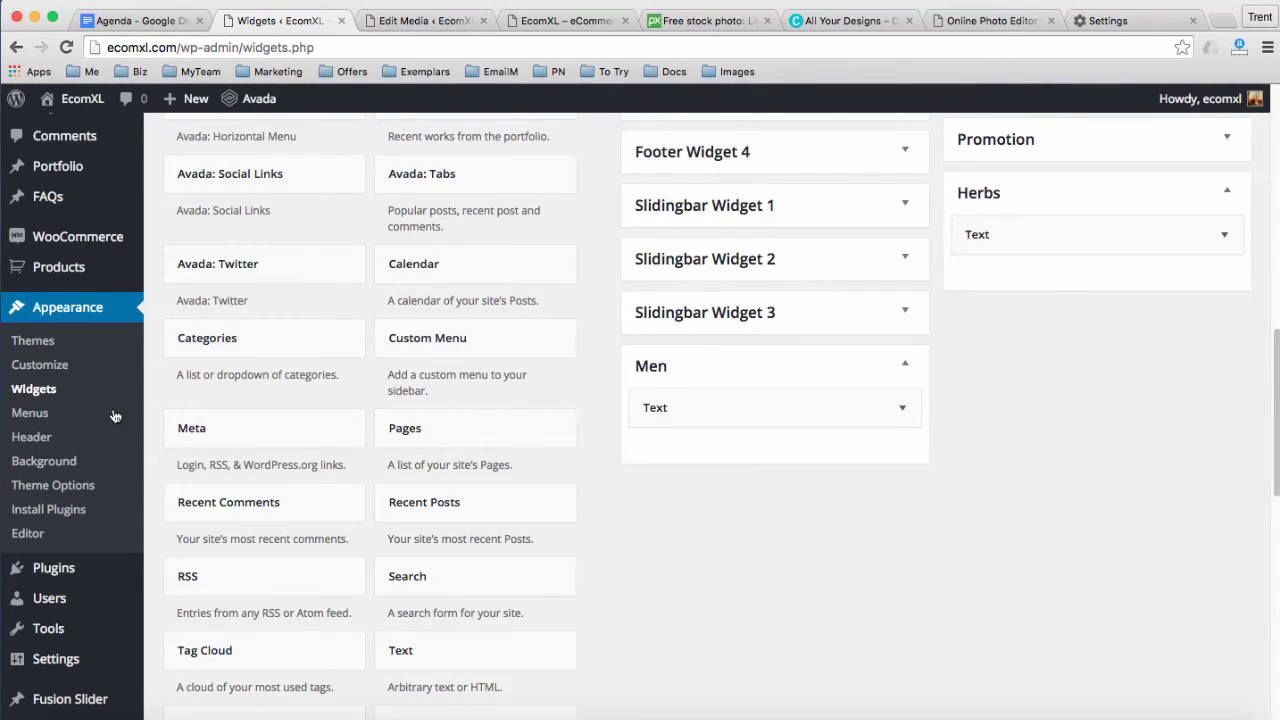
Load Main Menu (Main Navigation) into the Appearance > Menus editor
{"action": "left_click", "coordinate": [31, 414]}
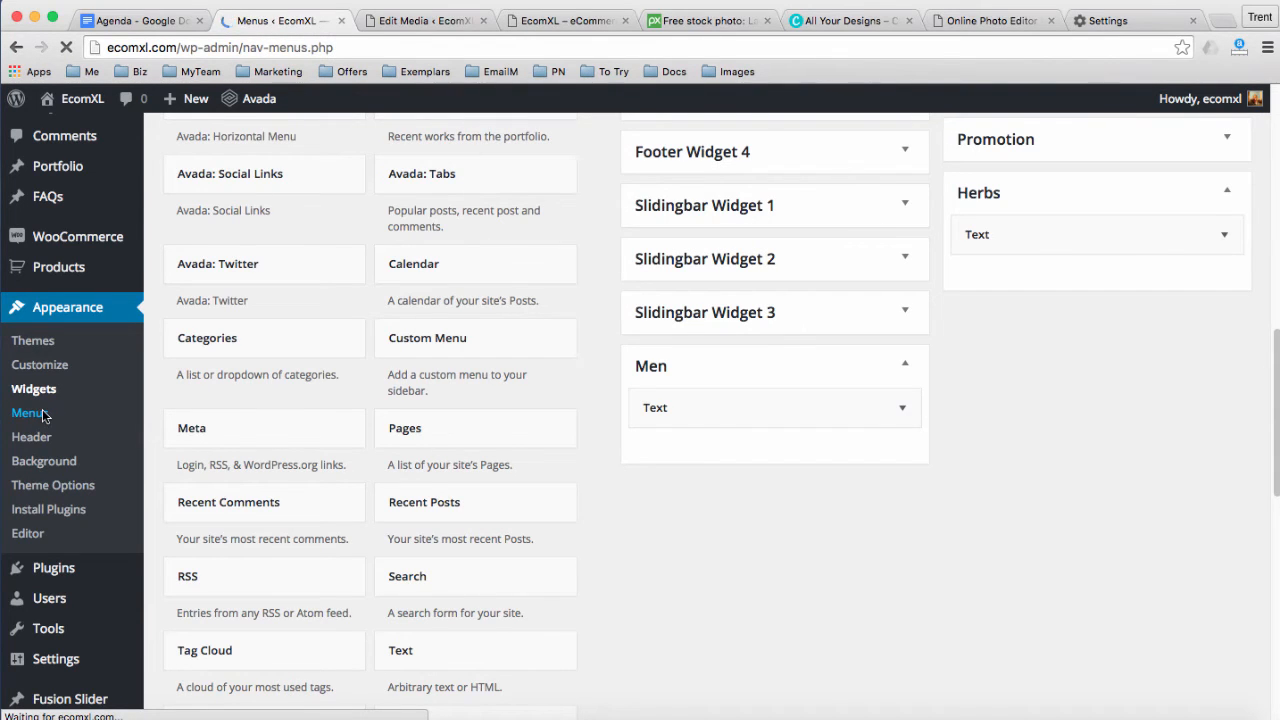
{"action": "scroll", "coordinate": [475, 460], "scroll_direction": "down", "scroll_amount": 1}
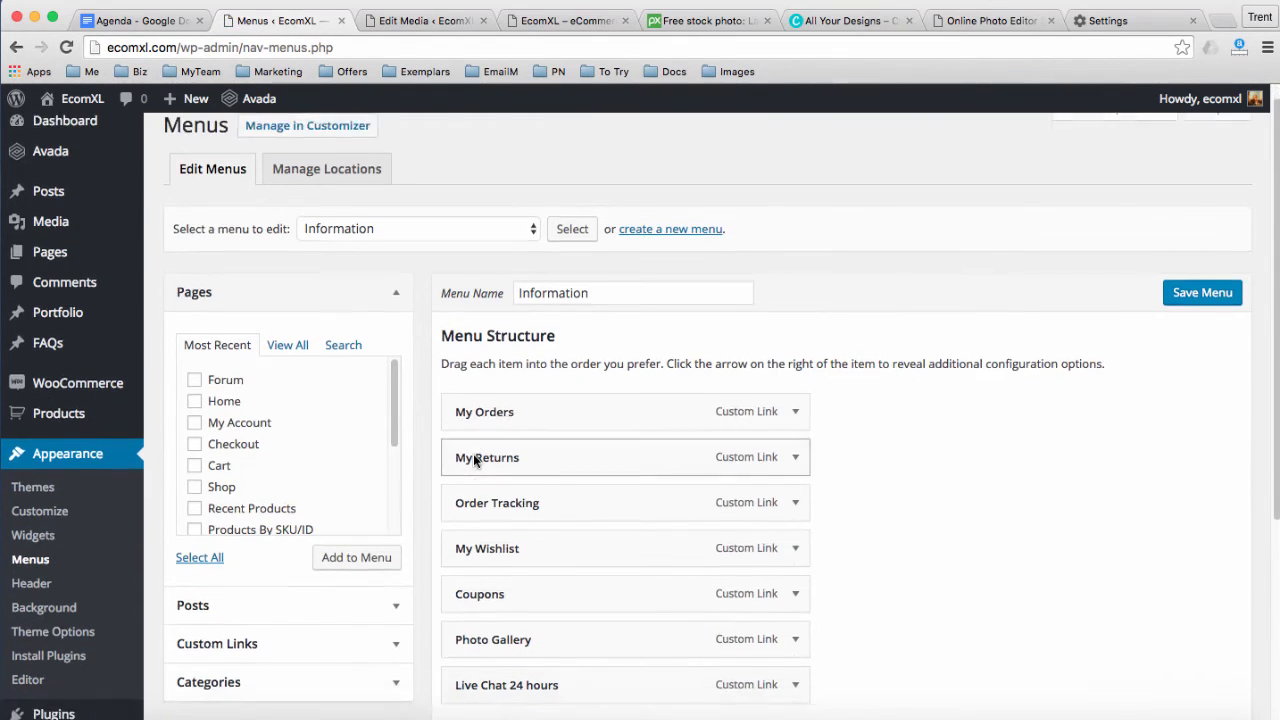
{"action": "scroll", "coordinate": [475, 460], "scroll_direction": "down", "scroll_amount": 2}
{"action": "scroll", "coordinate": [457, 443], "scroll_direction": "up", "scroll_amount": 3}
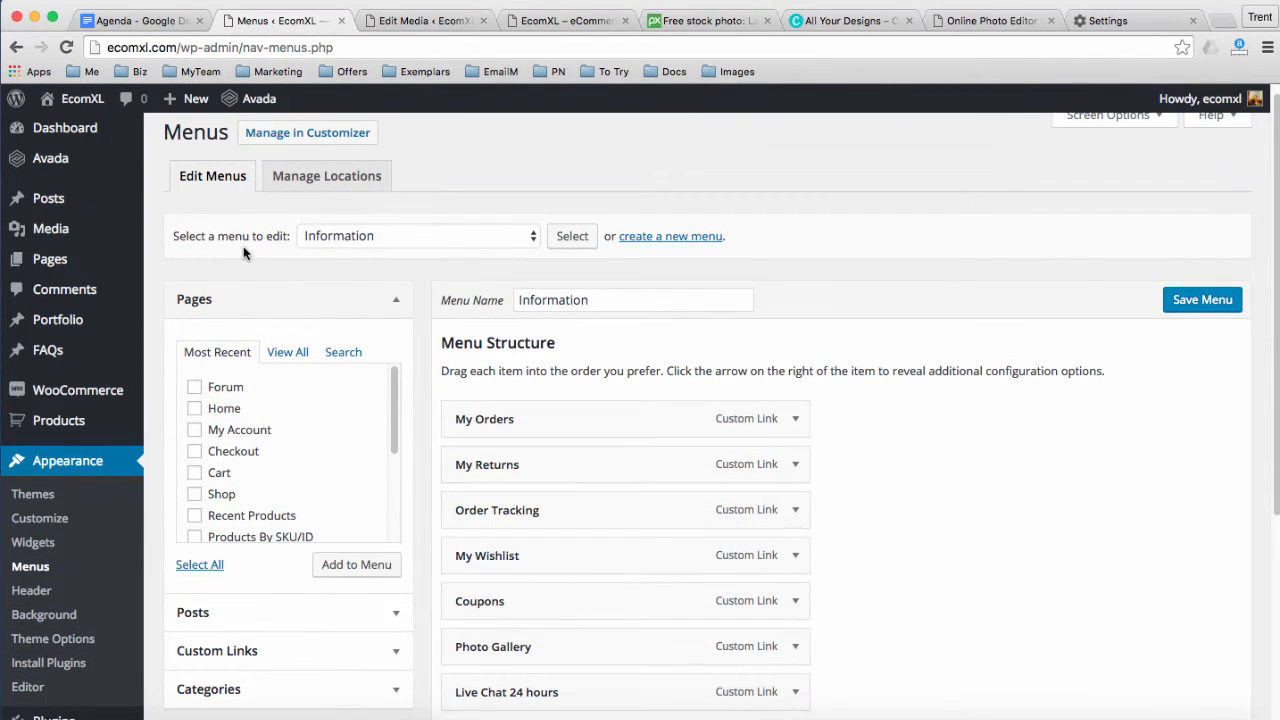
{"action": "left_click", "coordinate": [360, 236]}
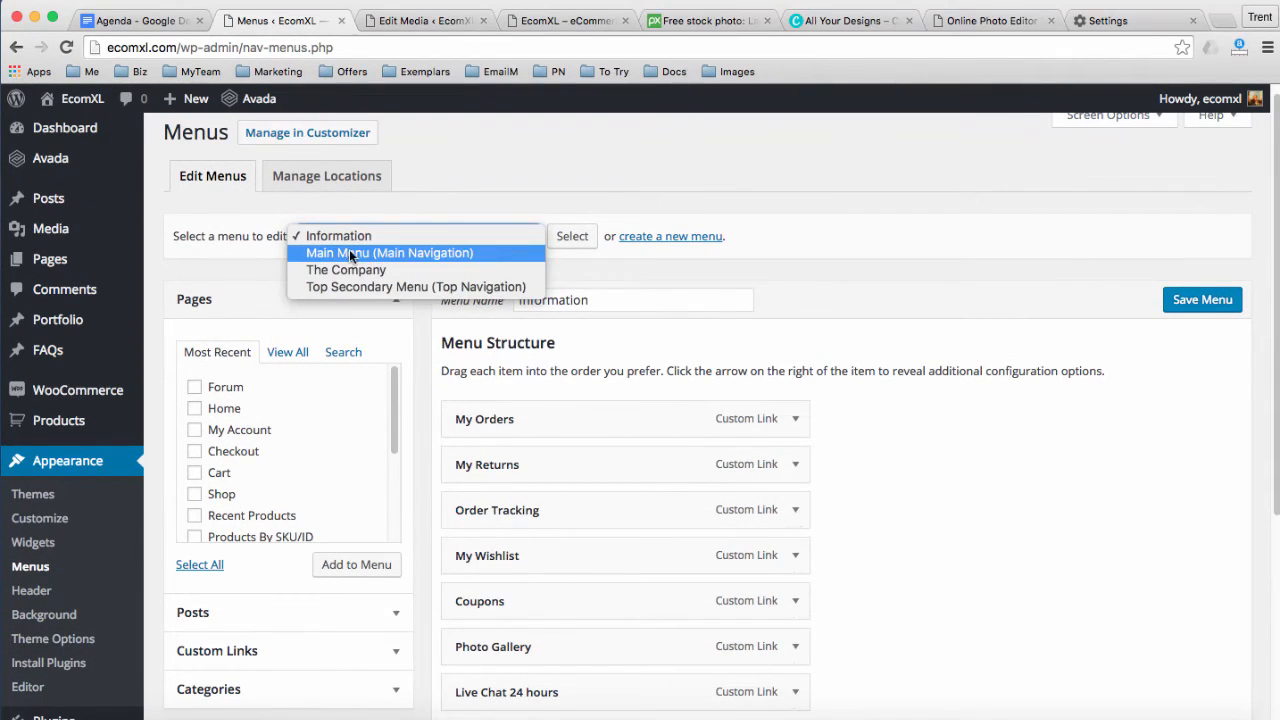
{"action": "left_click", "coordinate": [348, 253]}
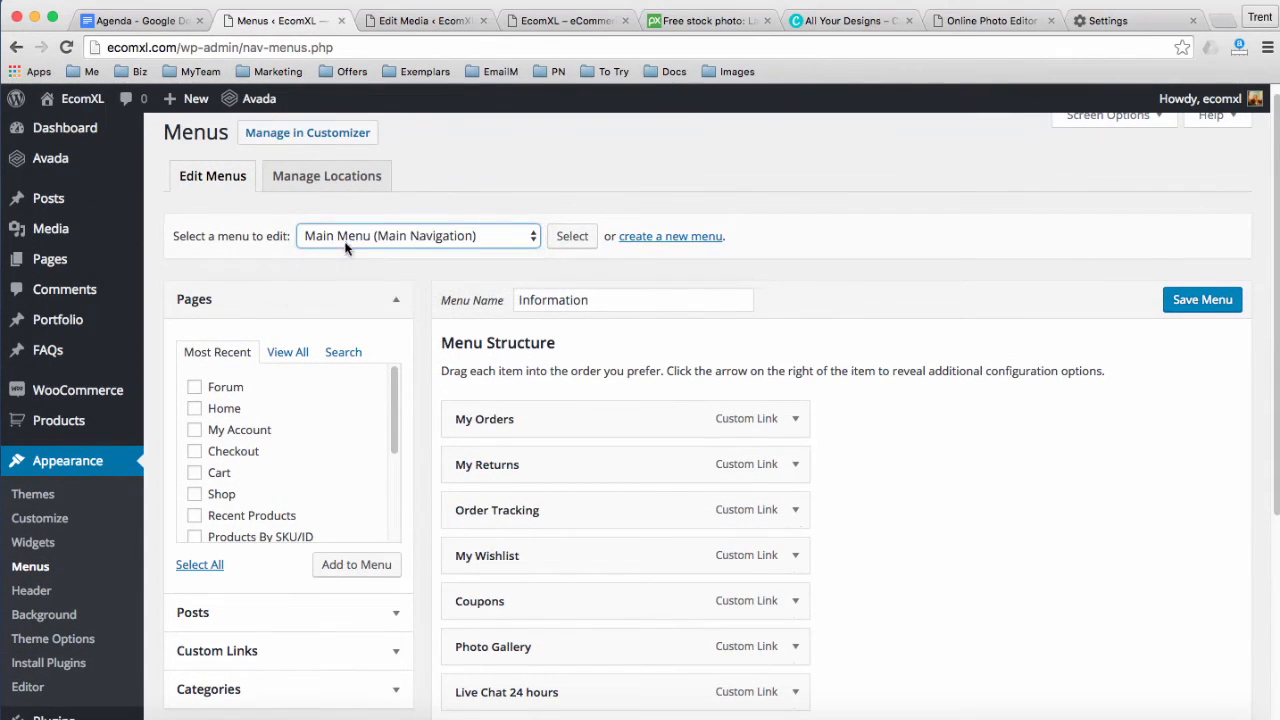
{"action": "left_click", "coordinate": [571, 237]}
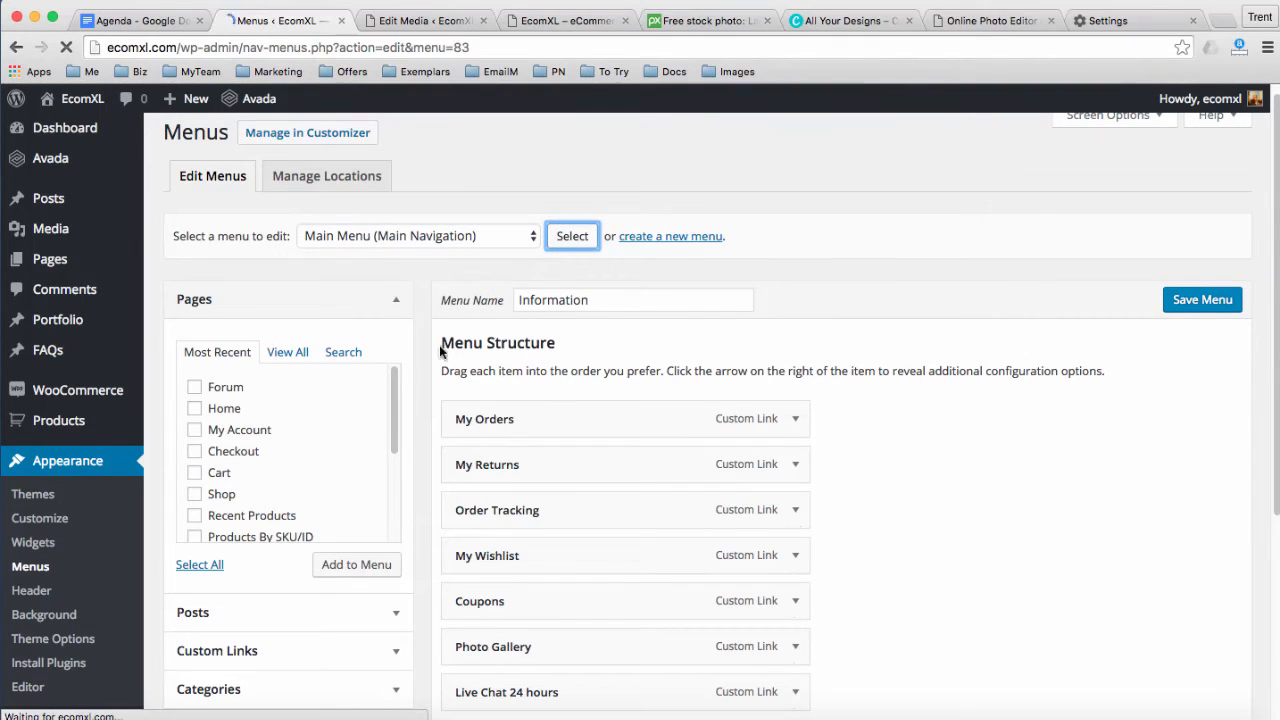
Rename the Men item to Herbs and set its Mega Menu Widget Area to Herbs
{"action": "scroll", "coordinate": [431, 379], "scroll_direction": "down", "scroll_amount": 1}
{"action": "scroll", "coordinate": [432, 386], "scroll_direction": "down", "scroll_amount": 4}
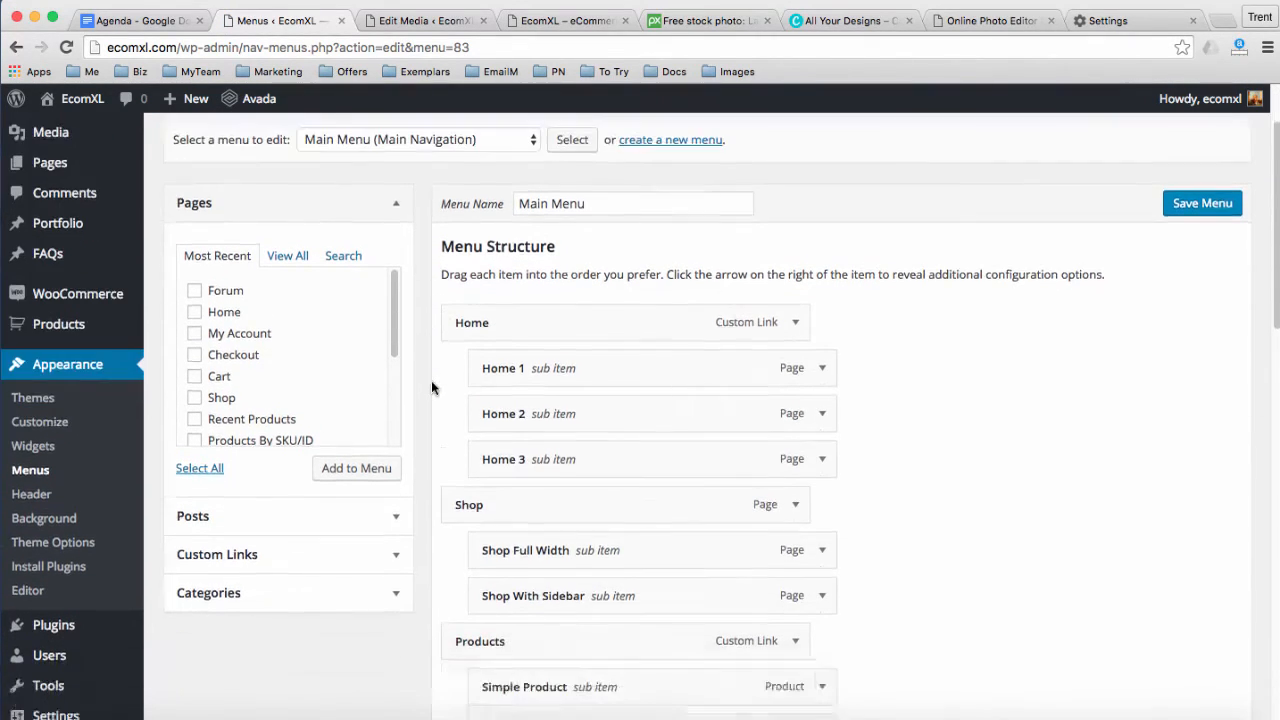
{"action": "scroll", "coordinate": [432, 386], "scroll_direction": "down", "scroll_amount": 4}
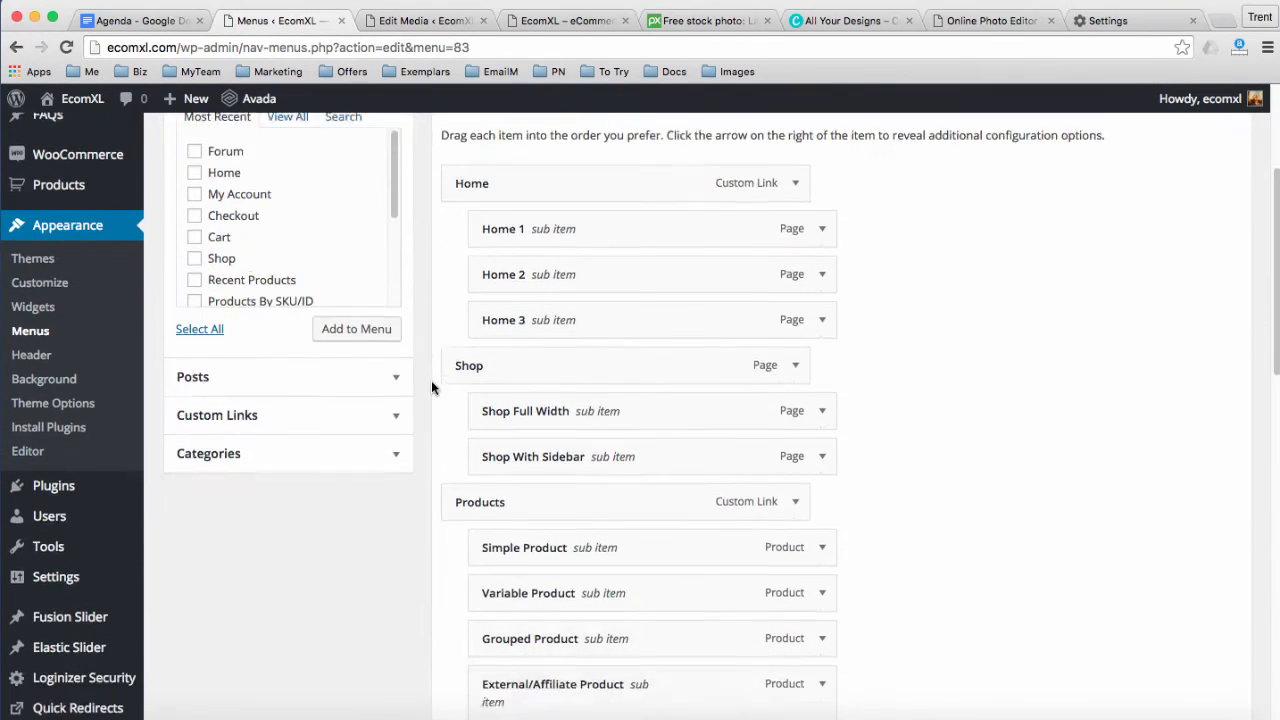
{"action": "scroll", "coordinate": [451, 386], "scroll_direction": "down", "scroll_amount": 9}
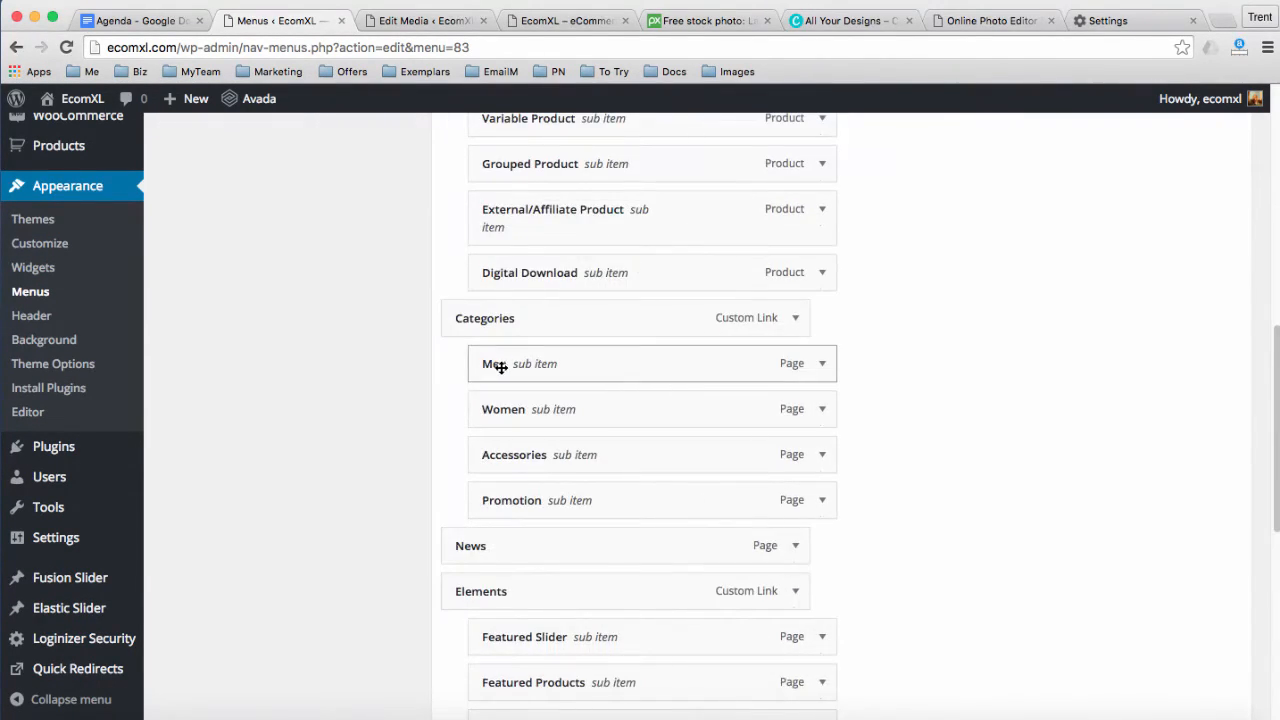
{"action": "scroll", "coordinate": [603, 369], "scroll_direction": "down", "scroll_amount": 2}
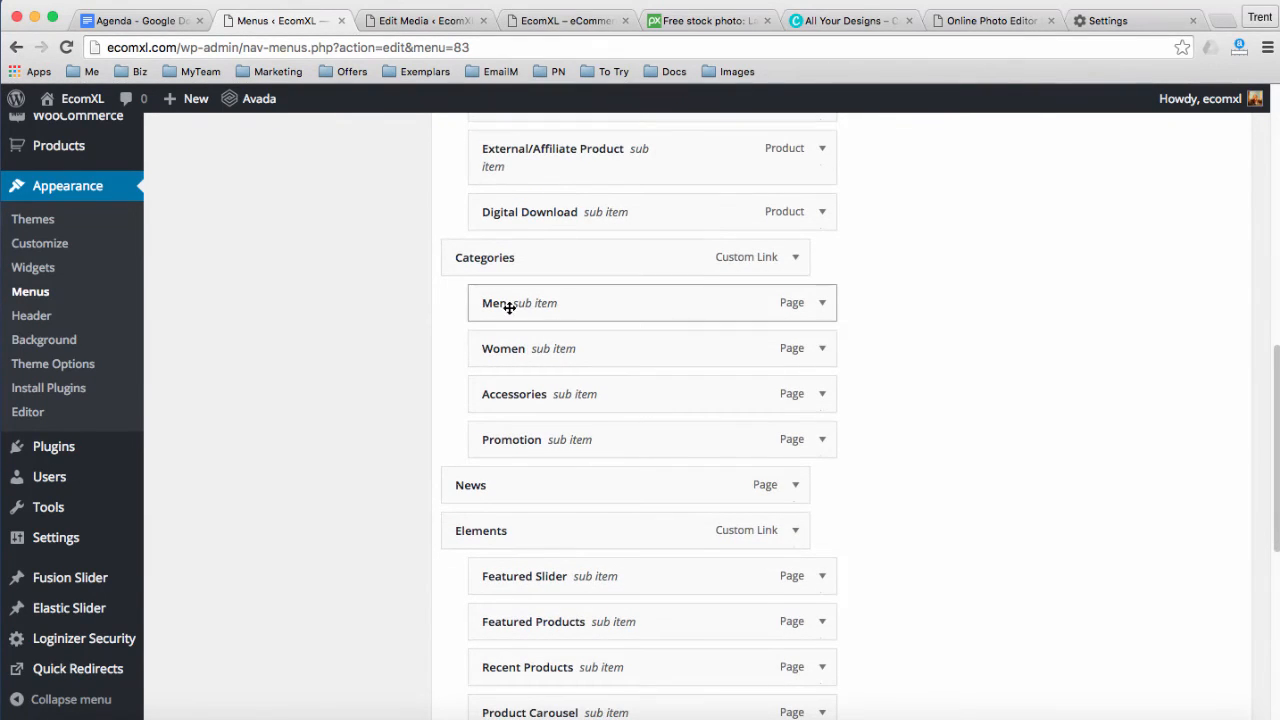
{"action": "left_click", "coordinate": [821, 305]}
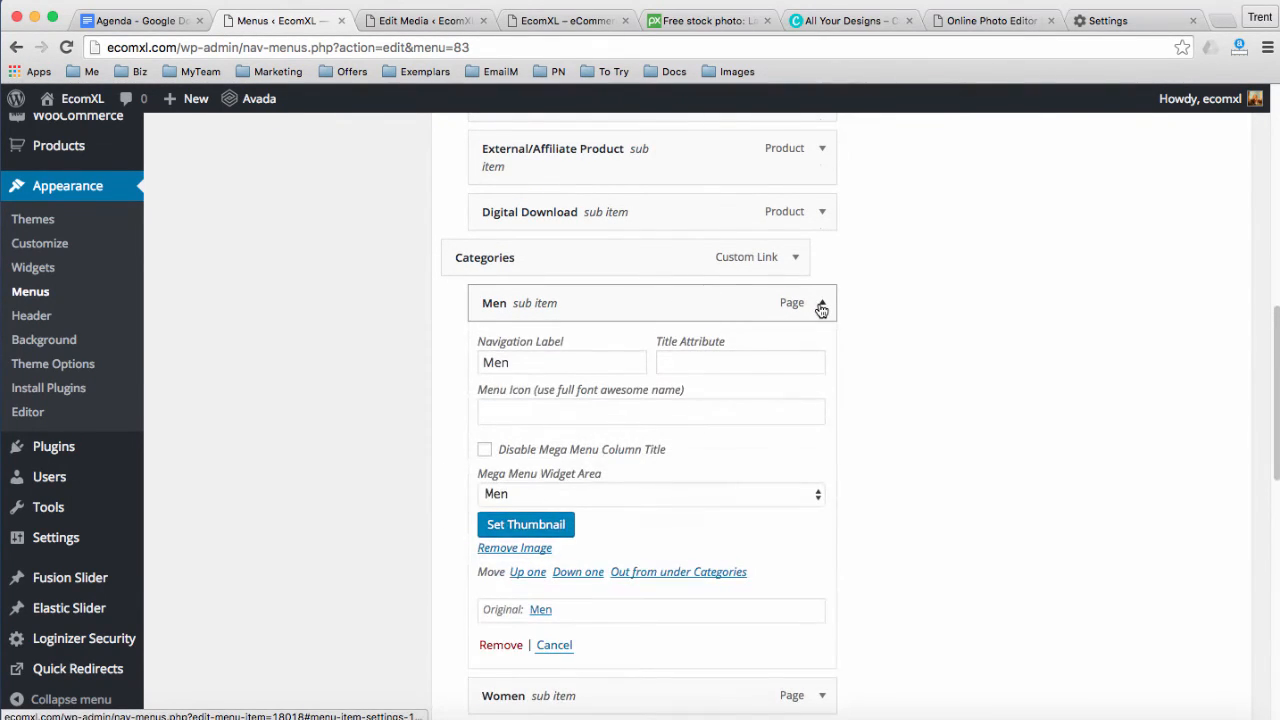
{"action": "scroll", "coordinate": [821, 310], "scroll_direction": "down", "scroll_amount": 2}
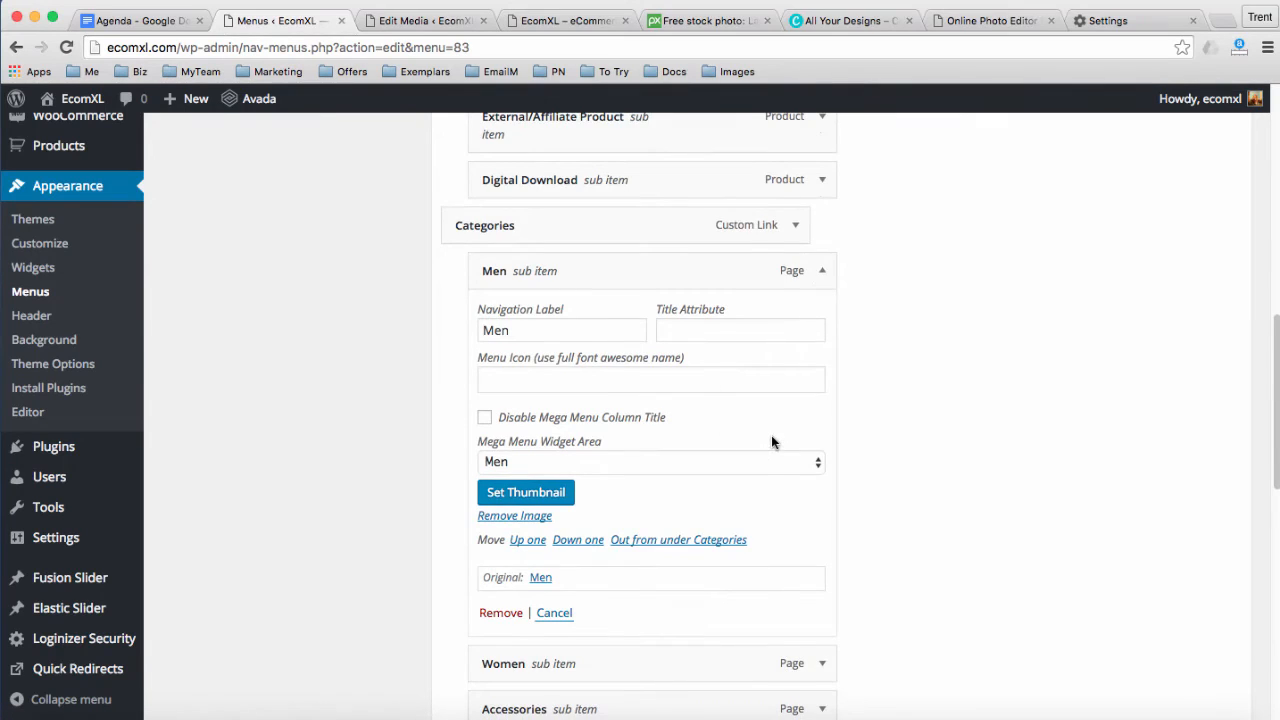
{"action": "scroll", "coordinate": [773, 440], "scroll_direction": "down", "scroll_amount": 3}
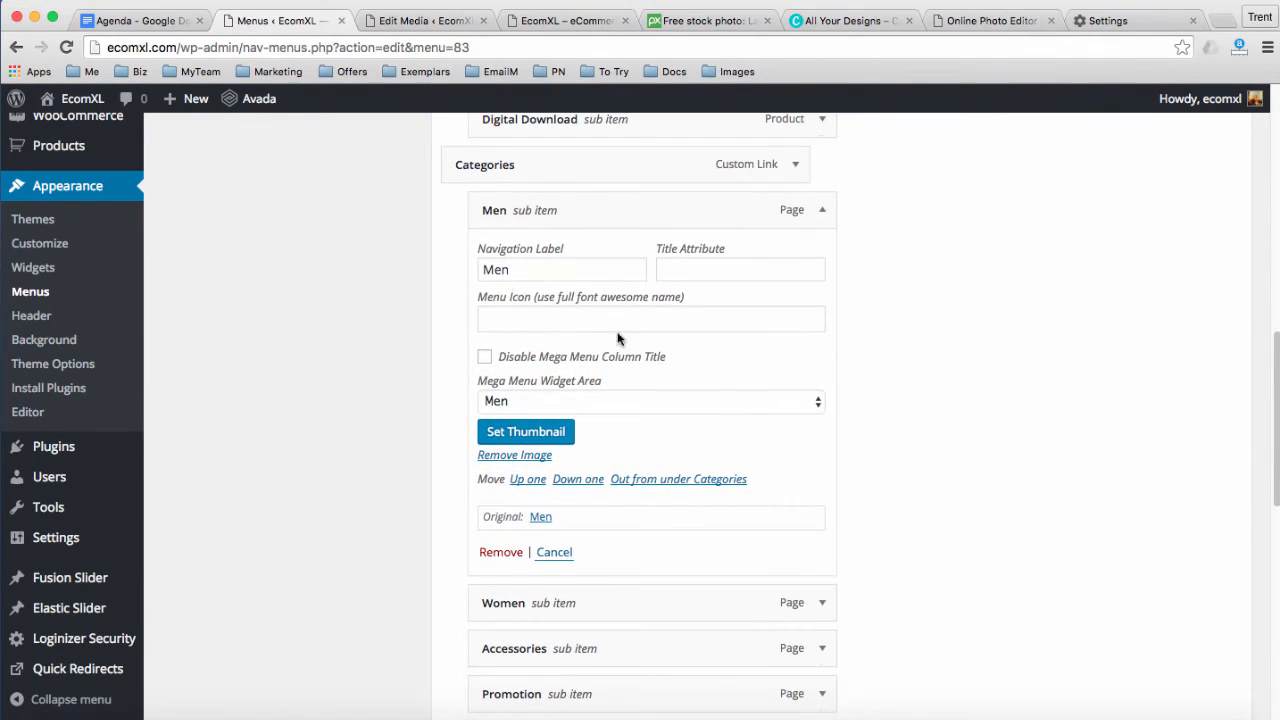
{"action": "left_click_drag", "start_coordinate": [518, 273], "coordinate": [451, 265]}
{"action": "type", "text": "Herbs"}
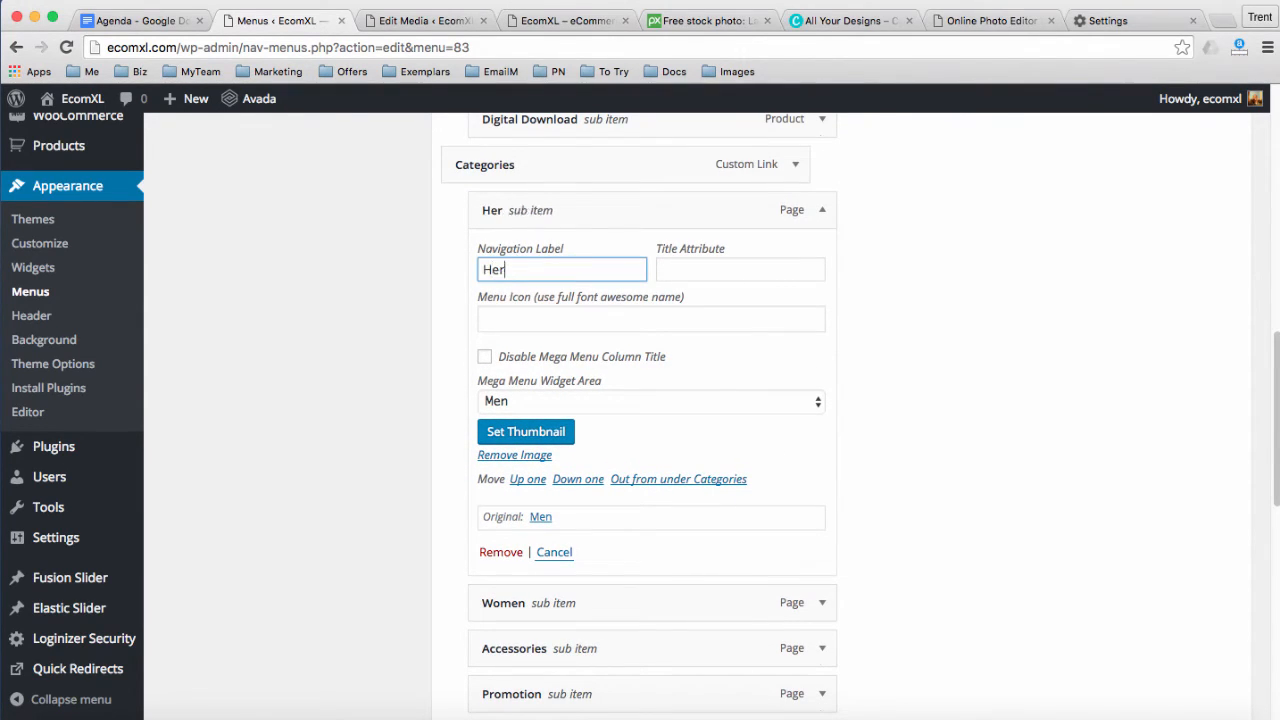
{"action": "left_click", "coordinate": [600, 403]}
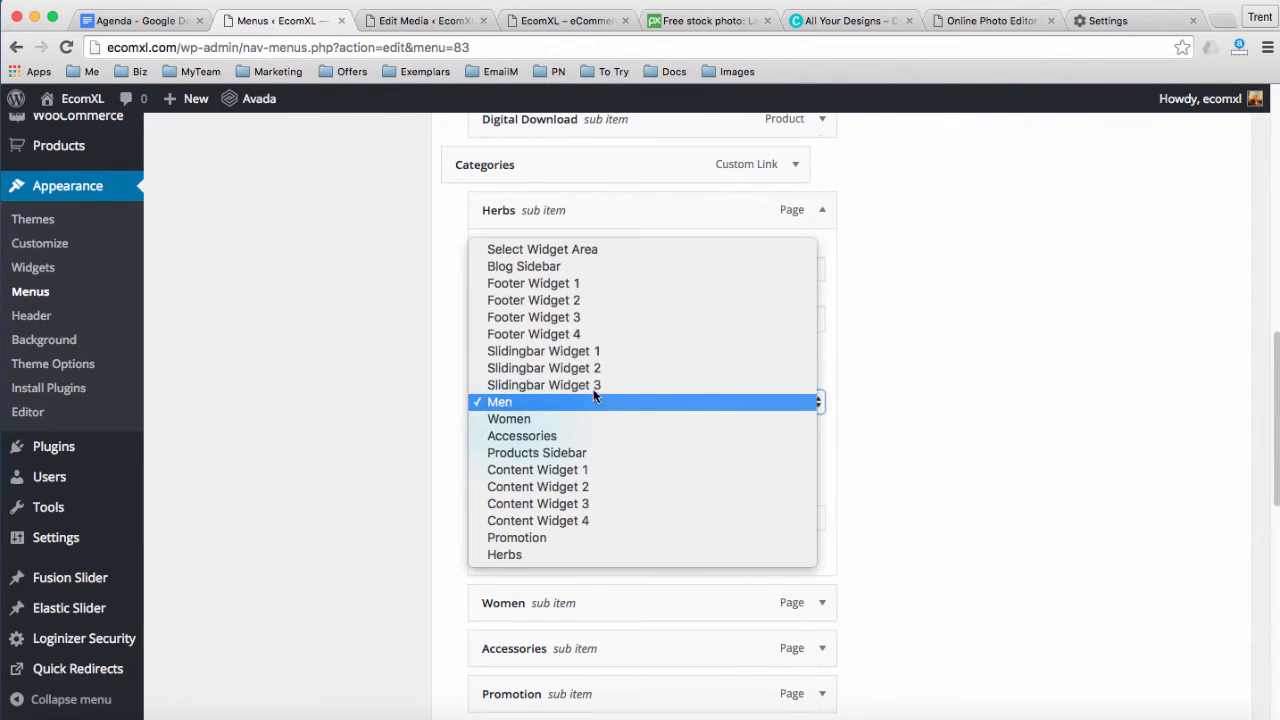
{"action": "left_click", "coordinate": [508, 555]}
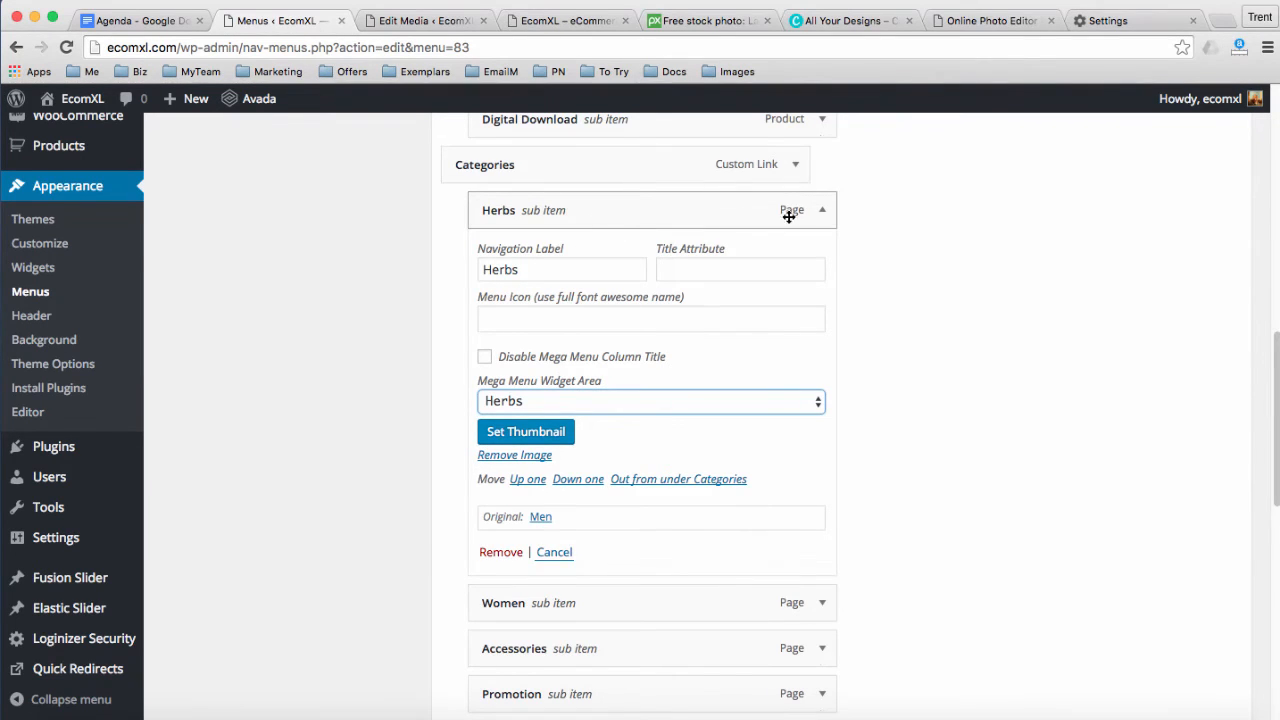
{"action": "left_click", "coordinate": [822, 210]}
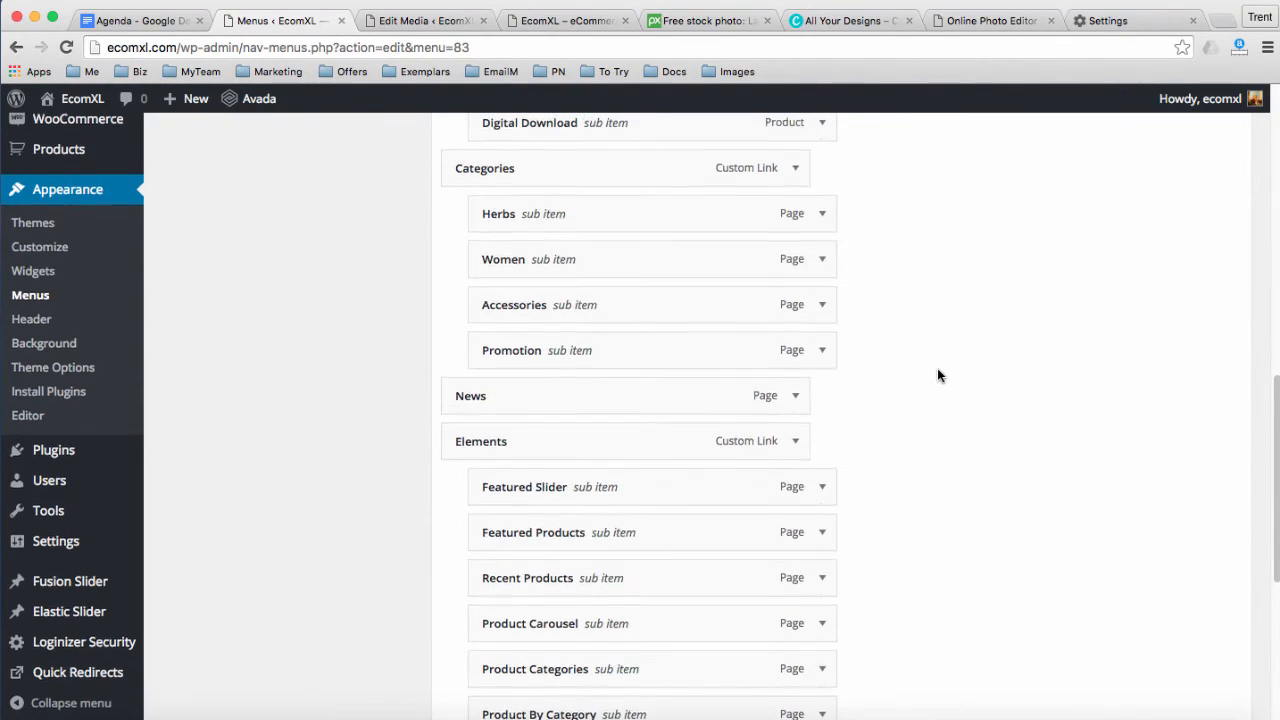
{"action": "scroll", "coordinate": [938, 374], "scroll_direction": "up", "scroll_amount": 2}
{"action": "scroll", "coordinate": [946, 360], "scroll_direction": "up", "scroll_amount": 15}
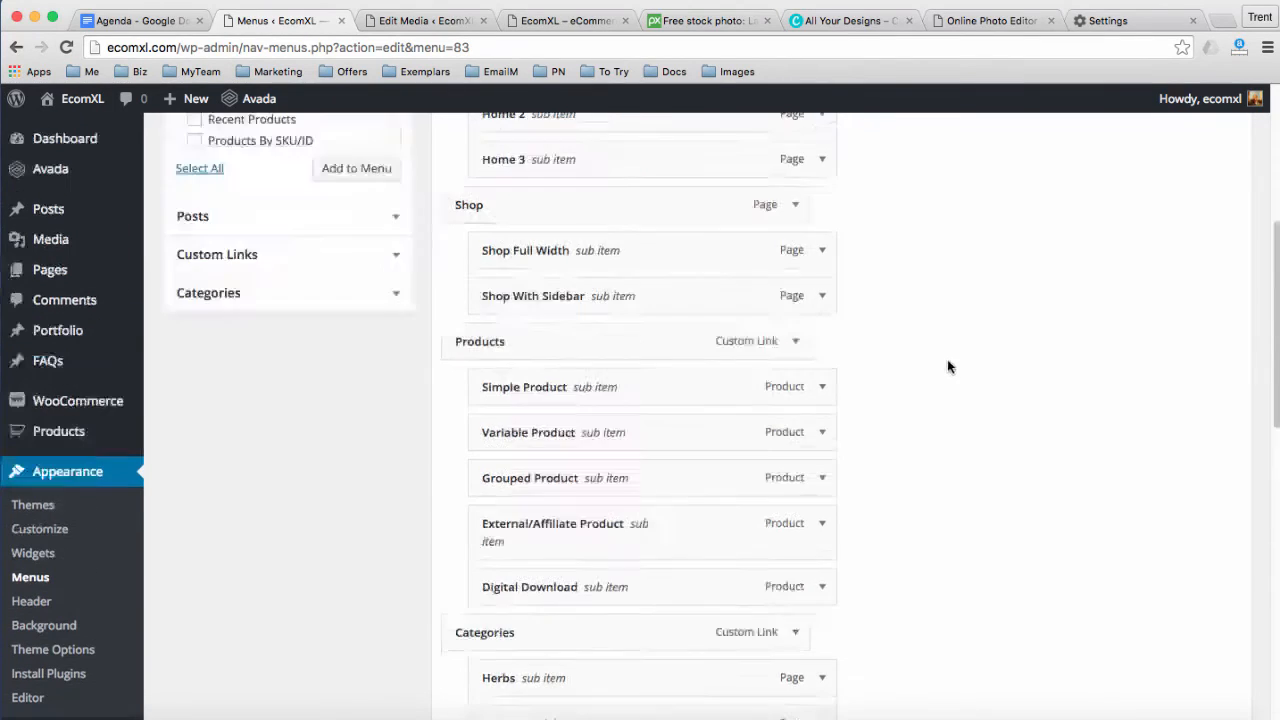
Save the Main Menu and reload the EcomXL storefront
{"action": "left_click", "coordinate": [1189, 312]}
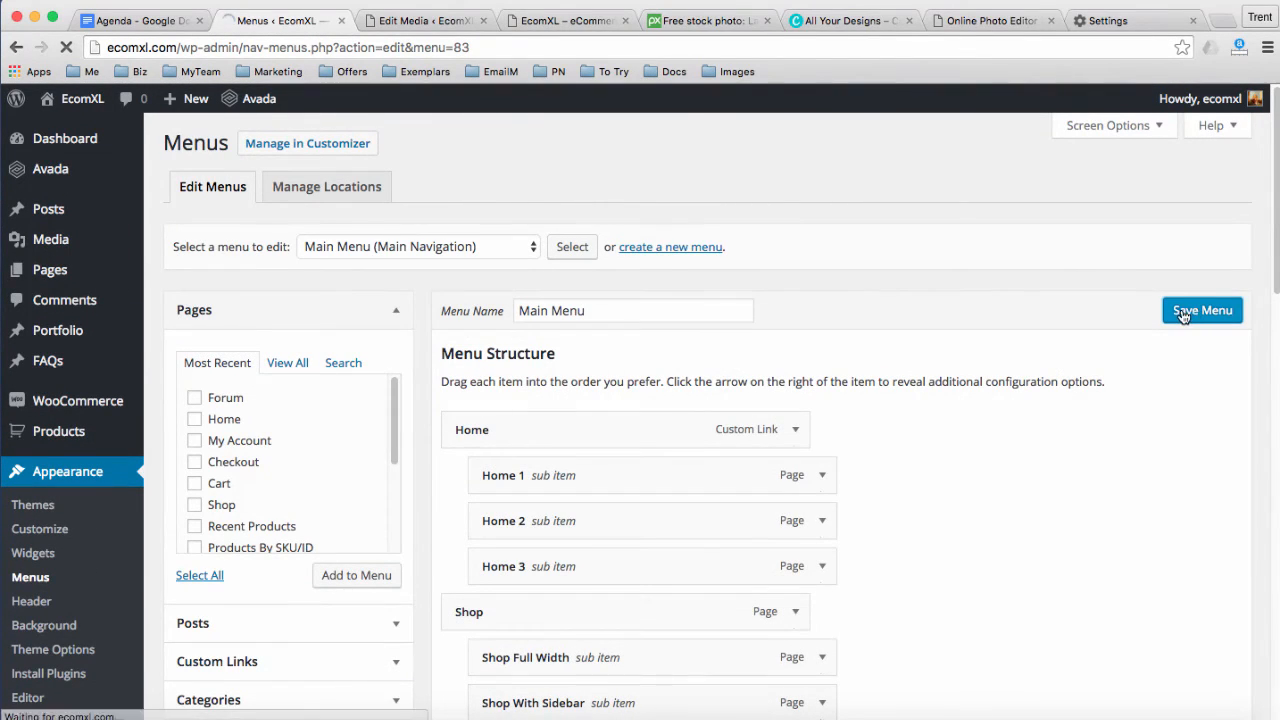
{"action": "left_click", "coordinate": [535, 20]}
{"action": "left_click", "coordinate": [471, 47]}
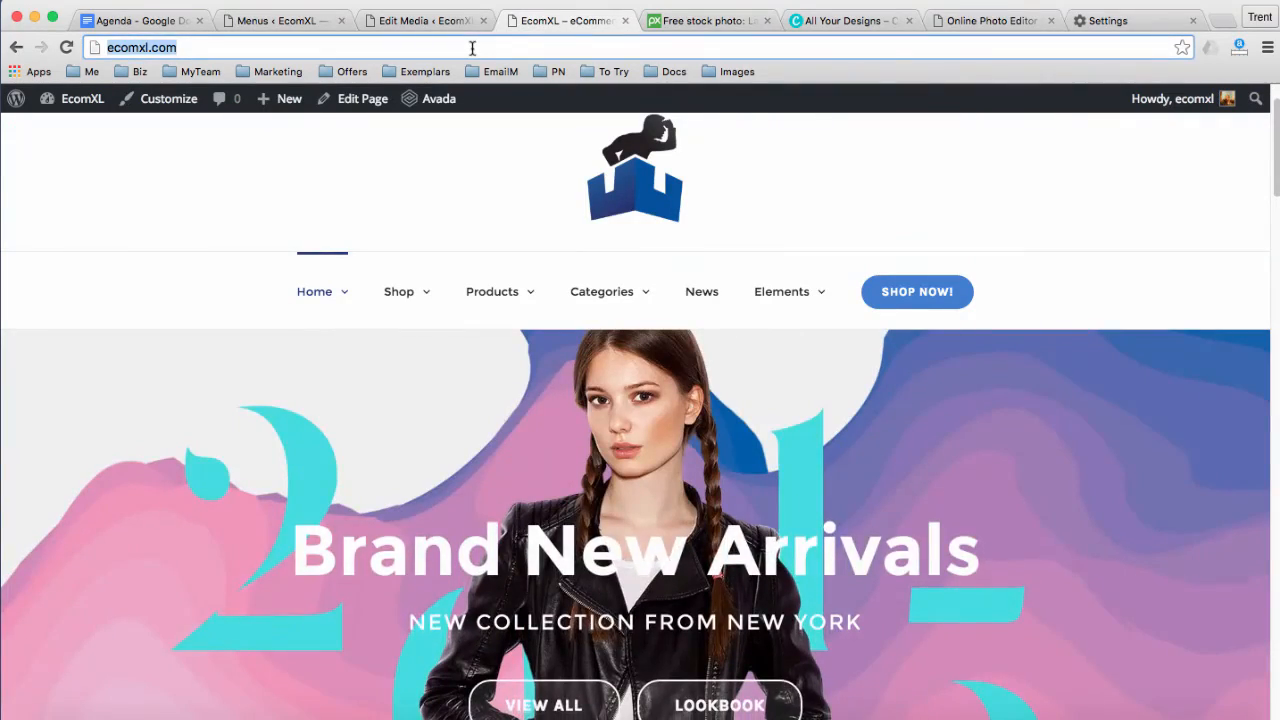
{"action": "key", "text": "Return"}
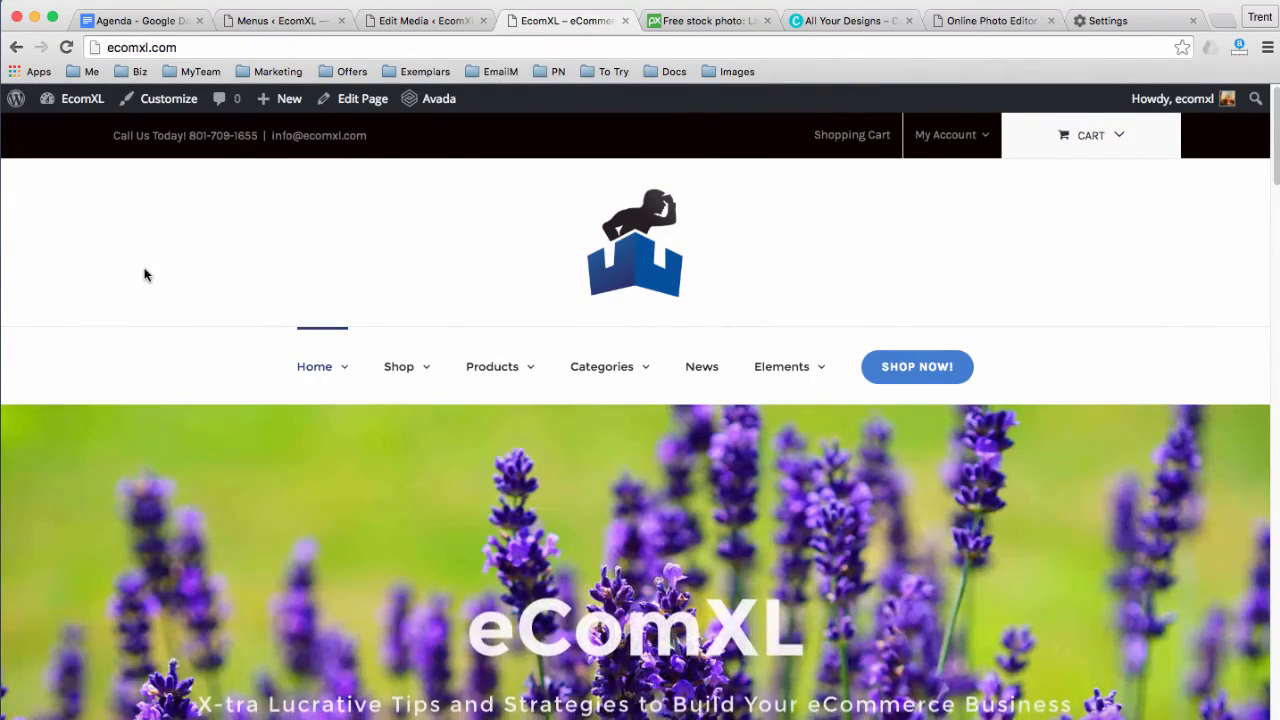
Check the Herbs column in the Categories mega menu, then switch to the Agenda document
{"action": "scroll", "coordinate": [146, 274], "scroll_direction": "down", "scroll_amount": 2}
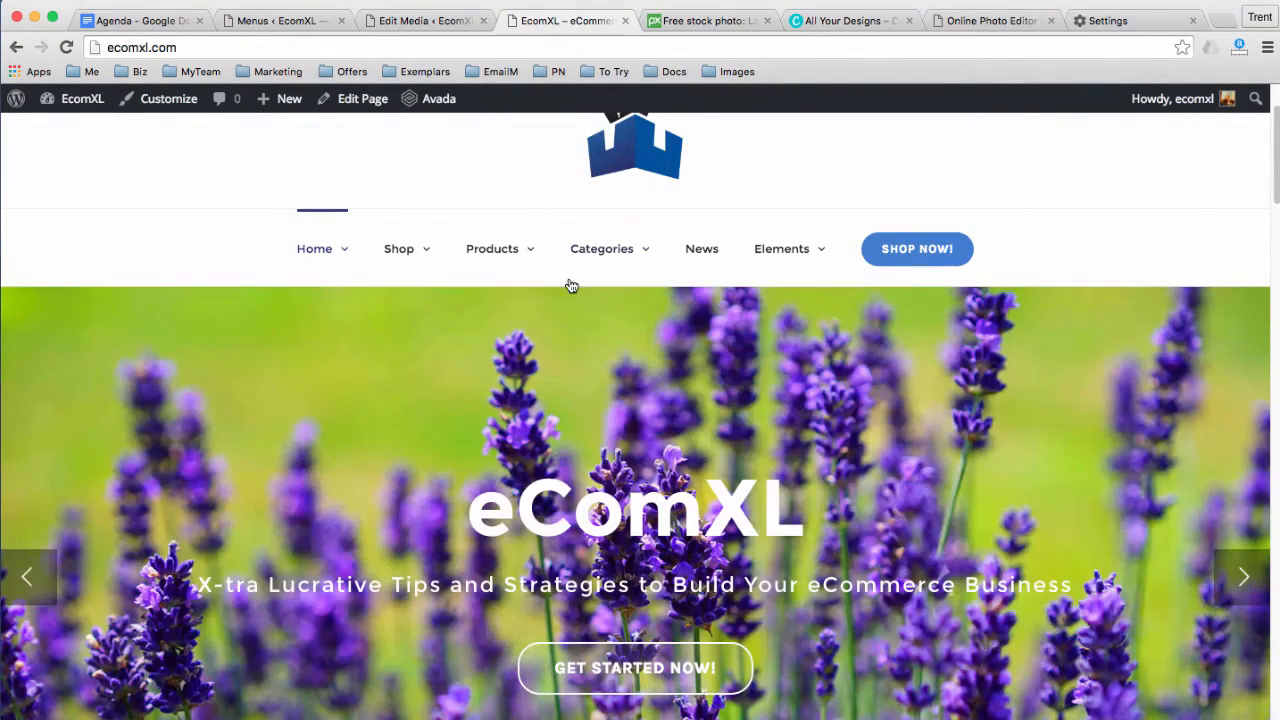
{"action": "mouse_move", "coordinate": [587, 258]}
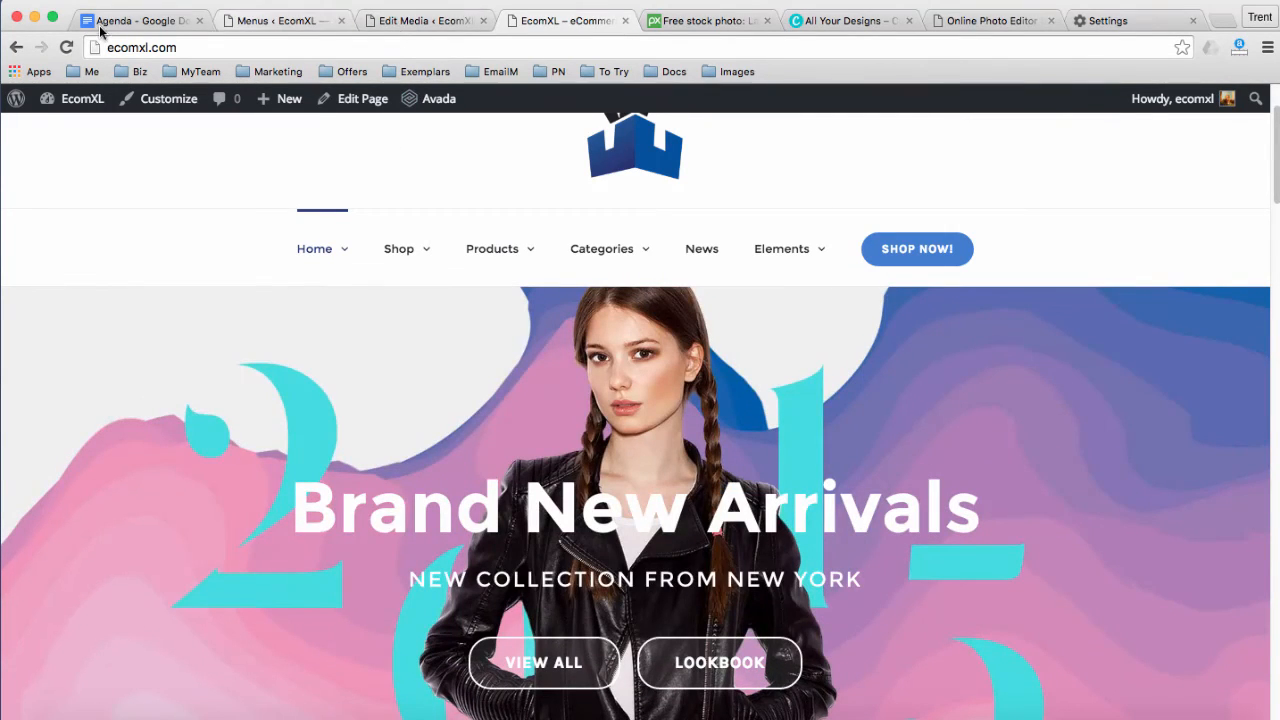
{"action": "left_click", "coordinate": [110, 22]}
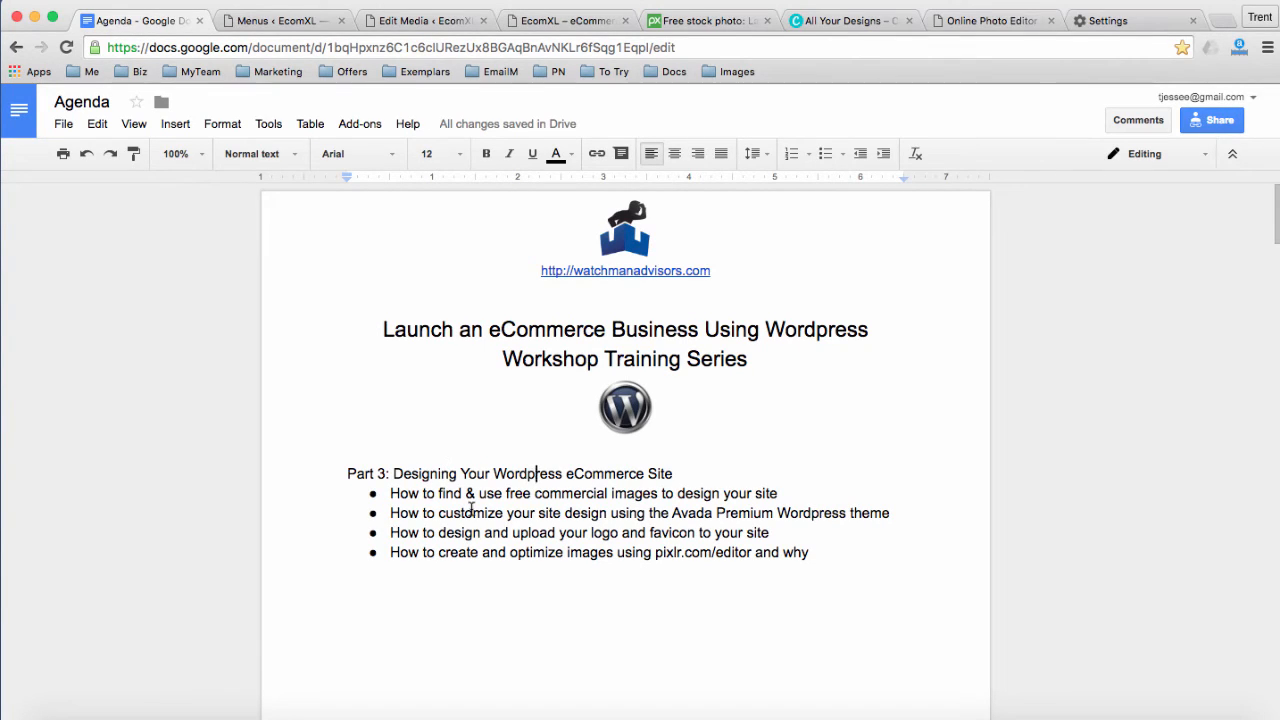
Highlight and clear the 'find & use' text in the Agenda's first bullet
{"action": "left_click", "coordinate": [417, 493]}
{"action": "left_click_drag", "start_coordinate": [421, 493], "coordinate": [501, 496]}
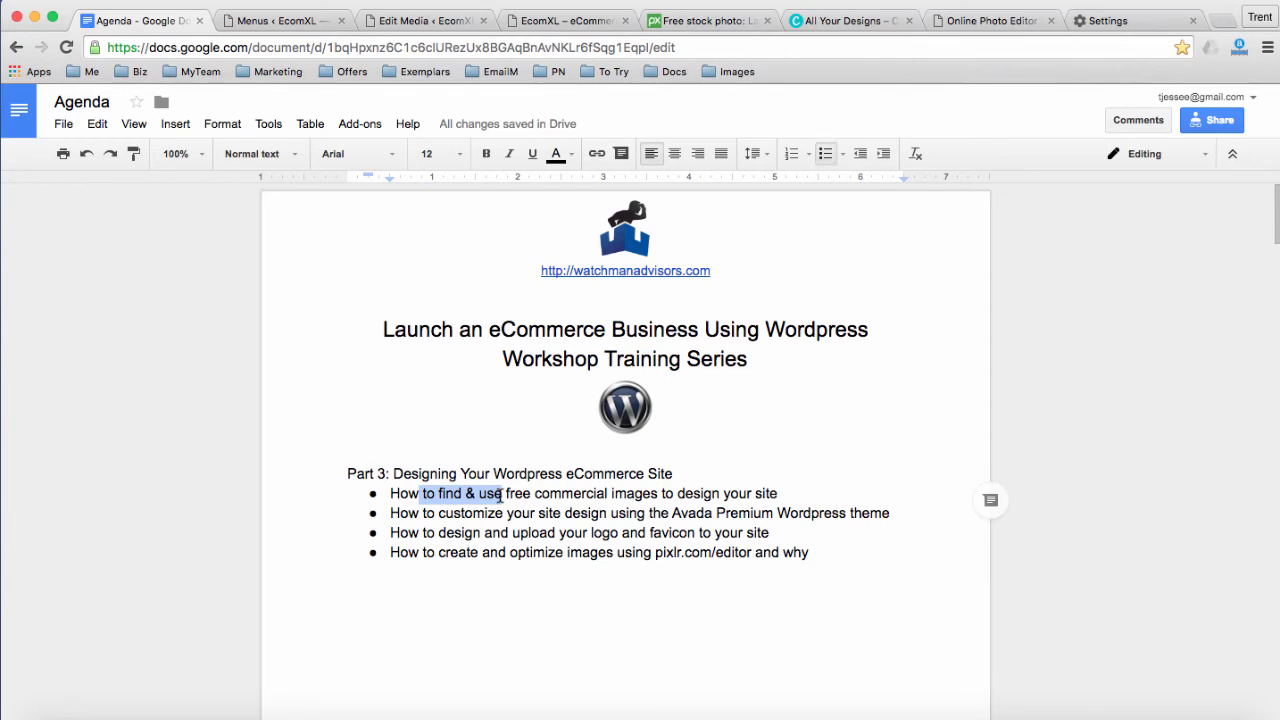
{"action": "left_click", "coordinate": [493, 514]}
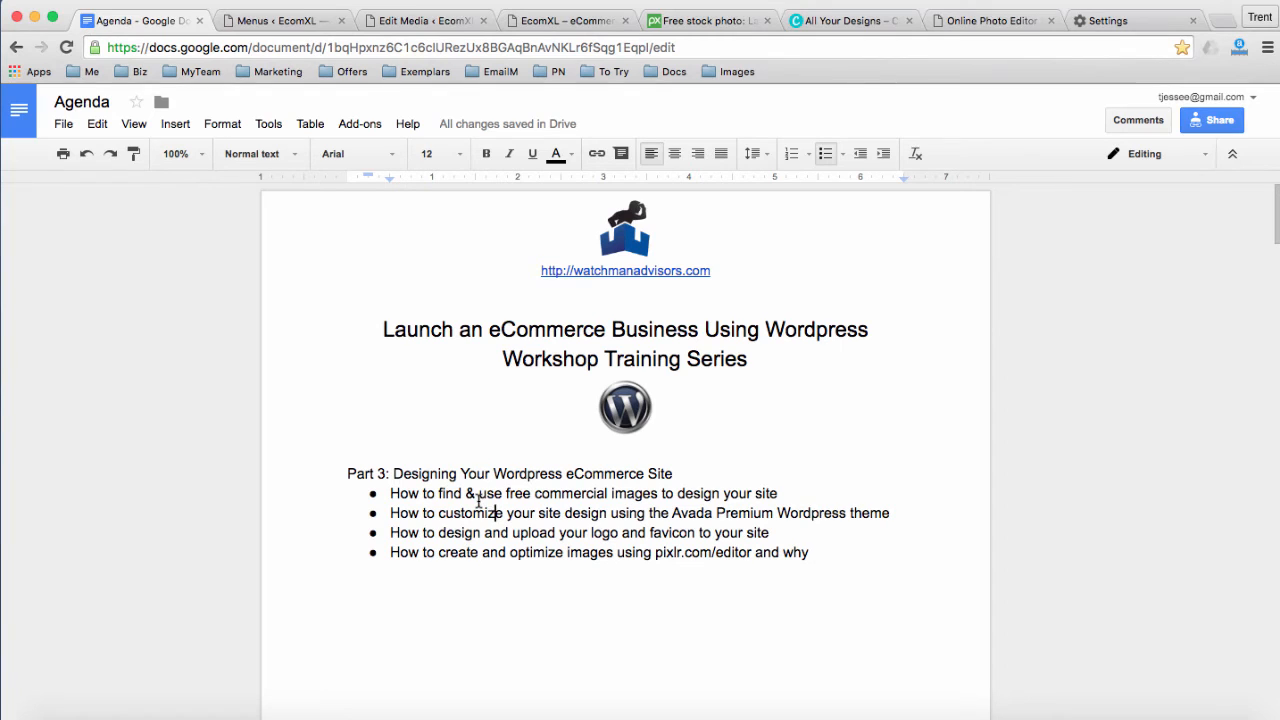
Glance at WordPress, highlight the logo and favicon bullet, and close the Settings tab
{"action": "left_click", "coordinate": [272, 26]}
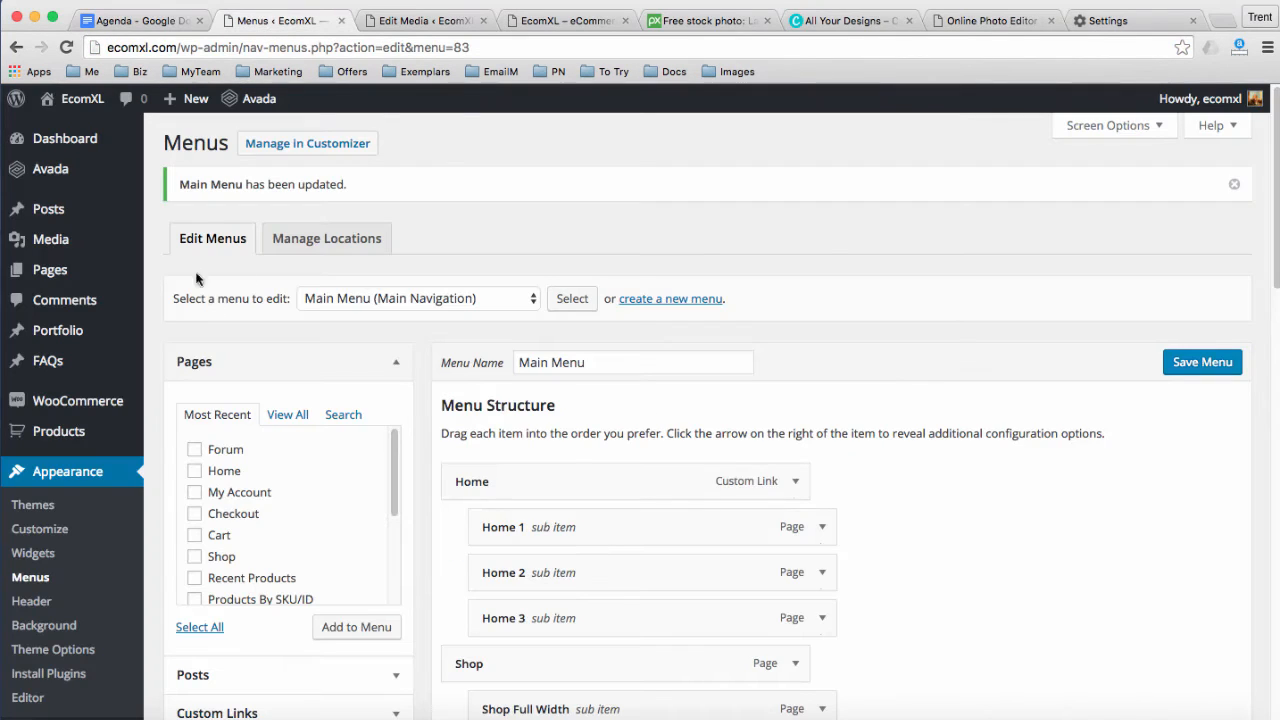
{"action": "mouse_move", "coordinate": [135, 172]}
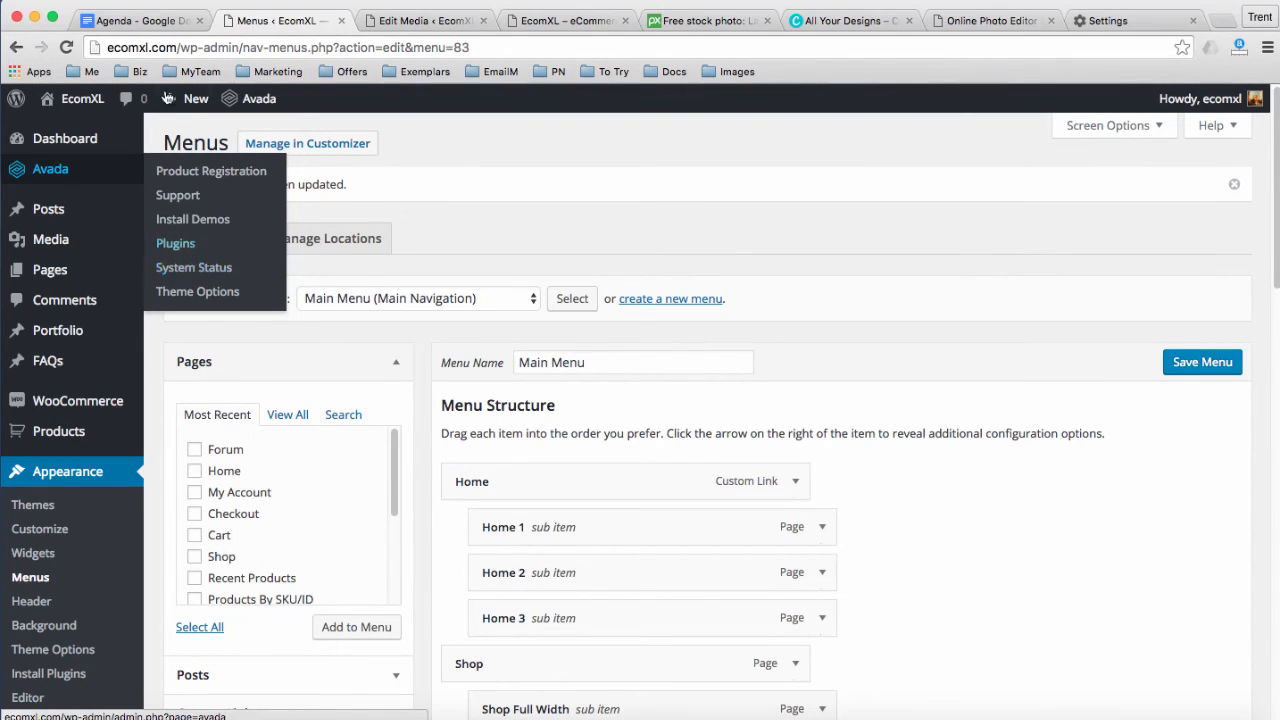
{"action": "left_click", "coordinate": [130, 22]}
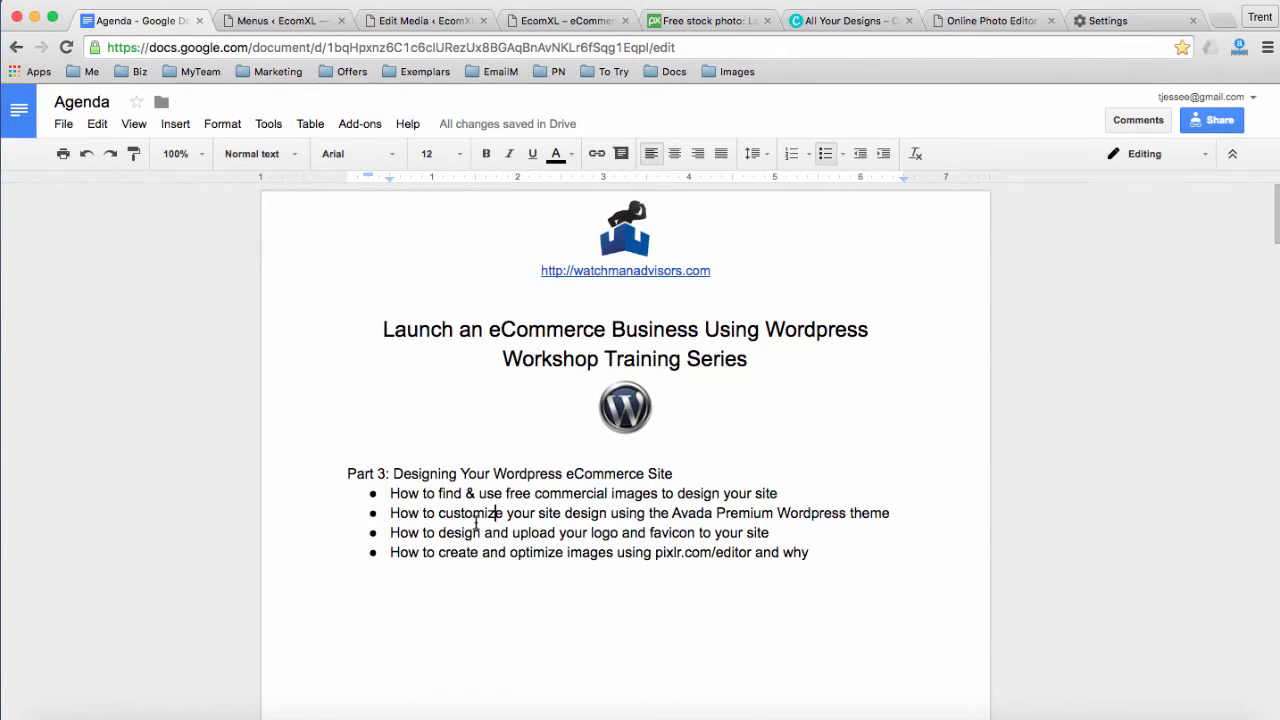
{"action": "left_click_drag", "start_coordinate": [418, 532], "coordinate": [532, 533]}
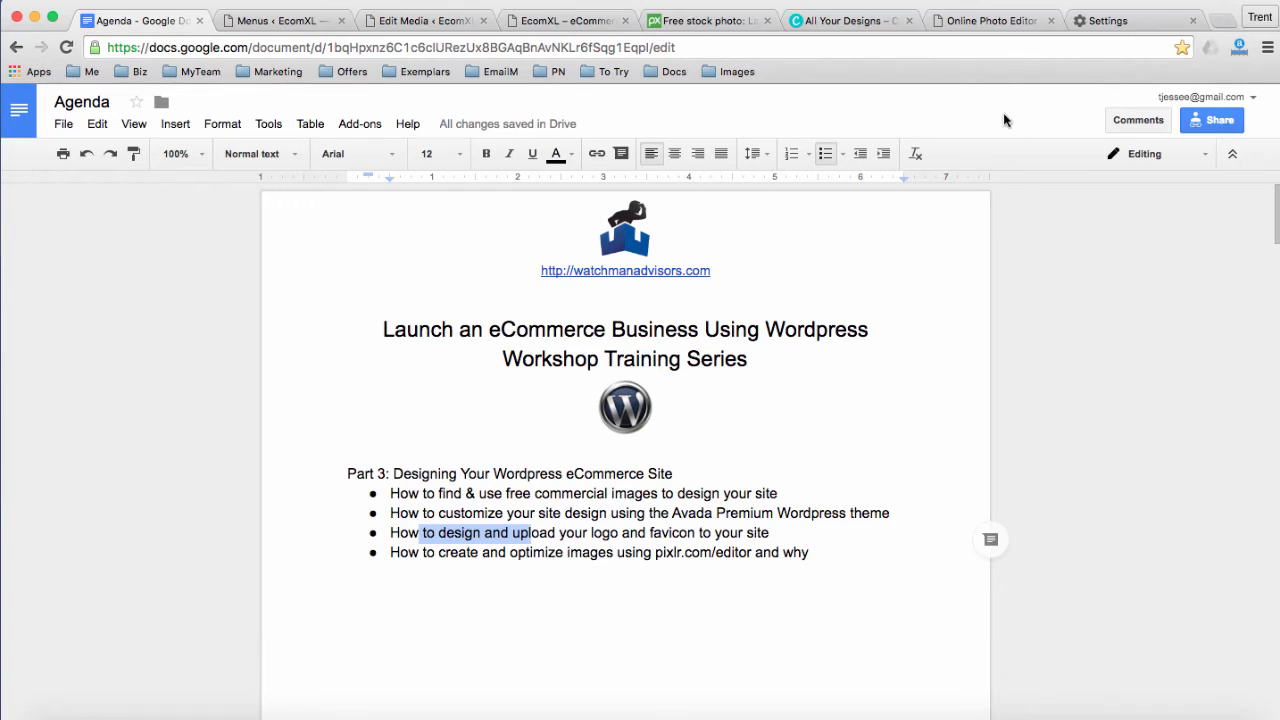
{"action": "left_click", "coordinate": [1193, 20]}
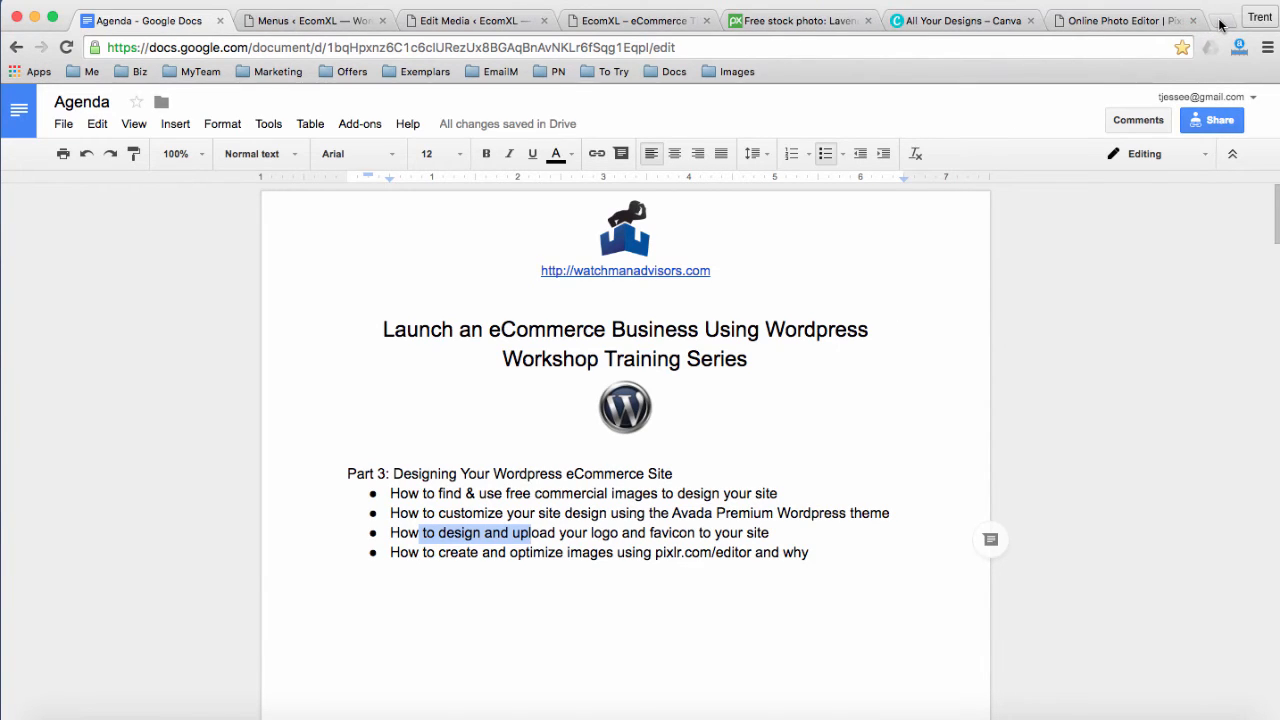
Search fiverr.com for 'logo design' and open the 2 STUNNING logos gig
{"action": "left_click", "coordinate": [1220, 21]}
{"action": "type", "text": "fiverr.com"}
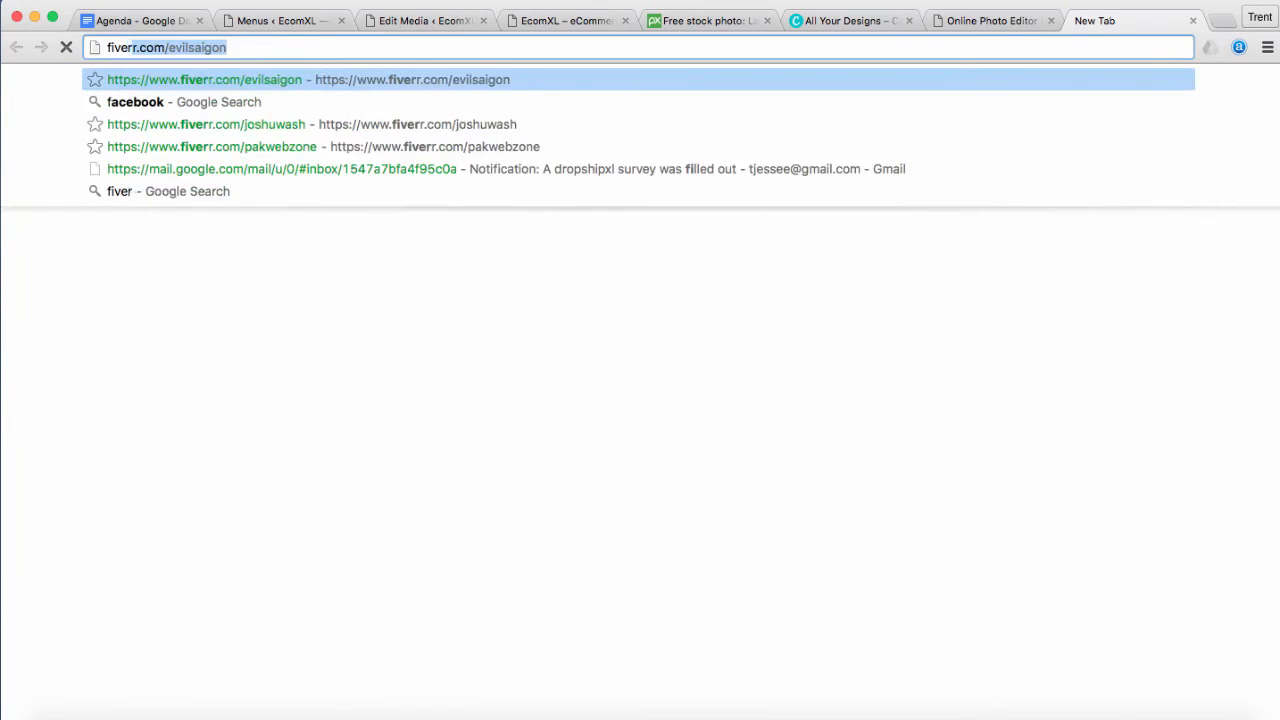
{"action": "key", "text": "Return"}
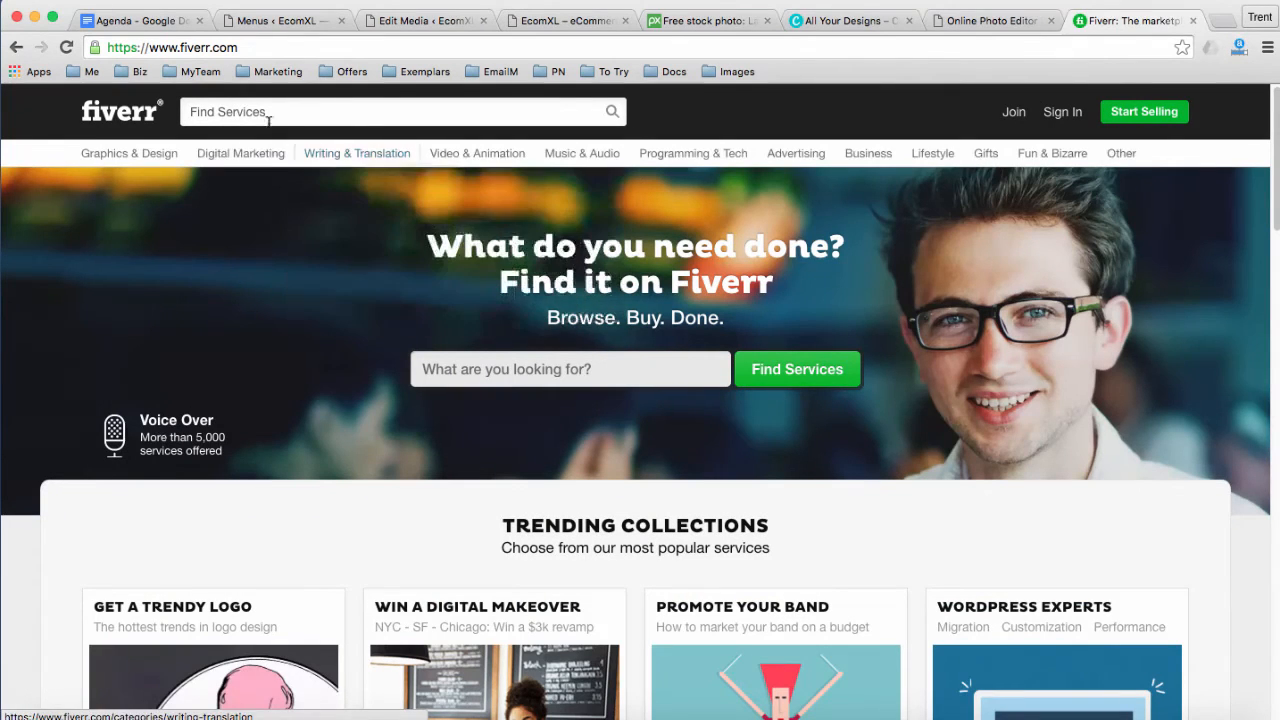
{"action": "type", "text": "logo design"}
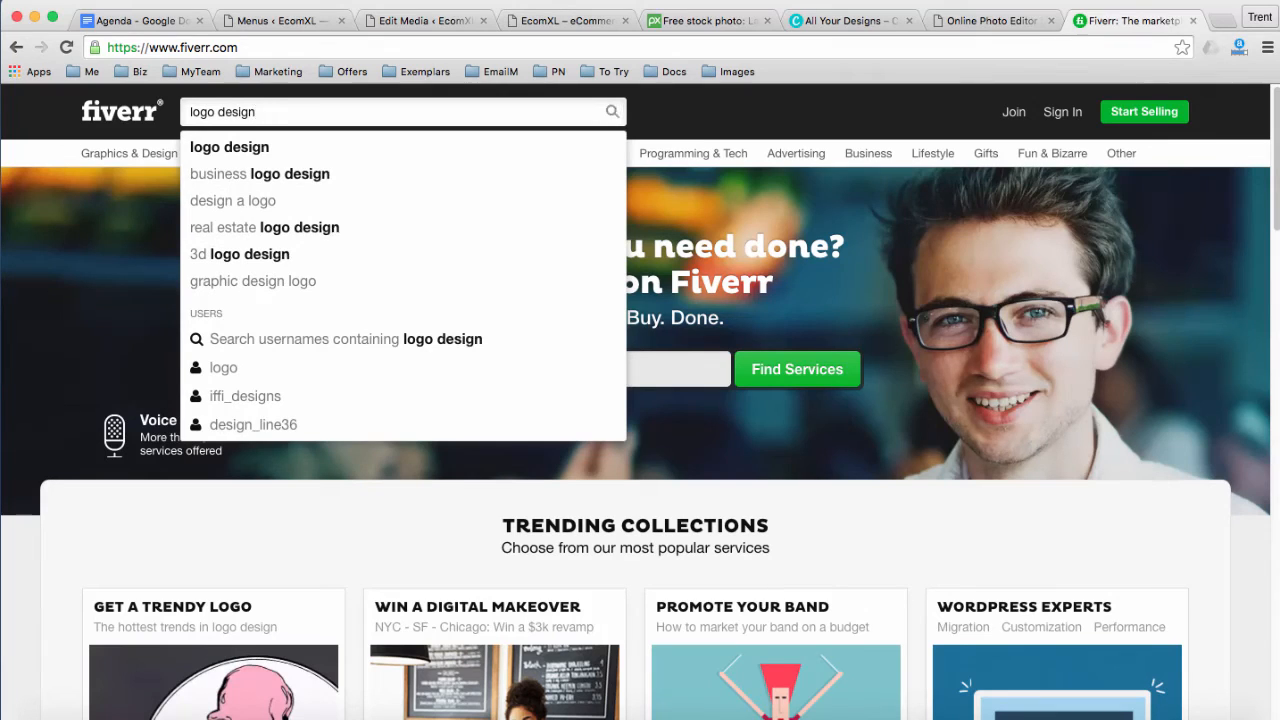
{"action": "key", "text": "Return"}
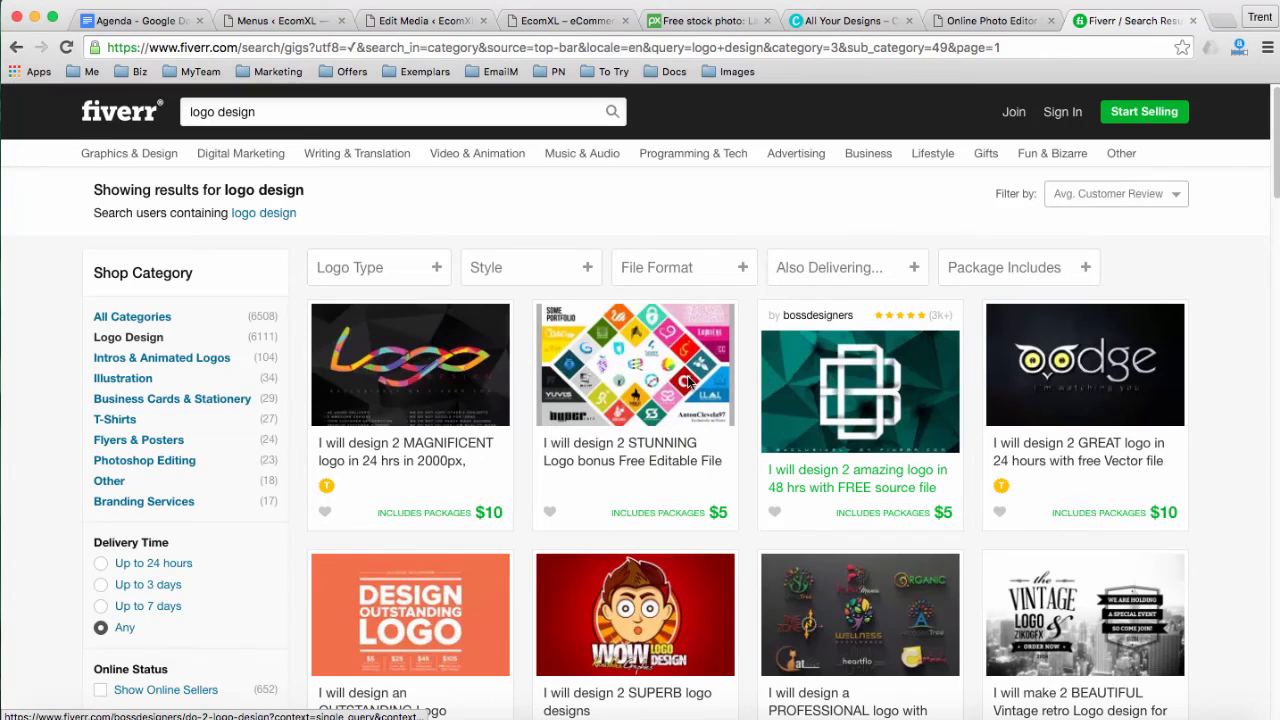
{"action": "left_click", "coordinate": [622, 393]}
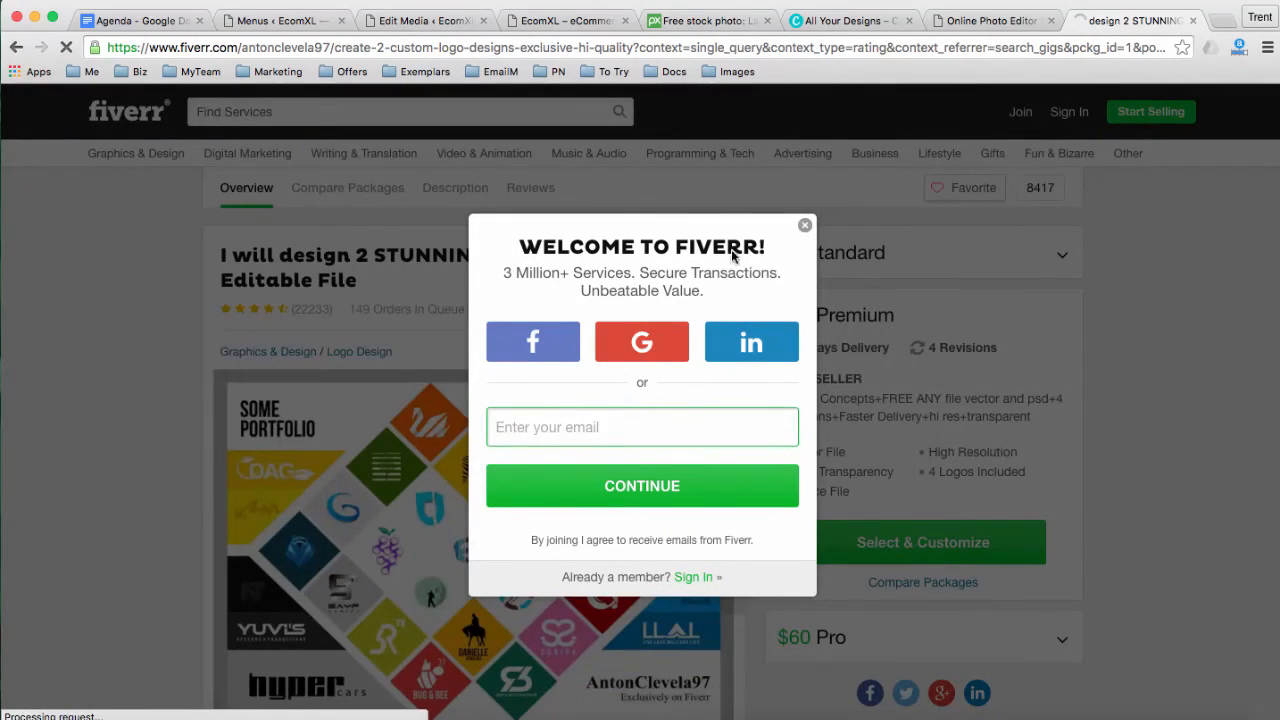
{"action": "left_click", "coordinate": [805, 229]}
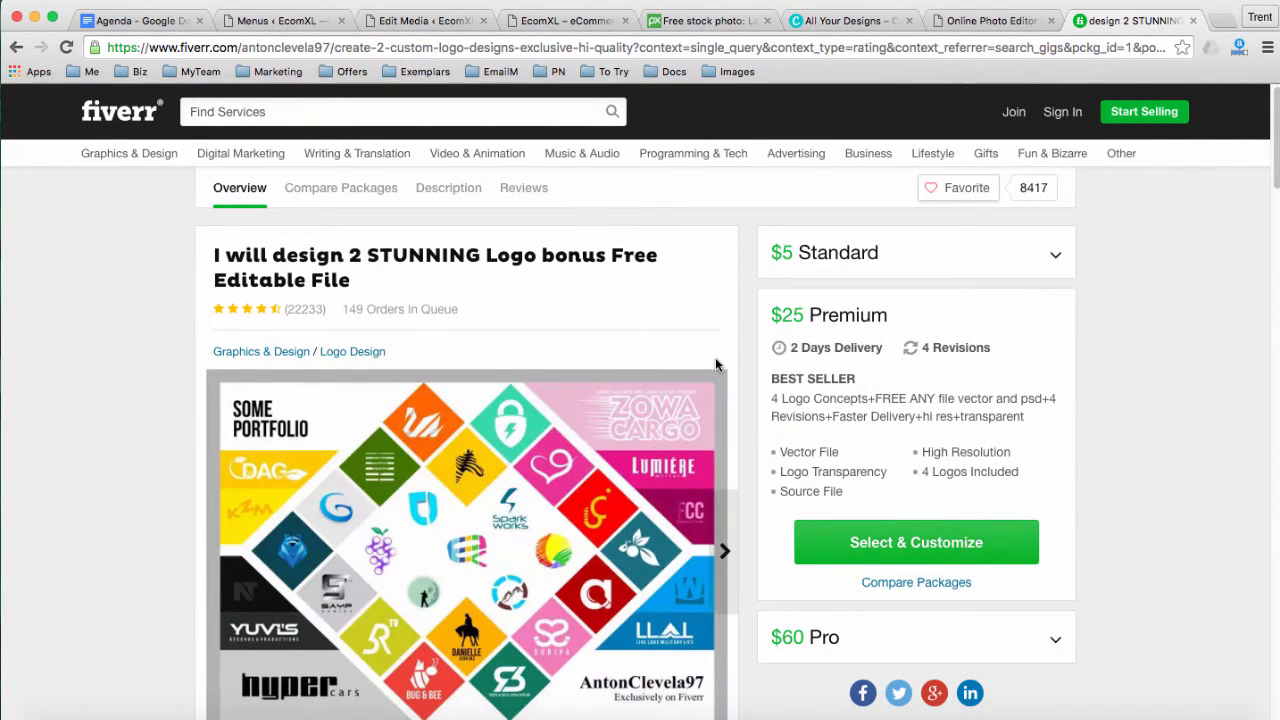
Expand the $5 Standard package and browse the gig's gallery logos
{"action": "left_click", "coordinate": [1057, 253]}
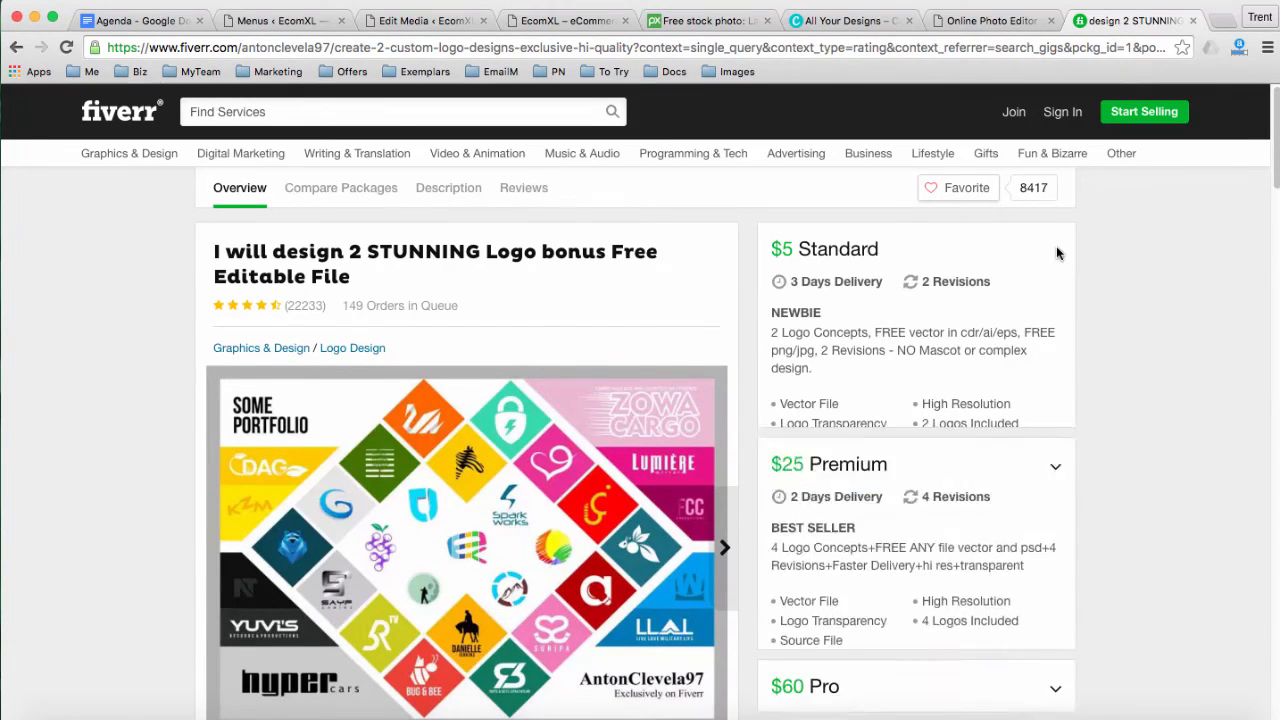
{"action": "scroll", "coordinate": [689, 387], "scroll_direction": "down", "scroll_amount": 2}
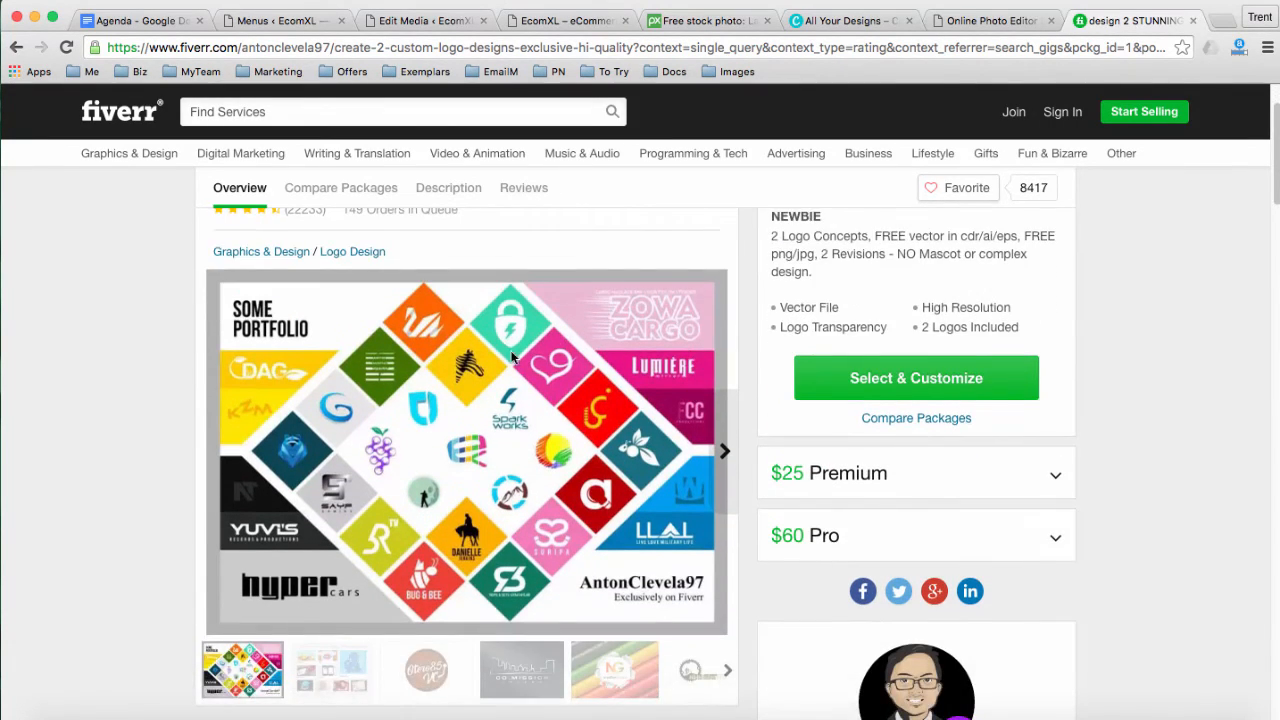
{"action": "scroll", "coordinate": [400, 390], "scroll_direction": "down", "scroll_amount": 2}
{"action": "left_click", "coordinate": [428, 585]}
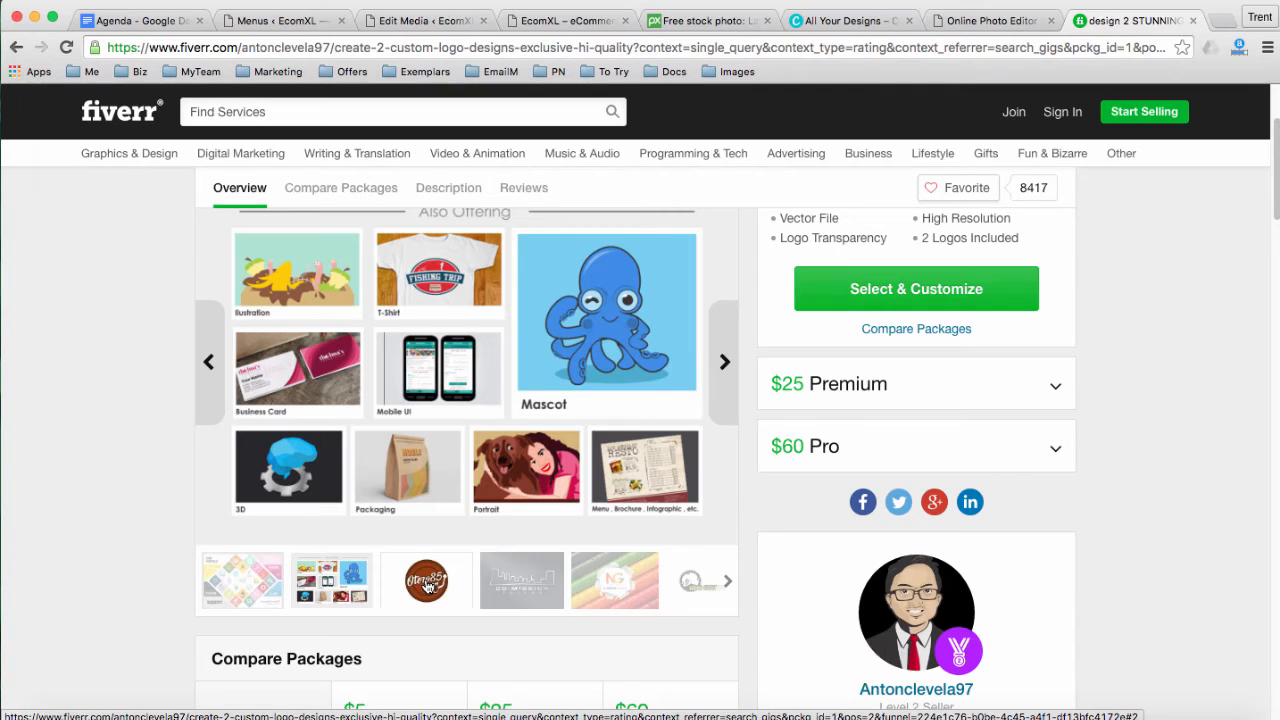
{"action": "left_click", "coordinate": [521, 580]}
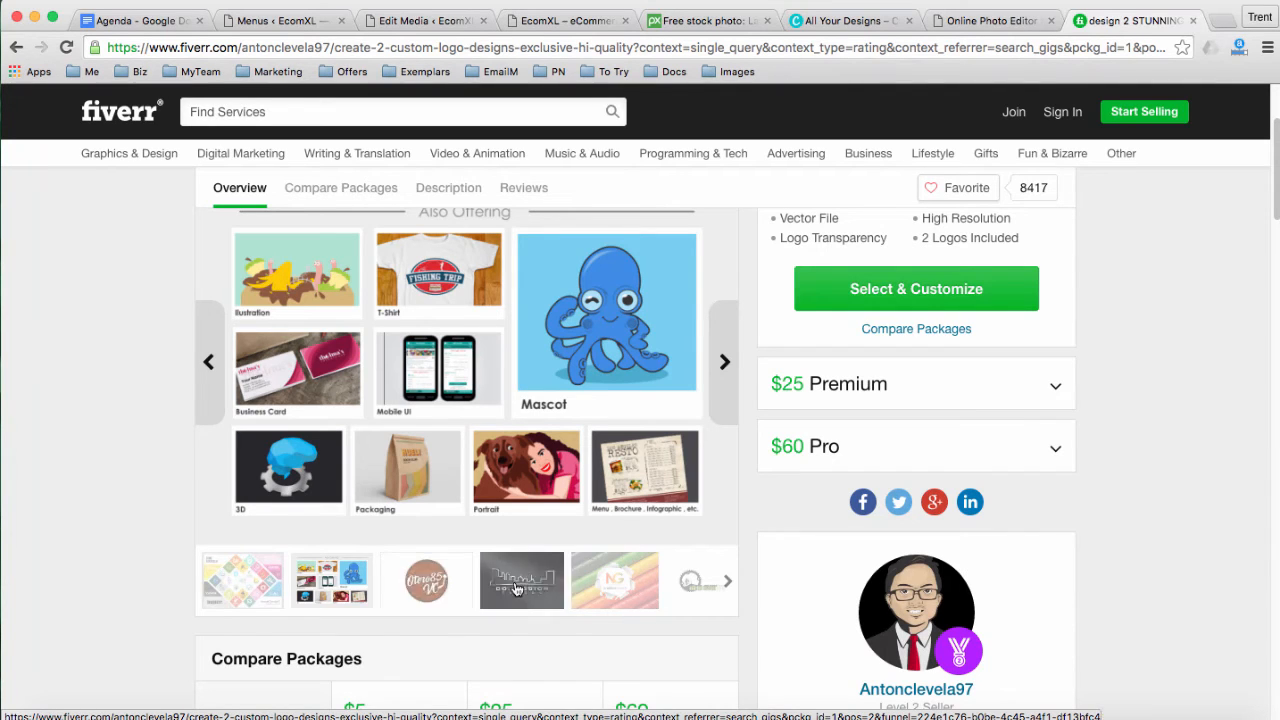
{"action": "left_click", "coordinate": [615, 583]}
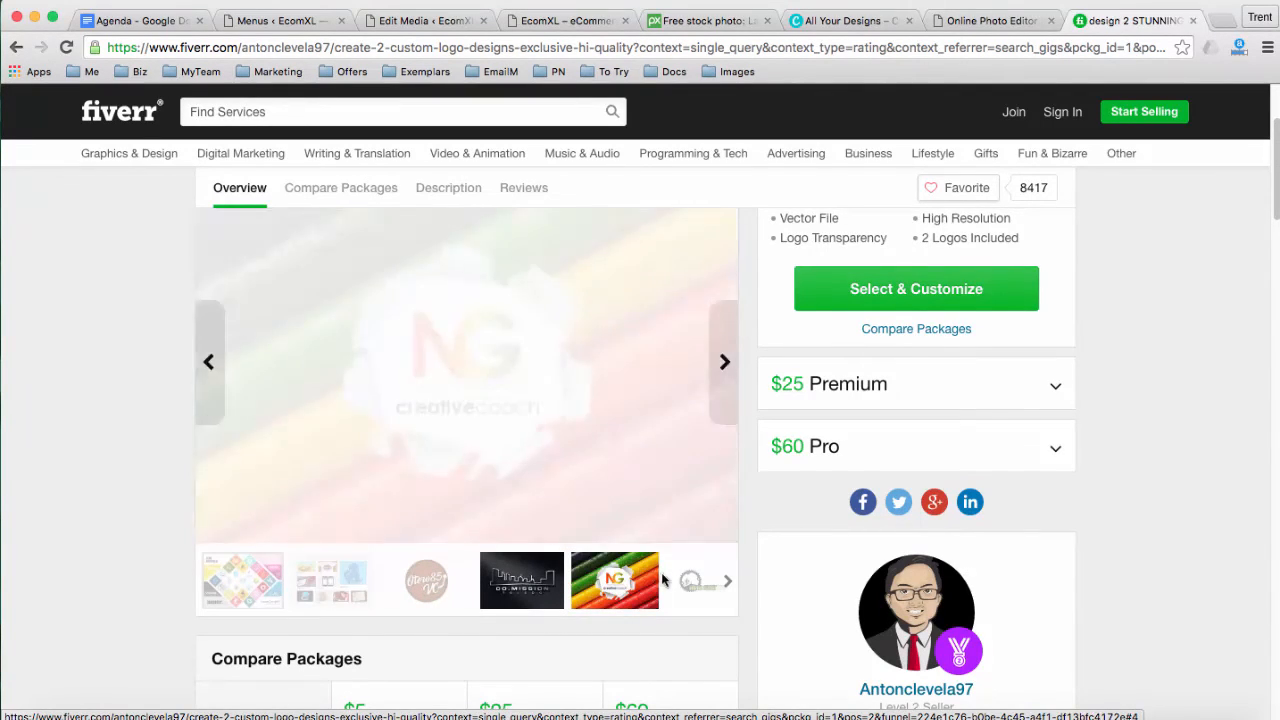
{"action": "left_click", "coordinate": [691, 583]}
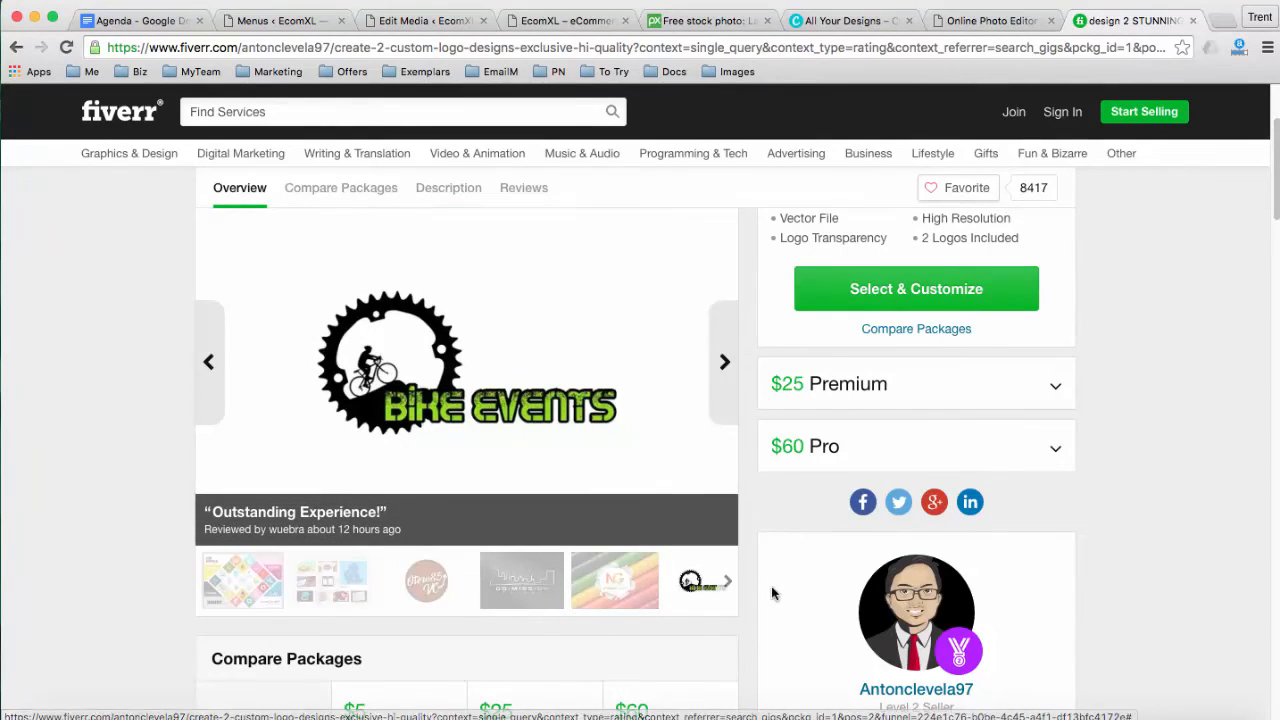
Read the Standard package description and scroll to the Compare Packages table
{"action": "scroll", "coordinate": [766, 580], "scroll_direction": "up", "scroll_amount": 3}
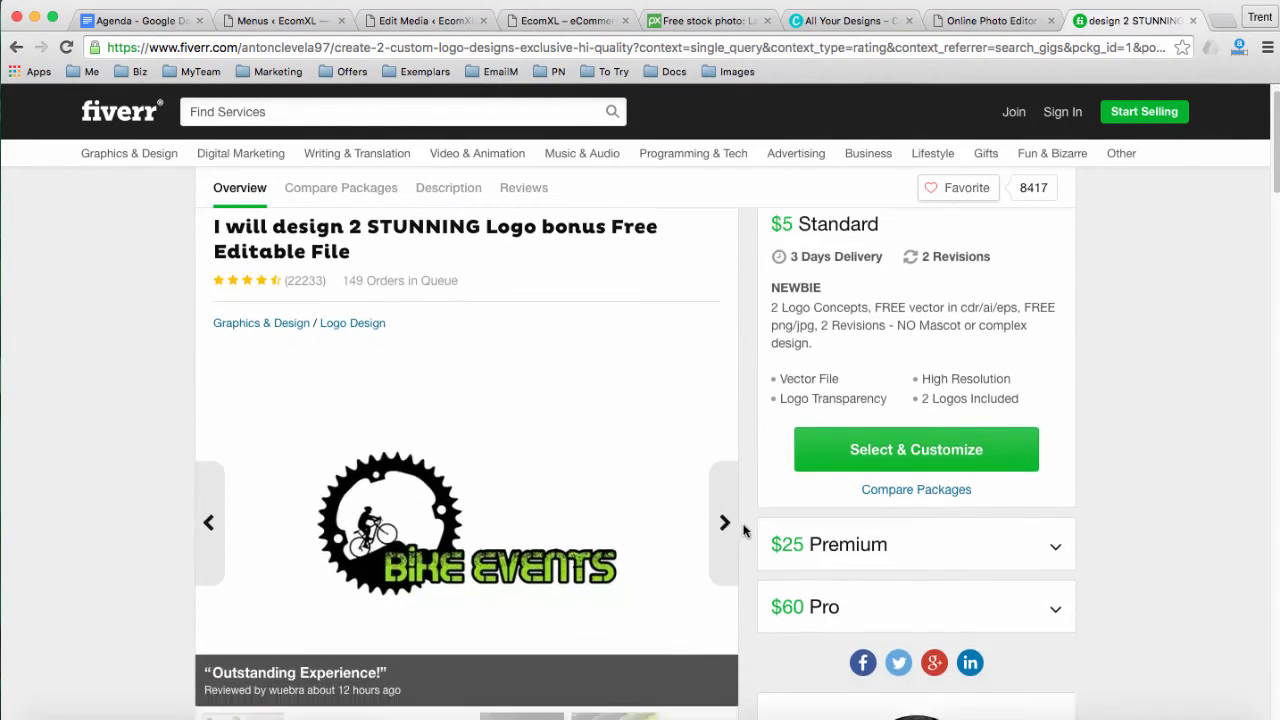
{"action": "scroll", "coordinate": [745, 532], "scroll_direction": "down", "scroll_amount": 2}
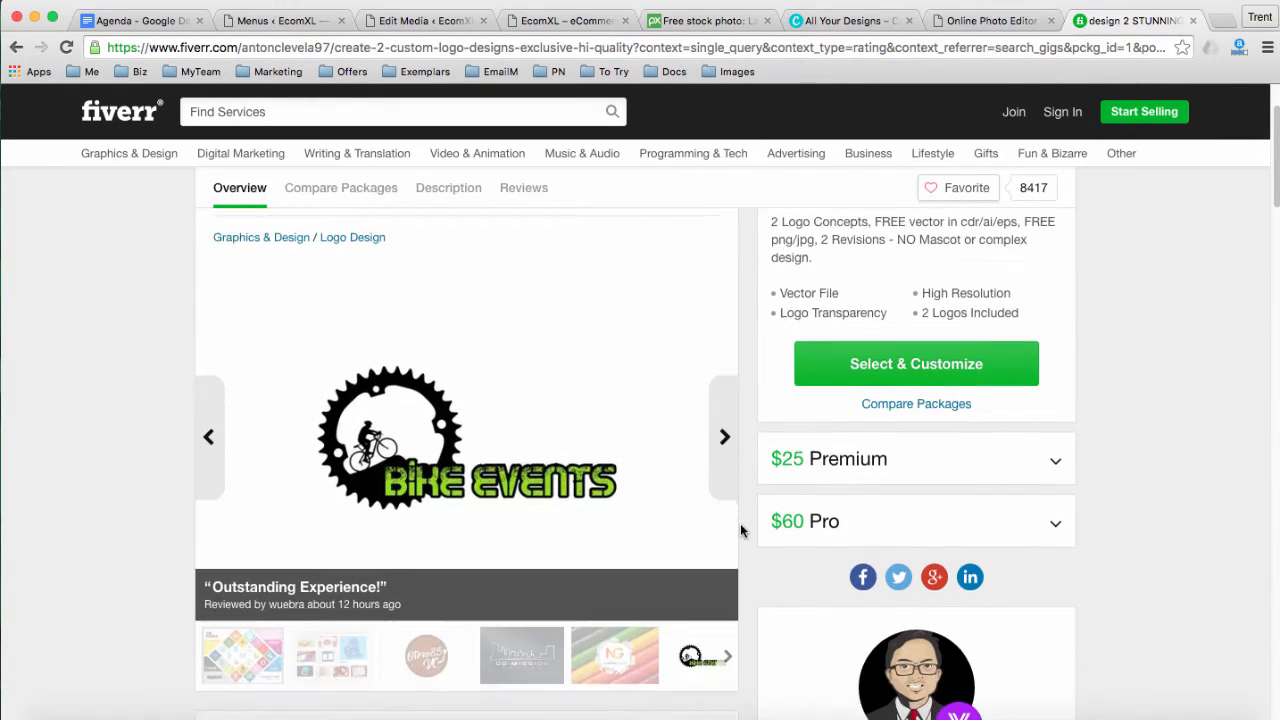
{"action": "scroll", "coordinate": [740, 530], "scroll_direction": "down", "scroll_amount": 2}
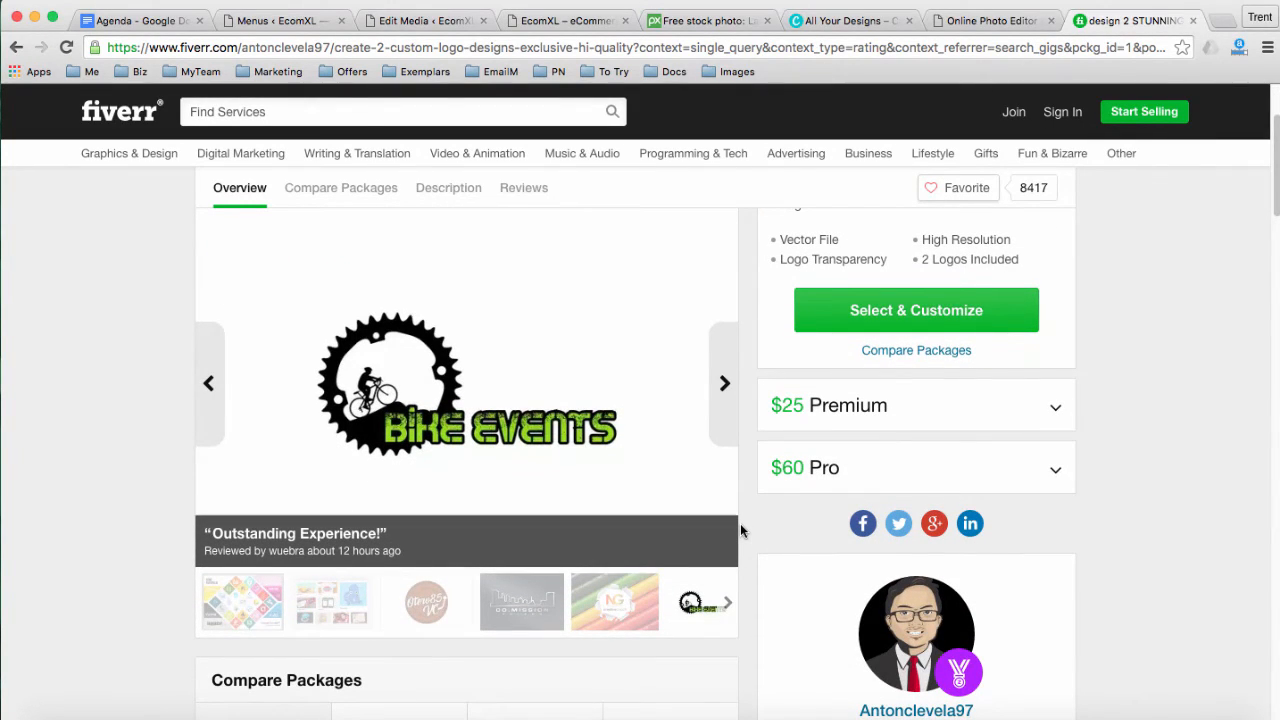
{"action": "scroll", "coordinate": [741, 530], "scroll_direction": "down", "scroll_amount": 3}
{"action": "scroll", "coordinate": [740, 530], "scroll_direction": "down", "scroll_amount": 4}
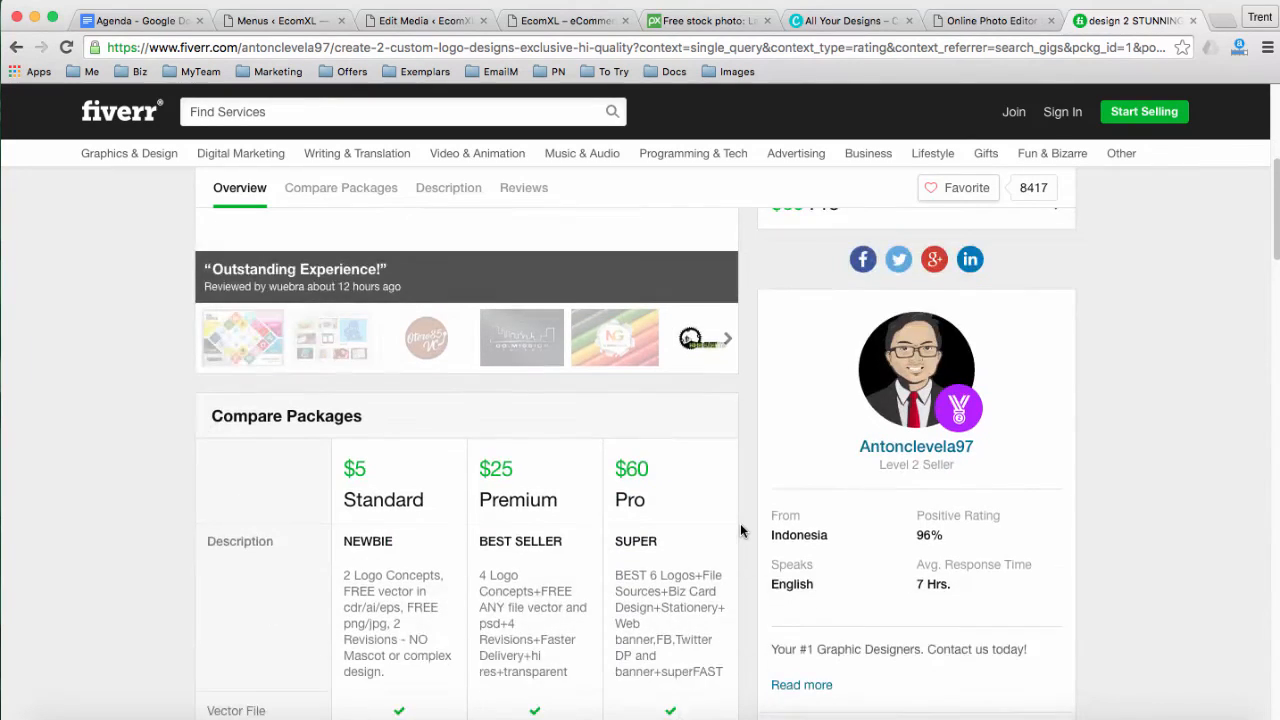
{"action": "left_click_drag", "start_coordinate": [346, 471], "coordinate": [387, 574]}
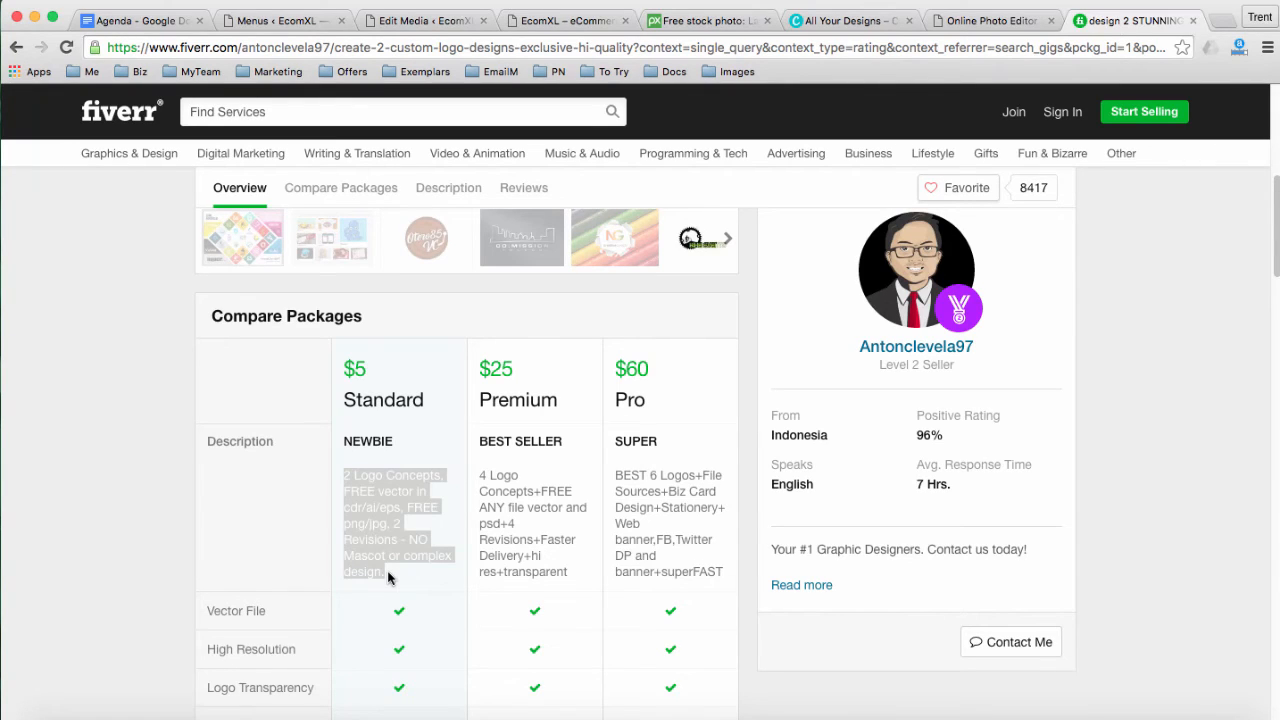
{"action": "left_click", "coordinate": [386, 518]}
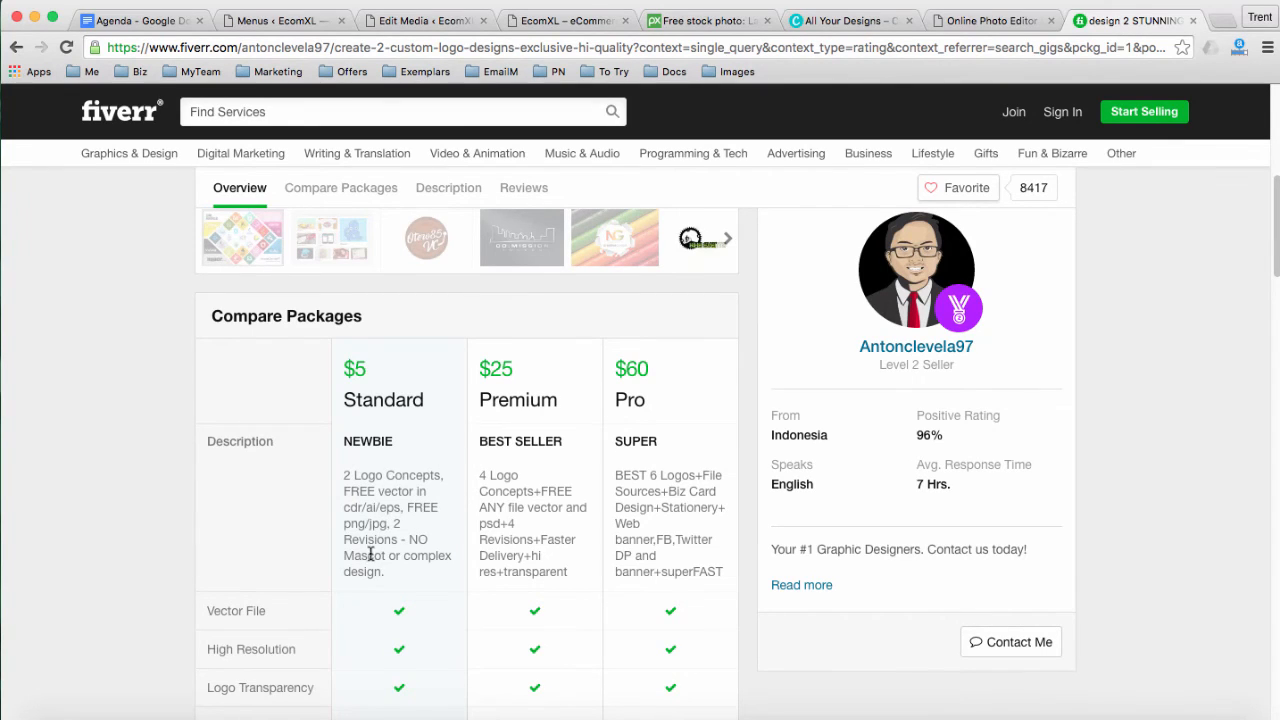
{"action": "scroll", "coordinate": [379, 552], "scroll_direction": "down", "scroll_amount": 2}
{"action": "scroll", "coordinate": [378, 549], "scroll_direction": "up", "scroll_amount": 5}
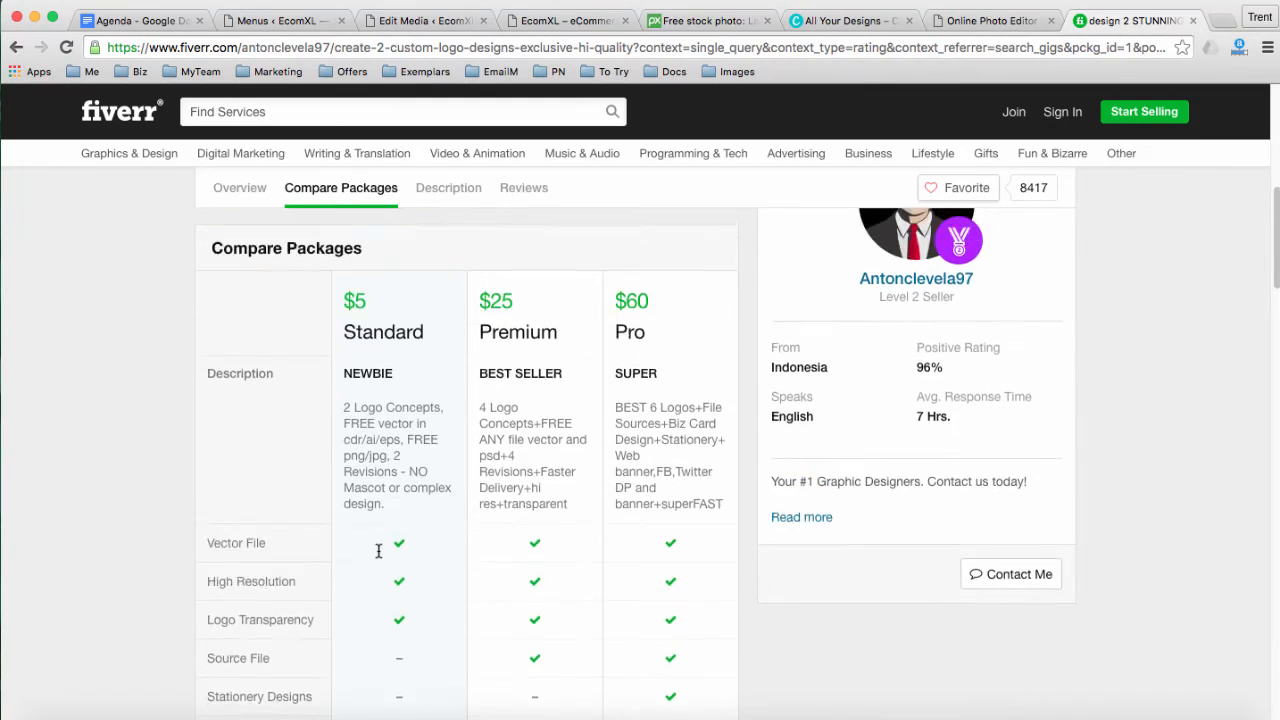
Open Avada Theme Options, review the Header > Sticky Header settings, then return to Pixlr
{"action": "left_click", "coordinate": [968, 22]}
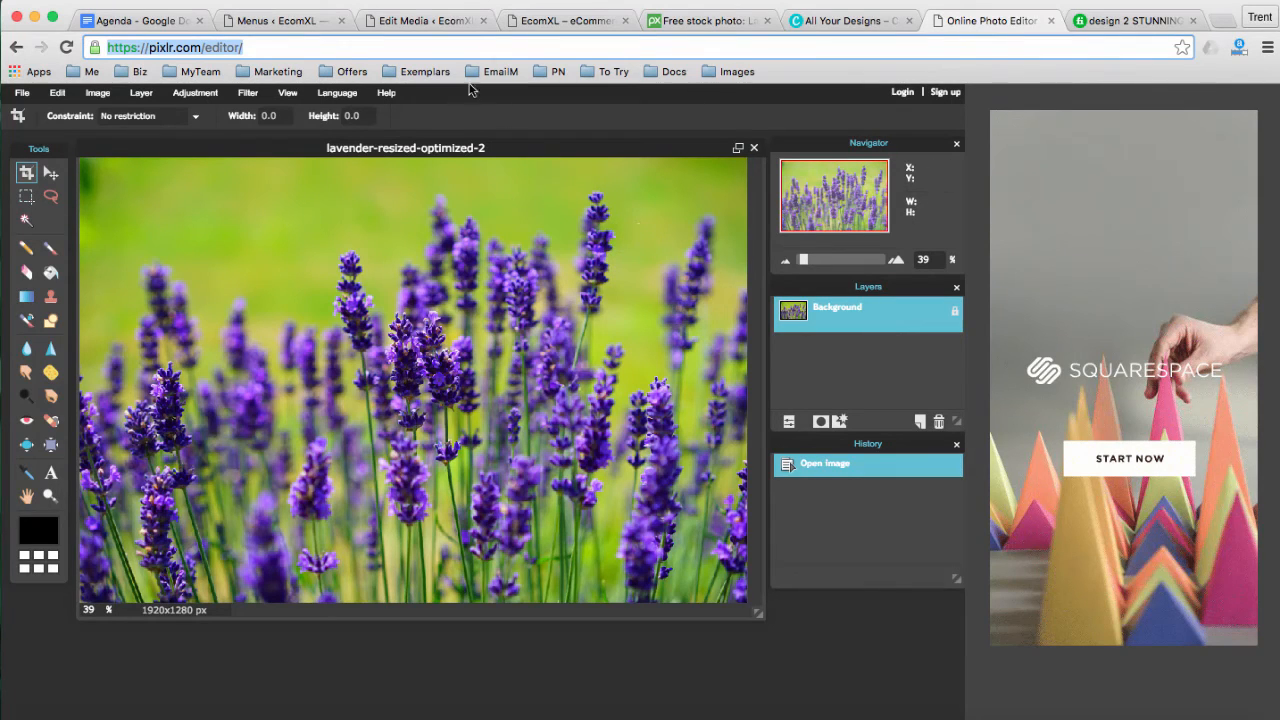
{"action": "left_click", "coordinate": [284, 22]}
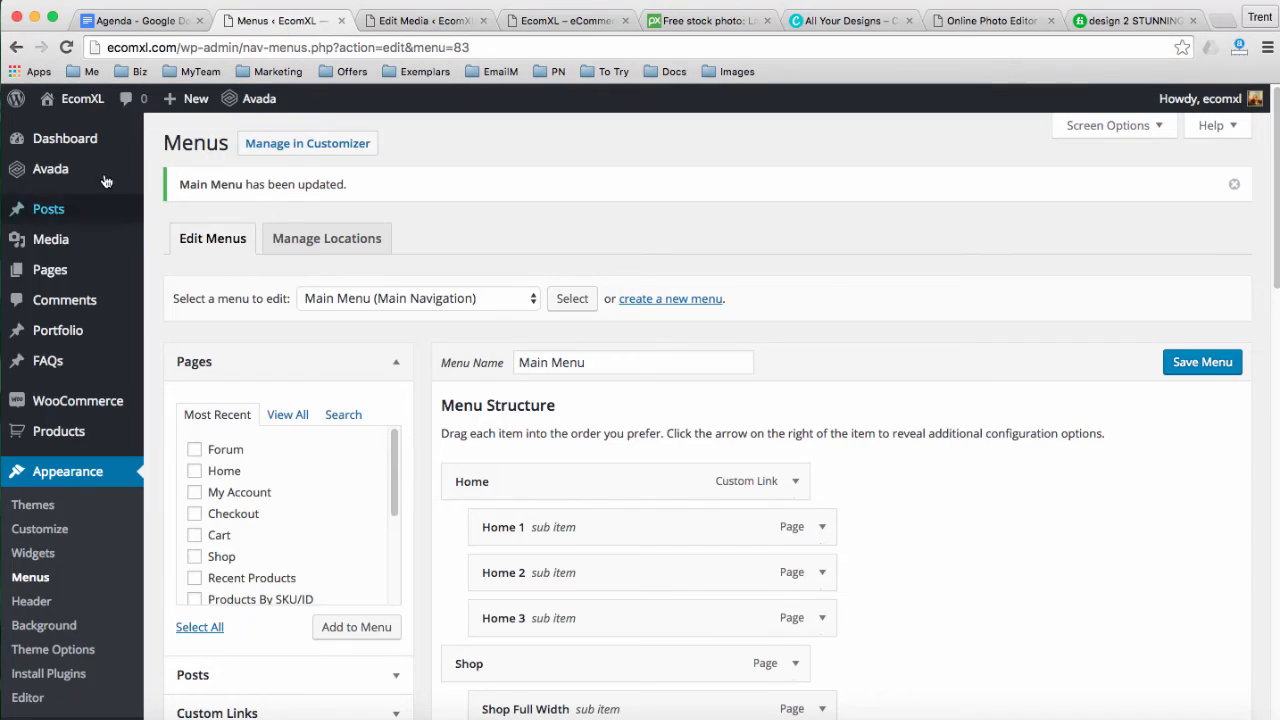
{"action": "mouse_move", "coordinate": [80, 172]}
{"action": "left_click", "coordinate": [197, 293]}
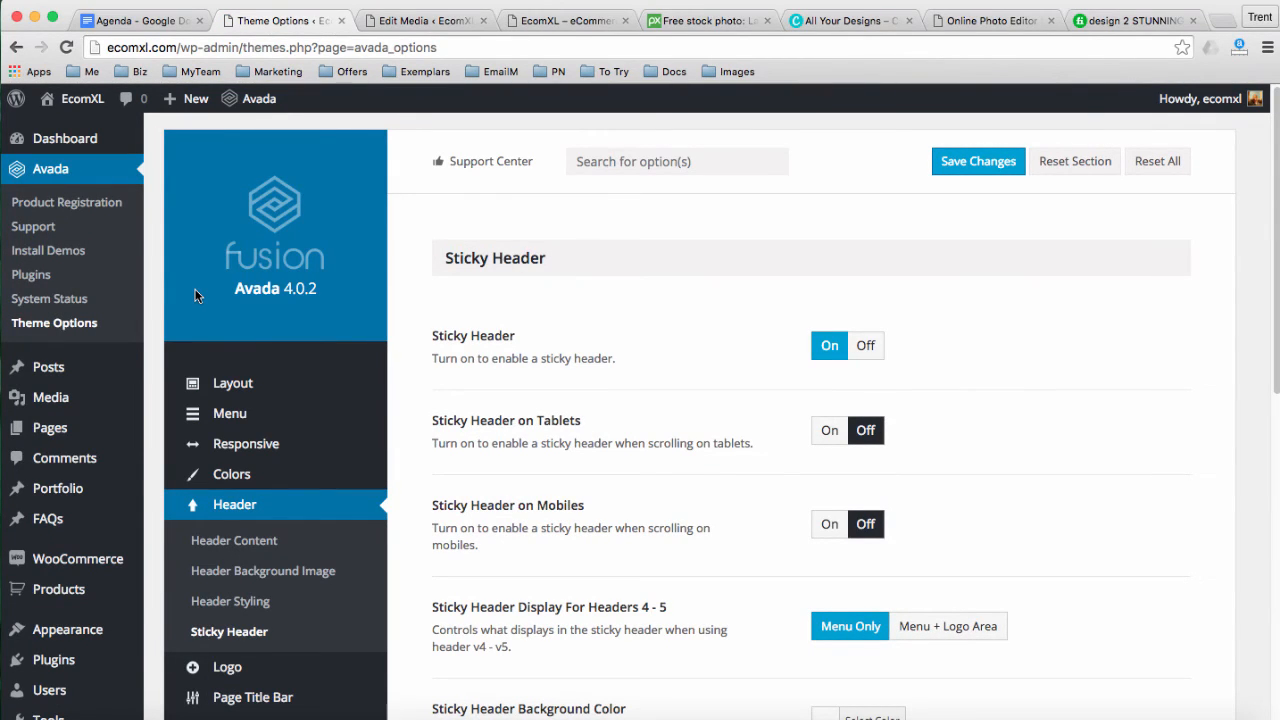
{"action": "scroll", "coordinate": [275, 430], "scroll_direction": "down", "scroll_amount": 1}
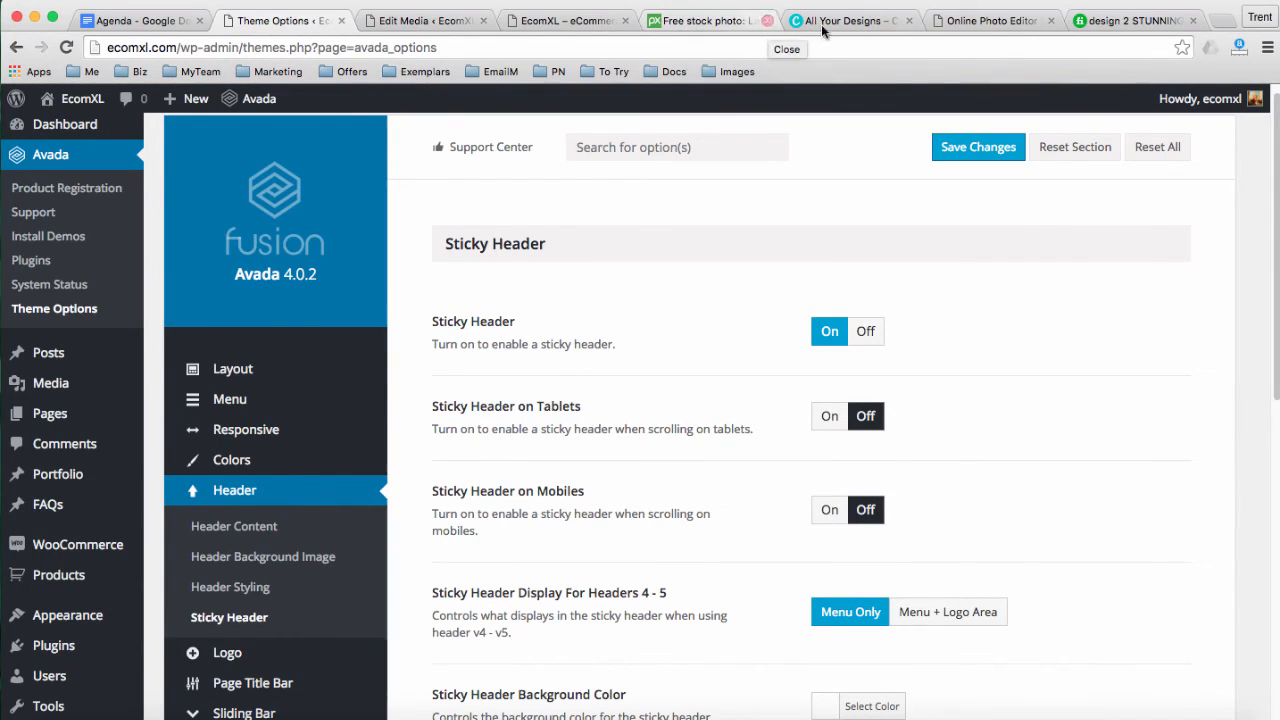
{"action": "left_click", "coordinate": [990, 20]}
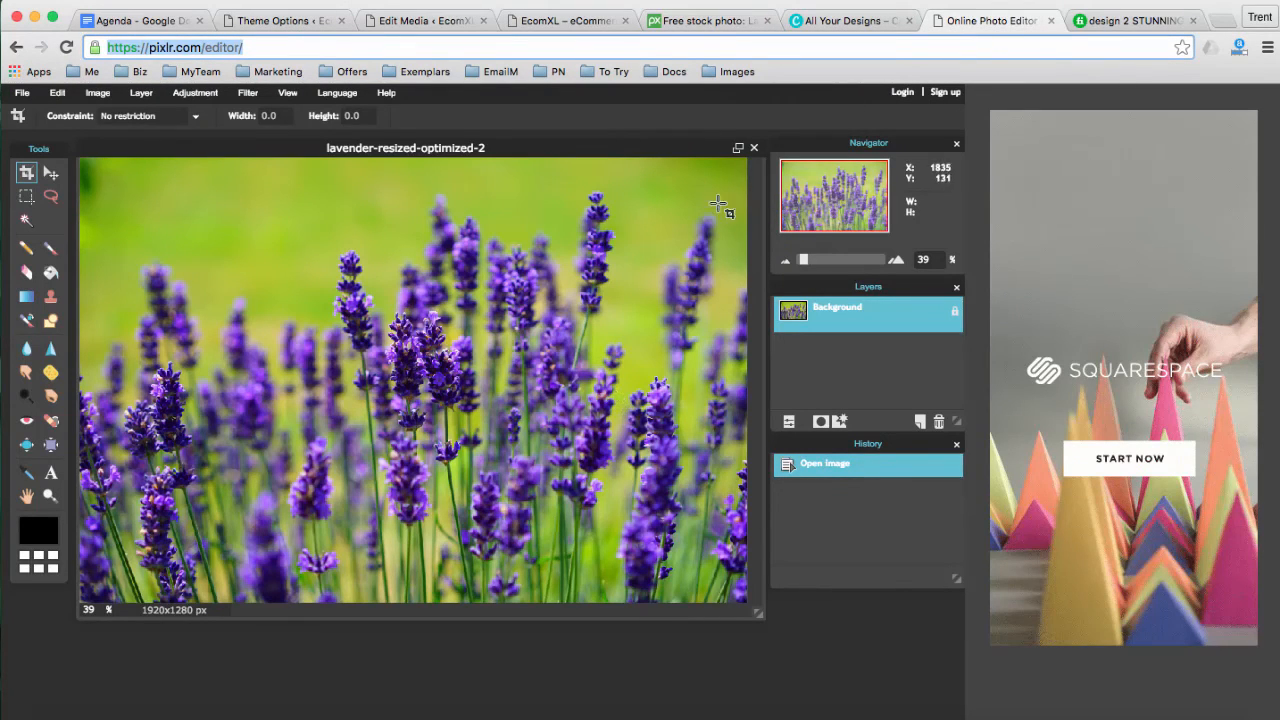
Close the lavender photo, create a 35×35 px image named favicon, and enlarge its window
{"action": "left_click", "coordinate": [754, 147]}
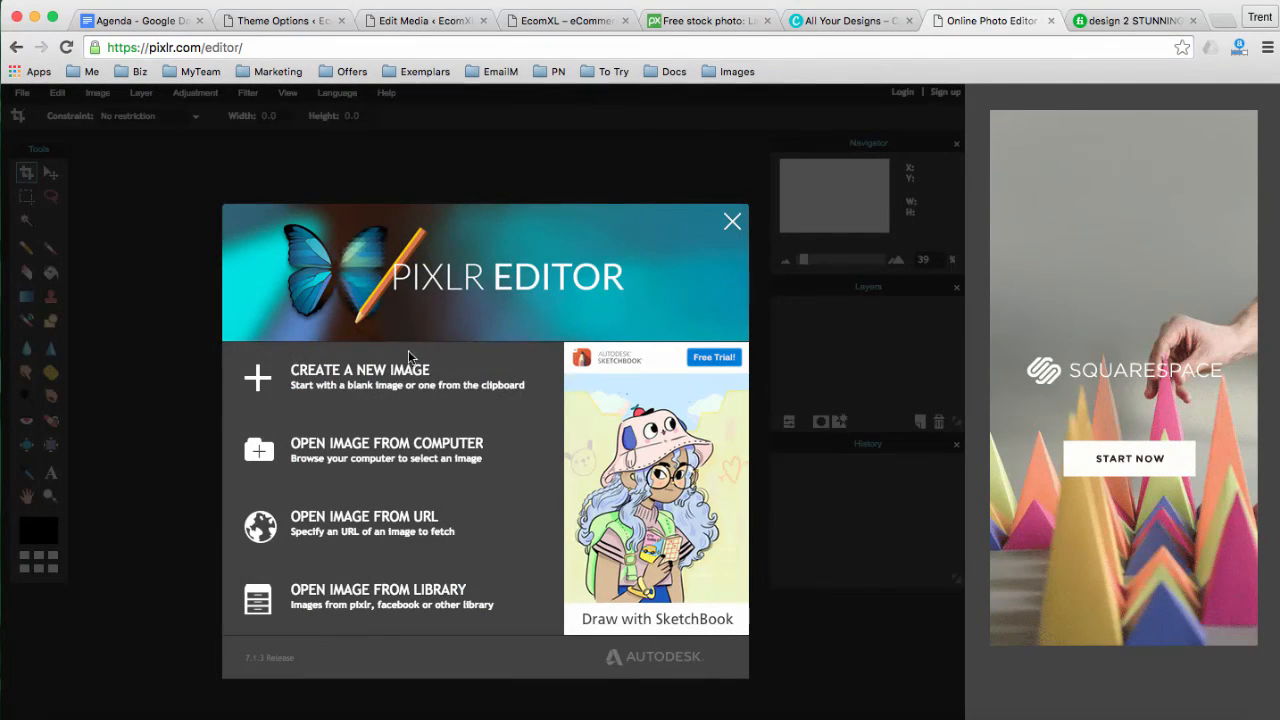
{"action": "left_click", "coordinate": [360, 377]}
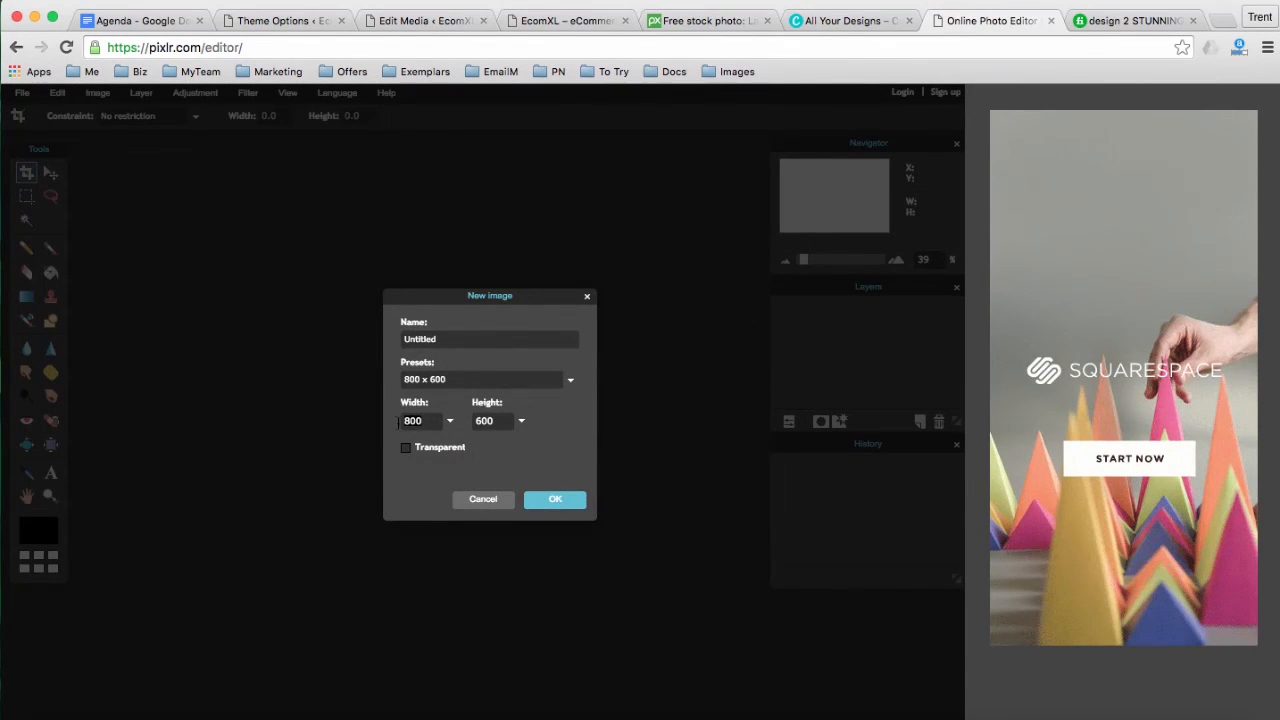
{"action": "type", "text": "35"}
{"action": "key", "text": "BackSpace"}
{"action": "key", "text": "BackSpace"}
{"action": "type", "text": "16"}
{"action": "type", "text": "35"}
{"action": "left_click_drag", "start_coordinate": [491, 421], "coordinate": [473, 423]}
{"action": "type", "text": "35"}
{"action": "left_click_drag", "start_coordinate": [444, 339], "coordinate": [404, 339]}
{"action": "type", "text": "favic"}
{"action": "left_click", "coordinate": [541, 503]}
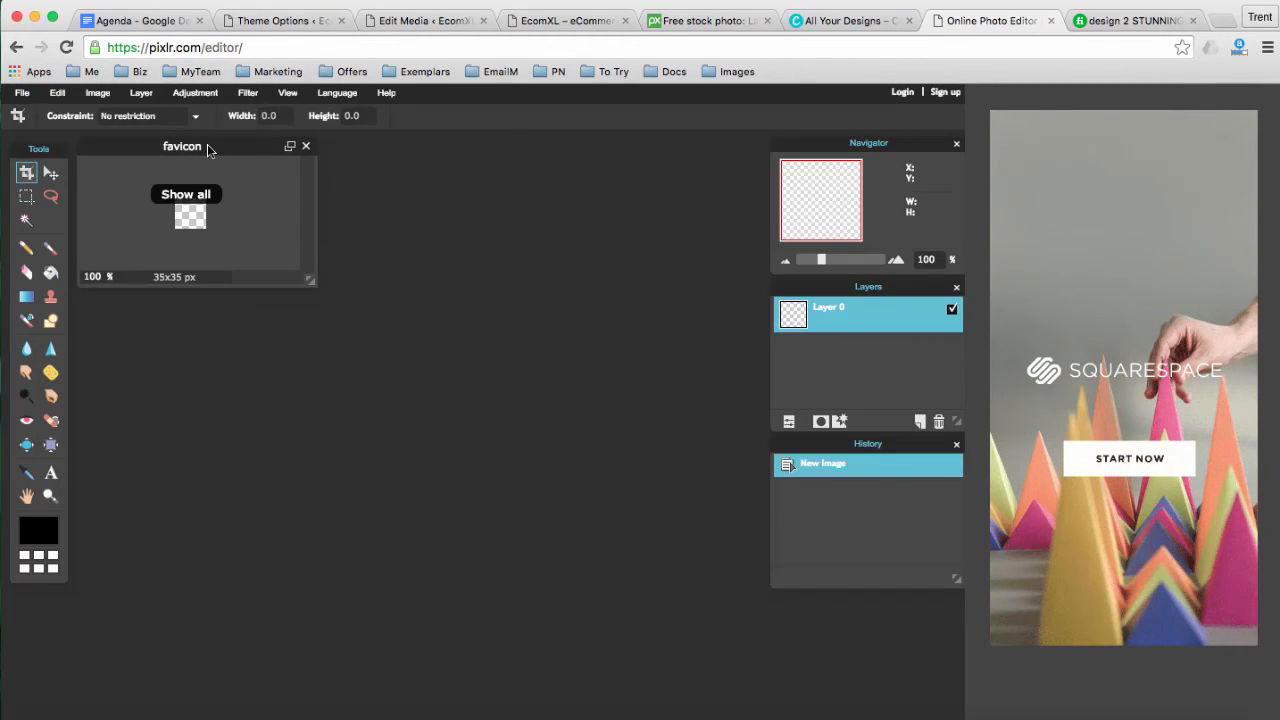
{"action": "left_click_drag", "start_coordinate": [210, 145], "coordinate": [256, 236]}
{"action": "left_click_drag", "start_coordinate": [356, 364], "coordinate": [634, 536]}
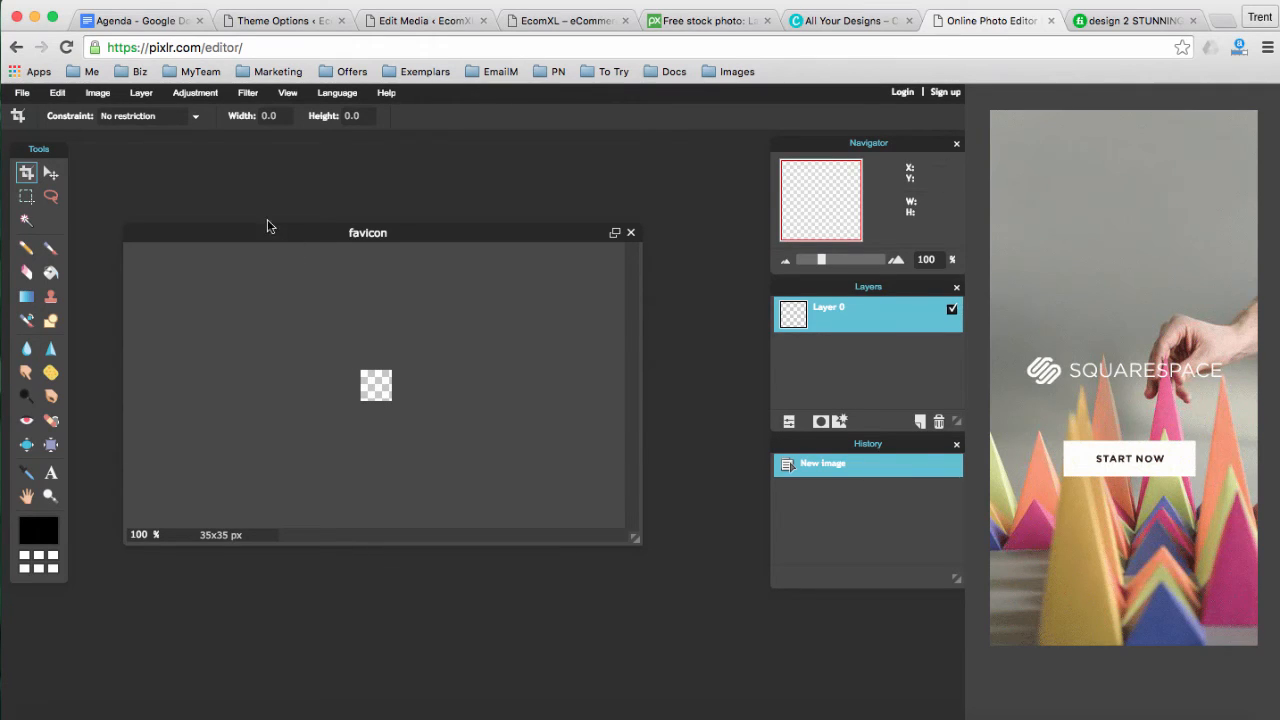
Open logo-WA-125x125.png from the Watchman Advisors Logos folder
{"action": "left_click", "coordinate": [24, 97]}
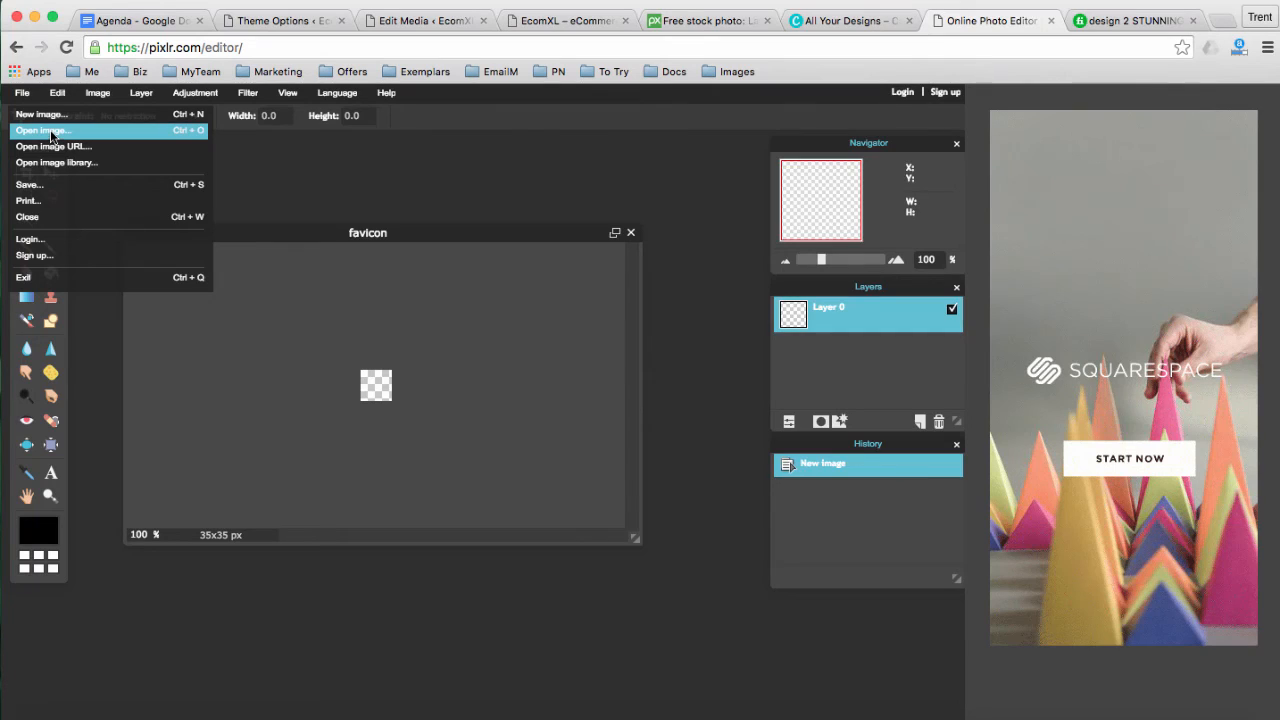
{"action": "left_click", "coordinate": [52, 132]}
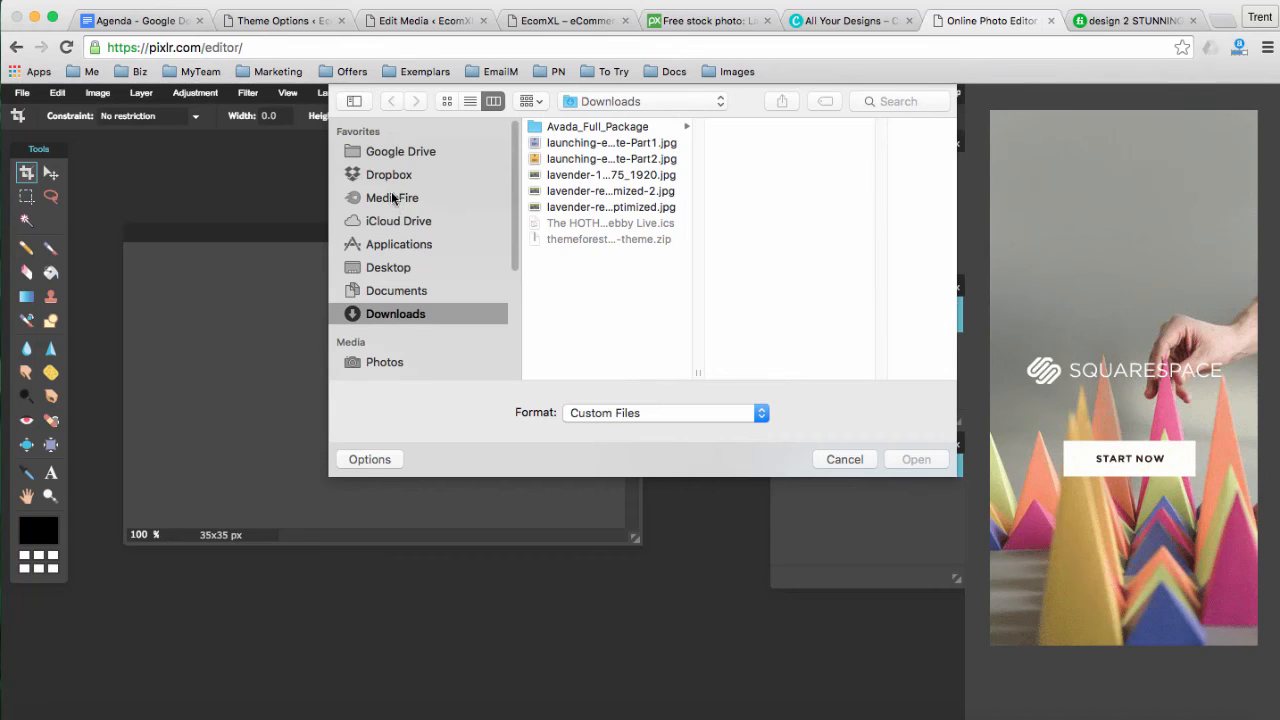
{"action": "left_click", "coordinate": [392, 198]}
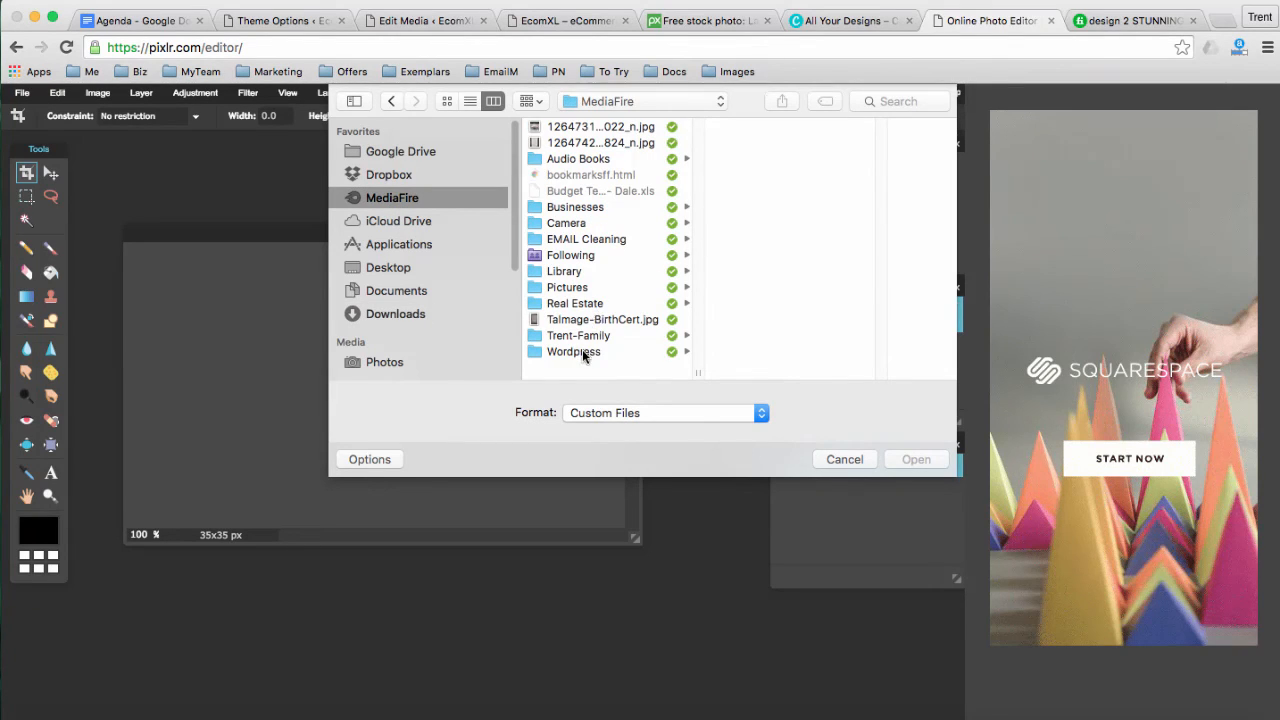
{"action": "left_click", "coordinate": [585, 352]}
{"action": "left_click", "coordinate": [582, 207]}
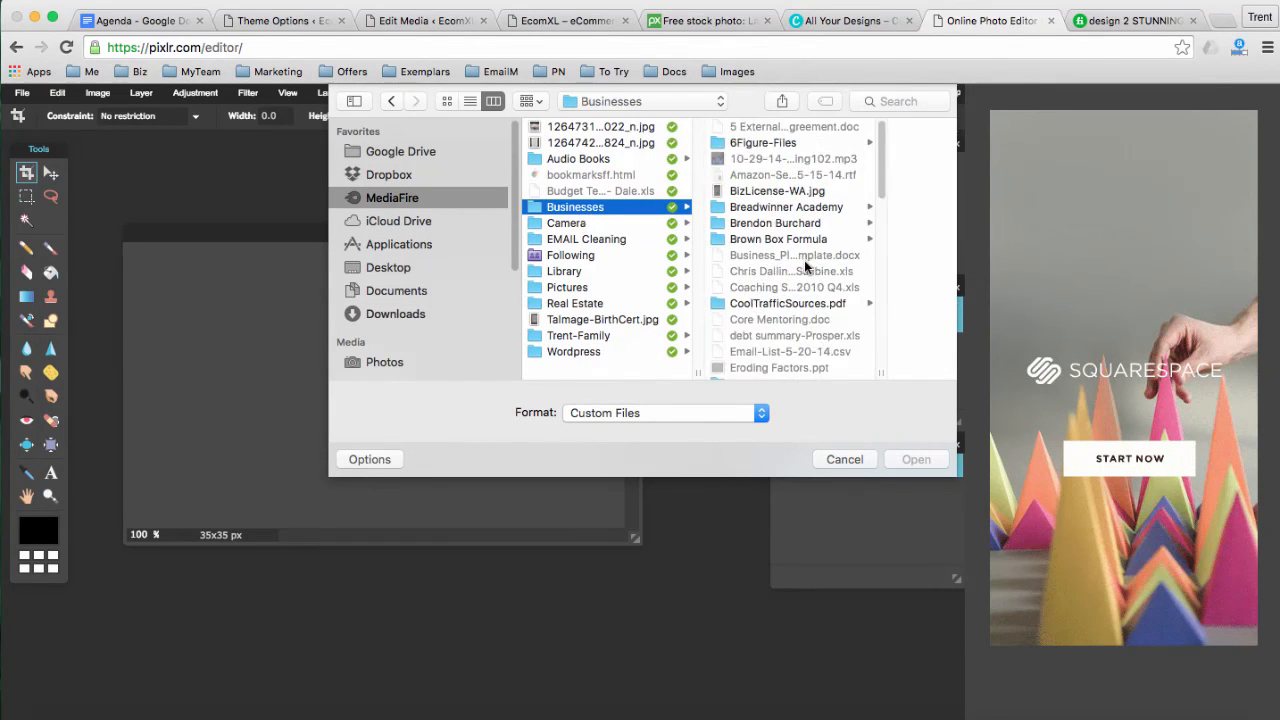
{"action": "scroll", "coordinate": [805, 266], "scroll_direction": "down", "scroll_amount": 5}
{"action": "left_click", "coordinate": [765, 343]}
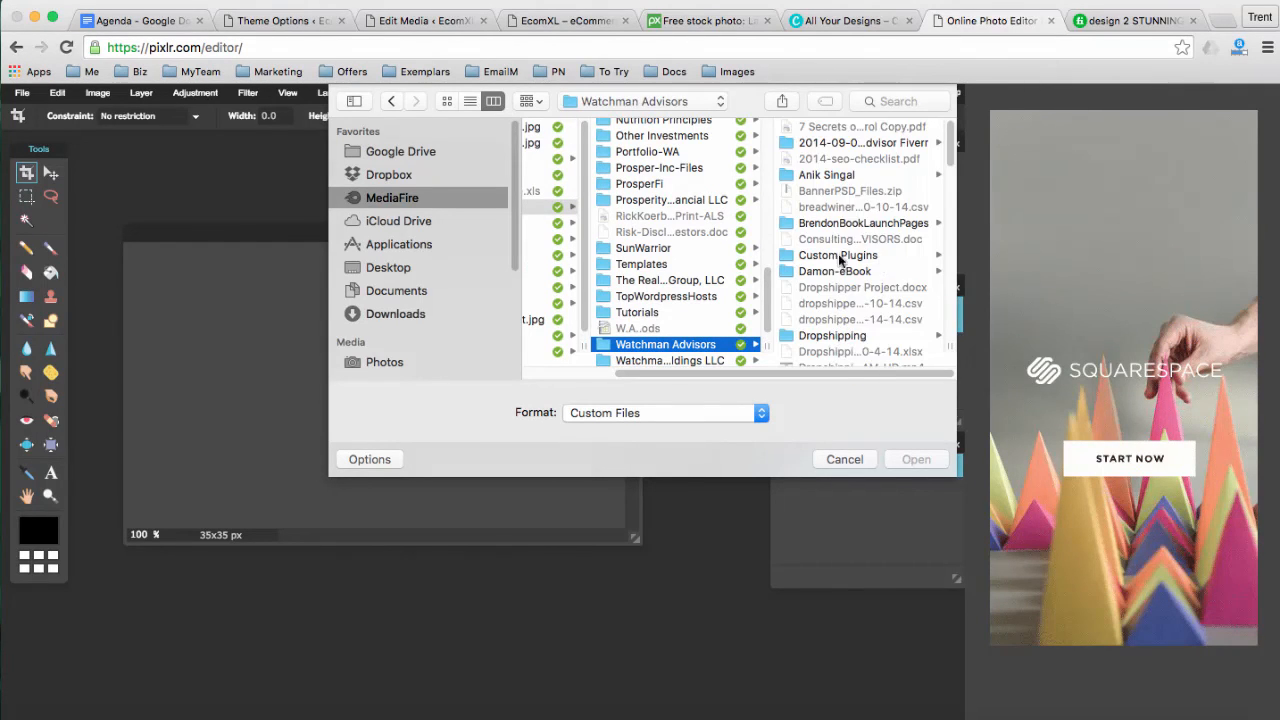
{"action": "scroll", "coordinate": [839, 259], "scroll_direction": "down", "scroll_amount": 10}
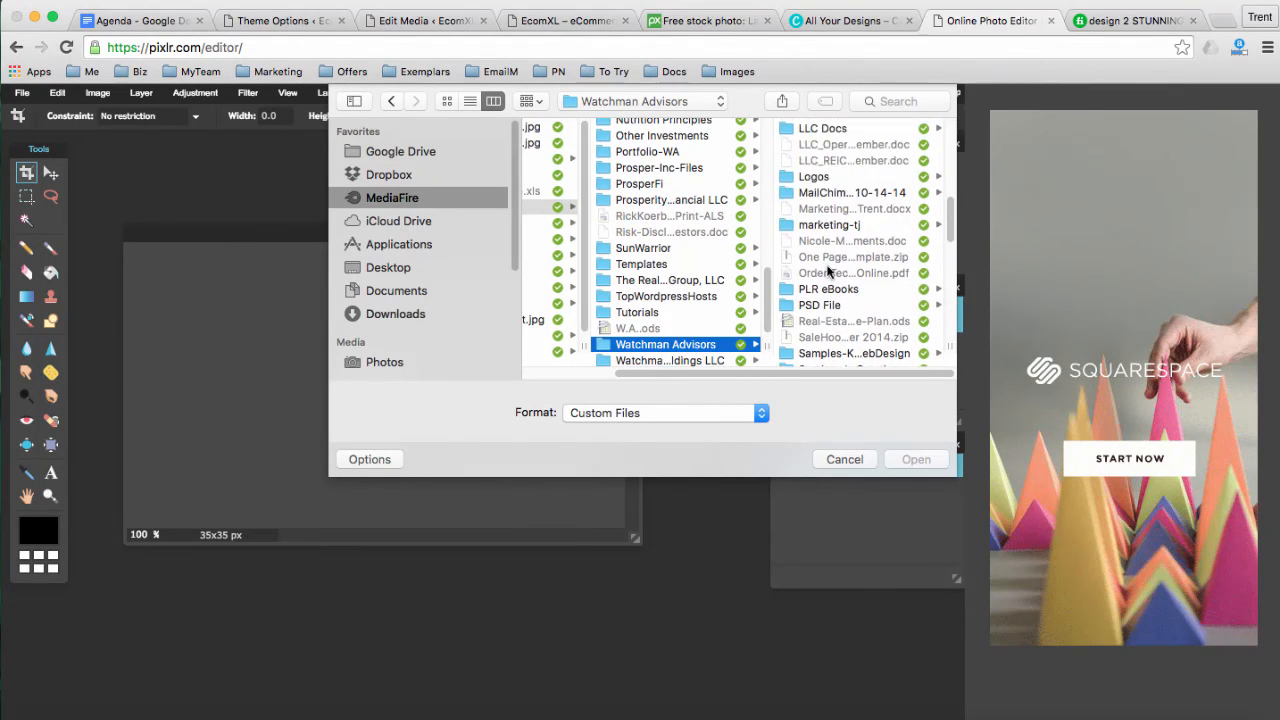
{"action": "left_click", "coordinate": [815, 178]}
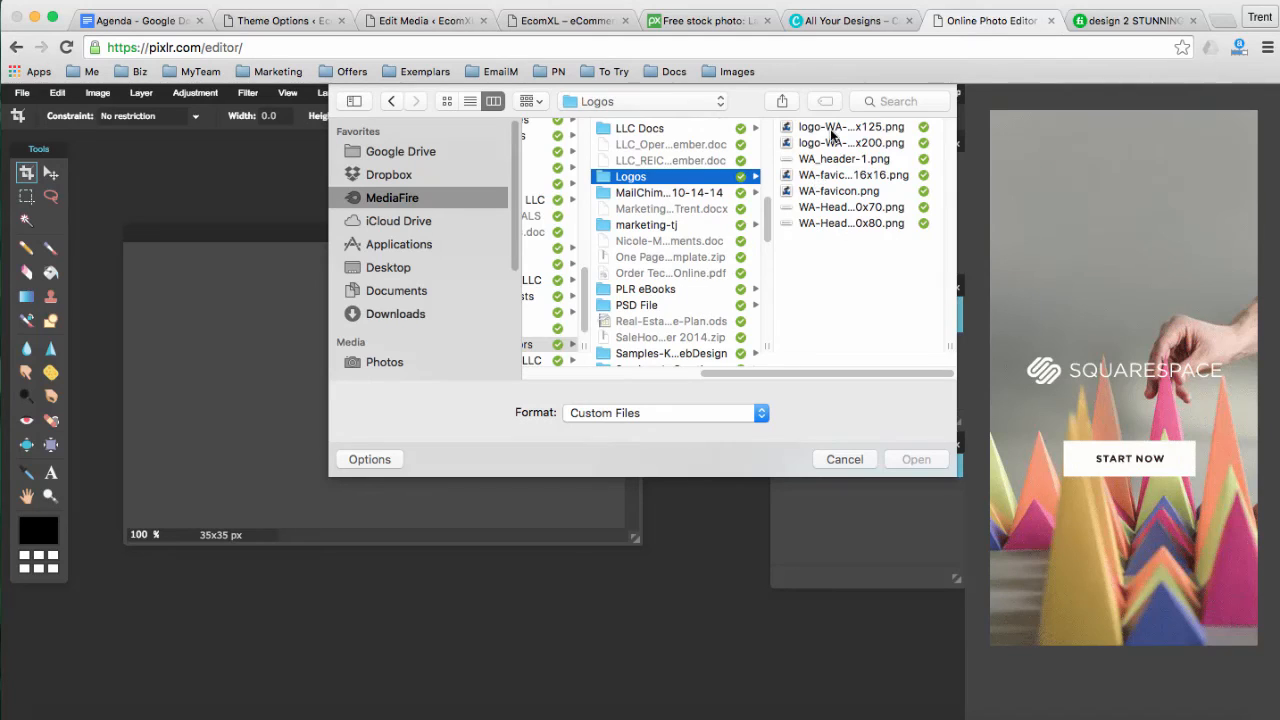
{"action": "left_click", "coordinate": [831, 134]}
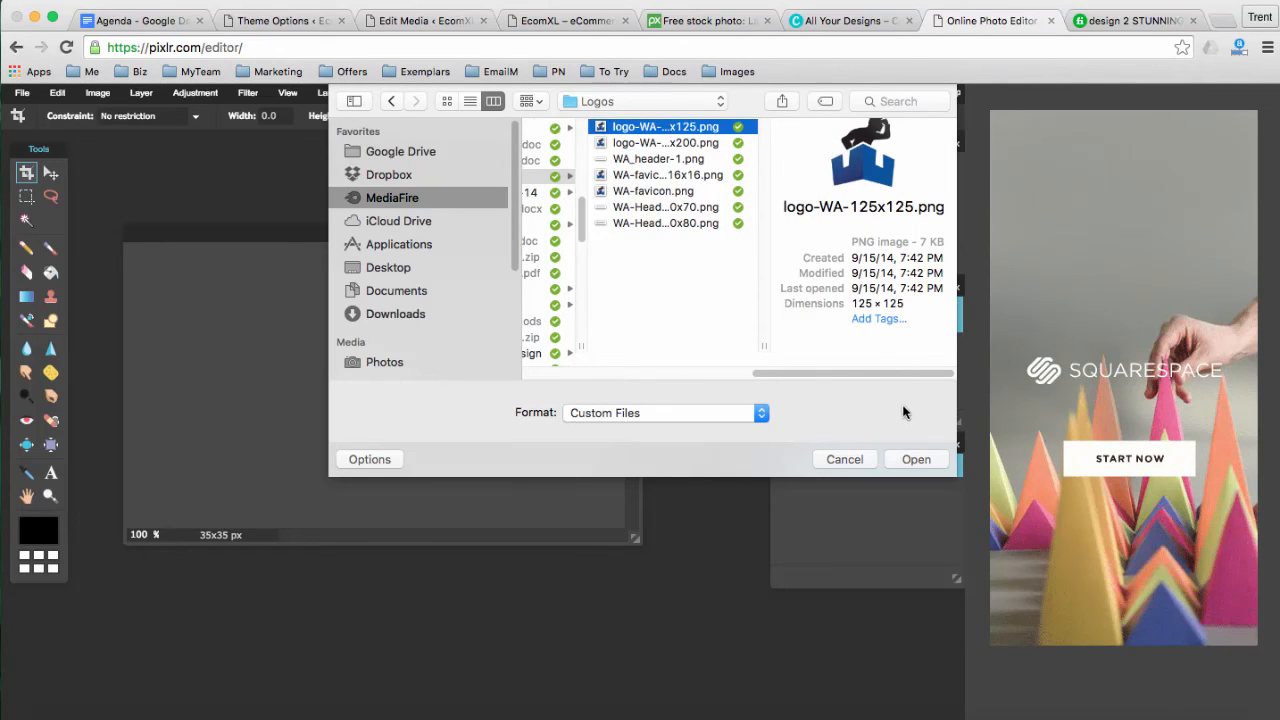
{"action": "left_click", "coordinate": [910, 464]}
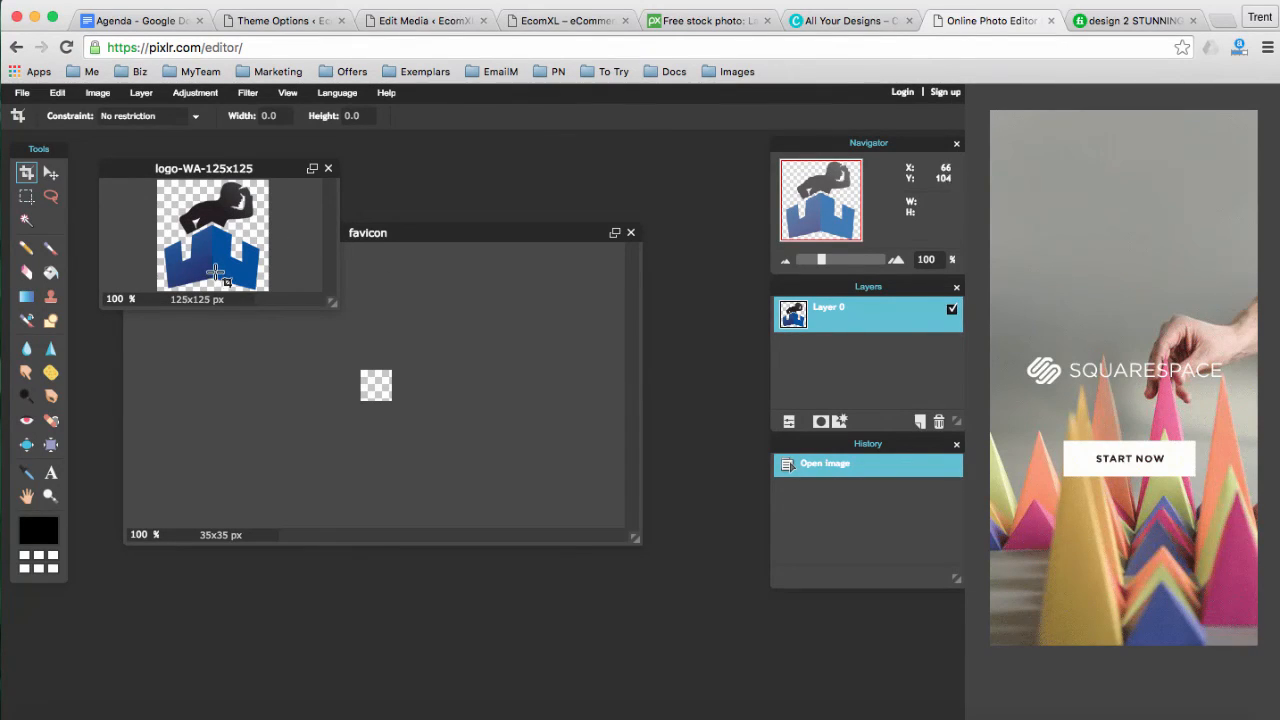
Resize the logo to 34 px wide and copy its layer onto the favicon canvas
{"action": "left_click", "coordinate": [97, 93]}
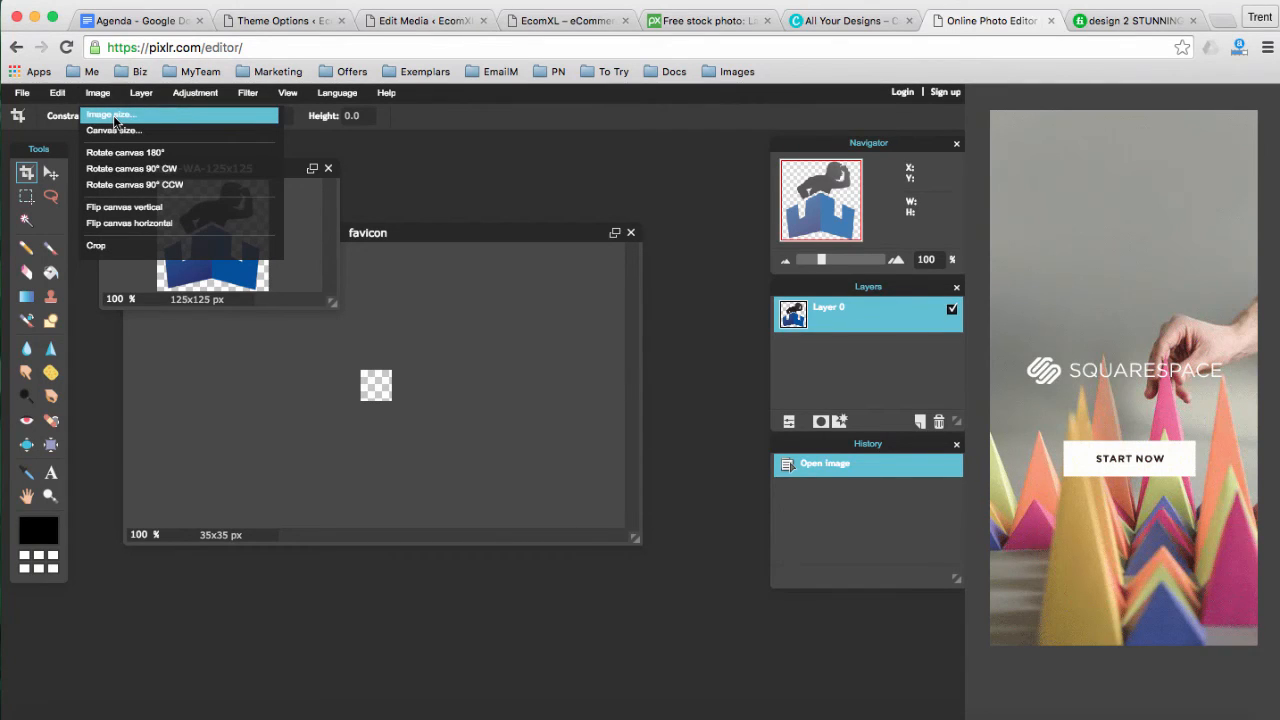
{"action": "left_click", "coordinate": [112, 115]}
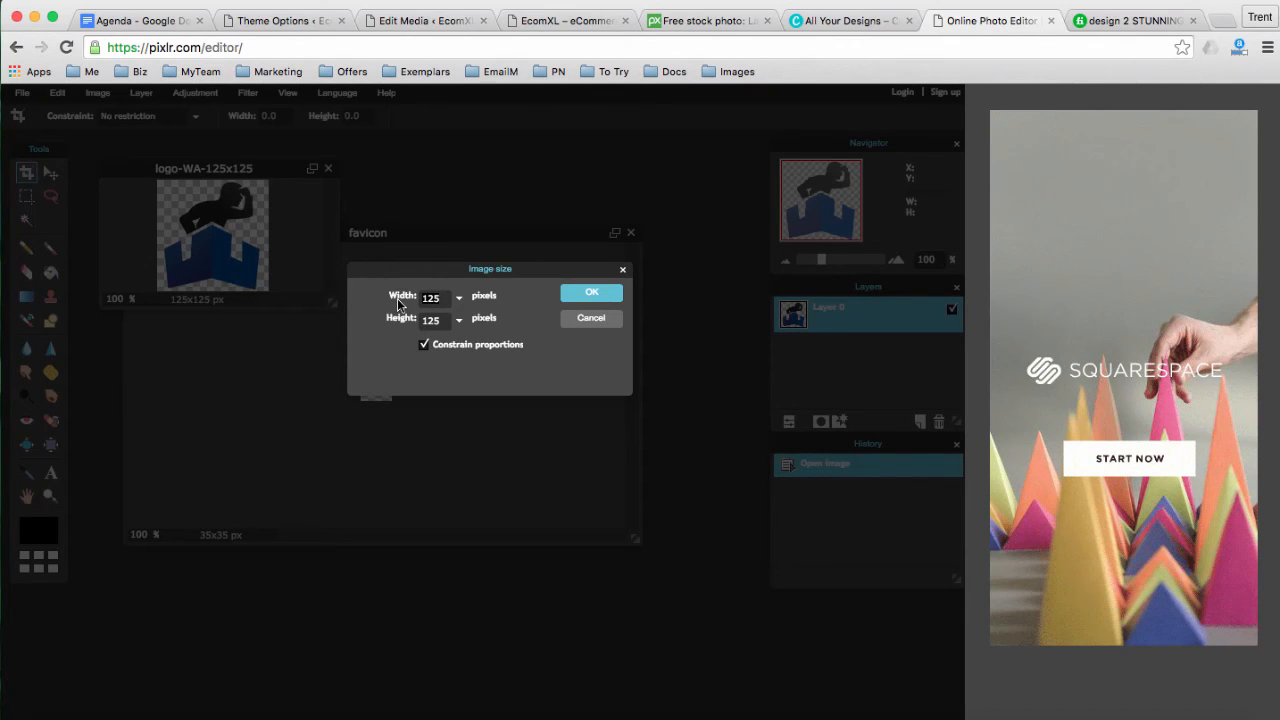
{"action": "type", "text": "34"}
{"action": "left_click", "coordinate": [586, 294]}
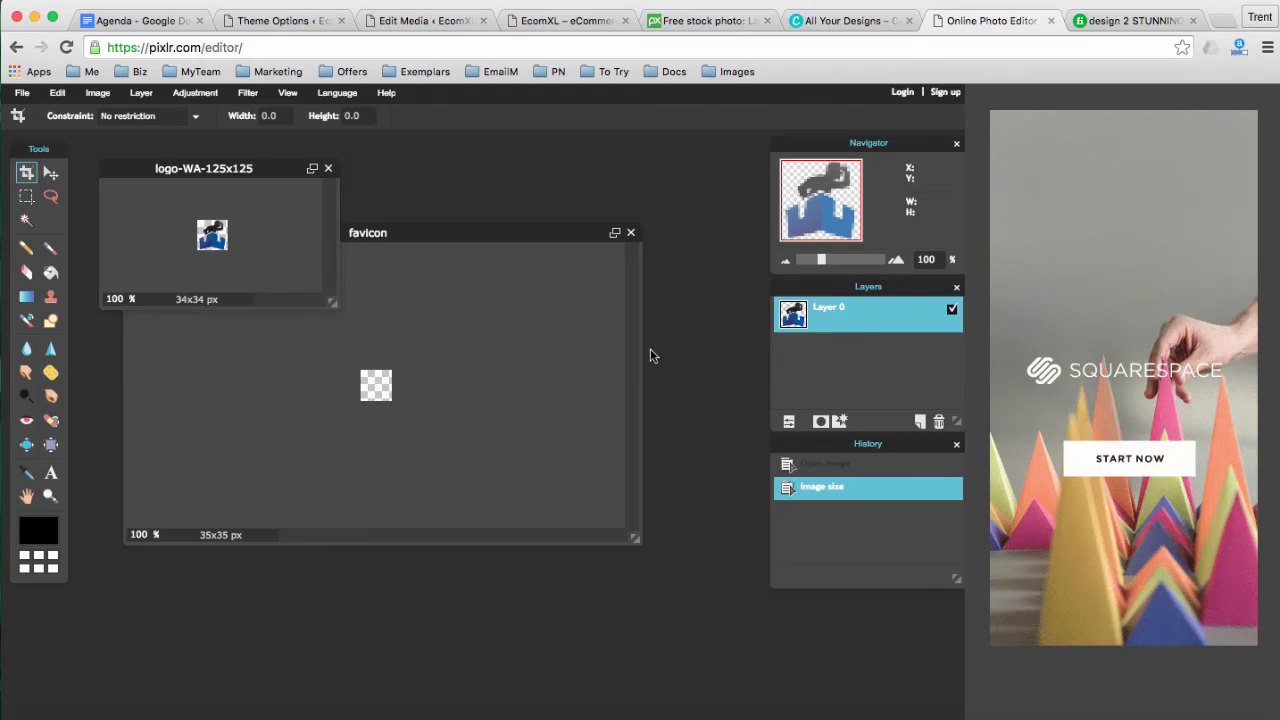
{"action": "left_click_drag", "start_coordinate": [832, 316], "coordinate": [377, 389]}
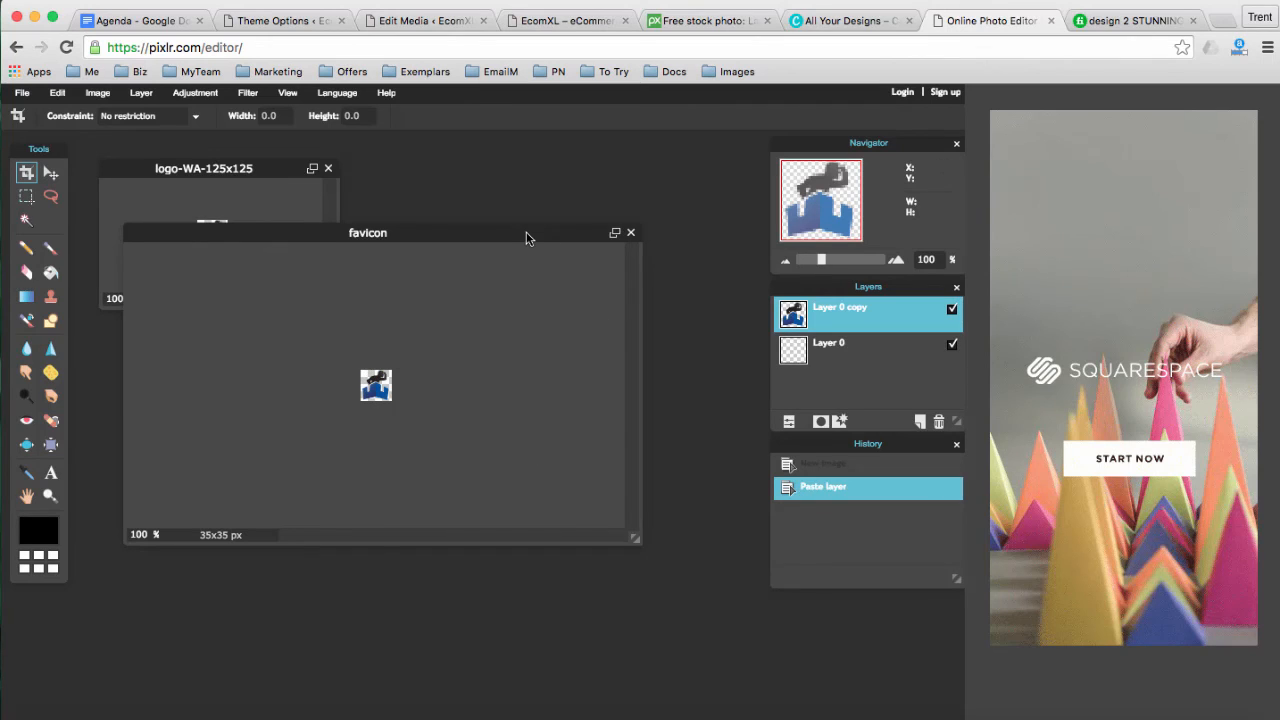
{"action": "left_click_drag", "start_coordinate": [529, 238], "coordinate": [559, 236]}
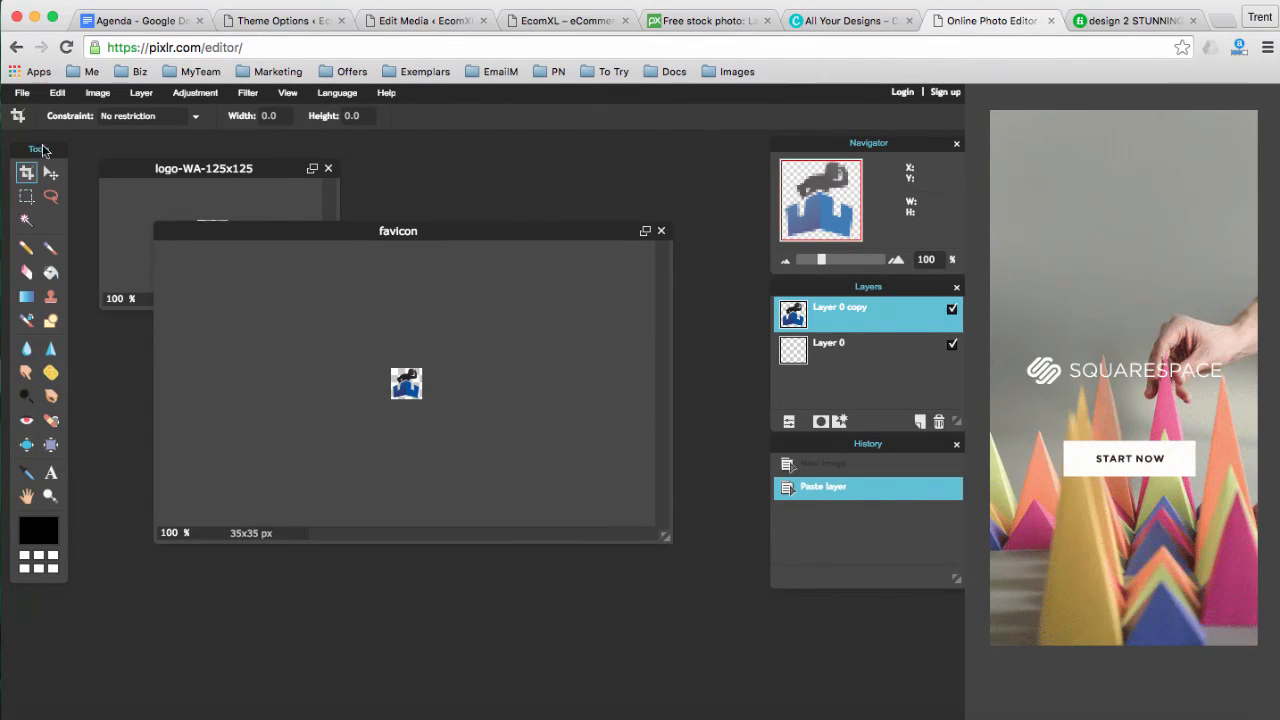
Save the favicon as a transparent PNG in the Downloads folder
{"action": "left_click", "coordinate": [21, 92]}
{"action": "left_click", "coordinate": [35, 187]}
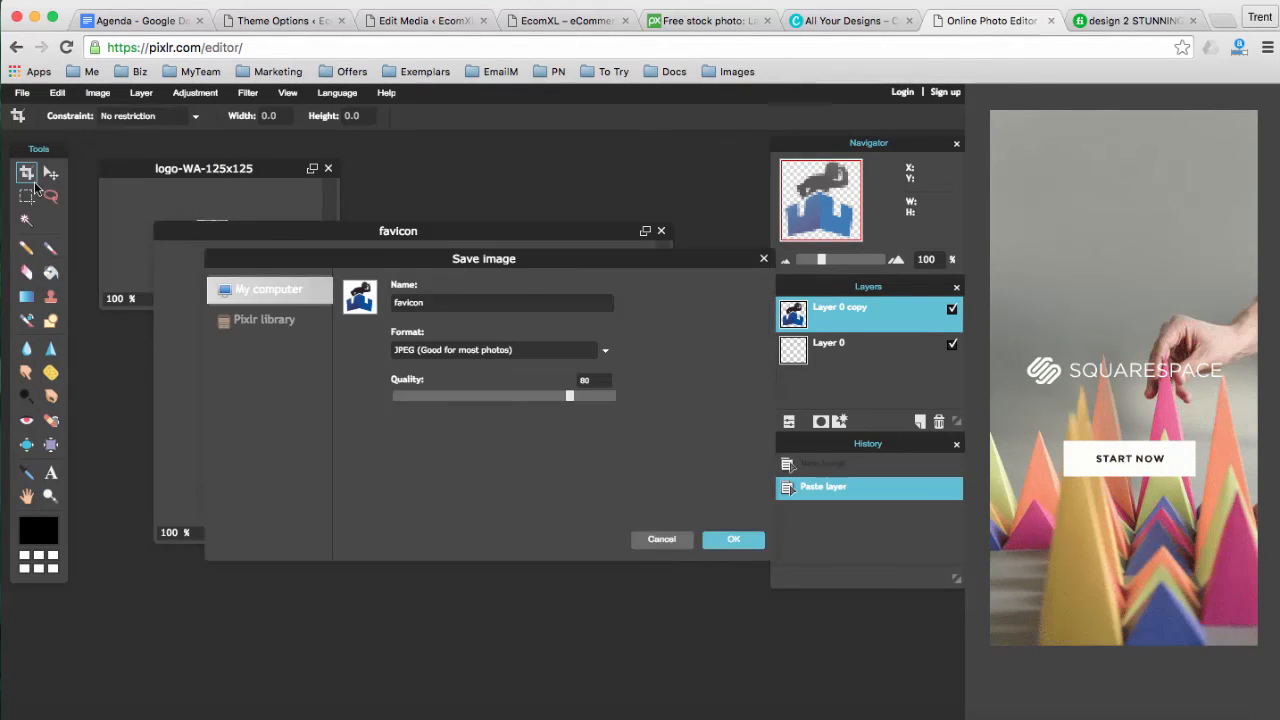
{"action": "left_click", "coordinate": [437, 352]}
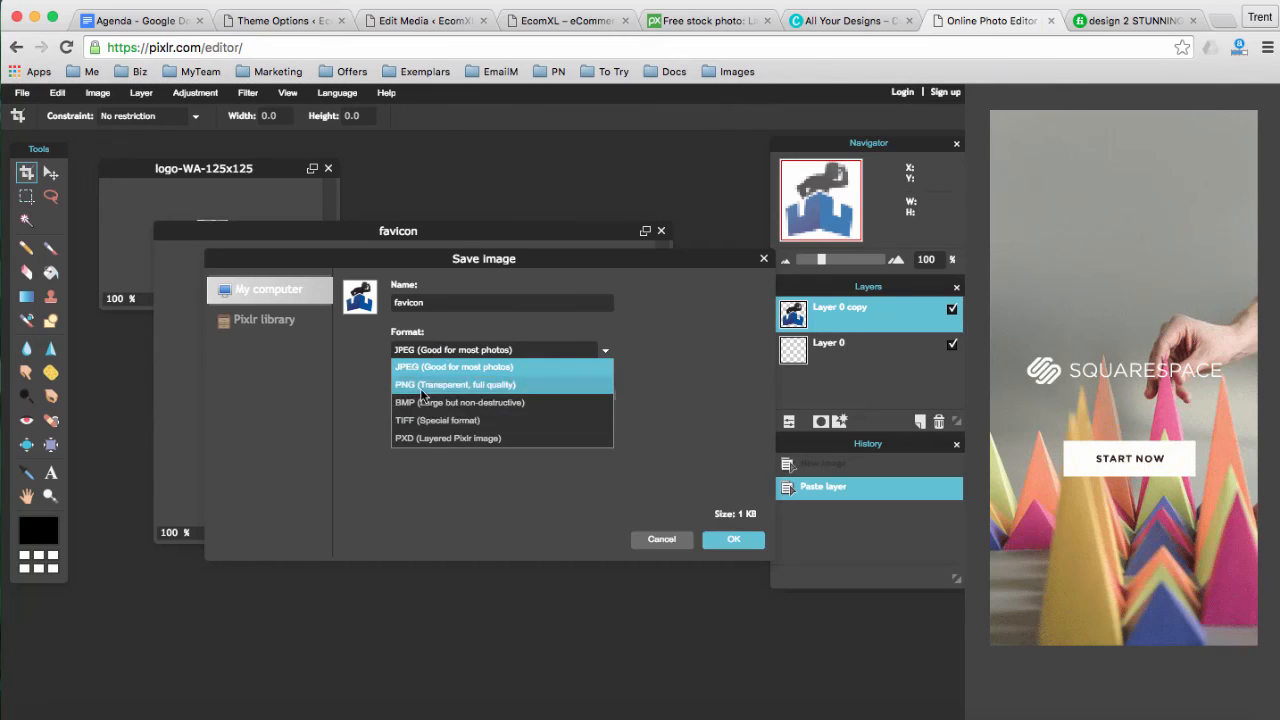
{"action": "left_click", "coordinate": [424, 385]}
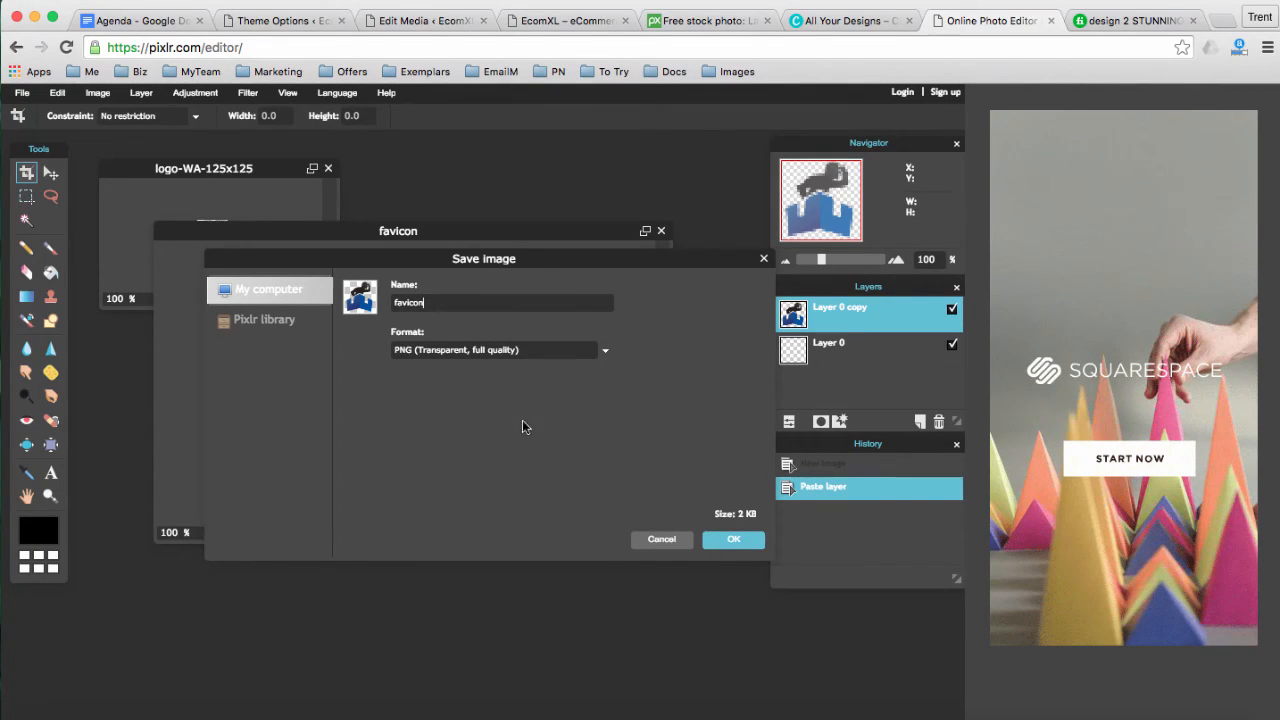
{"action": "left_click", "coordinate": [735, 541]}
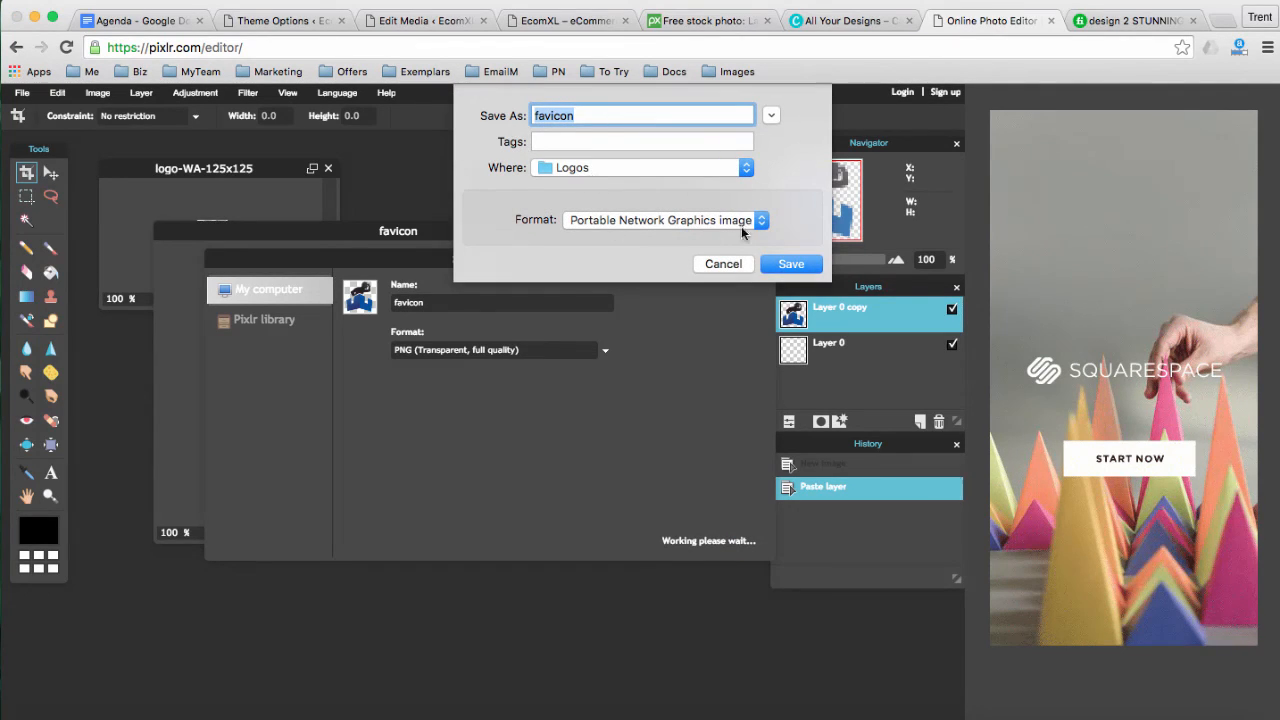
{"action": "left_click", "coordinate": [574, 168]}
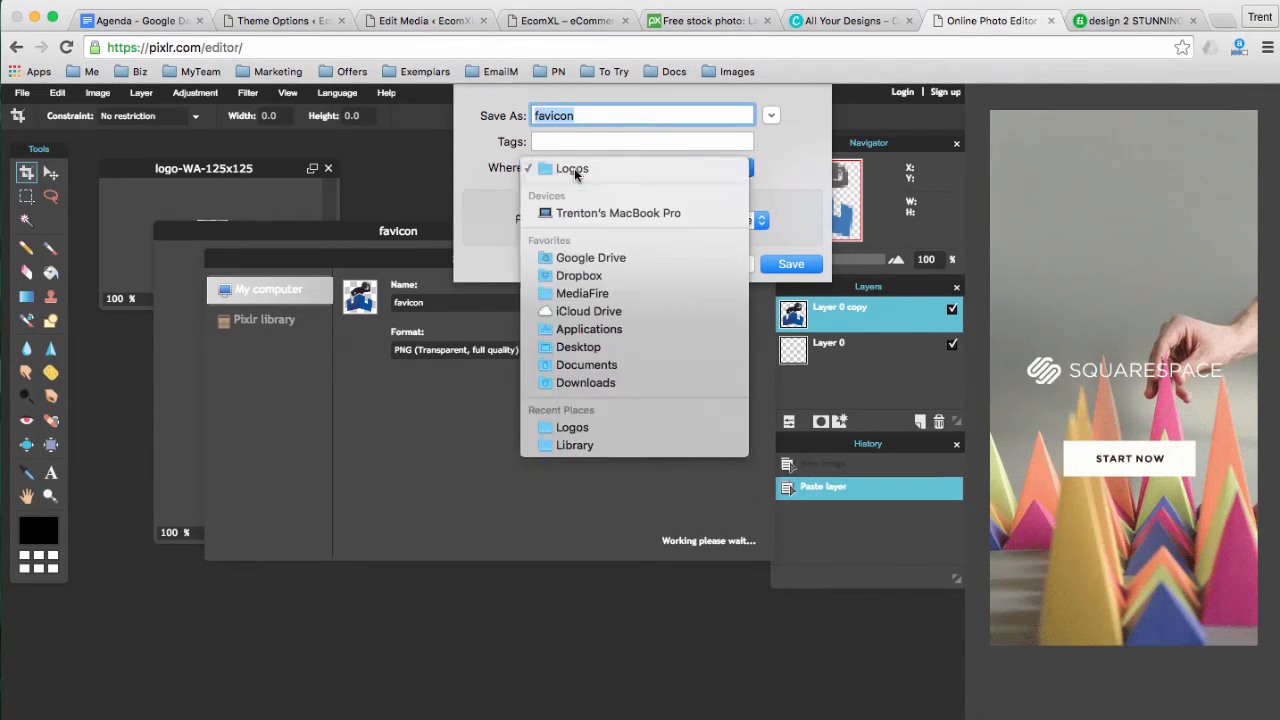
{"action": "left_click", "coordinate": [588, 383]}
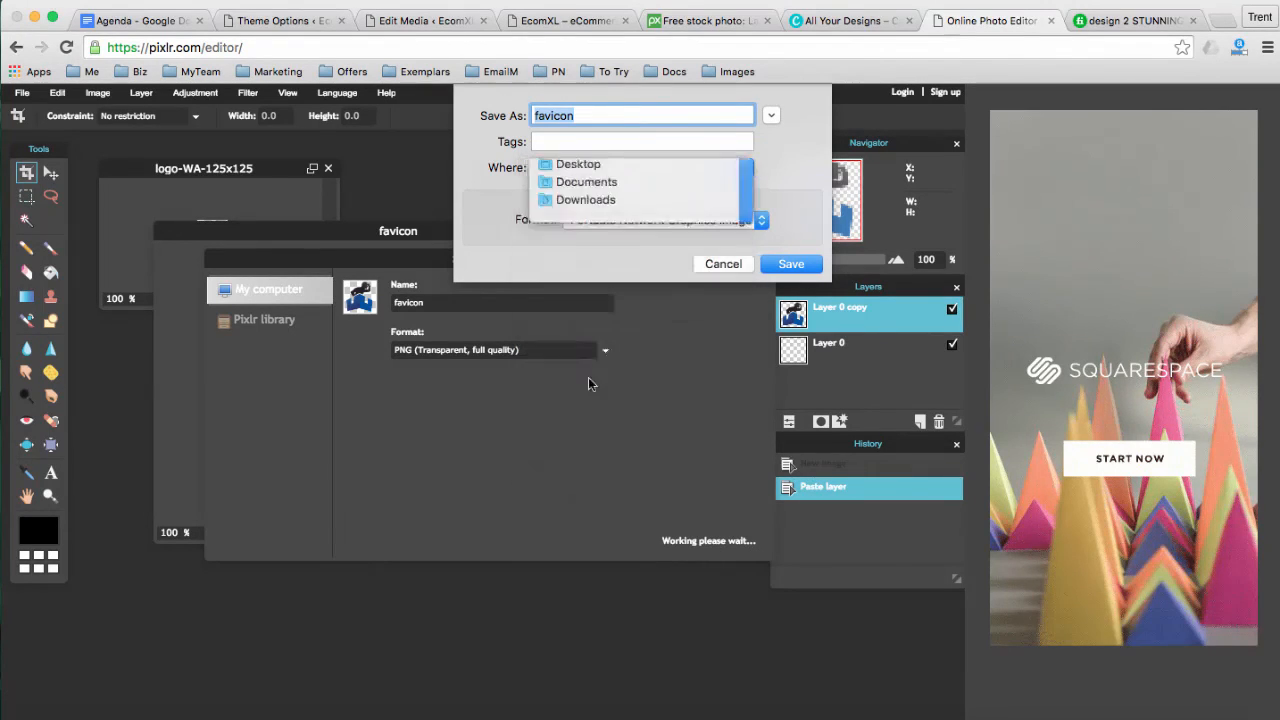
{"action": "left_click", "coordinate": [787, 264]}
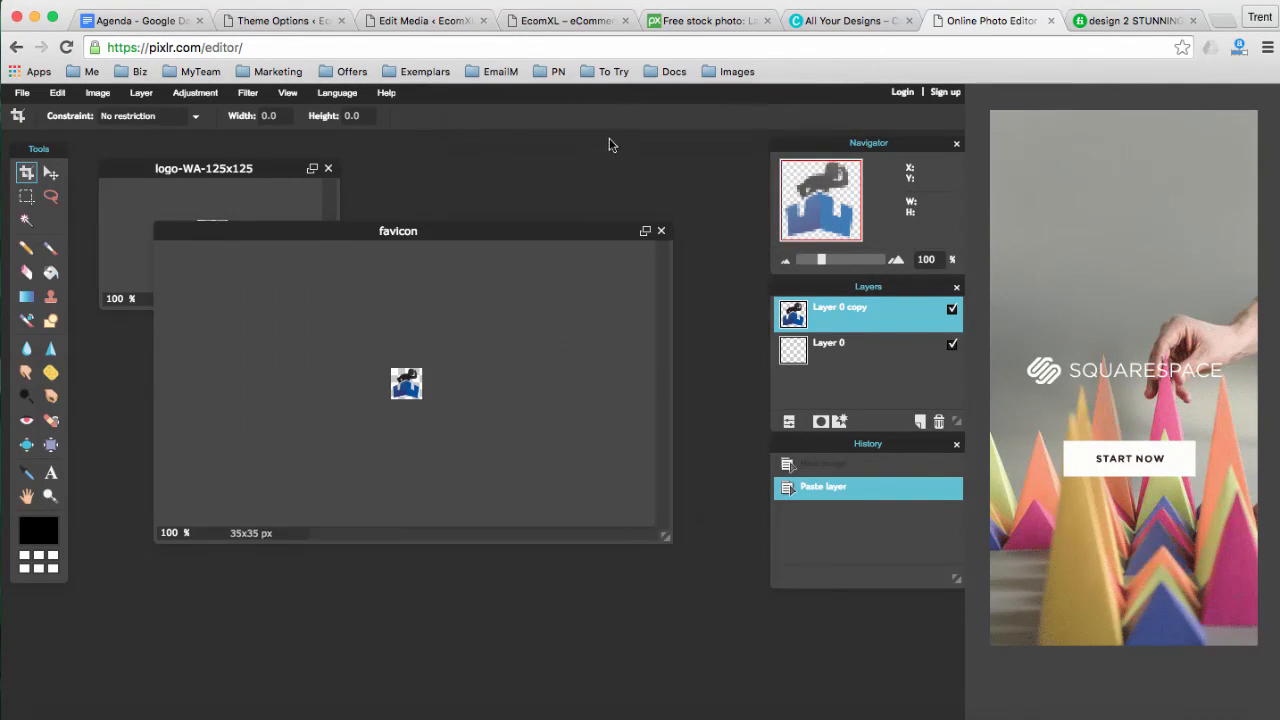
{"action": "left_click", "coordinate": [275, 20]}
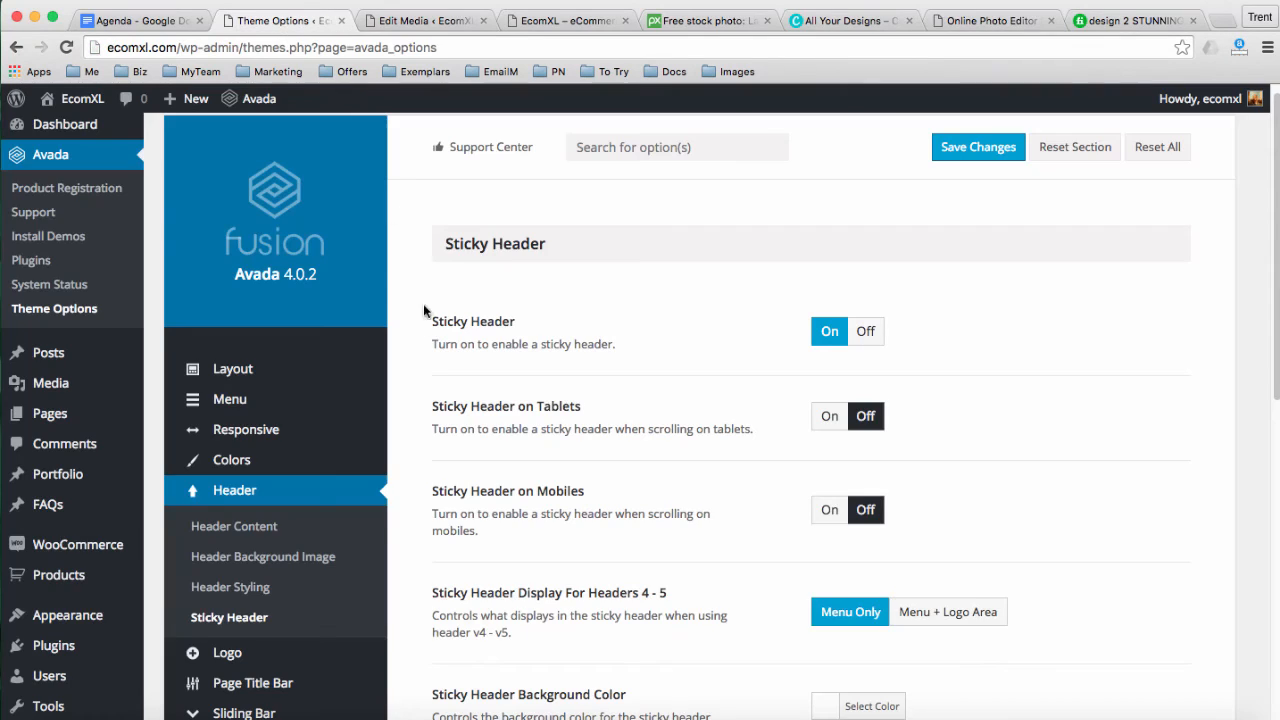
Upload favicon.png and set it as the site favicon under Logo > Favicon
{"action": "scroll", "coordinate": [428, 346], "scroll_direction": "down", "scroll_amount": 5}
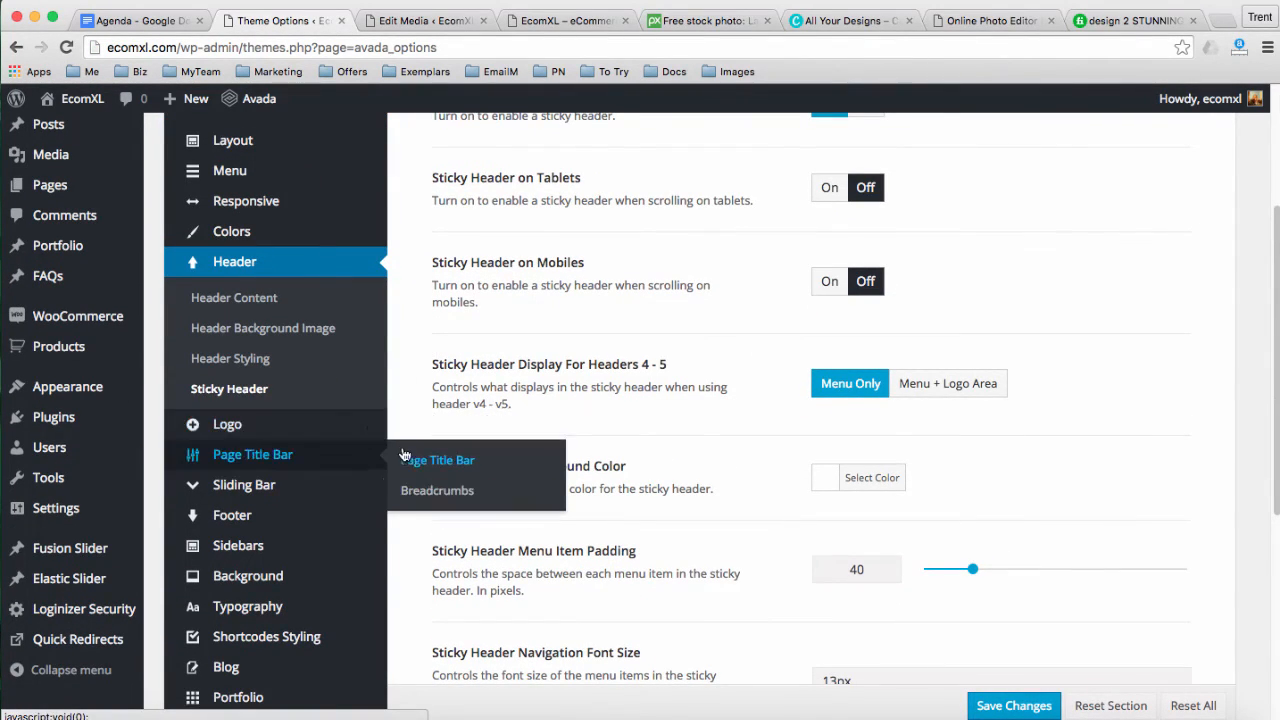
{"action": "mouse_move", "coordinate": [360, 438]}
{"action": "left_click", "coordinate": [418, 459]}
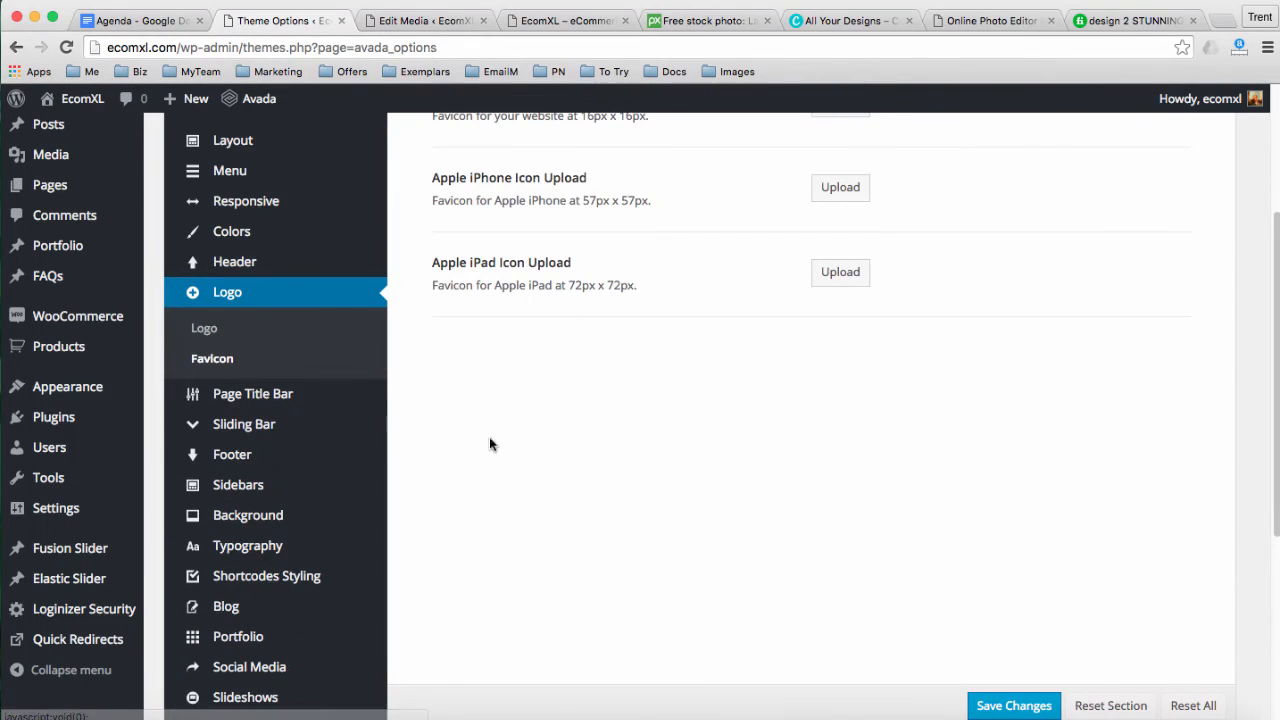
{"action": "scroll", "coordinate": [563, 430], "scroll_direction": "up", "scroll_amount": 3}
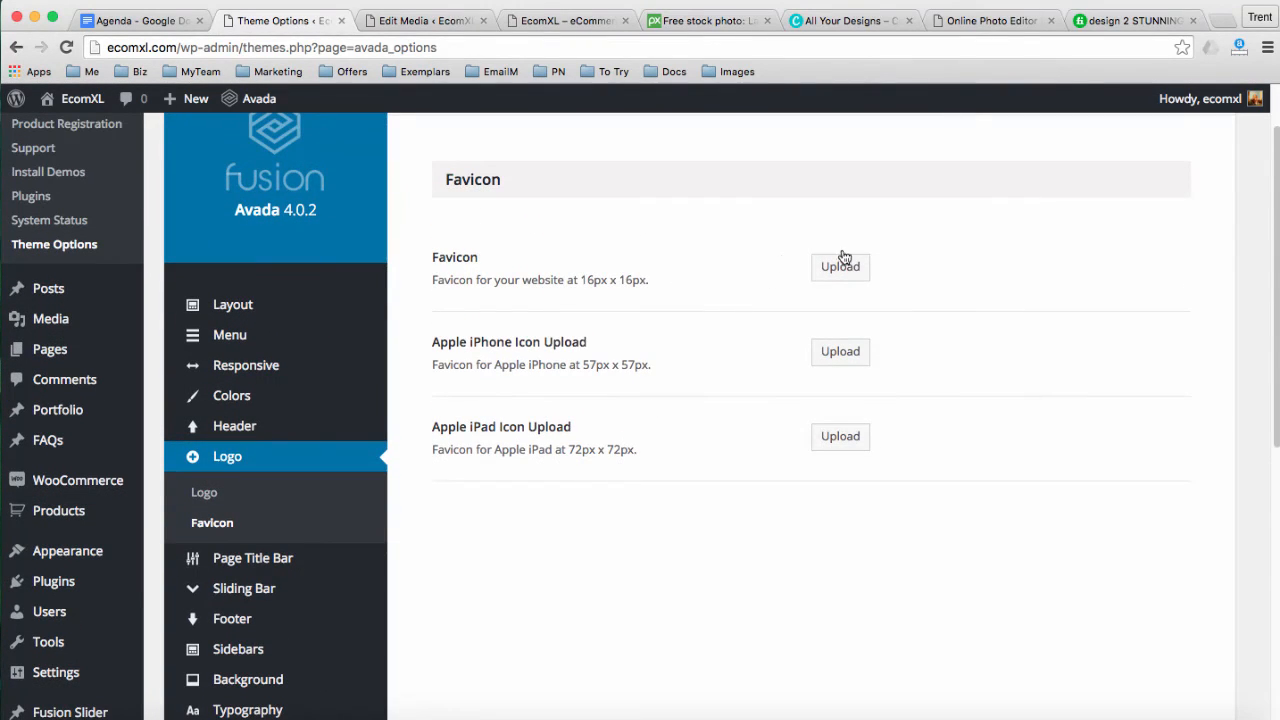
{"action": "left_click", "coordinate": [838, 268]}
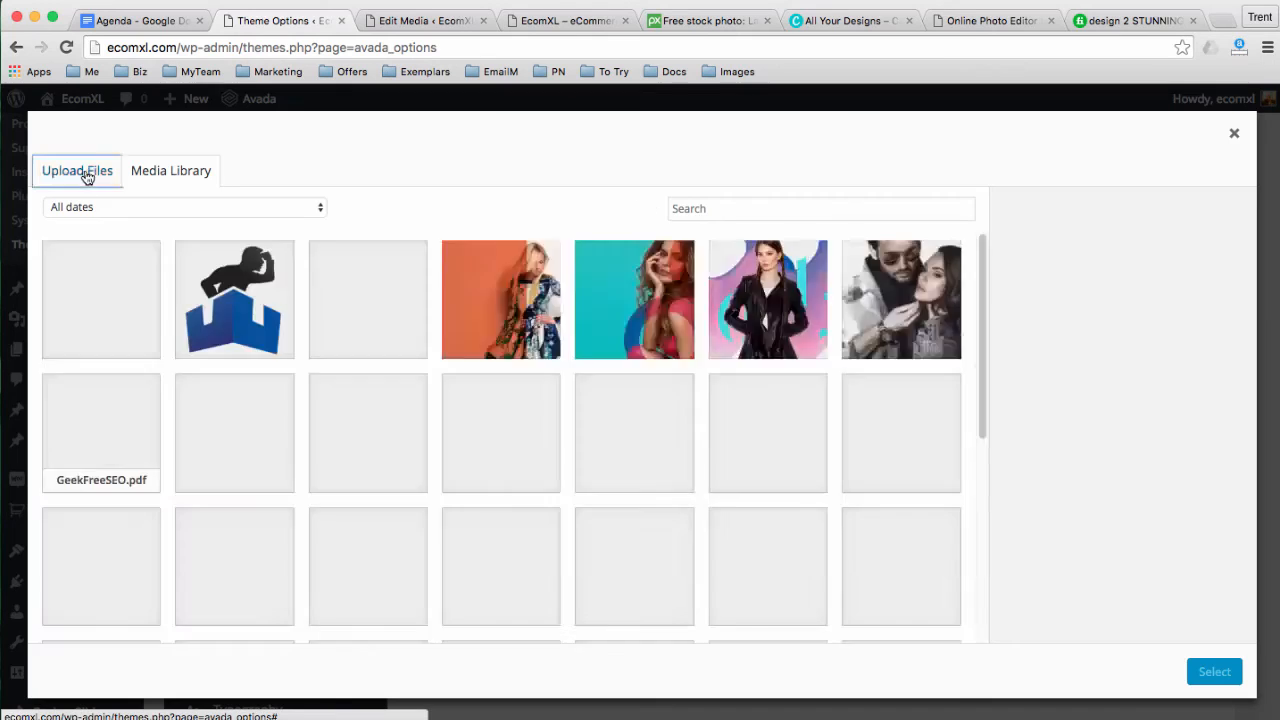
{"action": "left_click", "coordinate": [87, 176]}
{"action": "left_click", "coordinate": [641, 422]}
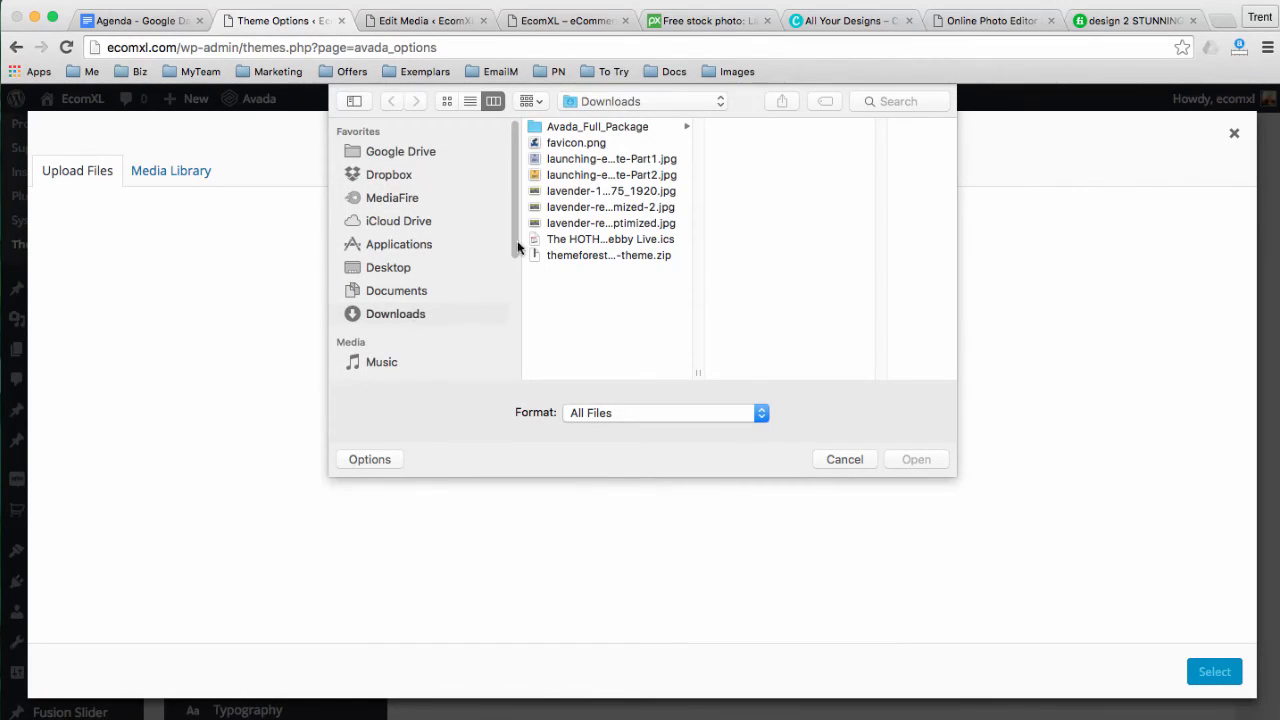
{"action": "left_click", "coordinate": [578, 144]}
{"action": "left_click", "coordinate": [916, 460]}
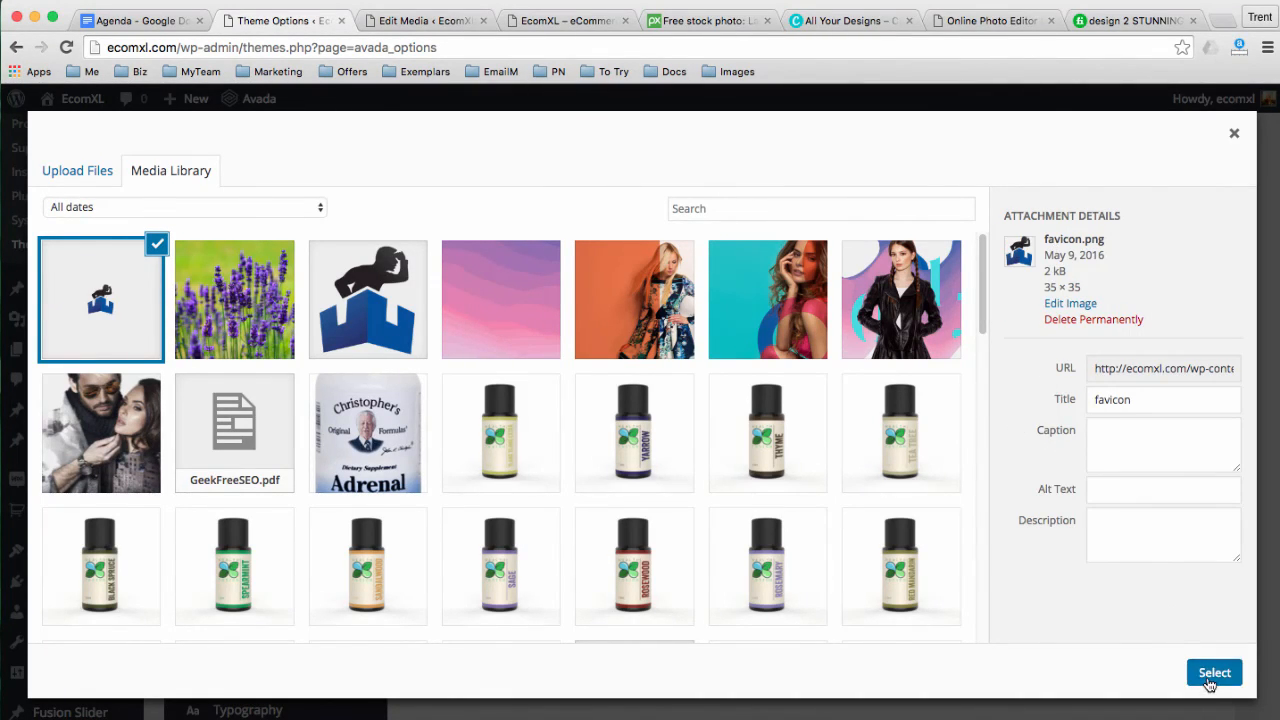
{"action": "left_click", "coordinate": [1210, 676]}
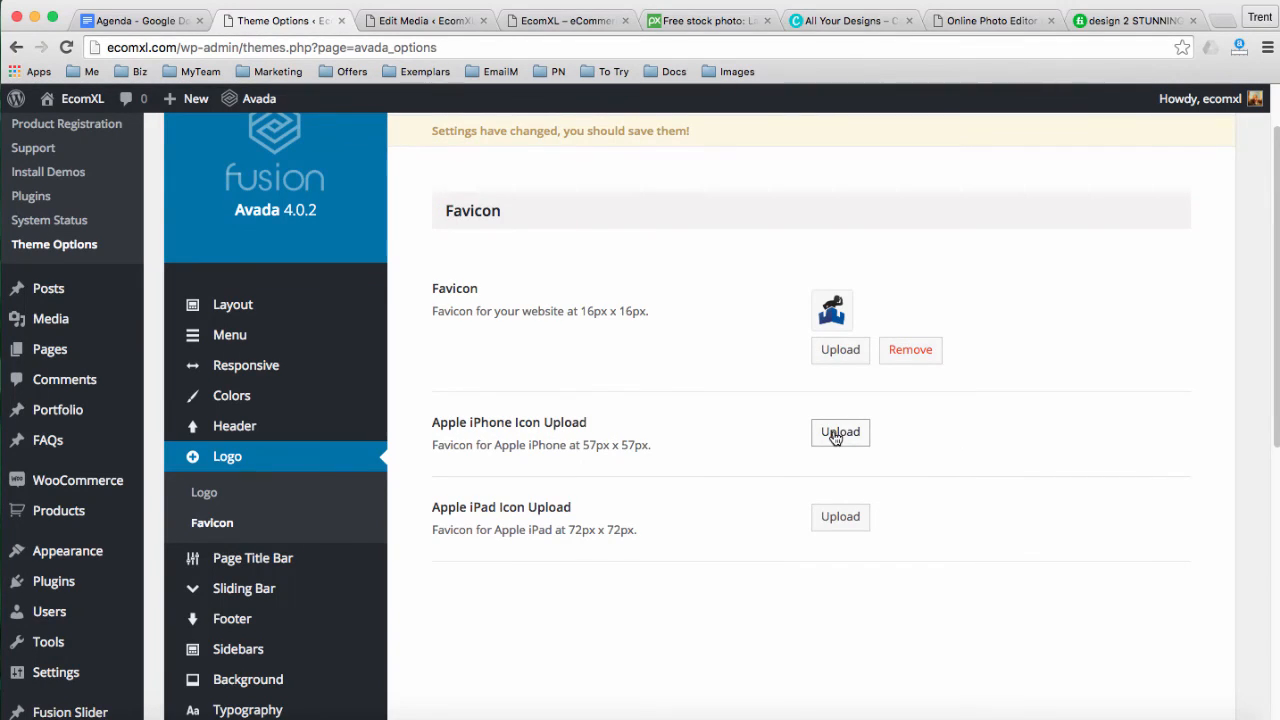
Use favicon.png for the Apple iPhone and iPad icons and save the theme options
{"action": "left_click_drag", "start_coordinate": [460, 423], "coordinate": [510, 426]}
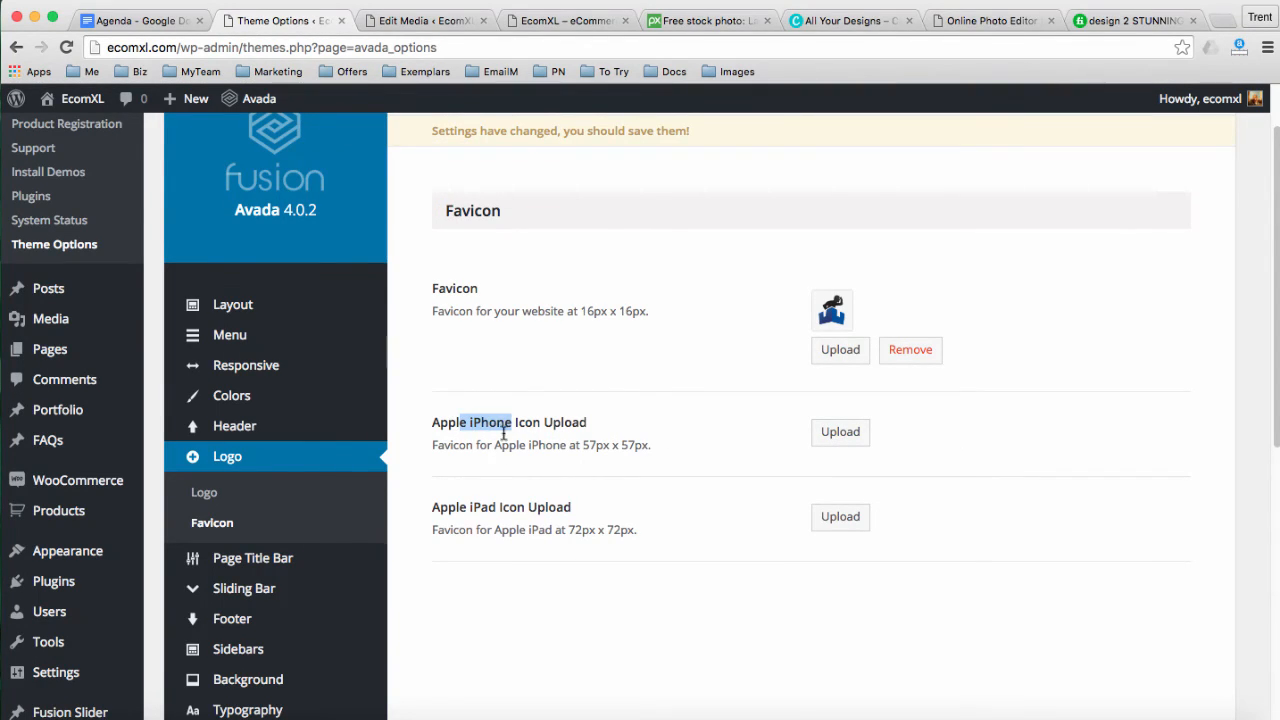
{"action": "left_click_drag", "start_coordinate": [468, 507], "coordinate": [517, 507]}
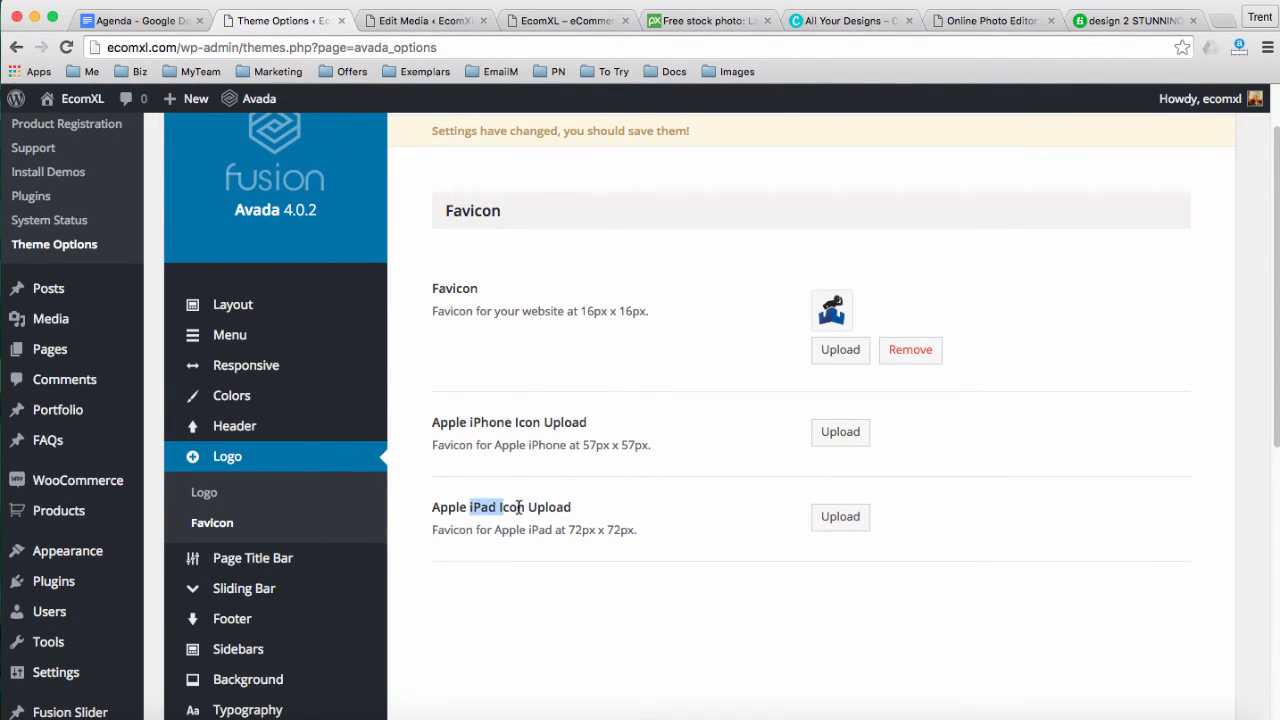
{"action": "left_click", "coordinate": [846, 436]}
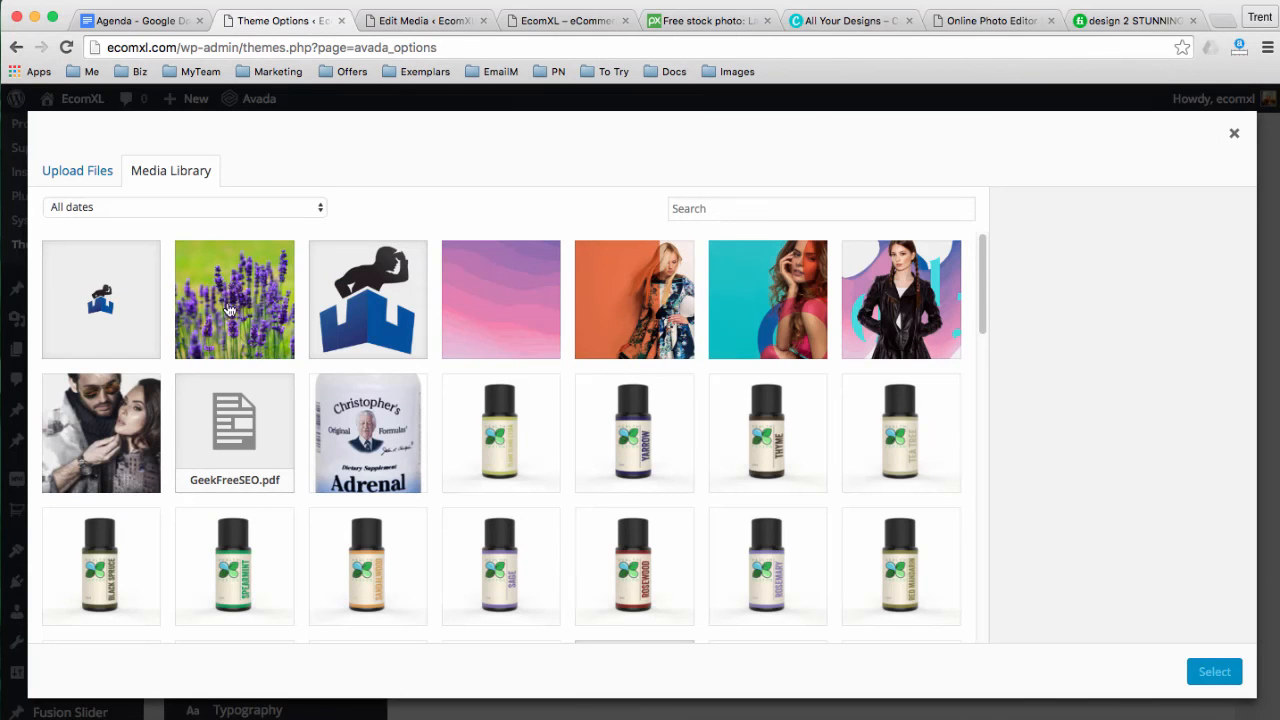
{"action": "left_click", "coordinate": [134, 316]}
{"action": "left_click", "coordinate": [1213, 670]}
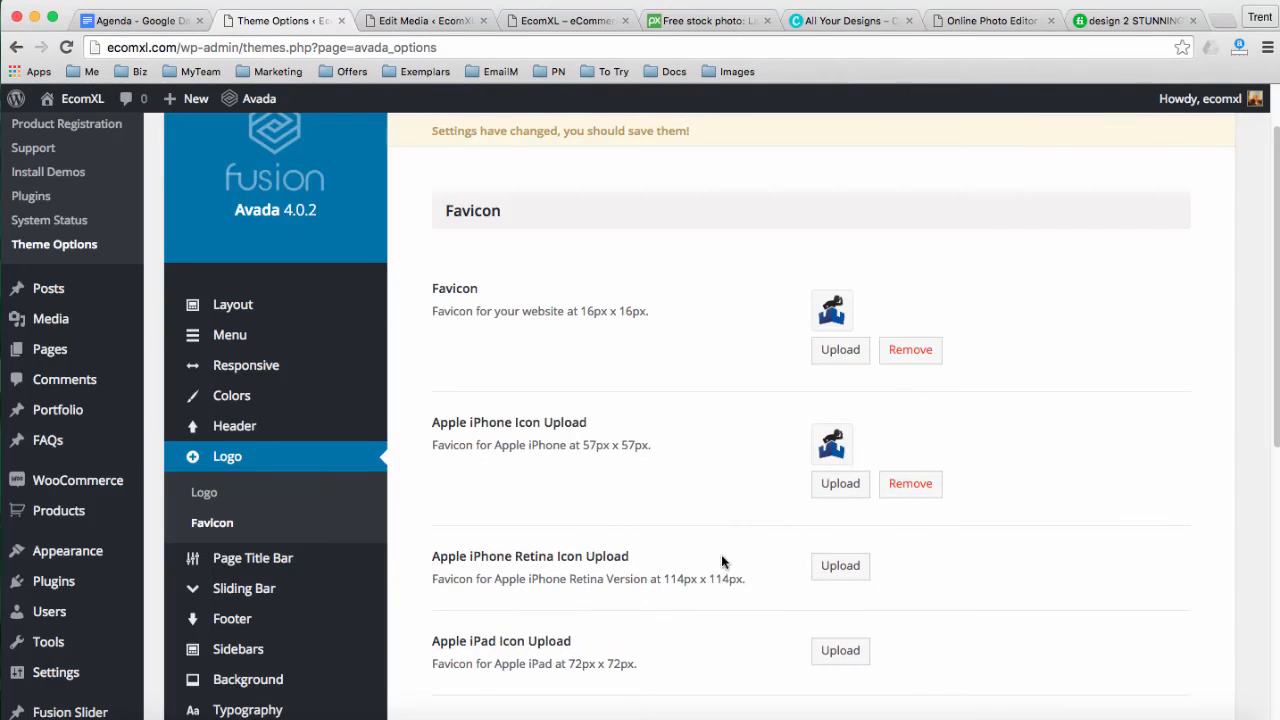
{"action": "scroll", "coordinate": [731, 551], "scroll_direction": "down", "scroll_amount": 2}
{"action": "left_click", "coordinate": [837, 554]}
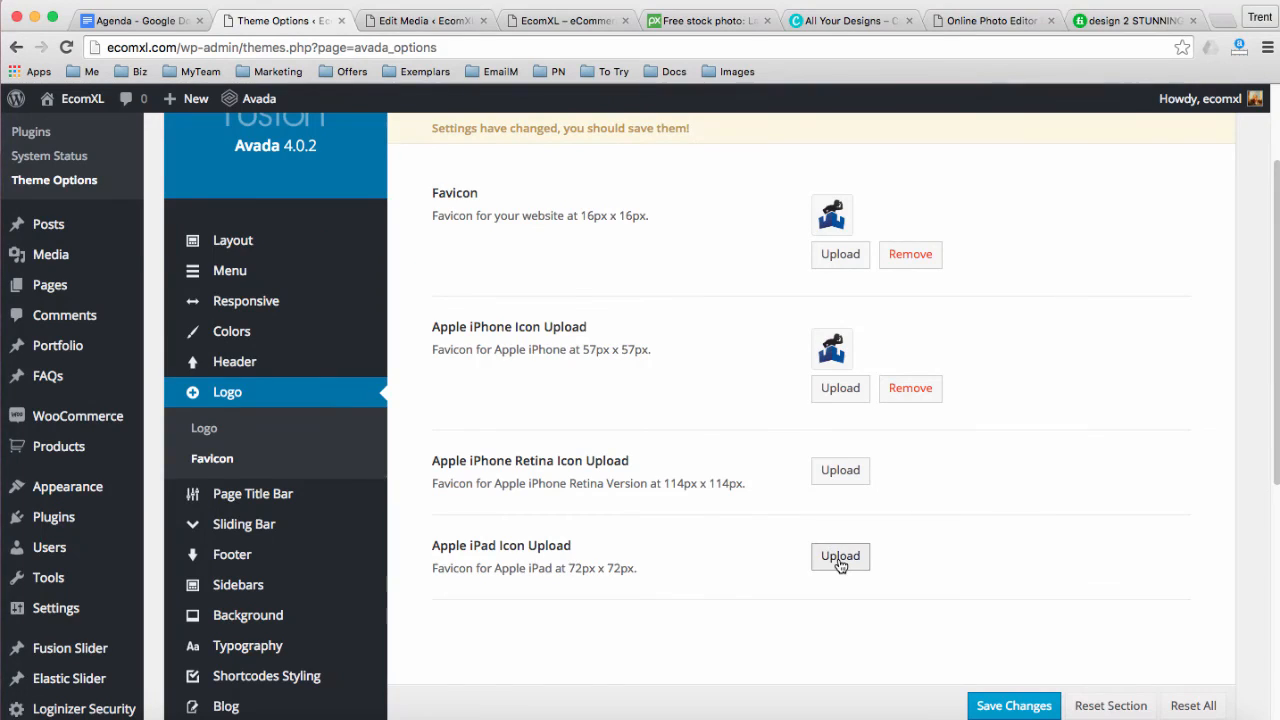
{"action": "left_click", "coordinate": [160, 318]}
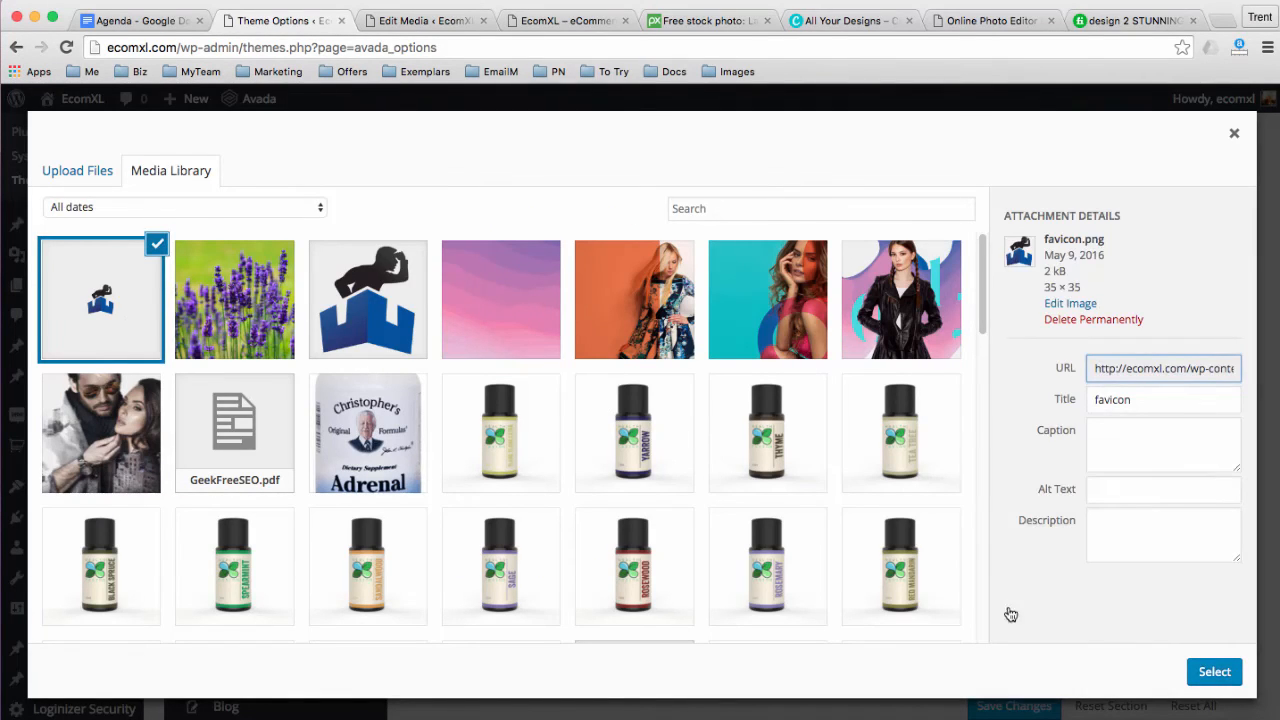
{"action": "left_click", "coordinate": [1213, 671]}
{"action": "scroll", "coordinate": [760, 449], "scroll_direction": "down", "scroll_amount": 3}
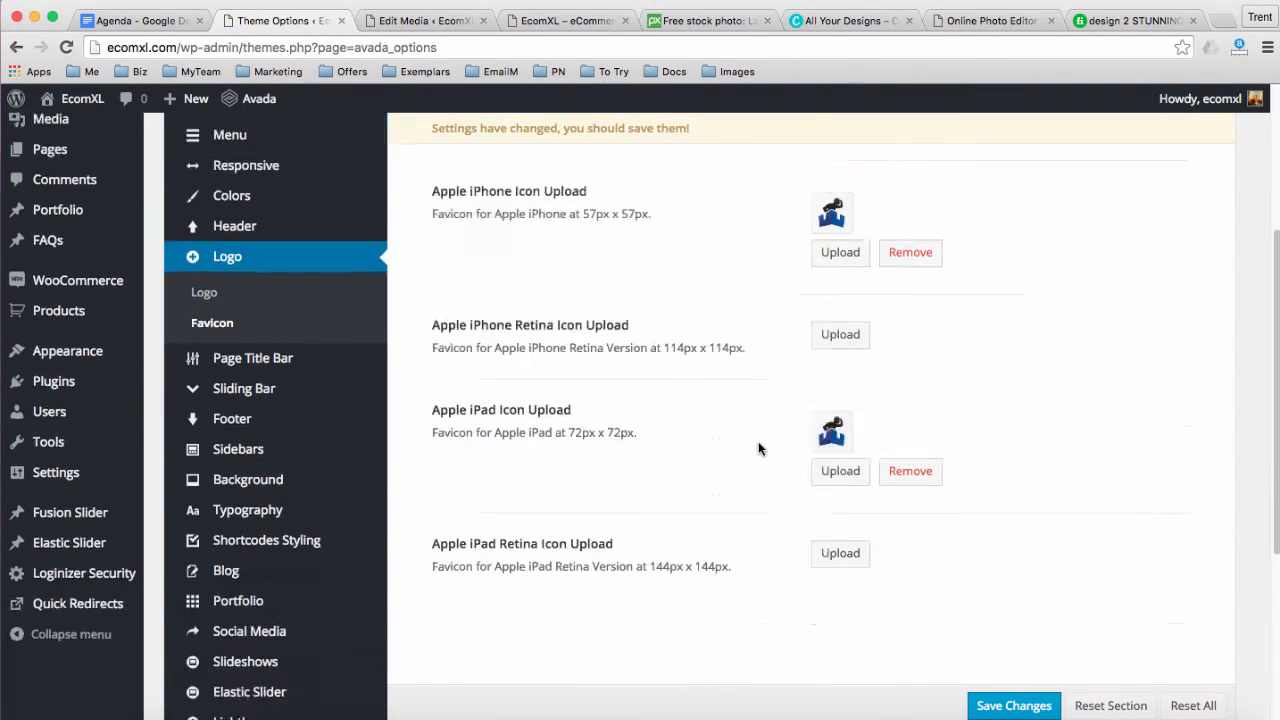
{"action": "left_click", "coordinate": [1000, 708]}
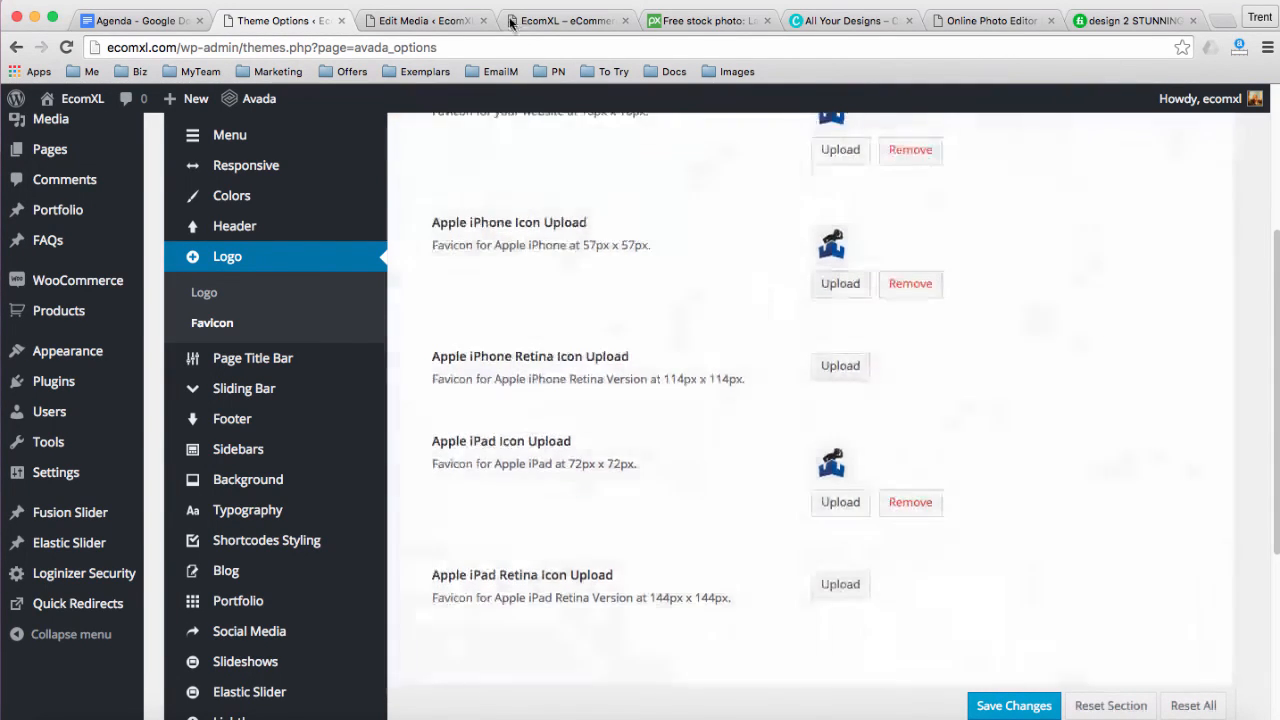
{"action": "left_click", "coordinate": [523, 22]}
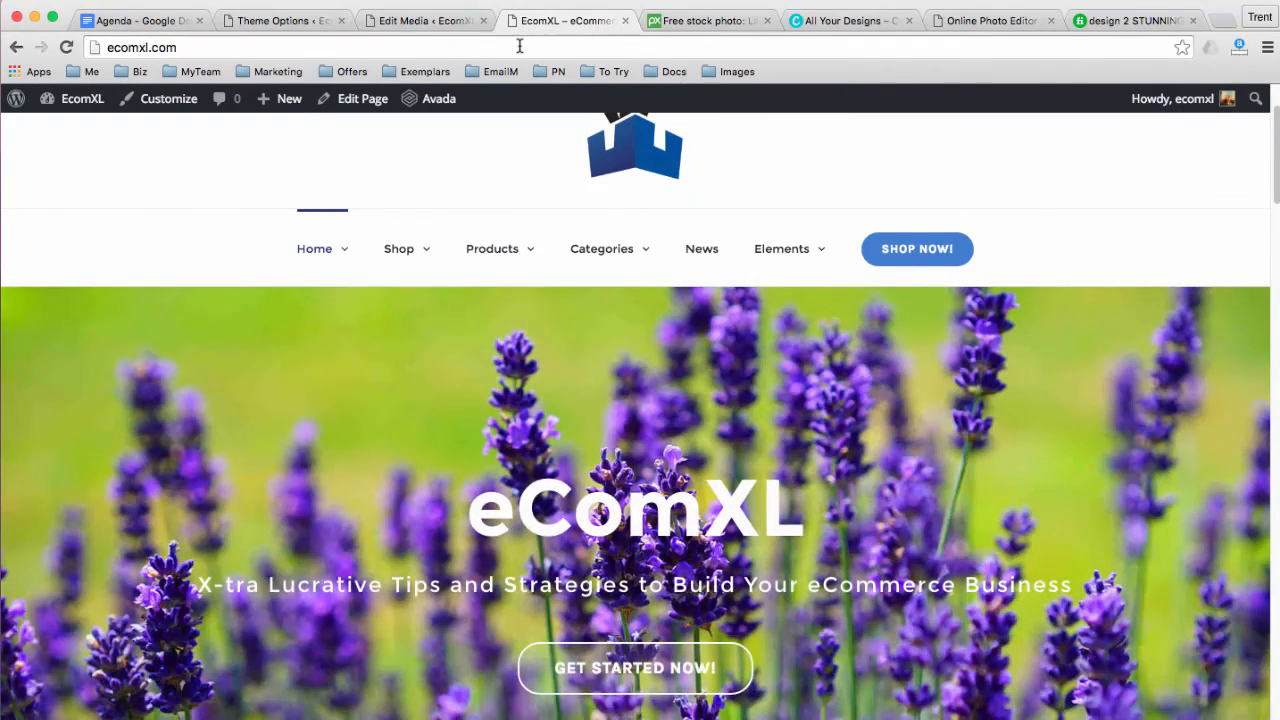
Reload the EcomXL homepage to show the new favicon, then return to the Agenda document
{"action": "left_click", "coordinate": [517, 45]}
{"action": "key", "text": "Return"}
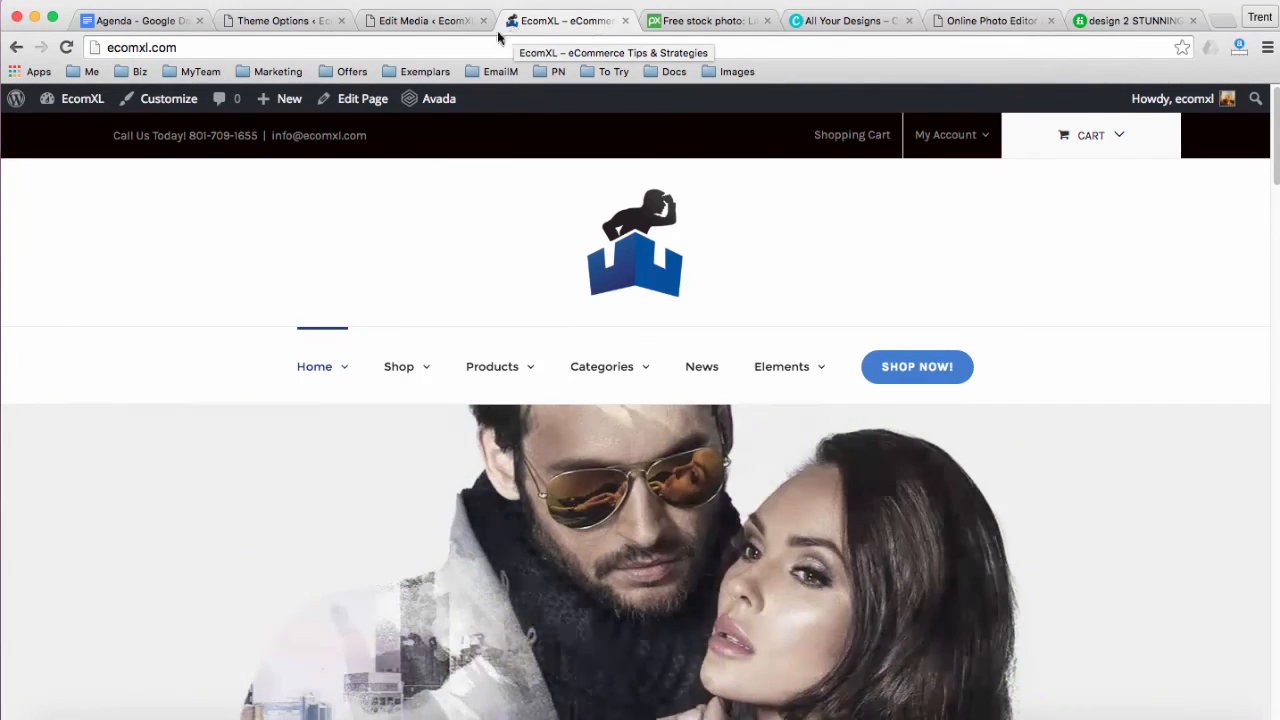
{"action": "left_click", "coordinate": [135, 26]}
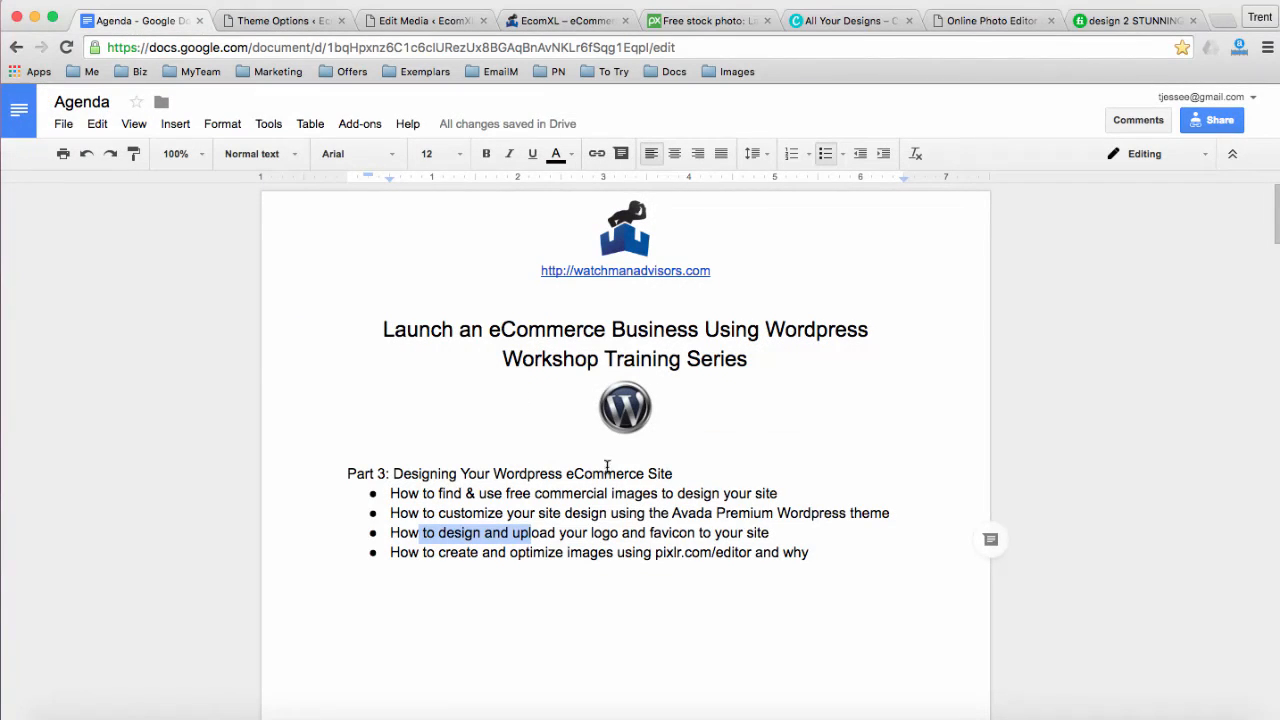
Highlight 'create and optimize images using' in the fourth agenda bullet, then return to EcomXL
{"action": "left_click", "coordinate": [715, 533]}
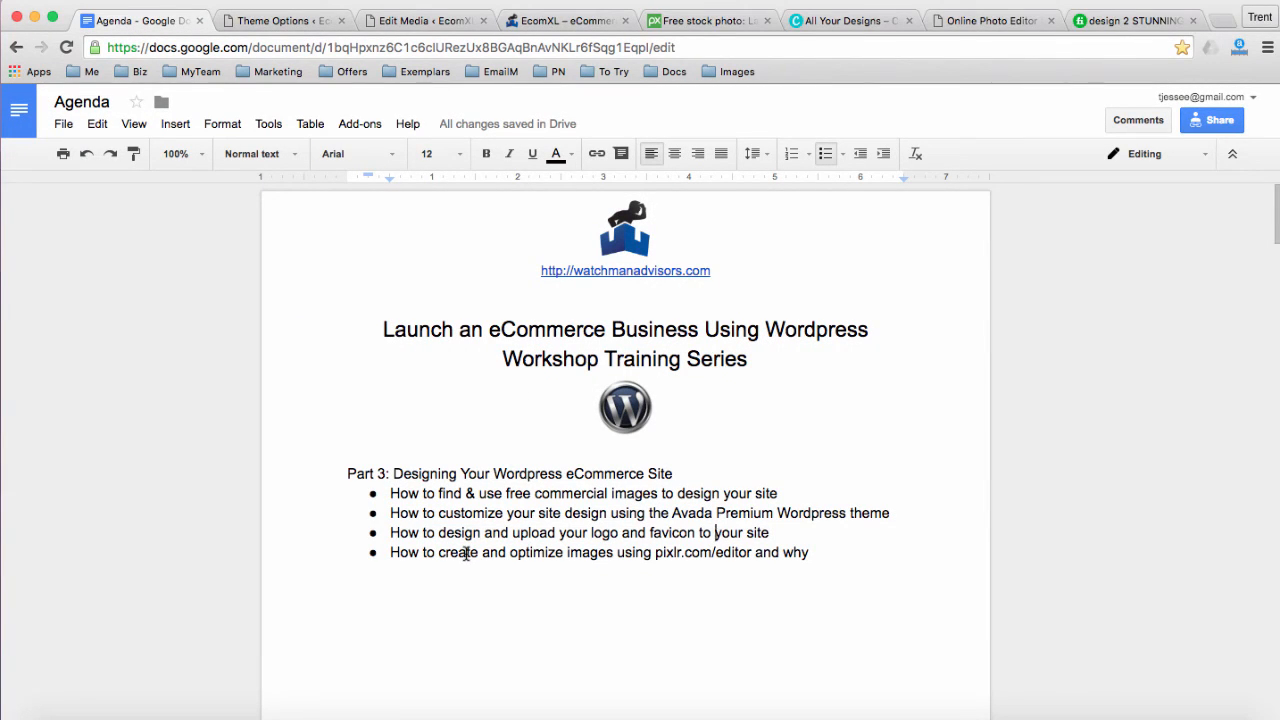
{"action": "left_click_drag", "start_coordinate": [556, 560], "coordinate": [648, 560]}
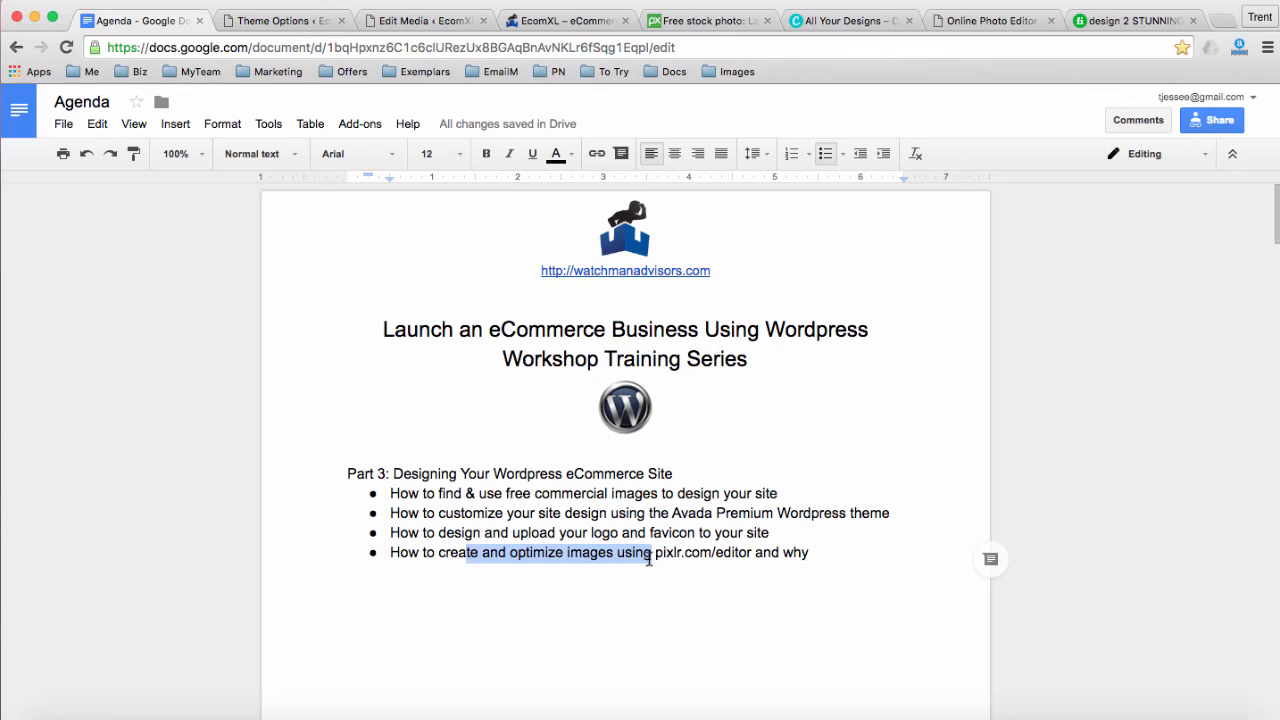
{"action": "left_click", "coordinate": [545, 21]}
{"action": "scroll", "coordinate": [811, 457], "scroll_direction": "down", "scroll_amount": 2}
{"action": "scroll", "coordinate": [1212, 452], "scroll_direction": "down", "scroll_amount": 3}
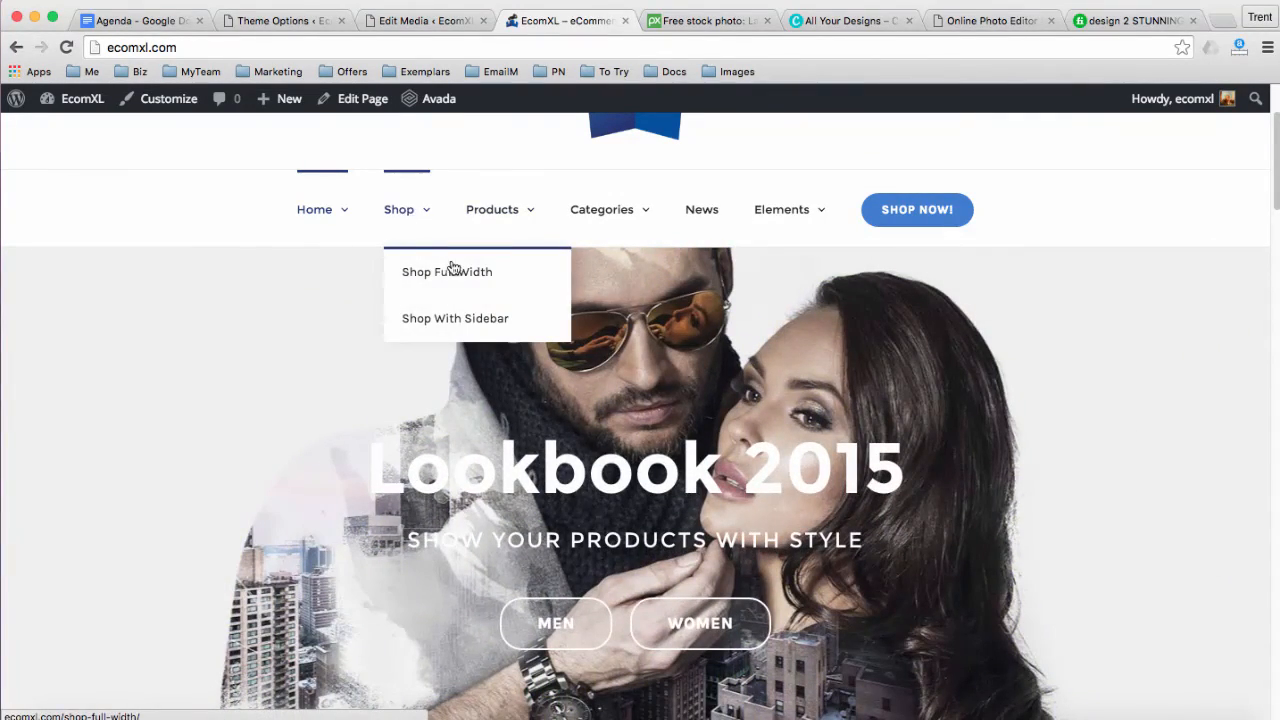
Open the Black Leather Jacket simple product page and review its $200.00 price and description
{"action": "mouse_move", "coordinate": [494, 224]}
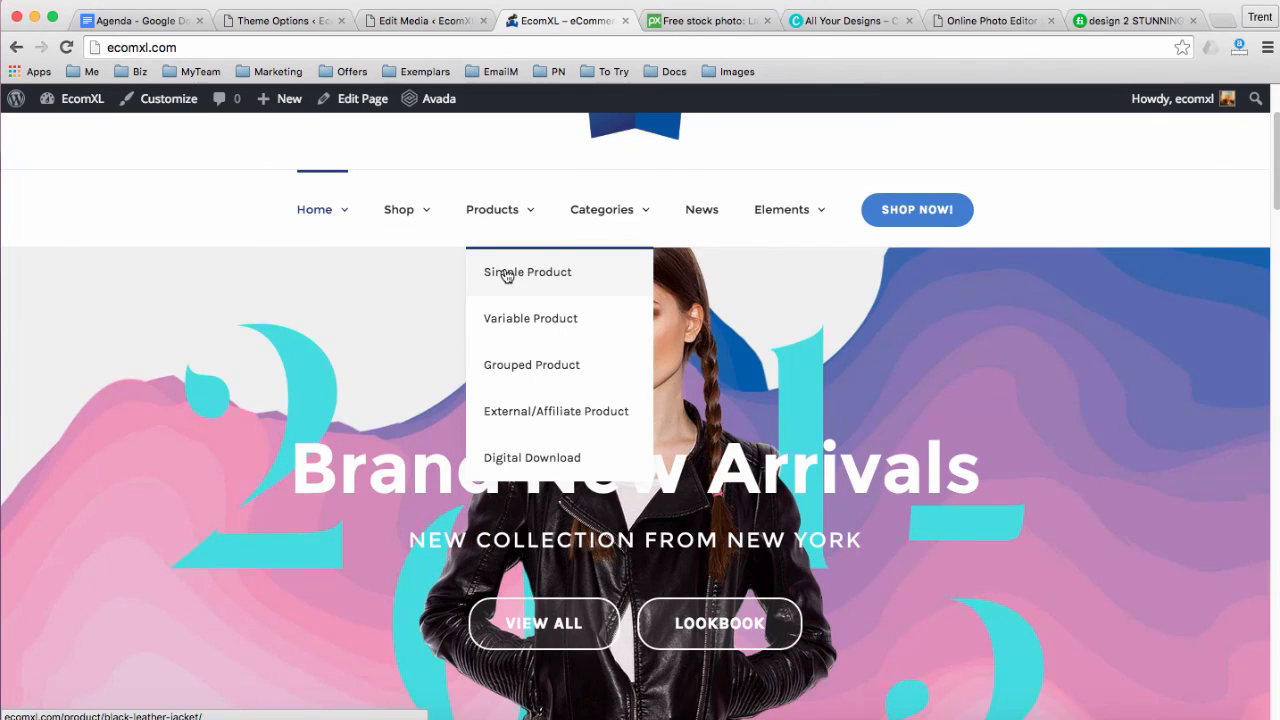
{"action": "left_click", "coordinate": [507, 276]}
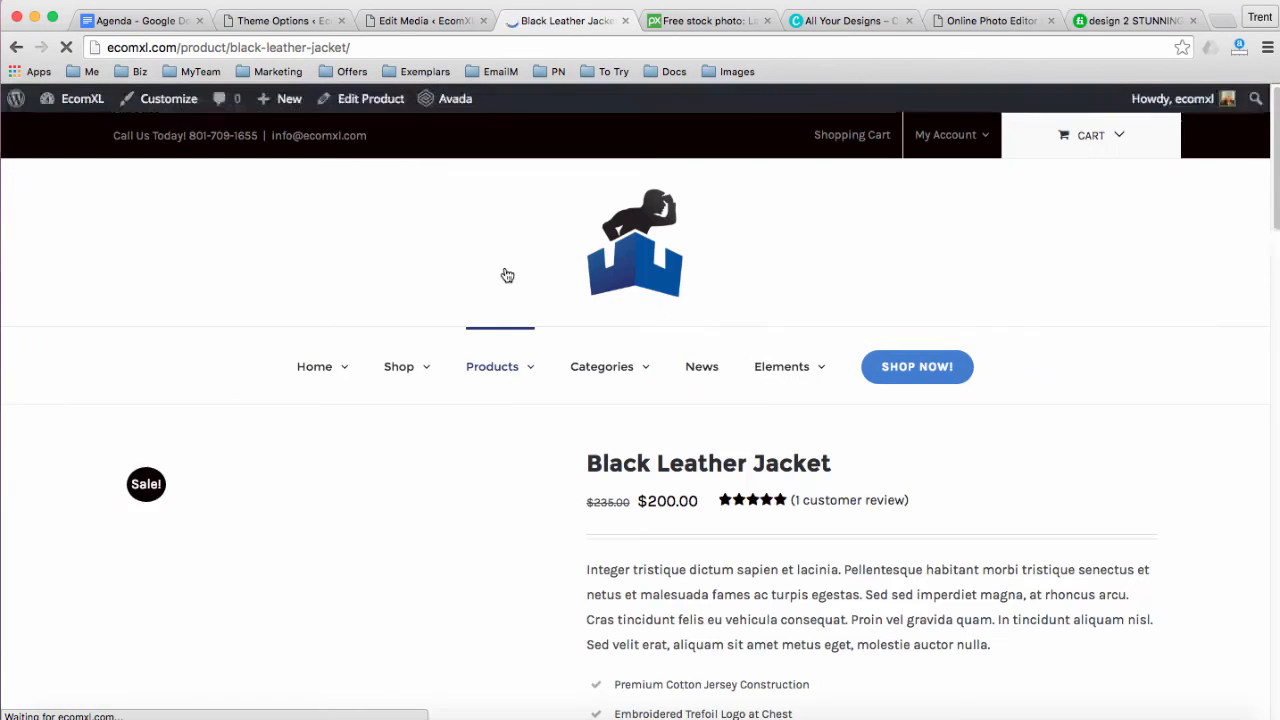
{"action": "mouse_move", "coordinate": [608, 360]}
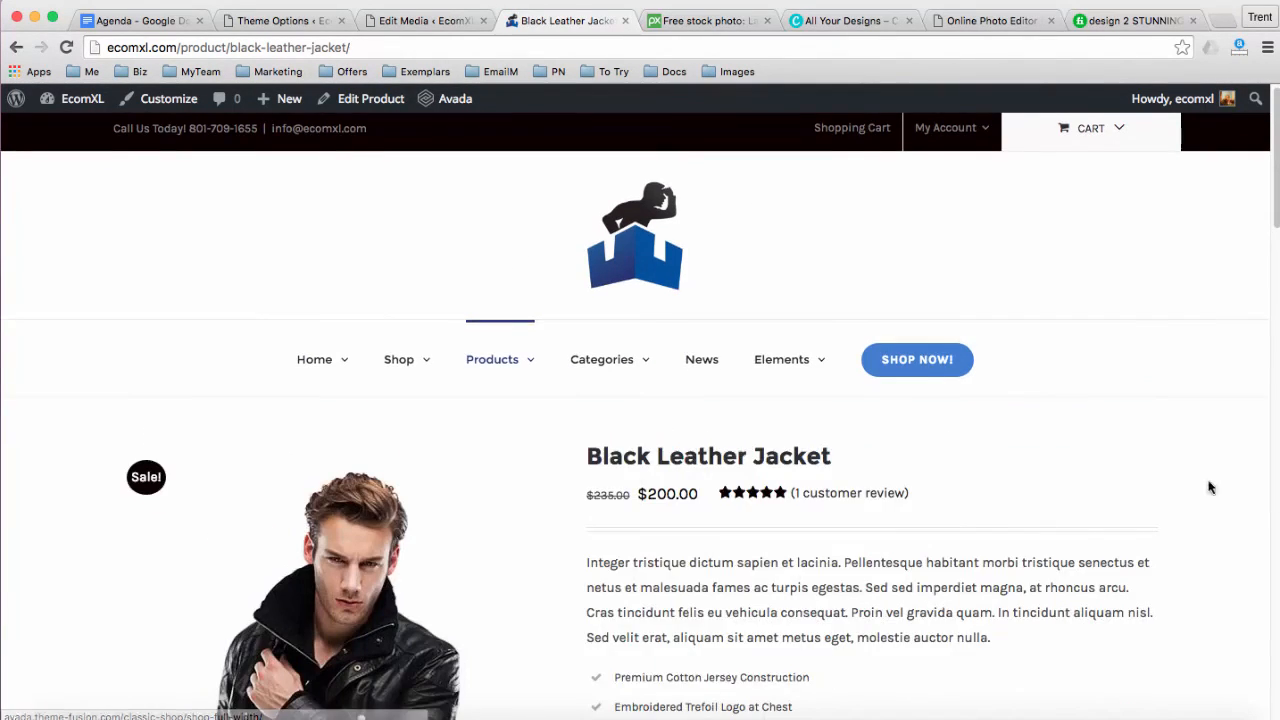
{"action": "scroll", "coordinate": [1158, 477], "scroll_direction": "down", "scroll_amount": 6}
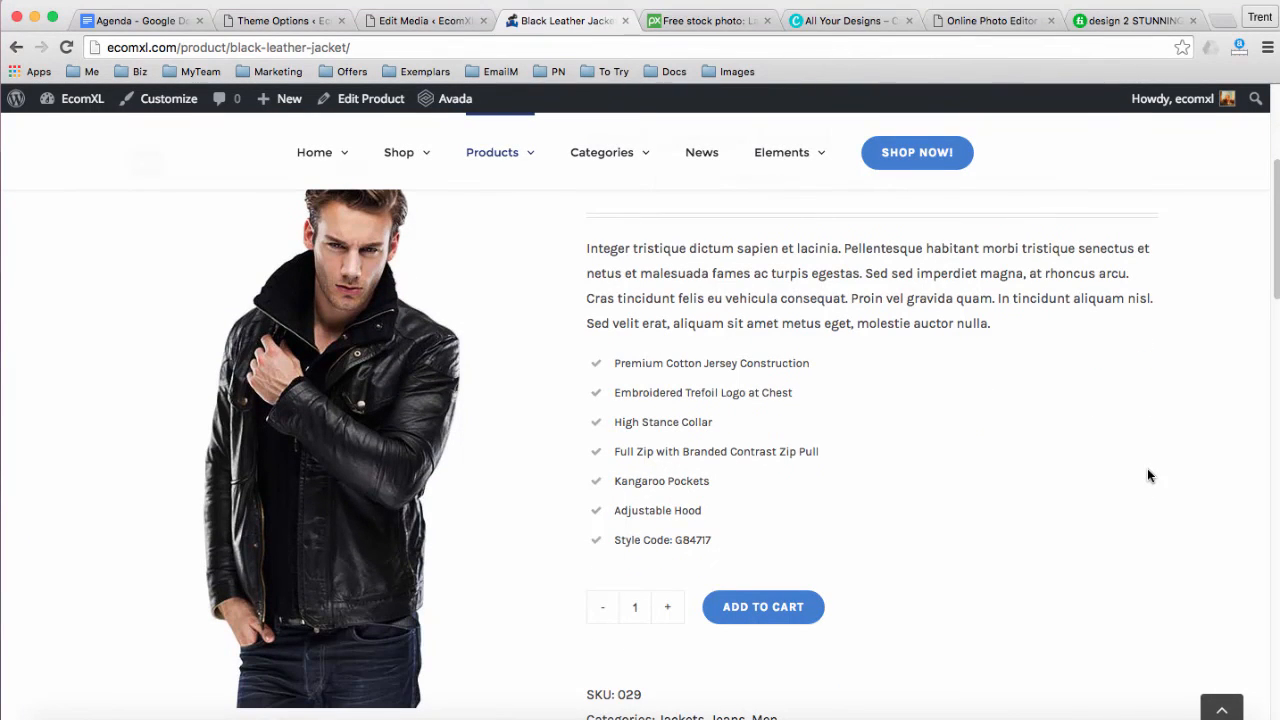
{"action": "scroll", "coordinate": [1148, 470], "scroll_direction": "up", "scroll_amount": 1}
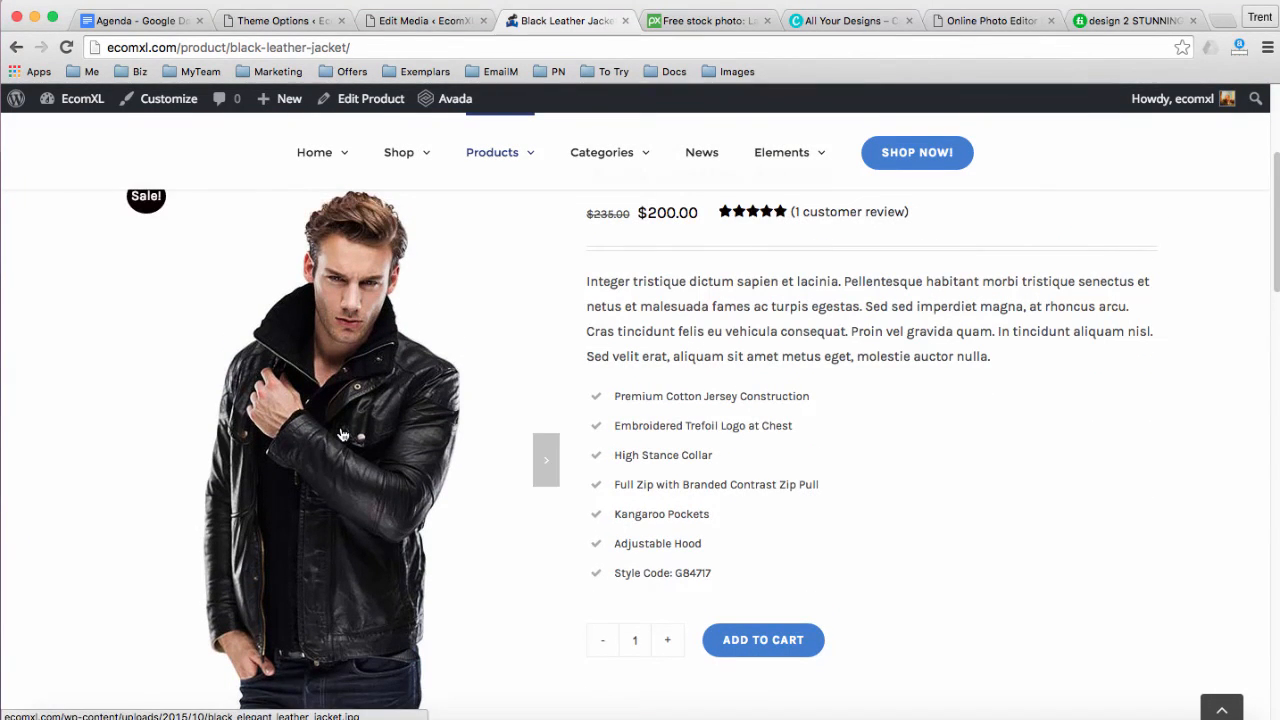
{"action": "scroll", "coordinate": [558, 470], "scroll_direction": "down", "scroll_amount": 4}
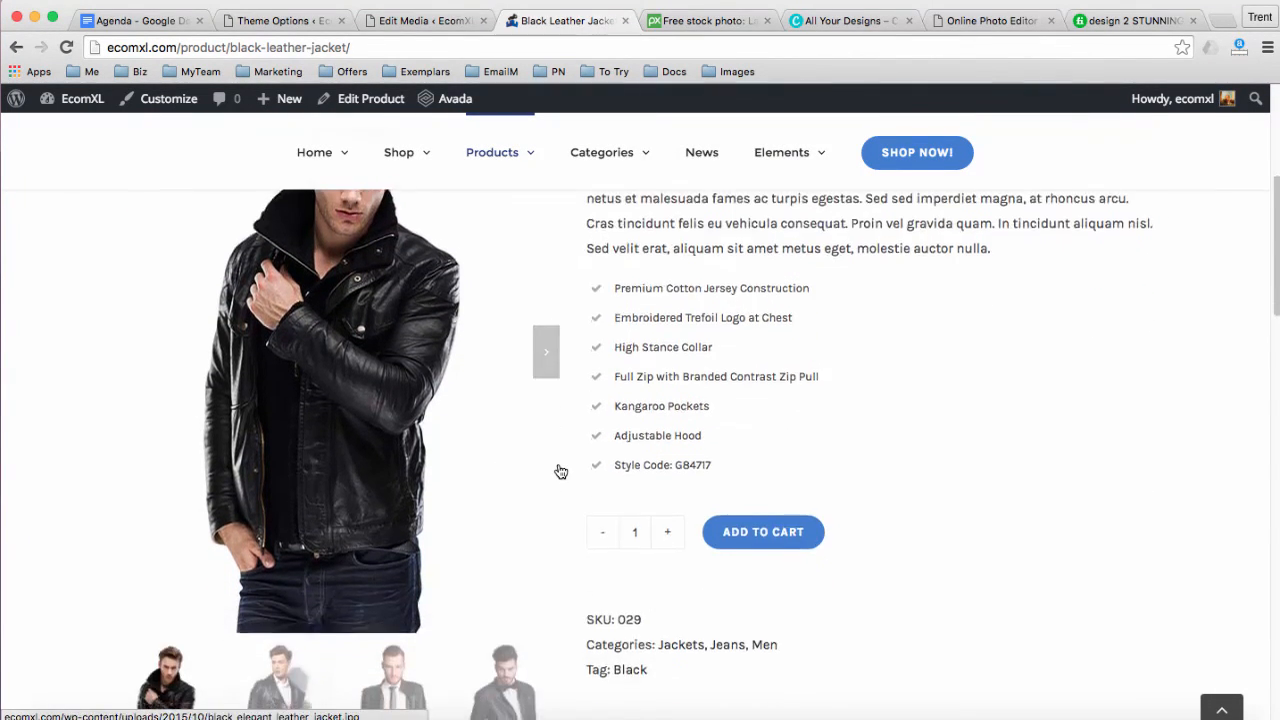
{"action": "scroll", "coordinate": [296, 616], "scroll_direction": "down", "scroll_amount": 1}
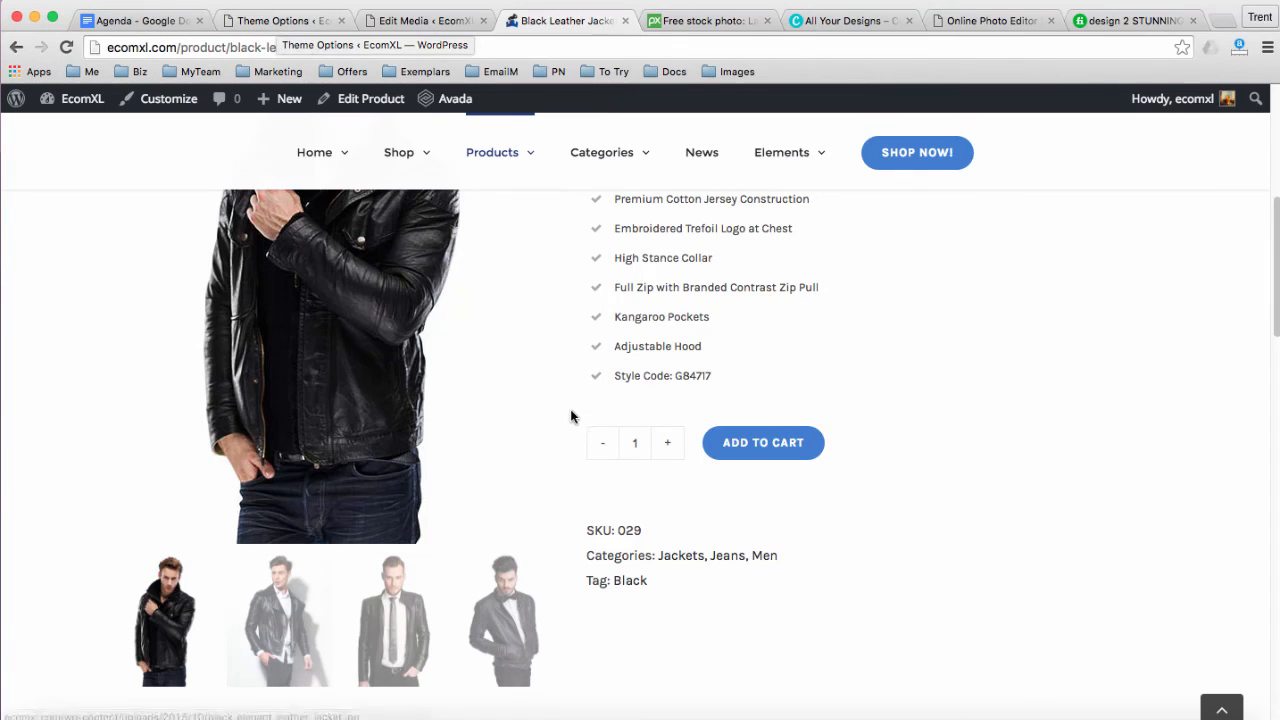
{"action": "scroll", "coordinate": [572, 417], "scroll_direction": "up", "scroll_amount": 2}
{"action": "scroll", "coordinate": [578, 427], "scroll_direction": "up", "scroll_amount": 3}
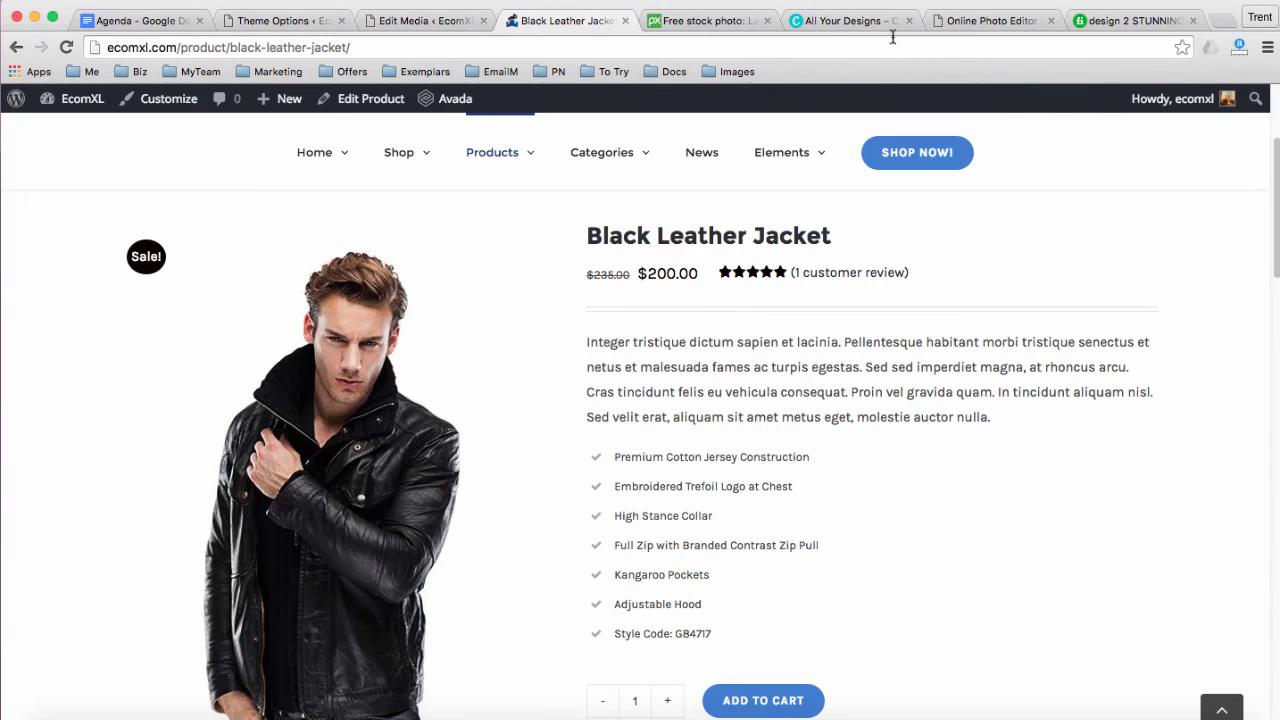
{"action": "left_click", "coordinate": [958, 24]}
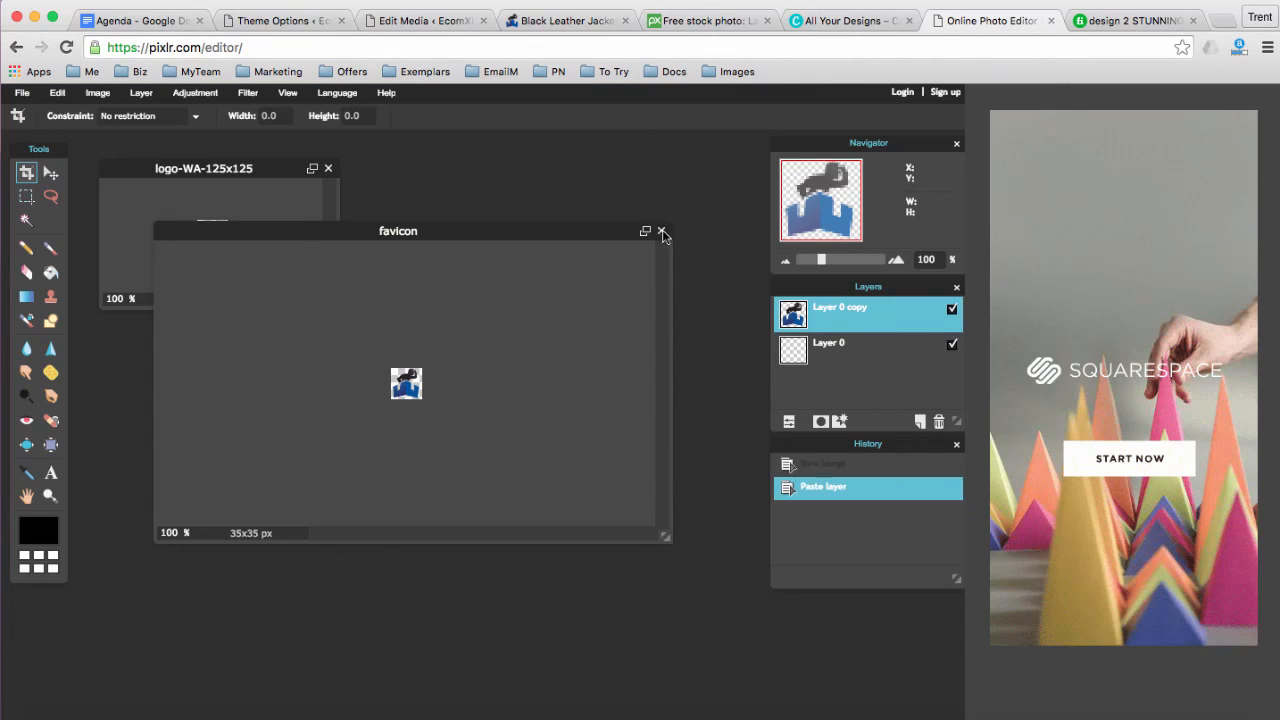
Close the favicon and logo-WA-125x125 images in Pixlr without saving either
{"action": "left_click", "coordinate": [329, 168]}
{"action": "left_click", "coordinate": [501, 438]}
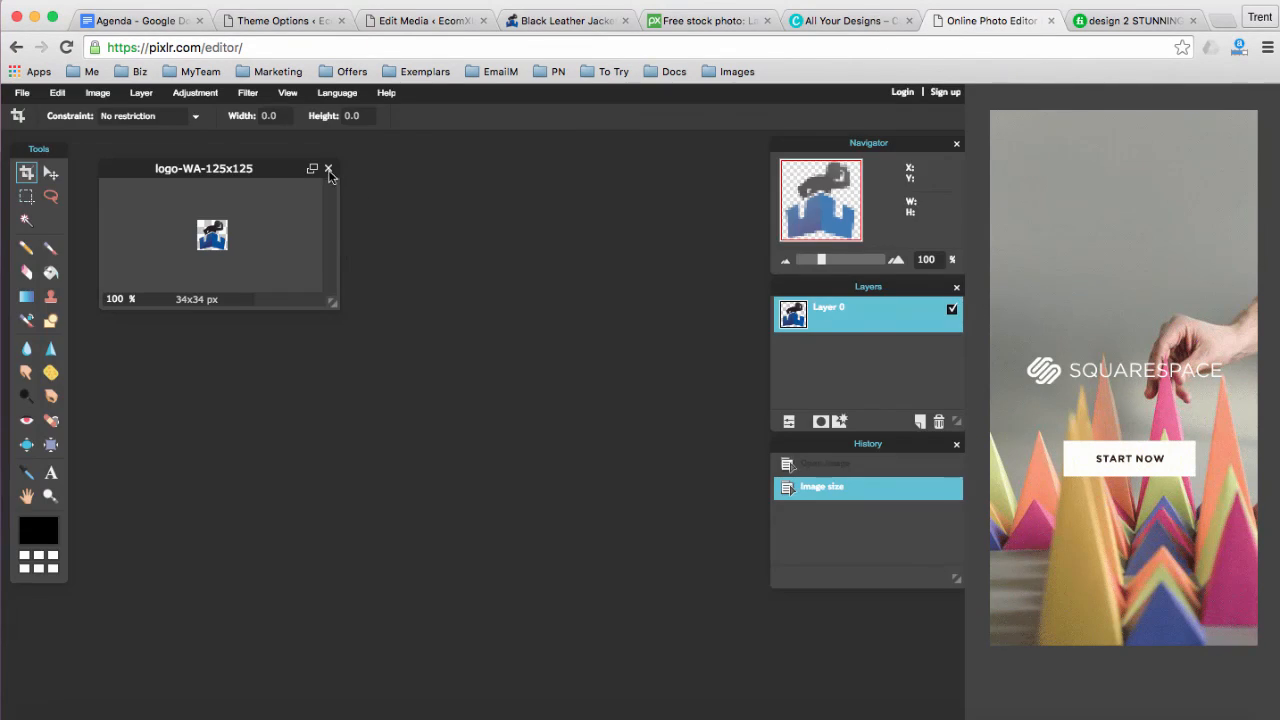
{"action": "left_click", "coordinate": [328, 168]}
{"action": "left_click", "coordinate": [490, 441]}
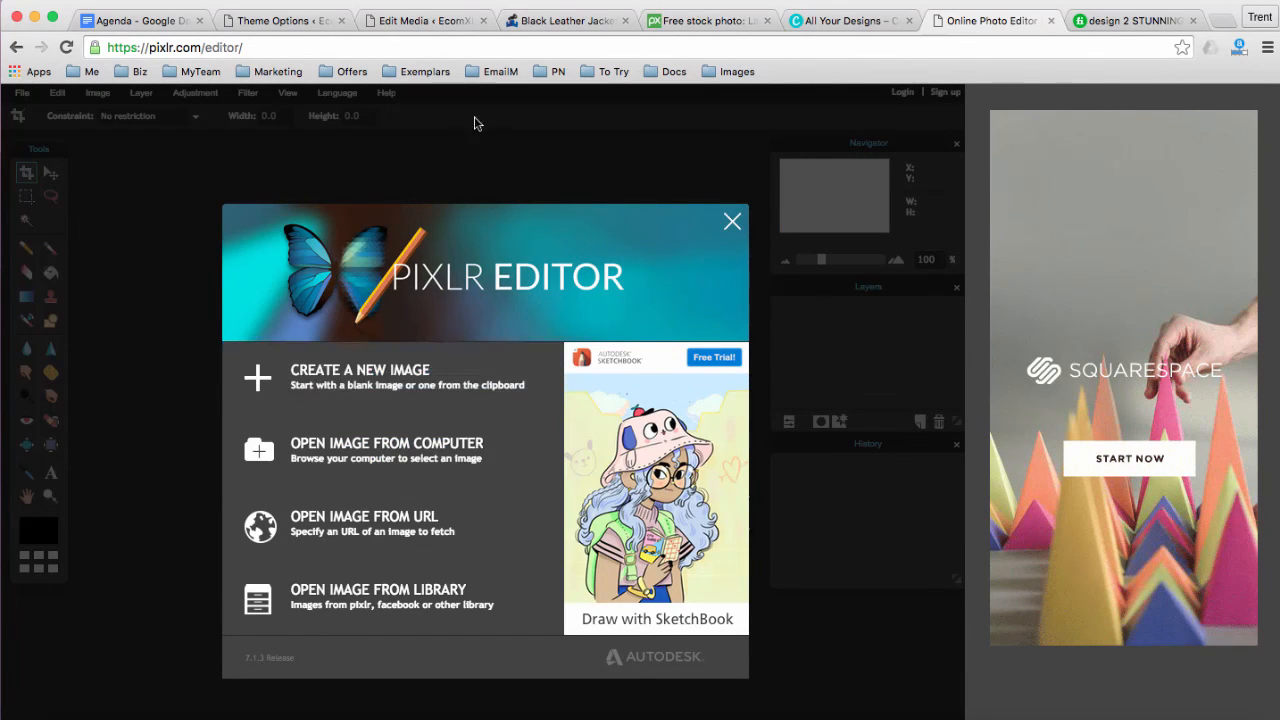
{"action": "left_click", "coordinate": [418, 24]}
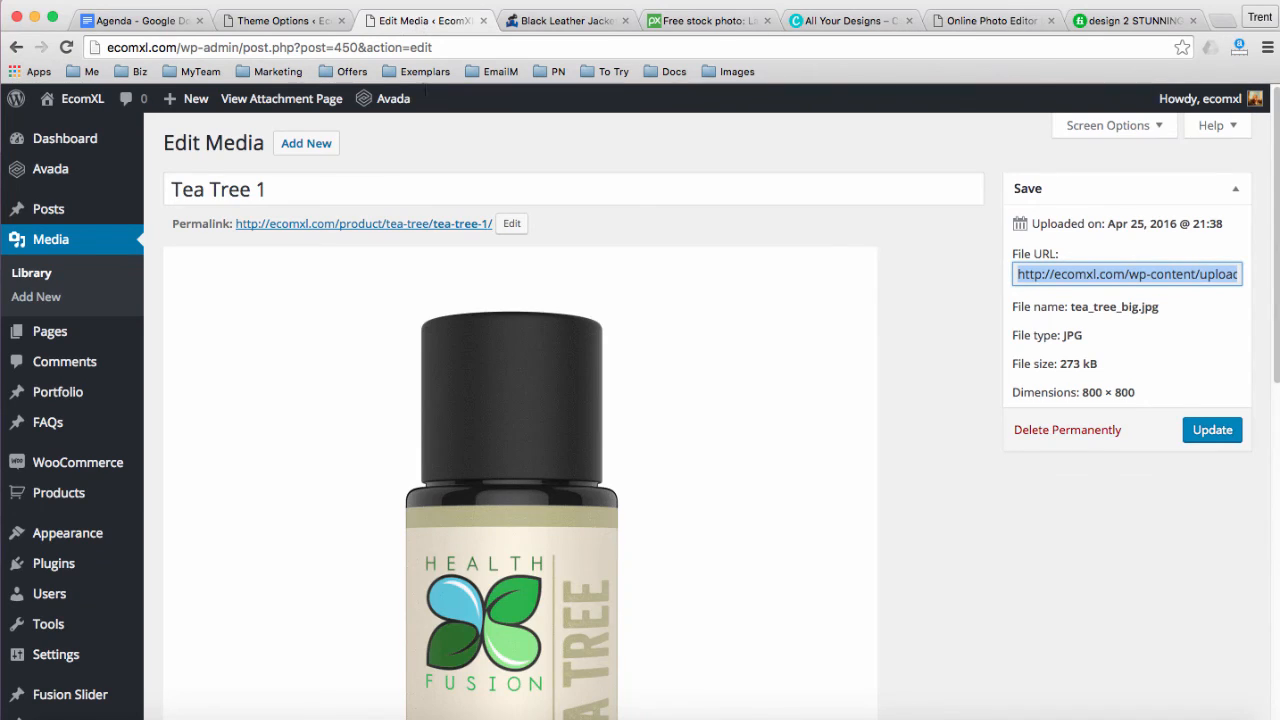
Copy the file URL of the 273 kB, 800 × 800 Tea Tree 1 image
{"action": "left_click", "coordinate": [980, 277]}
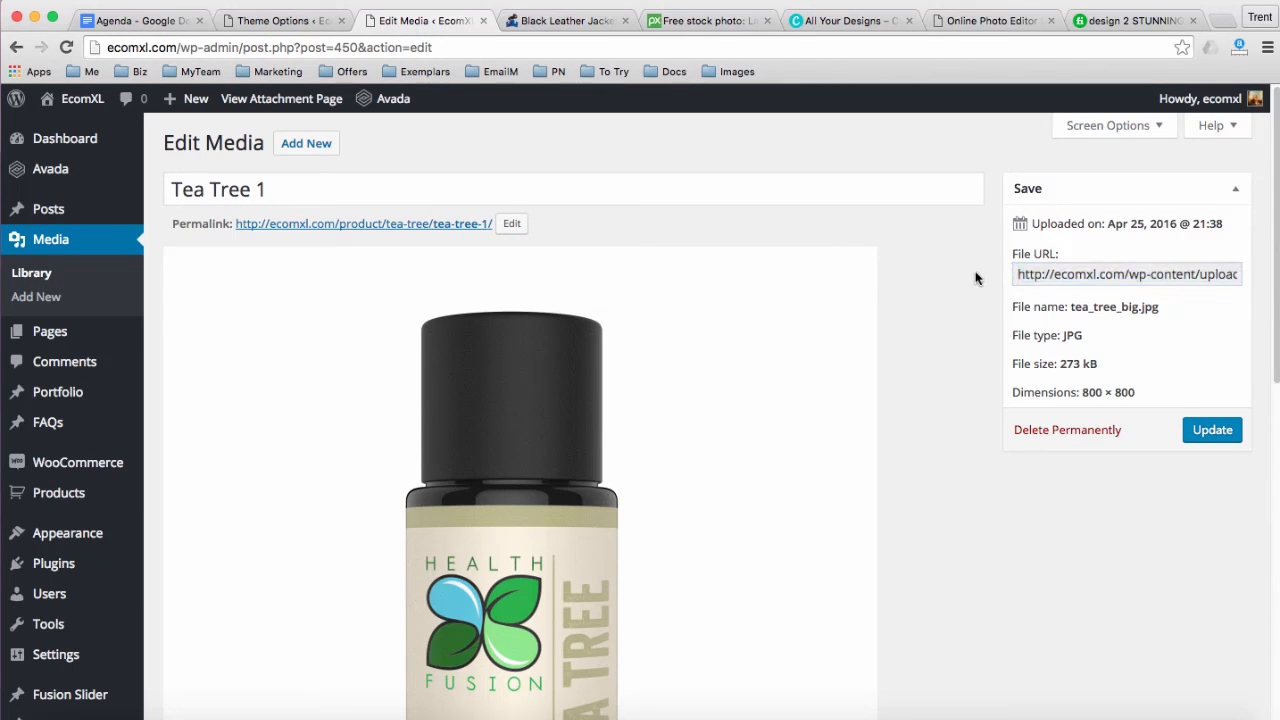
{"action": "left_click", "coordinate": [1050, 278]}
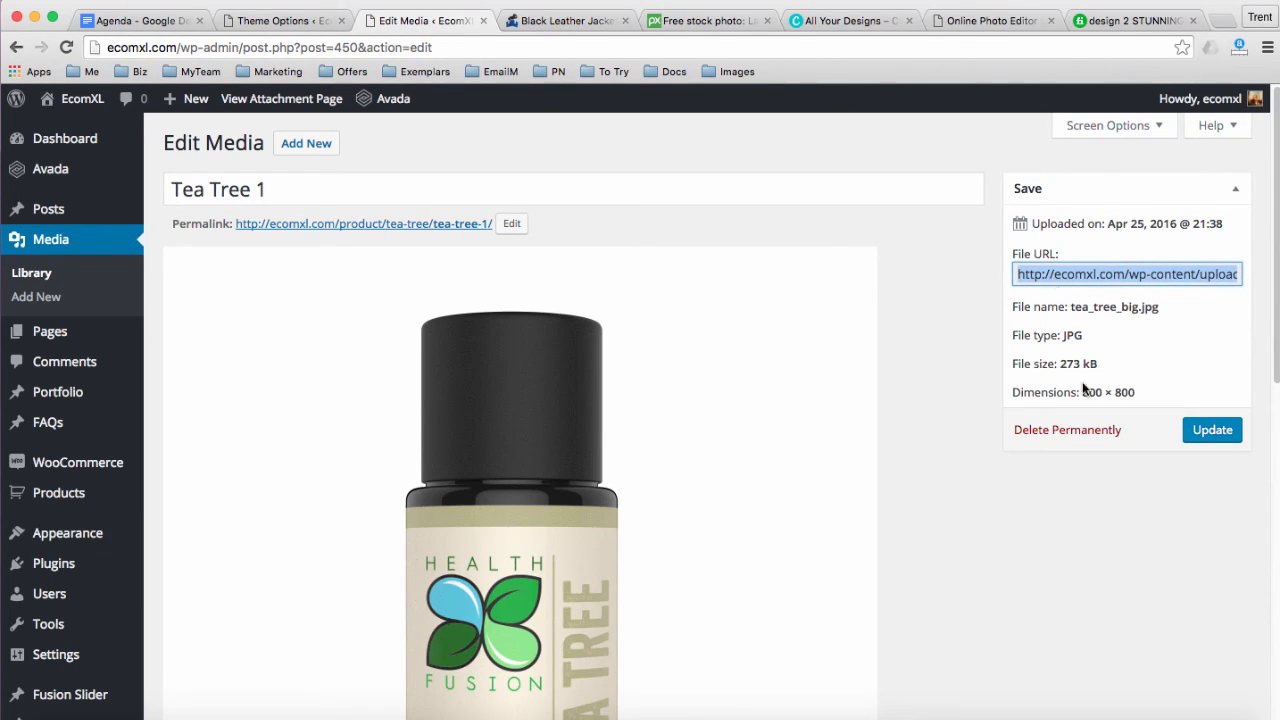
{"action": "left_click_drag", "start_coordinate": [1065, 364], "coordinate": [1090, 365]}
{"action": "left_click", "coordinate": [1068, 281]}
{"action": "left_click", "coordinate": [981, 21]}
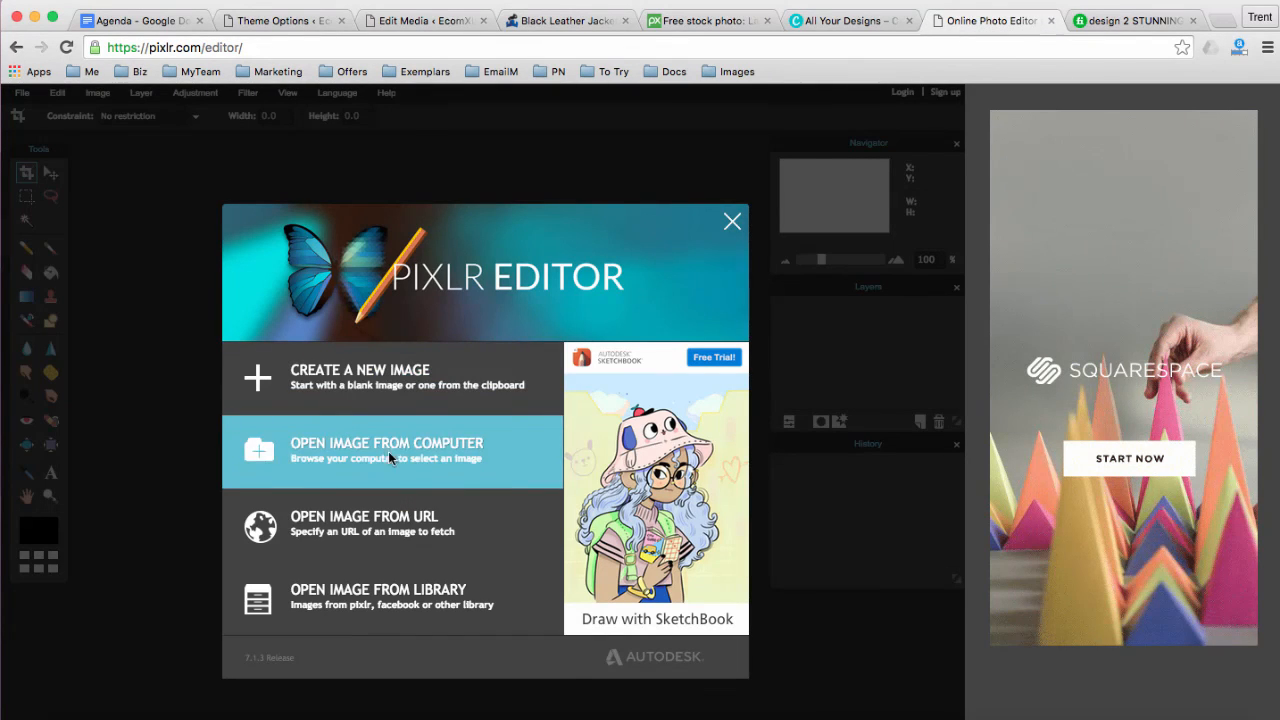
Open the tea tree image in Pixlr from its copied web address
{"action": "left_click", "coordinate": [374, 520]}
{"action": "key", "text": "super+v"}
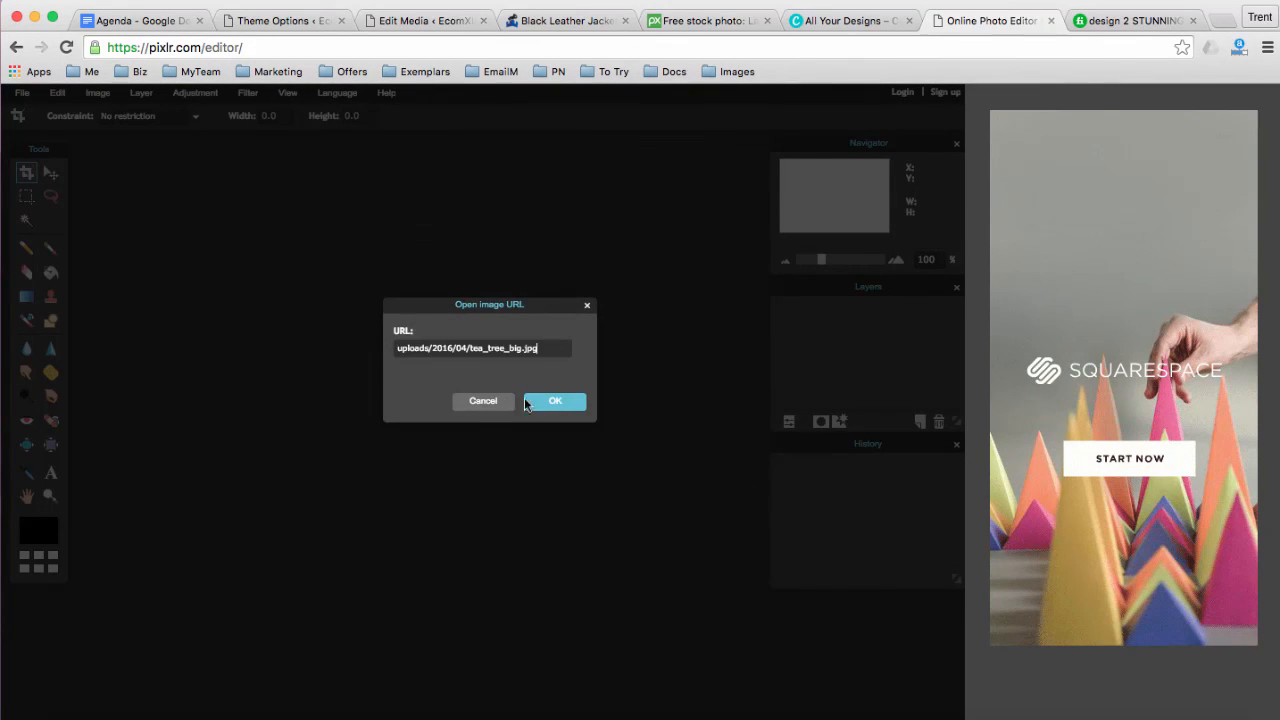
{"action": "left_click", "coordinate": [556, 401]}
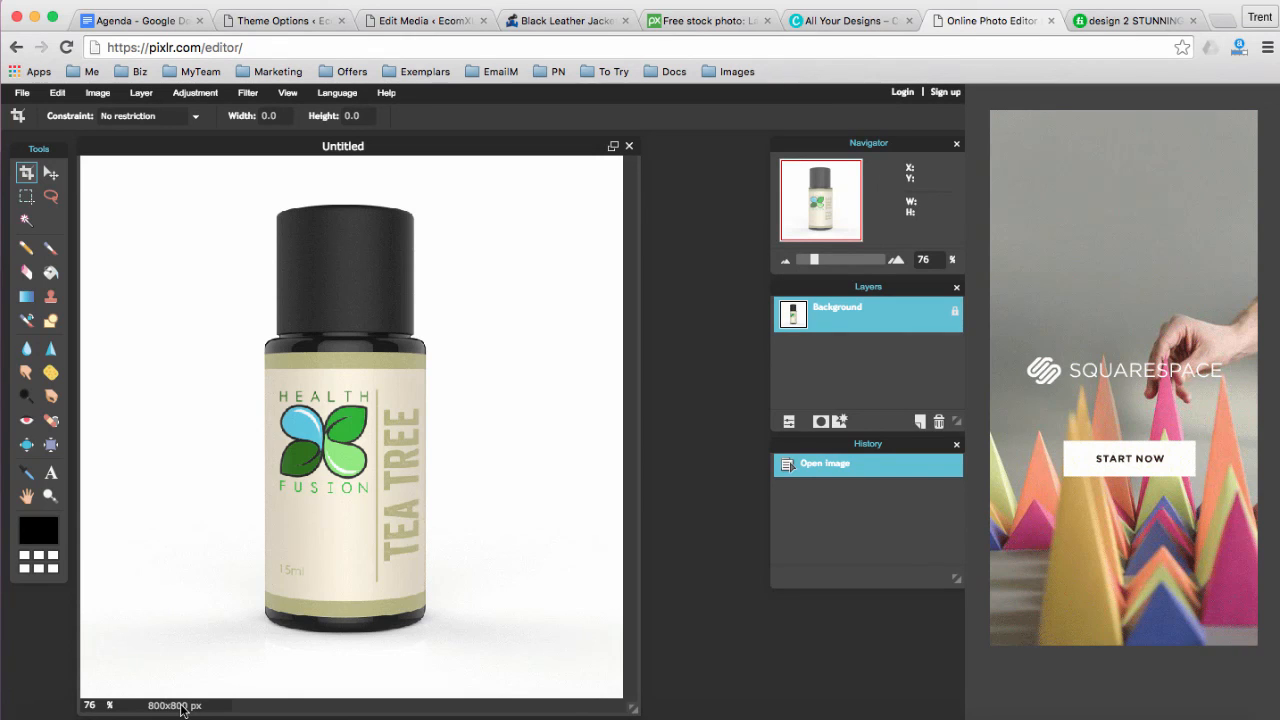
Save the tea tree image to Downloads as a JPEG at quality 25
{"action": "left_click", "coordinate": [22, 93]}
{"action": "left_click", "coordinate": [40, 185]}
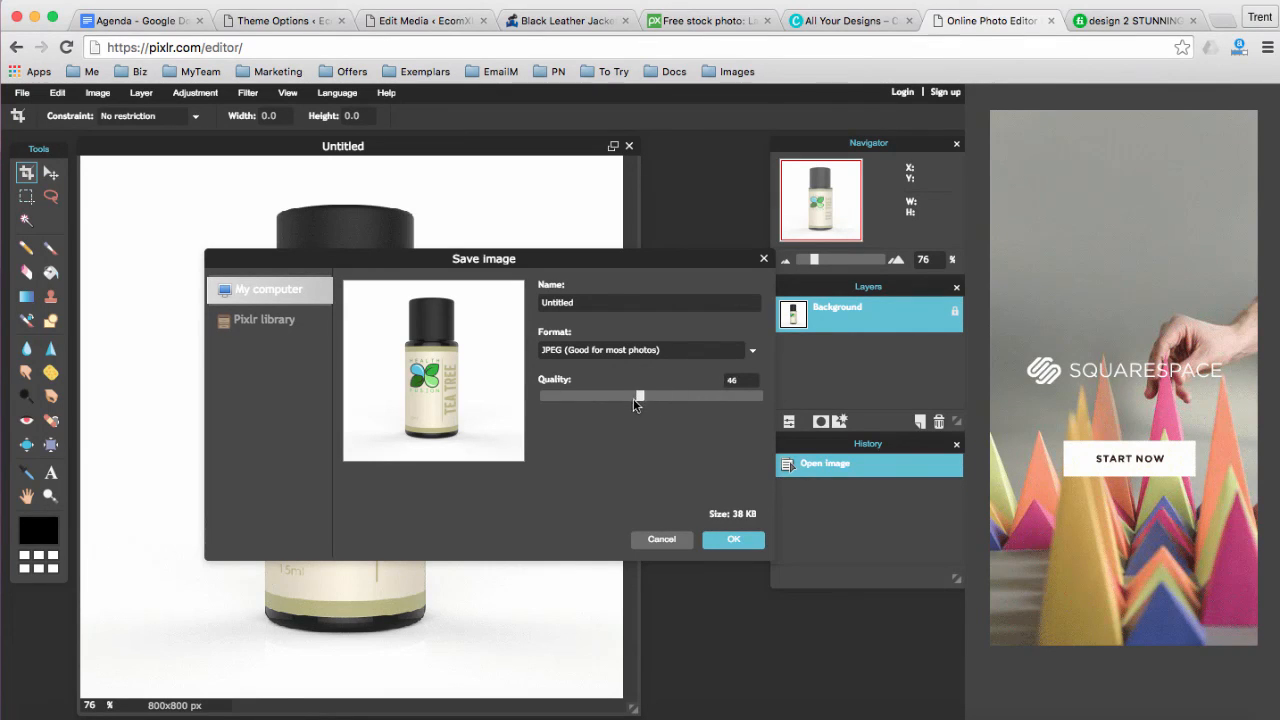
{"action": "left_click_drag", "start_coordinate": [633, 398], "coordinate": [629, 399]}
{"action": "left_click_drag", "start_coordinate": [629, 397], "coordinate": [596, 400]}
{"action": "left_click", "coordinate": [733, 540]}
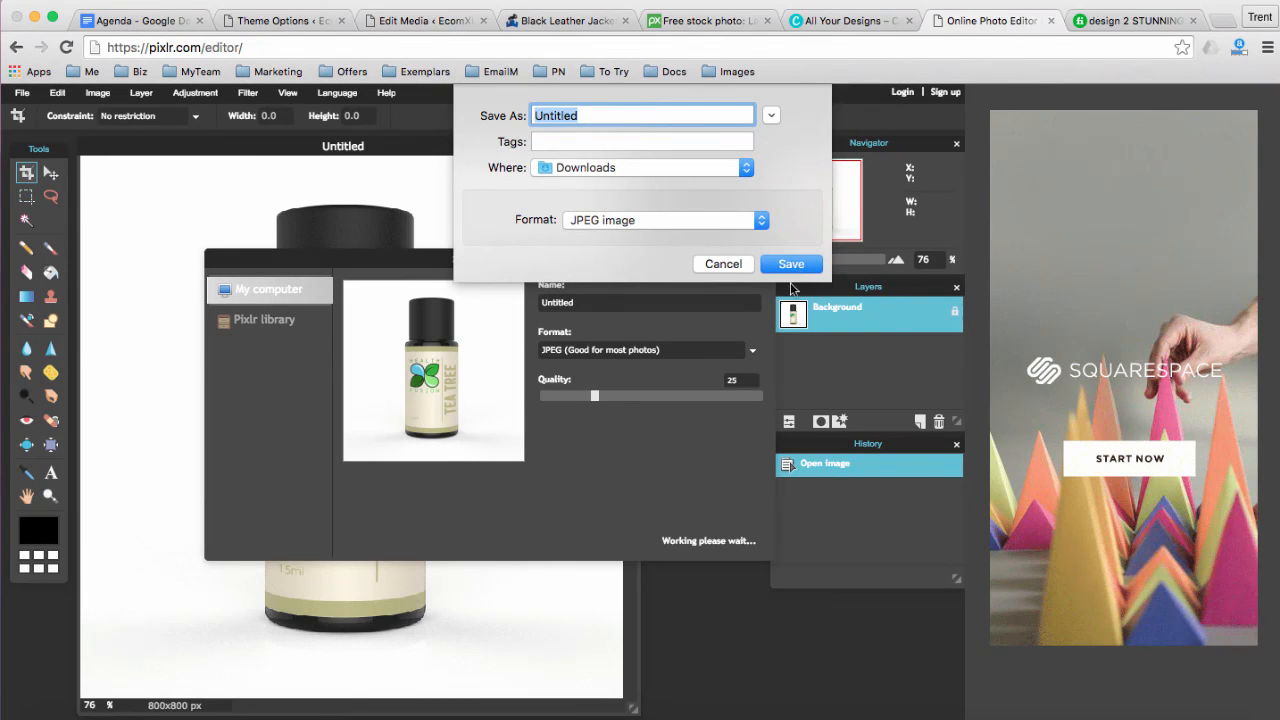
{"action": "left_click", "coordinate": [797, 266]}
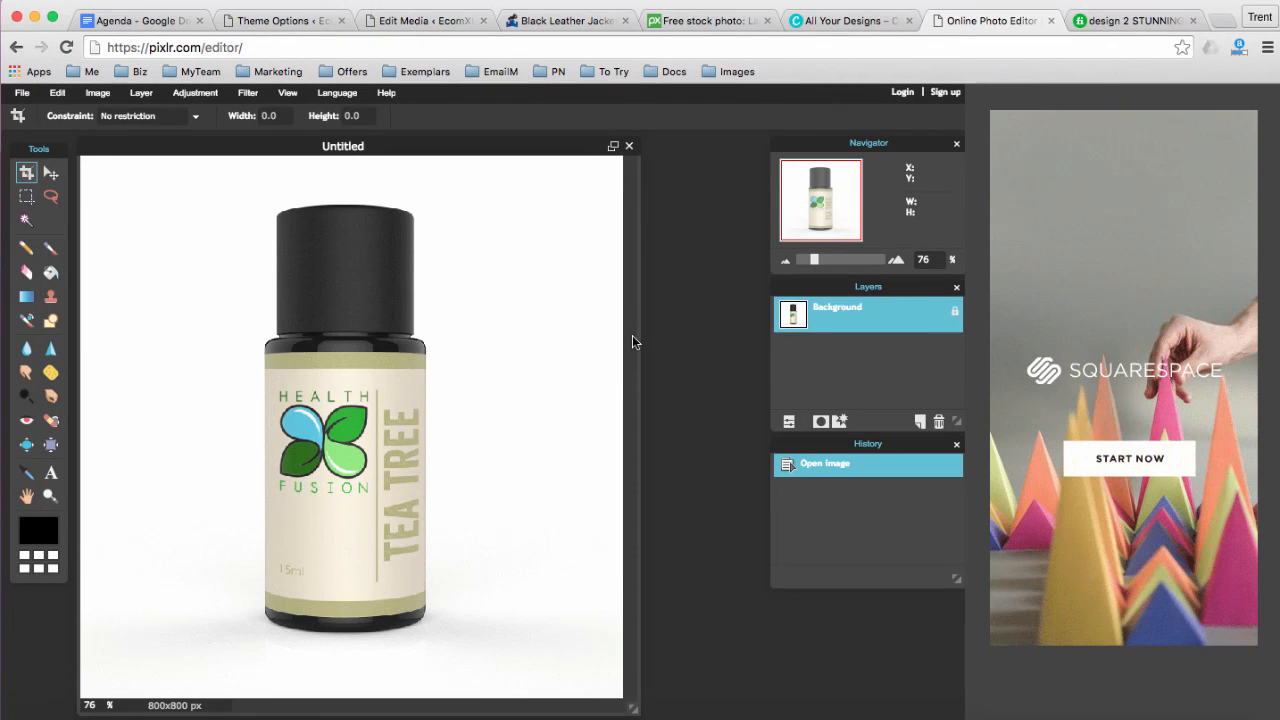
{"action": "left_click", "coordinate": [549, 20]}
Browse EcomXL's Shop Full Width product grid, then return to the Agenda document
{"action": "left_click", "coordinate": [417, 162]}
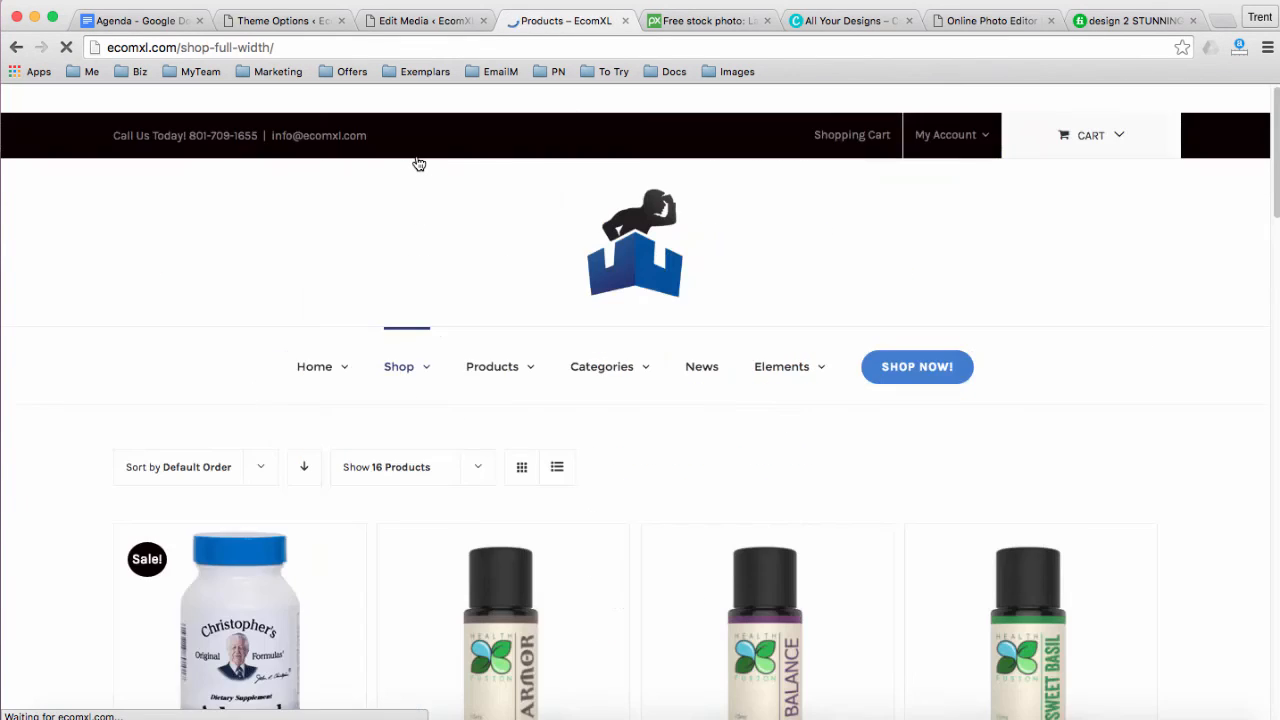
{"action": "scroll", "coordinate": [37, 362], "scroll_direction": "down", "scroll_amount": 3}
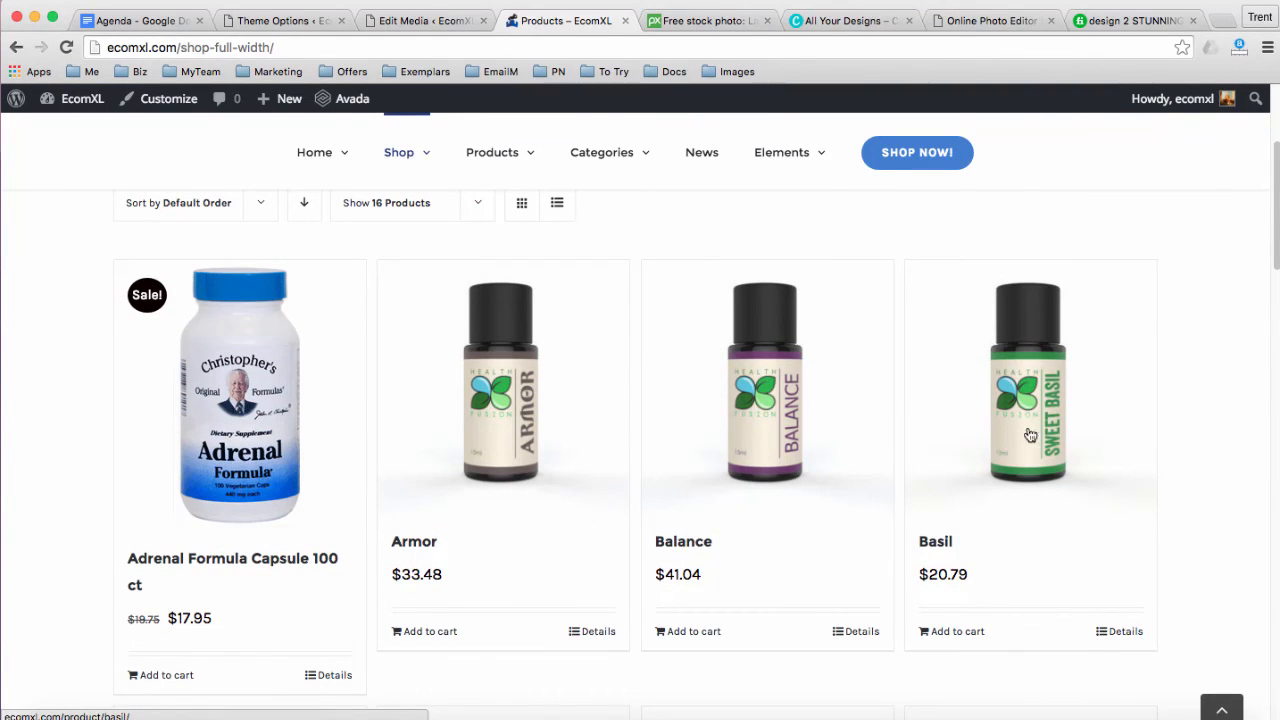
{"action": "scroll", "coordinate": [1188, 436], "scroll_direction": "down", "scroll_amount": 5}
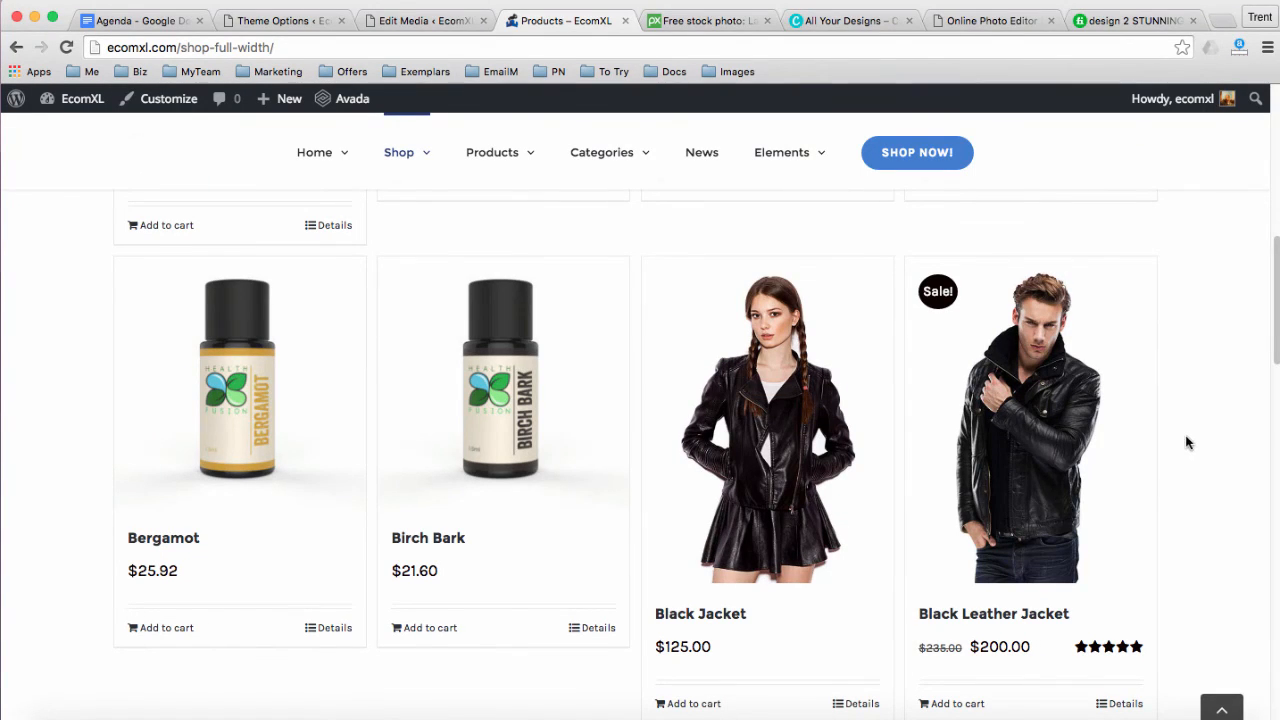
{"action": "left_click", "coordinate": [125, 22]}
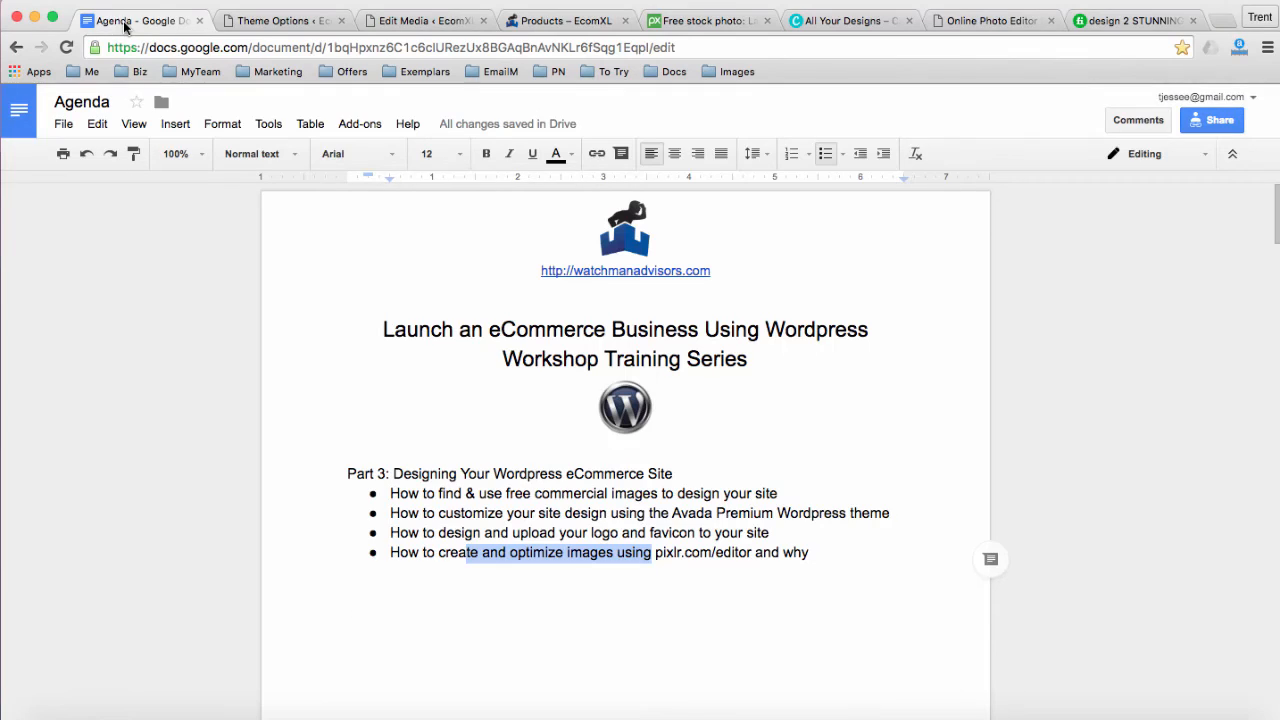